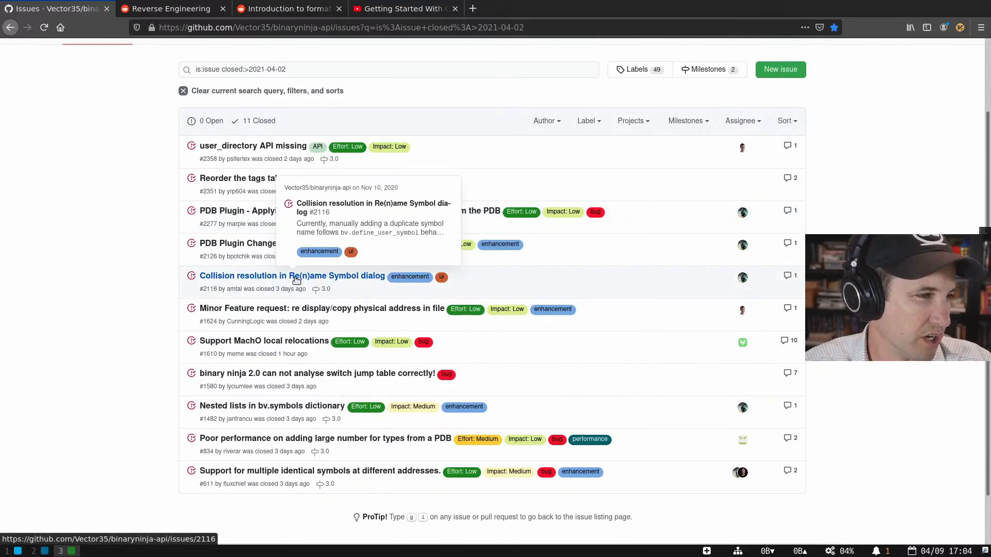
# - Open the closed 'Collision resolution' issue and read through its description
pyautogui.click(275, 278)
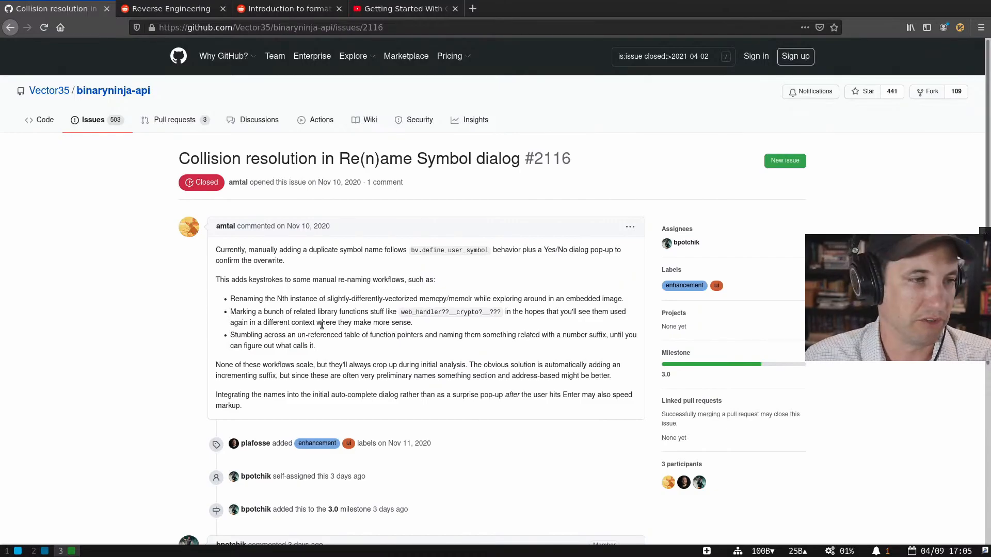
pyautogui.moveTo(349, 287); pyautogui.dragTo(399, 373)
pyautogui.click(387, 356)
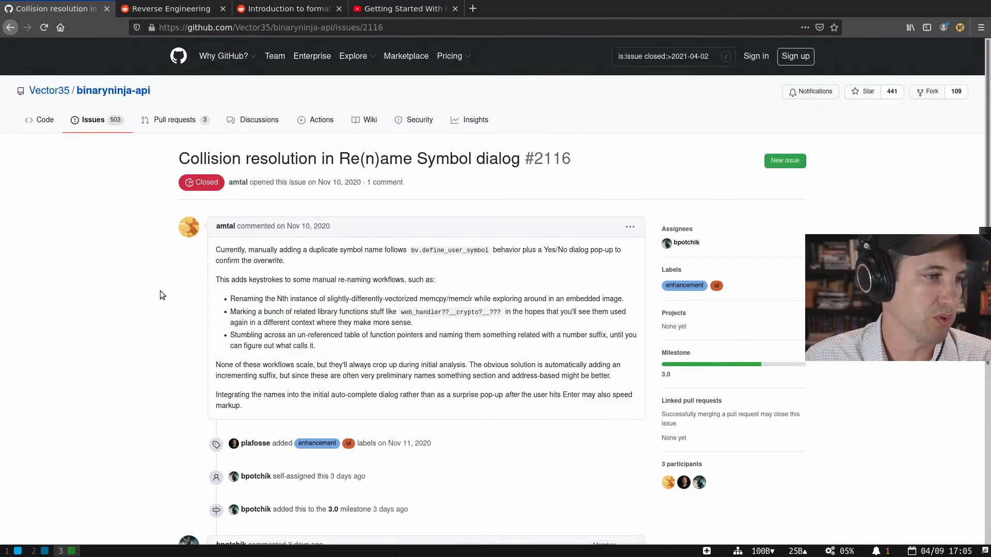
pyautogui.scroll(-5, 145, 288)
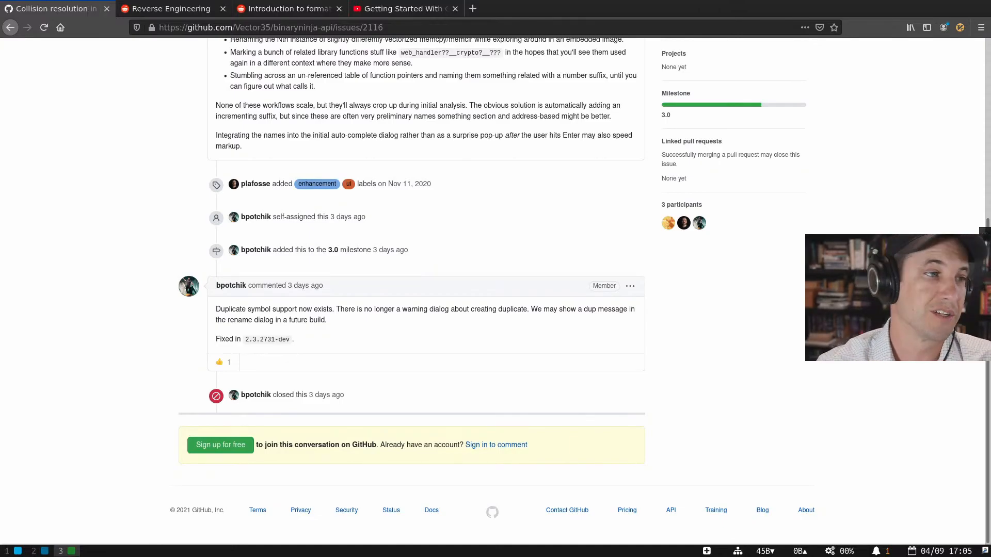
pyautogui.scroll(5, 280, 264)
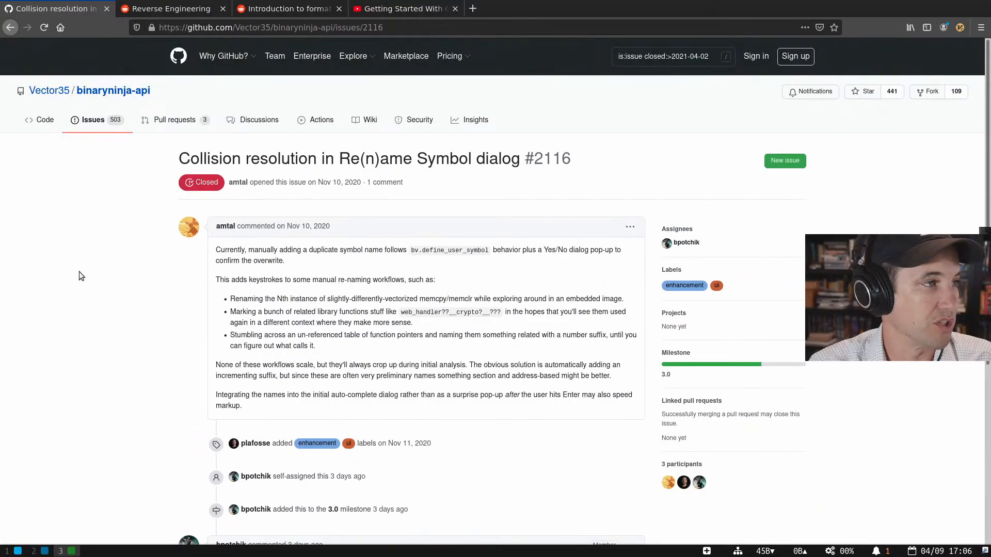
# - Return to the closed-issues list, read 'Reorder the tags tabs', then switch to Binary Ninja
pyautogui.hotkey('alt', 'Left')
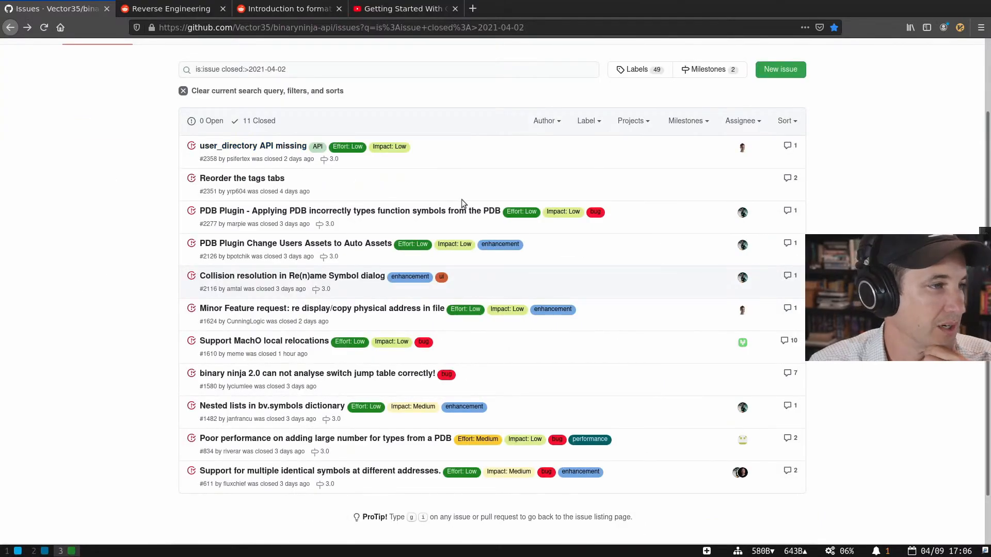
pyautogui.scroll(1, 242, 184)
pyautogui.click(239, 218)
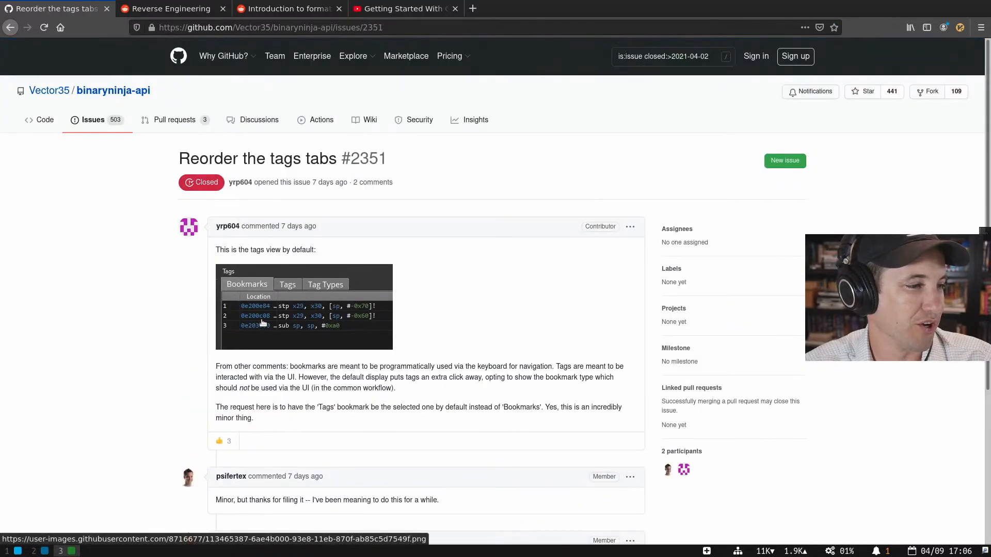
pyautogui.scroll(-2, 263, 295)
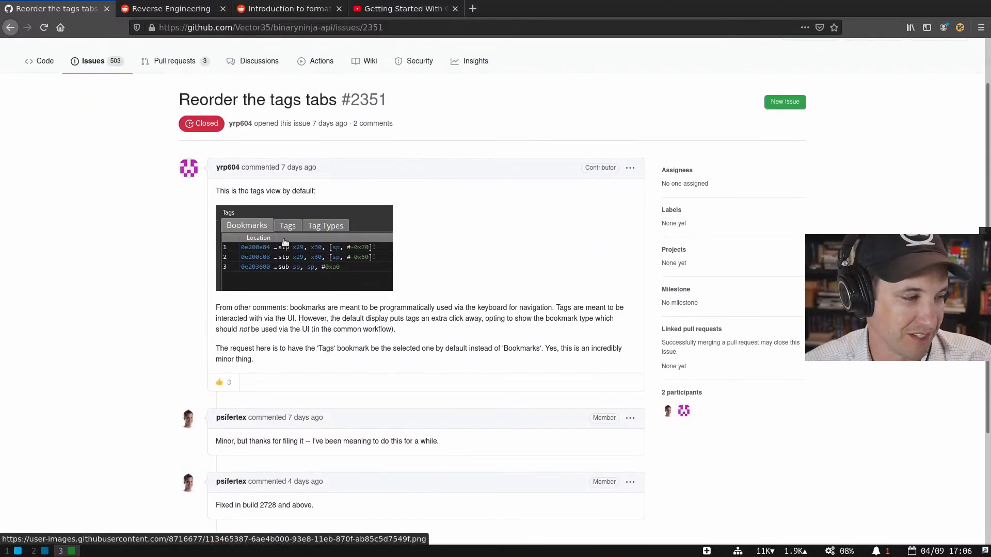
pyautogui.press('super+2')
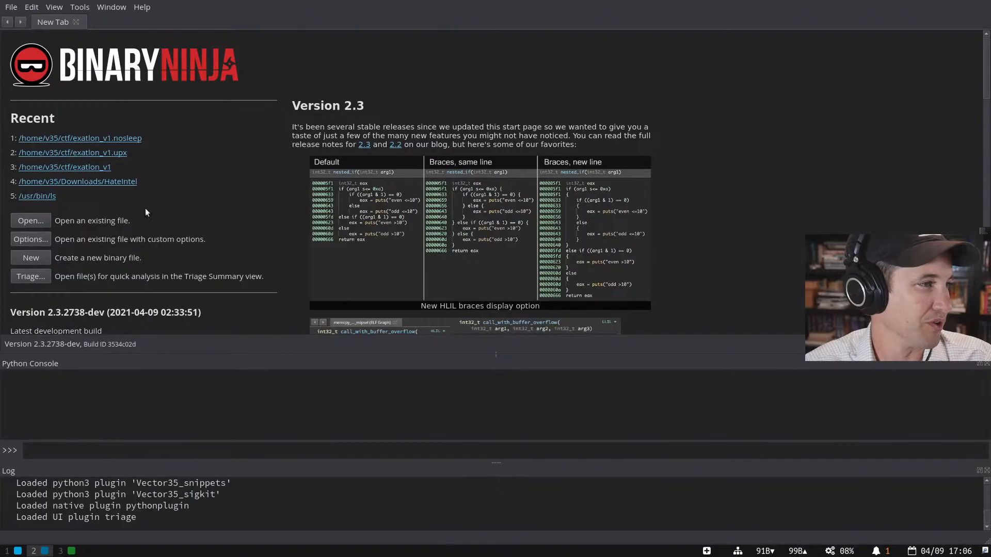
# - Open /usr/bin/ls from Recent and browse the Tags, Tag Types and Bookmarks sidebar lists
pyautogui.click(49, 196)
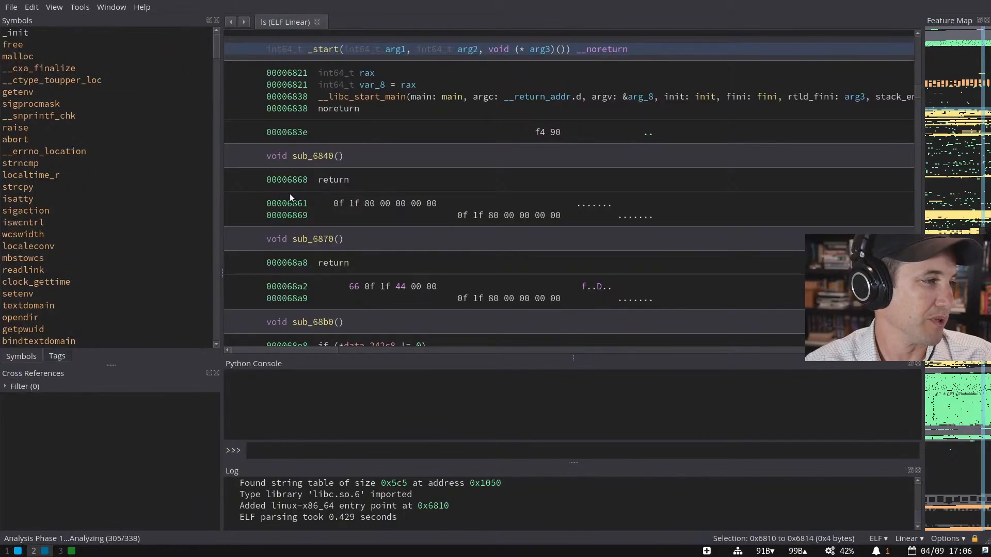
pyautogui.click(60, 355)
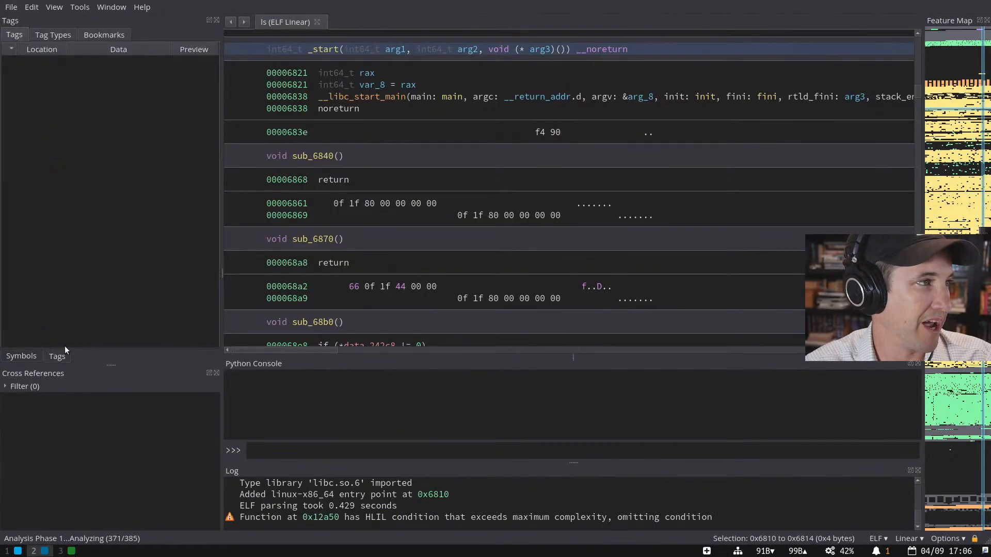
pyautogui.click(39, 35)
pyautogui.click(95, 36)
pyautogui.click(43, 39)
pyautogui.click(111, 38)
# - Select the __libc_start_main call line and show references to __return_addr
pyautogui.click(489, 96)
pyautogui.click(543, 95)
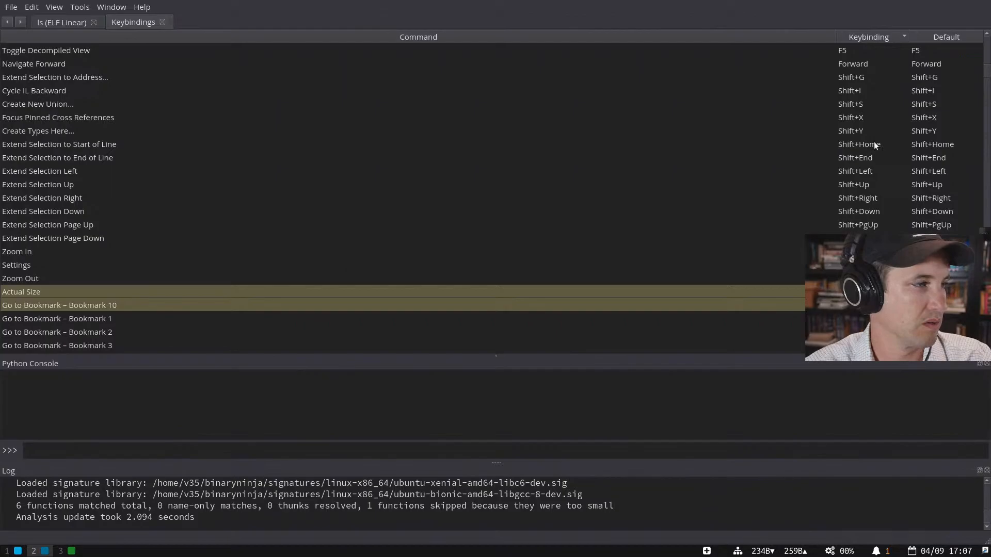
pyautogui.scroll(-4, 874, 156)
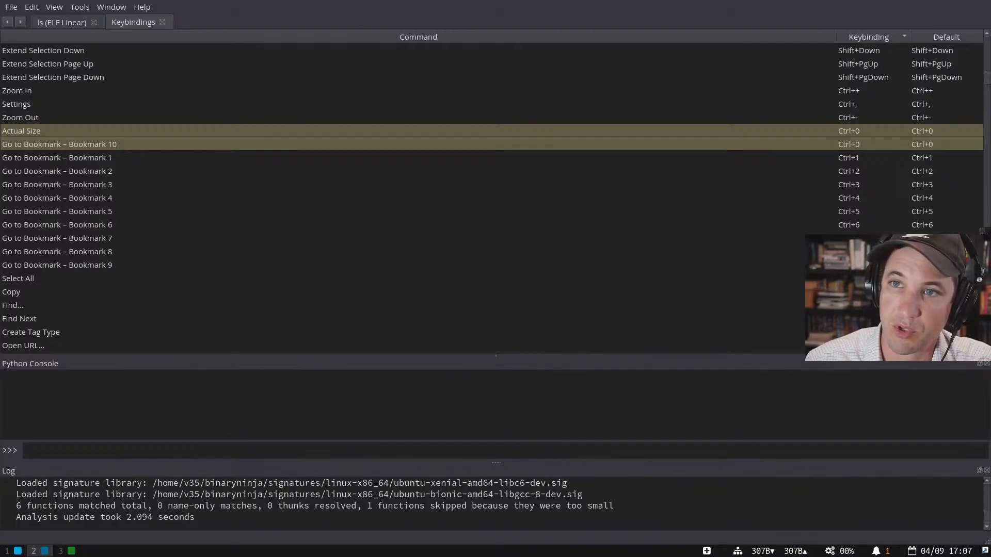
# - Filter the Keybindings list with 'book' to show only bookmark shortcuts
pyautogui.click(701, 157)
pyautogui.scroll(-2, 861, 156)
pyautogui.scroll(2, 723, 165)
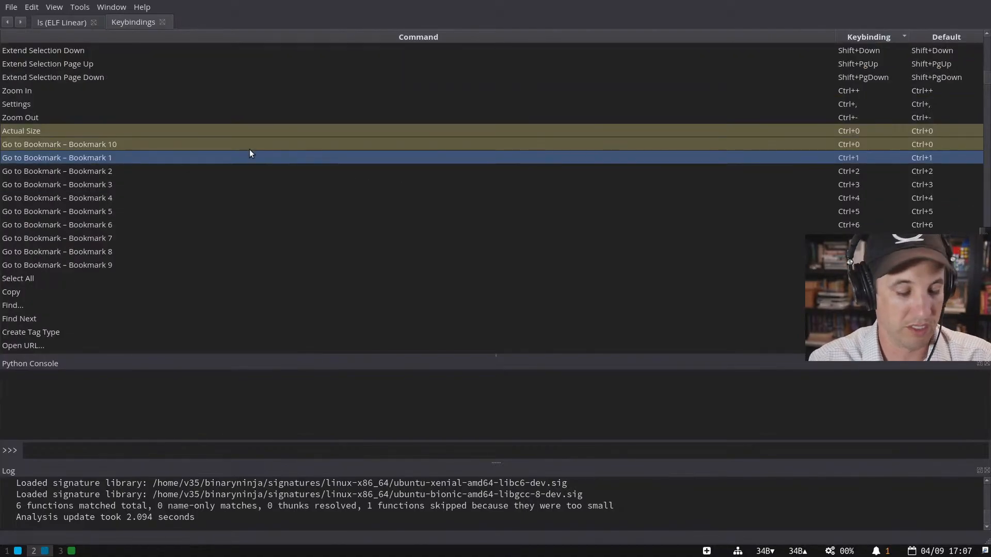
pyautogui.write('book')
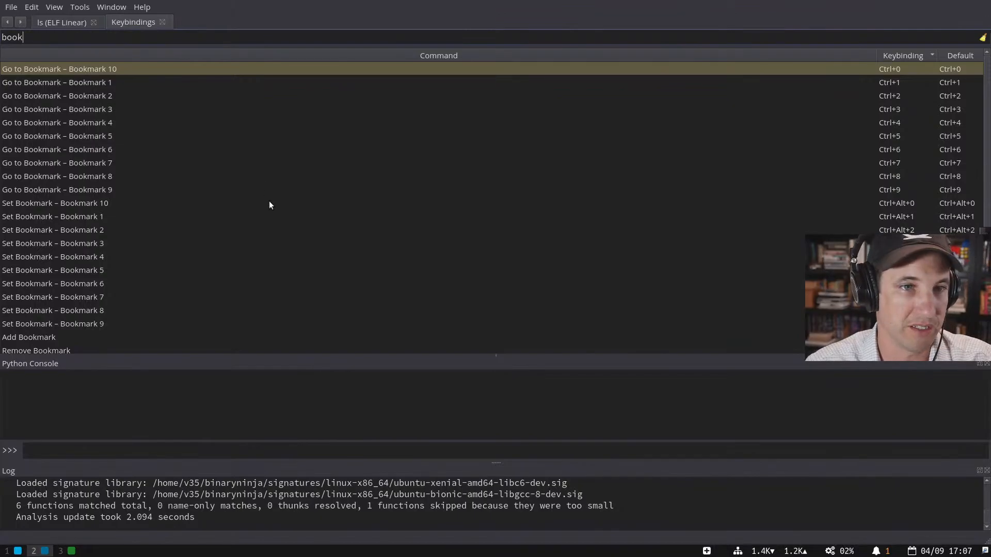
# - Back in the ls linear view, jump into main and select its isatty check line
pyautogui.click(61, 22)
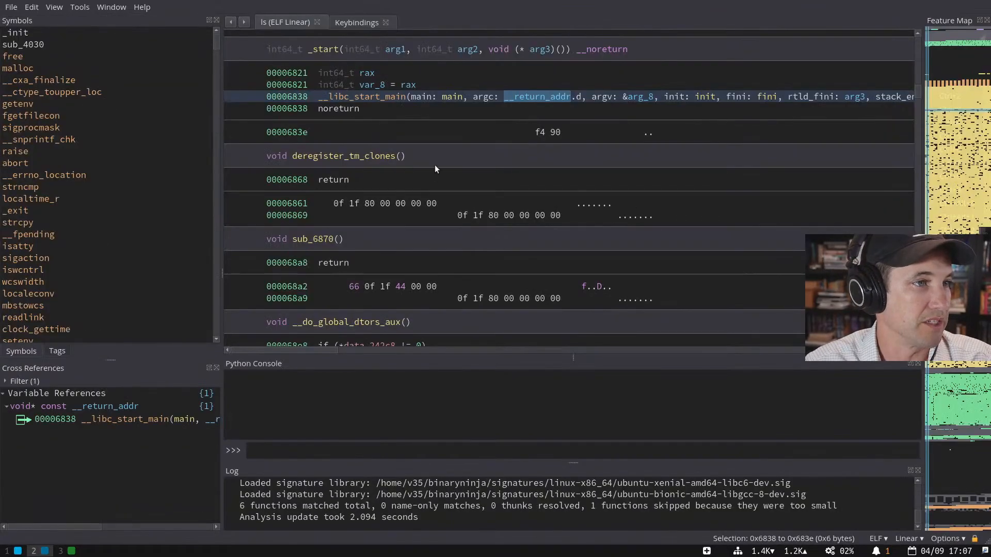
pyautogui.click(457, 96)
pyautogui.doubleClick(456, 97)
pyautogui.scroll(-4, 462, 262)
pyautogui.scroll(-4, 461, 260)
pyautogui.click(460, 253)
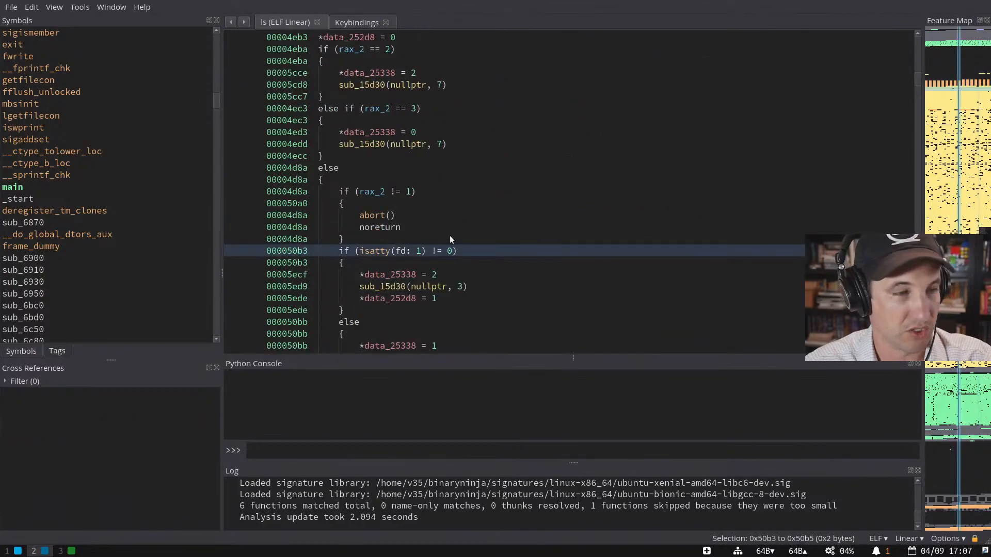
pyautogui.press('ctrl+super+1')
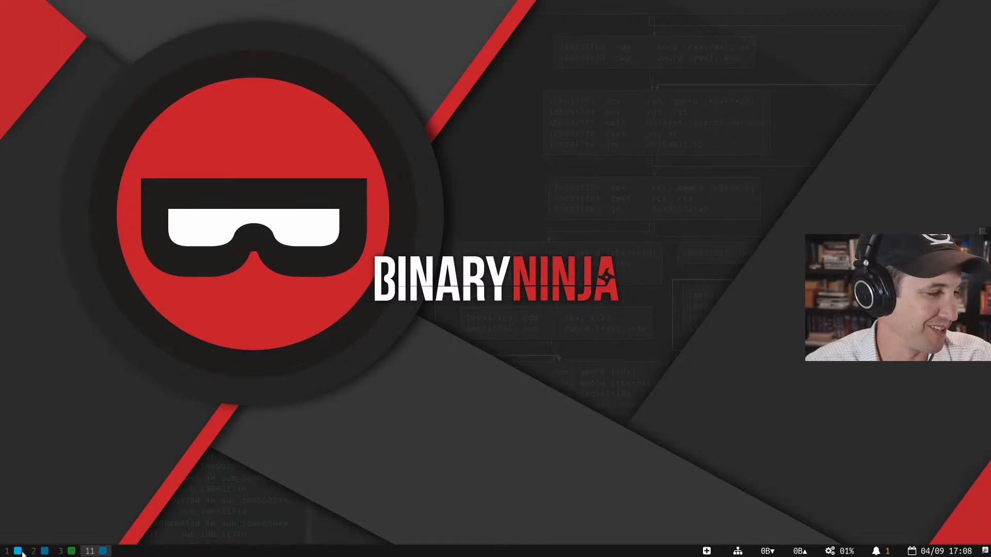
pyautogui.press('super+2')
# - Set Bookmark 1 on main's isatty call through the command palette ('book')
pyautogui.click(381, 287)
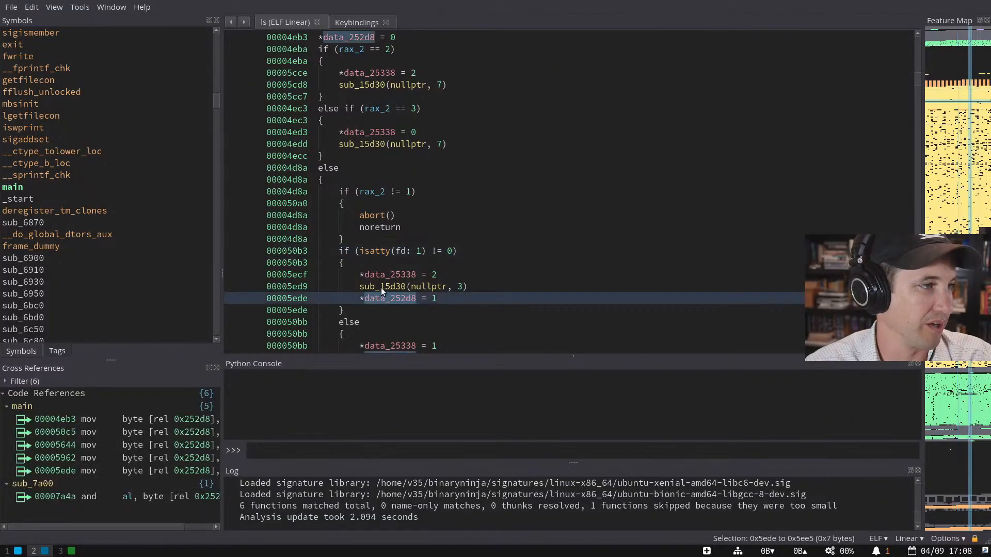
pyautogui.click(382, 250)
pyautogui.hotkey('ctrl', 'p')
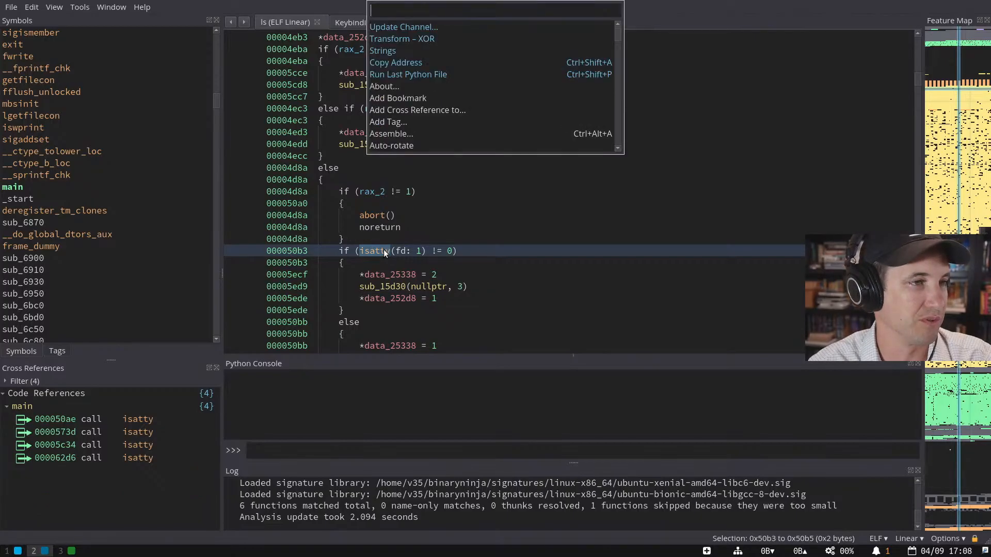
pyautogui.write('book')
pyautogui.press('Return')
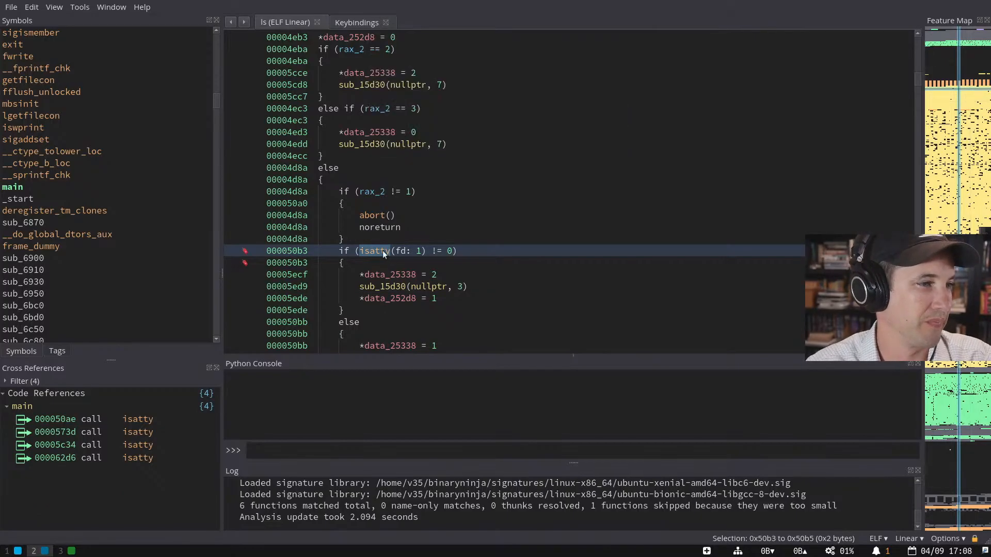
# - Browse fflush_unlocked, __ctype_b_loc and __do_global_dtors_aux, then run Go to Bookmark – Bookmark 1
pyautogui.click(142, 90)
pyautogui.click(121, 163)
pyautogui.click(128, 234)
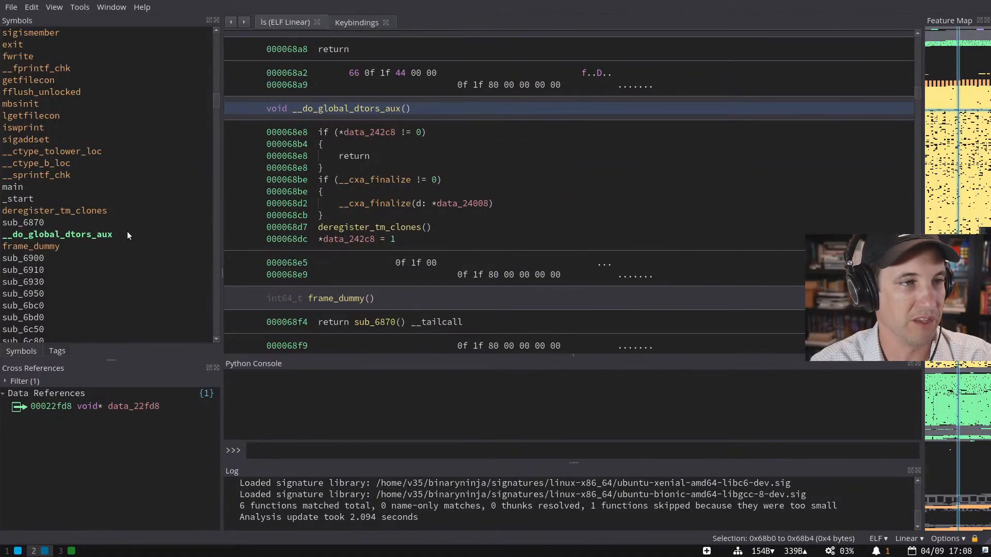
pyautogui.hotkey('ctrl', 'p')
pyautogui.write('book')
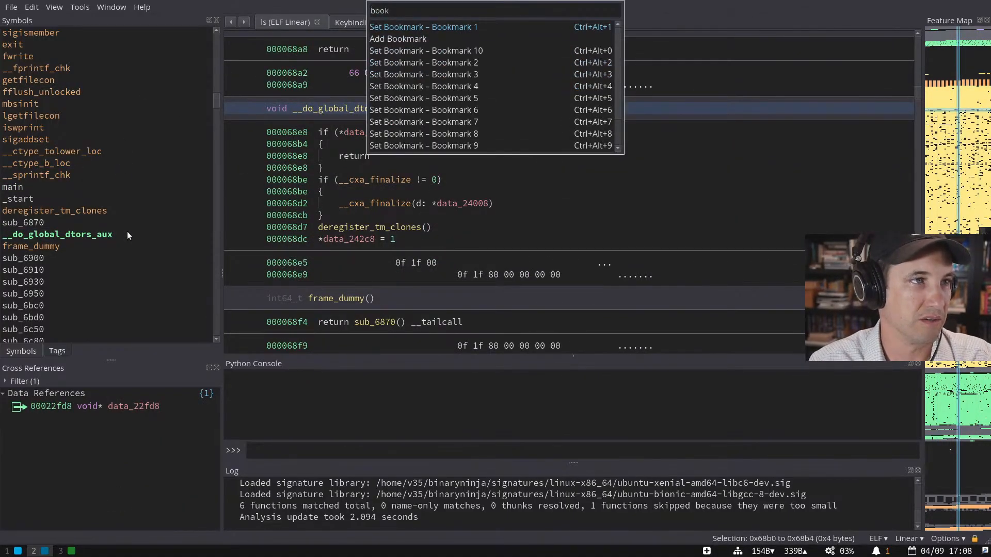
pyautogui.press('Home')
pyautogui.write('go')
pyautogui.press('Return')
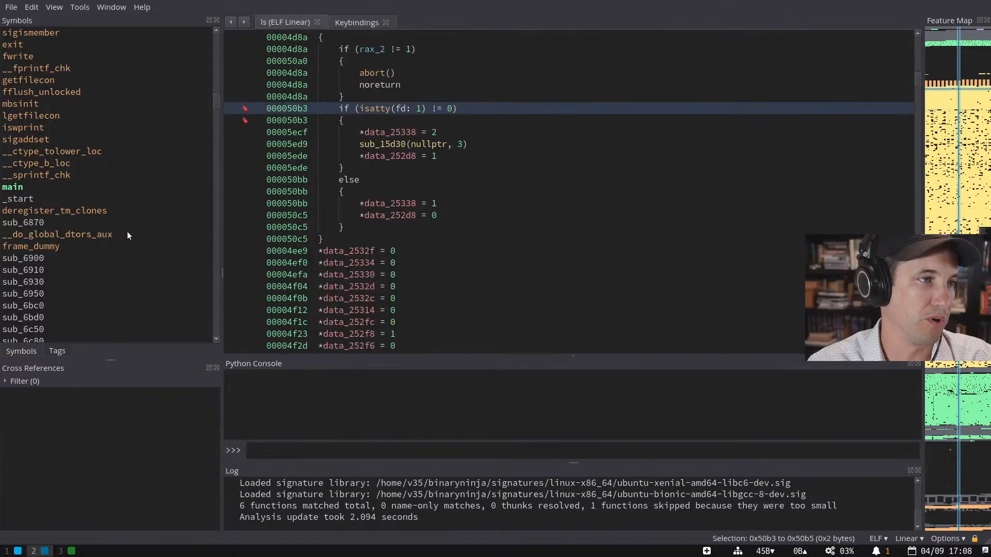
# - Jump to main's start, then return to the bookmarked isatty line with Ctrl+1
pyautogui.click(386, 227)
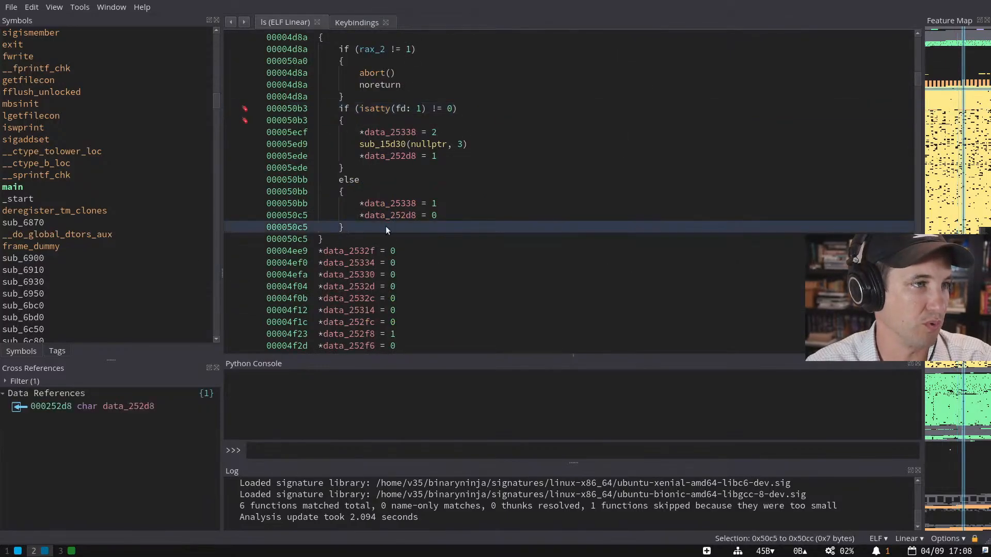
pyautogui.doubleClick(142, 187)
pyautogui.hotkey('ctrl', '1')
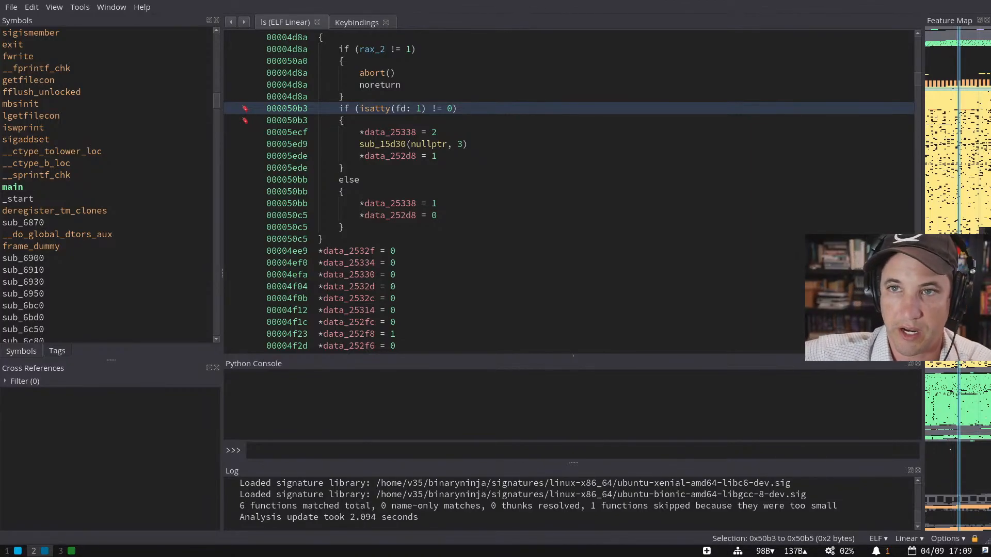
# - Dock the Feature Map as a horizontal strip along the top, then reselect the isatty line
pyautogui.moveTo(934, 22); pyautogui.dragTo(550, 17)
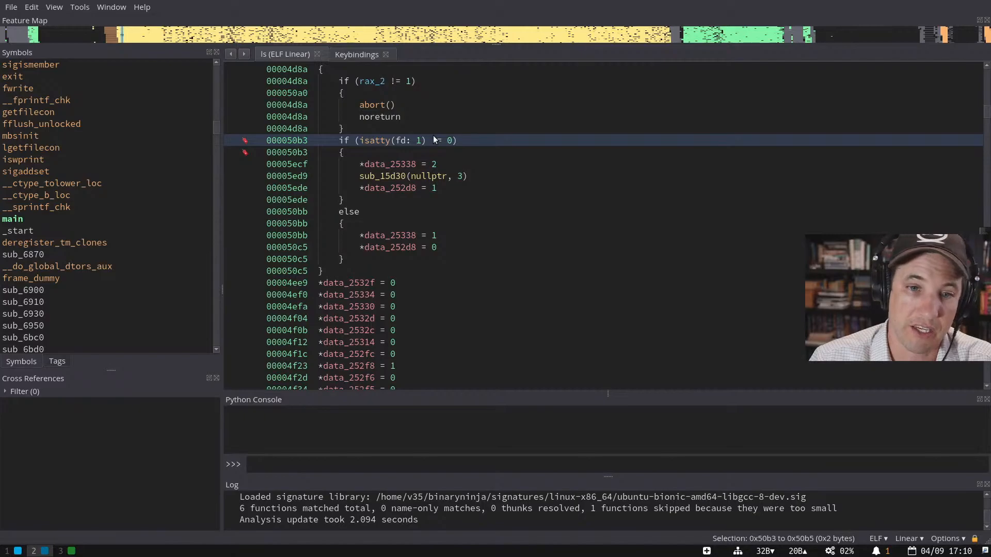
pyautogui.click(462, 152)
pyautogui.click(480, 188)
pyautogui.click(448, 140)
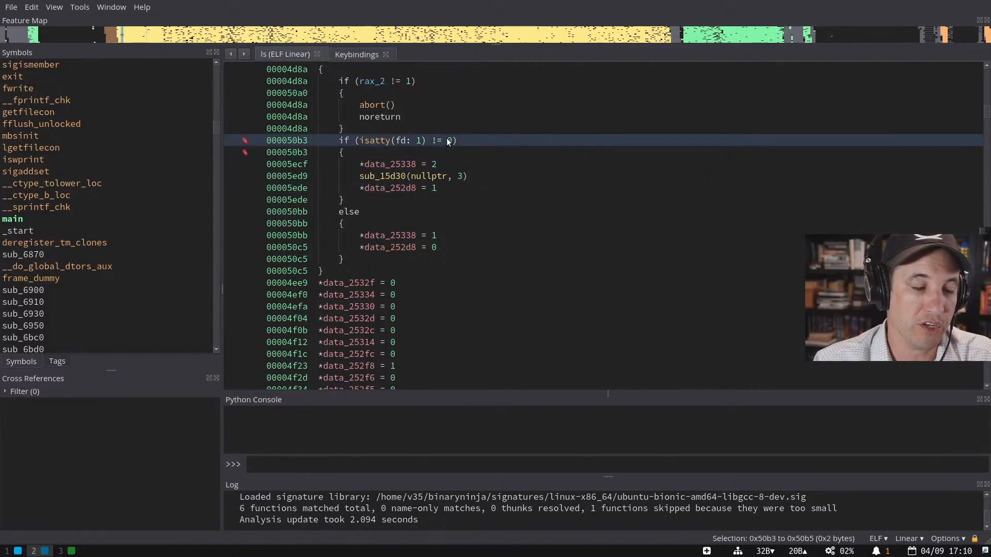
# - Look up the 'goto' commands in the command palette, then jump to the Bookmark 1 location
pyautogui.hotkey('ctrl', 'p')
pyautogui.write('goto')
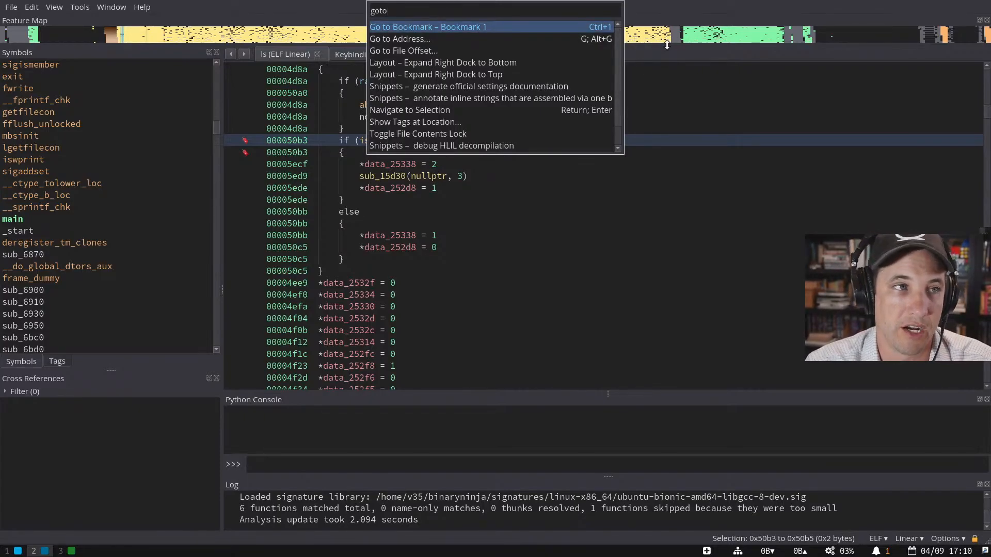
pyautogui.press('Escape')
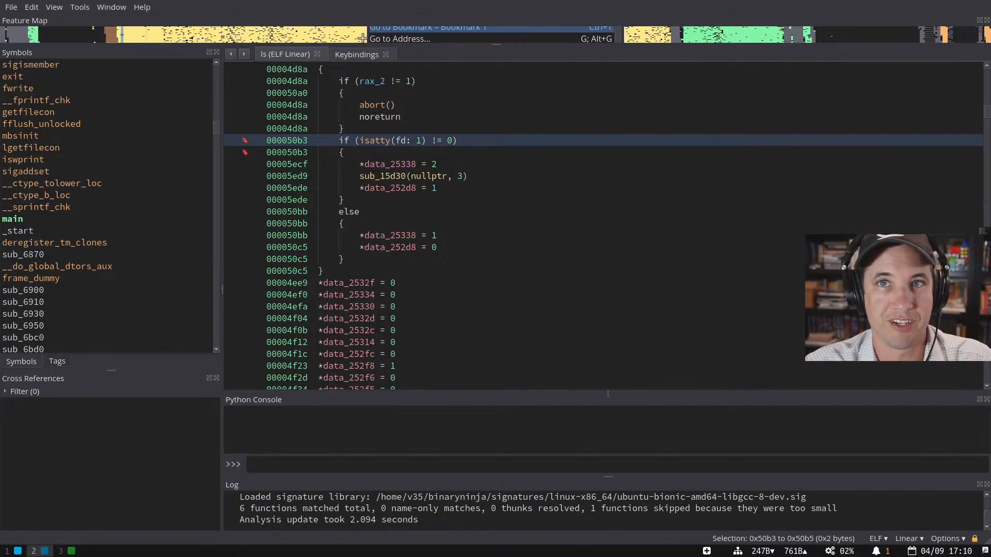
pyautogui.press('Return')
# - Select the line at 0000d9f3 and open its Reflection view via 'show ref'
pyautogui.moveTo(223, 110); pyautogui.dragTo(179, 113)
pyautogui.click(339, 173)
pyautogui.hotkey('ctrl', 'p')
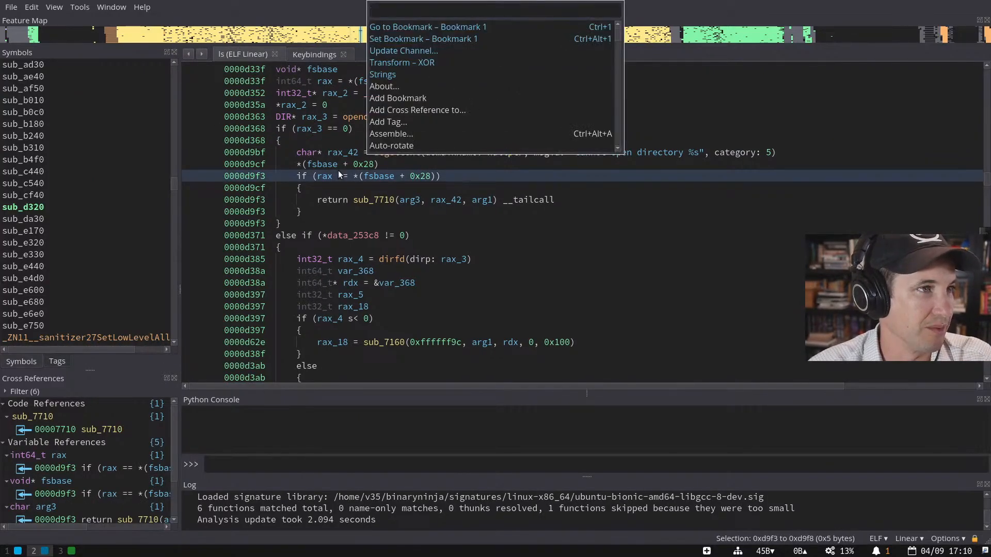
pyautogui.write('show ref')
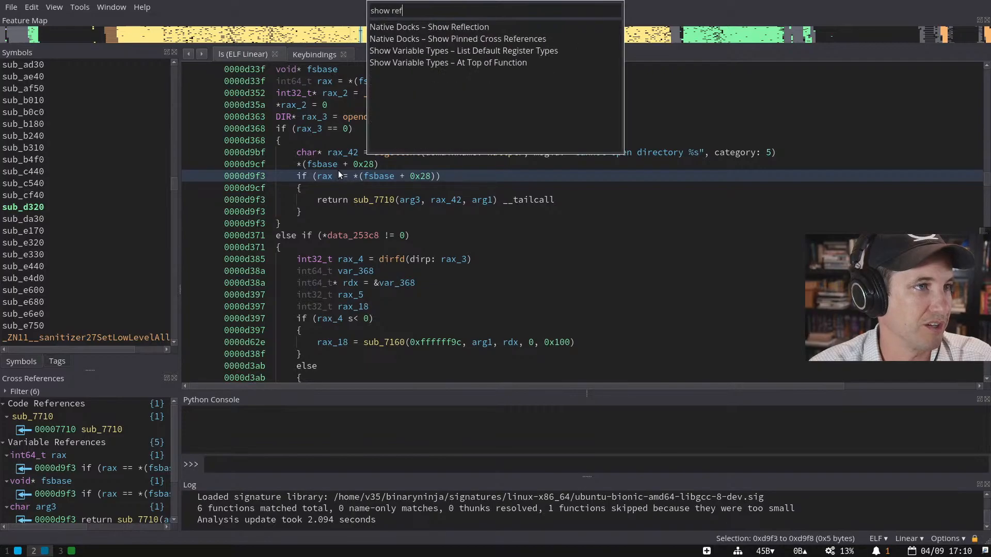
pyautogui.press('Return')
# - Move Reflection to the right side and rearrange the Python Console, Log and code panes
pyautogui.moveTo(437, 224); pyautogui.dragTo(944, 171)
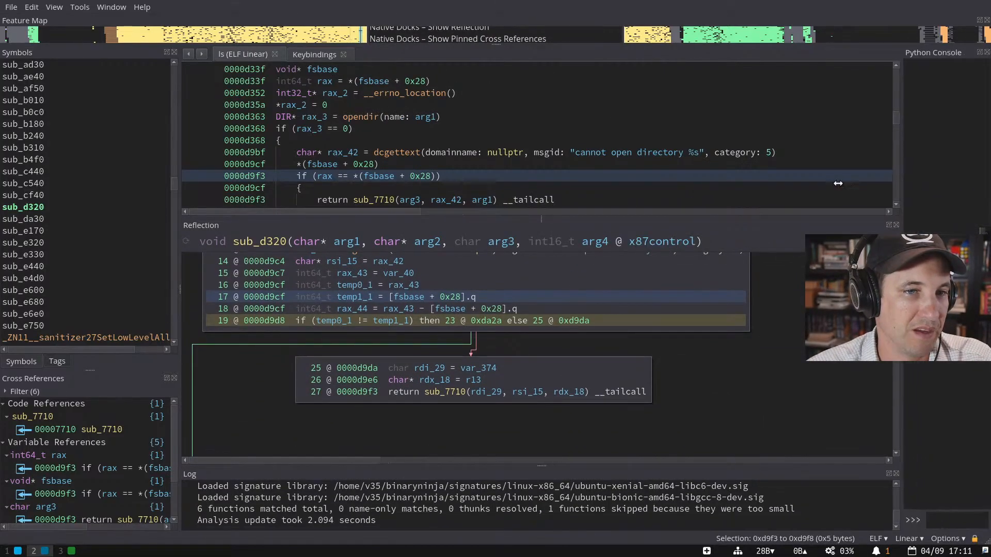
pyautogui.moveTo(621, 219); pyautogui.dragTo(644, 215)
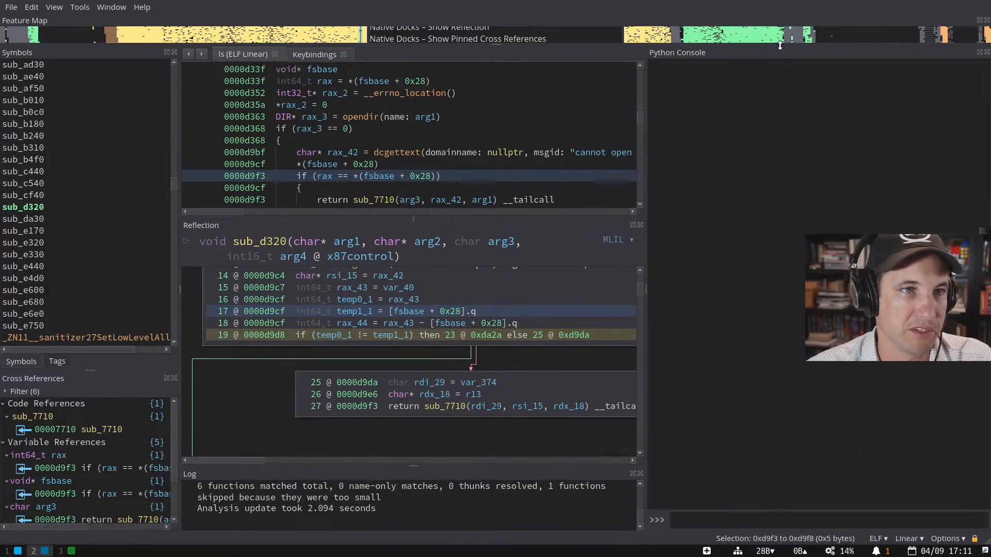
pyautogui.moveTo(746, 52); pyautogui.dragTo(242, 490)
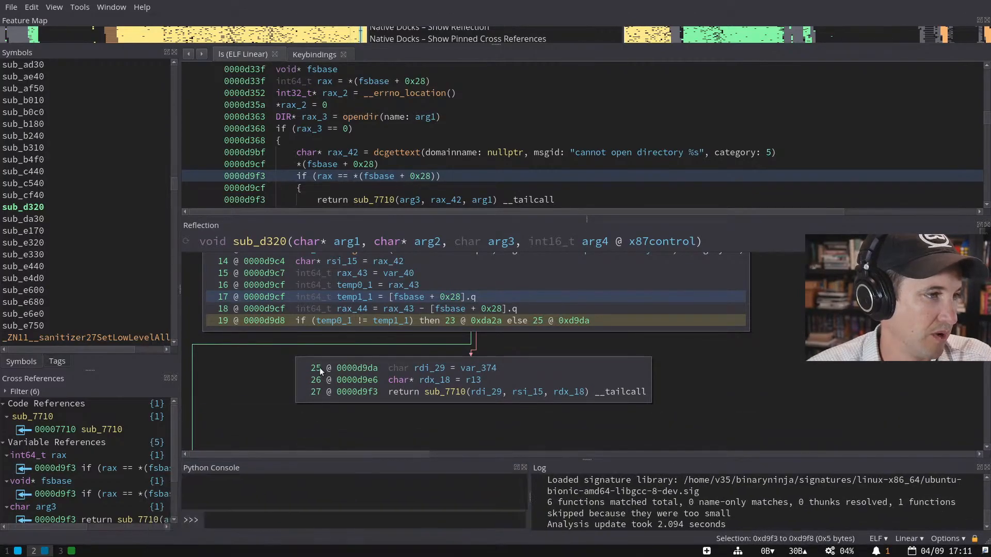
pyautogui.moveTo(211, 234); pyautogui.dragTo(960, 186)
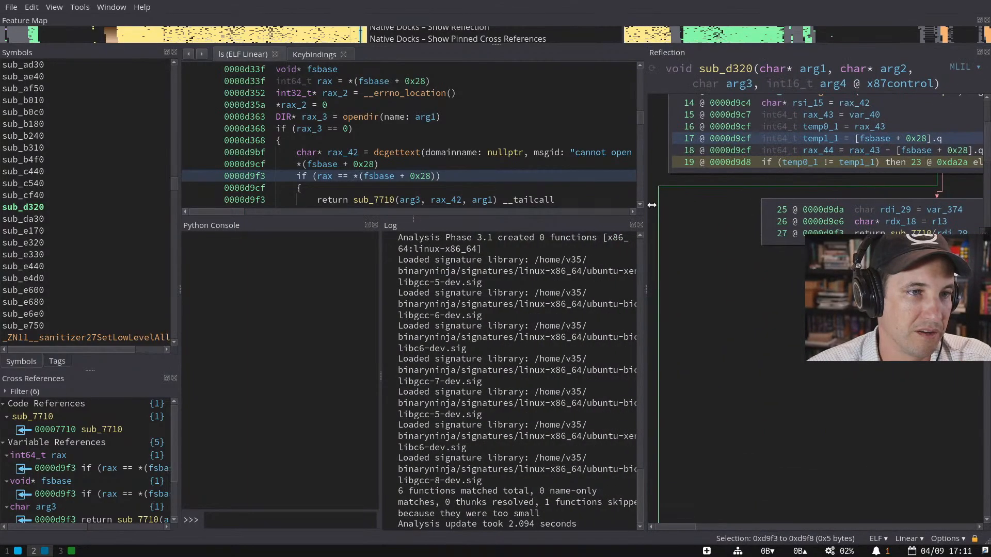
pyautogui.moveTo(645, 199); pyautogui.dragTo(780, 201)
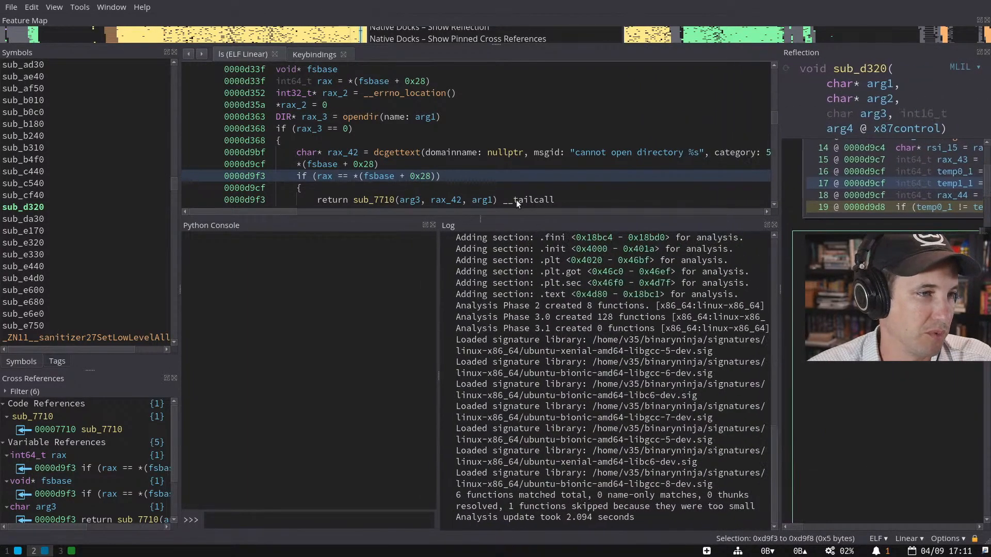
pyautogui.moveTo(495, 217); pyautogui.dragTo(482, 363)
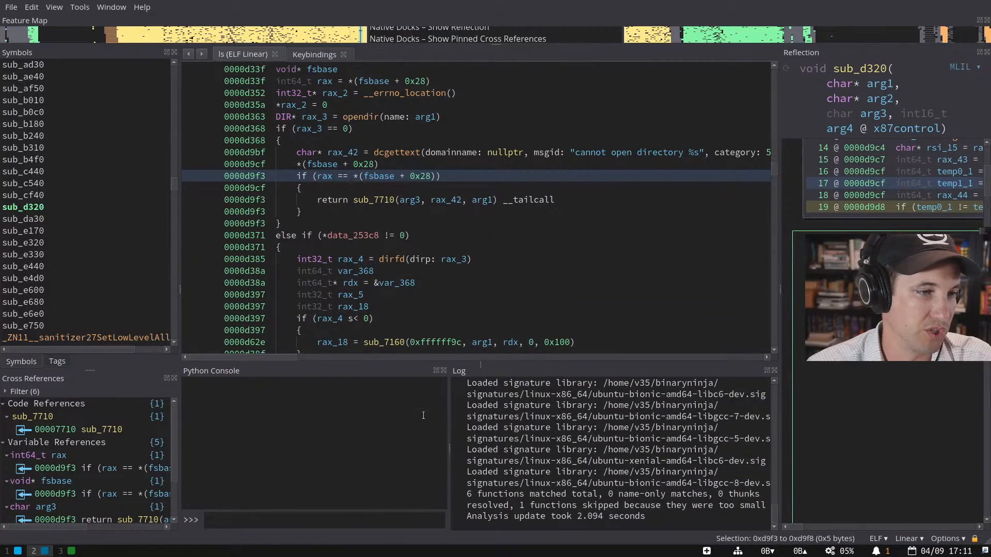
# - Uncheck Dock Window Title Bars under a 'dock' settings search, then quit with Ctrl+Q
pyautogui.hotkey('ctrl', ',')
pyautogui.write('dock')
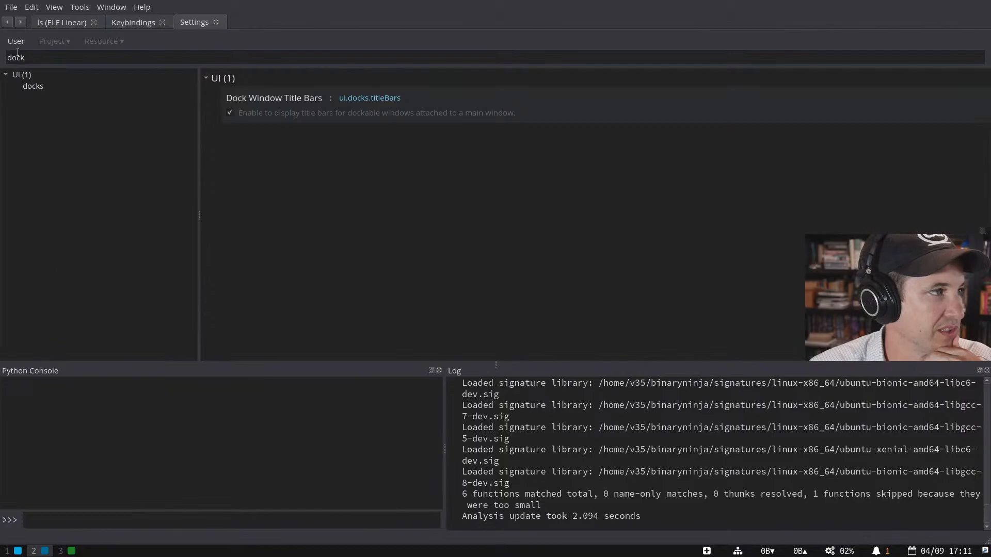
pyautogui.click(230, 112)
pyautogui.hotkey('ctrl', 'q')
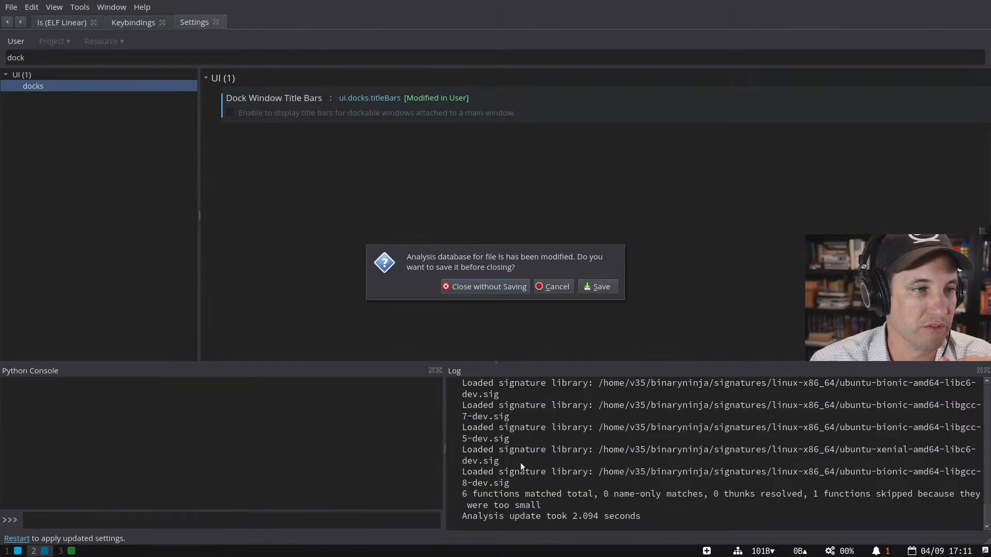
# - Close ls without saving, reopen /usr/bin/ls from Recent, and shrink the feature map and sidebar
pyautogui.click(487, 291)
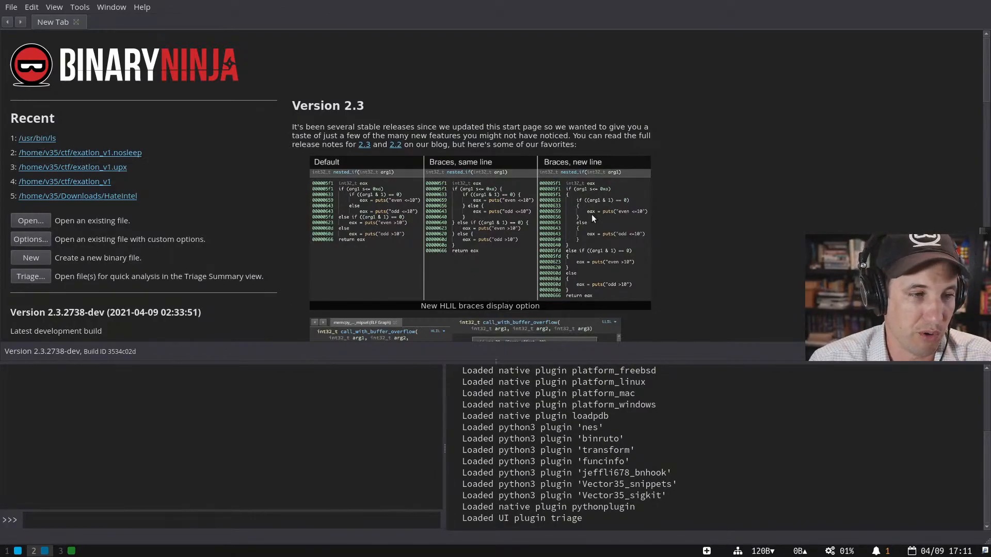
pyautogui.press('1')
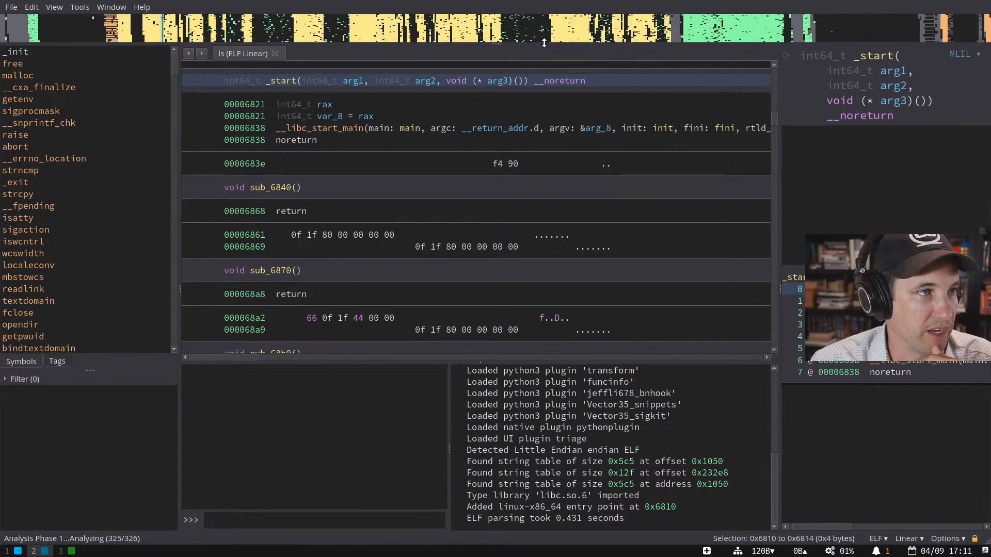
pyautogui.moveTo(544, 43); pyautogui.dragTo(544, 30)
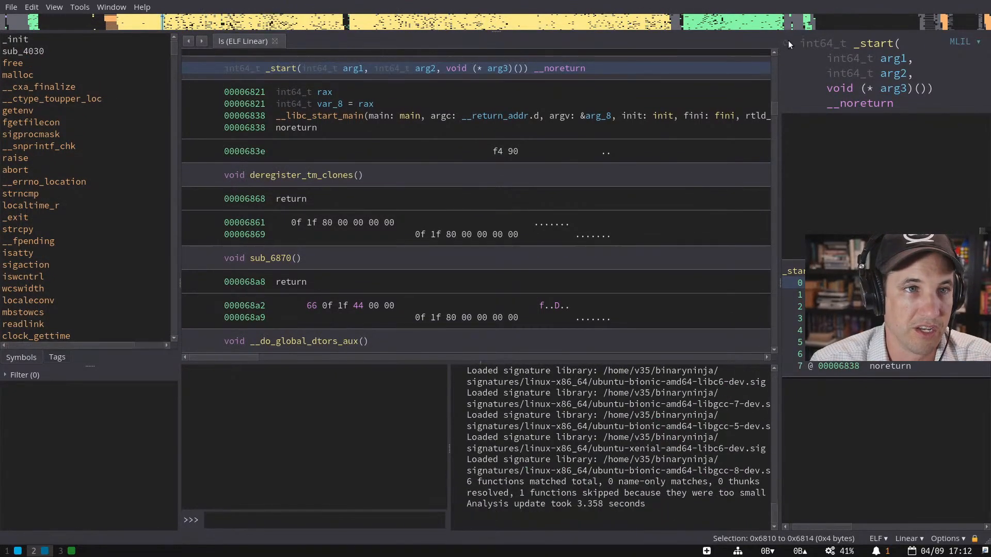
pyautogui.moveTo(180, 82); pyautogui.dragTo(148, 85)
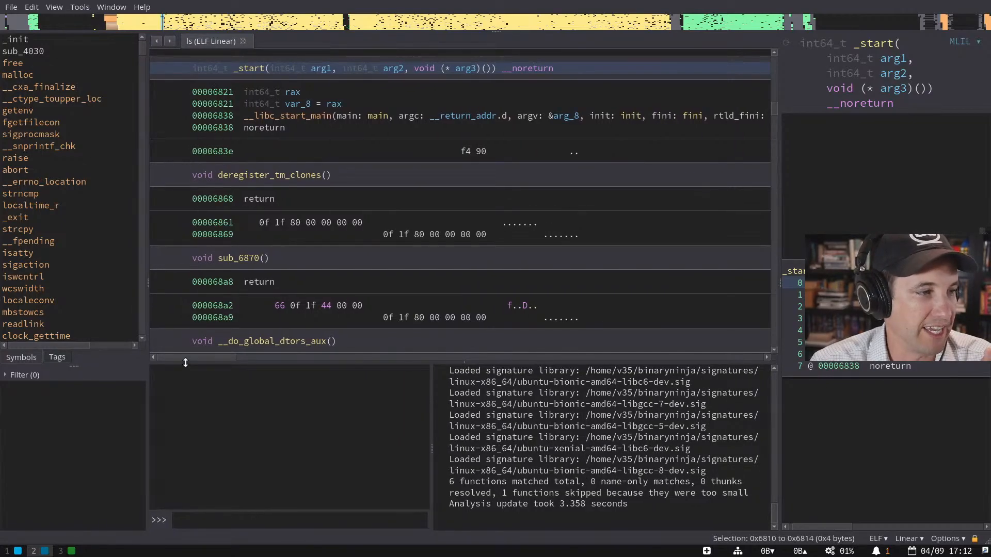
# - Widen the Reflection panel and select the __cxa_finalize call in __do_global_dtors_aux
pyautogui.rightClick(100, 374)
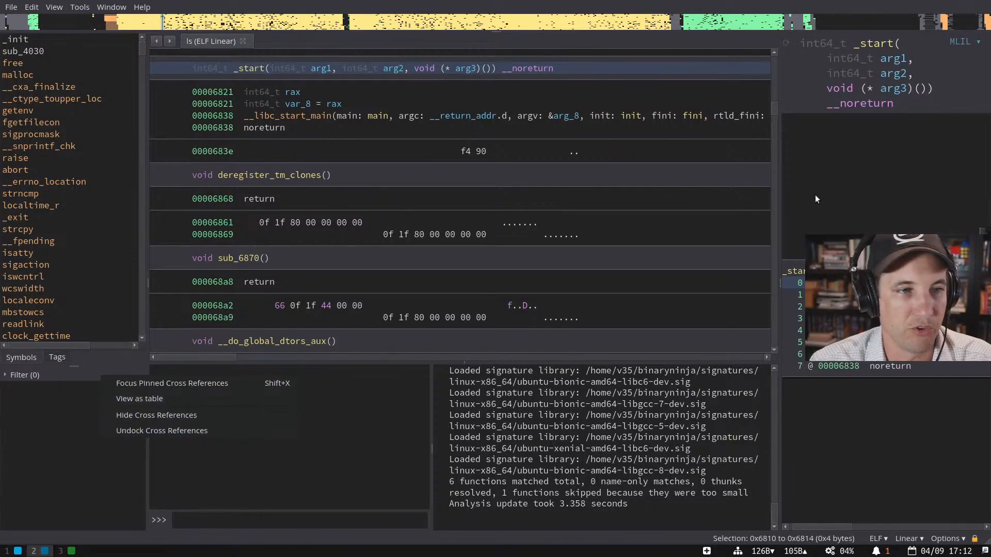
pyautogui.click(312, 365)
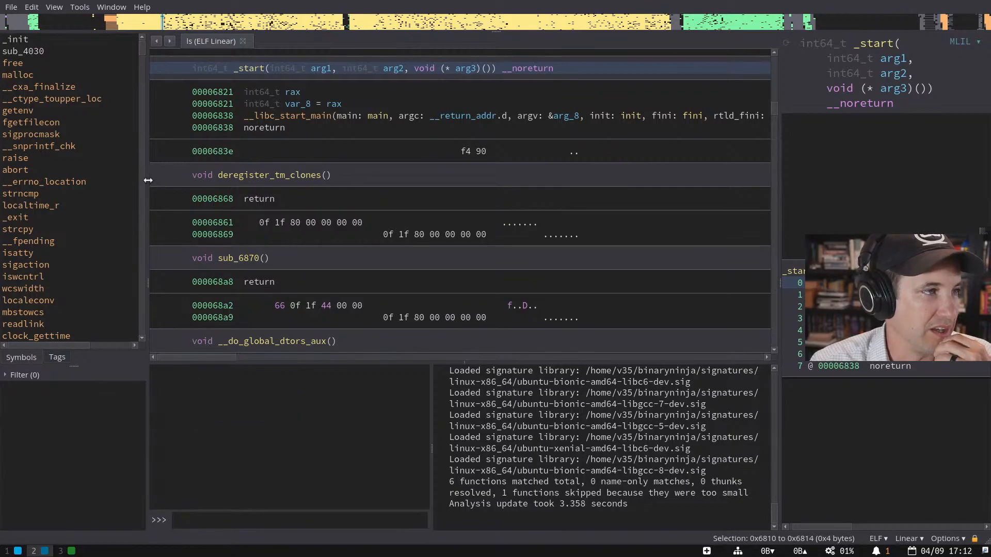
pyautogui.moveTo(147, 180); pyautogui.dragTo(143, 180)
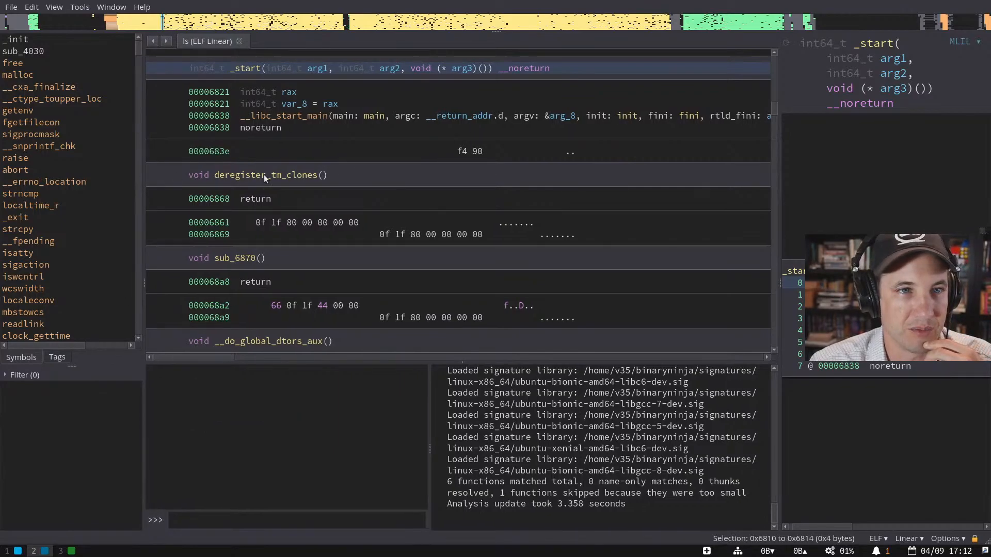
pyautogui.moveTo(780, 124); pyautogui.dragTo(640, 125)
pyautogui.scroll(-8, 361, 180)
pyautogui.click(325, 116)
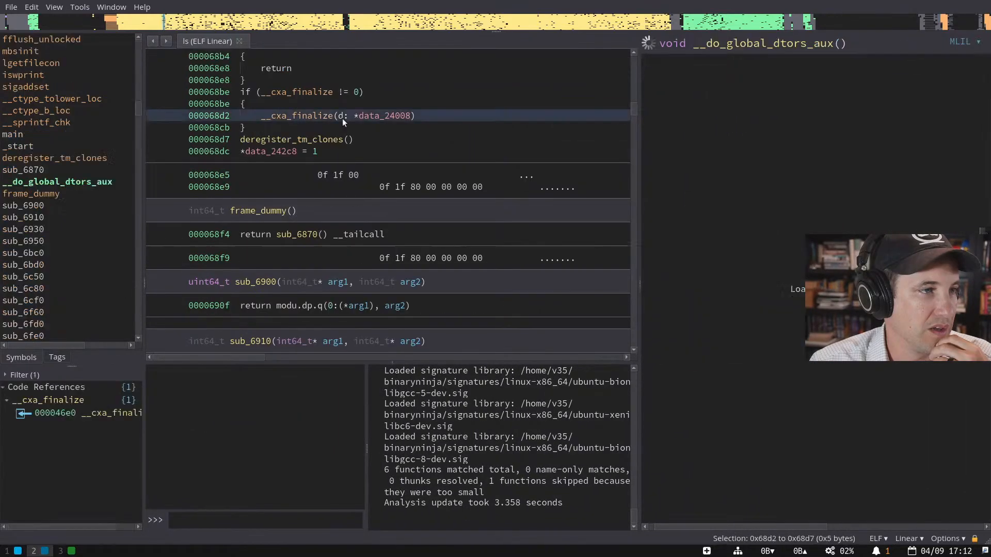
# - Jump to main from Symbols and widen the linear and MLIL panes
pyautogui.scroll(10, 351, 165)
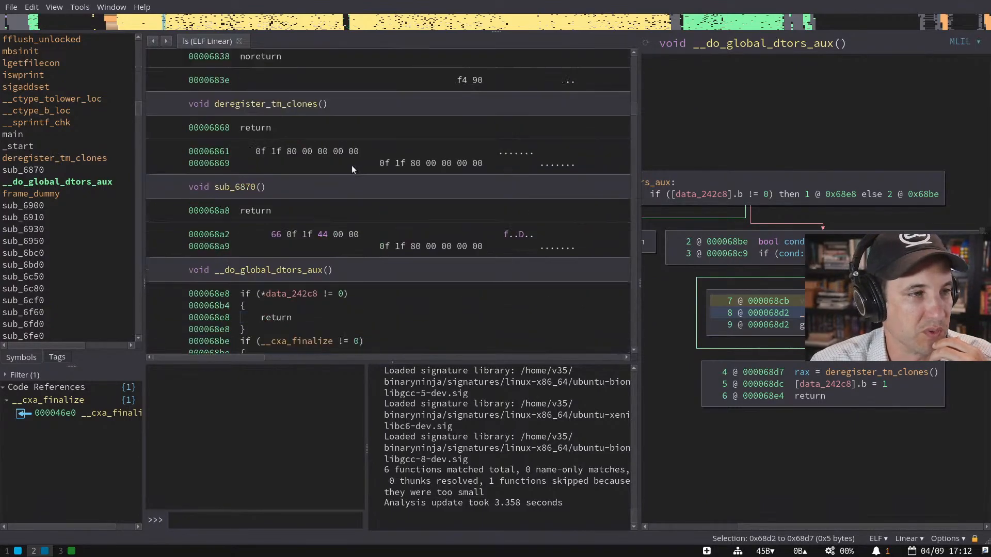
pyautogui.doubleClick(376, 117)
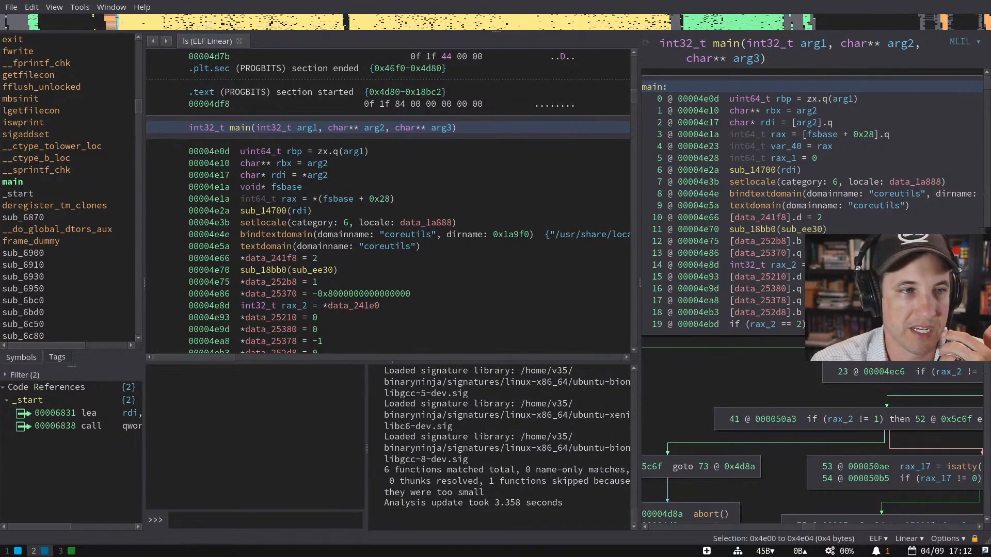
pyautogui.moveTo(638, 244); pyautogui.dragTo(629, 246)
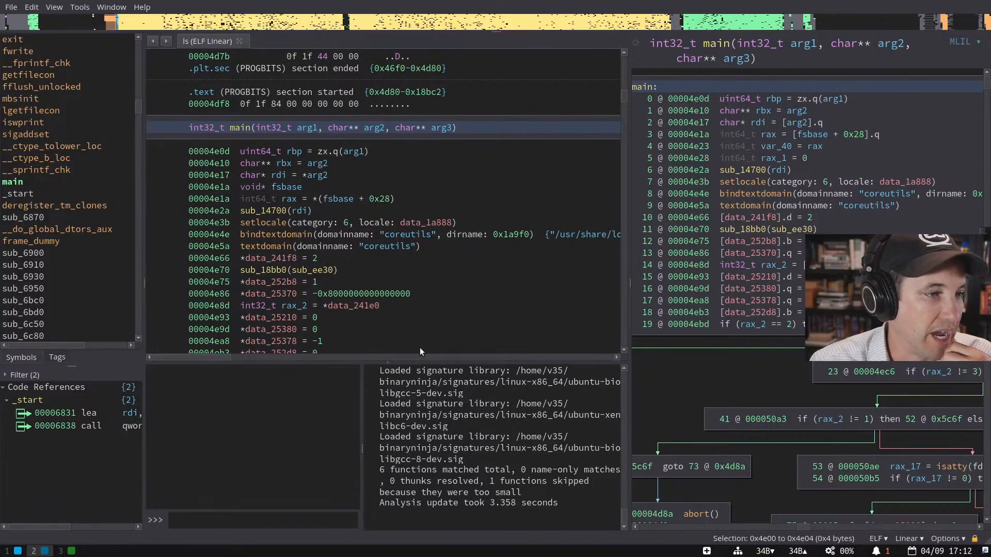
pyautogui.moveTo(361, 389); pyautogui.dragTo(364, 389)
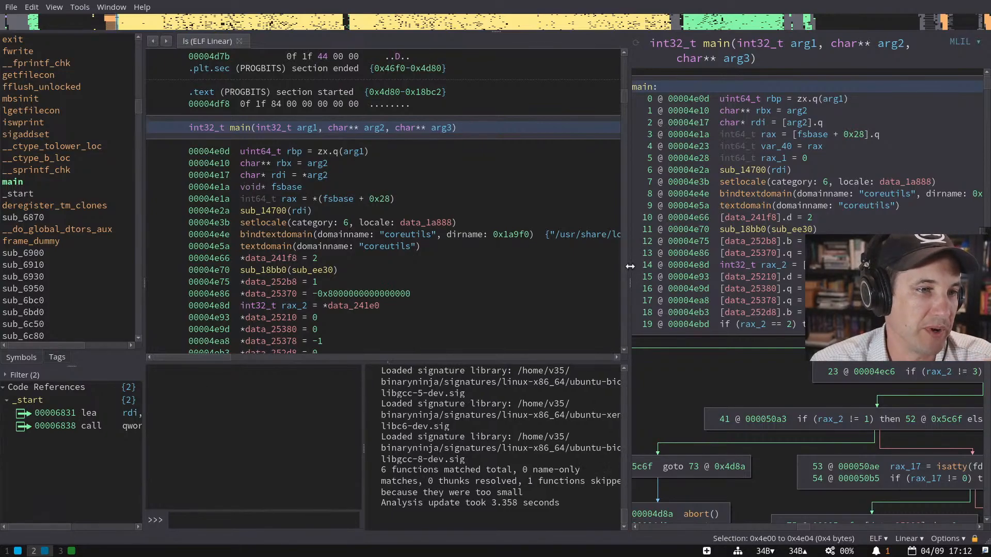
pyautogui.moveTo(630, 266); pyautogui.dragTo(690, 262)
# - Float and redock the Log, show more of main's code, and refresh its reflection analysis
pyautogui.moveTo(412, 364); pyautogui.dragTo(420, 344)
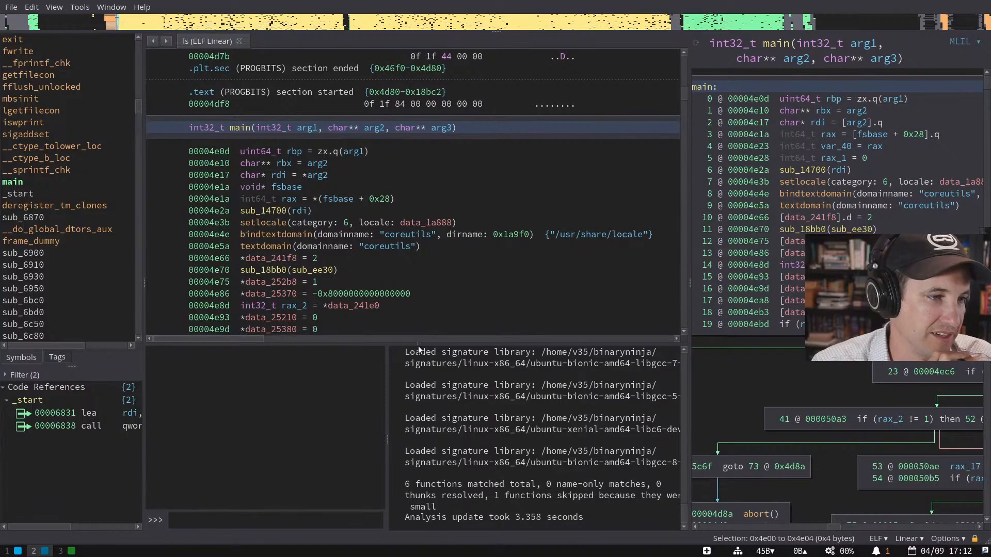
pyautogui.click(418, 348)
pyautogui.moveTo(421, 346); pyautogui.dragTo(508, 375)
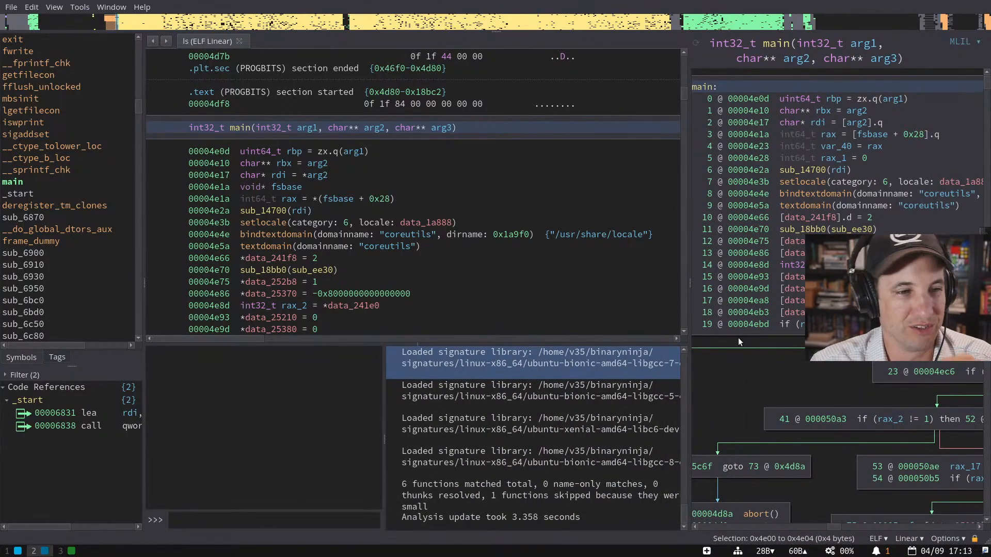
pyautogui.moveTo(403, 343); pyautogui.dragTo(403, 375)
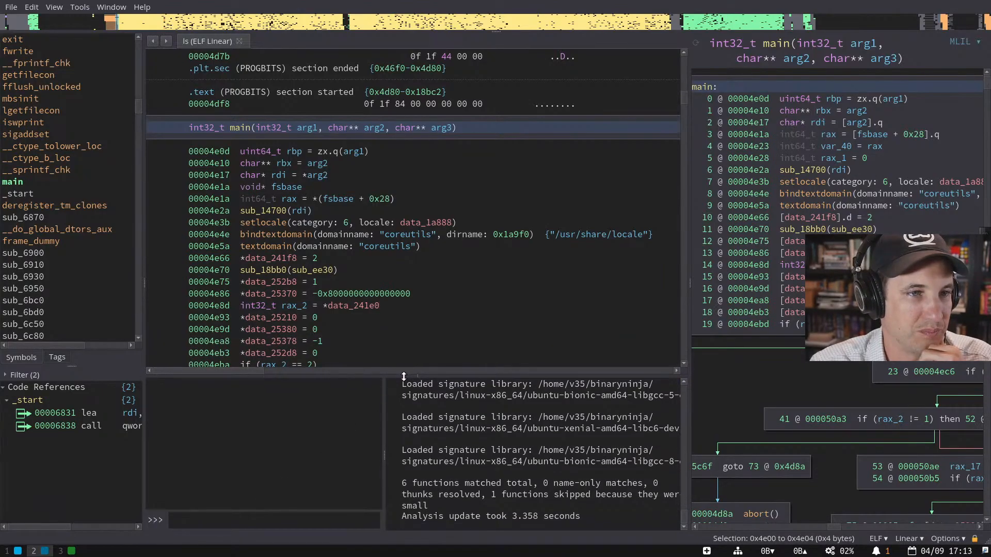
pyautogui.click(696, 44)
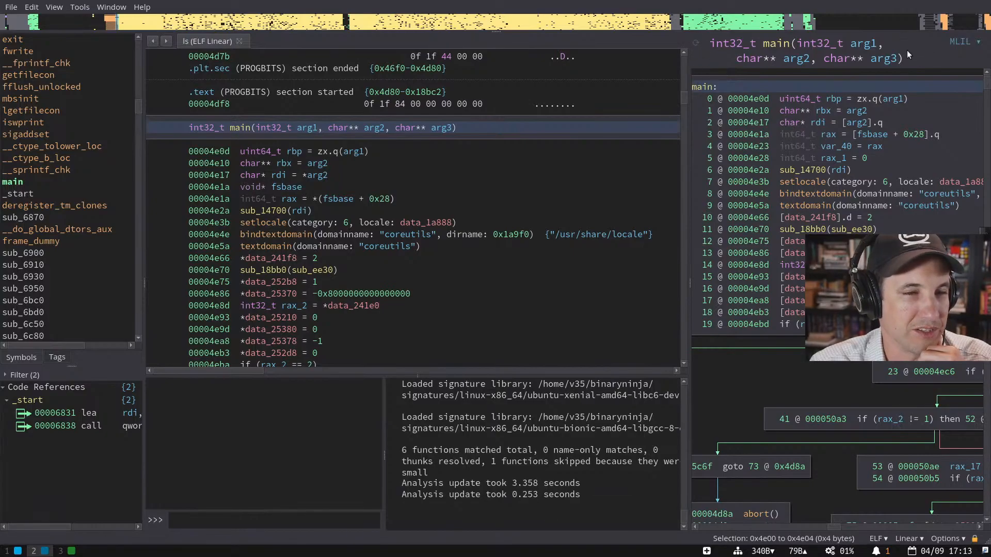
pyautogui.moveTo(691, 142); pyautogui.dragTo(687, 183)
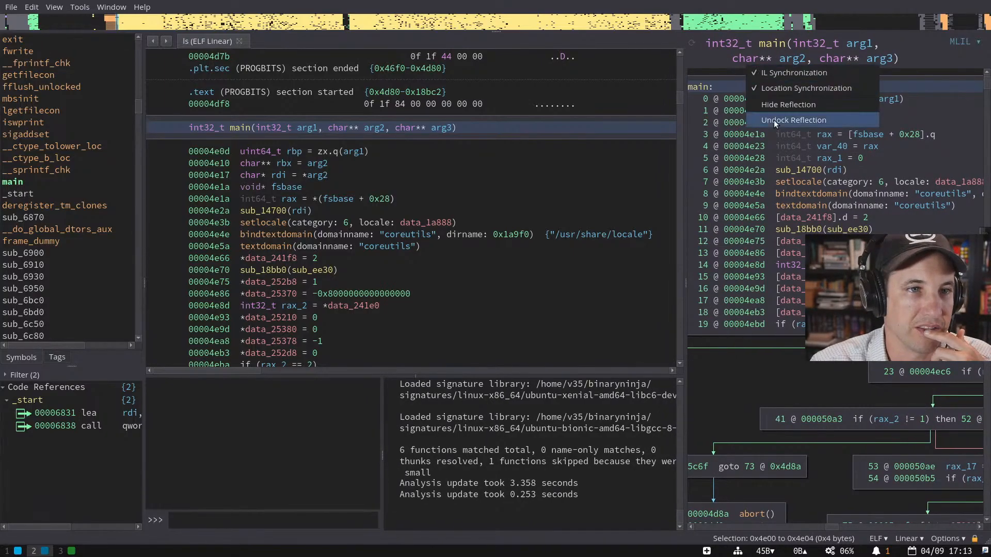
# - Float the Reflection view out of its dock, then dock it back in place
pyautogui.click(773, 120)
pyautogui.rightClick(735, 55)
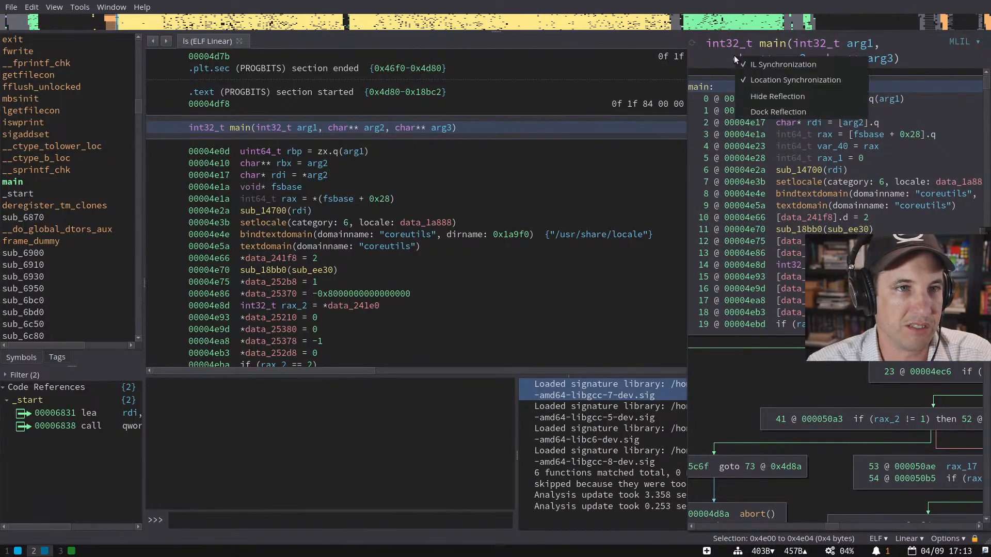
pyautogui.click(760, 108)
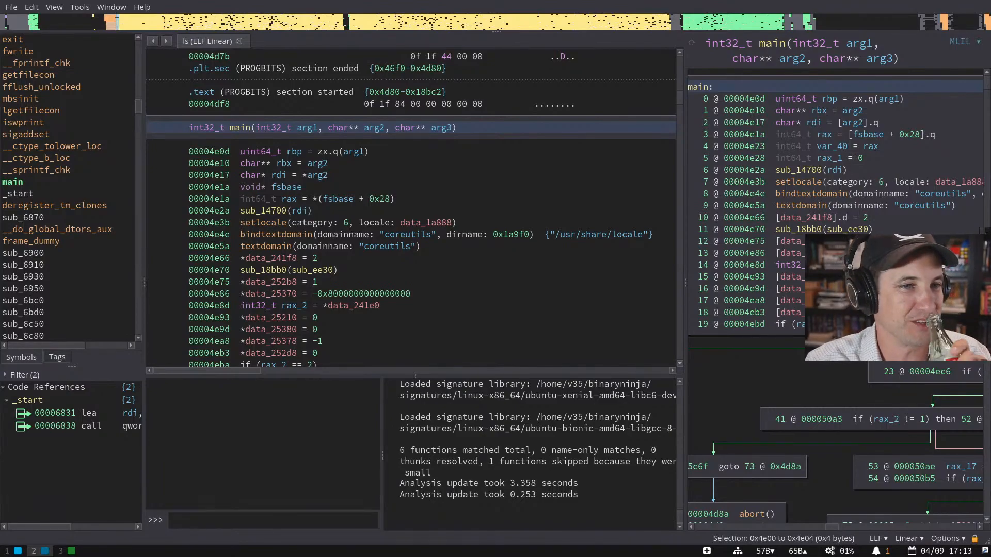
# - Widen the Reflection pane, scroll down through main, and bring up the feature map options
pyautogui.moveTo(685, 296); pyautogui.dragTo(656, 295)
pyautogui.scroll(-3, 470, 280)
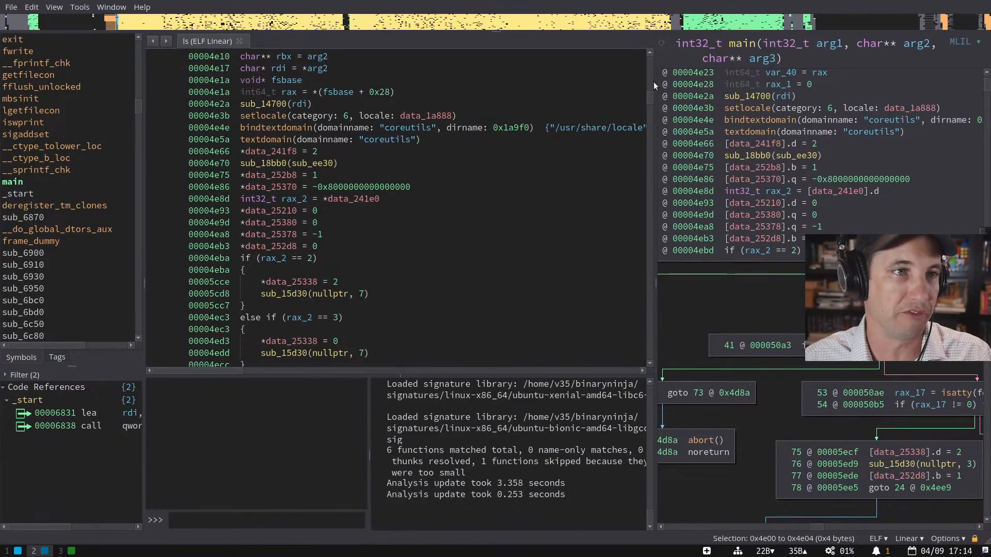
pyautogui.rightClick(304, 23)
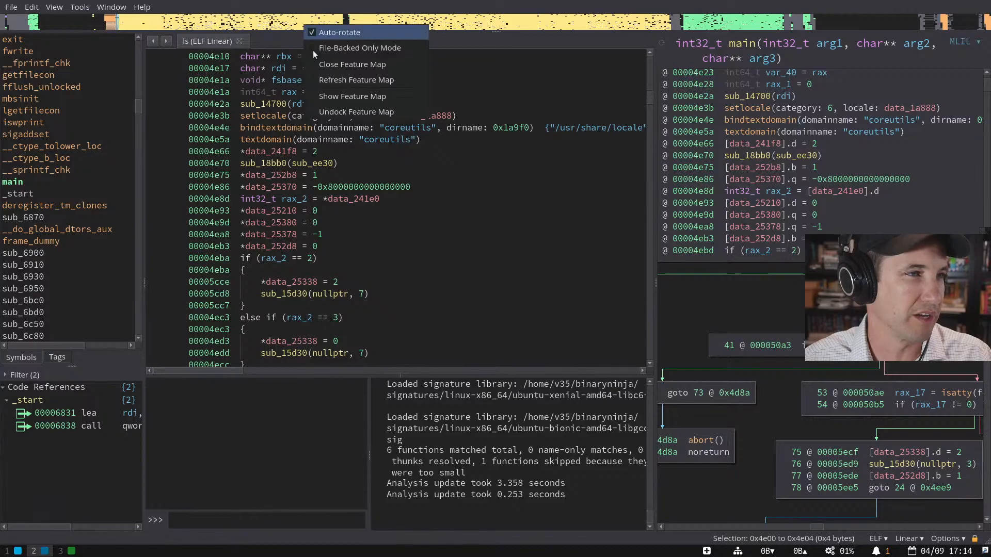
# - Close the feature map and hide the symbols list
pyautogui.click(341, 64)
pyautogui.rightClick(103, 104)
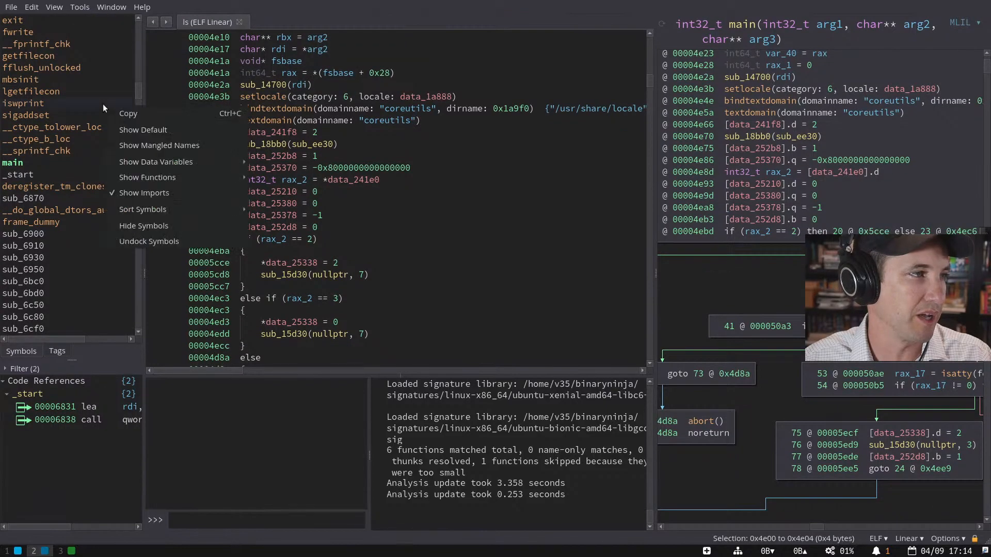
pyautogui.click(156, 227)
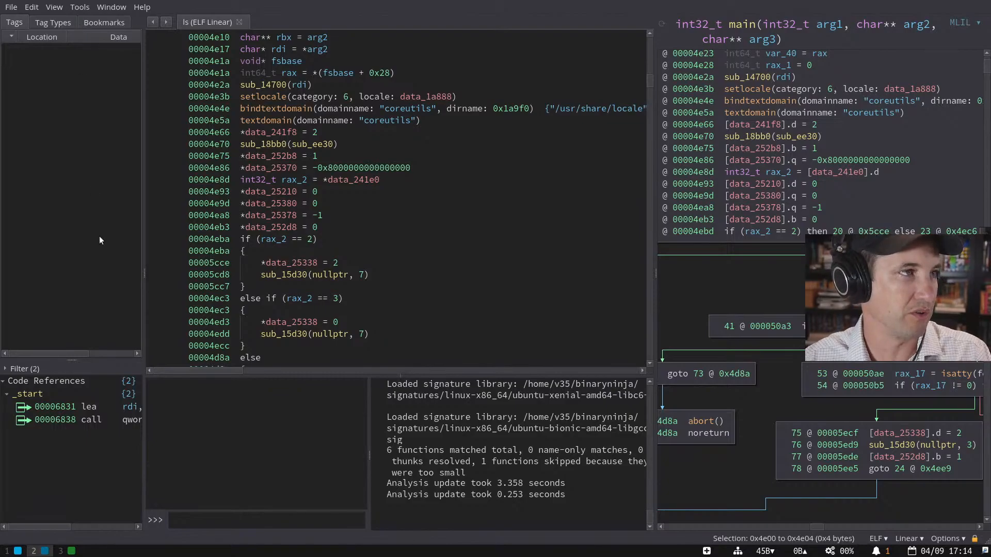
# - Hide the Cross References and Log native docks from the View menu
pyautogui.click(60, 6)
pyautogui.moveTo(54, 6)
pyautogui.moveTo(87, 35)
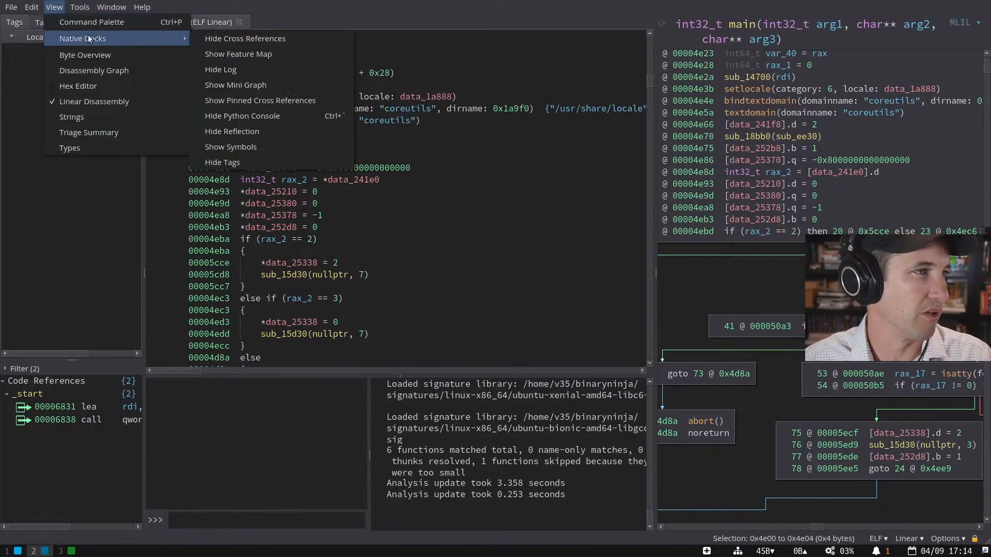
pyautogui.click(257, 42)
pyautogui.click(54, 7)
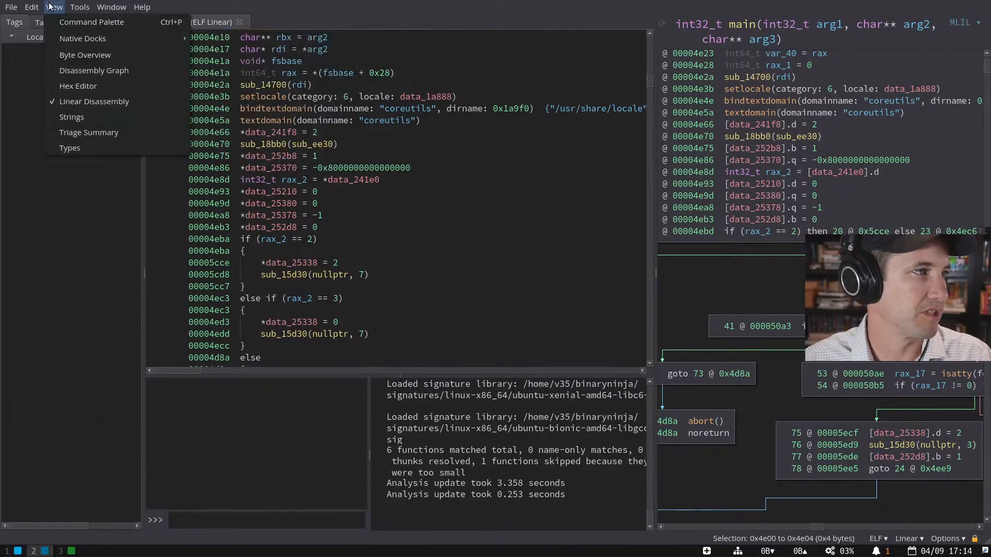
pyautogui.moveTo(155, 43)
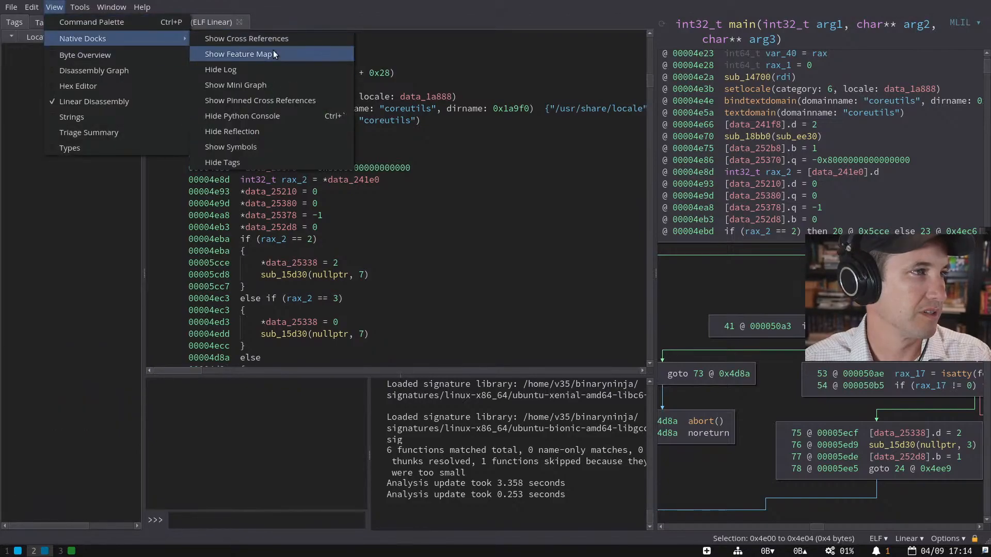
pyautogui.click(270, 71)
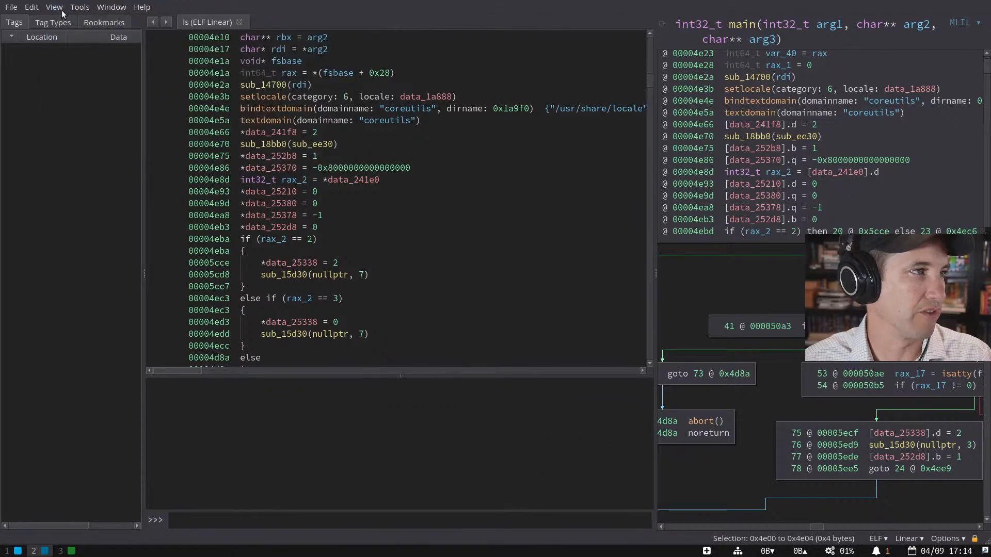
pyautogui.click(60, 10)
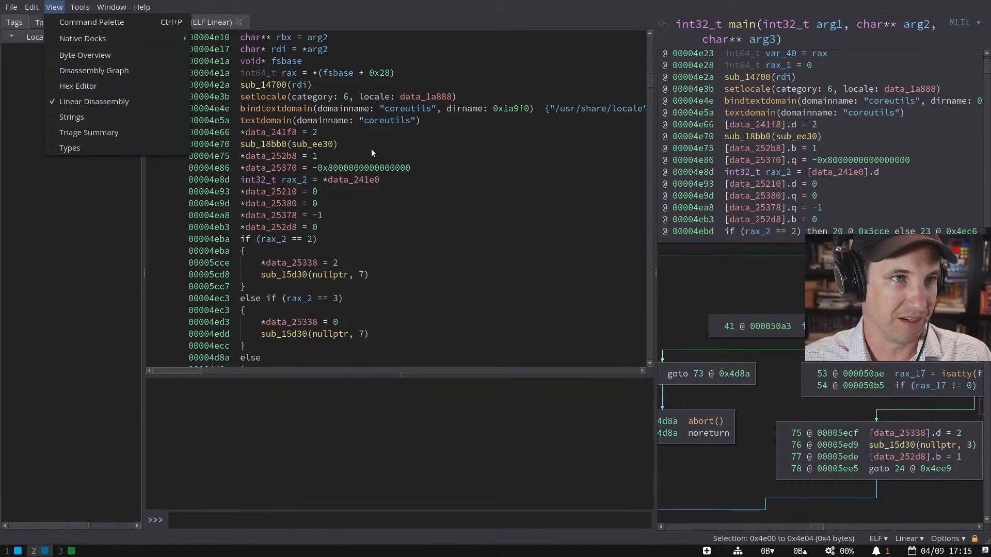
# - Reanalyze main so it shows sub_14700(*arg2), then switch to the browser workspace
pyautogui.click(494, 117)
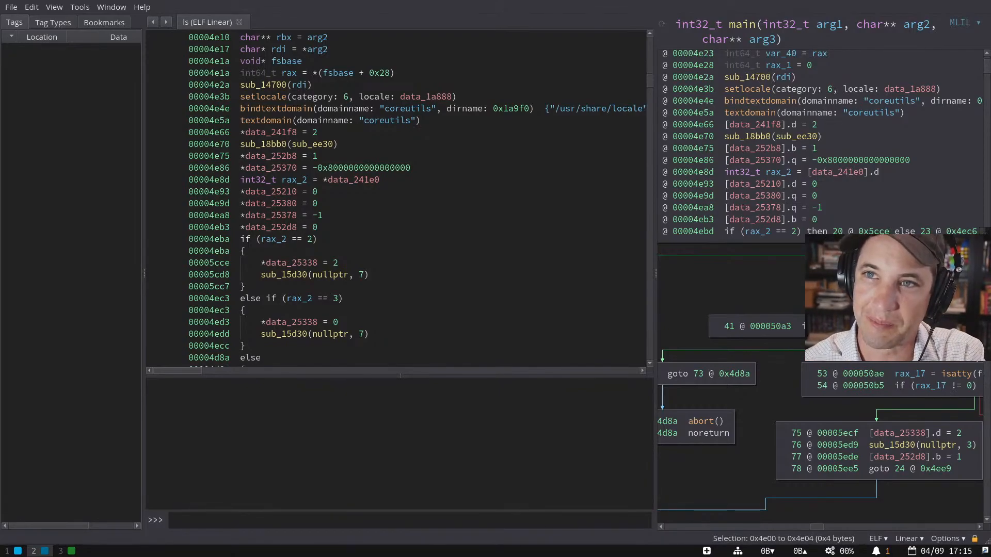
pyautogui.click(664, 24)
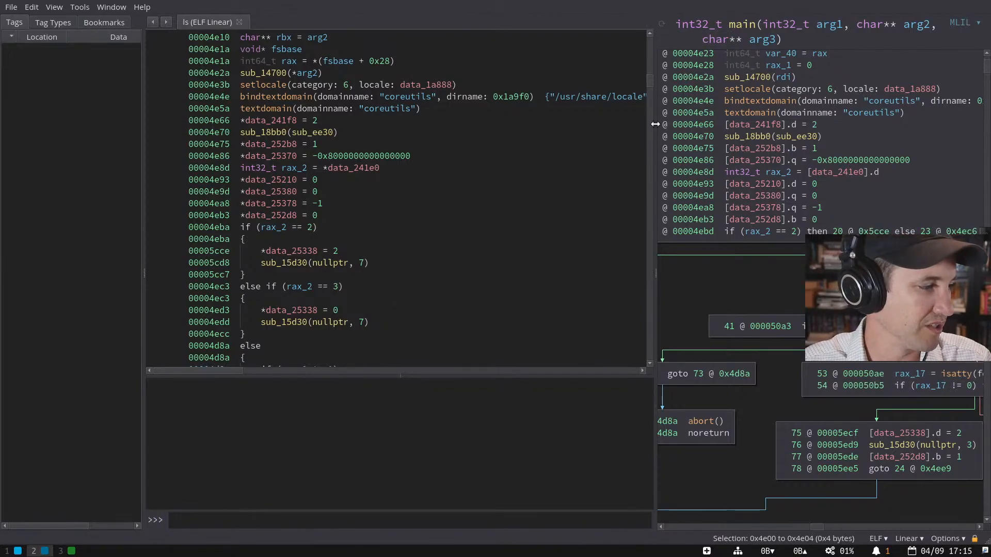
pyautogui.press('super+1')
pyautogui.press('super+3')
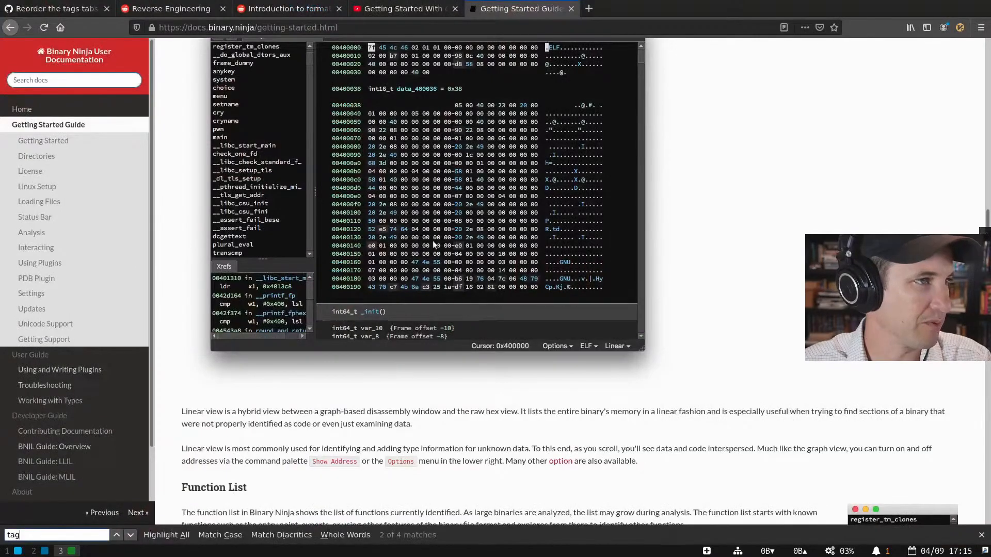
pyautogui.click(57, 9)
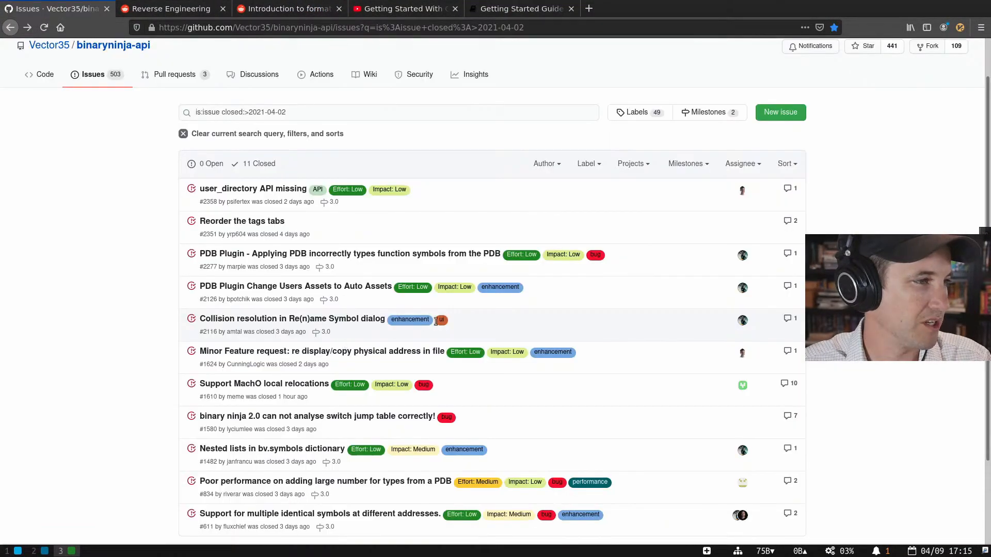
pyautogui.hotkey('ctrl', 'f')
pyautogui.write('rel')
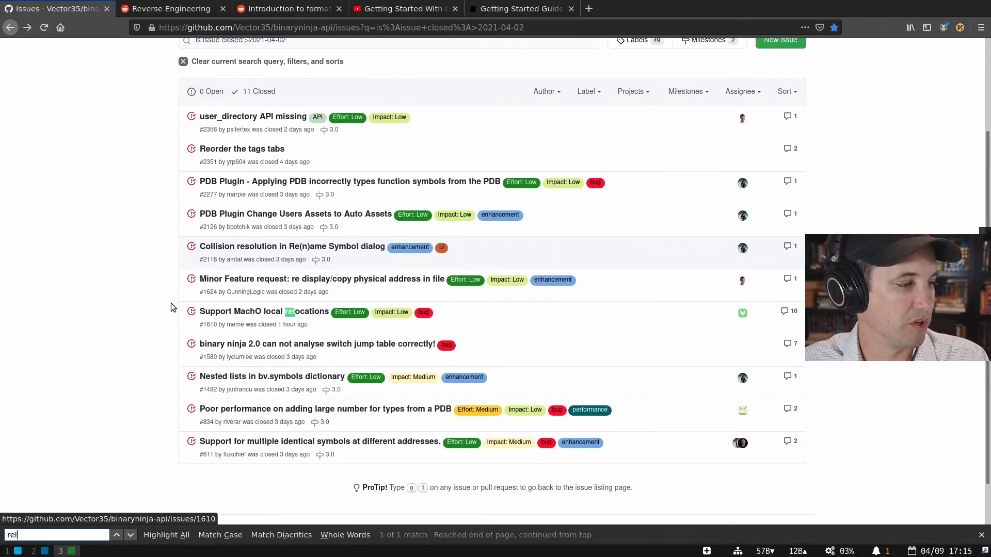
pyautogui.press('super+1')
pyautogui.press('super+2')
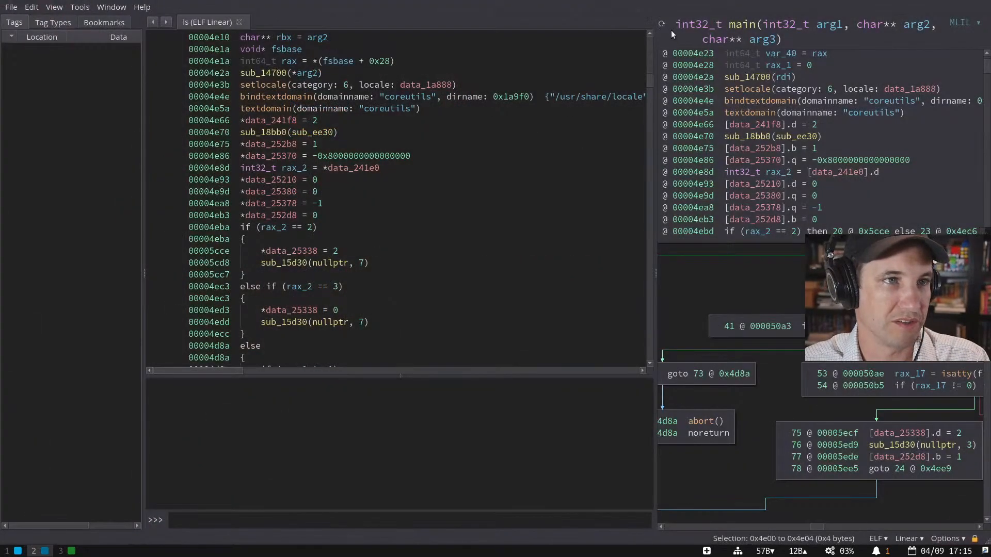
# - Widen the MLIL graph pane, inspect its context menu, and select the line at 00004e75
pyautogui.moveTo(655, 108); pyautogui.dragTo(545, 121)
pyautogui.rightClick(654, 282)
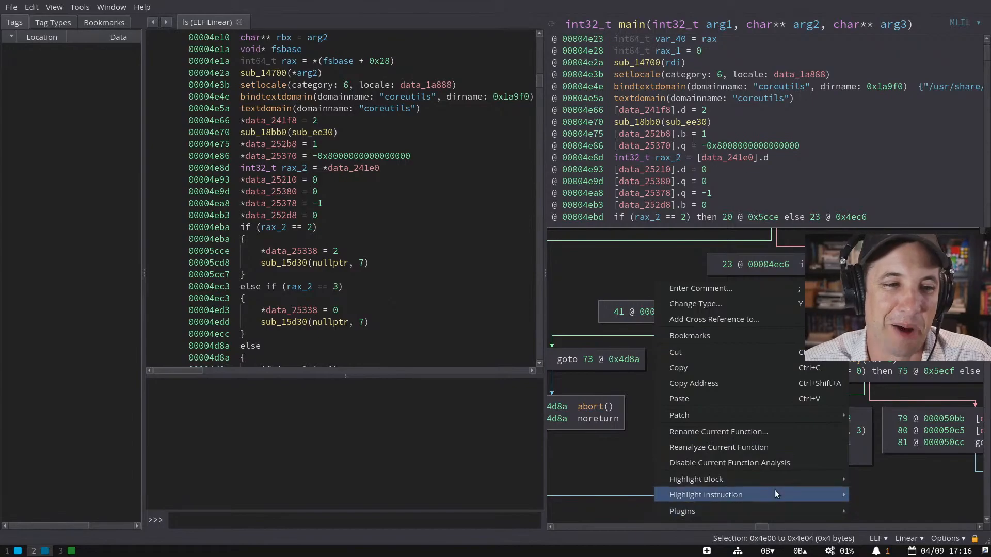
pyautogui.moveTo(771, 479)
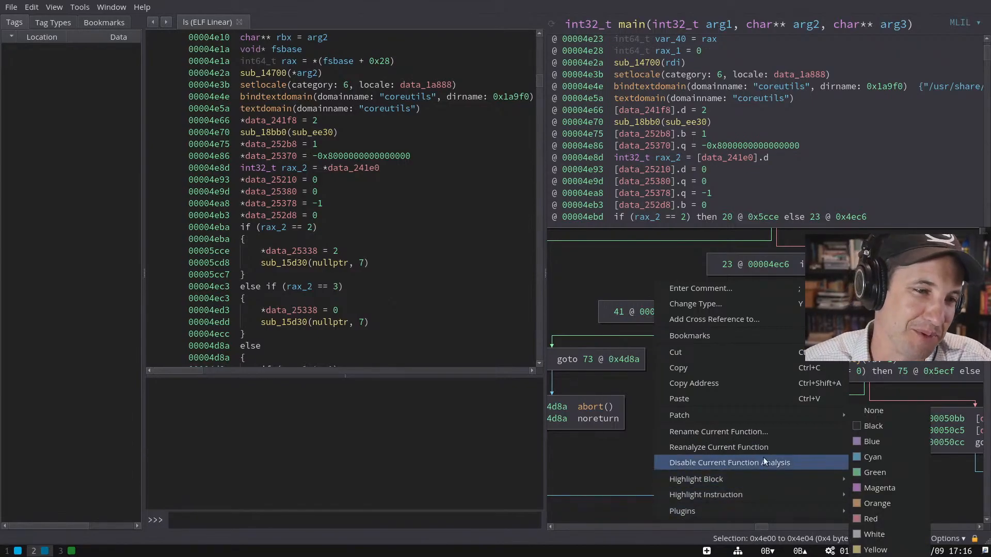
pyautogui.click(588, 261)
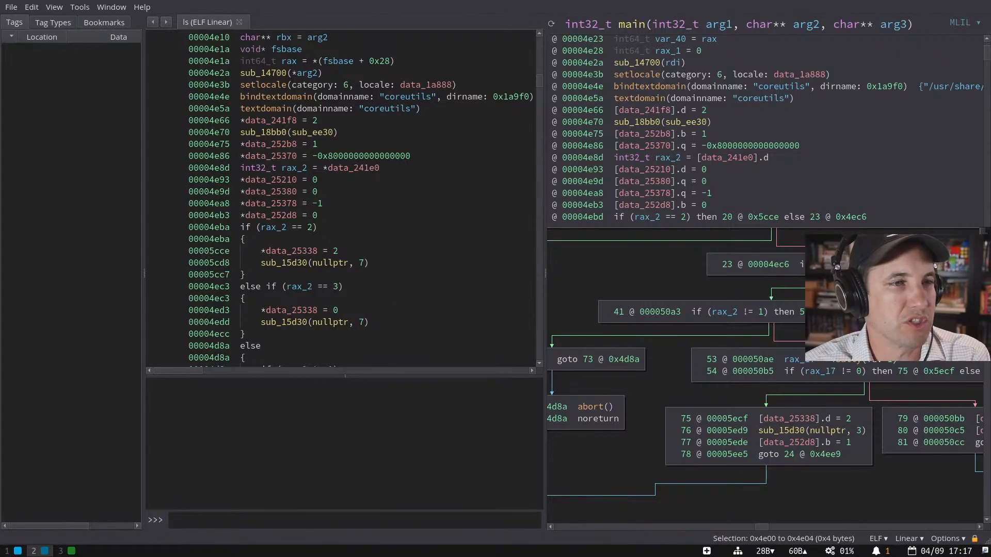
pyautogui.click(412, 140)
# - Open Settings, search 'max', then clear the filter and jump to the analysis limits section
pyautogui.hotkey('ctrl', ',')
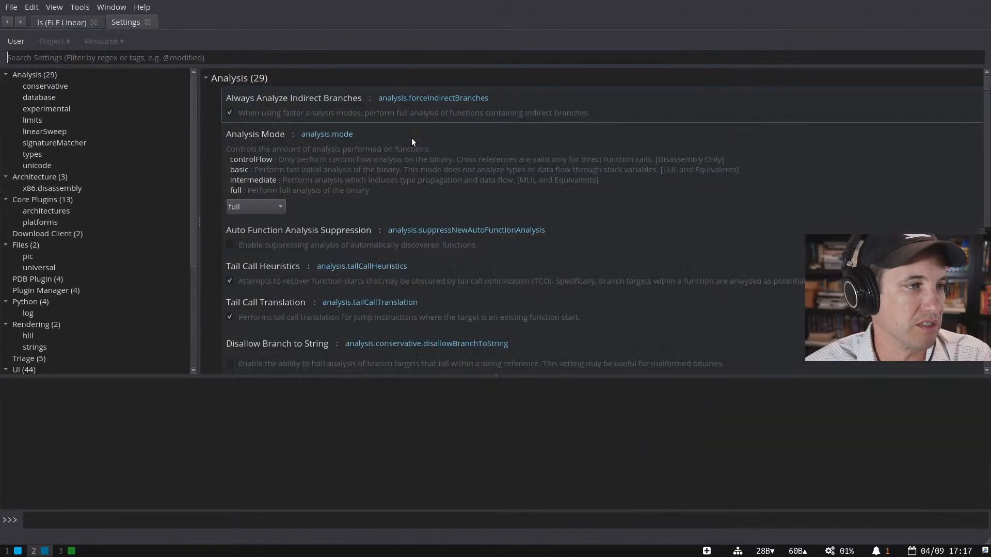
pyautogui.write('max')
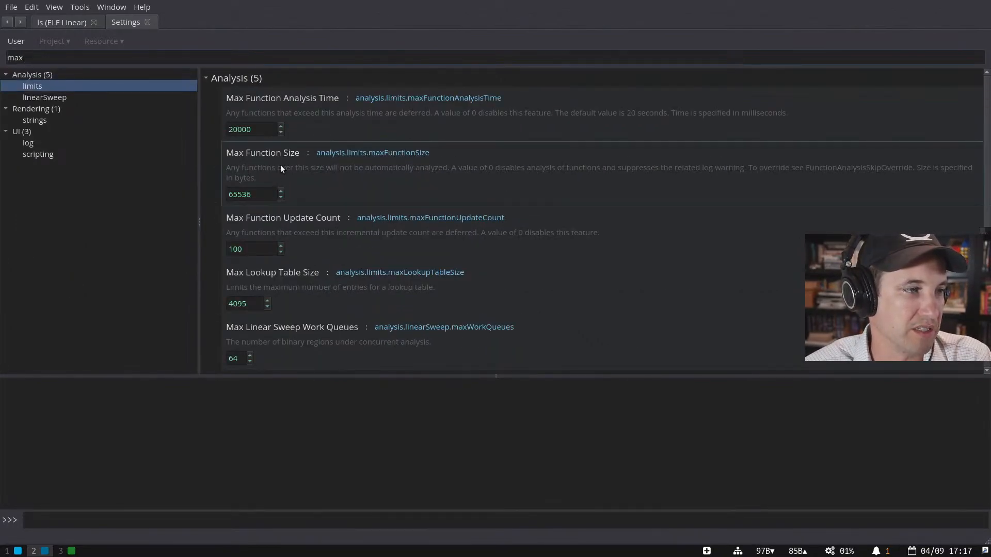
pyautogui.scroll(-5, 287, 184)
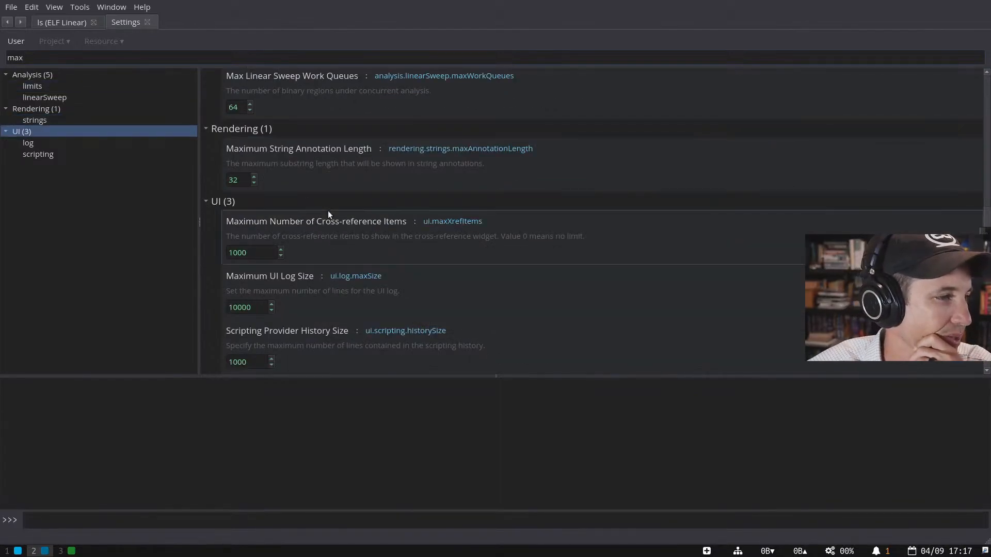
pyautogui.scroll(3, 329, 212)
pyautogui.doubleClick(35, 56)
pyautogui.press('BackSpace')
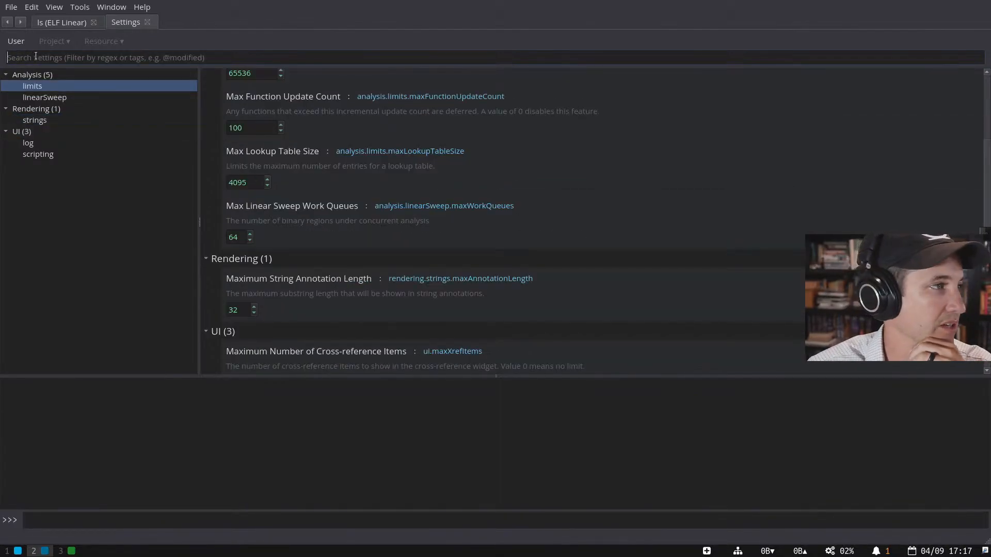
pyautogui.click(60, 116)
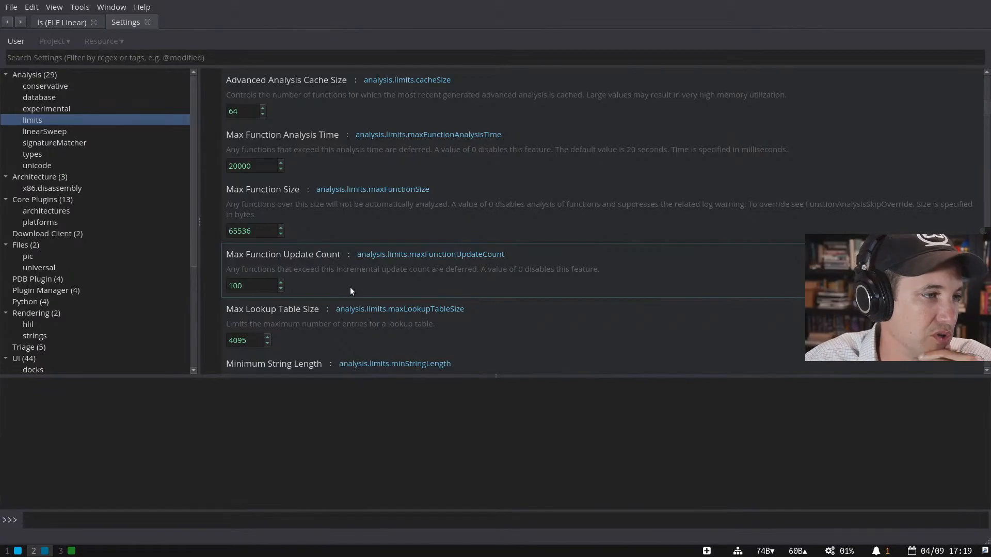
pyautogui.scroll(-4, 308, 224)
# - Jump to linearSweep settings and scroll through unicode, architecture and experimental options
pyautogui.click(187, 129)
pyautogui.scroll(-2, 490, 253)
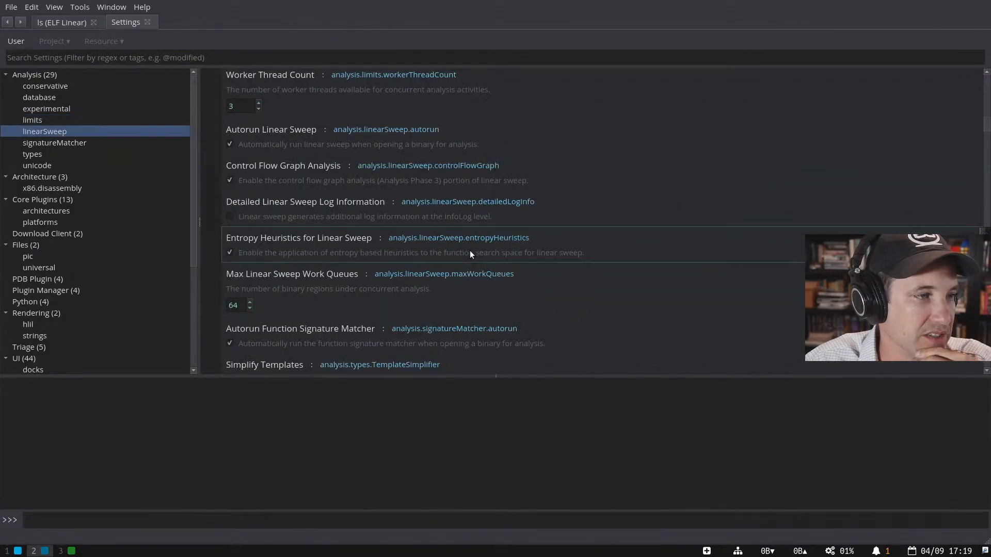
pyautogui.scroll(-6, 469, 250)
pyautogui.scroll(2, 469, 250)
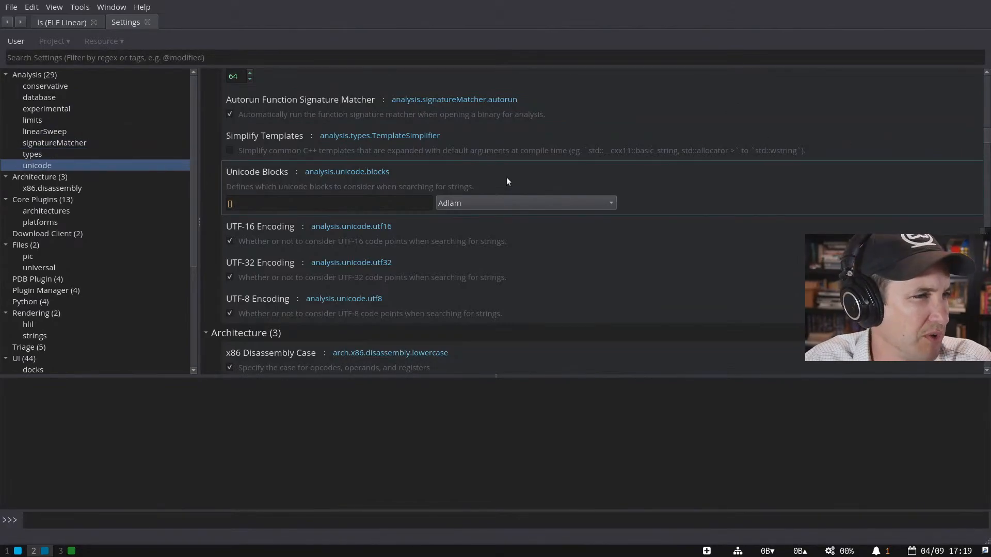
pyautogui.scroll(-3, 435, 244)
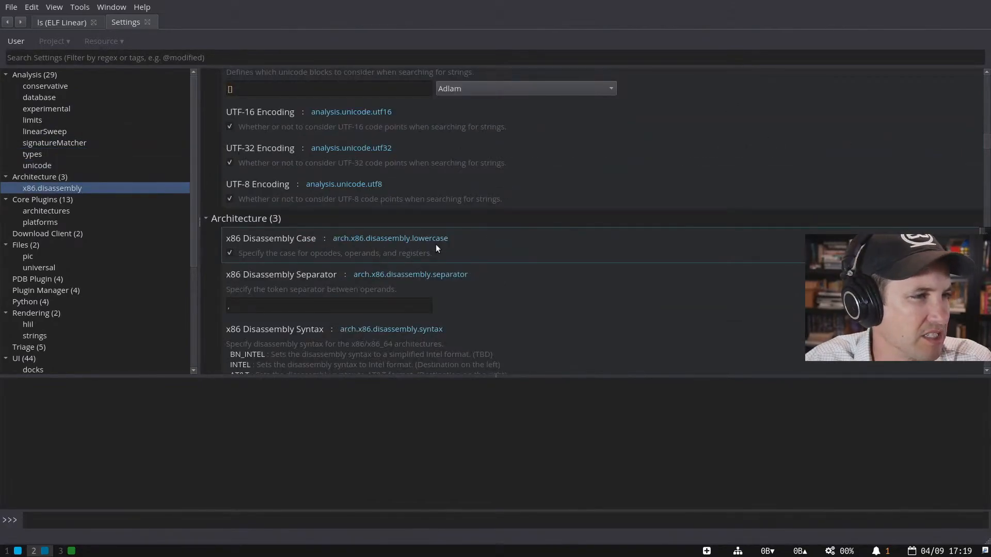
pyautogui.scroll(10, 435, 244)
pyautogui.scroll(6, 436, 243)
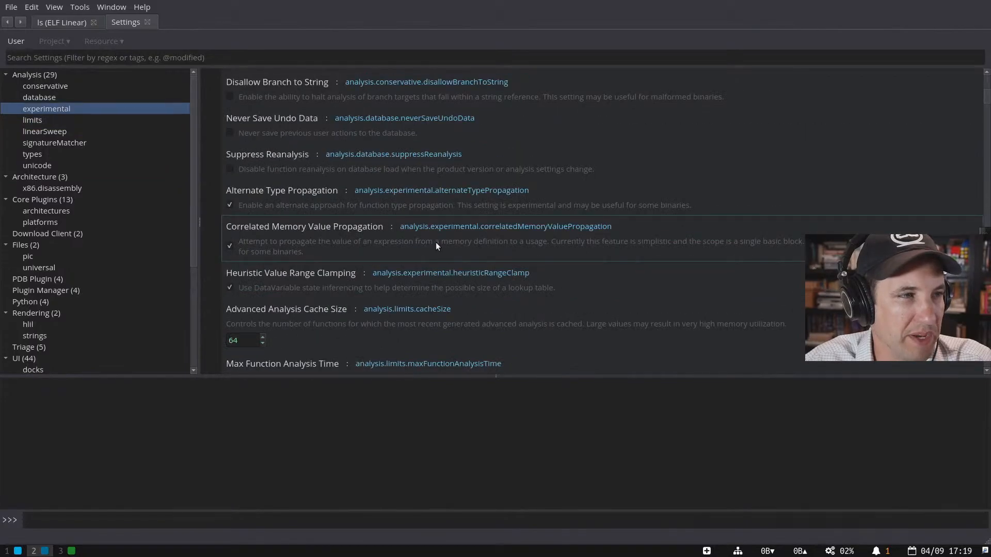
pyautogui.scroll(5, 436, 243)
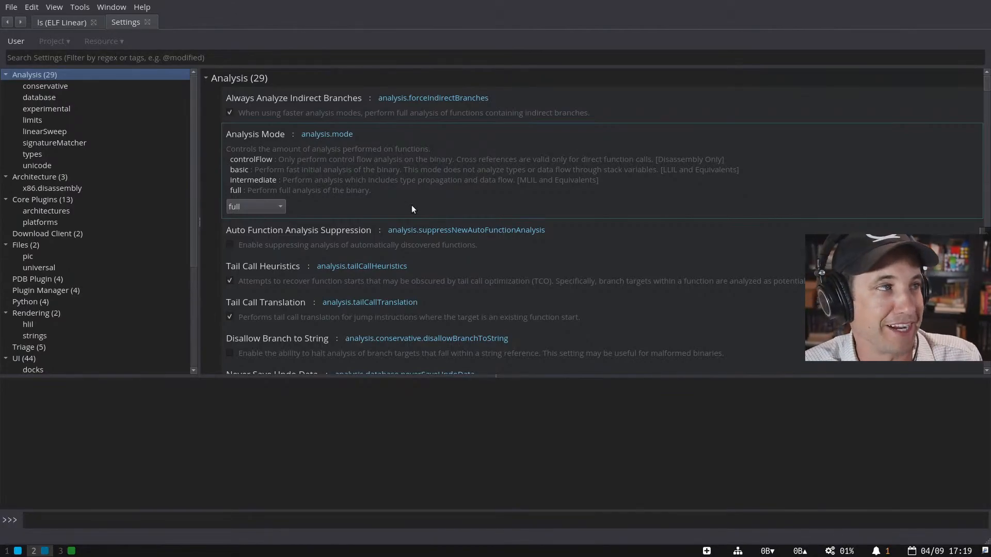
# - Back on the ls code, check an MLIL line's actions, then open Keybindings with Ctrl+Shift+B
pyautogui.click(69, 23)
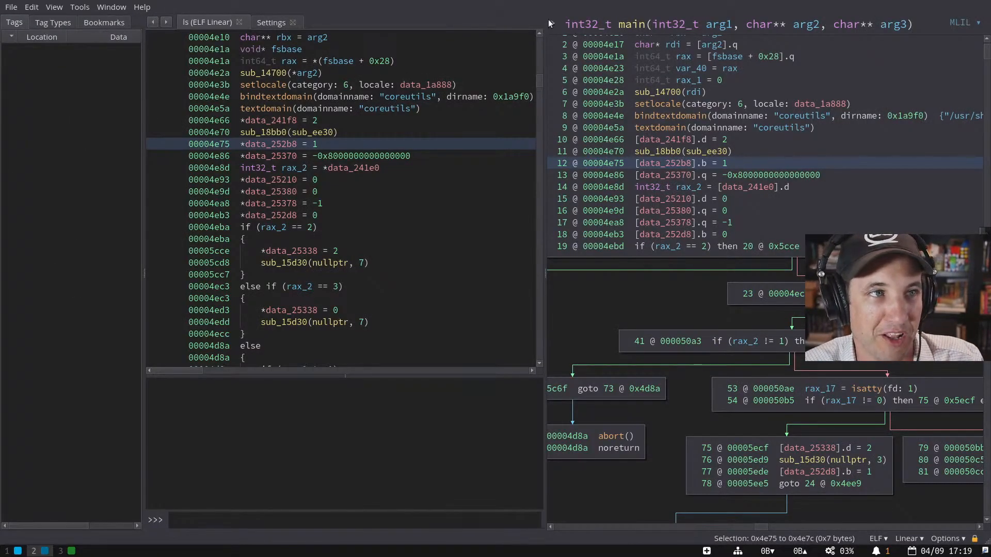
pyautogui.rightClick(665, 163)
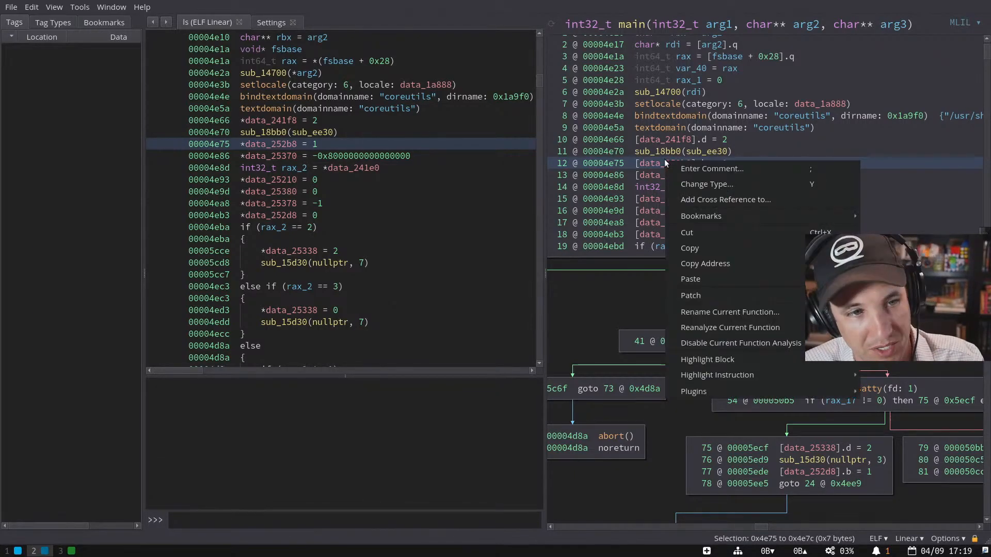
pyautogui.press('Escape')
pyautogui.hotkey('ctrl', 'p')
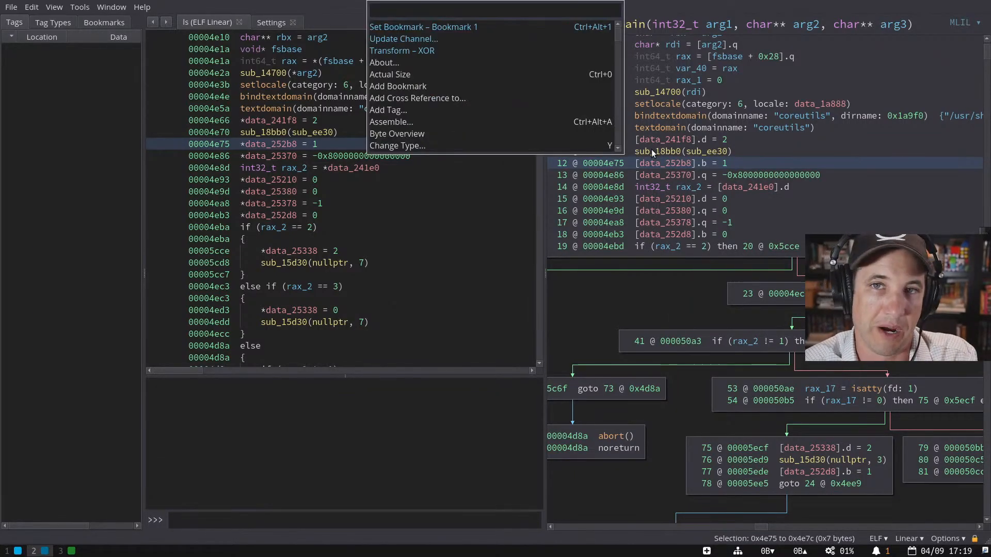
pyautogui.press('Escape')
pyautogui.hotkey('ctrl', 'shift', 'b')
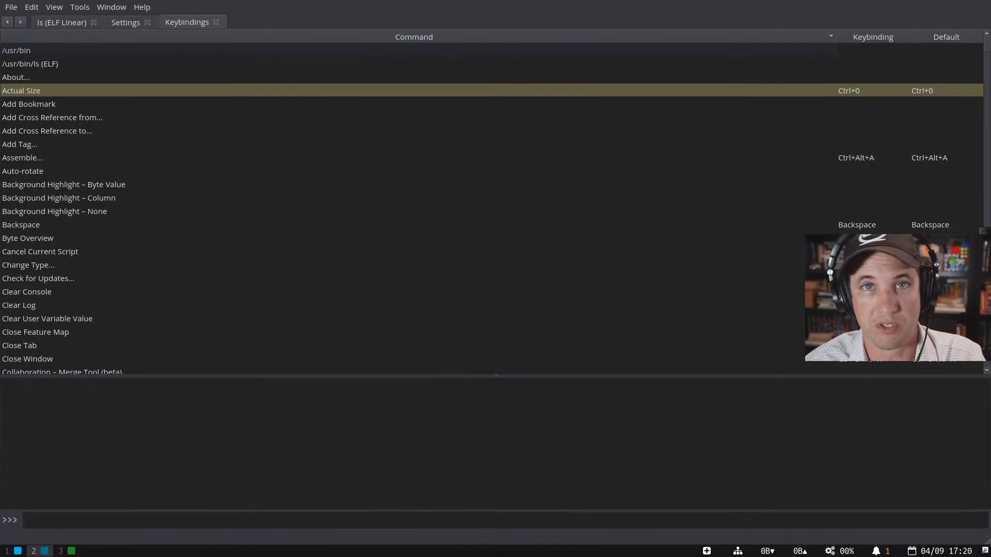
pyautogui.click(164, 82)
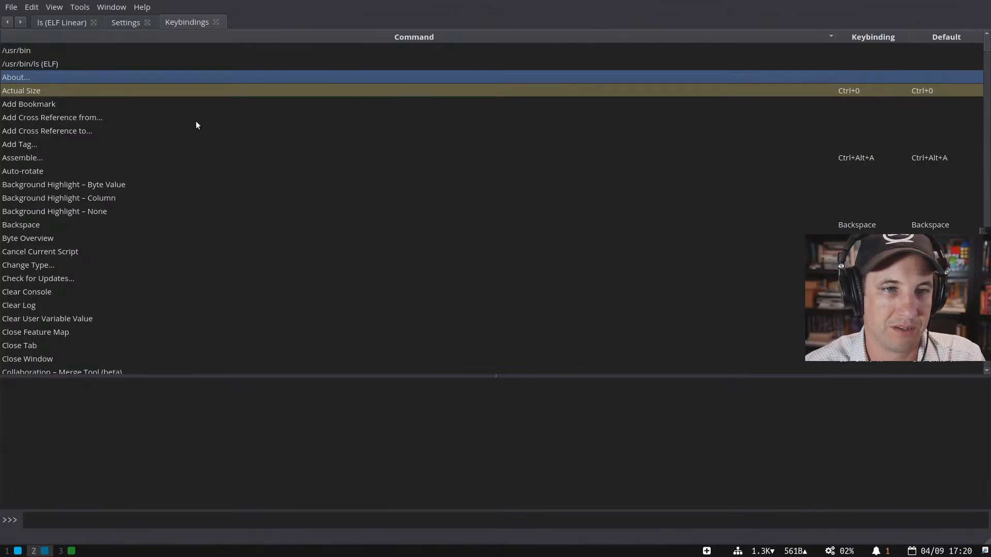
# - Sort the keybindings by shortcut, glancing at the Edit menu and the ls code
pyautogui.scroll(-1, 887, 196)
pyautogui.click(880, 36)
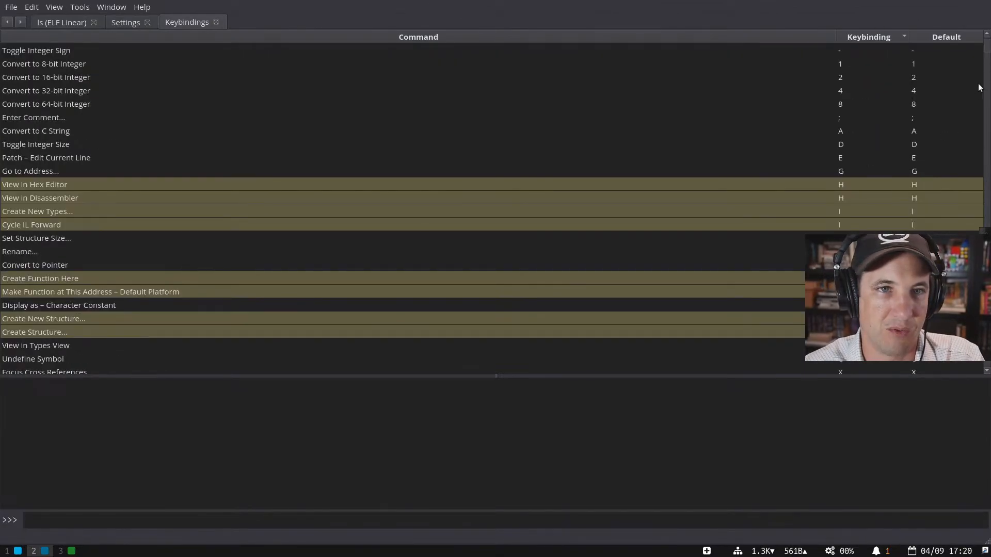
pyautogui.click(32, 7)
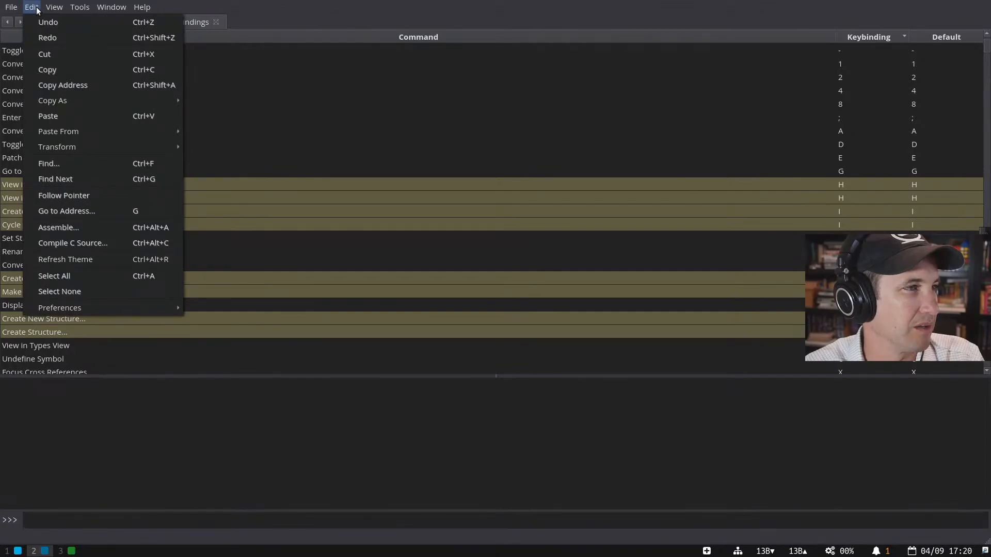
pyautogui.click(257, 79)
pyautogui.click(90, 22)
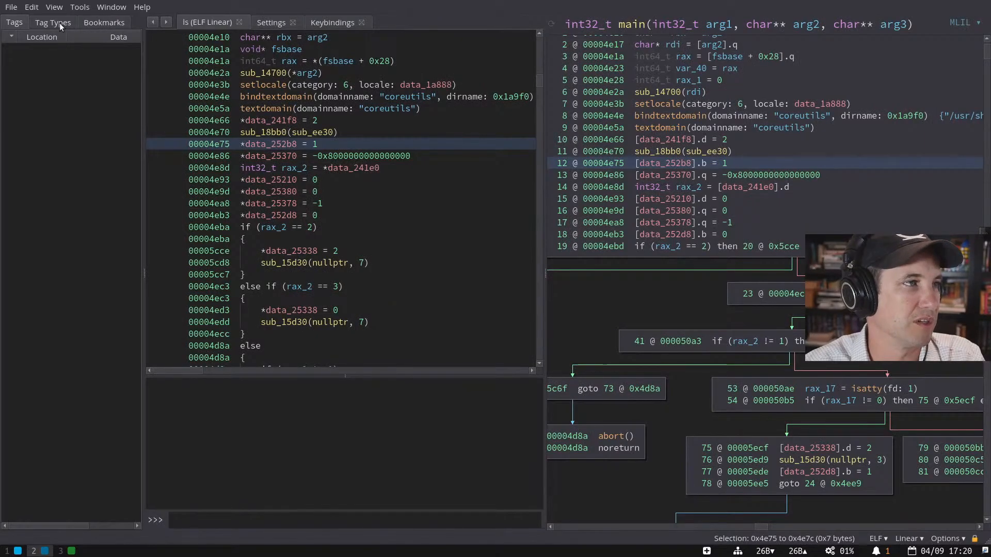
pyautogui.click(336, 22)
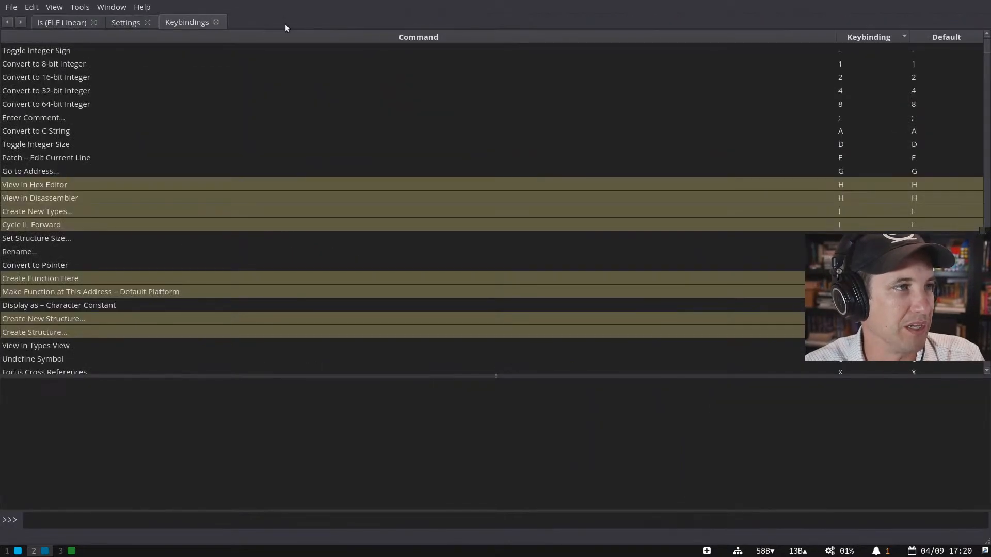
# - Scroll through the shortcut-sorted keybindings list to review shared bindings
pyautogui.scroll(-15, 832, 187)
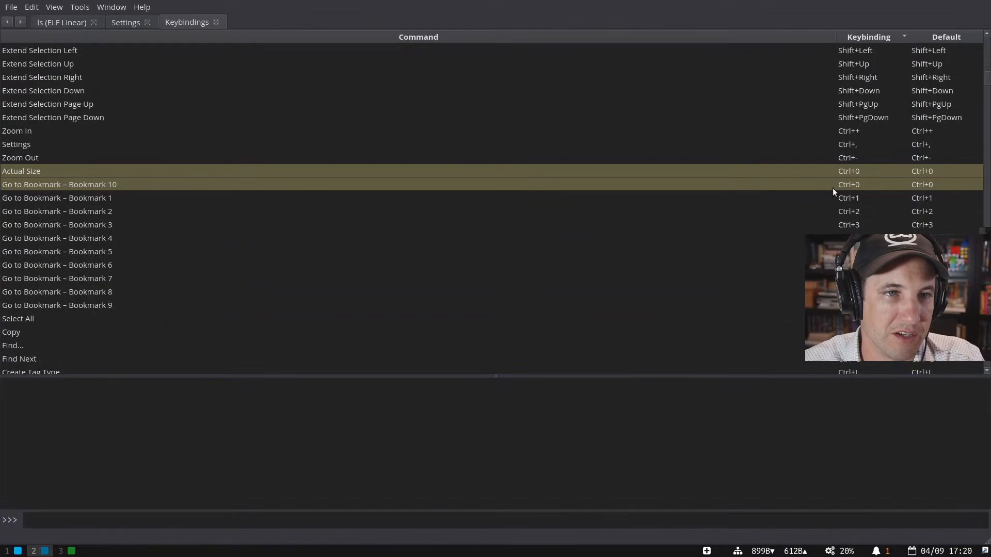
pyautogui.scroll(-6, 832, 191)
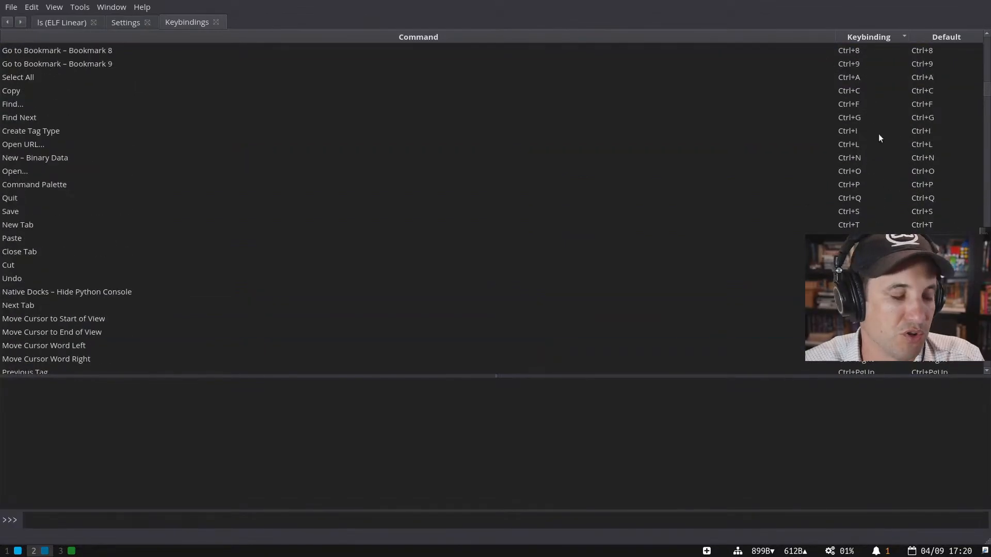
pyautogui.scroll(4, 878, 140)
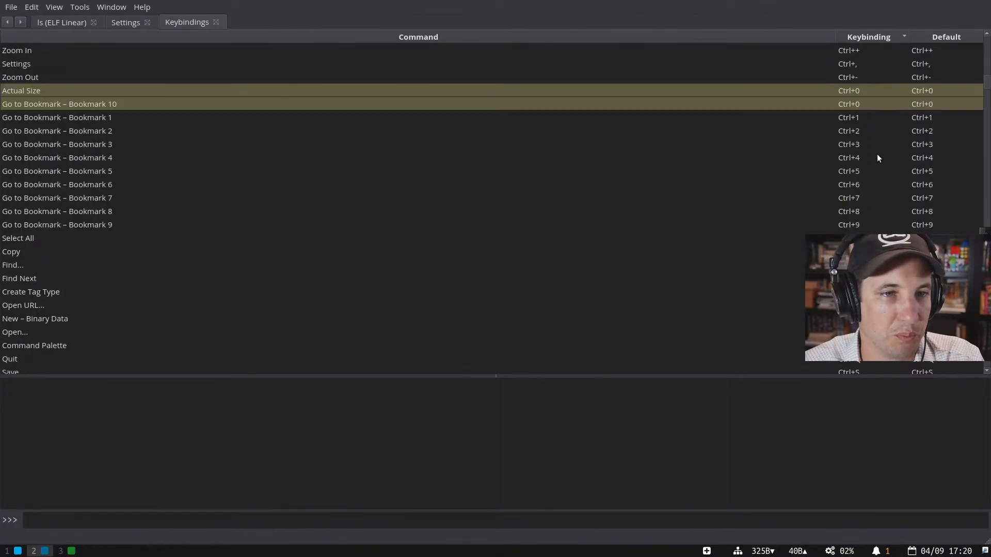
pyautogui.scroll(-4, 877, 189)
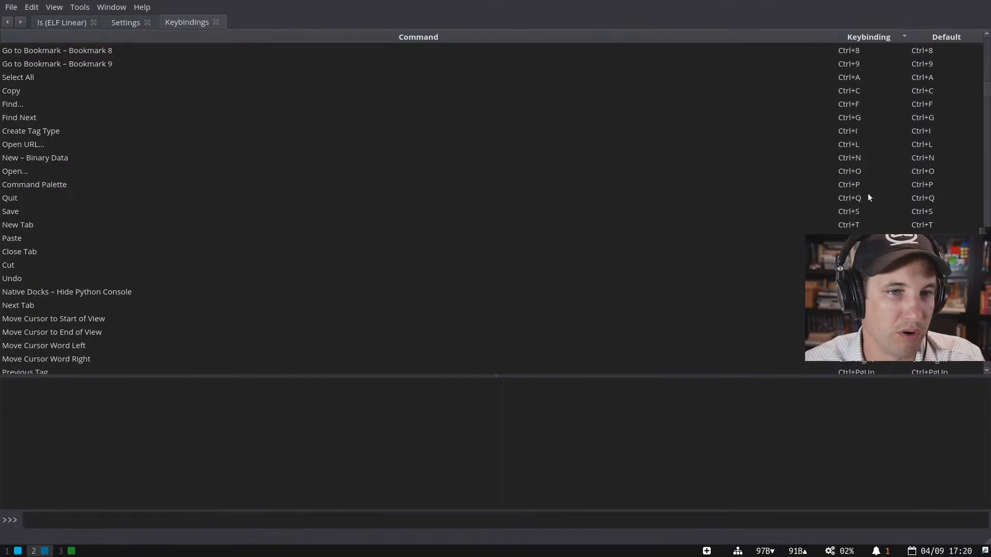
pyautogui.scroll(-11, 880, 184)
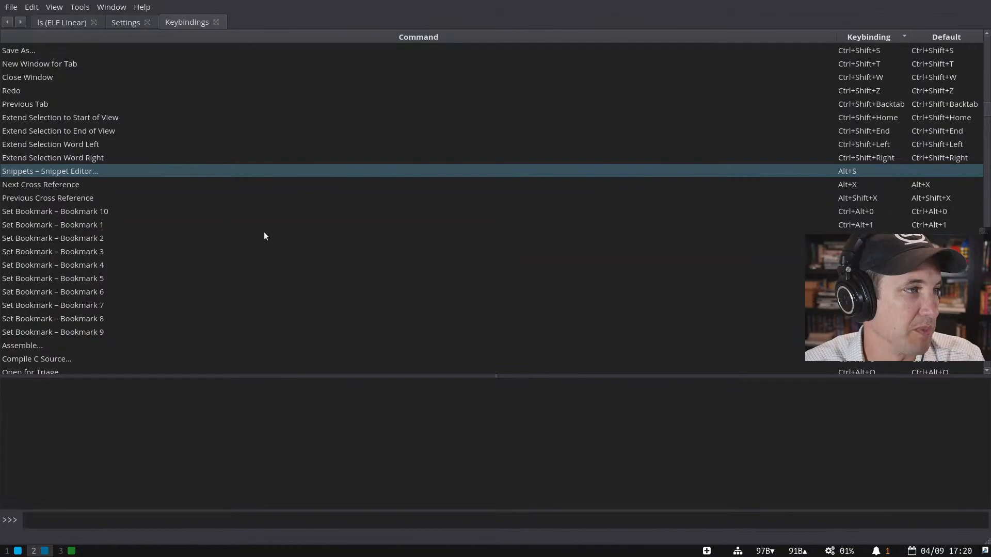
pyautogui.scroll(-6, 600, 205)
pyautogui.scroll(7, 580, 200)
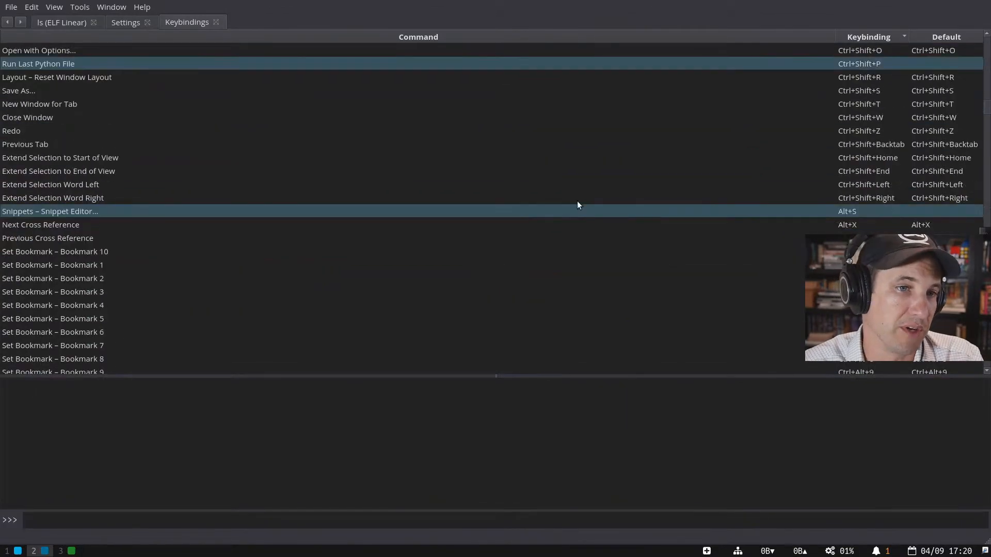
pyautogui.scroll(-4, 577, 200)
pyautogui.scroll(15, 314, 130)
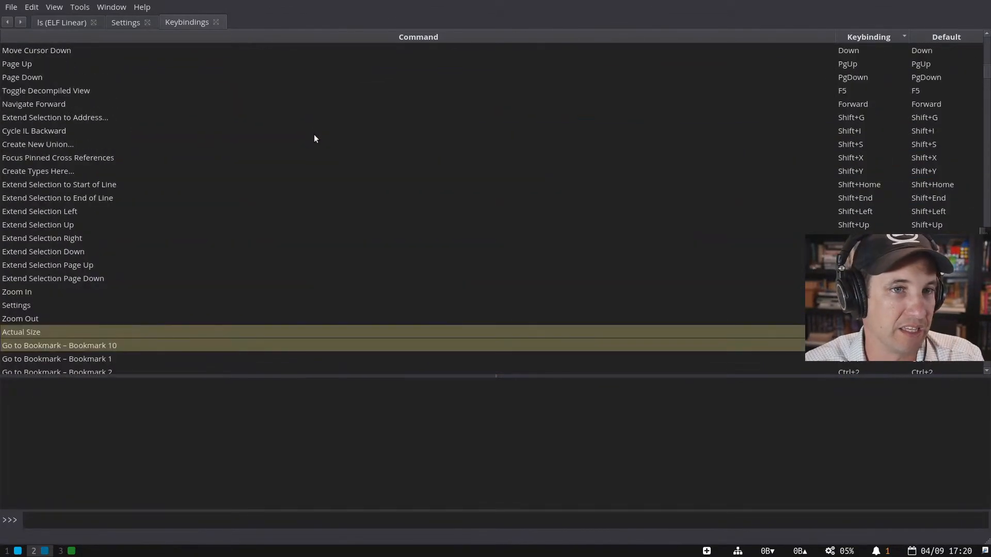
pyautogui.scroll(8, 463, 177)
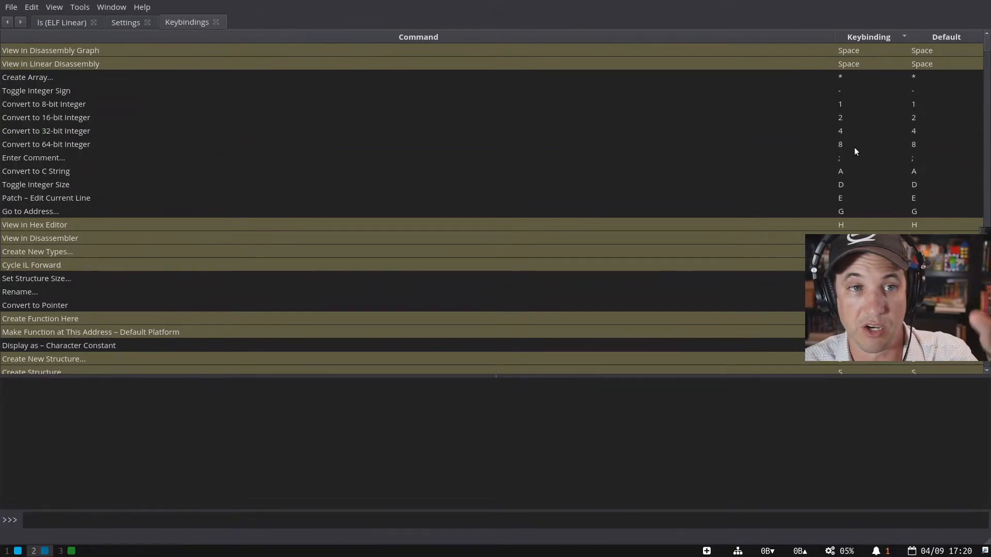
pyautogui.scroll(-4, 853, 151)
pyautogui.scroll(-15, 684, 200)
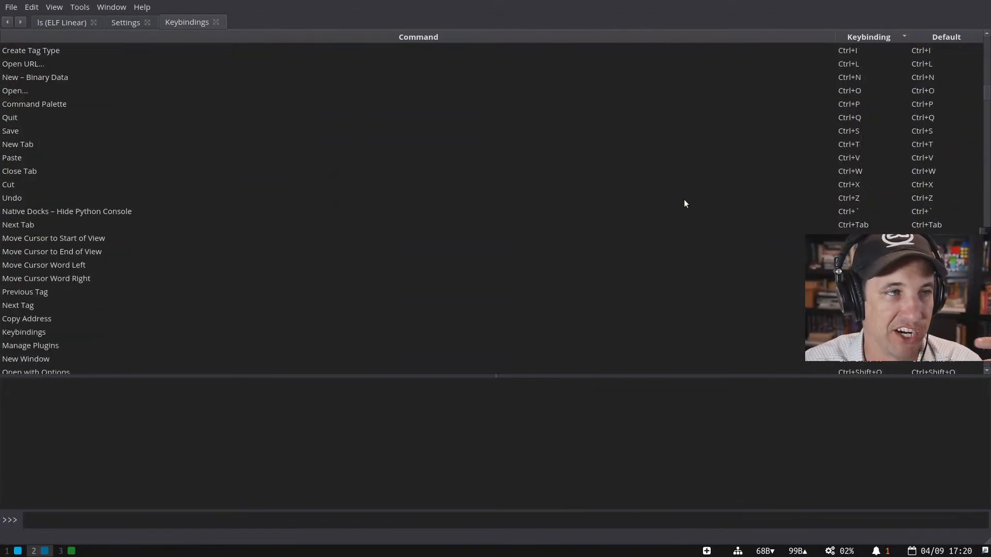
# - Run Reanalyze Current Function on main from the command palette ('reana')
pyautogui.click(65, 23)
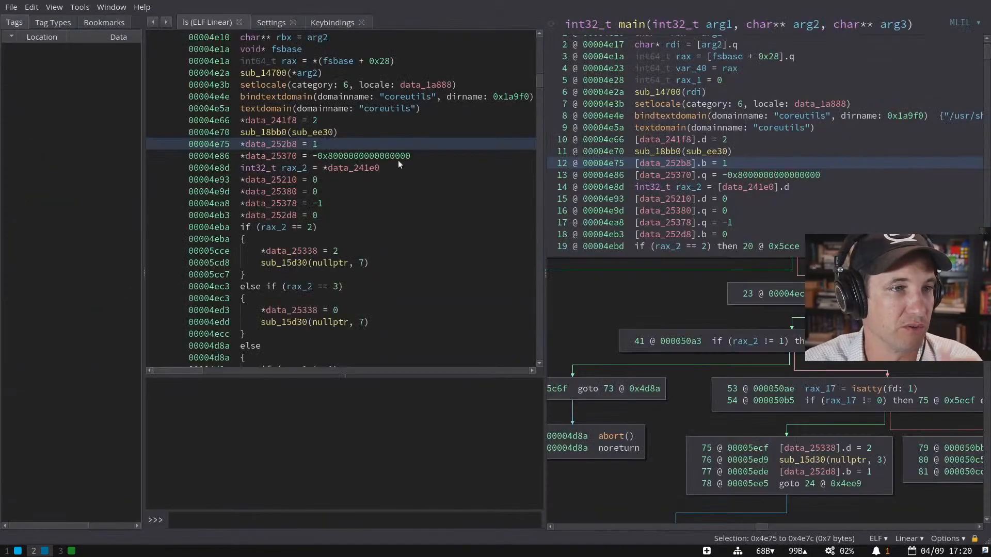
pyautogui.hotkey('ctrl', 'p')
pyautogui.write('reana')
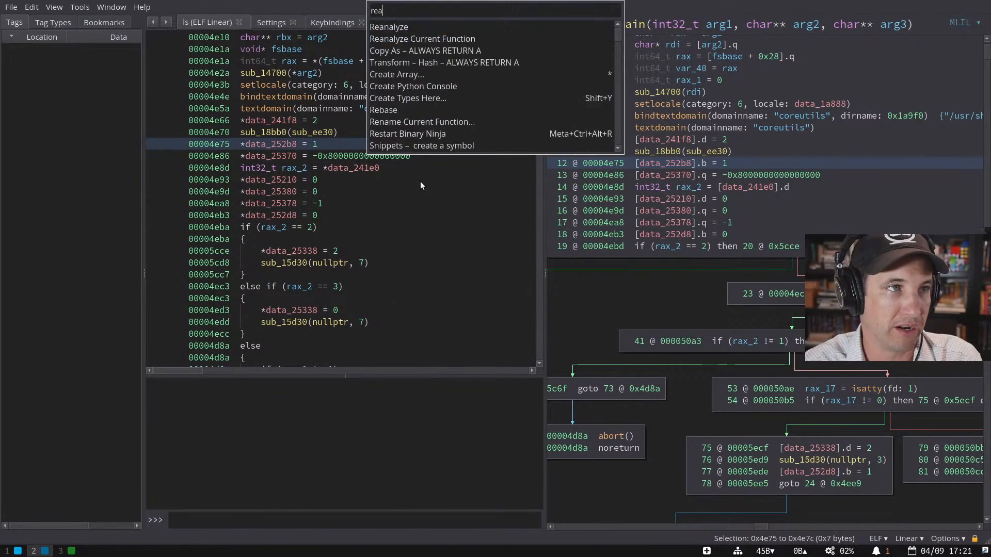
pyautogui.press('Down')
pyautogui.press('Down')
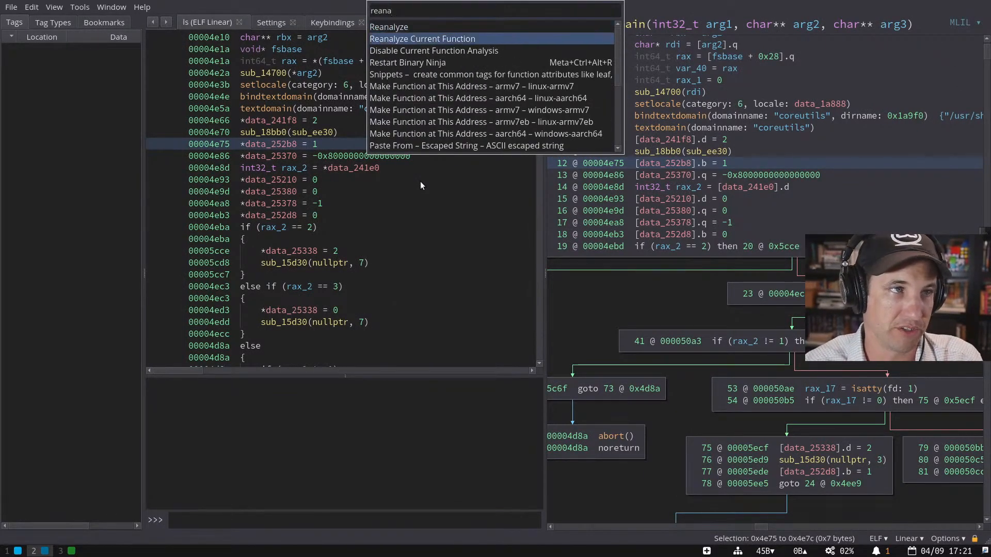
pyautogui.press('Return')
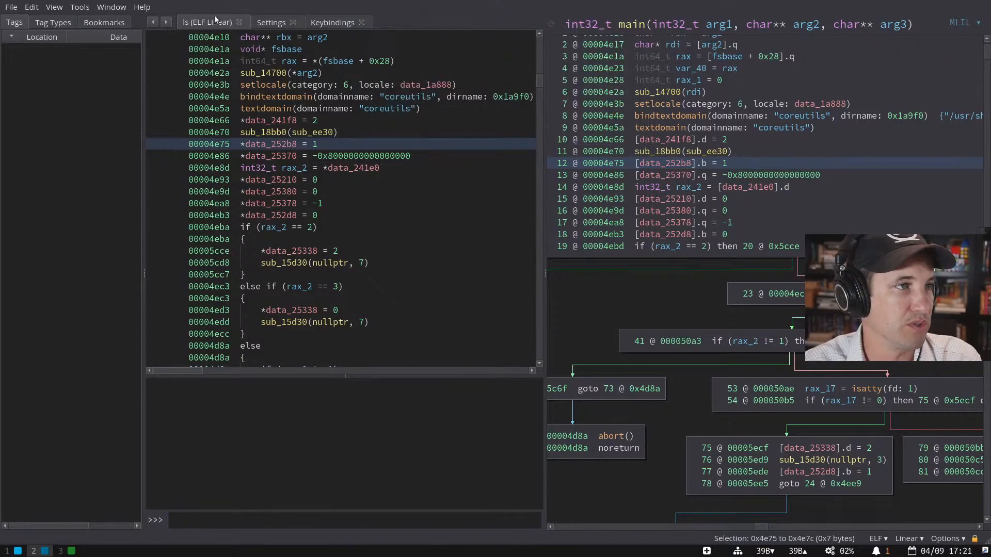
pyautogui.click(320, 22)
pyautogui.write('reana')
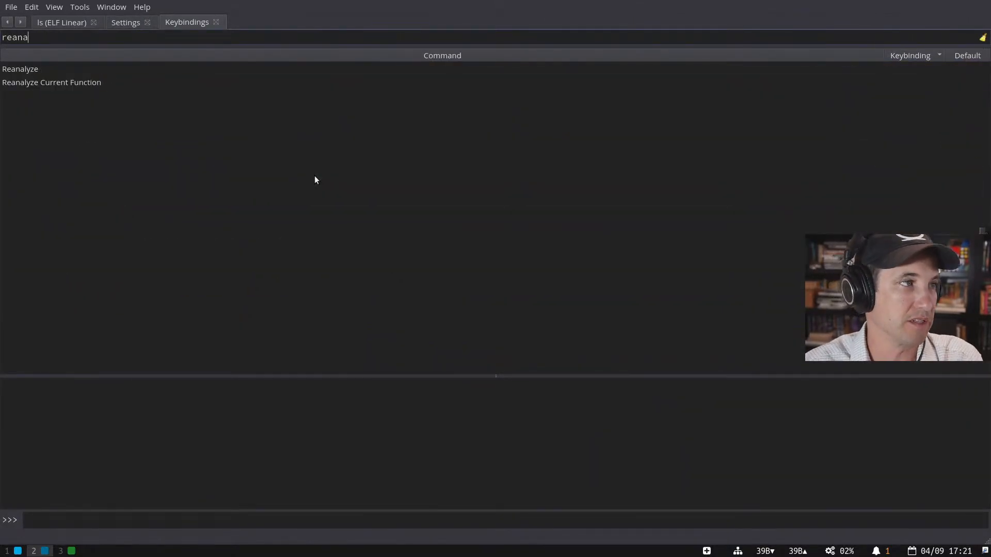
pyautogui.press('Down')
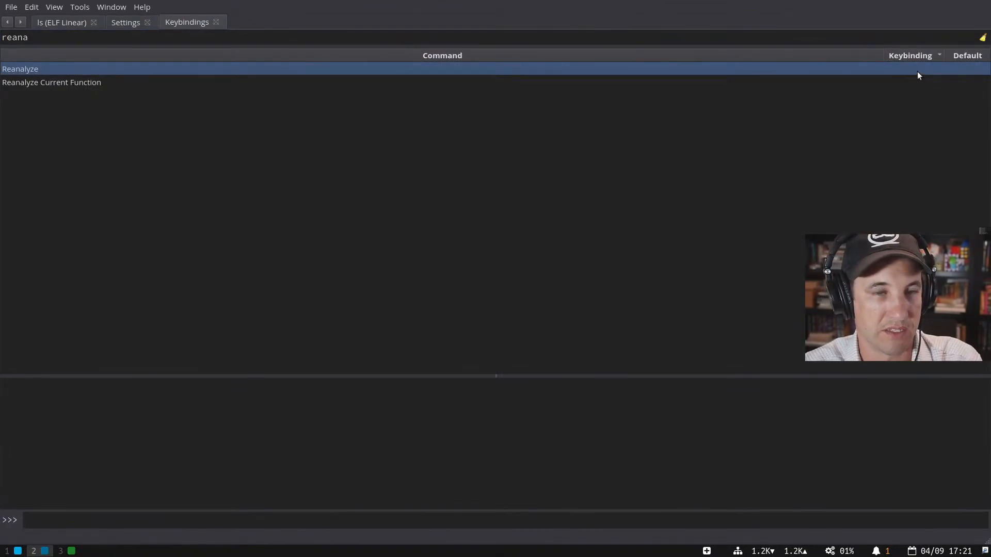
pyautogui.hotkey('ctrl', 'a')
pyautogui.press('BackSpace')
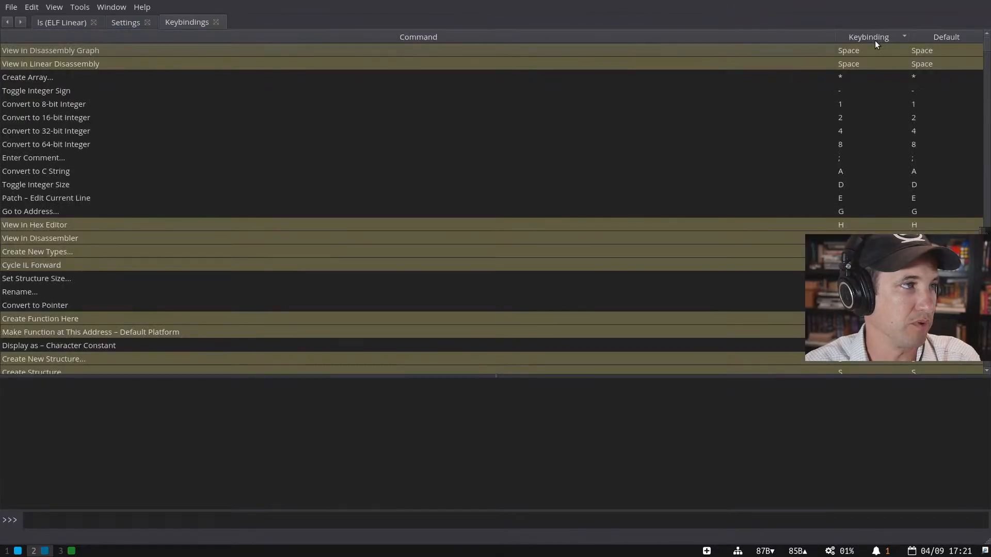
pyautogui.write('@user')
pyautogui.hotkey('ctrl', 'BackSpace')
pyautogui.hotkey('ctrl', 'BackSpace')
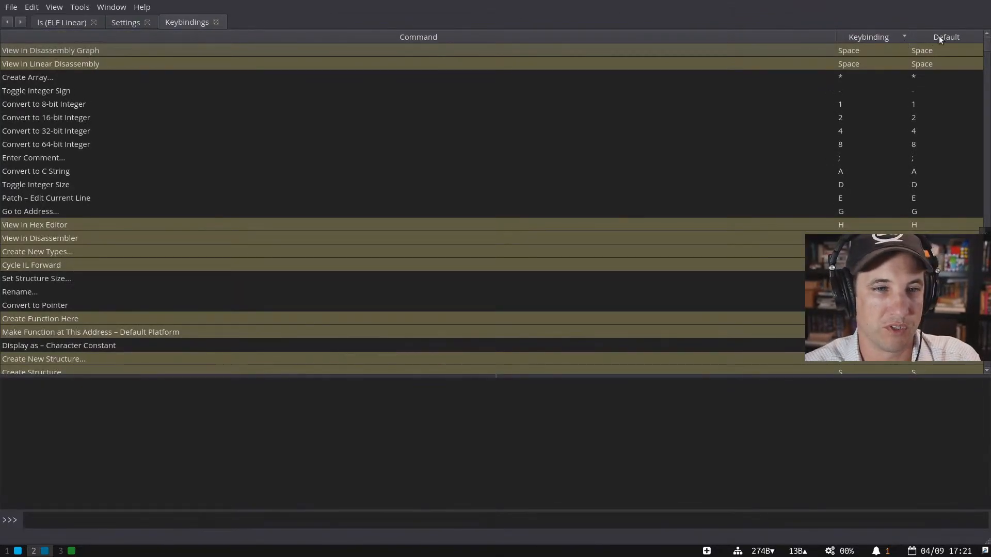
pyautogui.scroll(-15, 971, 202)
pyautogui.scroll(3, 971, 202)
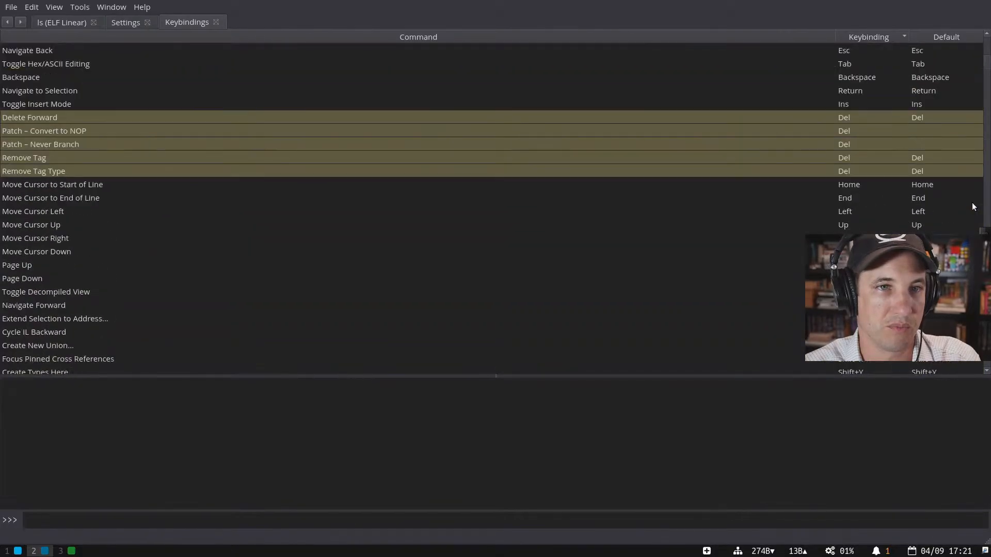
# - Select the Del-bound rows Delete Forward, Patch – Convert to NOP and Never Branch, then return to ls
pyautogui.click(410, 118)
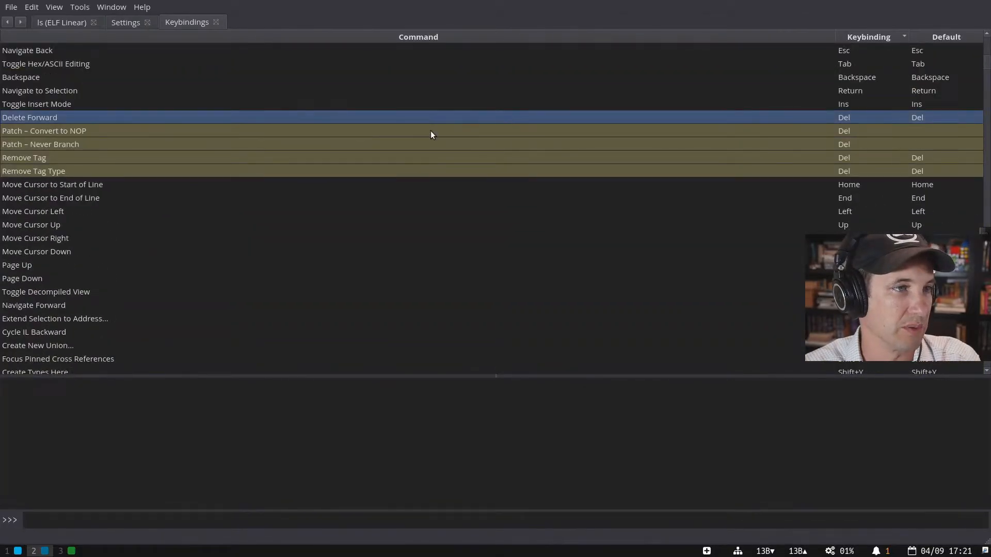
pyautogui.click(430, 131)
pyautogui.keyDown('shift'); pyautogui.click(492, 154); pyautogui.keyUp('shift')
pyautogui.click(671, 129)
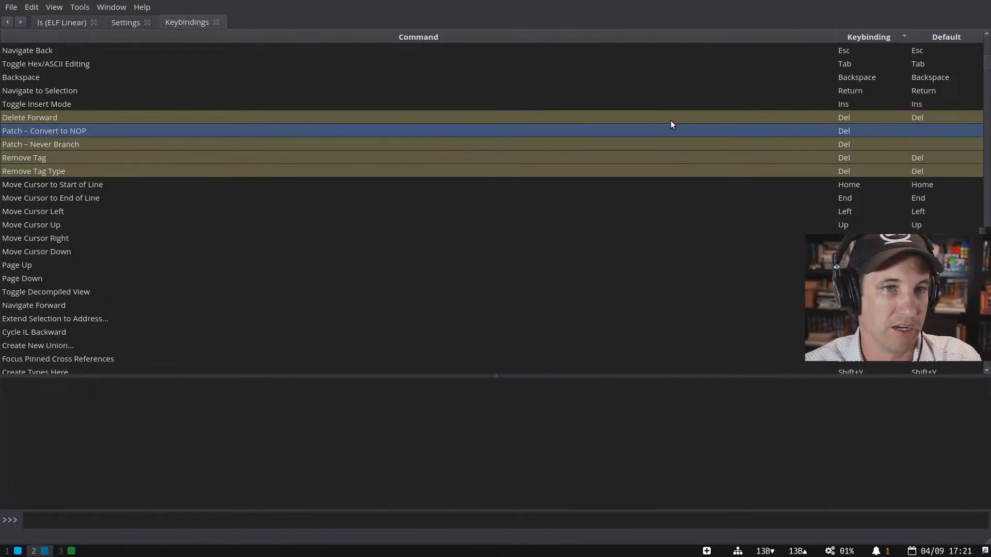
pyautogui.keyDown('shift'); pyautogui.click(894, 145); pyautogui.keyUp('shift')
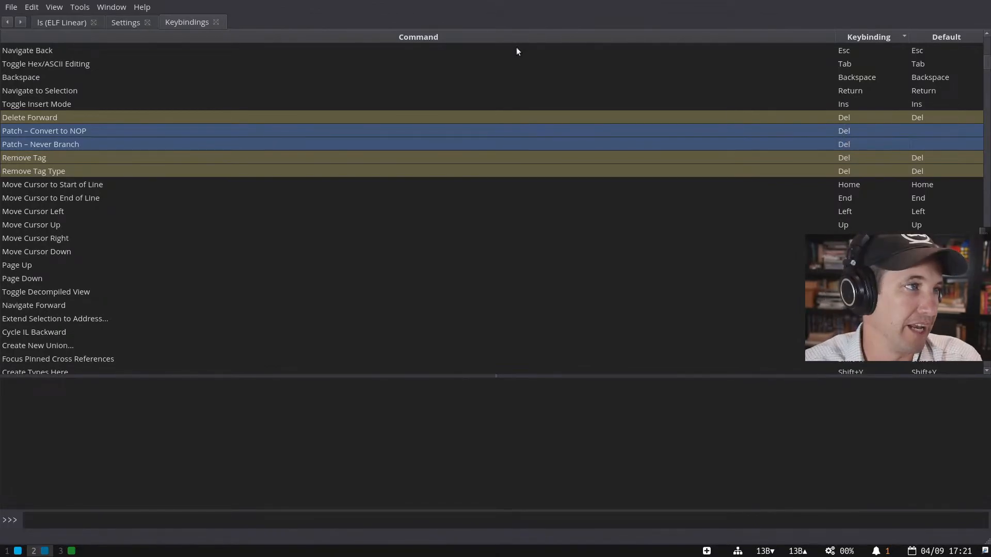
pyautogui.click(82, 24)
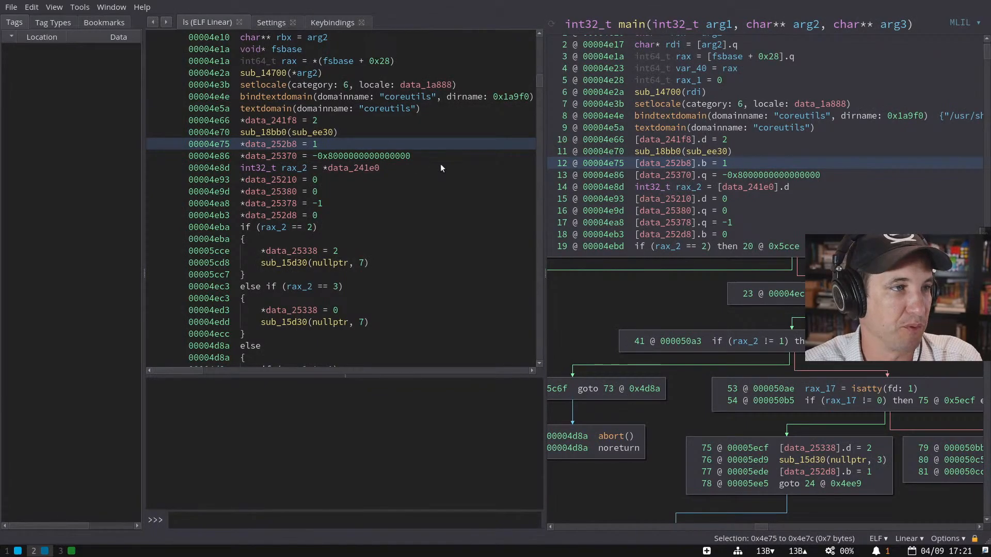
# - NOP out main's setlocale call at 0x4e3b so it drops out of the decompiled code
pyautogui.click(425, 164)
pyautogui.scroll(3, 425, 168)
pyautogui.click(278, 192)
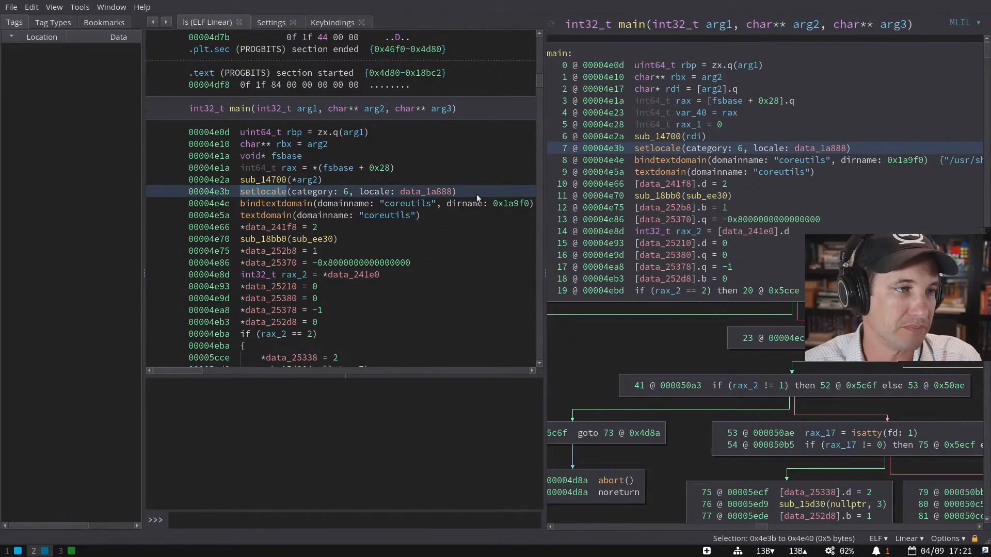
pyautogui.hotkey('alt', 'n')
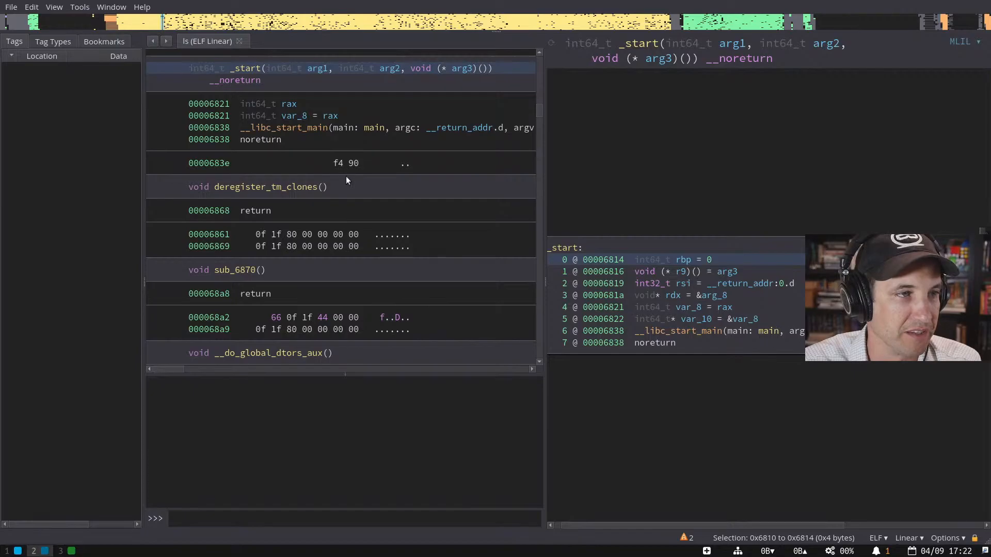
# - Widen the linear pane, then show _start as a graph from its __libc_start_main line
pyautogui.click(346, 126)
pyautogui.moveTo(537, 206); pyautogui.dragTo(649, 208)
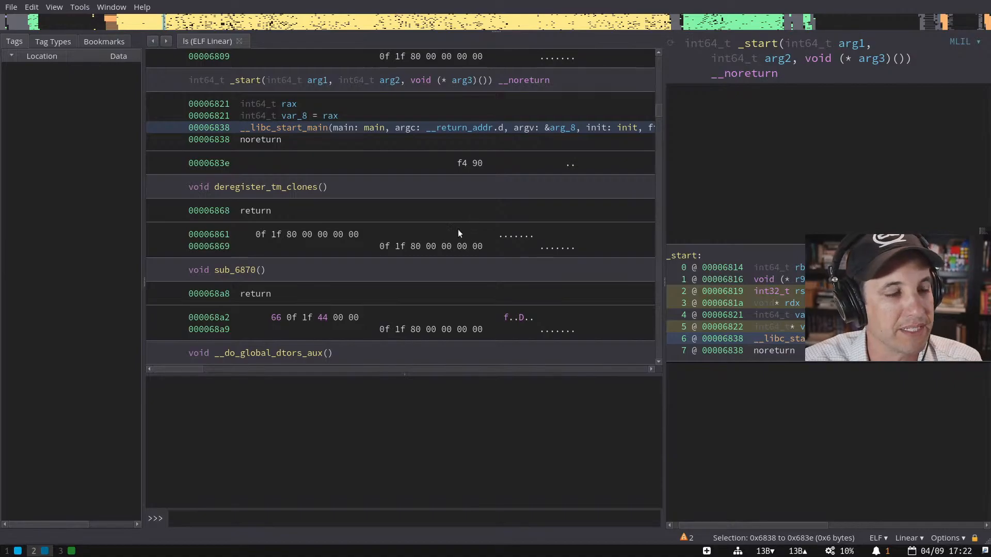
pyautogui.scroll(-3, 454, 233)
pyautogui.scroll(4, 454, 235)
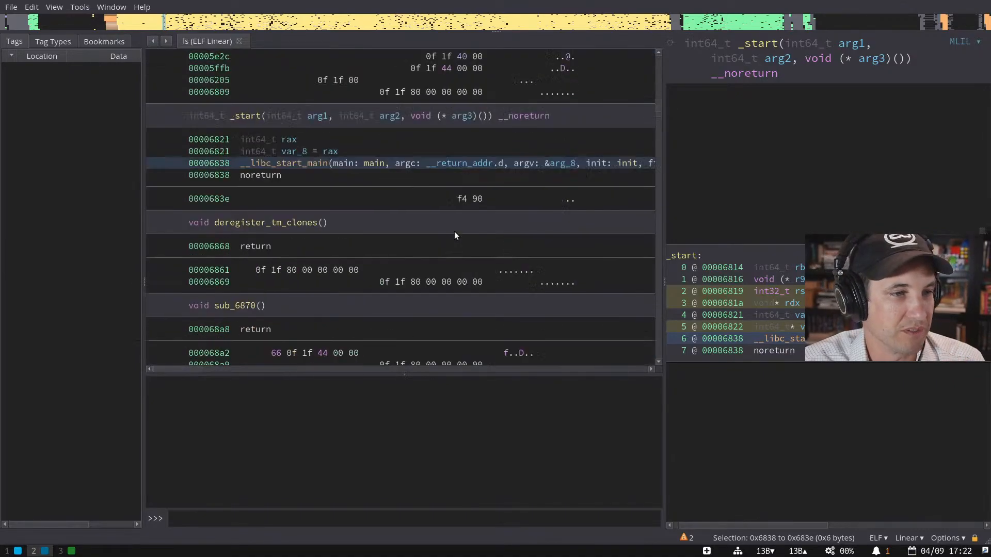
pyautogui.press('Up')
pyautogui.press('Up')
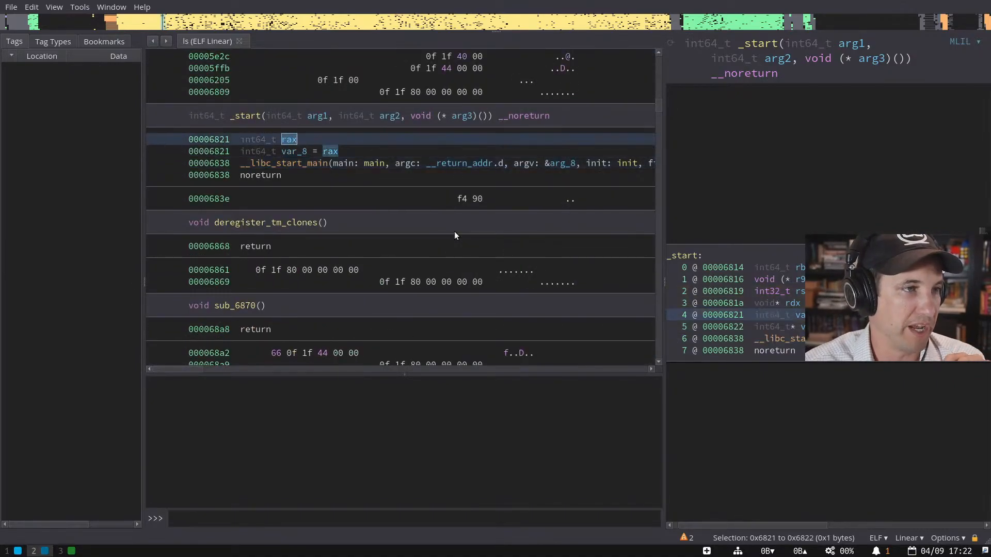
pyautogui.scroll(1, 455, 235)
pyautogui.press('Down')
pyautogui.press('Down')
pyautogui.press('Down')
pyautogui.press('Up')
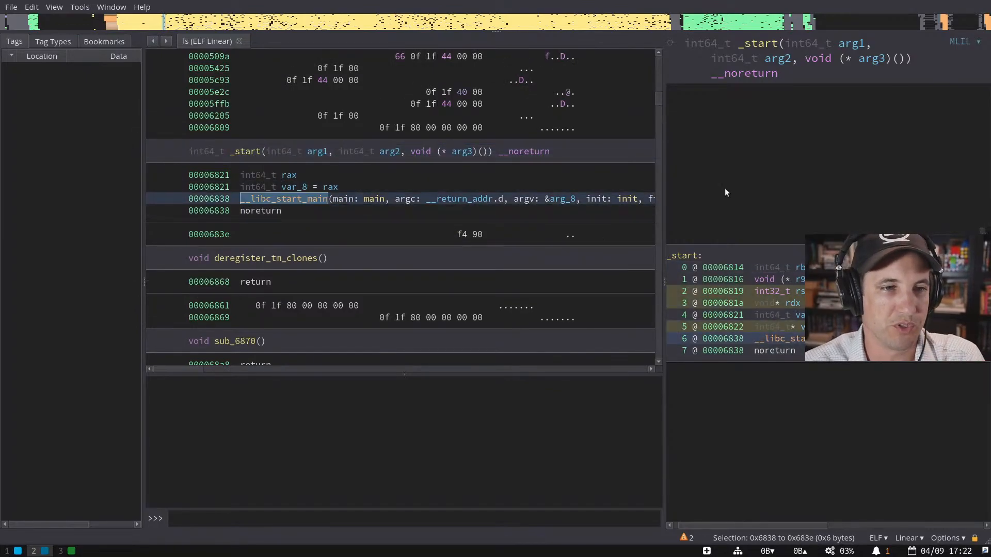
pyautogui.press('space')
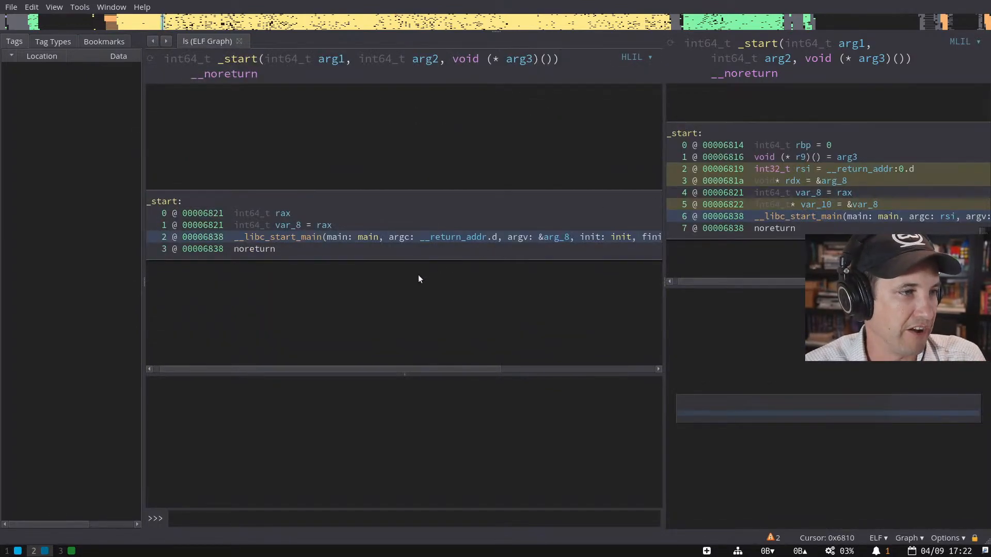
# - Open main's HLIL graph and inspect the setlocale and bindtextdomain lines and arguments
pyautogui.doubleClick(364, 239)
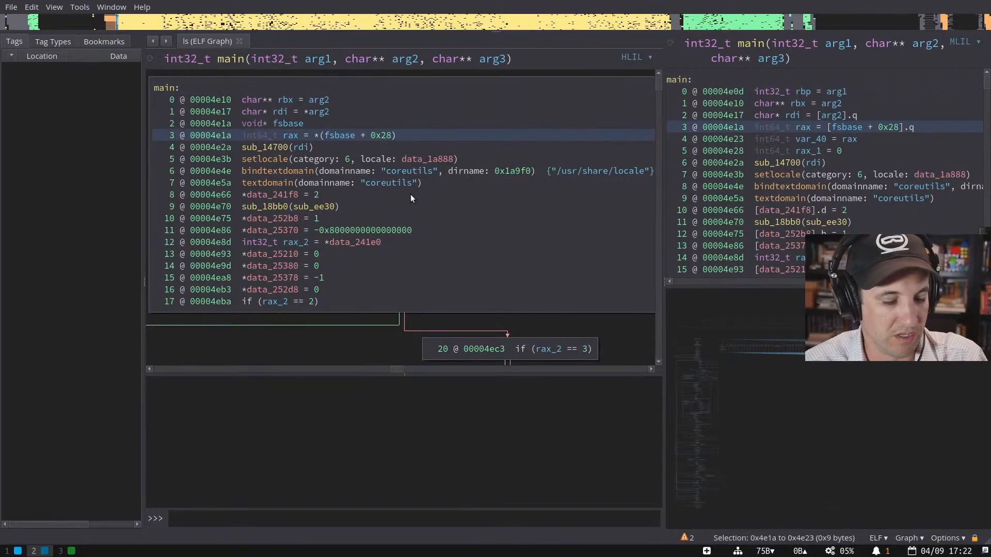
pyautogui.press('Down')
pyautogui.press('Down')
pyautogui.press('Down')
pyautogui.scroll(-1, 410, 194)
pyautogui.scroll(1, 410, 194)
pyautogui.press('Right')
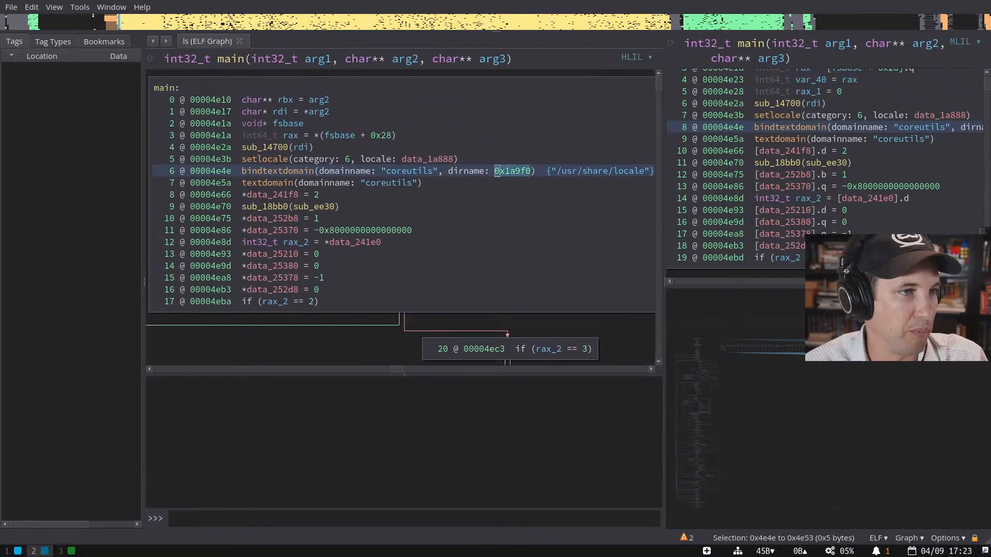
pyautogui.press('Left')
pyautogui.press('Left')
pyautogui.press('Left')
pyautogui.press('Left')
pyautogui.press('Up')
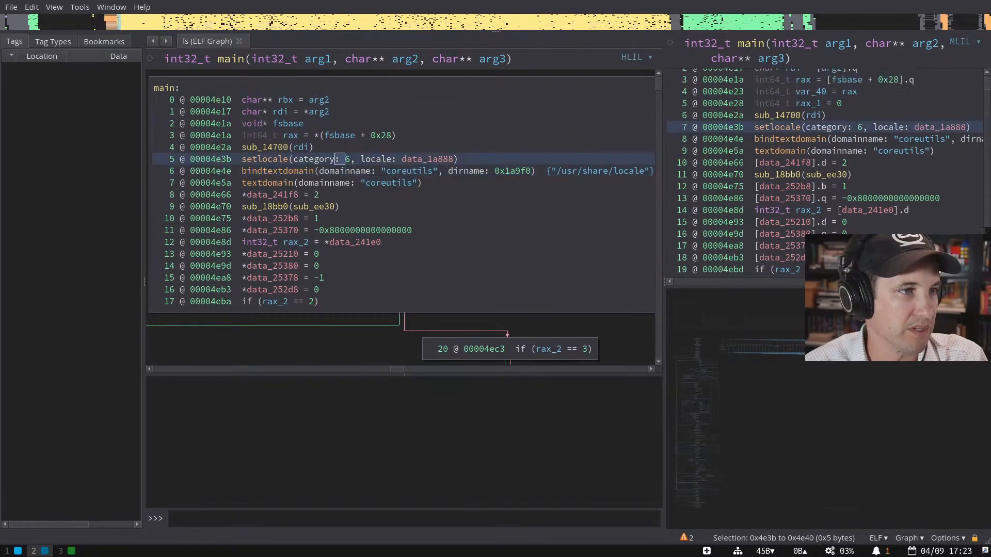
pyautogui.press('Down')
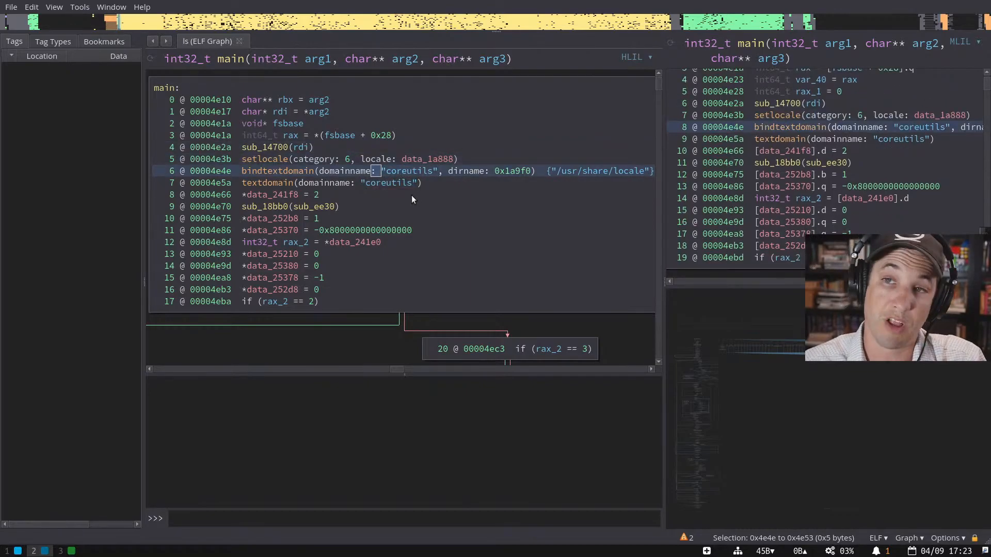
# - Step from the rax_2 == 2 check through blocks 0x4ec3 and 0x4ed3 to 0x4f45, then switch to the browser
pyautogui.click(354, 301)
pyautogui.press('Down')
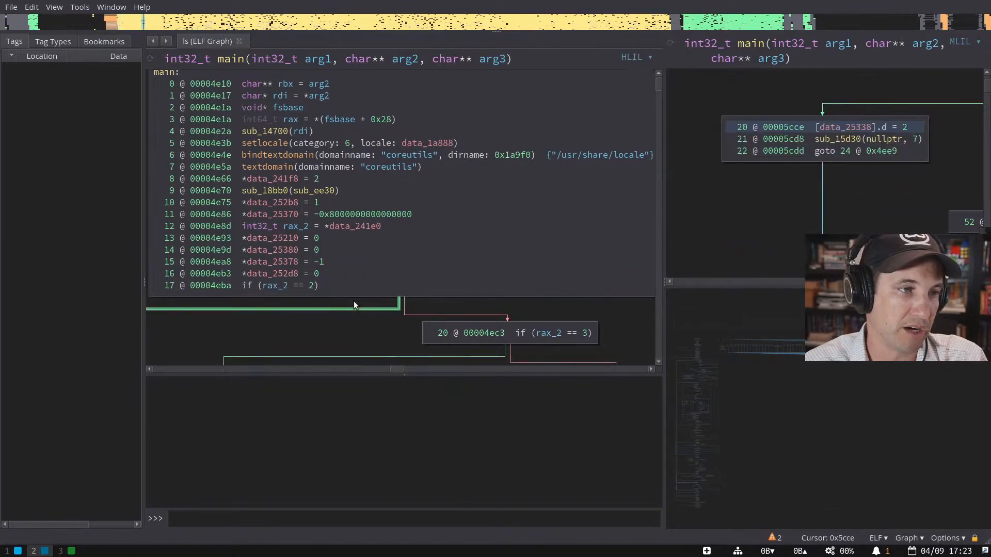
pyautogui.press('Down')
pyautogui.press('Down')
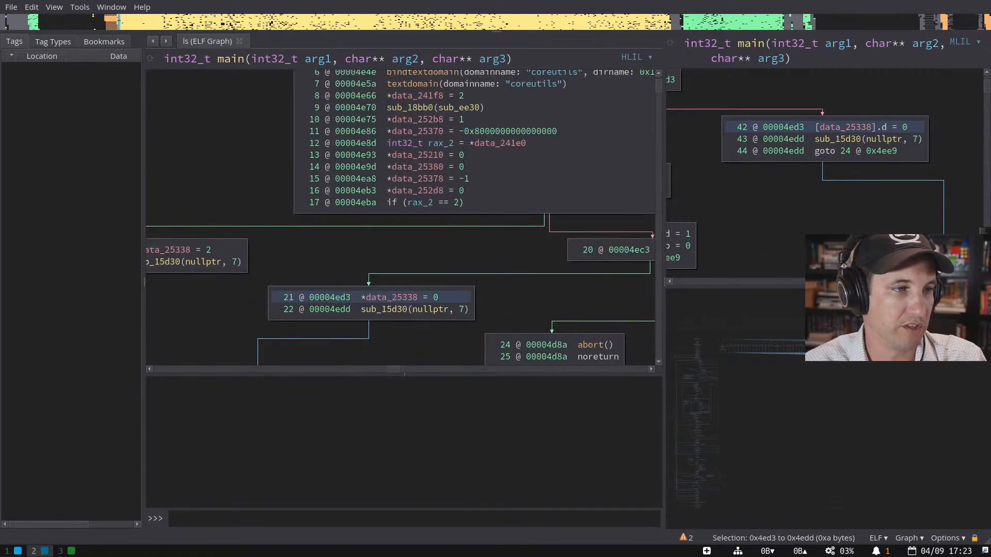
pyautogui.press('Down')
pyautogui.press('Down')
pyautogui.press('Down')
pyautogui.press('Up')
pyautogui.press('Up')
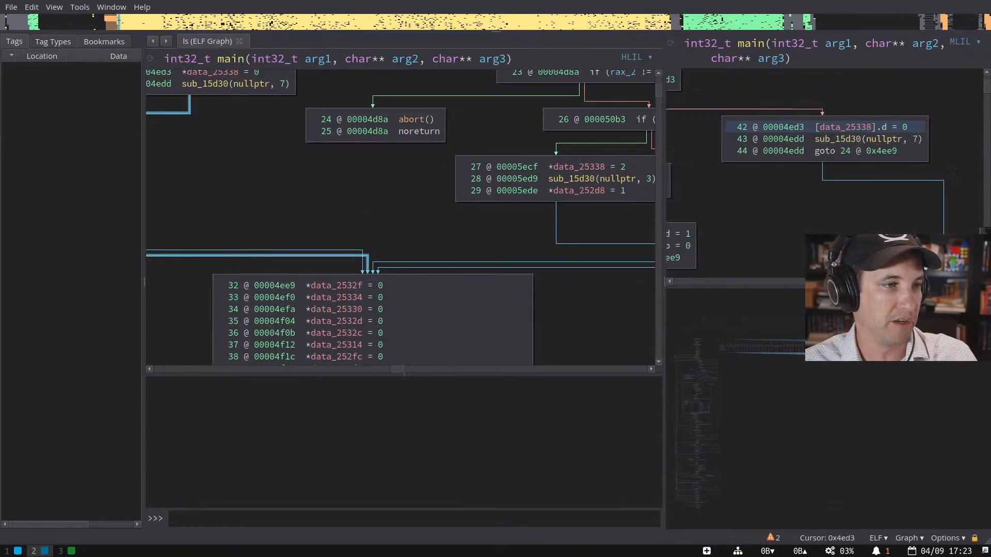
pyautogui.press('Down')
pyautogui.press('Down')
pyautogui.press('Down')
pyautogui.press('Down')
pyautogui.press('Down')
pyautogui.press('Down')
pyautogui.press('Down')
pyautogui.press('Down')
pyautogui.press('Down')
pyautogui.press('Down')
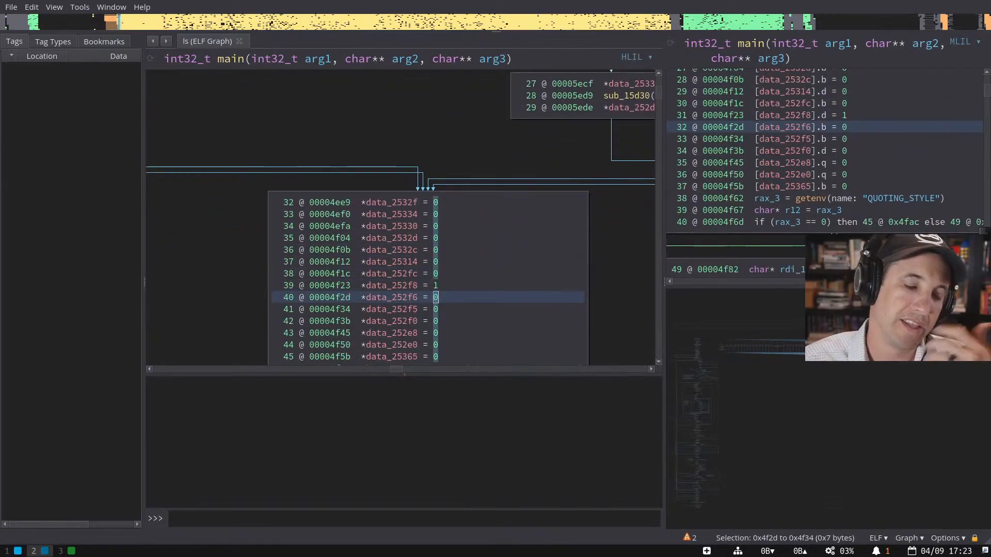
pyautogui.press('Down')
pyautogui.press('Down')
pyautogui.press('Down')
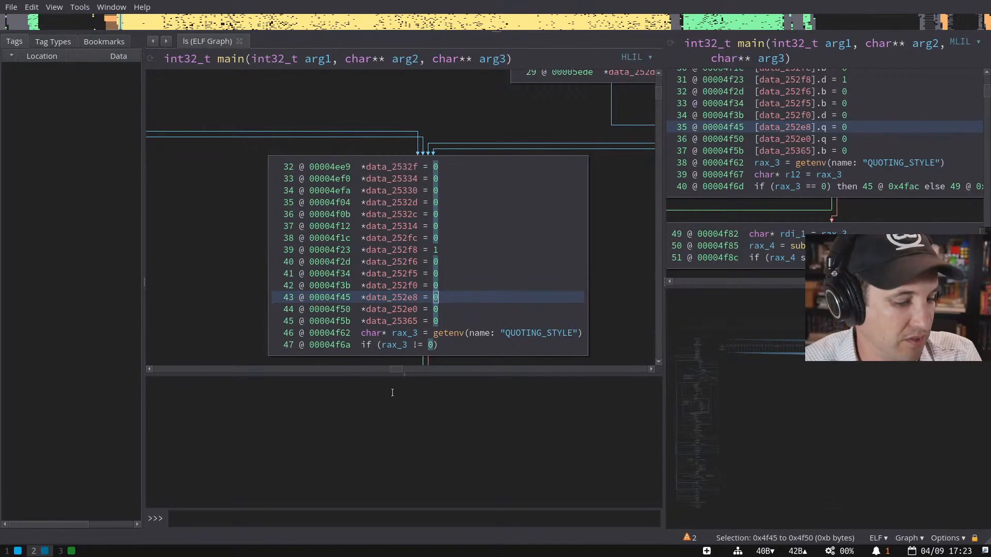
pyautogui.click(60, 551)
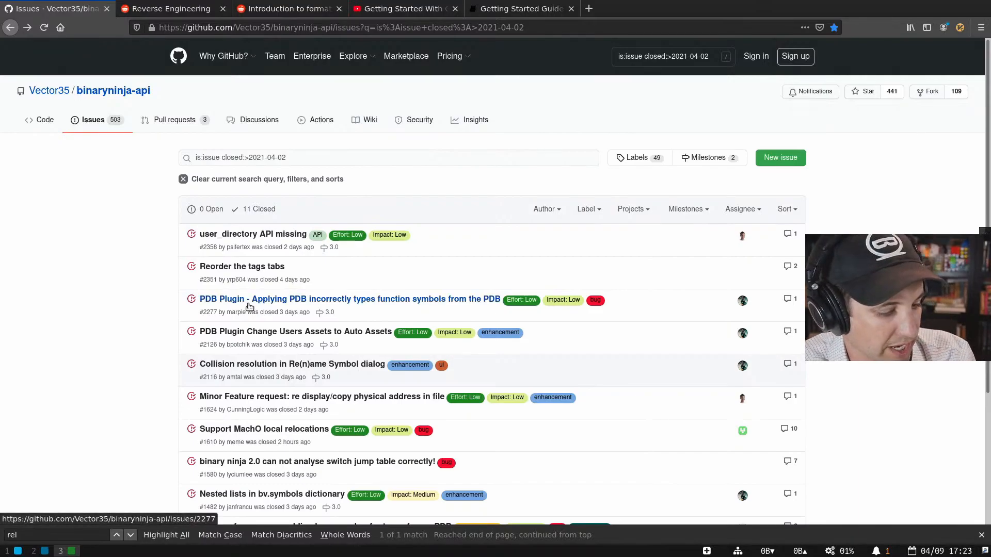
pyautogui.scroll(-3, 249, 307)
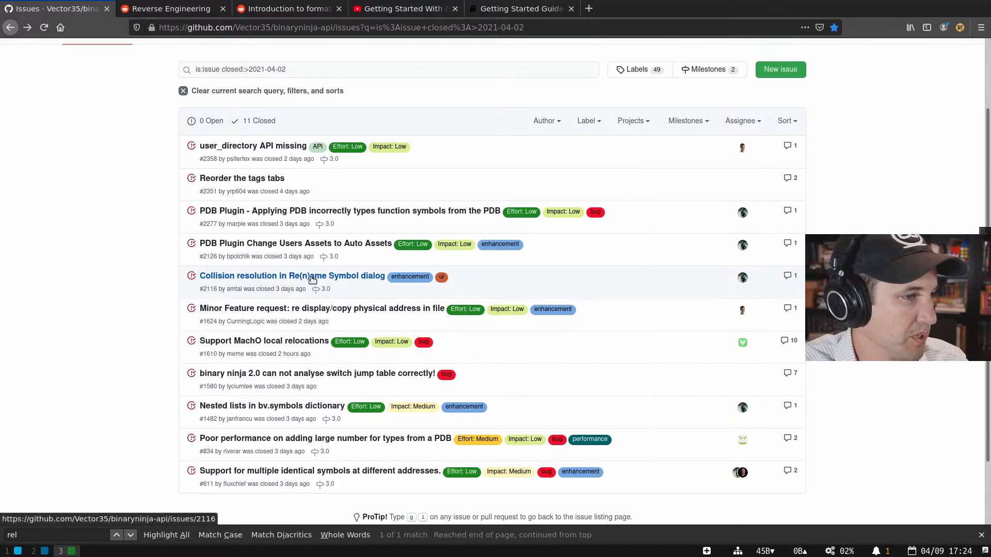
pyautogui.scroll(-3, 315, 276)
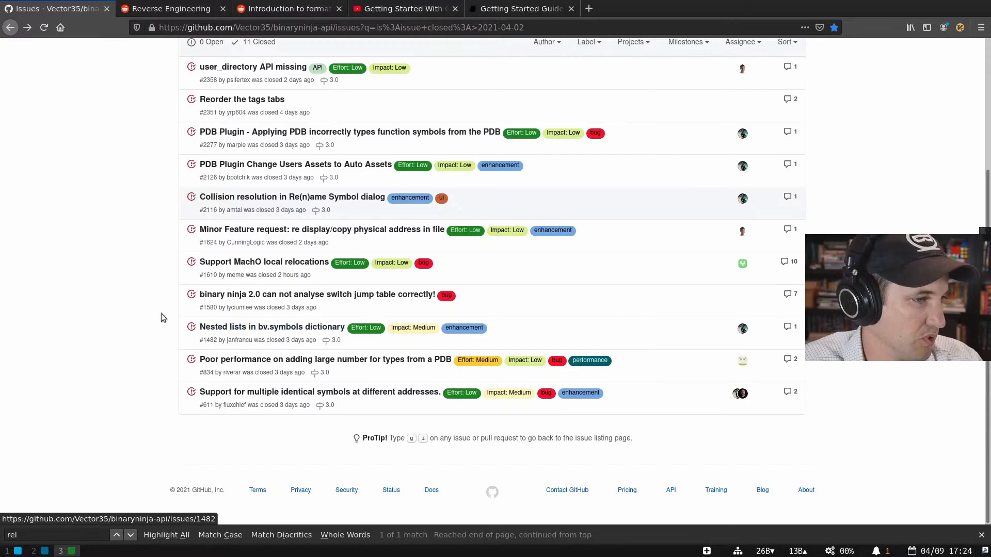
pyautogui.moveTo(198, 327); pyautogui.dragTo(330, 332)
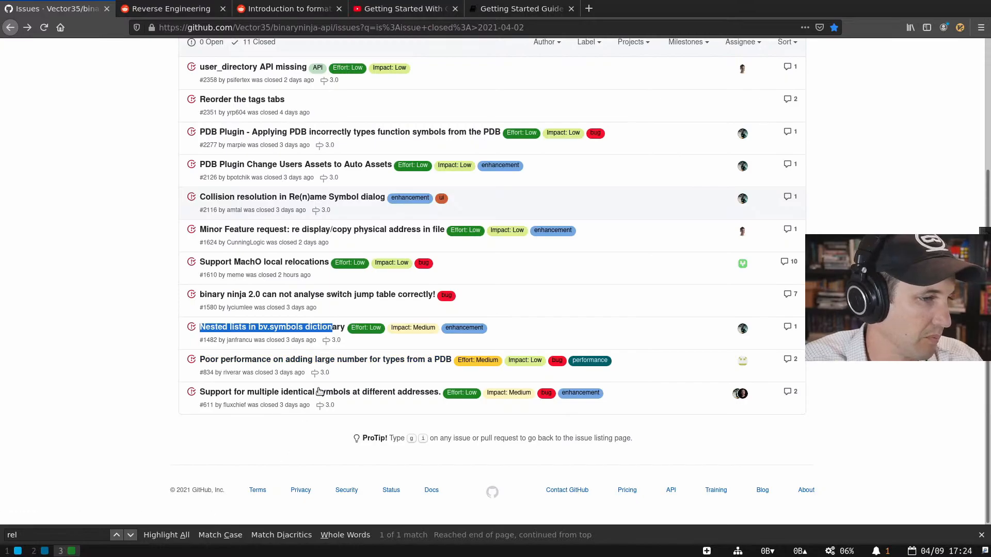
pyautogui.moveTo(152, 395); pyautogui.dragTo(636, 430)
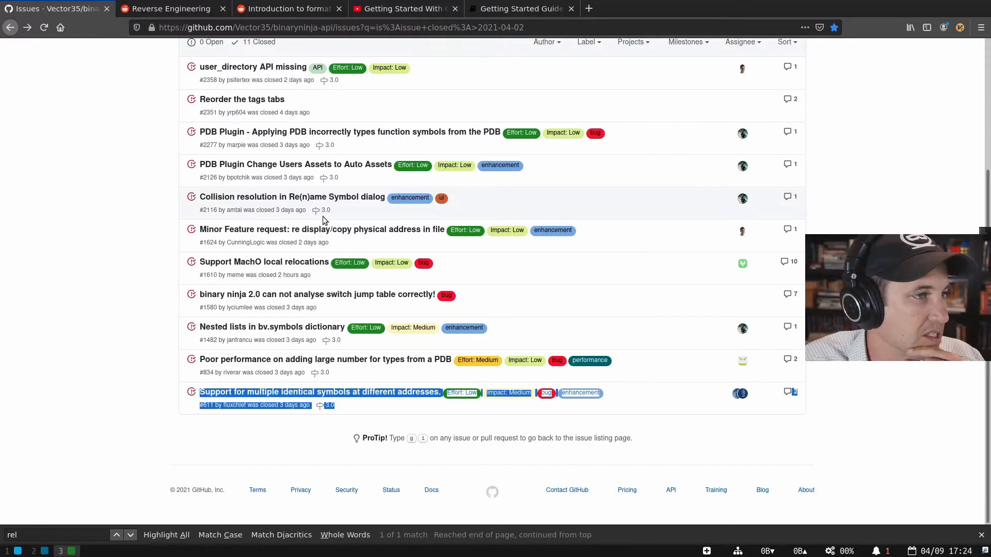
pyautogui.scroll(3, 460, 275)
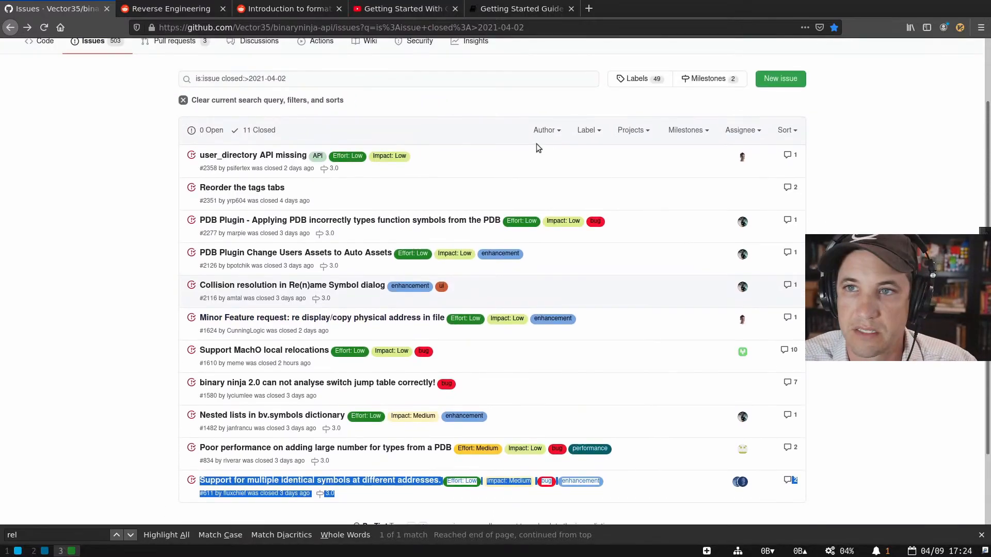
pyautogui.scroll(-1, 421, 235)
pyautogui.scroll(-3, 421, 235)
pyautogui.click(123, 212)
pyautogui.press('super+2')
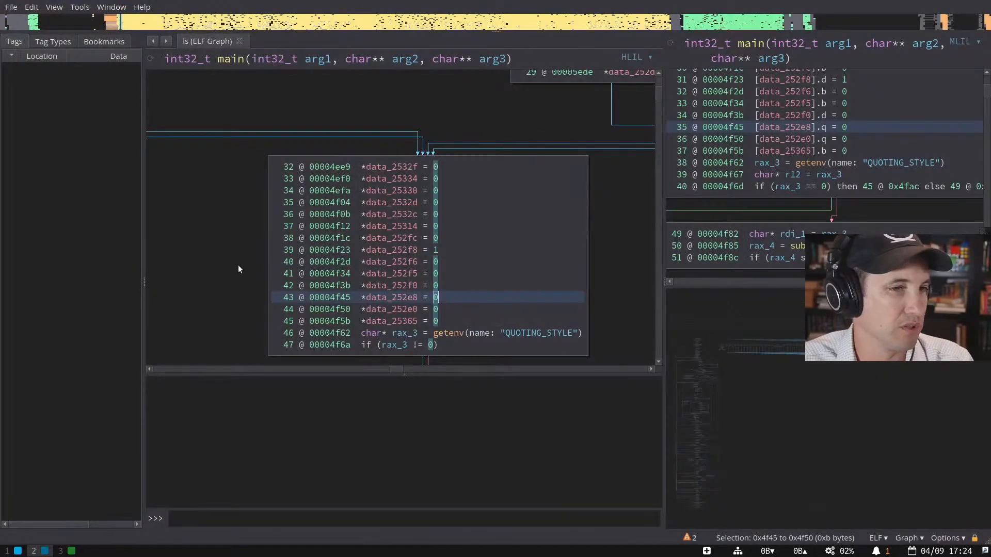
# - Save the ls analysis as the database ls.bndb and close its tab
pyautogui.moveTo(732, 357); pyautogui.dragTo(697, 352)
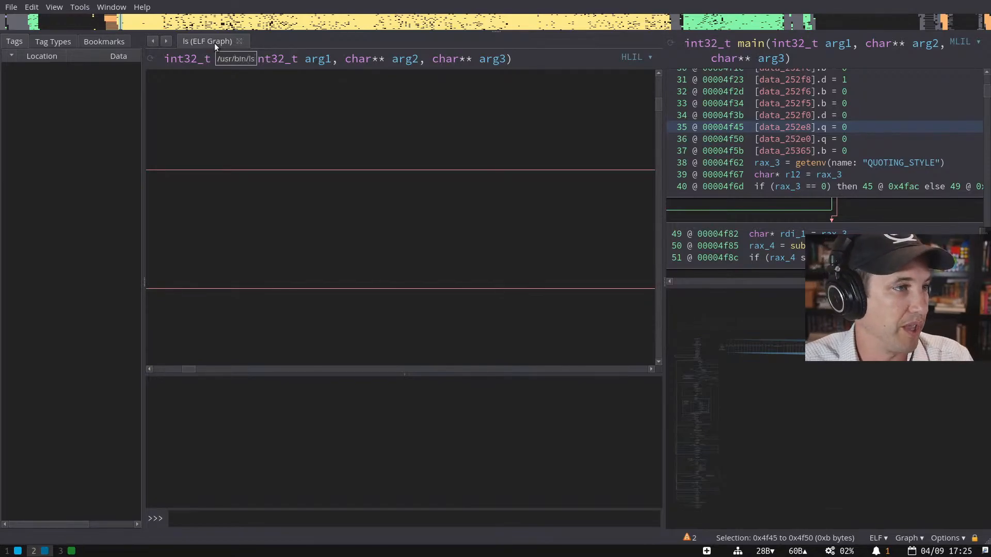
pyautogui.hotkey('ctrl', 's')
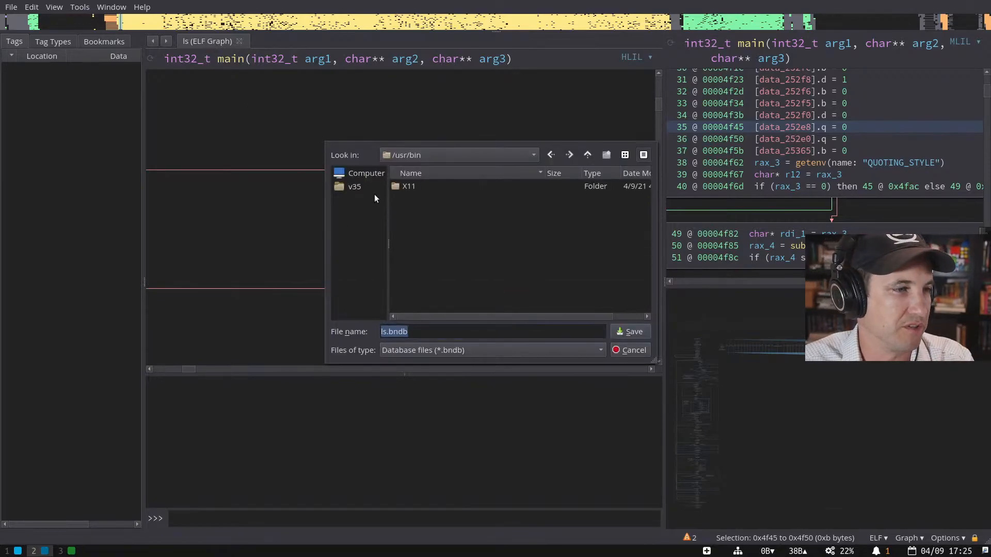
pyautogui.click(620, 336)
pyautogui.hotkey('ctrl', 'w')
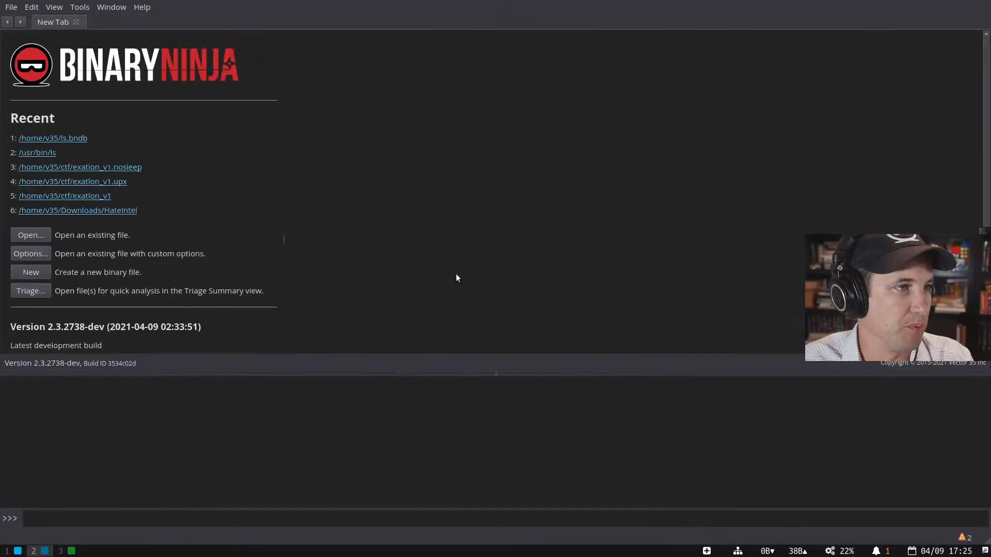
# - Reopen ls.bndb from Recent, close it again, and run find ./|grep -i xul in the terminal
pyautogui.click(66, 138)
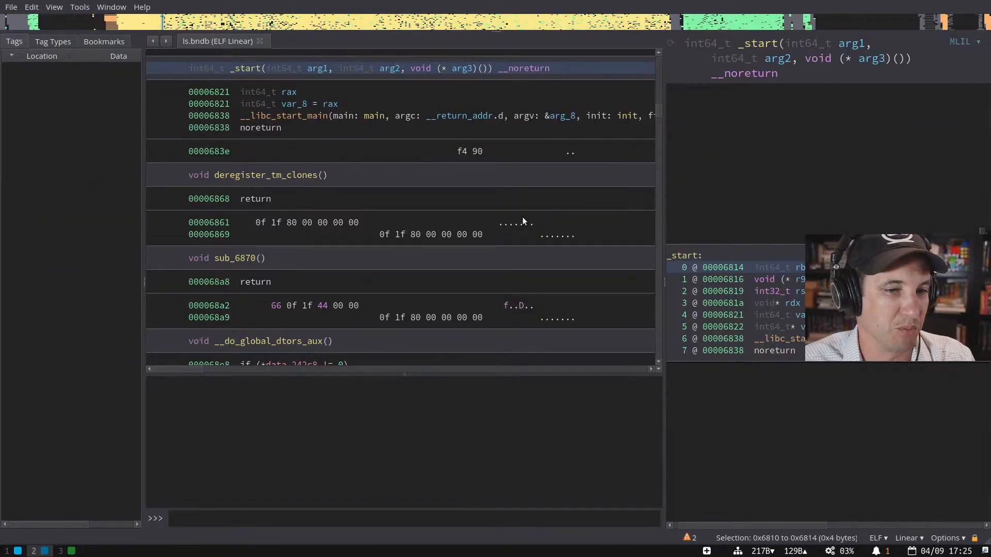
pyautogui.hotkey('ctrl', 'w')
pyautogui.hotkey('ctrl', 'o')
pyautogui.press('super+1')
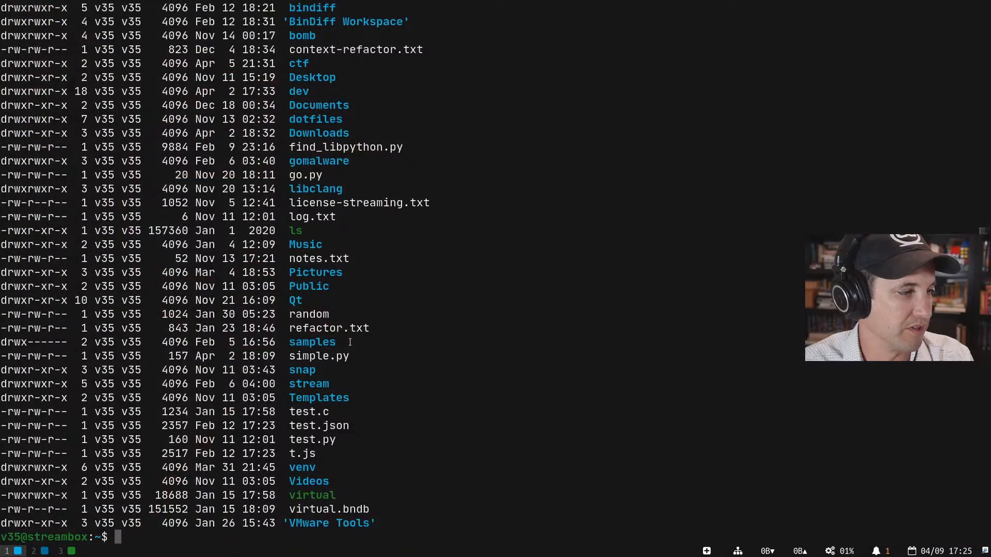
pyautogui.write('find ./|grep -i xul')
pyautogui.press('Return')
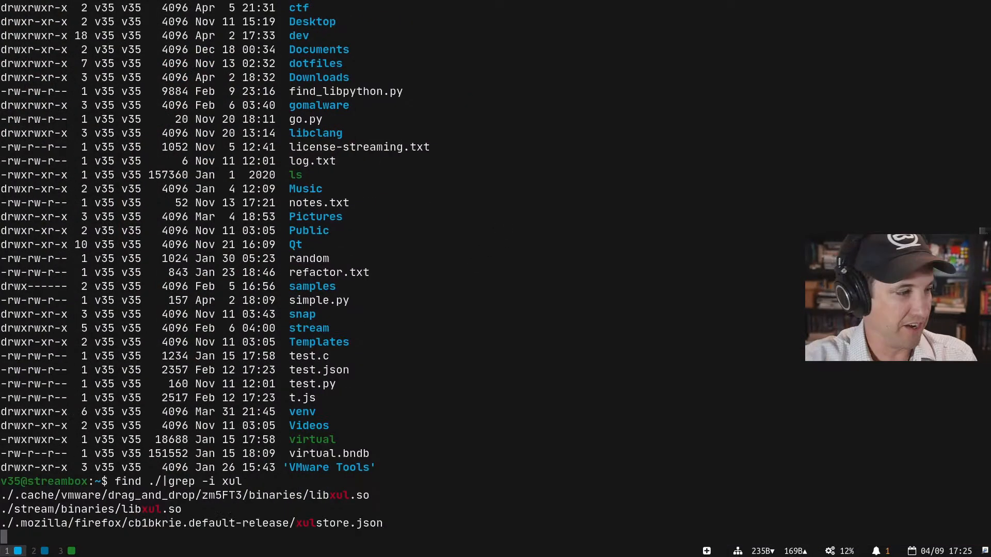
pyautogui.press('super+2')
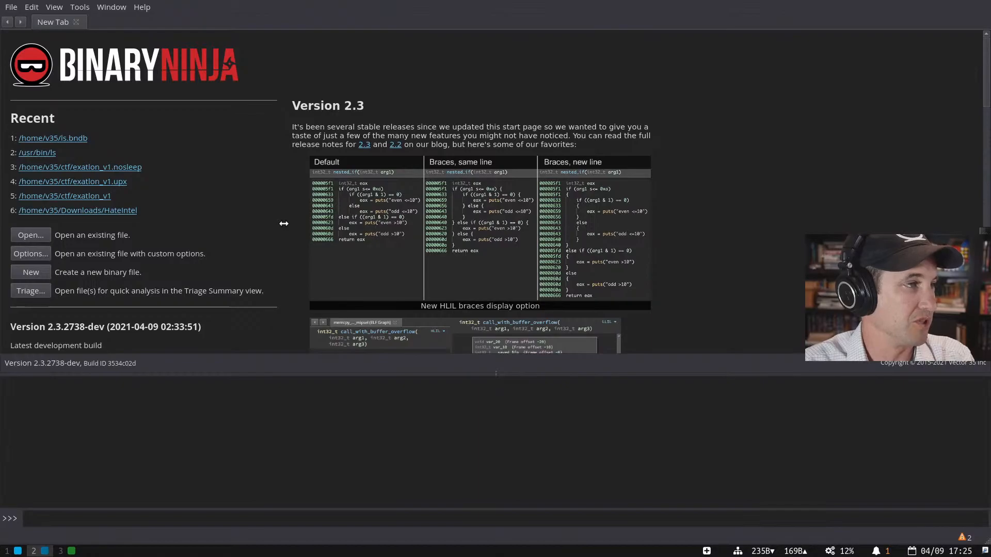
# - Bring up the open-file dialog, then move Preview's arrays.png window onscreen and enlarge it nearly full screen
pyautogui.hotkey('ctrl', 'o')
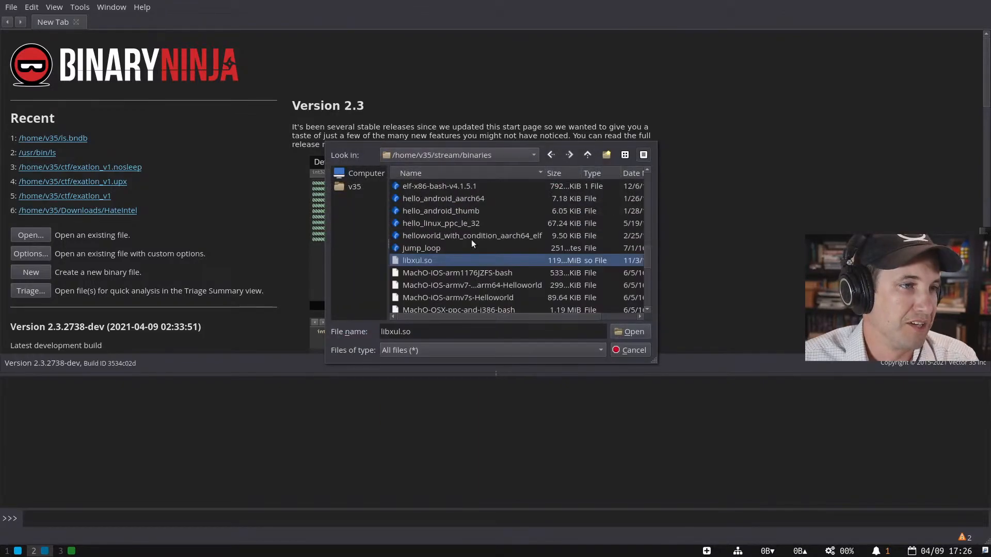
pyautogui.scroll(7, 476, 244)
pyautogui.scroll(1, 475, 244)
pyautogui.scroll(3, 468, 241)
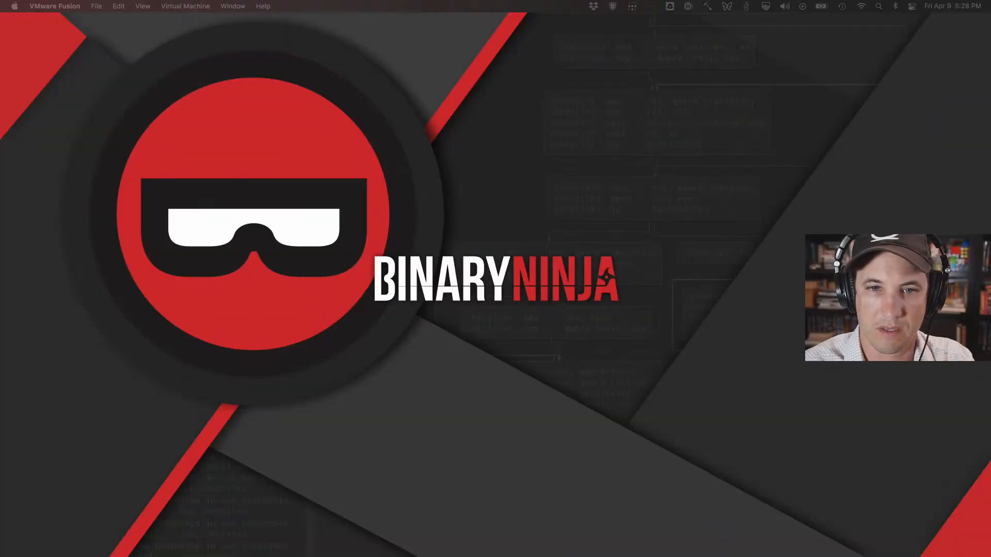
pyautogui.moveTo(0, 66); pyautogui.dragTo(280, 49)
pyautogui.doubleClick(279, 48)
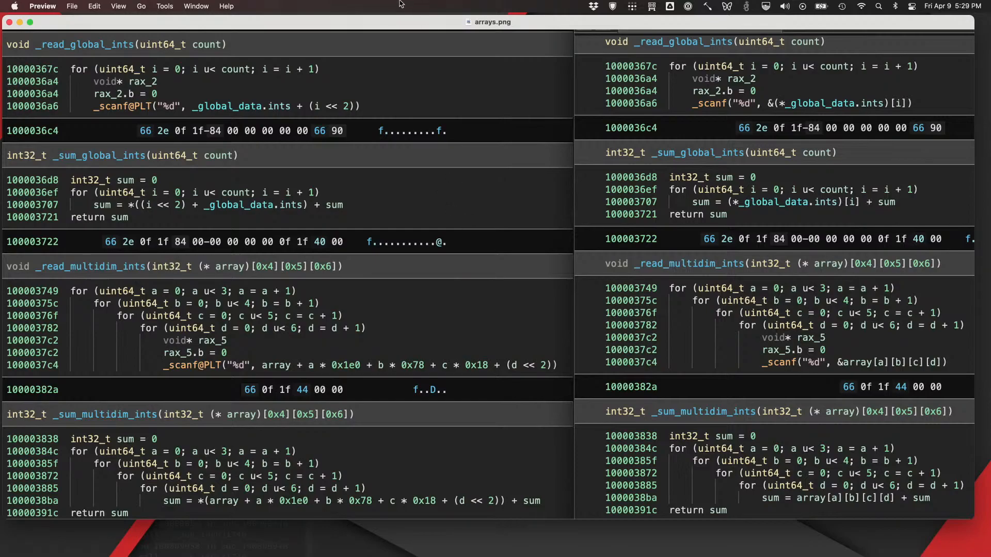
# - Quit the Preview window showing arrays.png, leaving the bare desktop
pyautogui.moveTo(391, 25); pyautogui.dragTo(394, 29)
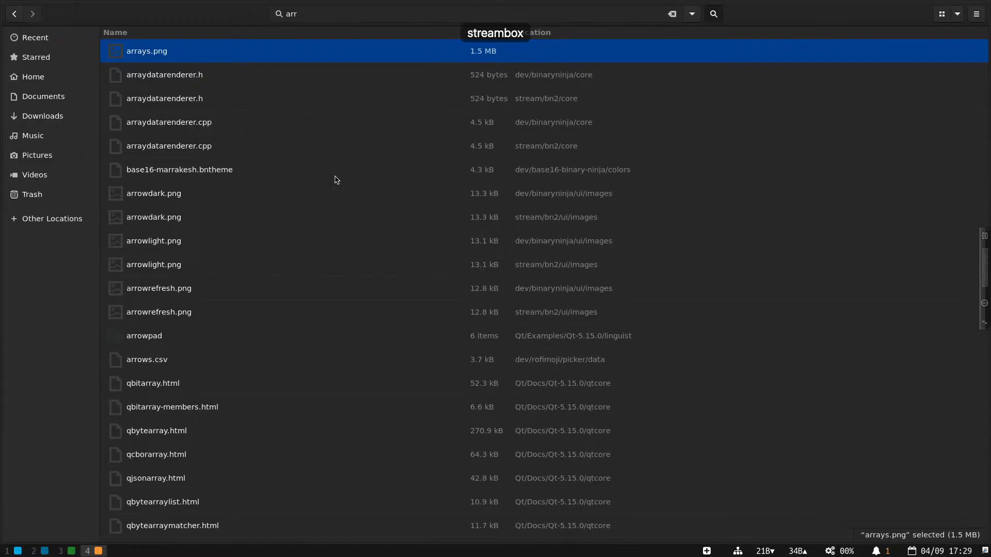
pyautogui.hotkey('ctrl', 'q')
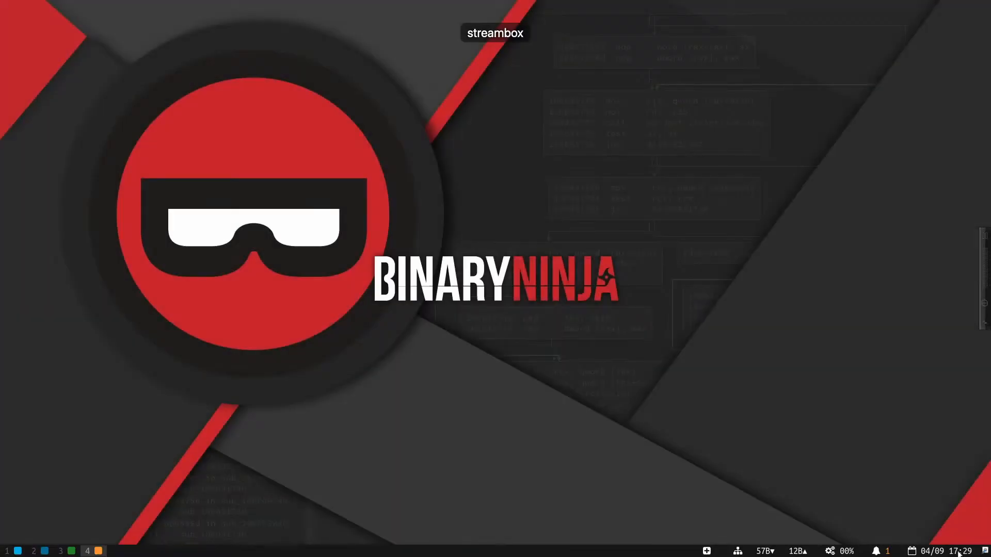
# - Pick libxul.so from the file list, open it for analysis, then return to the terminal
pyautogui.press('super+1')
pyautogui.press('super+2')
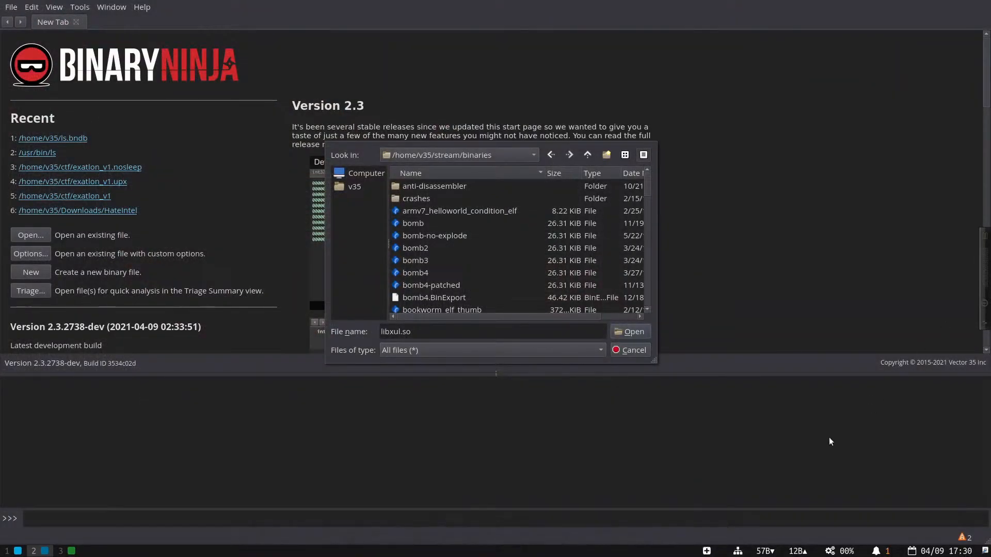
pyautogui.click(468, 263)
pyautogui.scroll(-6, 480, 274)
pyautogui.click(493, 287)
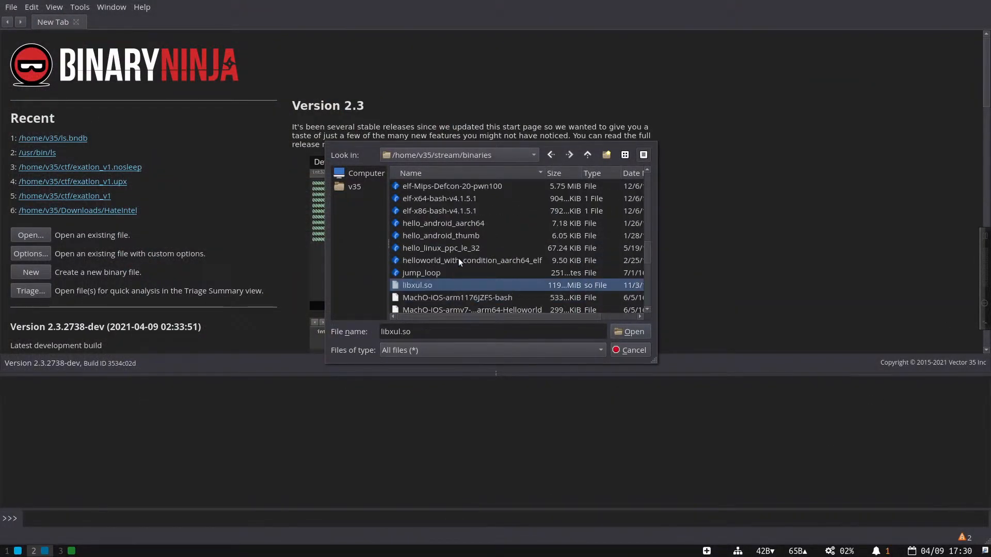
pyautogui.click(624, 333)
pyautogui.scroll(-3, 432, 122)
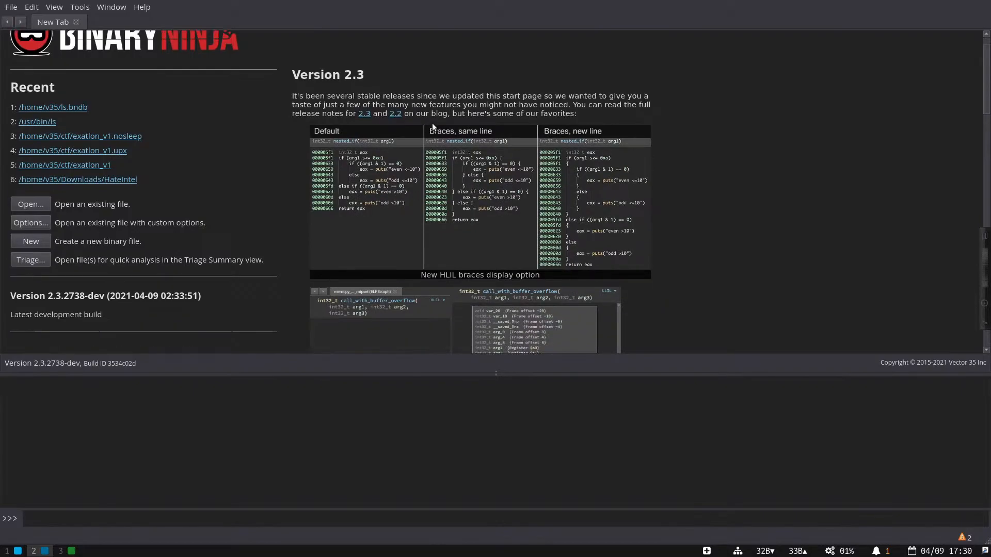
pyautogui.scroll(3, 432, 123)
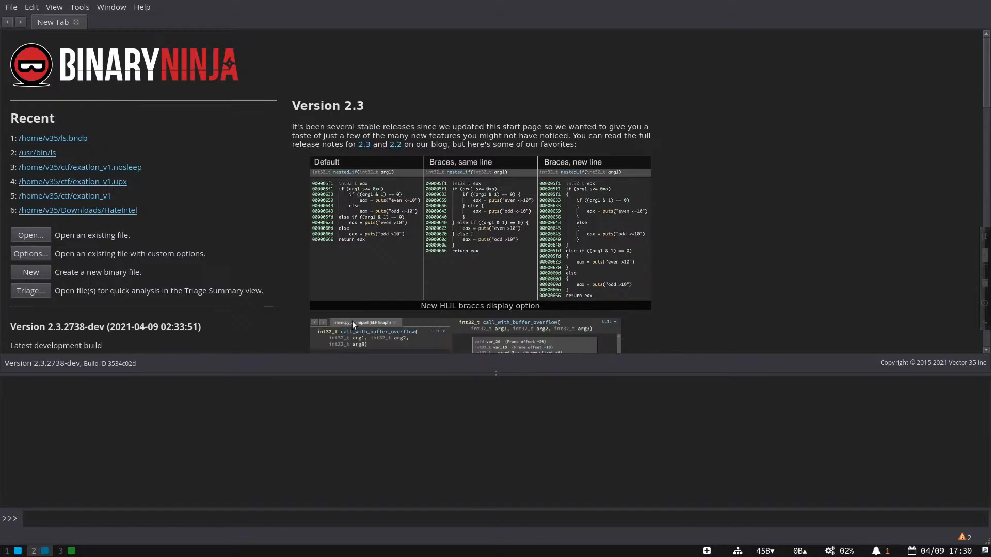
pyautogui.press('super+1')
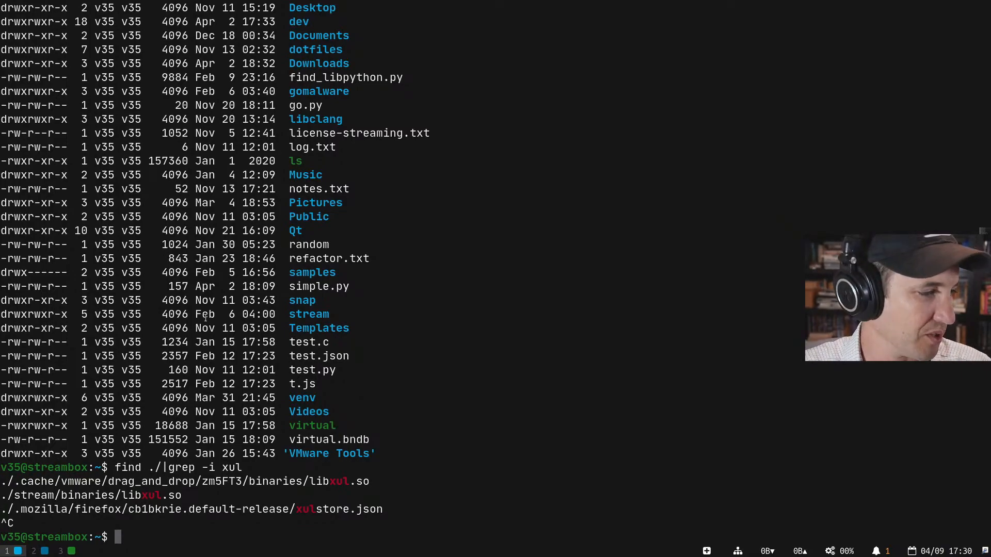
# - Show Binary Ninja's start page and check the 2.3.2738-dev development build version line
pyautogui.press('super+2')
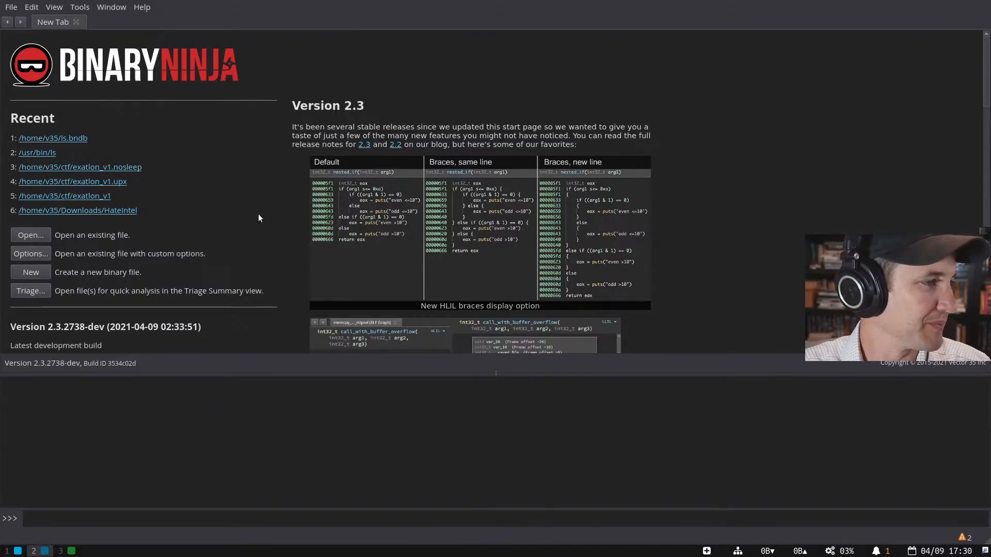
pyautogui.scroll(-3, 258, 214)
pyautogui.moveTo(40, 234); pyautogui.dragTo(128, 235)
pyautogui.click(128, 233)
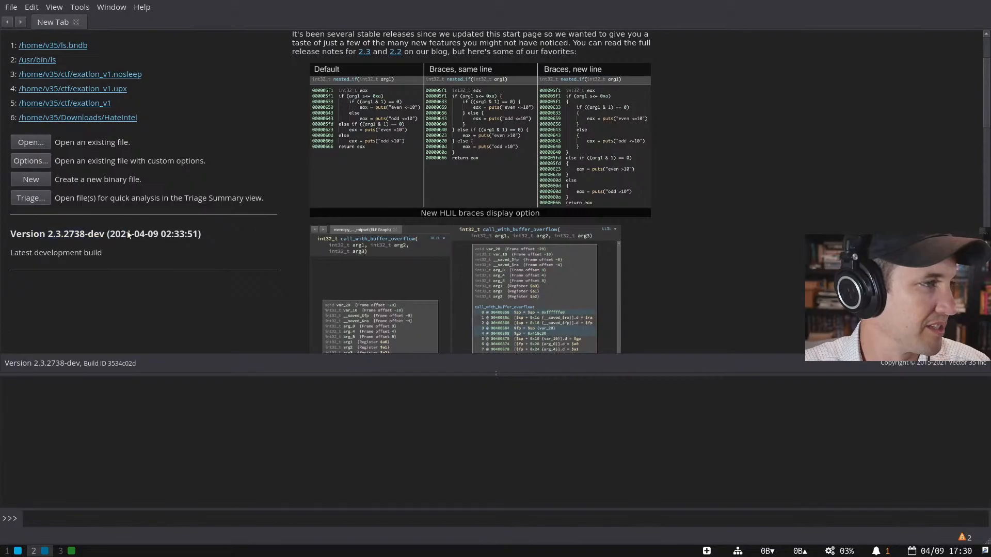
pyautogui.scroll(3, 128, 229)
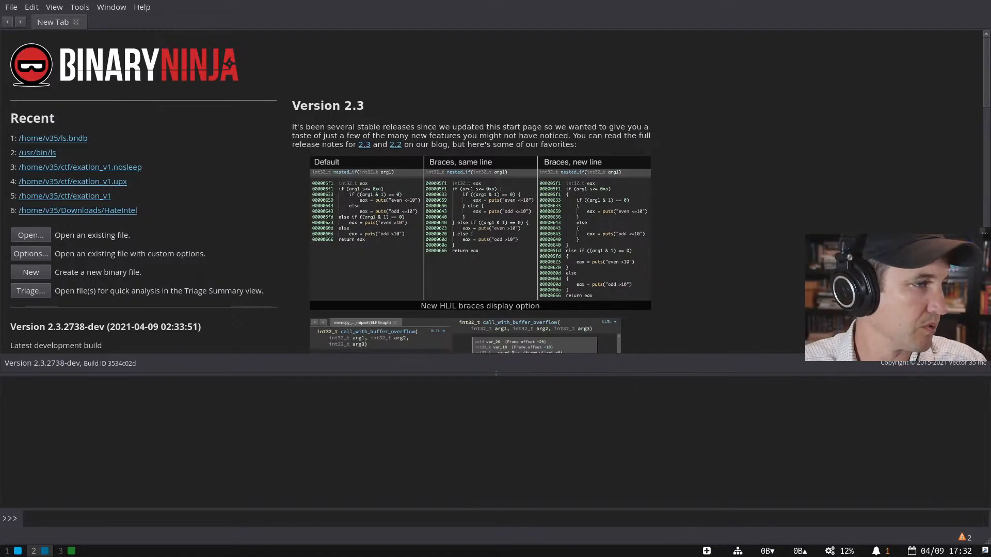
# - Open the bash-with-symbols.bndb database by completing ~/bash-w in the open prompt
pyautogui.hotkey('ctrl', 'o')
pyautogui.write('~/bash-w')
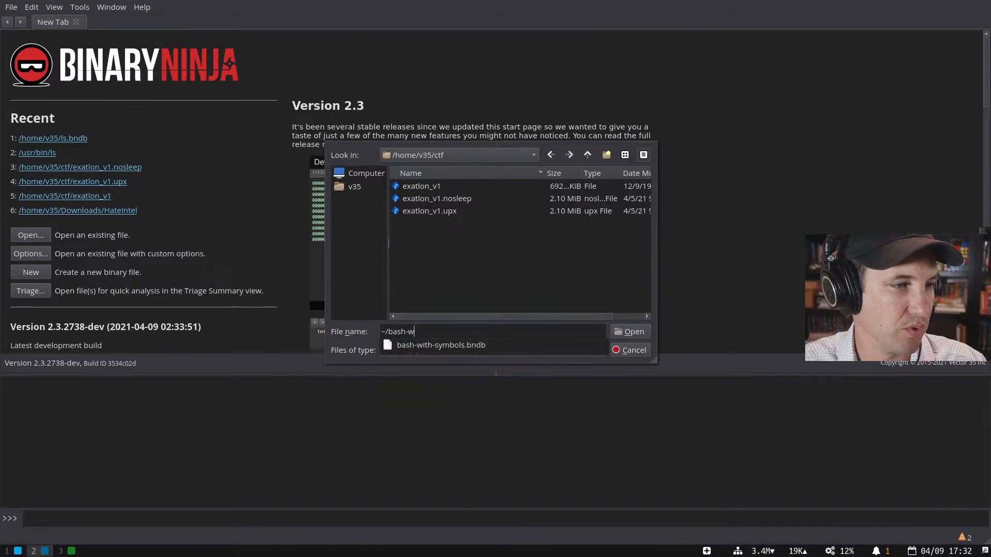
pyautogui.press('Down')
pyautogui.press('Return')
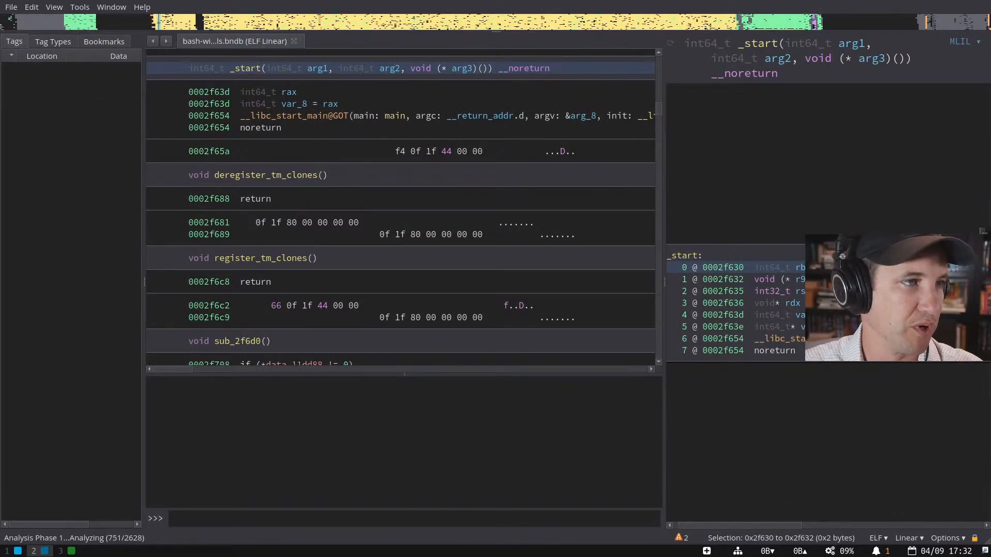
# - Jump into main from _start and list cross-references for rdi_2 on the current_user.user_name line
pyautogui.doubleClick(392, 115)
pyautogui.scroll(-5, 413, 258)
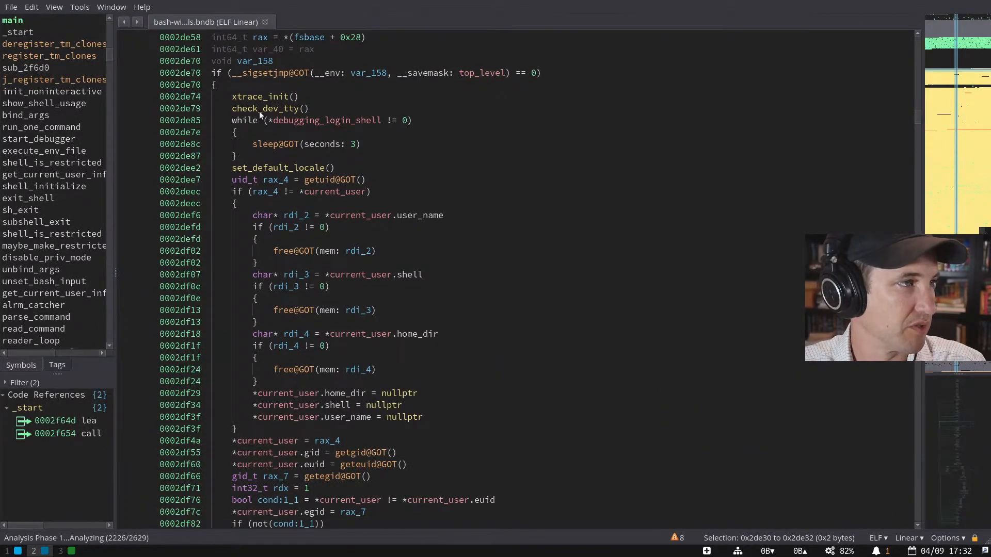
pyautogui.click(395, 226)
pyautogui.click(397, 219)
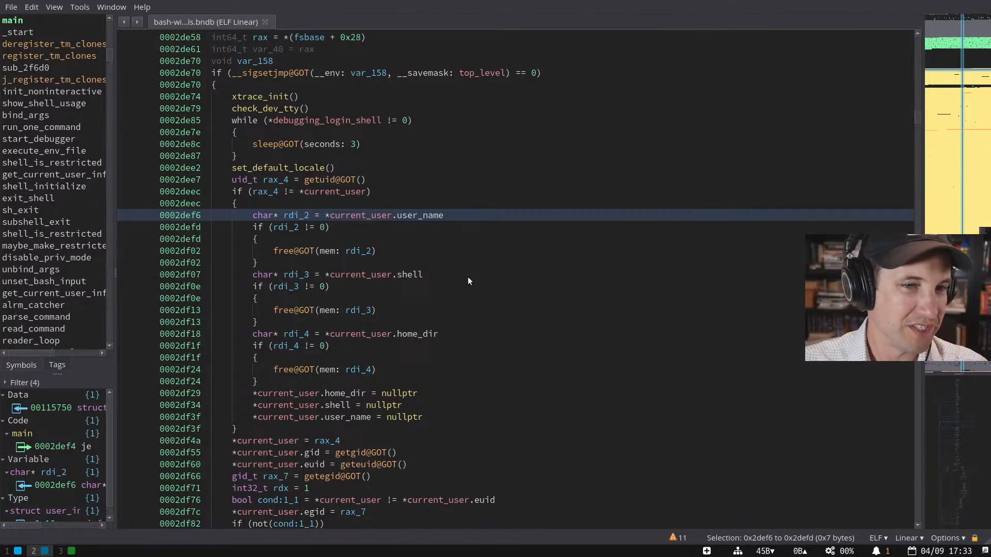
pyautogui.scroll(5, 465, 276)
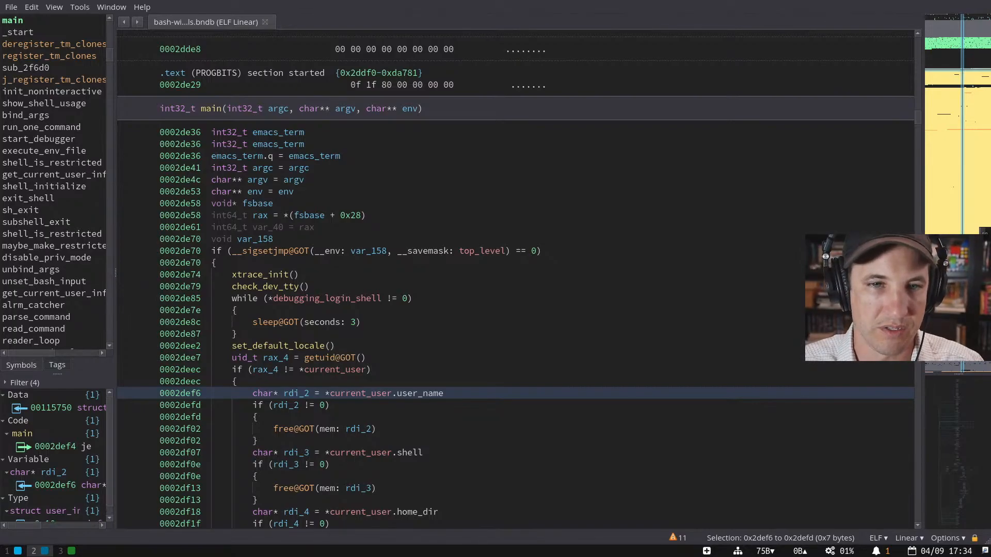
# - Run locate crazy in the terminal and return to Binary Ninja
pyautogui.press('super+1')
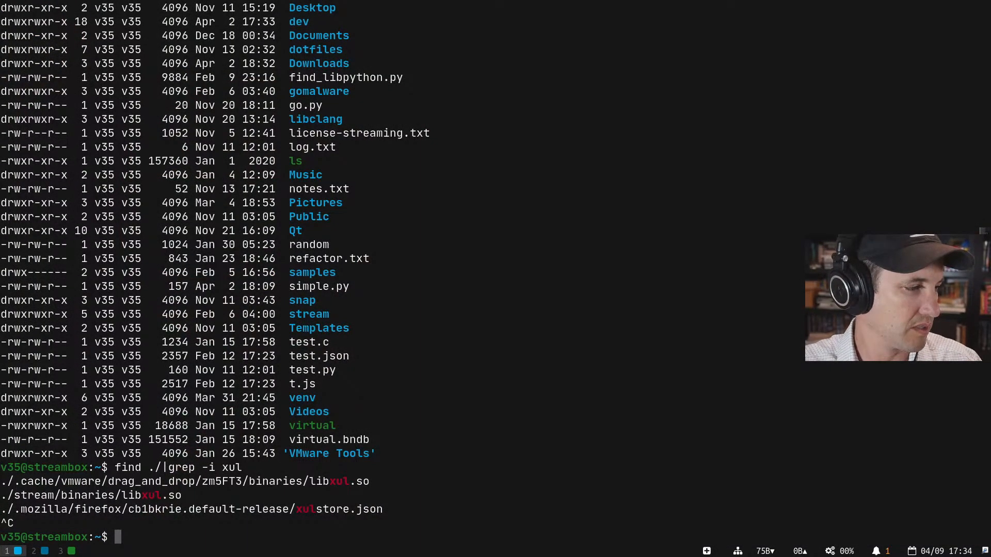
pyautogui.write('locate crazy')
pyautogui.press('Return')
pyautogui.press('super+2')
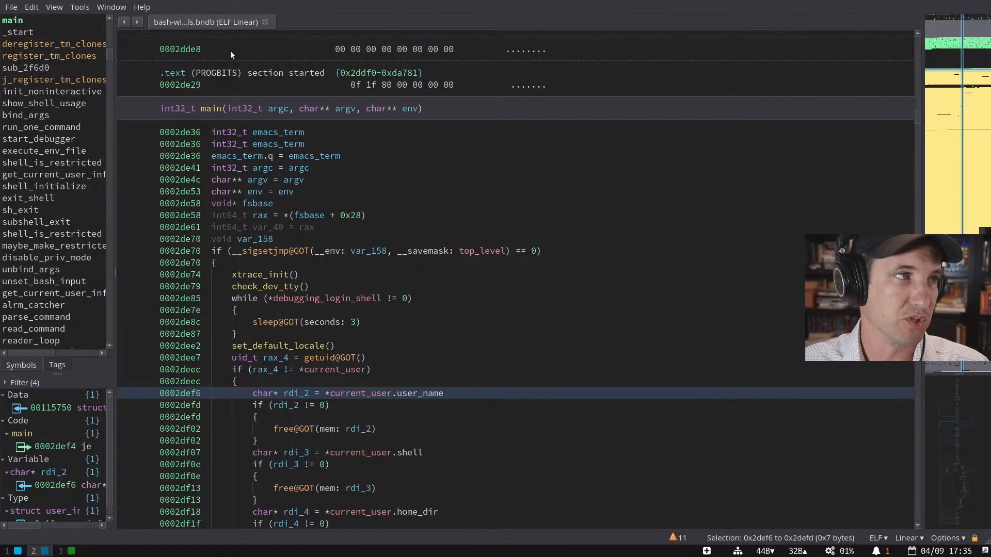
# - Close the bash database tab, answering the save prompt, and dismiss the reopened dialog
pyautogui.click(262, 23)
pyautogui.click(494, 284)
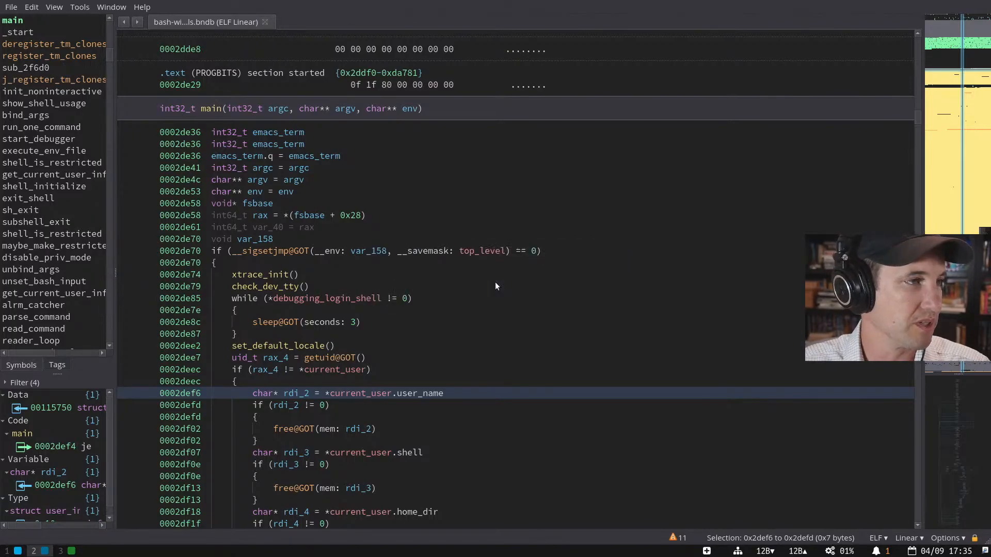
pyautogui.click(101, 139)
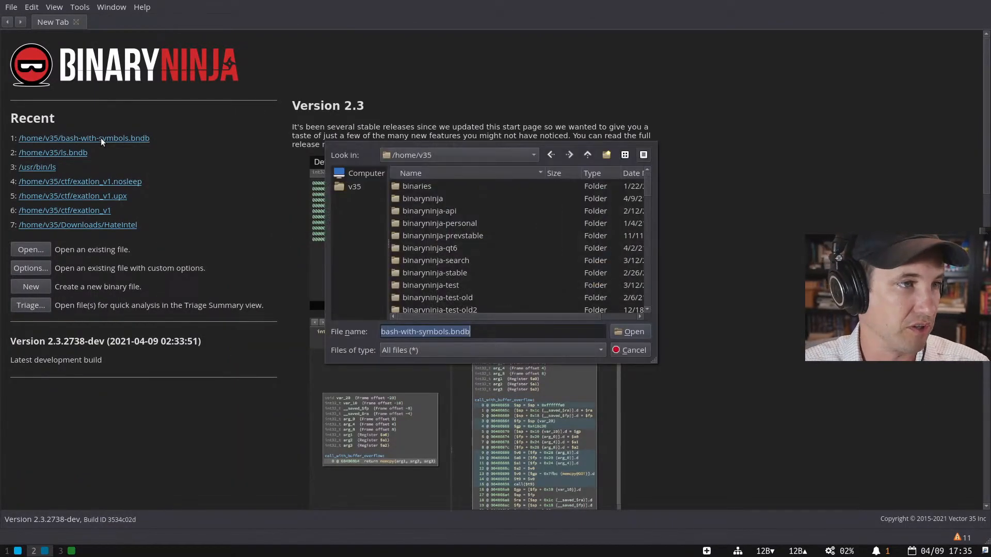
pyautogui.click(436, 224)
# - Open ch2.elf-orig by dragging it from the samples folder onto Binary Ninja
pyautogui.scroll(-5, 457, 259)
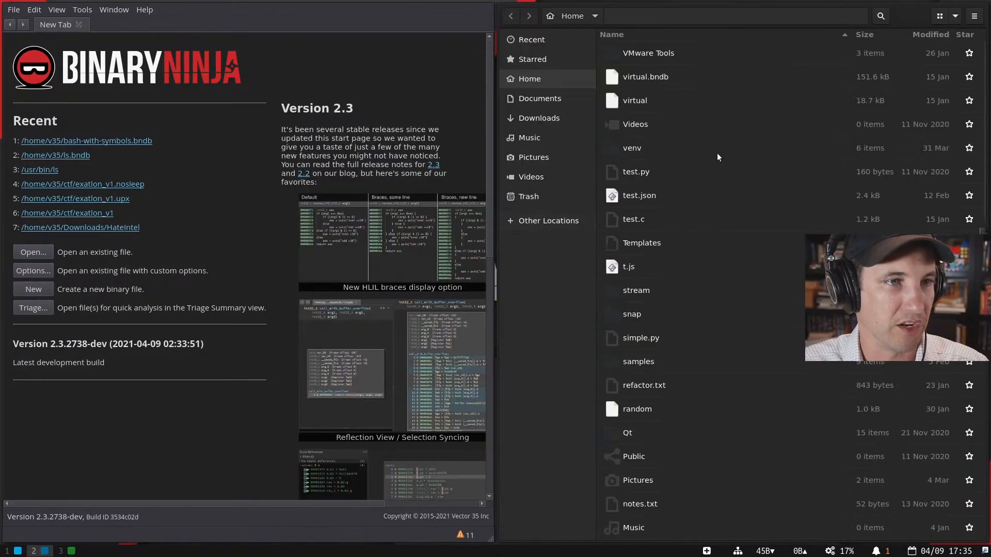
pyautogui.click(680, 171)
pyautogui.click(682, 145)
pyautogui.click(683, 102)
pyautogui.moveTo(683, 97); pyautogui.dragTo(662, 102)
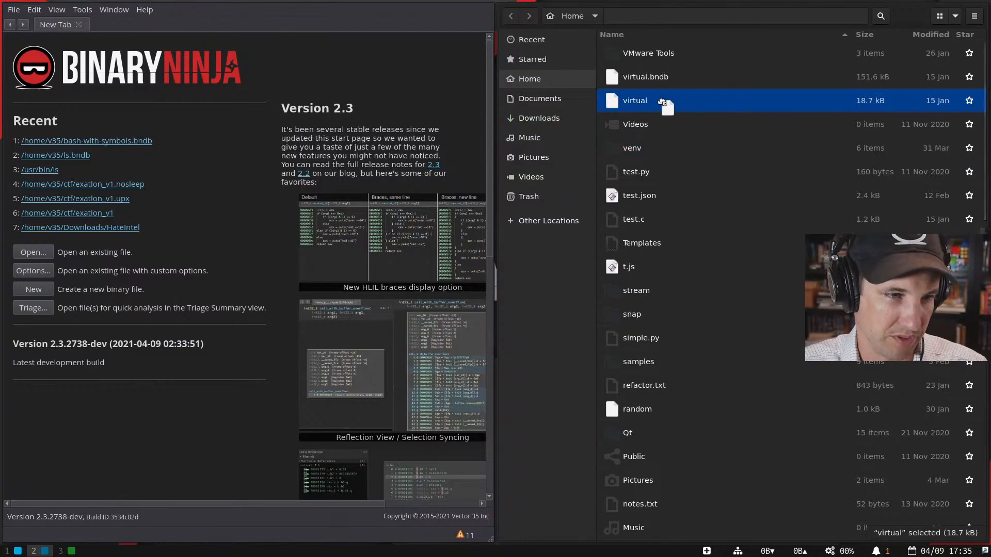
pyautogui.doubleClick(675, 365)
pyautogui.moveTo(680, 148); pyautogui.dragTo(351, 156)
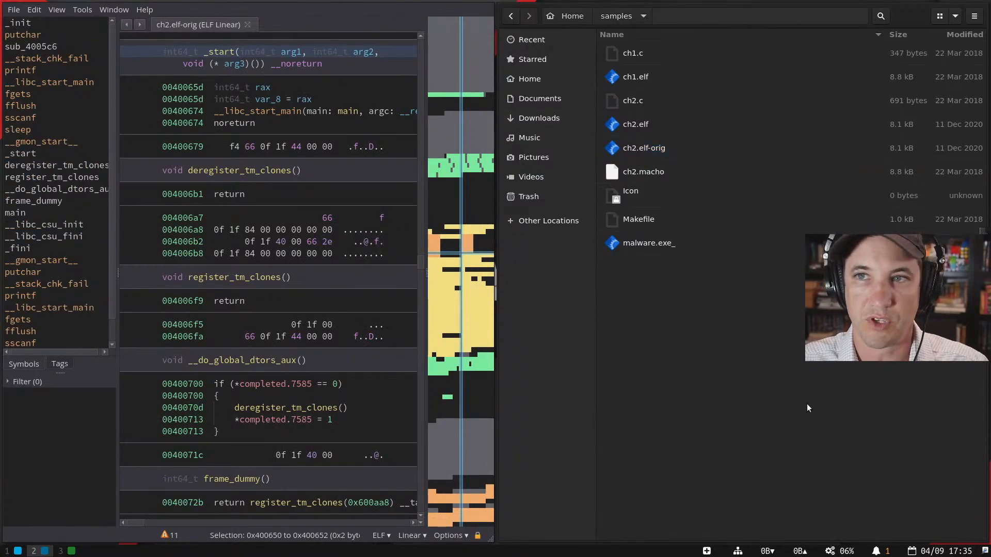
# - Give Binary Ninja the full screen and jump via the feature map to .dynamic at 0x600ae0
pyautogui.hotkey('ctrl', 'w')
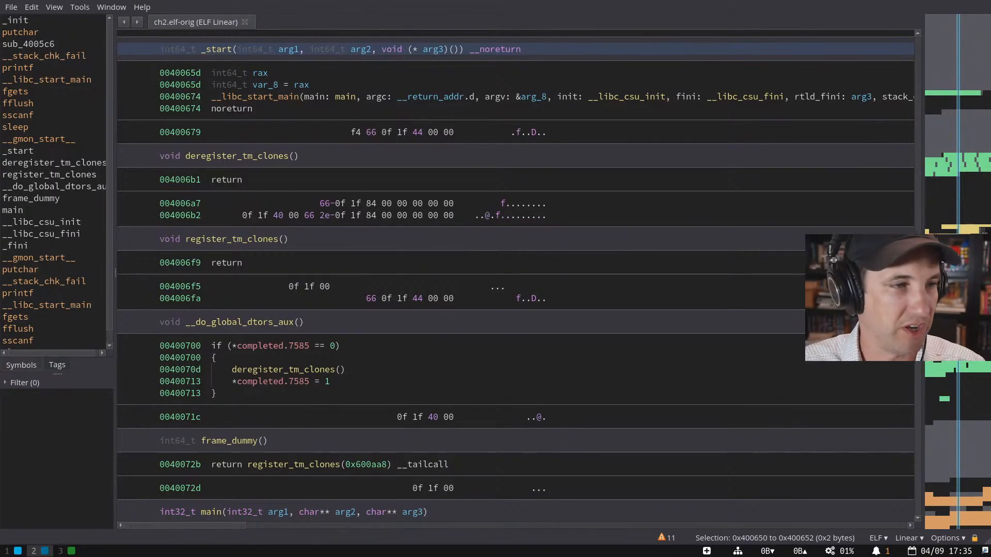
pyautogui.click(958, 427)
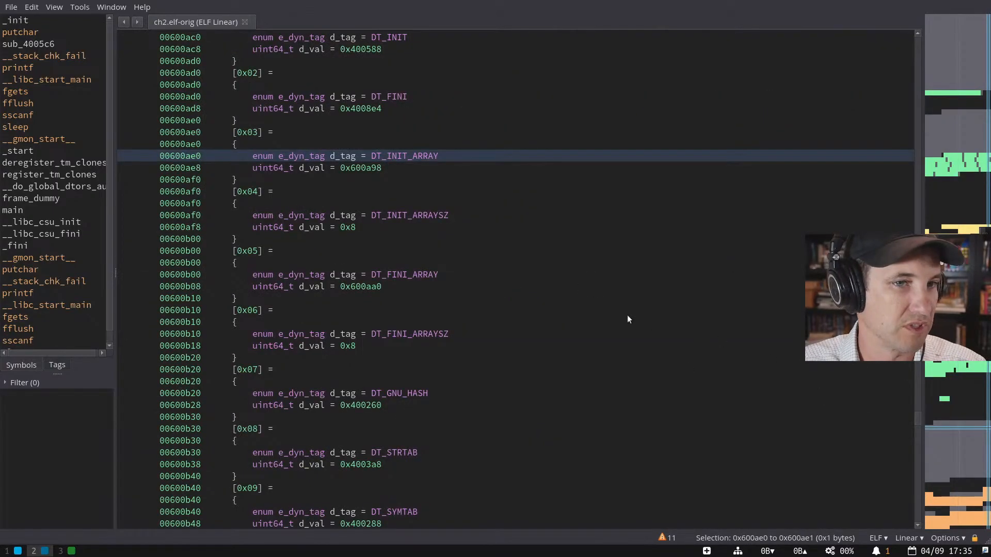
pyautogui.scroll(-2, 628, 319)
pyautogui.moveTo(917, 425); pyautogui.dragTo(918, 252)
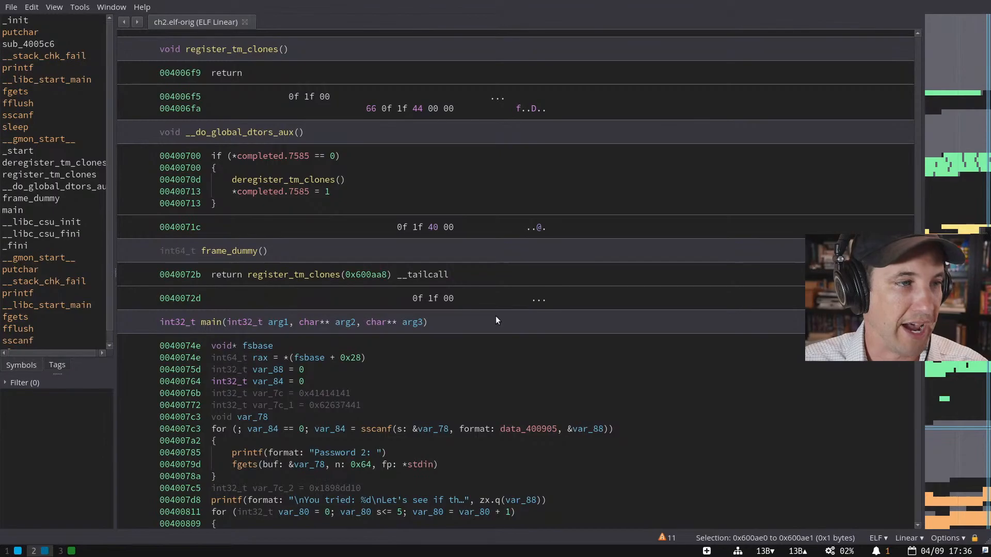
# - Scroll through main's sscanf password loop comparing var_88 against 0x1898d542
pyautogui.scroll(-4, 495, 316)
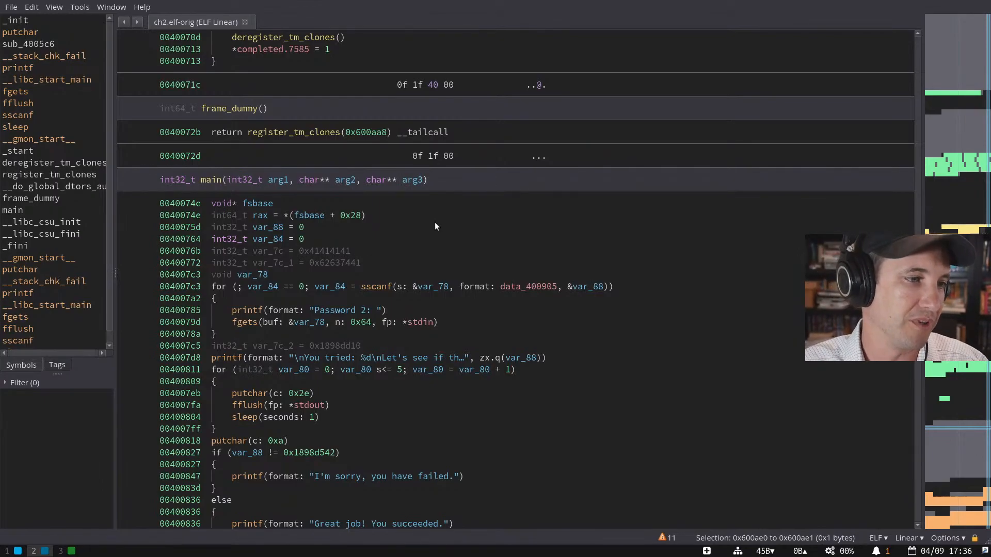
pyautogui.scroll(-3, 262, 252)
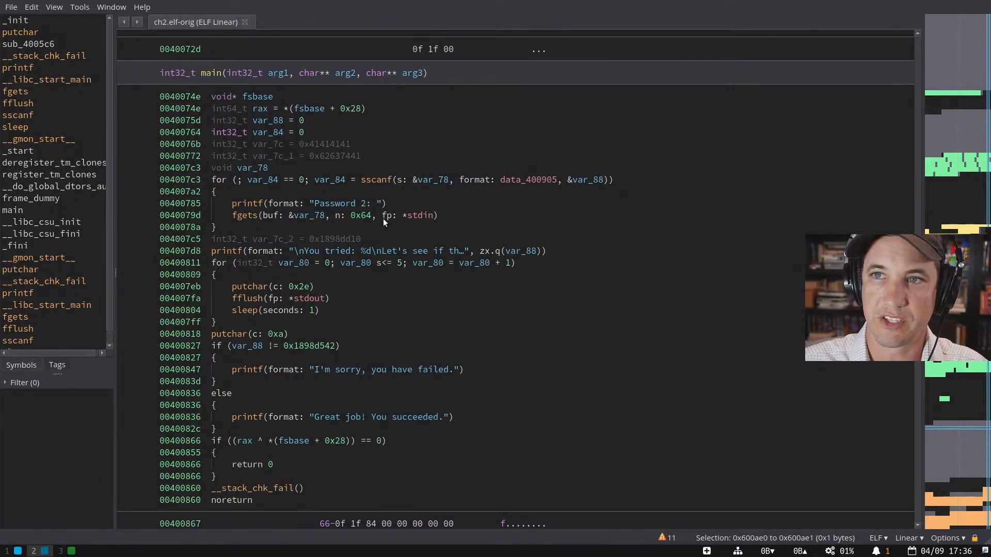
pyautogui.scroll(-15, 382, 218)
pyautogui.scroll(-12, 383, 220)
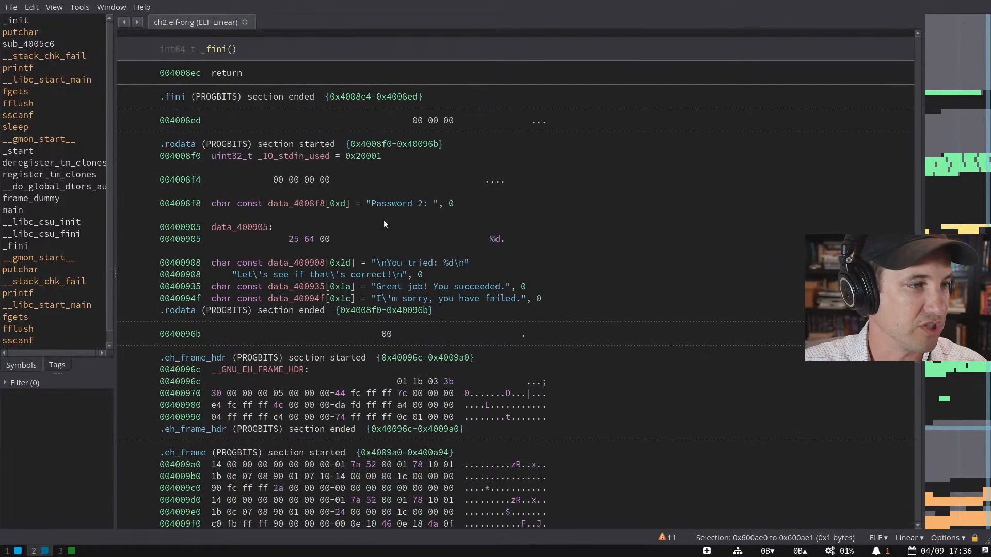
pyautogui.scroll(20, 383, 220)
pyautogui.scroll(8, 385, 220)
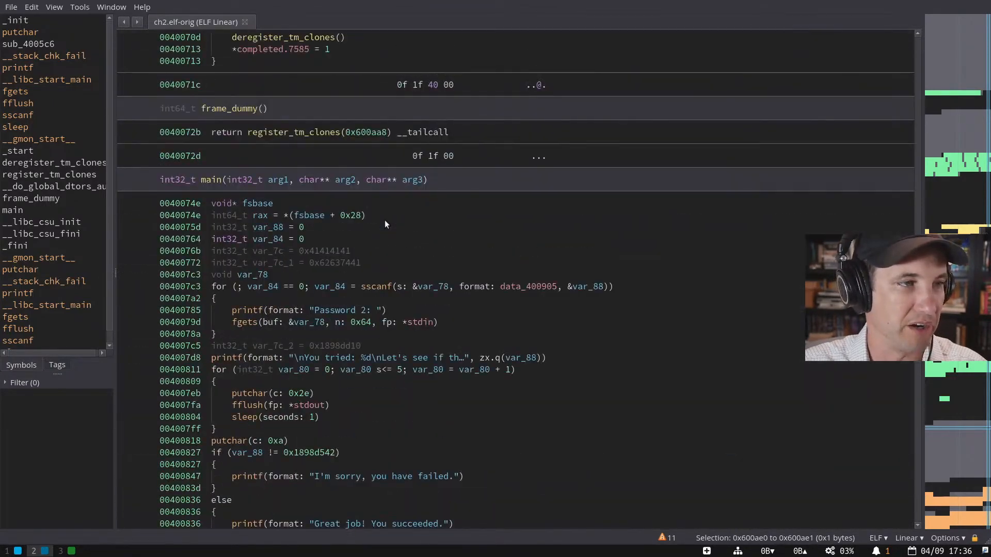
pyautogui.scroll(-10, 342, 265)
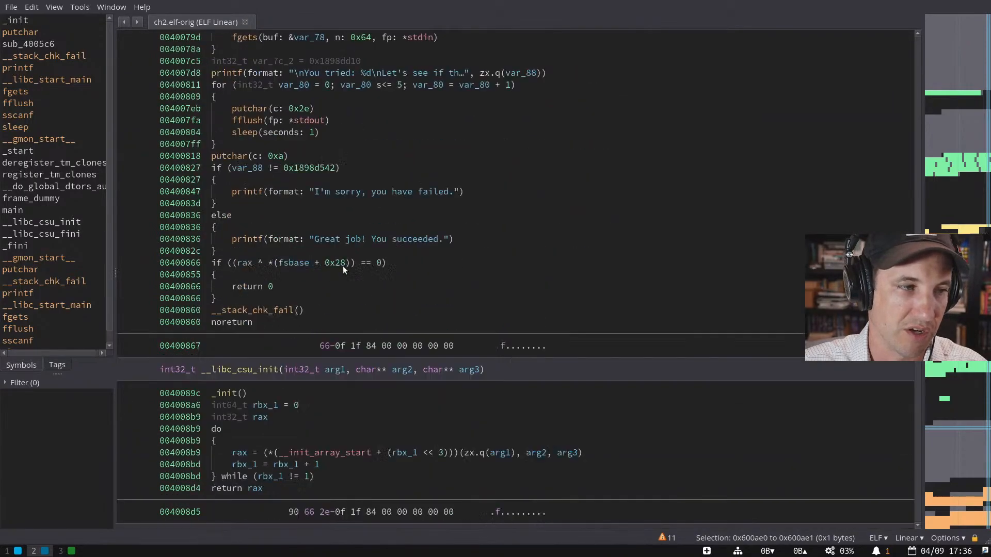
# - Define function sub_400867 from the padding bytes at 0x400867, then show the view as disassembly
pyautogui.moveTo(319, 239); pyautogui.dragTo(468, 238)
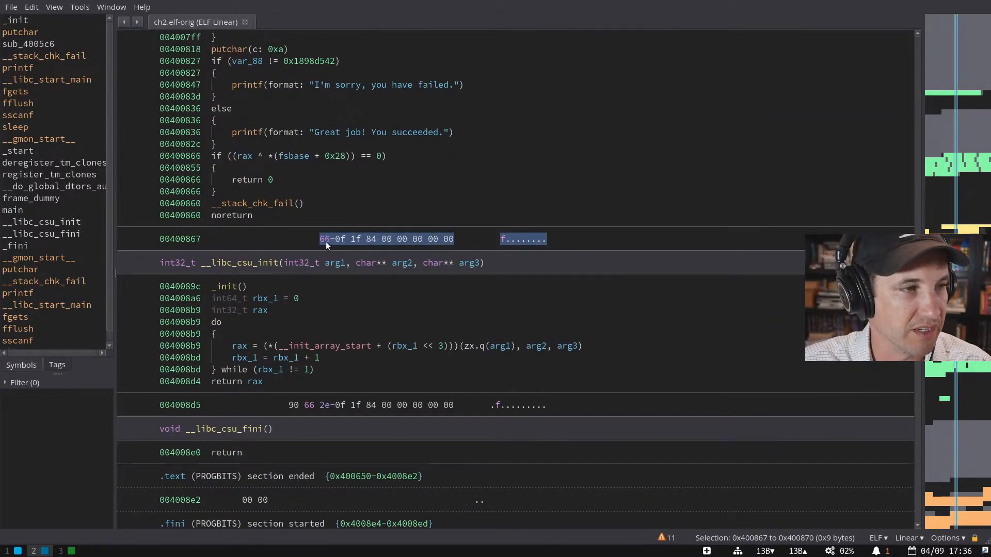
pyautogui.press('p')
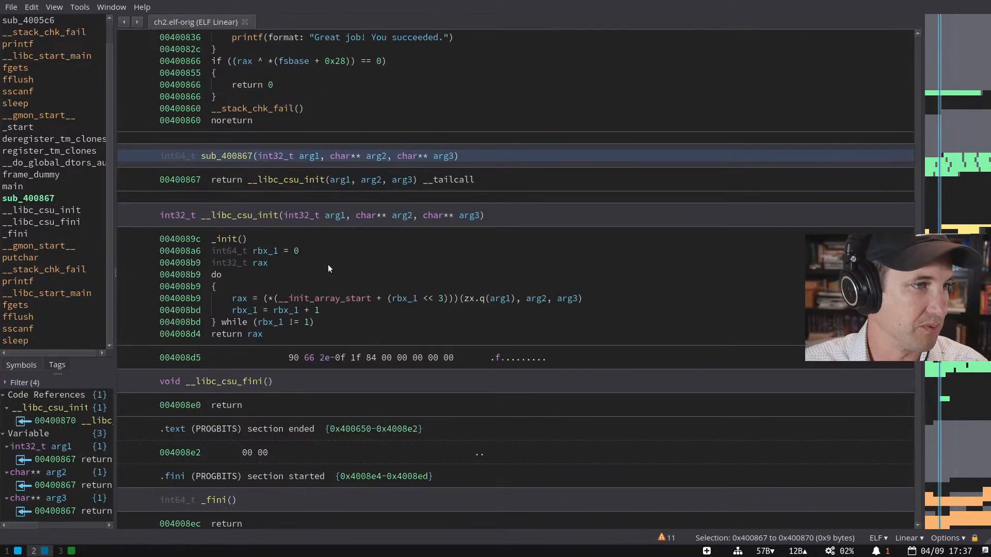
pyautogui.press('Tab')
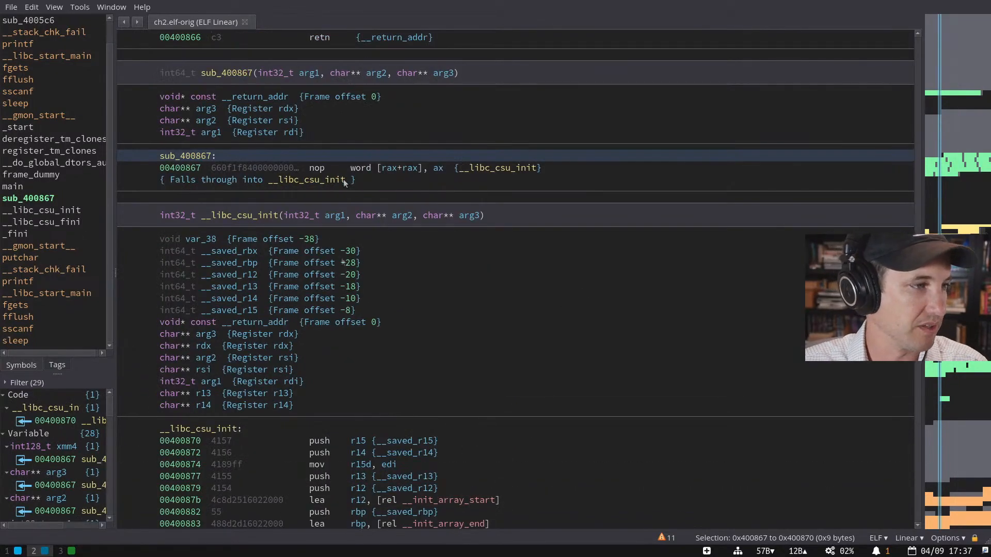
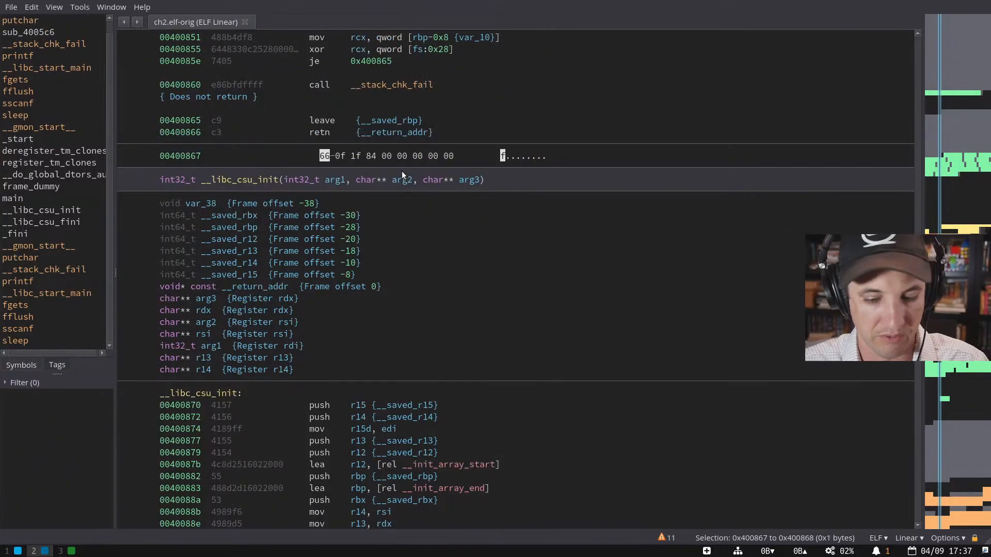
# - Switch ch2.elf-orig's linear view to HLIL and select the padding byte row at 00400867
pyautogui.press('Tab')
pyautogui.moveTo(360, 192); pyautogui.dragTo(458, 193)
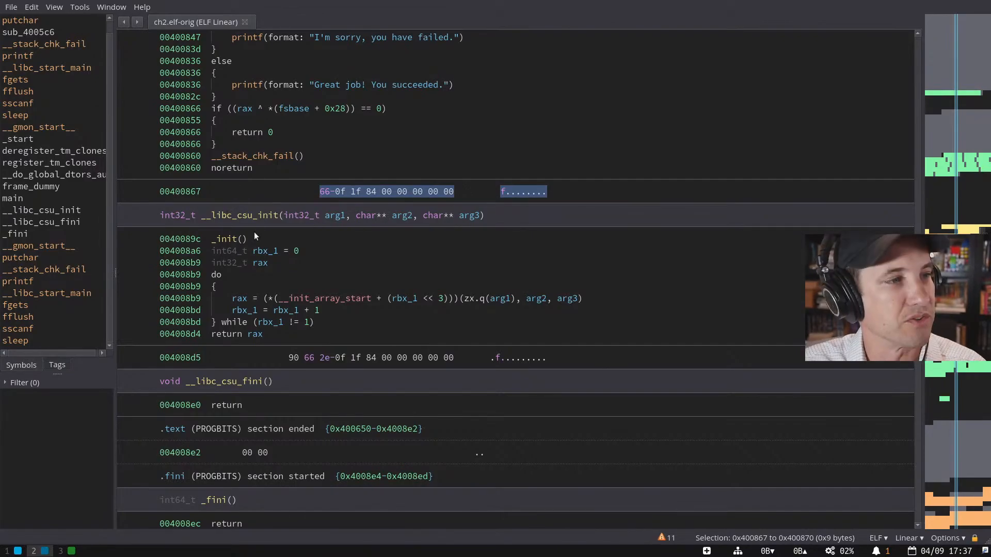
pyautogui.scroll(-1, 408, 264)
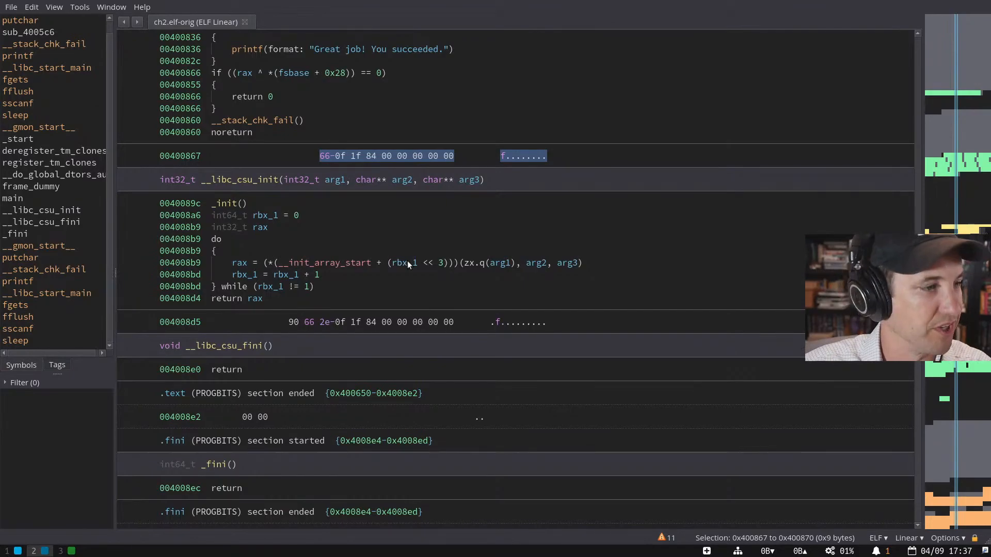
pyautogui.moveTo(287, 323); pyautogui.dragTo(454, 320)
pyautogui.scroll(2, 447, 318)
pyautogui.scroll(-3, 422, 308)
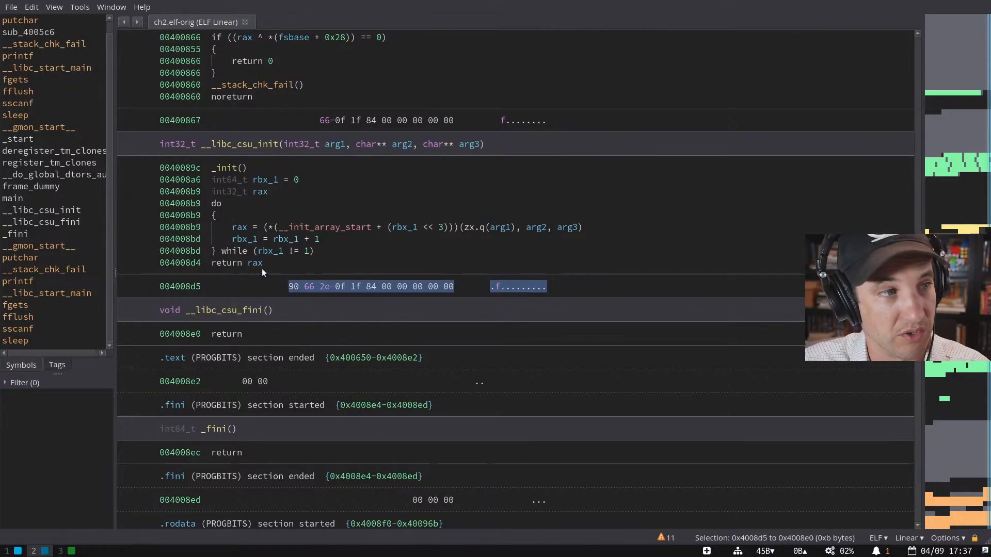
# - Select the whole byte row at 004008d5, then scroll back up through the code
pyautogui.click(273, 284)
pyautogui.moveTo(302, 284); pyautogui.dragTo(520, 289)
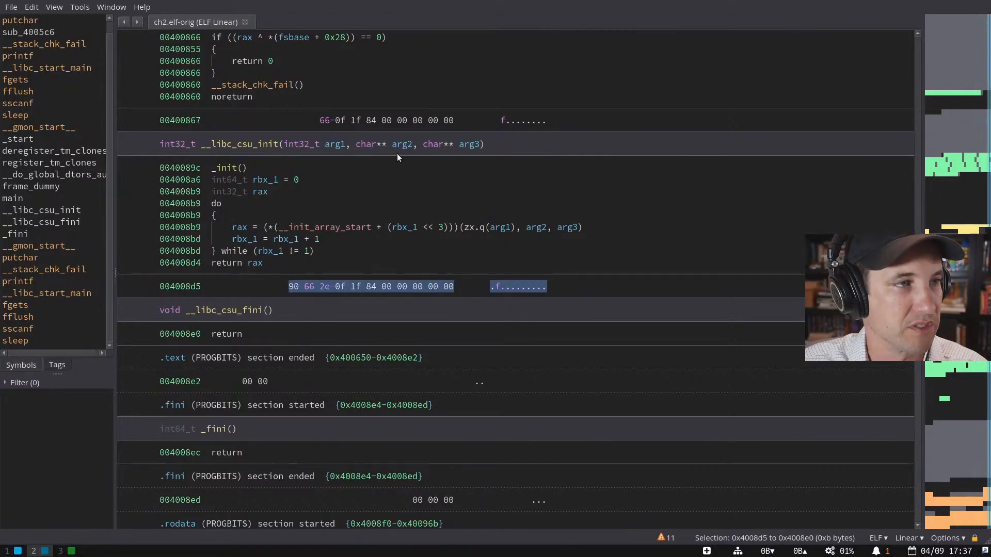
pyautogui.scroll(7, 355, 287)
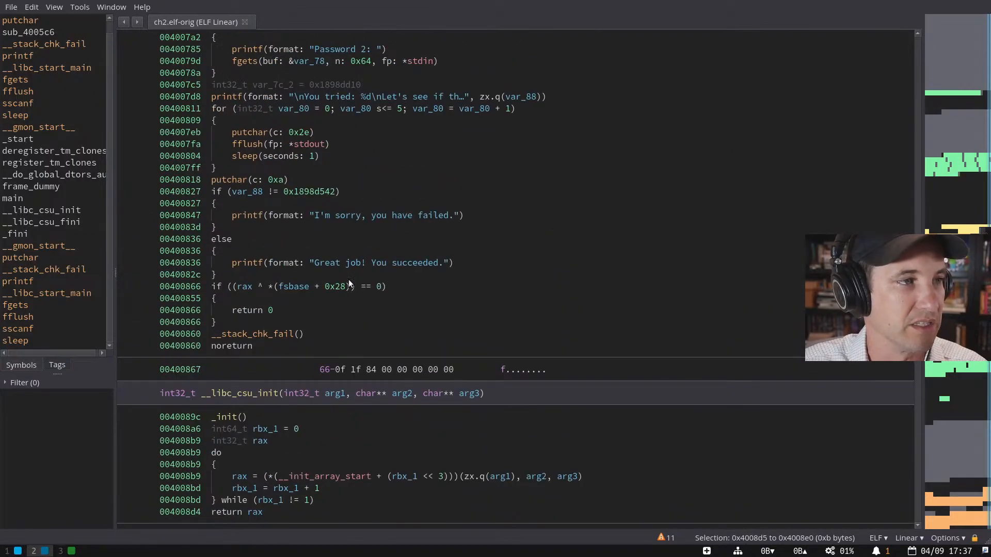
pyautogui.scroll(20, 349, 281)
pyautogui.scroll(6, 348, 280)
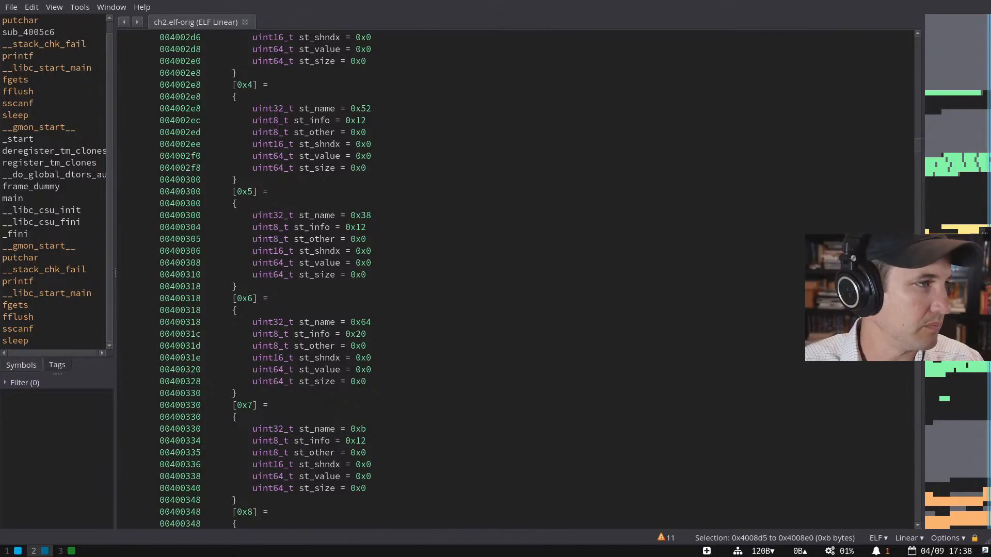
# - Open a new tab and bring up the file-open dialog to load crazybomb
pyautogui.hotkey('ctrl', 't')
pyautogui.hotkey('ctrl', 'o')
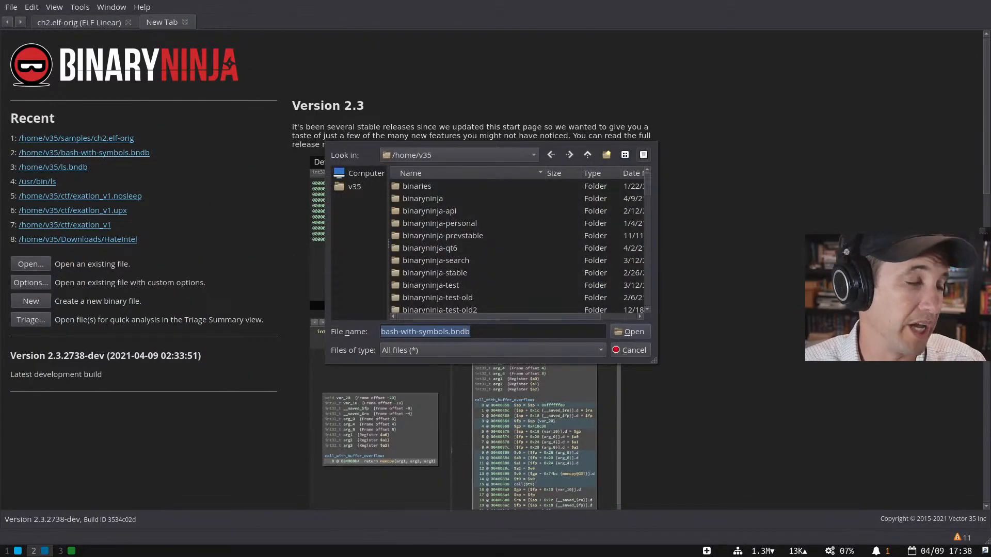
pyautogui.press('Escape')
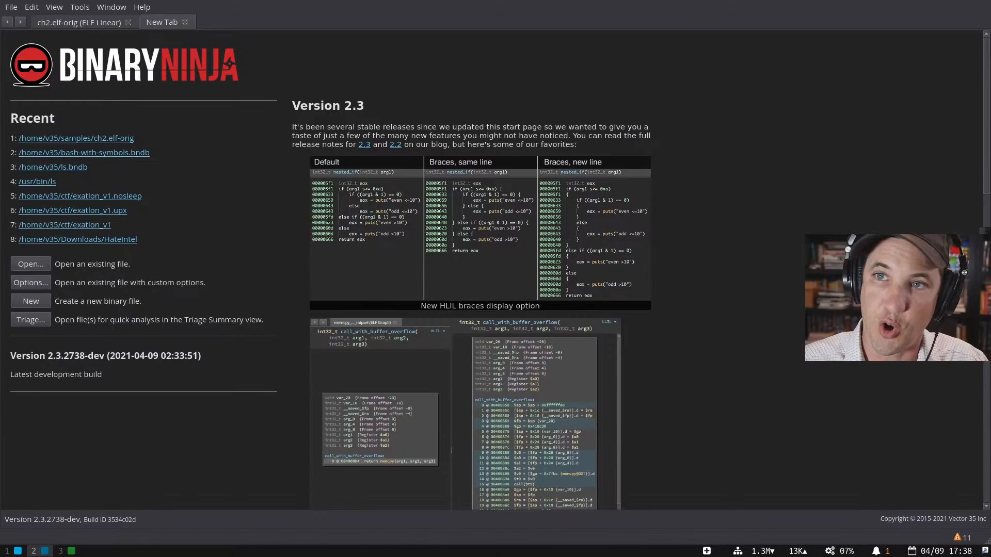
pyautogui.hotkey('ctrl', 'o')
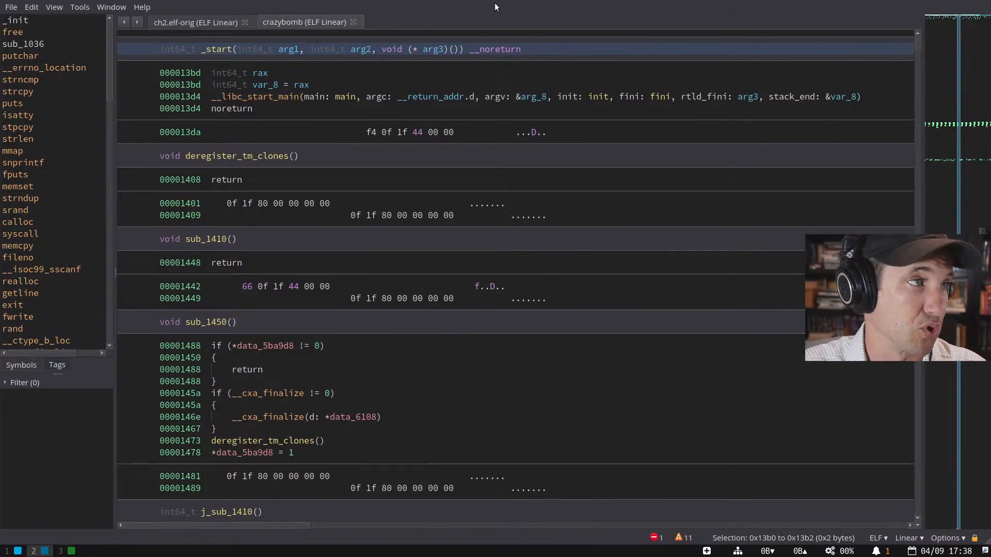
# - Compare the ch2.elf-orig and crazybomb tabs, then open a third empty tab
pyautogui.click(196, 21)
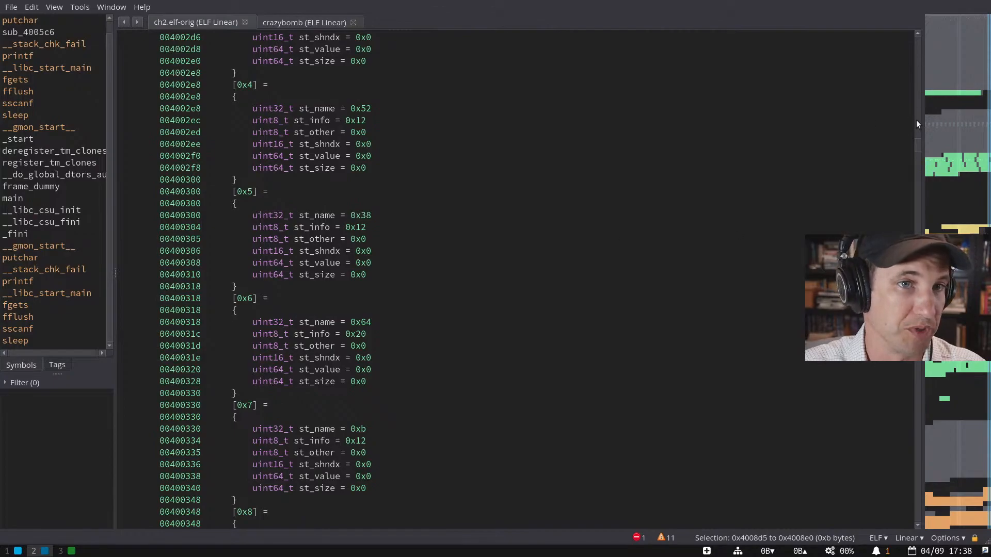
pyautogui.moveTo(918, 145); pyautogui.dragTo(918, 240)
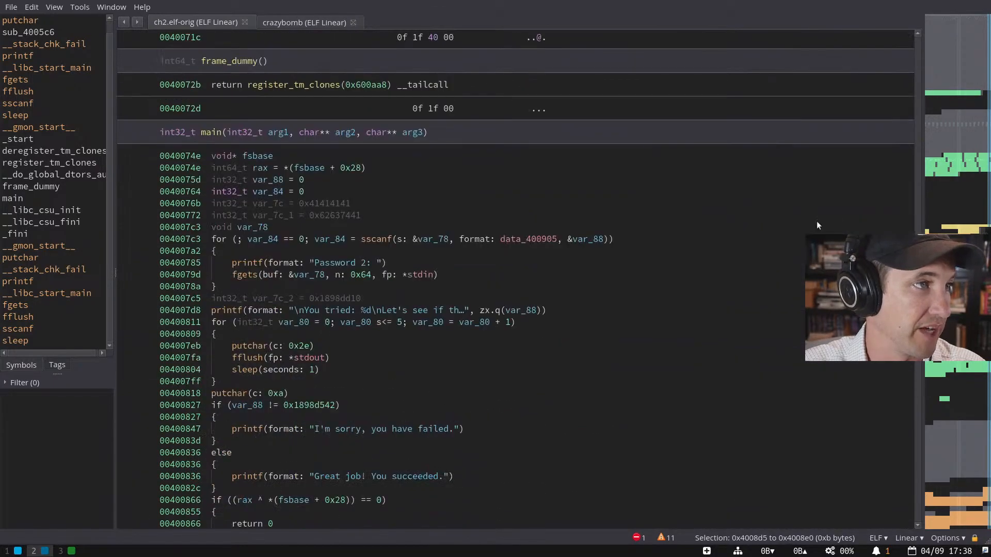
pyautogui.click(266, 20)
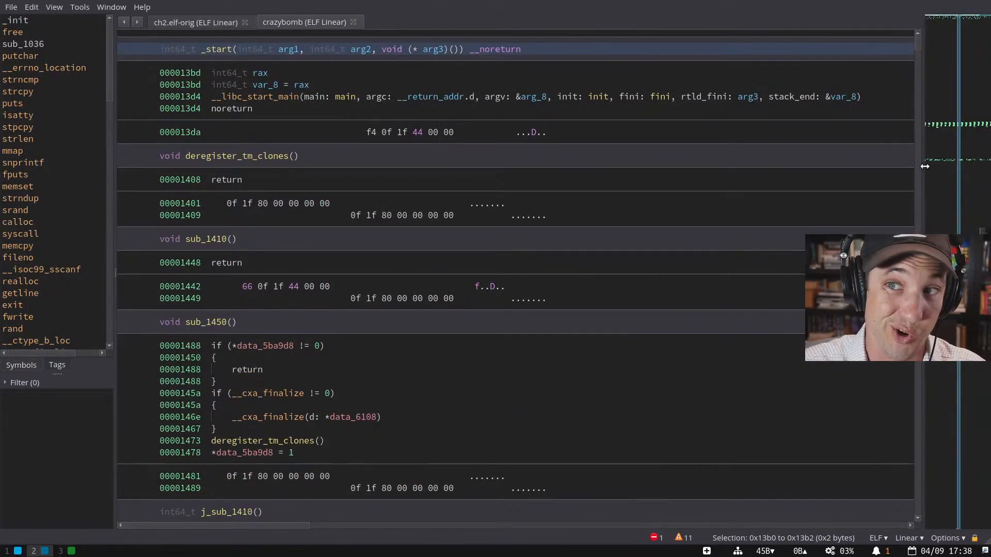
pyautogui.click(200, 23)
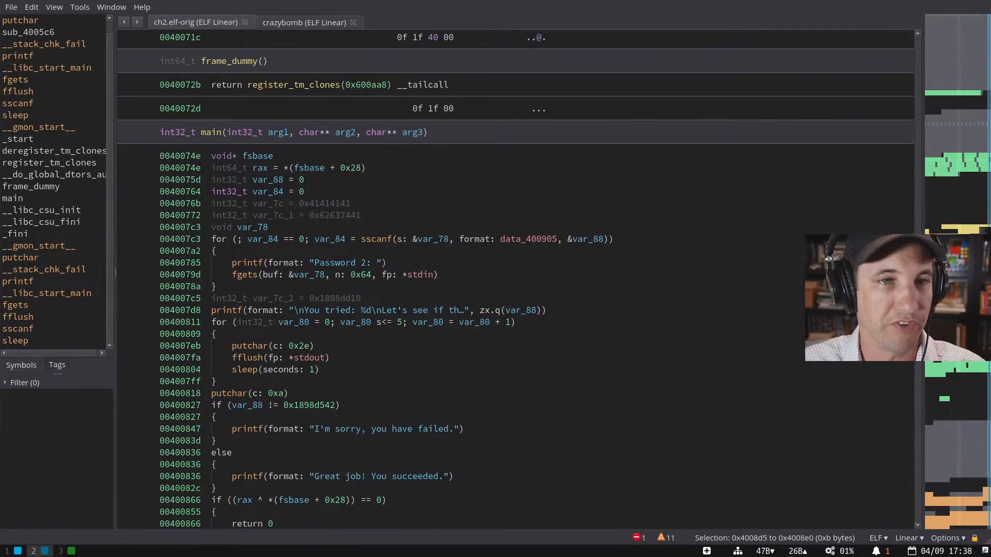
pyautogui.hotkey('ctrl', 't')
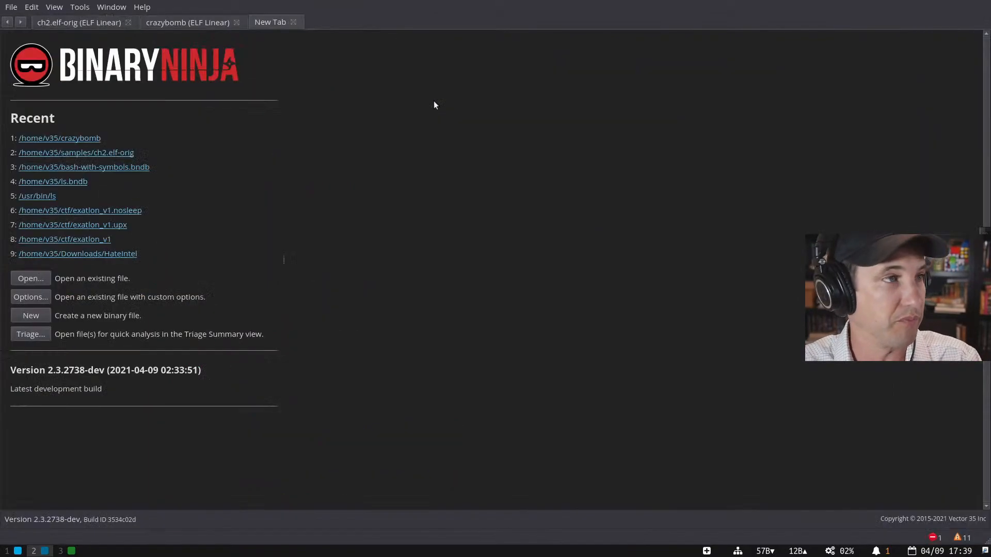
pyautogui.hotkey('ctrl', 'o')
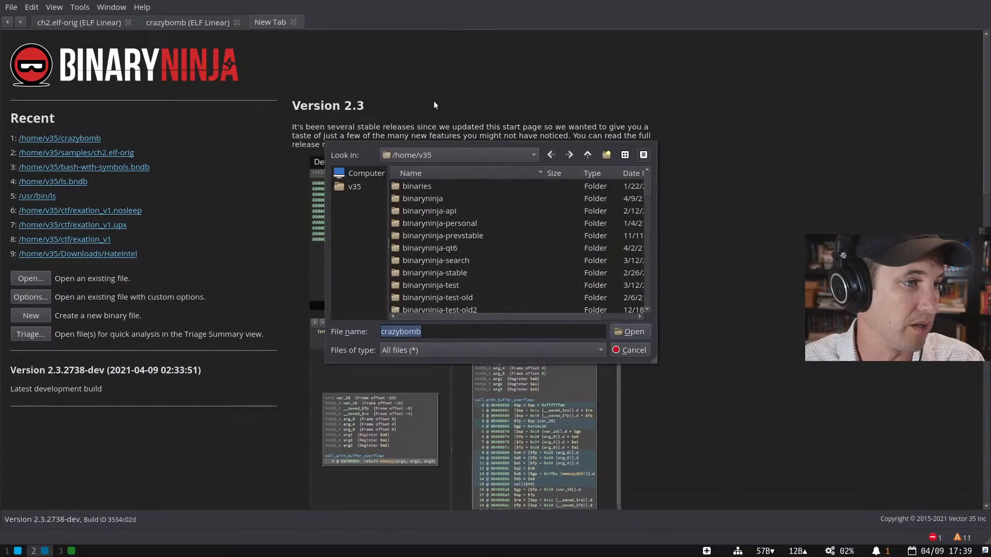
pyautogui.scroll(-5, 459, 228)
pyautogui.doubleClick(460, 228)
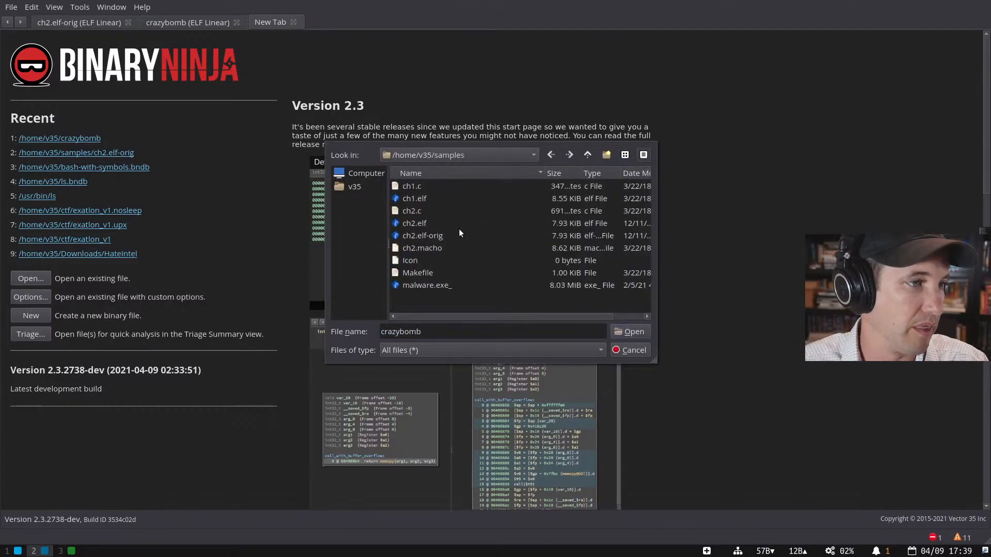
pyautogui.press('Escape')
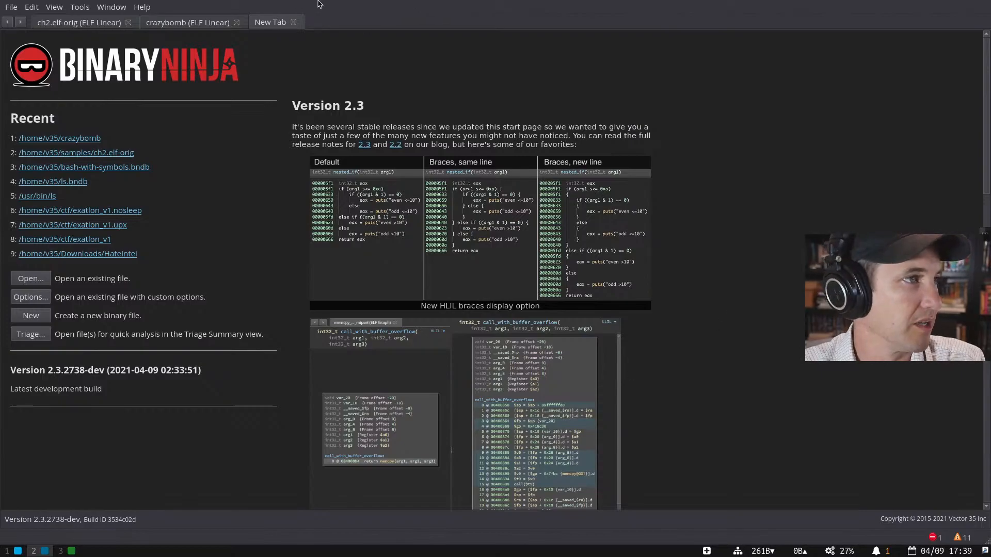
# - Check the VM's Processors & Memory settings, close them, and switch to the libxul.so tab
pyautogui.moveTo(277, 2)
pyautogui.press('super+e')
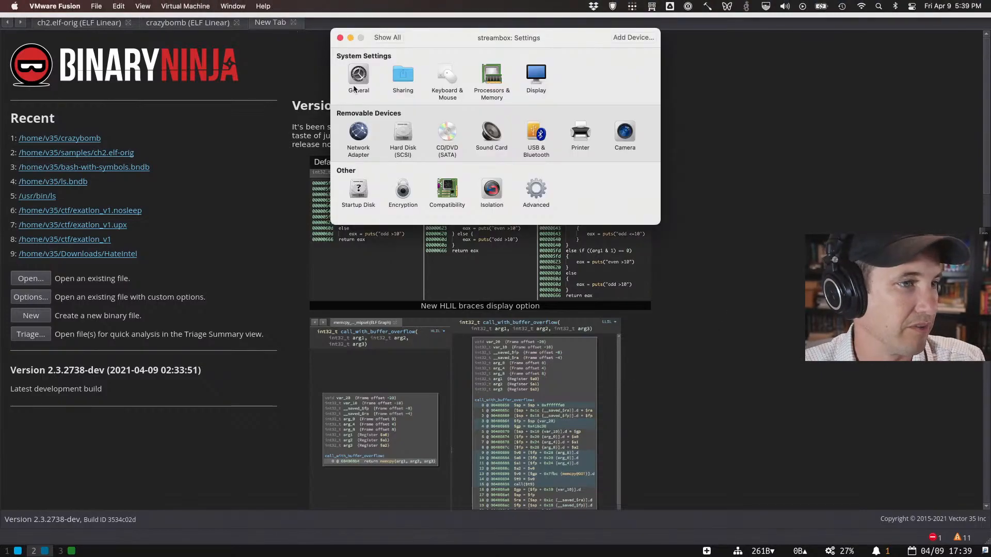
pyautogui.click(480, 80)
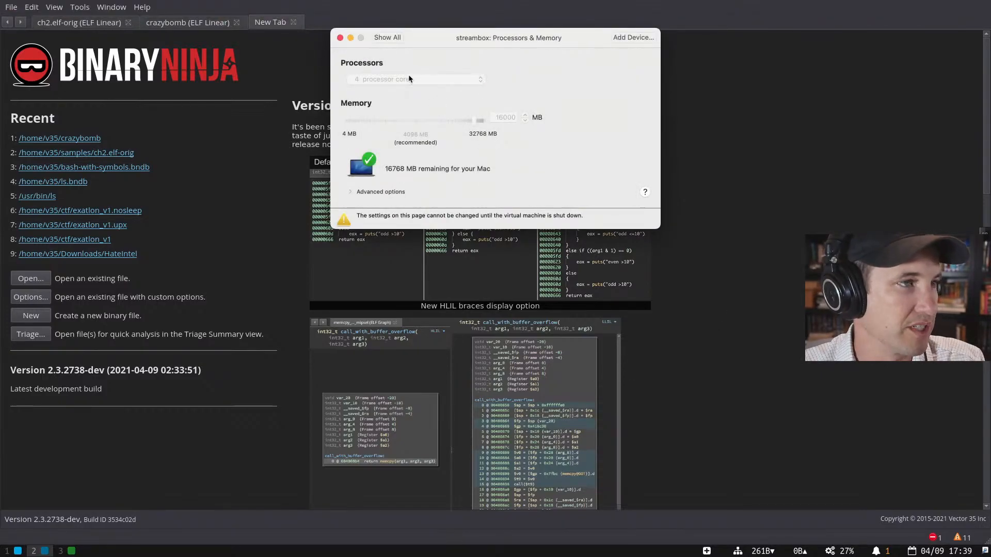
pyautogui.click(340, 38)
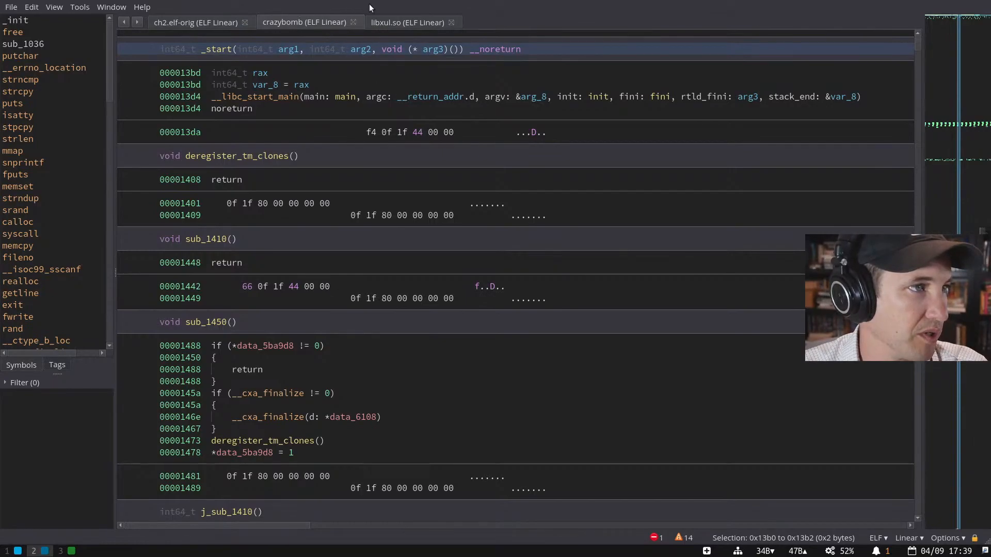
pyautogui.click(391, 25)
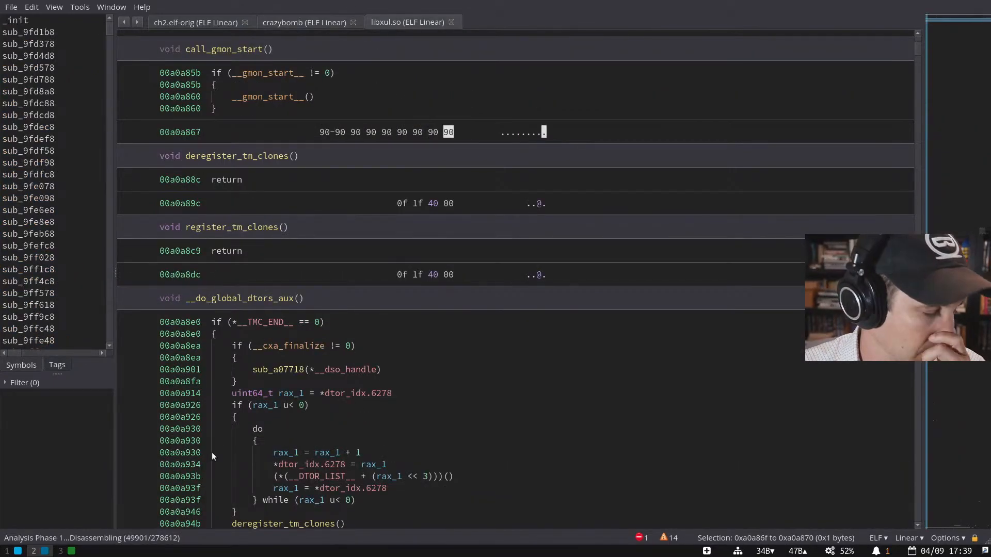
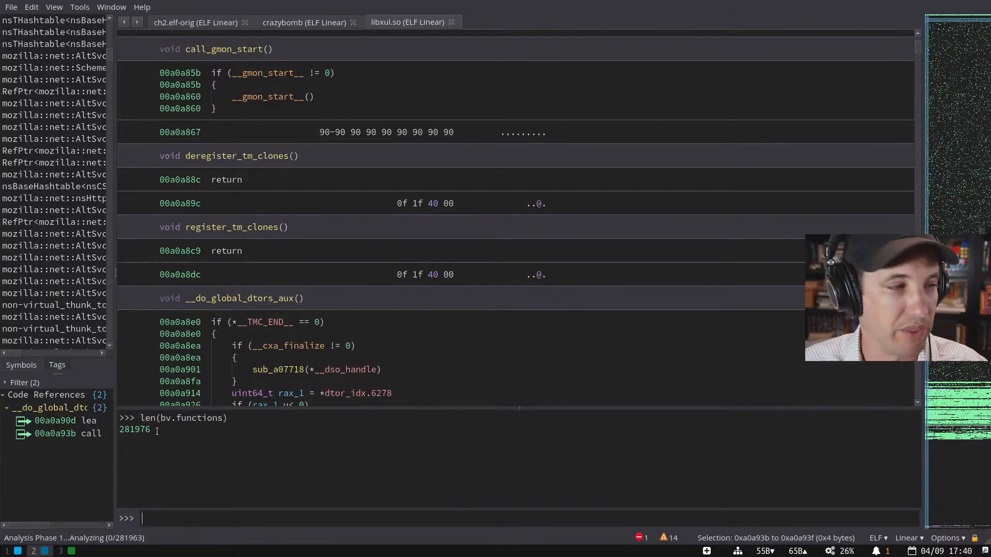
# - Select the 281976 function count output and widen the Symbols list to show full C++ names
pyautogui.moveTo(155, 430); pyautogui.dragTo(118, 429)
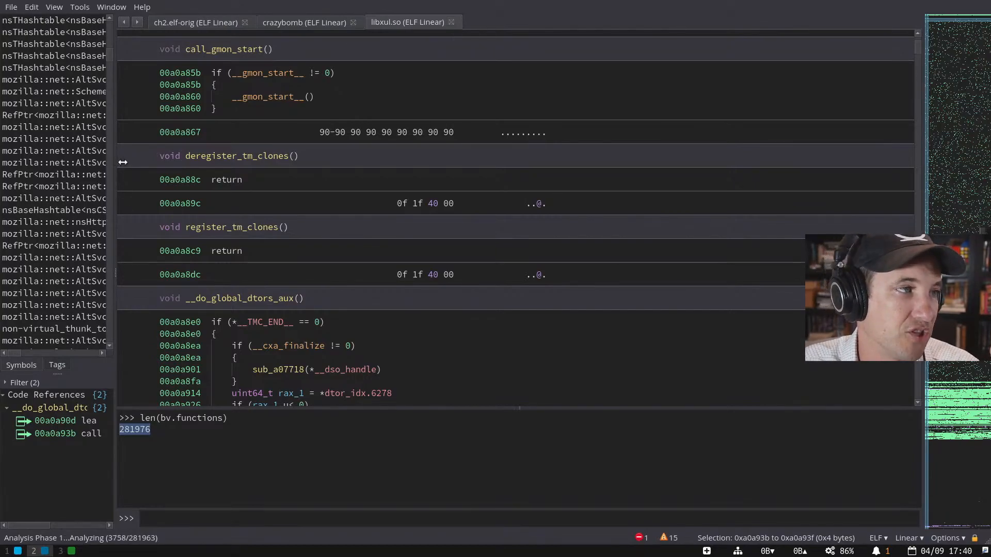
pyautogui.moveTo(115, 163); pyautogui.dragTo(247, 167)
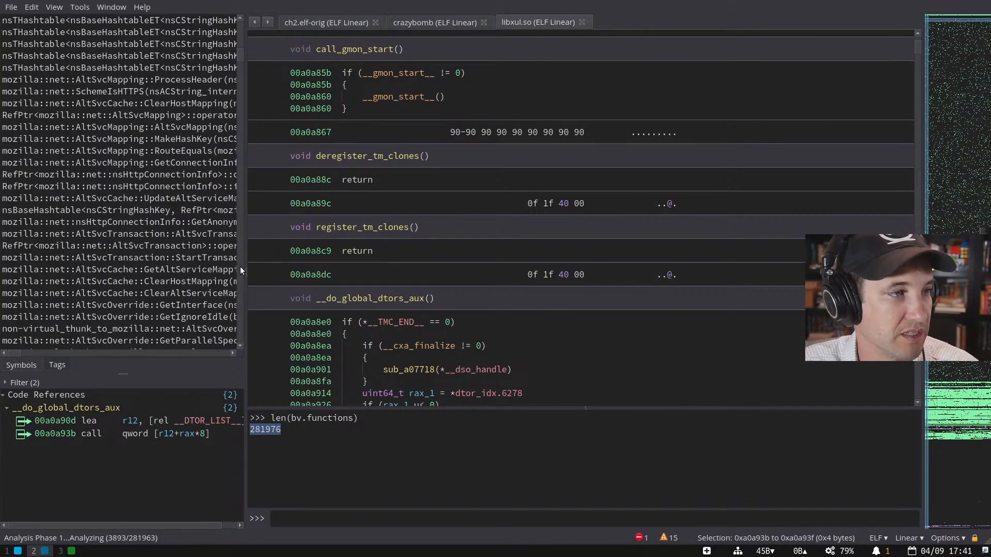
# - Close libxul.so, inspect cross-references of crazybomb's noreturn line at 000013d4, and start a New Tab
pyautogui.click(582, 22)
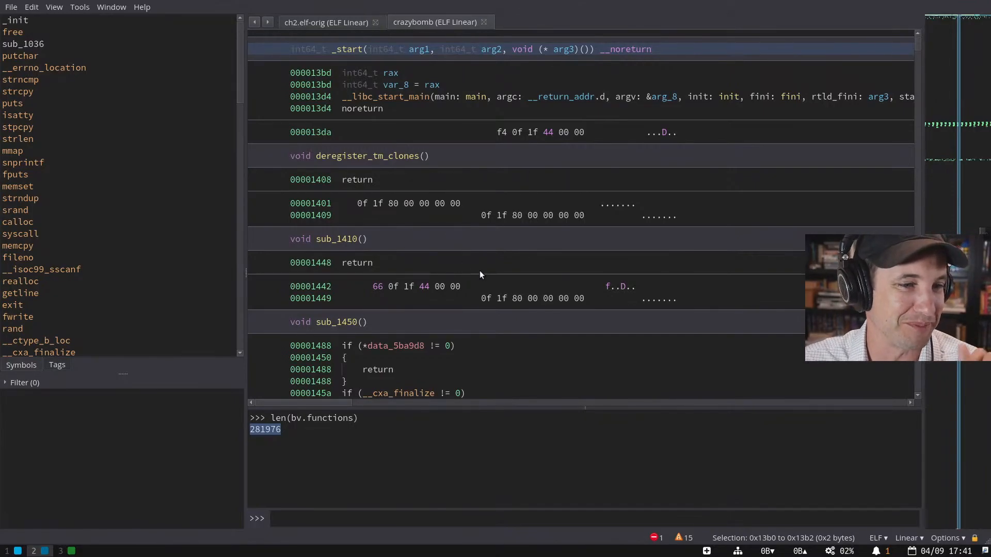
pyautogui.click(373, 109)
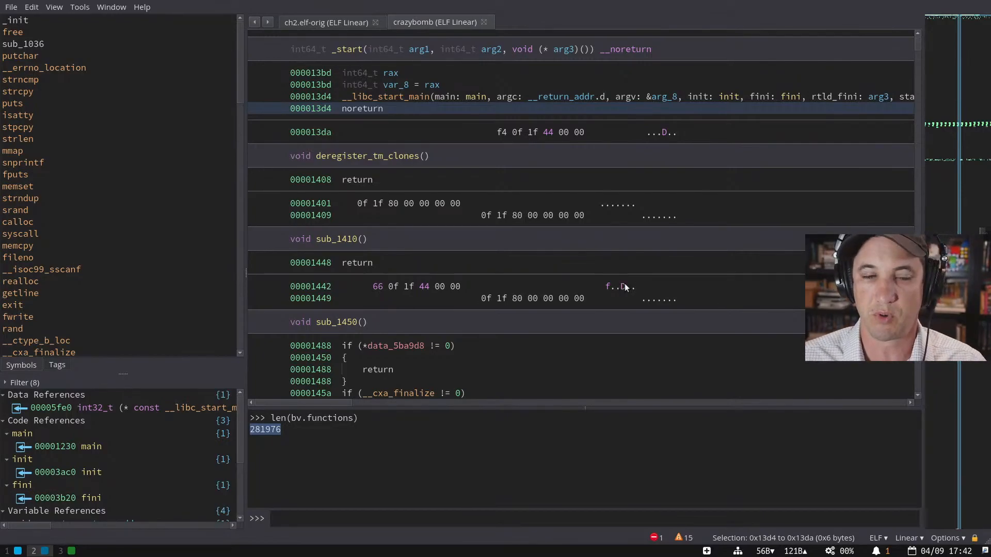
pyautogui.doubleClick(506, 21)
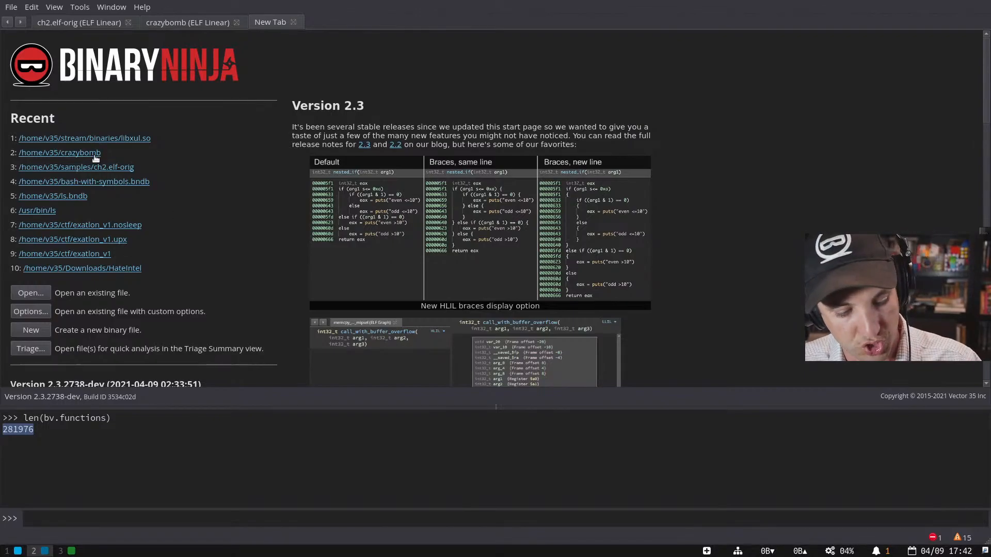
# - Reopen the recent crazybomb entry with Open with Options, showing x86_64 load options at image base 0x0
pyautogui.hotkey('ctrl', 'o')
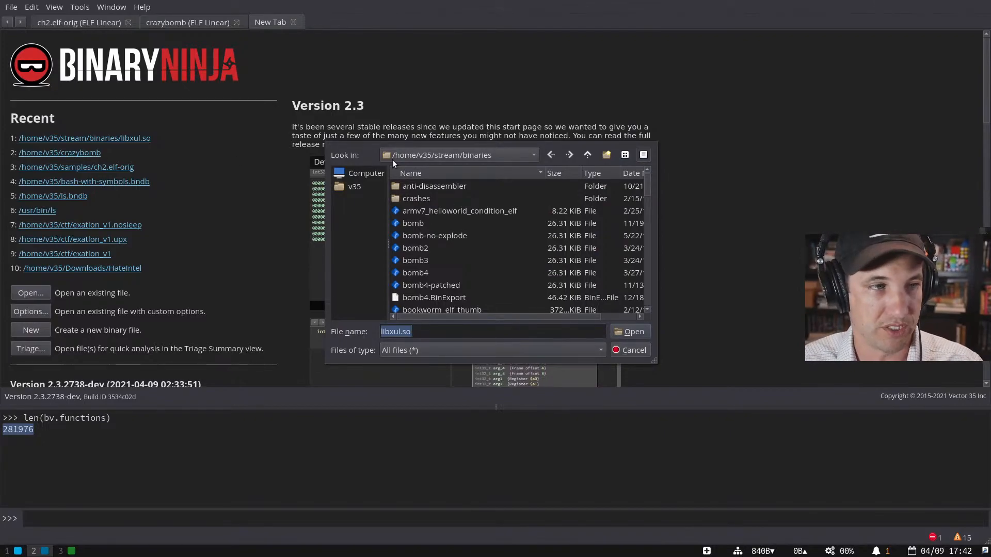
pyautogui.press('Escape')
pyautogui.click(19, 6)
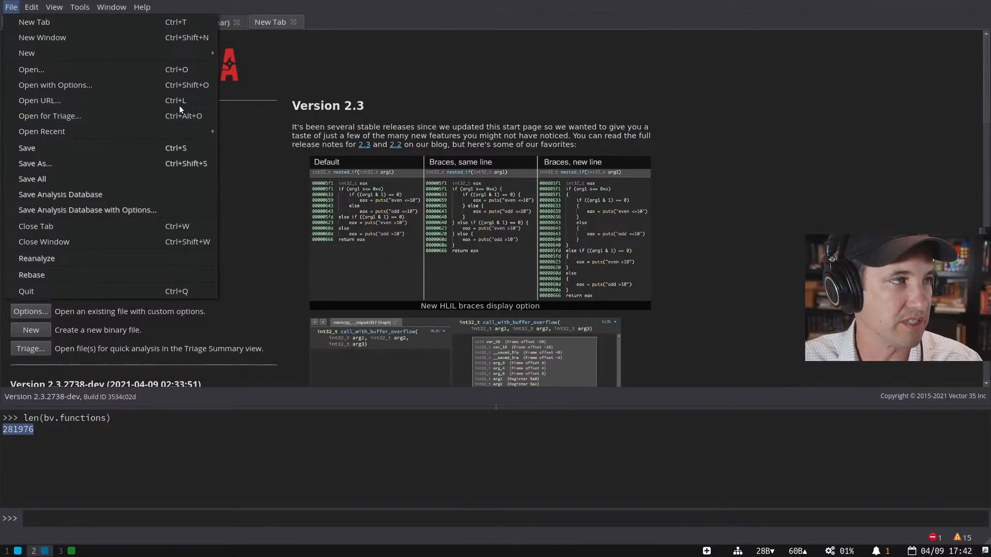
pyautogui.click(341, 107)
pyautogui.click(11, 7)
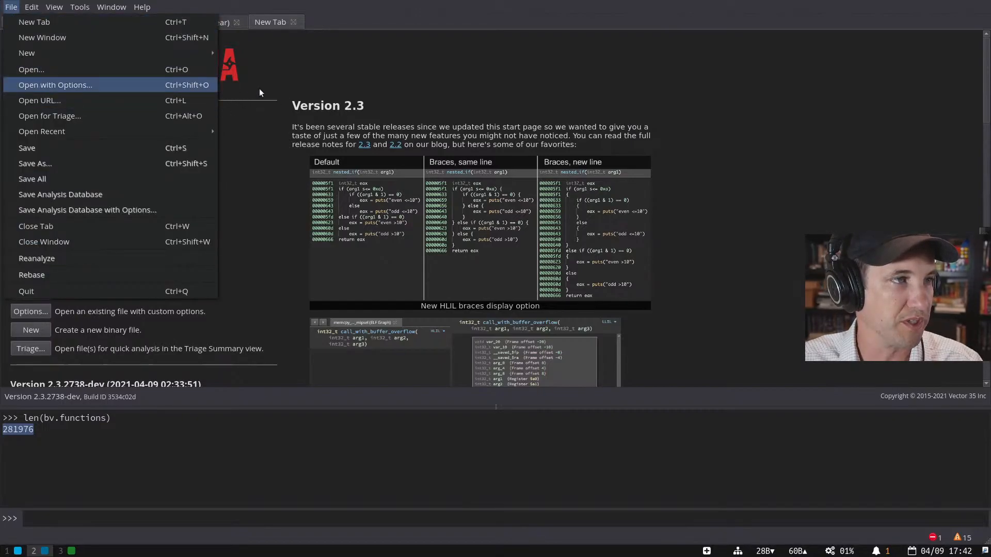
pyautogui.click(395, 109)
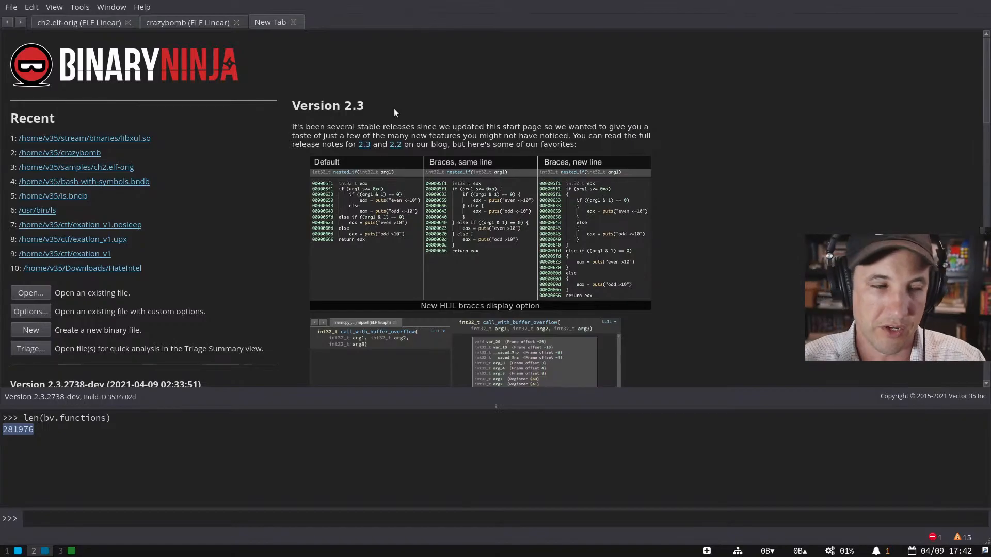
pyautogui.click(86, 153)
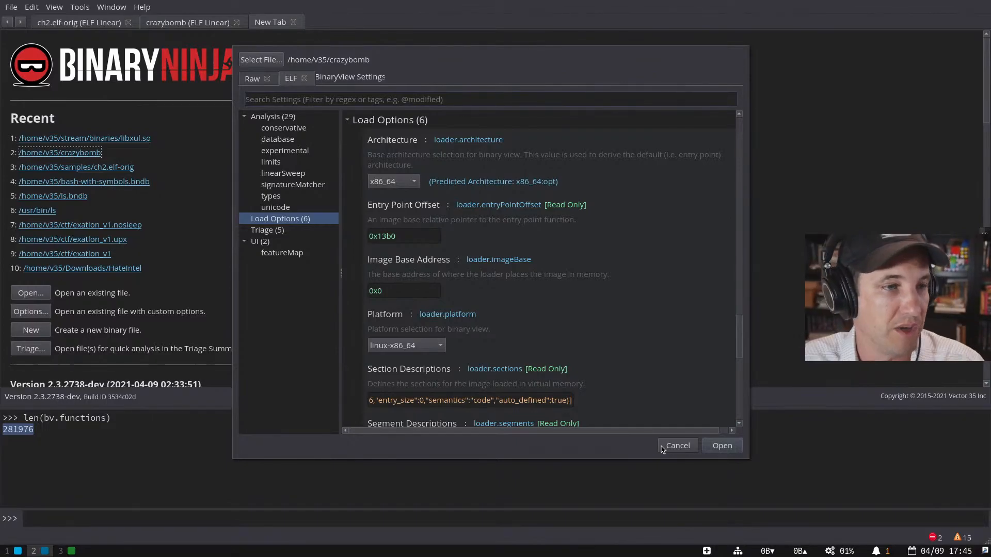
# - Cancel crazybomb's Open with Options dialog after reviewing its Analysis and Load Options
pyautogui.click(678, 444)
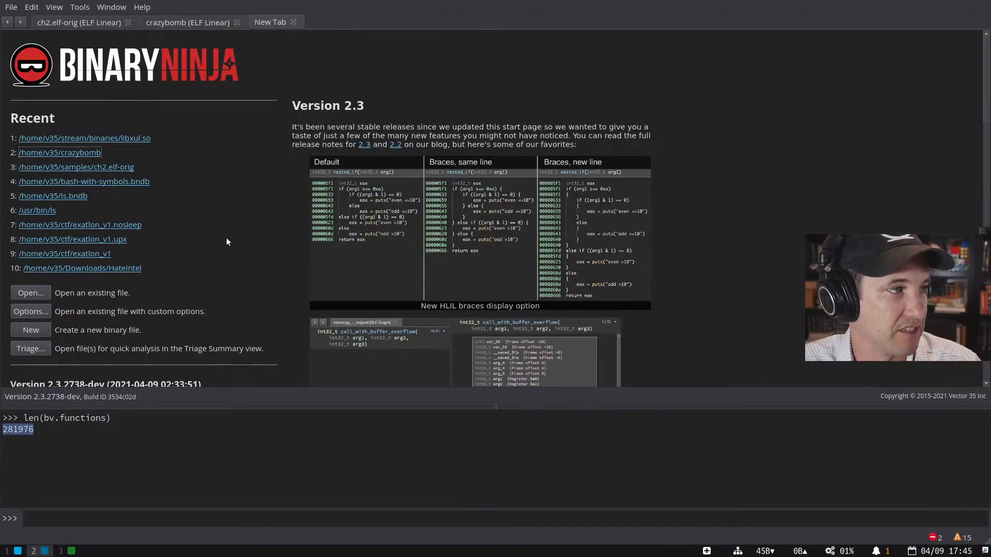
# - Close the start page and ch2.elf-orig tabs, leaving crazybomb as the only tab
pyautogui.hotkey('ctrl', 'shift', 'Tab')
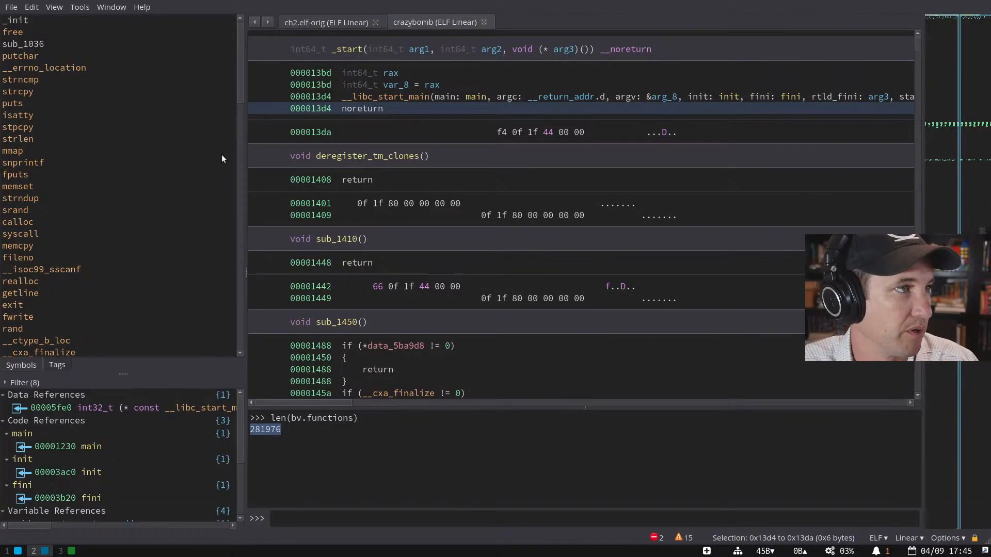
pyautogui.hotkey('ctrl', 'w')
pyautogui.hotkey('ctrl', 'Tab')
pyautogui.hotkey('ctrl', 'w')
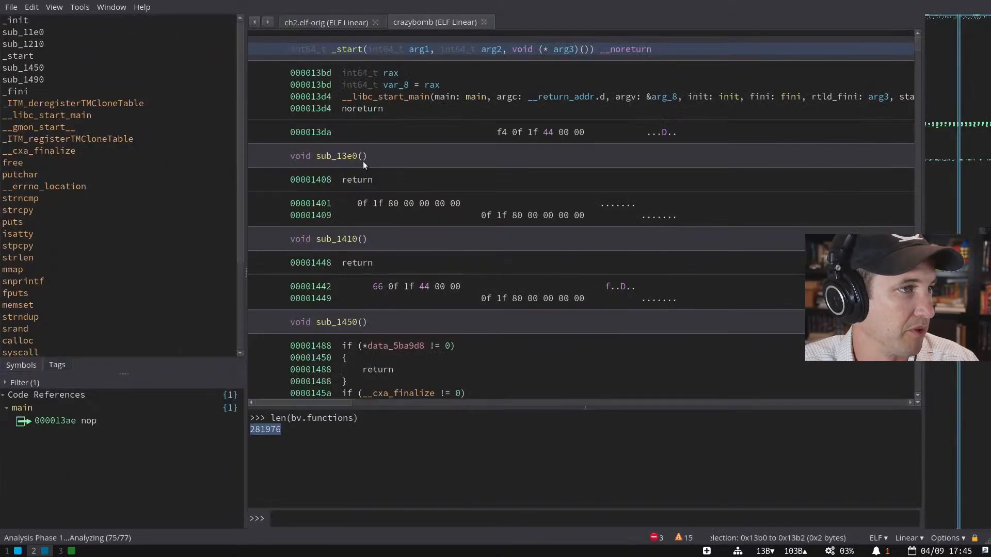
pyautogui.hotkey('ctrl', 'w')
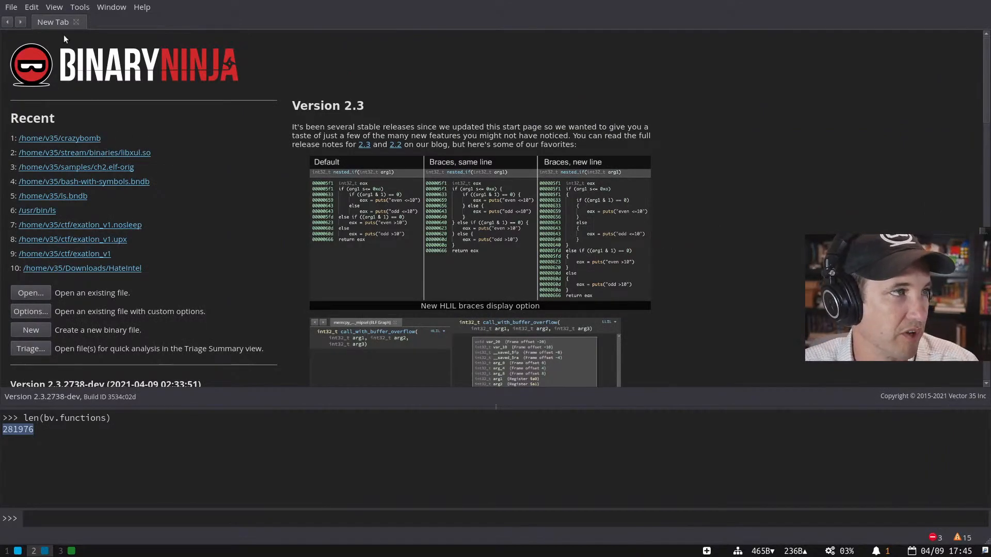
pyautogui.hotkey('ctrl', 'w')
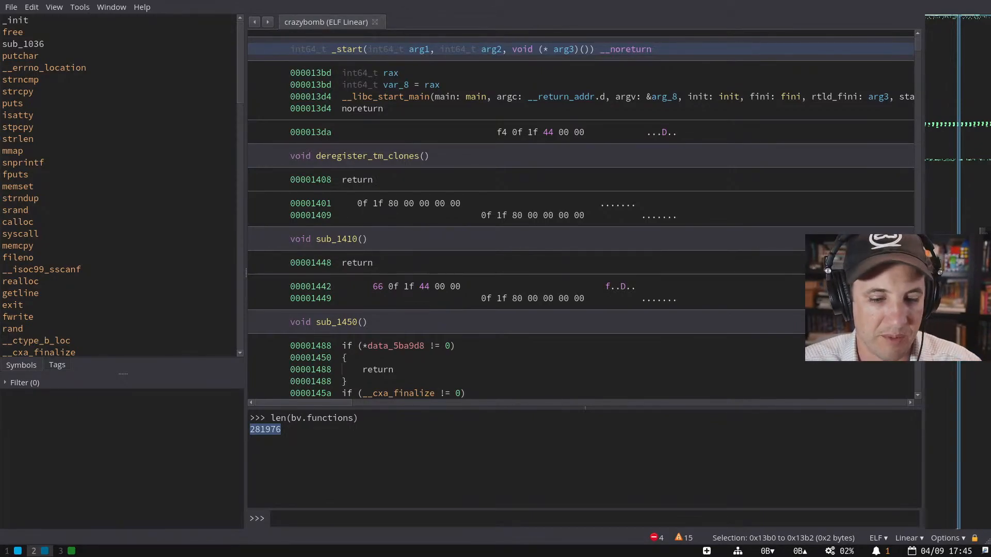
# - Switch between the terminal and Binary Ninja workspaces
pyautogui.press('super+1')
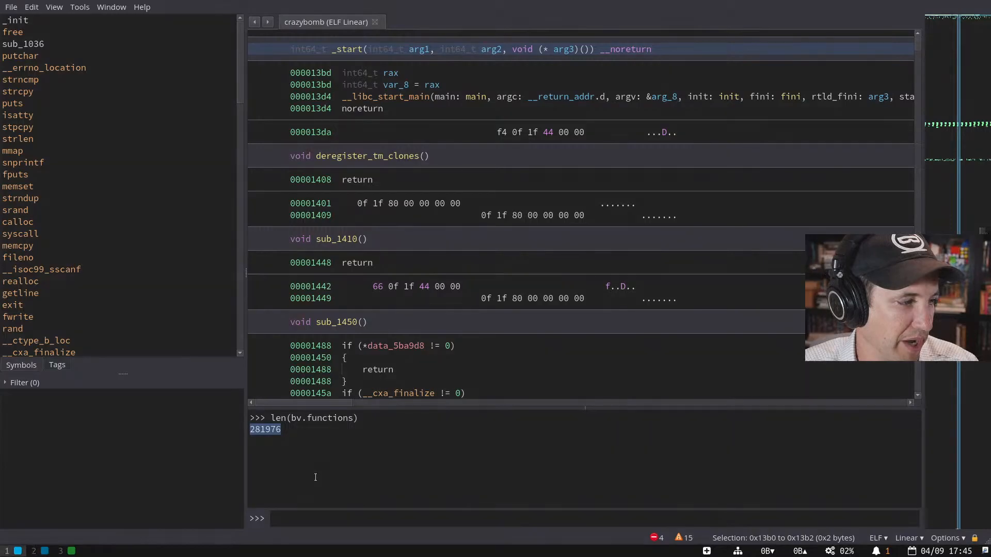
pyautogui.press('super+2')
pyautogui.press('super+1')
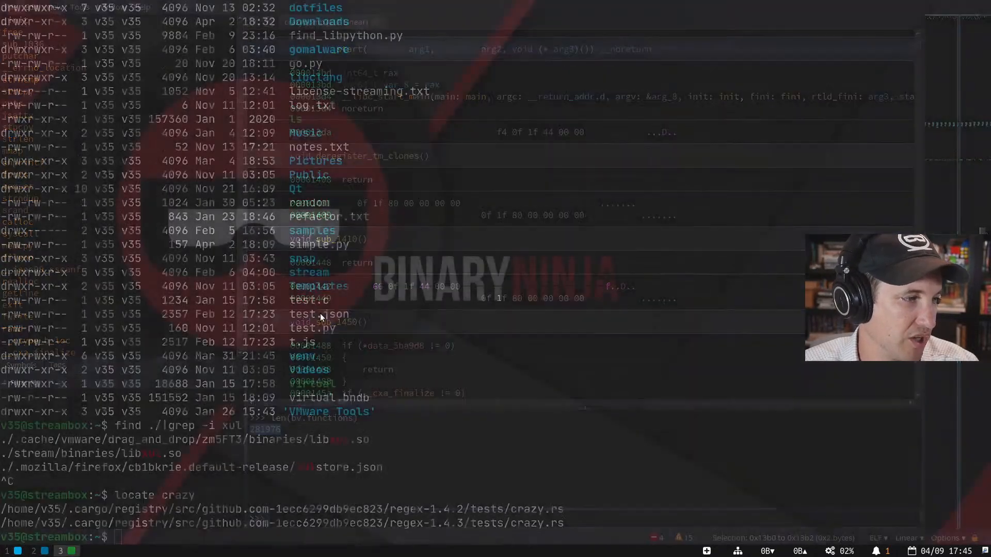
# - Open binaryninja:///bin/ls in a new Firefox tab, always handing such links to Binary Ninja
pyautogui.press('super+3')
pyautogui.hotkey('ctrl', 't')
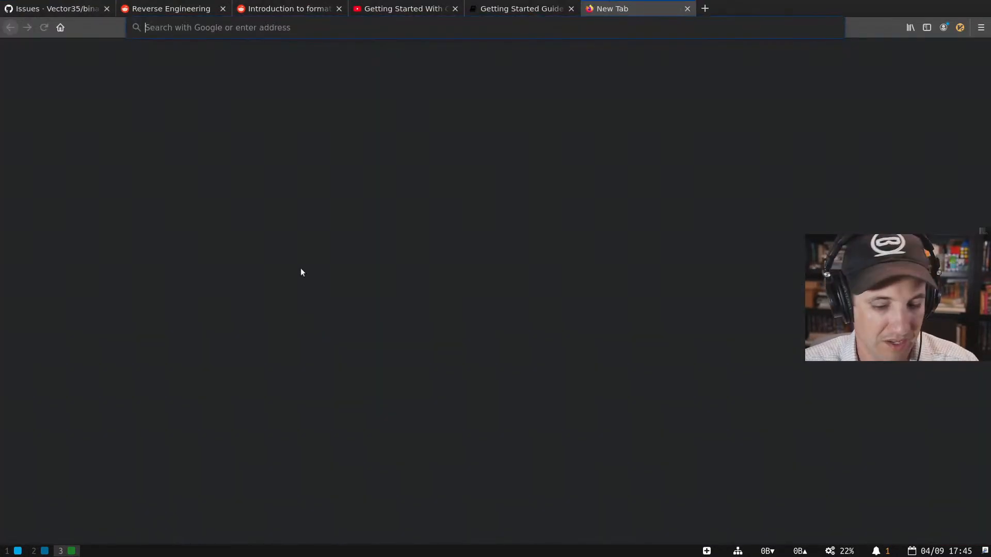
pyautogui.write('binaryninja')
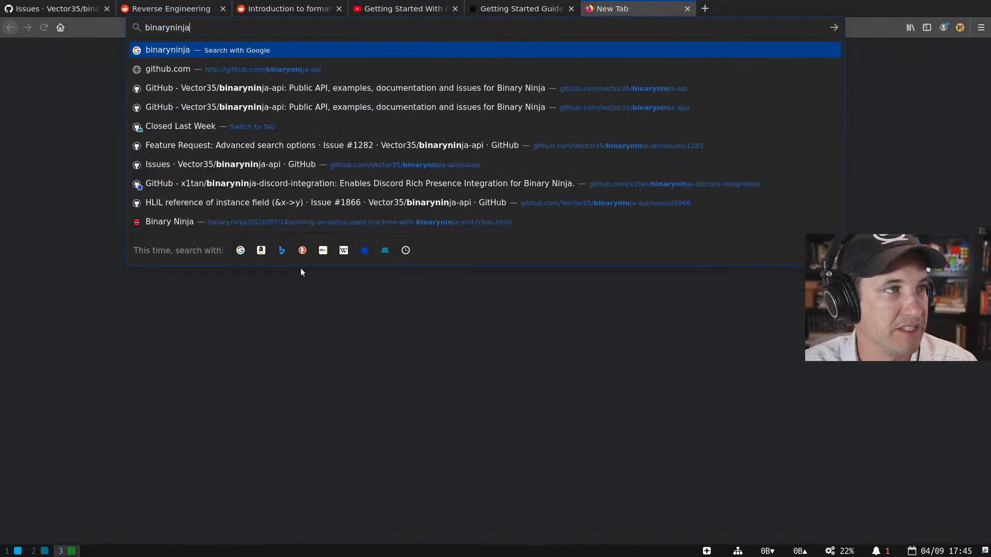
pyautogui.write(':///bin/ls')
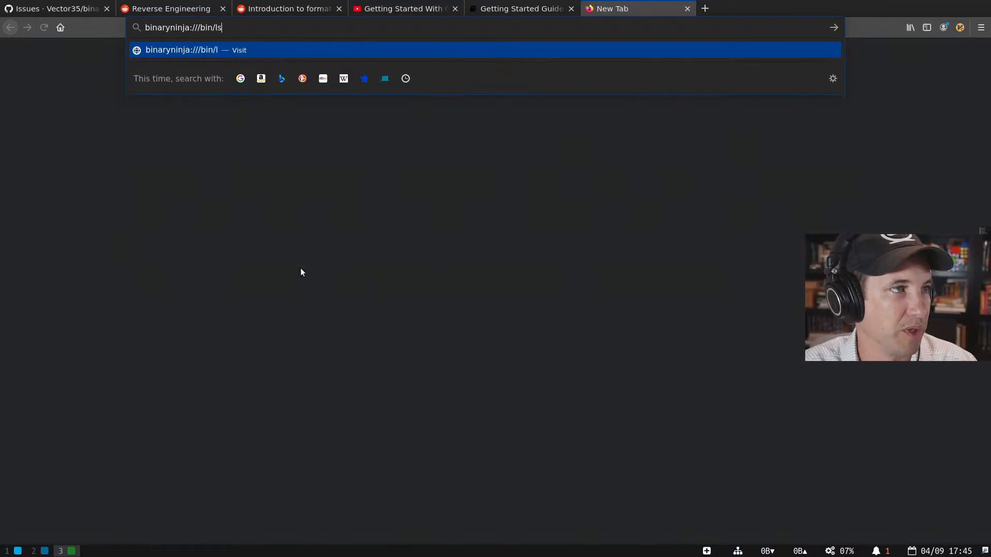
pyautogui.press('Return')
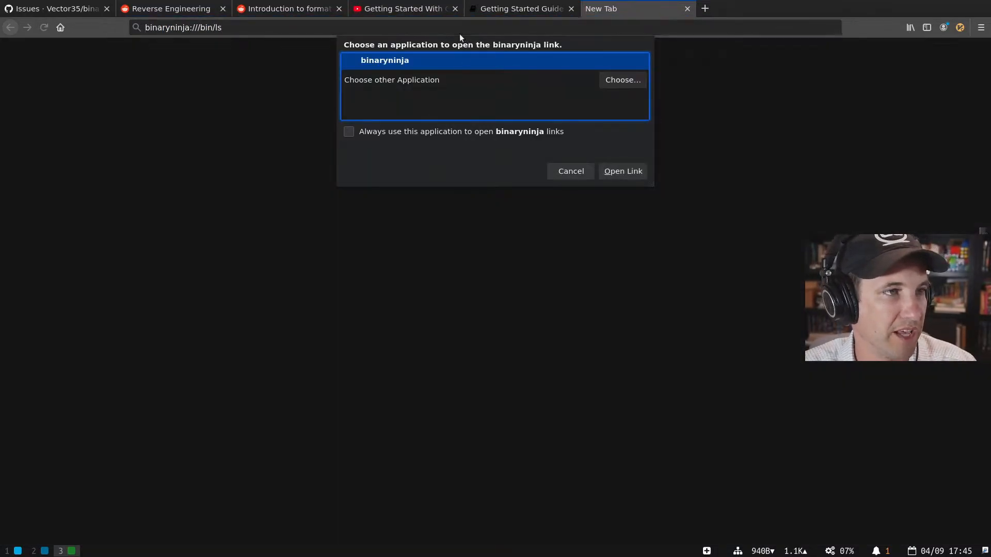
pyautogui.click(400, 131)
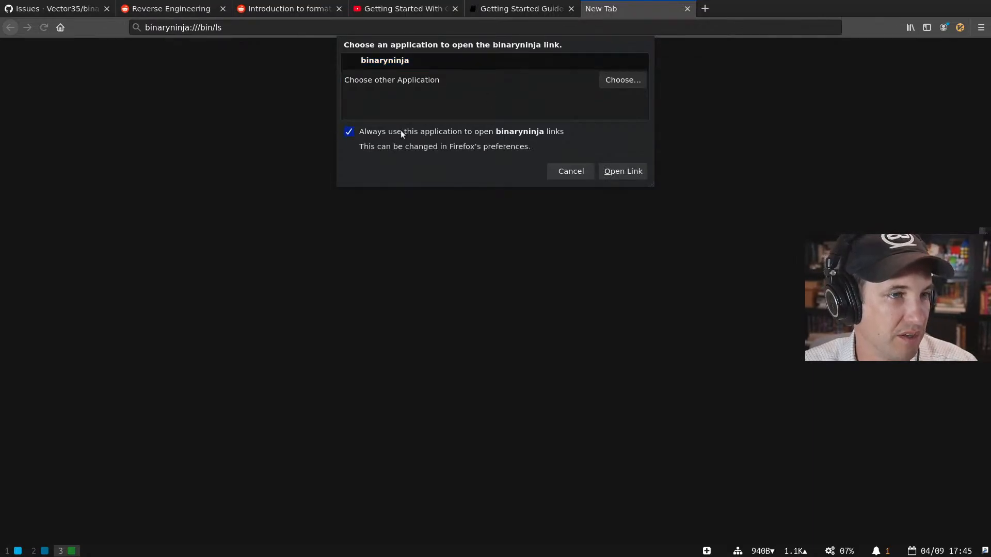
pyautogui.click(605, 169)
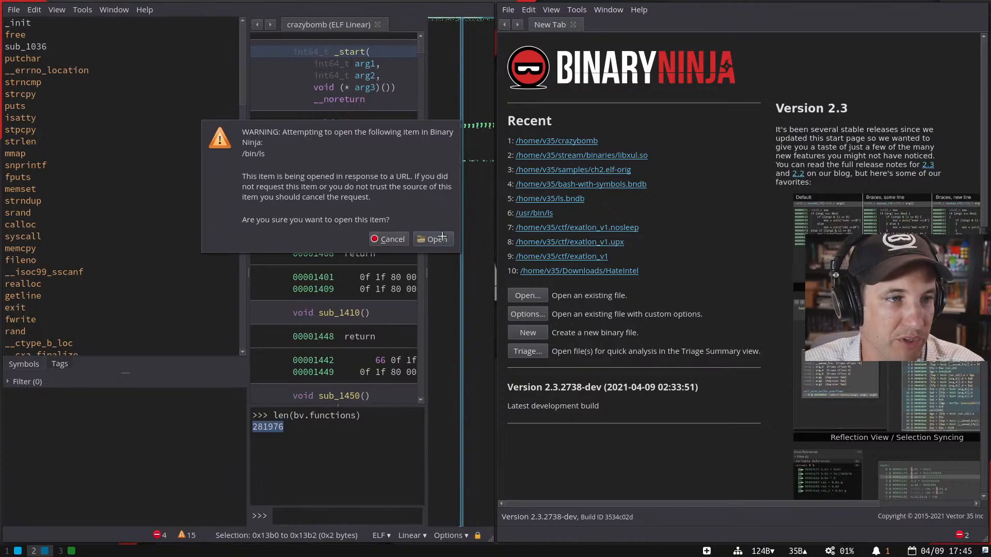
# - Confirm loading /bin/ls in a second window, then load api.binary.ninja in a new Firefox tab
pyautogui.click(436, 239)
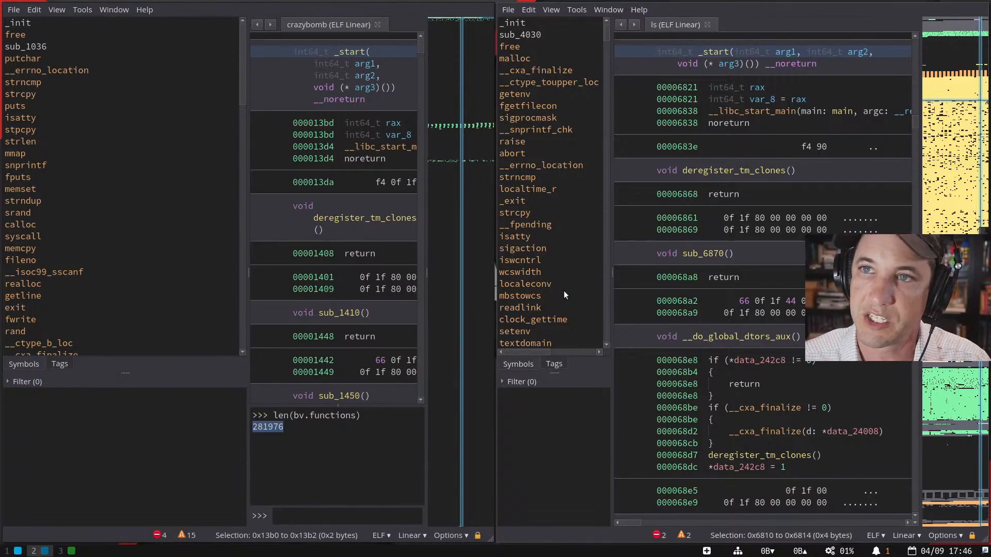
pyautogui.press('super+3')
pyautogui.hotkey('ctrl', 't')
pyautogui.write('api.binary.ninja')
pyautogui.press('Return')
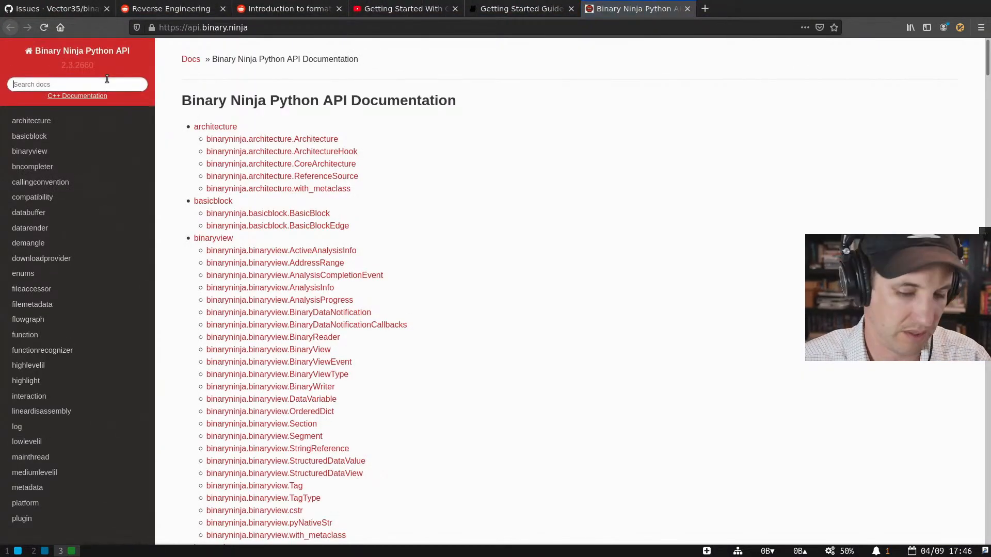
# - Search the Binary Ninja API docs for 'navigate', then for 'url'
pyautogui.click(107, 84)
pyautogui.write('na')
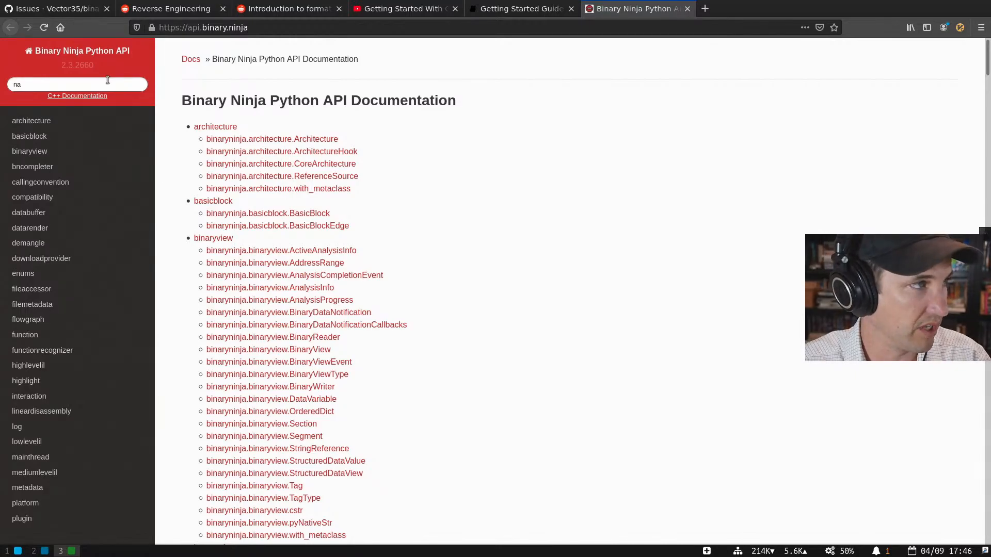
pyautogui.write('vigate')
pyautogui.press('Return')
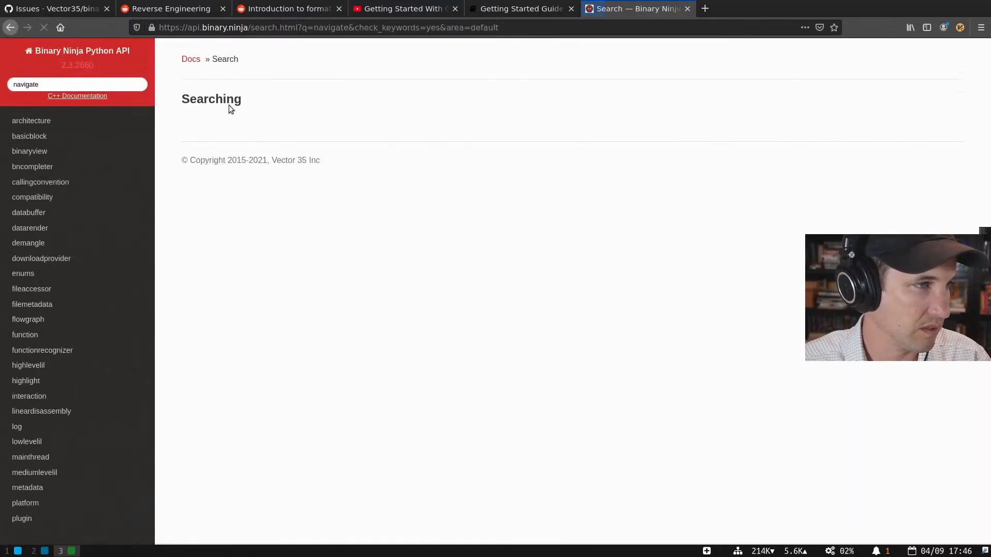
pyautogui.click(324, 161)
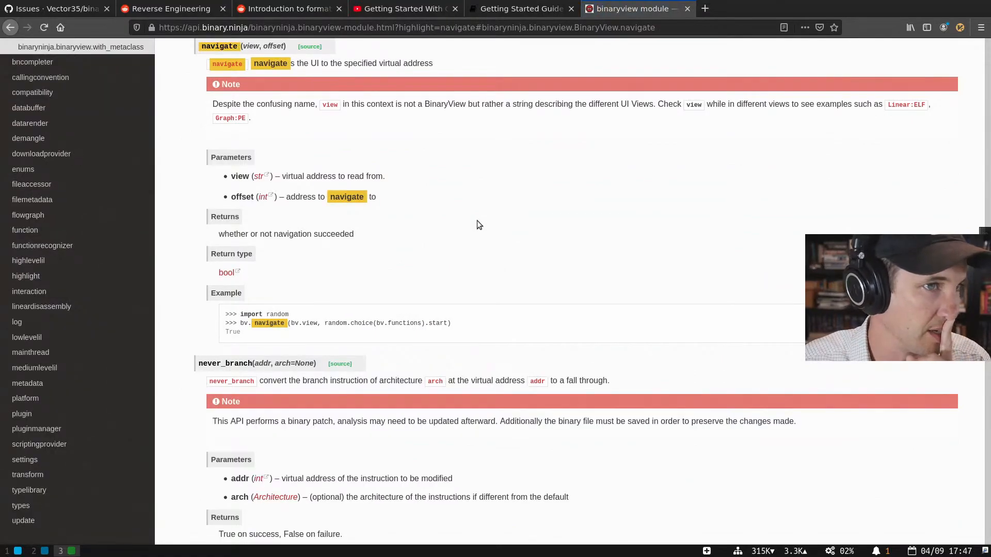
pyautogui.scroll(1, 477, 221)
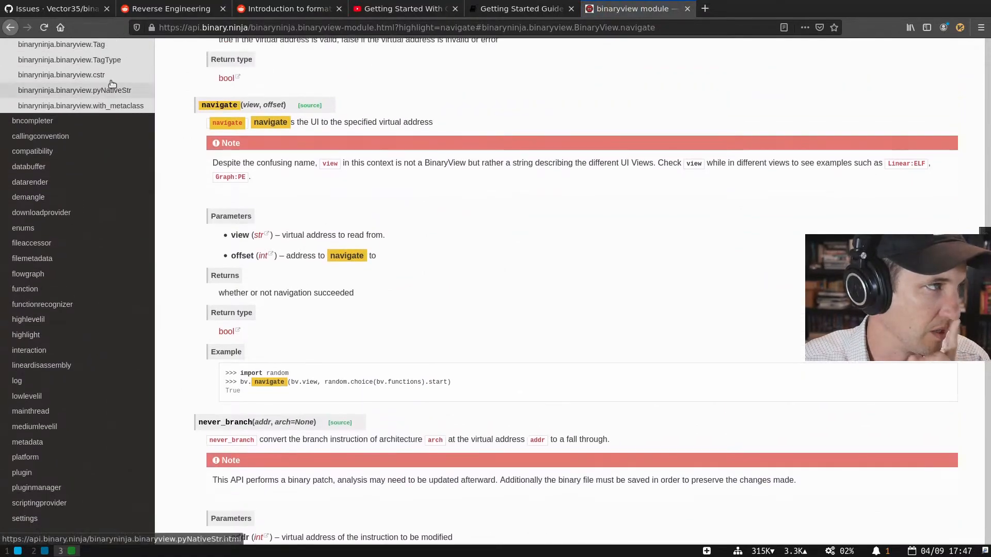
pyautogui.scroll(8, 109, 83)
pyautogui.click(93, 83)
pyautogui.write('url')
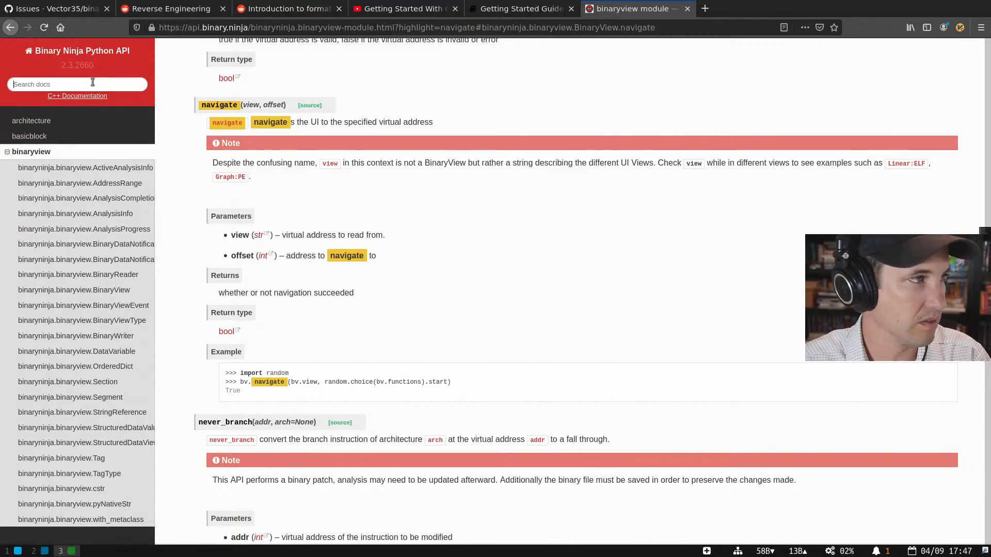
pyautogui.press('Return')
# - Load docs.binary.ninja and find the Getting Started Loading Files section on binaryninja: URLs
pyautogui.hotkey('ctrl', 't')
pyautogui.write('docs.binary.ninja/')
pyautogui.press('Return')
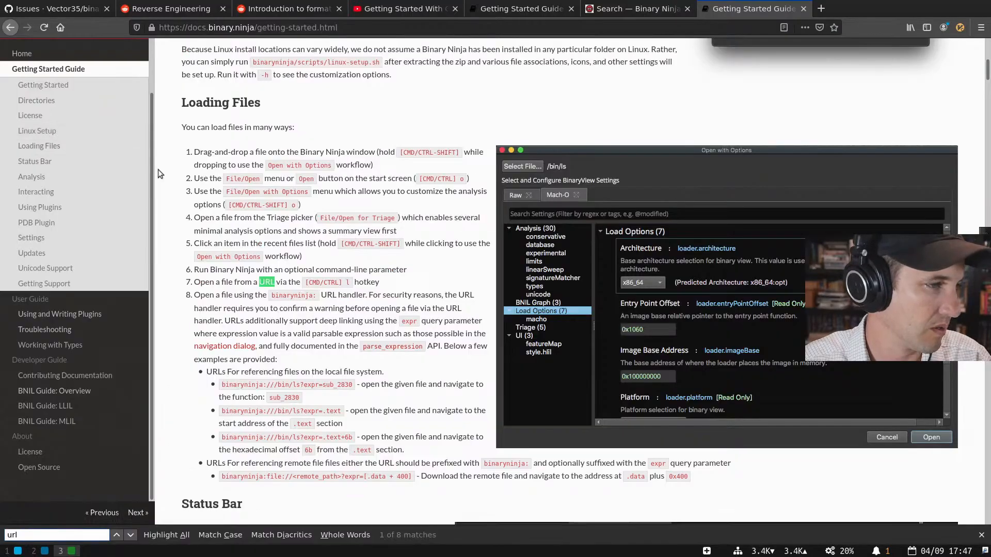
pyautogui.press('Return')
pyautogui.press('Return')
pyautogui.press('Return')
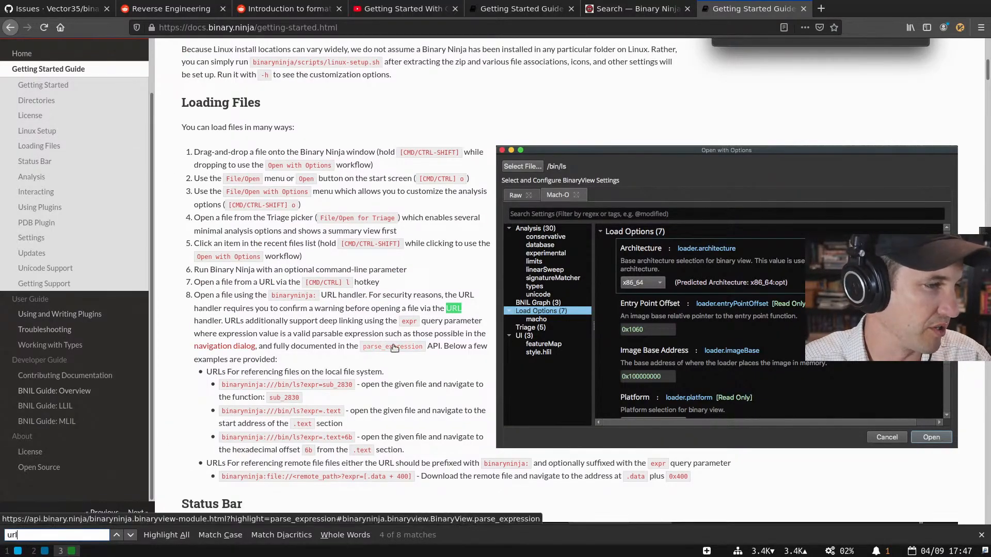
pyautogui.click(297, 321)
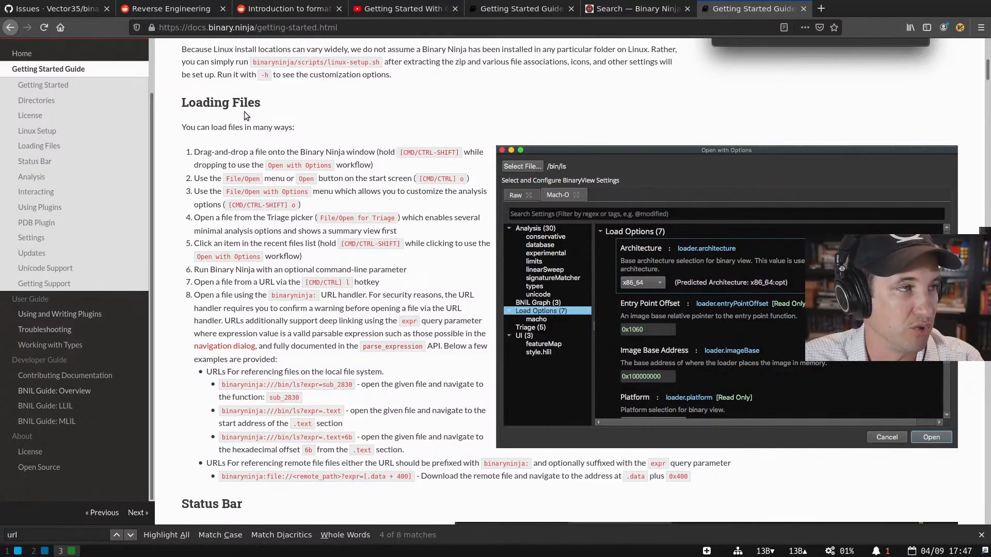
pyautogui.scroll(1, 296, 213)
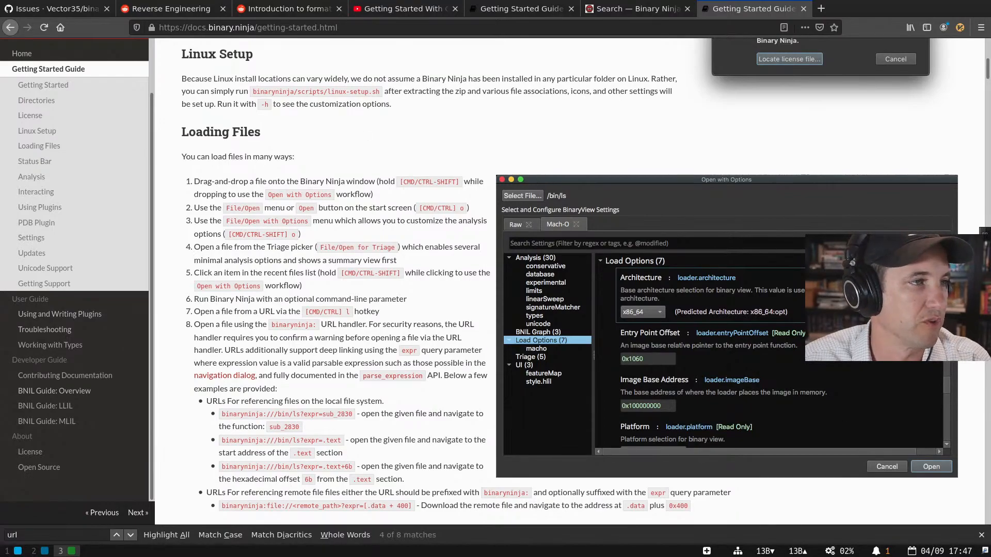
pyautogui.scroll(-1, 359, 277)
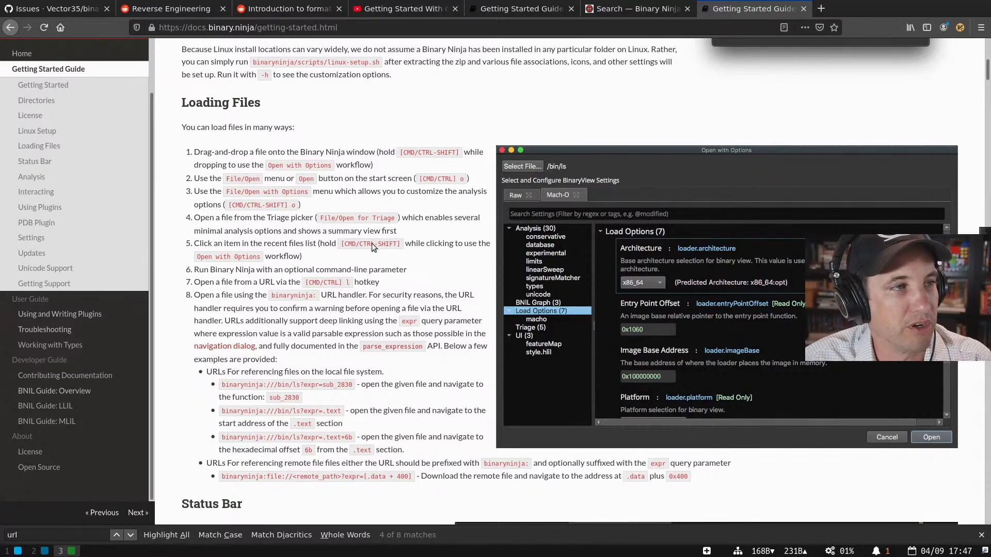
pyautogui.scroll(15, 370, 252)
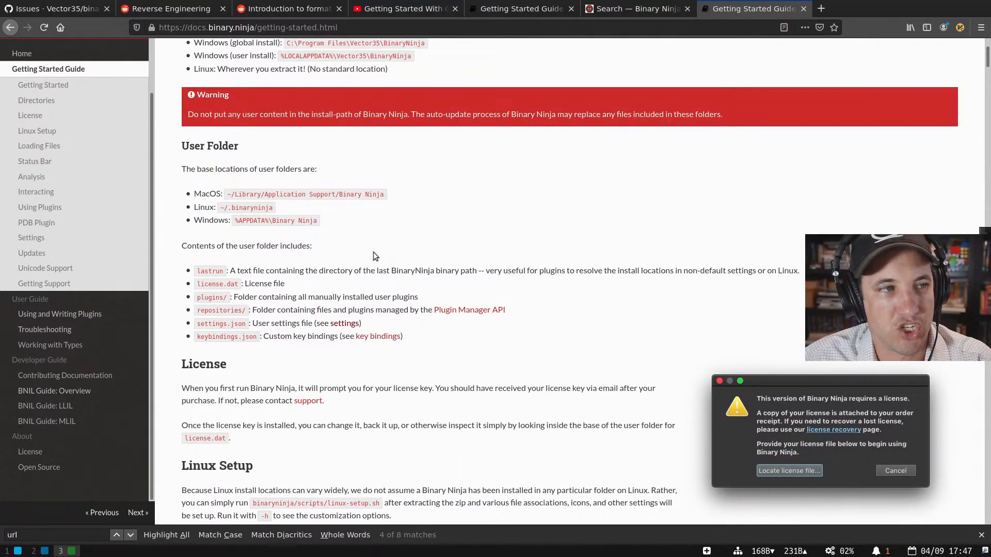
pyautogui.scroll(8, 373, 252)
pyautogui.scroll(-20, 374, 250)
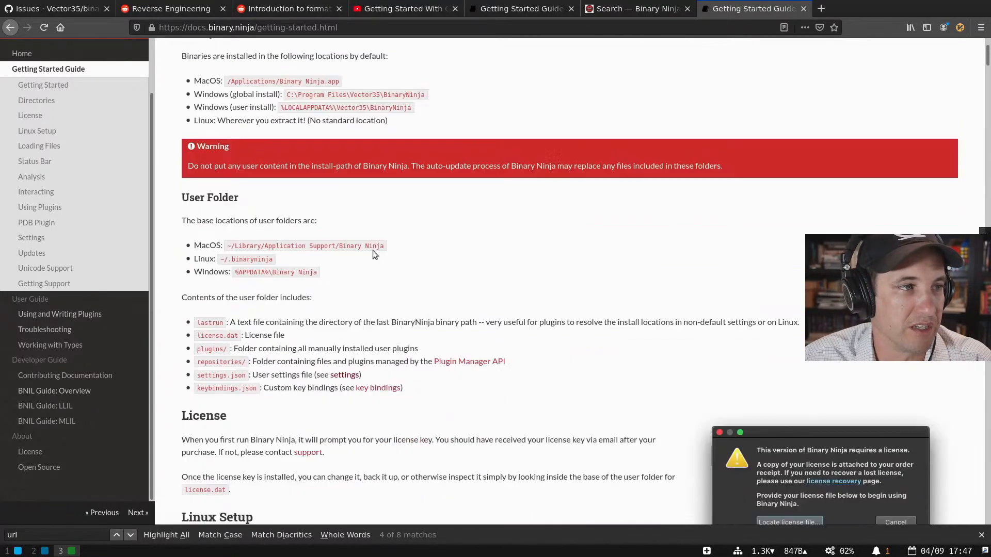
pyautogui.scroll(-20, 373, 252)
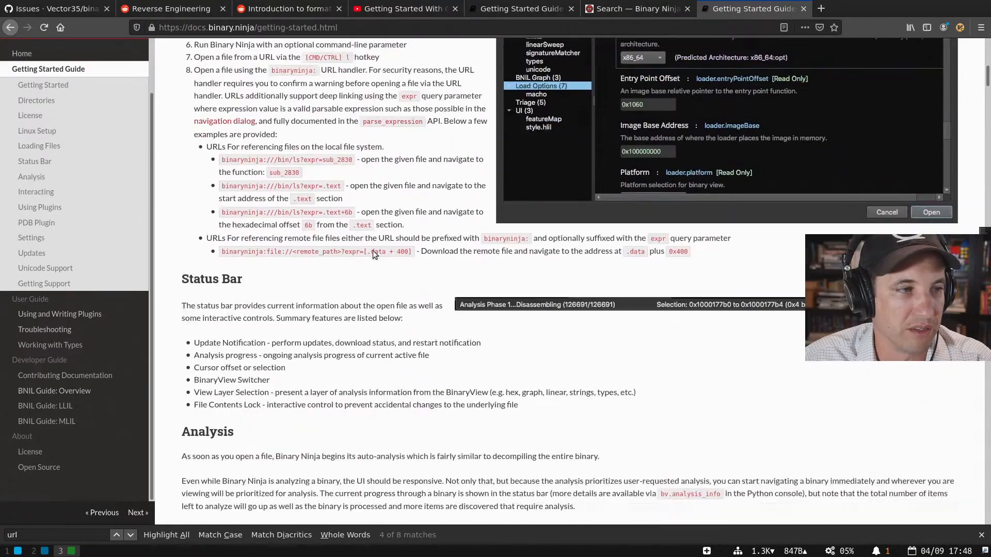
pyautogui.scroll(-20, 273, 266)
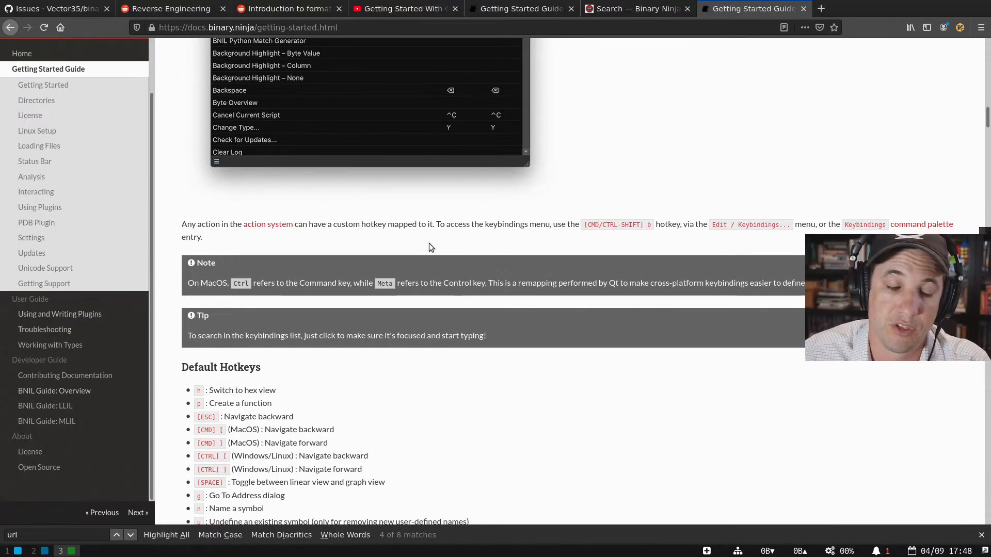
pyautogui.scroll(15, 429, 289)
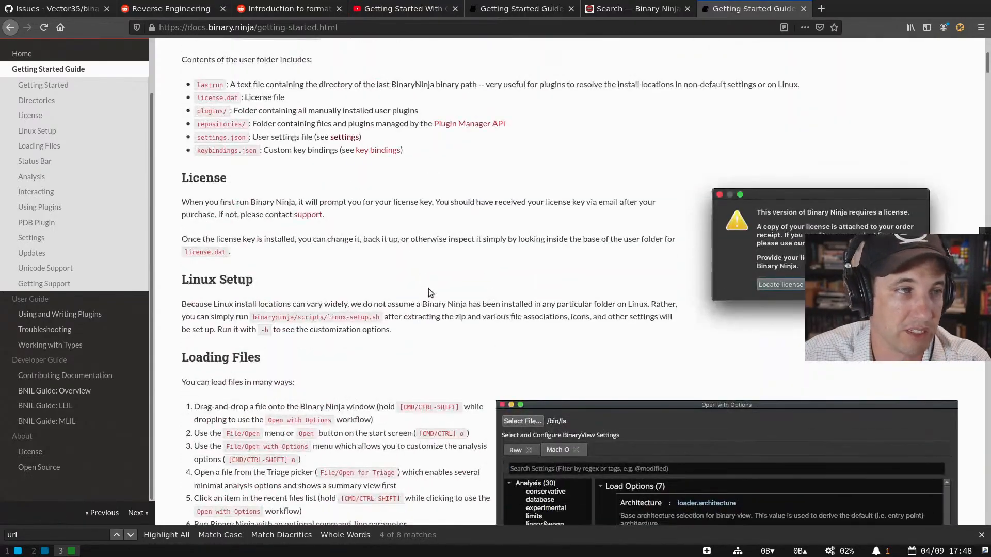
pyautogui.scroll(-10, 428, 291)
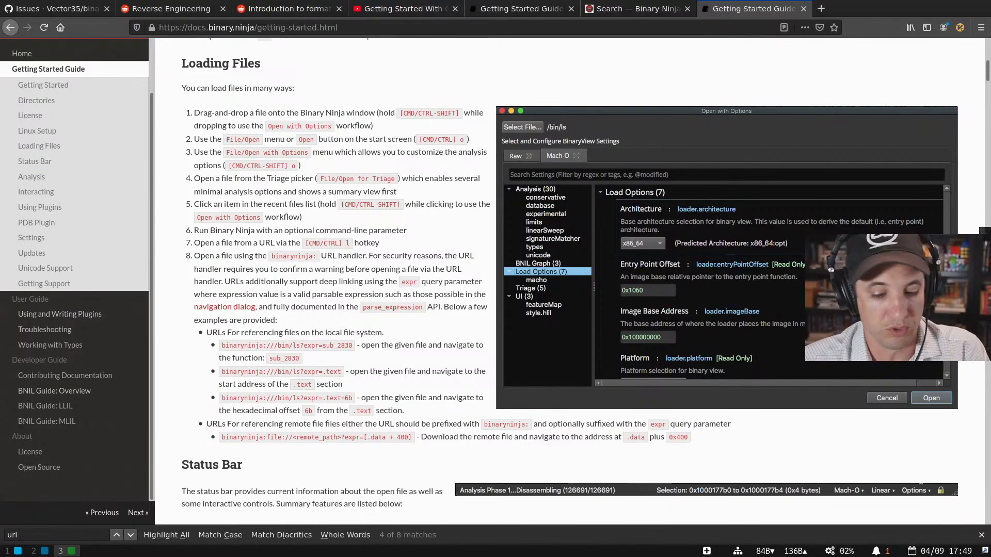
pyautogui.hotkey('ctrl', 't')
# - Load binary.ninja/changelog and scroll through the Stable Branch release notes
pyautogui.write('binary.ninja/')
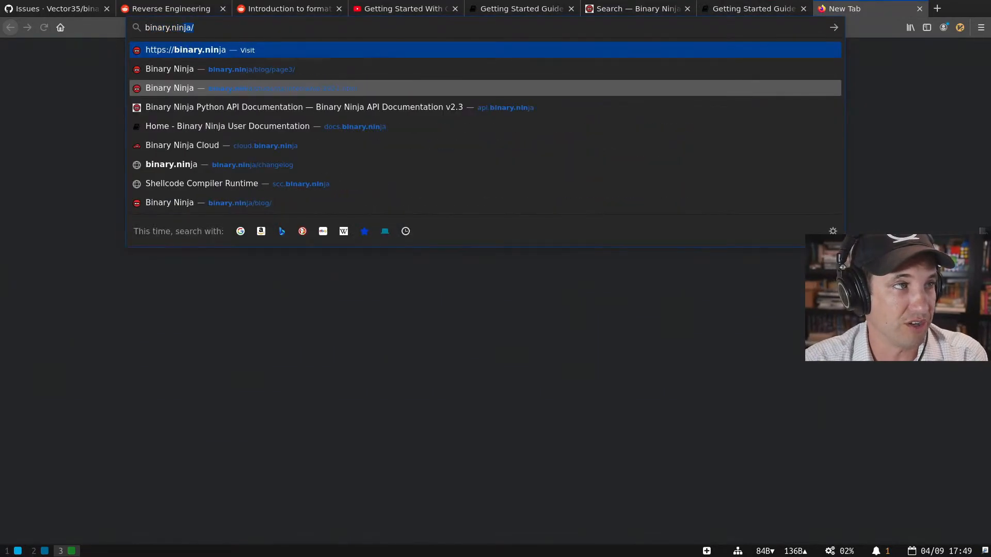
pyautogui.click(330, 99)
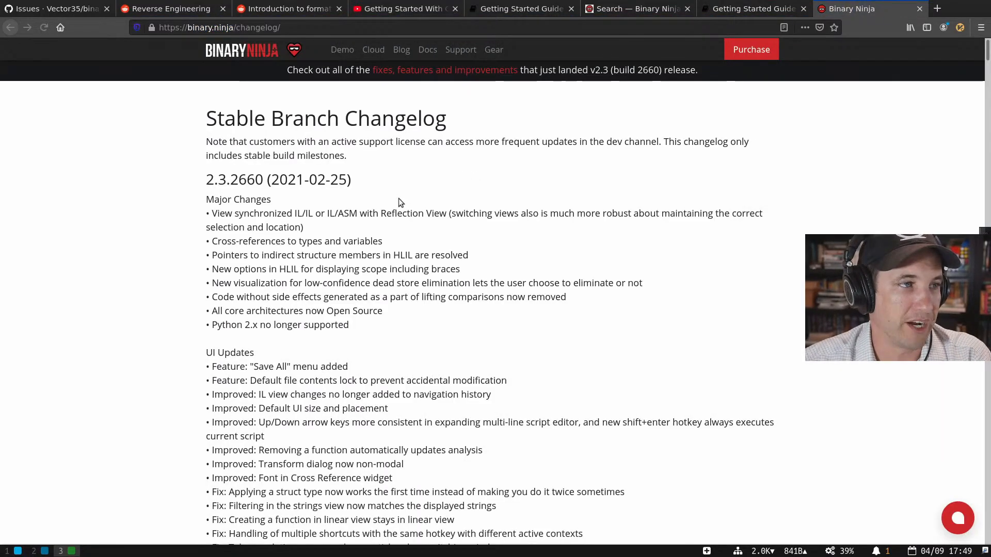
pyautogui.scroll(-3, 392, 198)
pyautogui.scroll(-15, 381, 198)
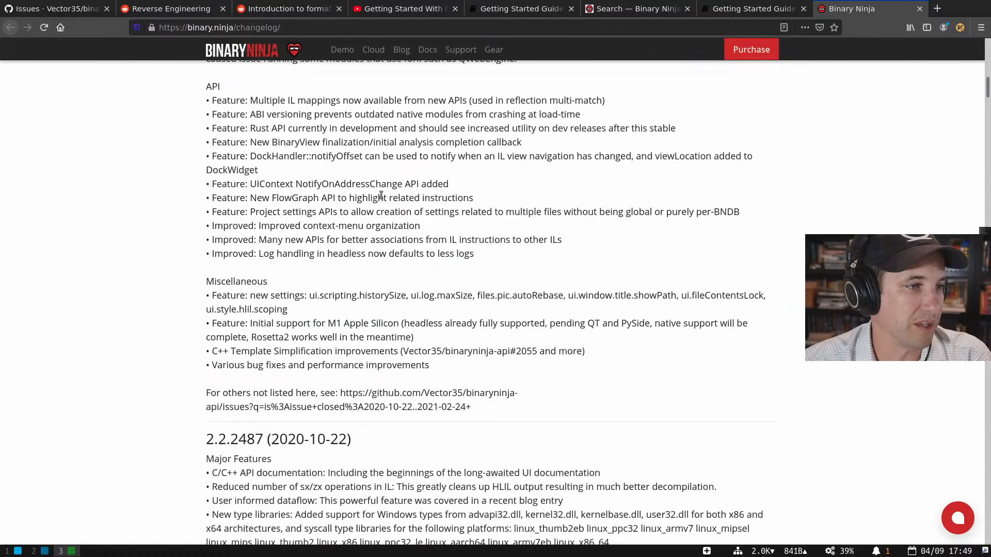
pyautogui.scroll(-20, 379, 194)
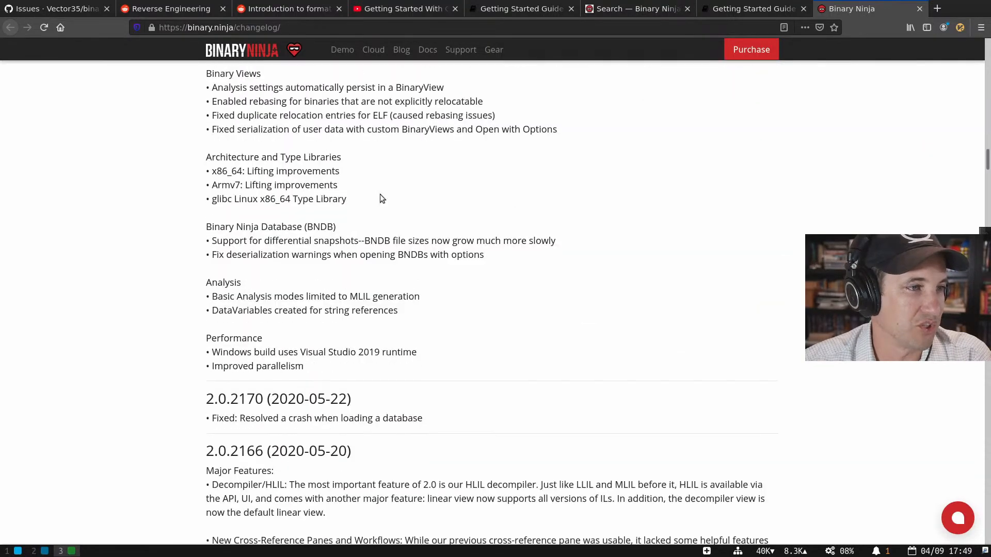
pyautogui.scroll(-15, 380, 194)
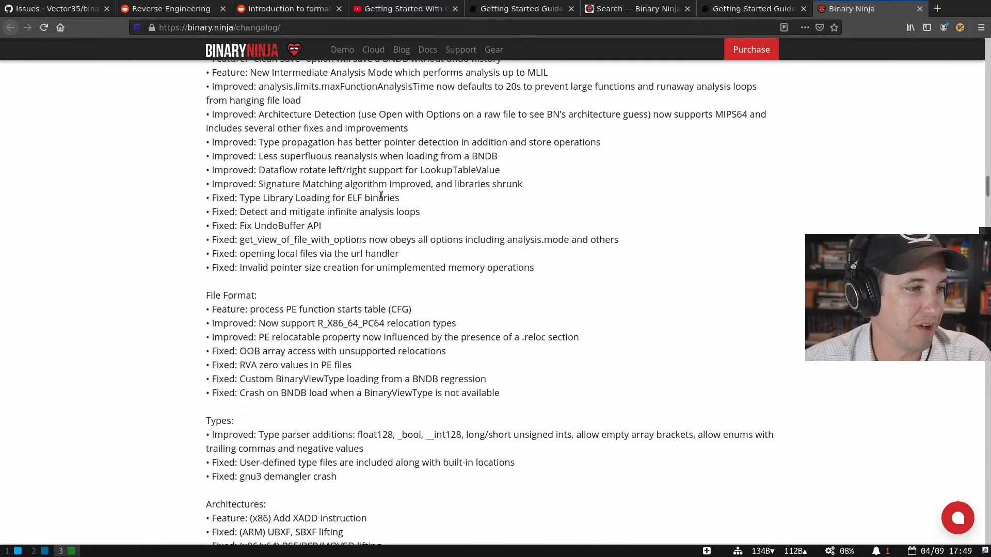
pyautogui.scroll(-15, 380, 194)
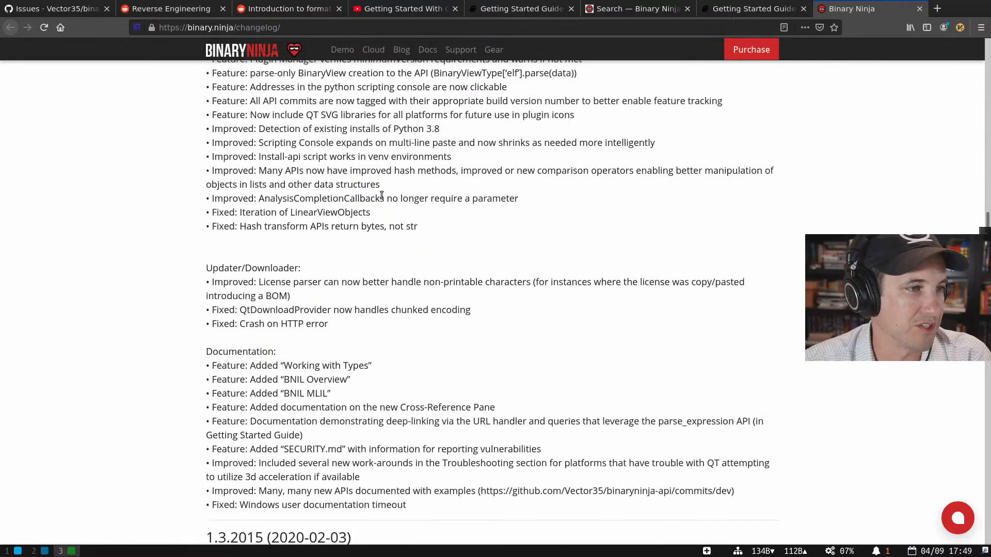
pyautogui.scroll(-3, 381, 195)
pyautogui.scroll(1, 382, 194)
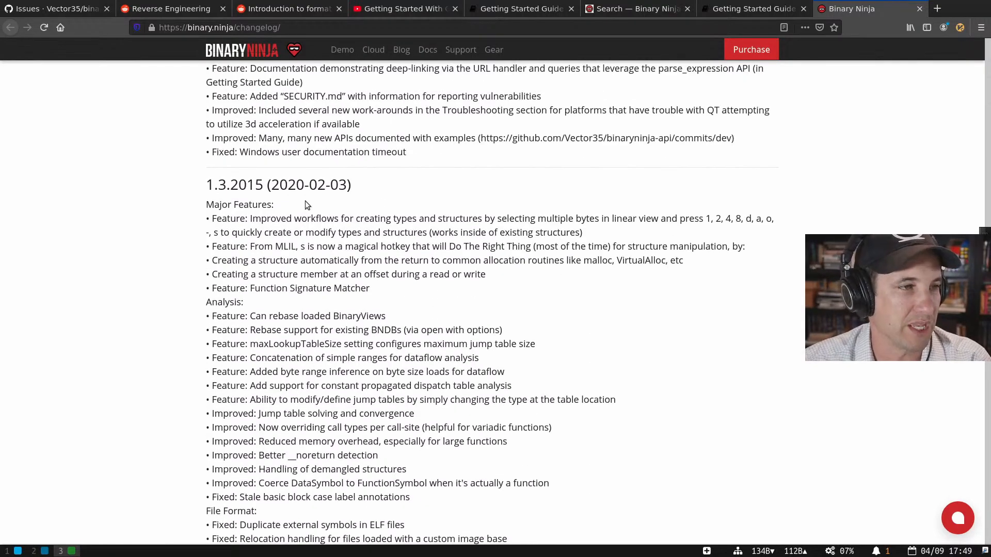
pyautogui.scroll(6, 324, 202)
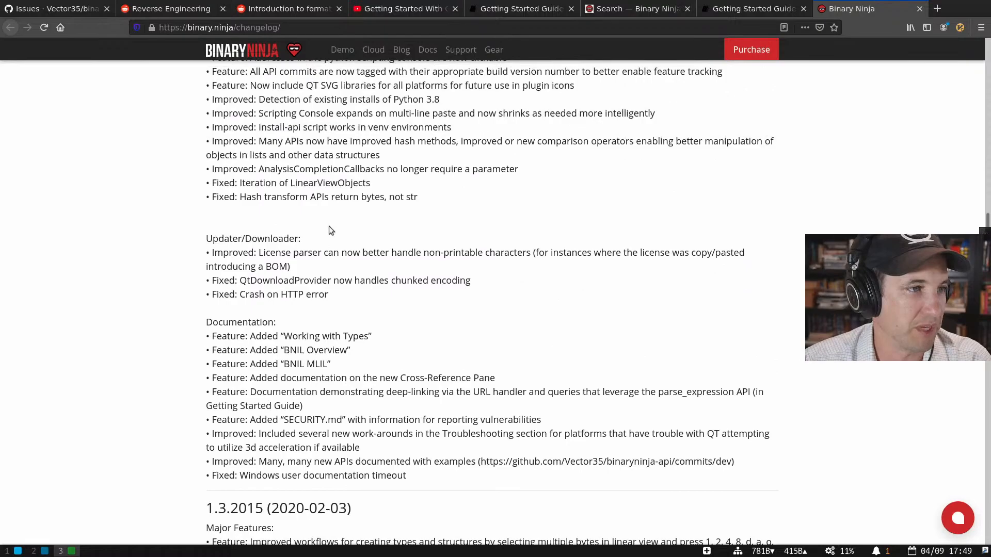
pyautogui.moveTo(402, 391); pyautogui.dragTo(407, 395)
pyautogui.moveTo(427, 461); pyautogui.dragTo(376, 214)
pyautogui.scroll(5, 376, 214)
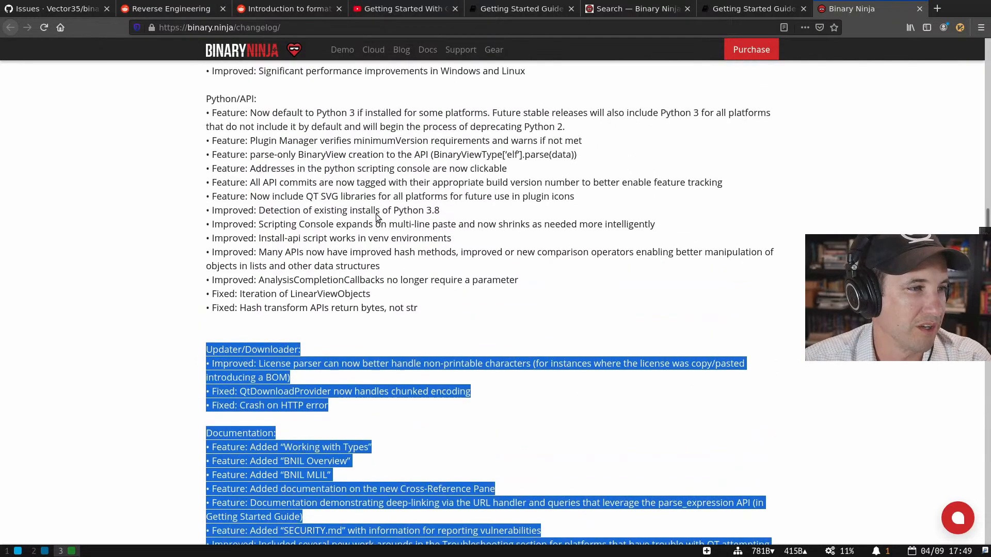
pyautogui.scroll(8, 377, 215)
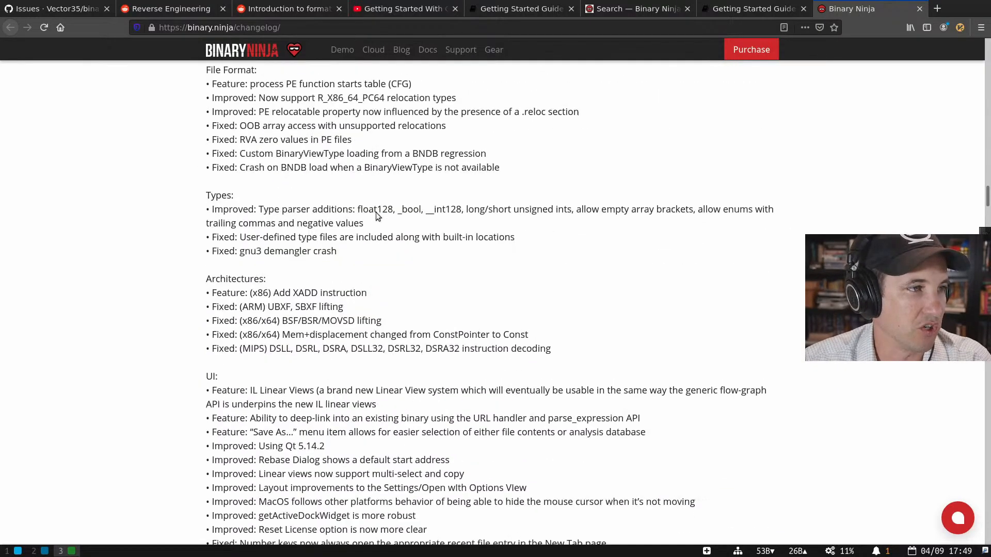
pyautogui.scroll(11, 379, 216)
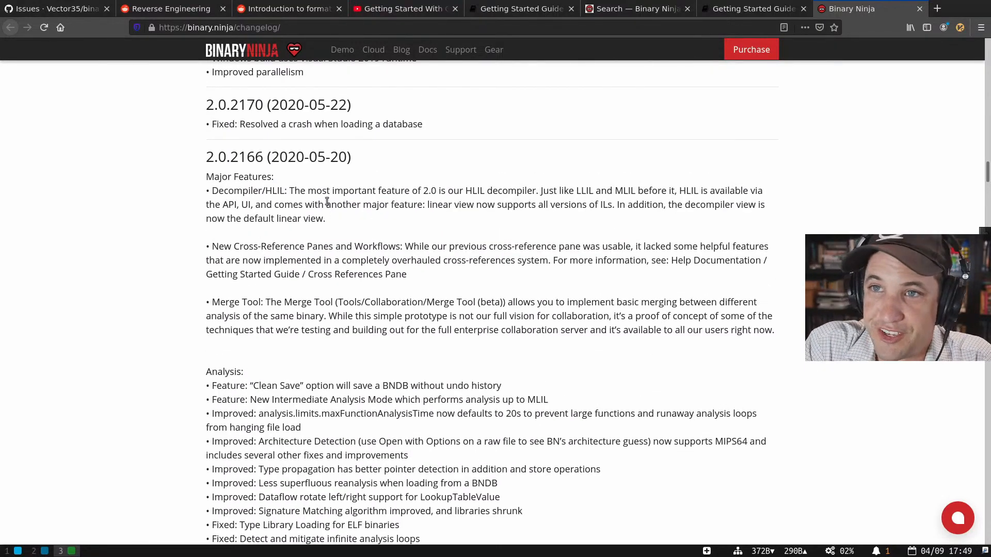
# - Highlight the Cross-Reference Panes, Merge Tool and 2.1.2263 Python 3 default interpreter notes
pyautogui.tripleClick(346, 246)
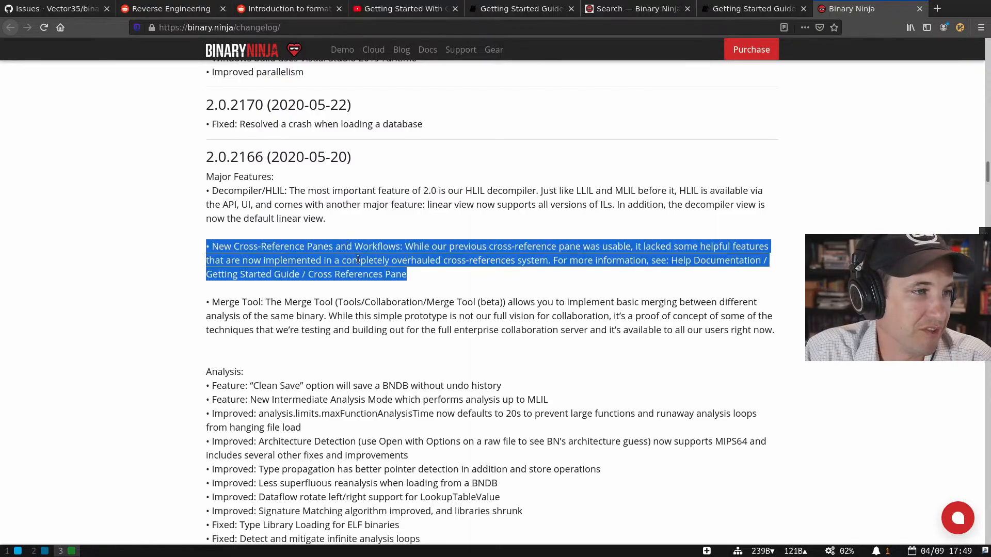
pyautogui.tripleClick(376, 304)
pyautogui.scroll(5, 373, 303)
pyautogui.scroll(9, 374, 304)
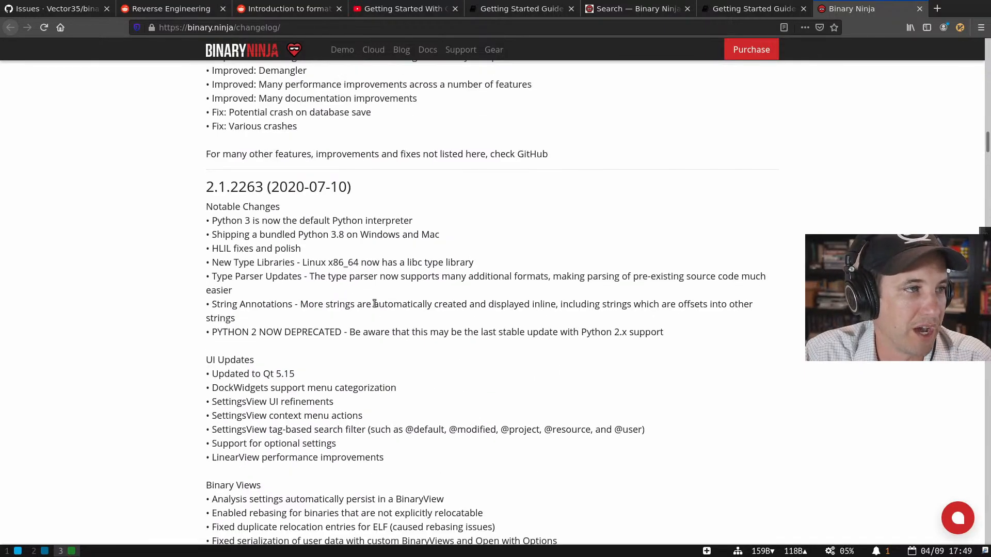
pyautogui.tripleClick(320, 219)
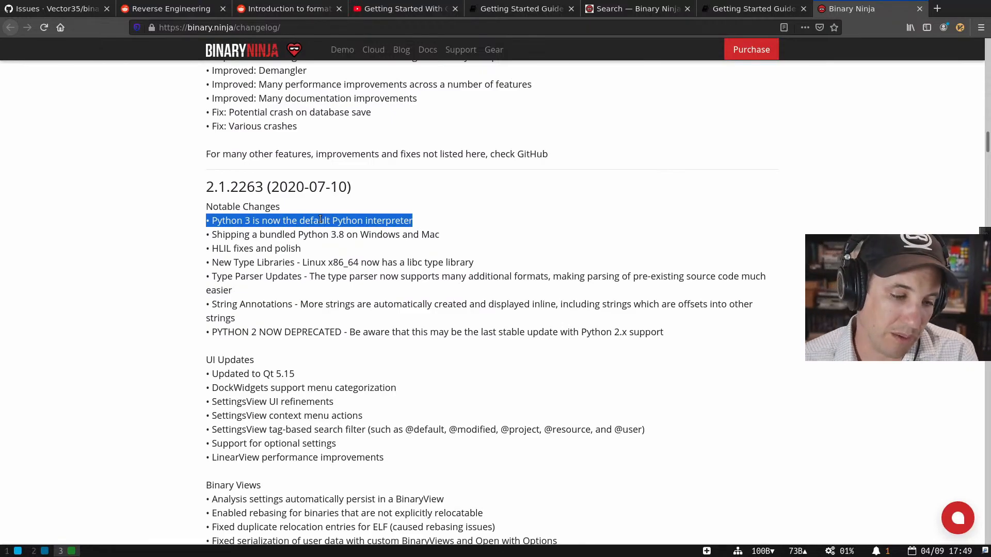
pyautogui.scroll(-3, 551, 149)
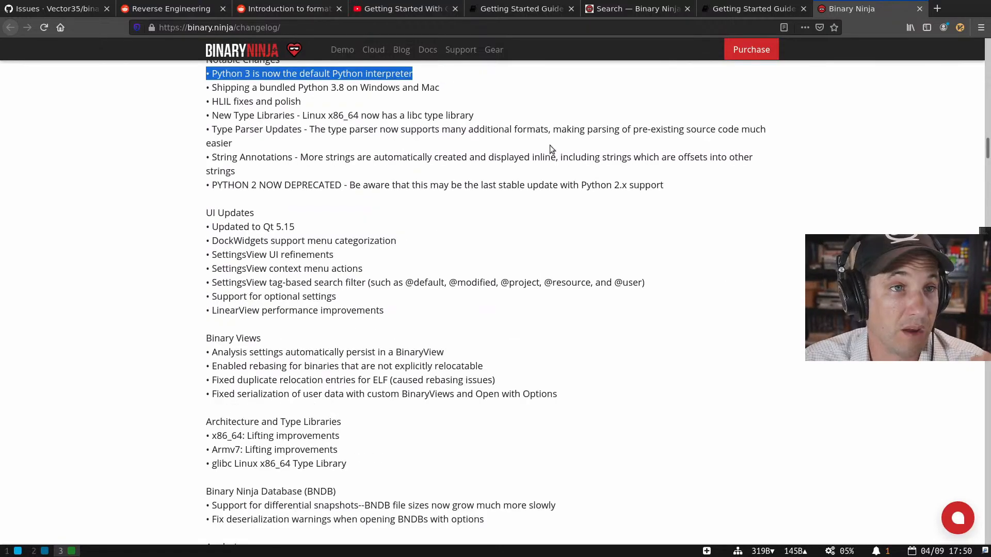
pyautogui.click(728, 11)
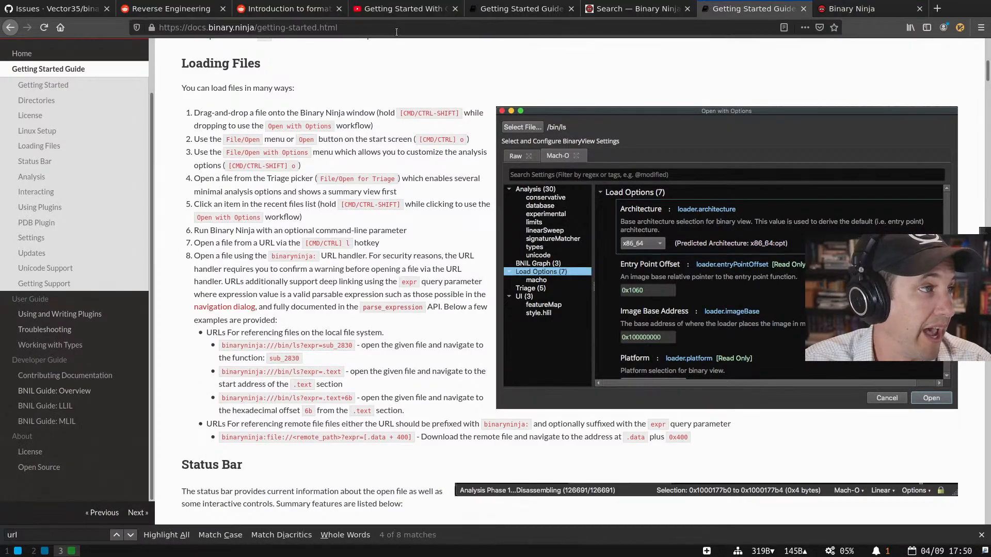
pyautogui.scroll(16, 341, 193)
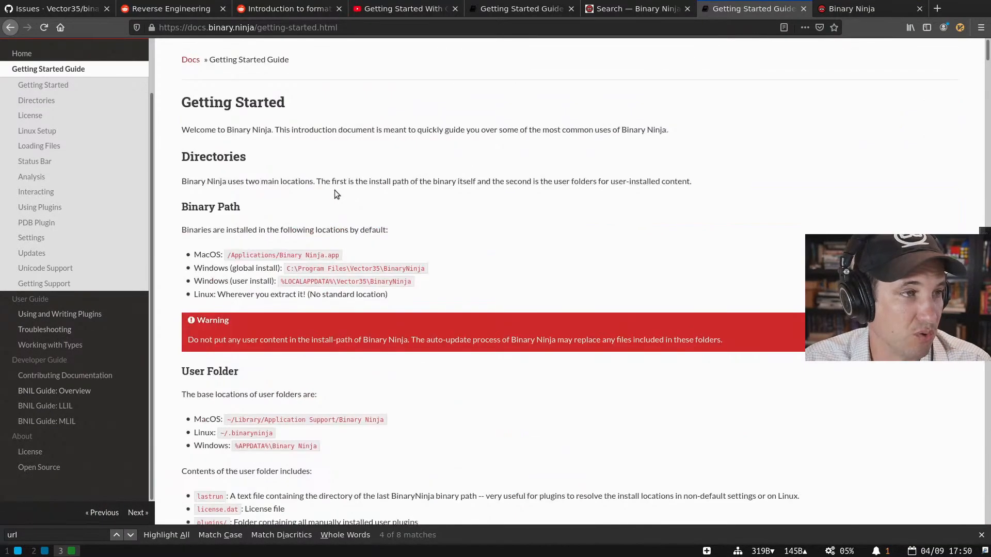
pyautogui.scroll(-20, 279, 193)
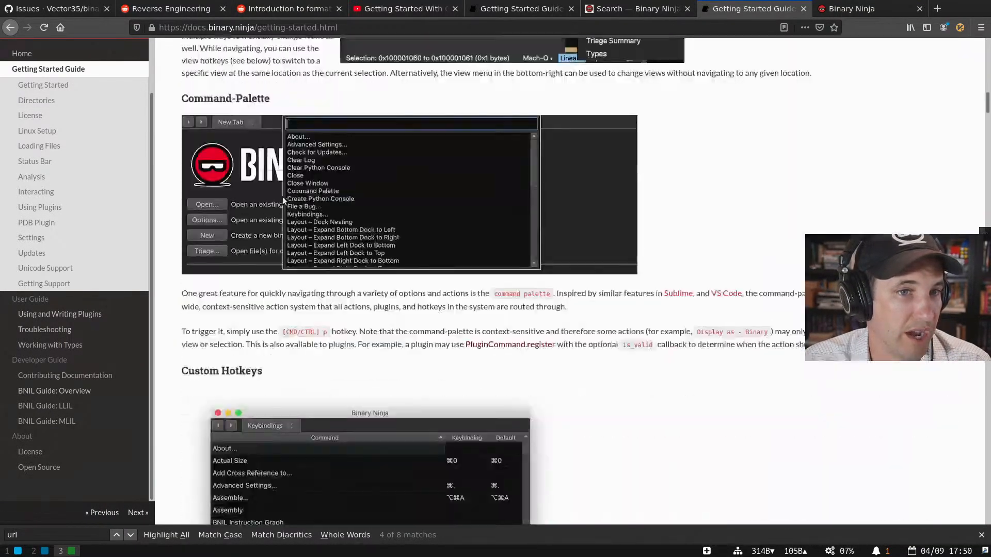
pyautogui.scroll(-20, 284, 203)
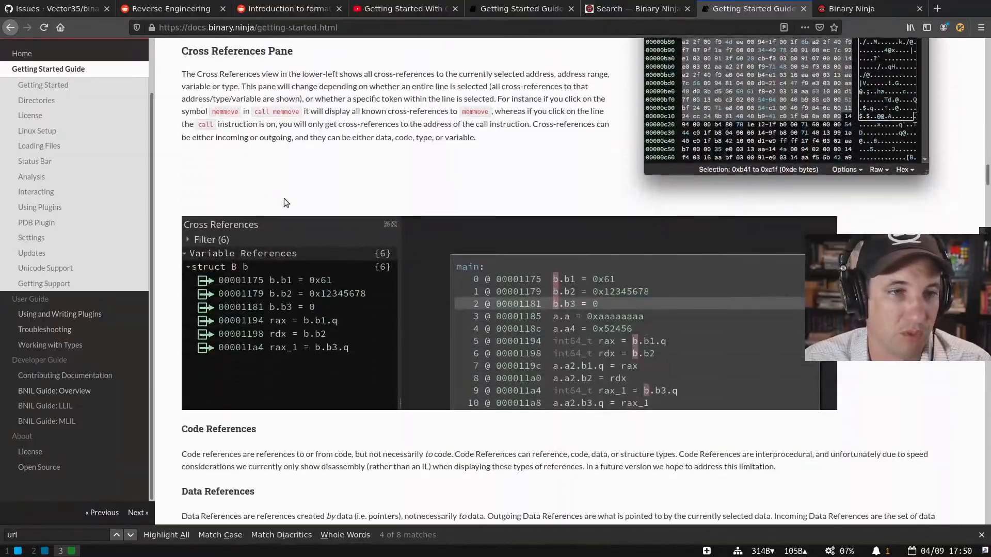
pyautogui.scroll(-20, 286, 203)
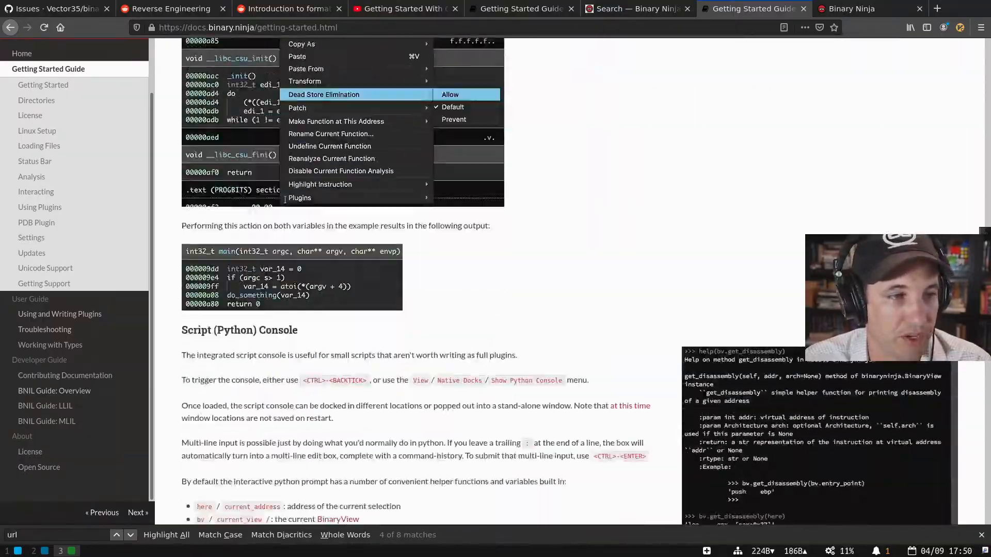
pyautogui.scroll(-20, 284, 200)
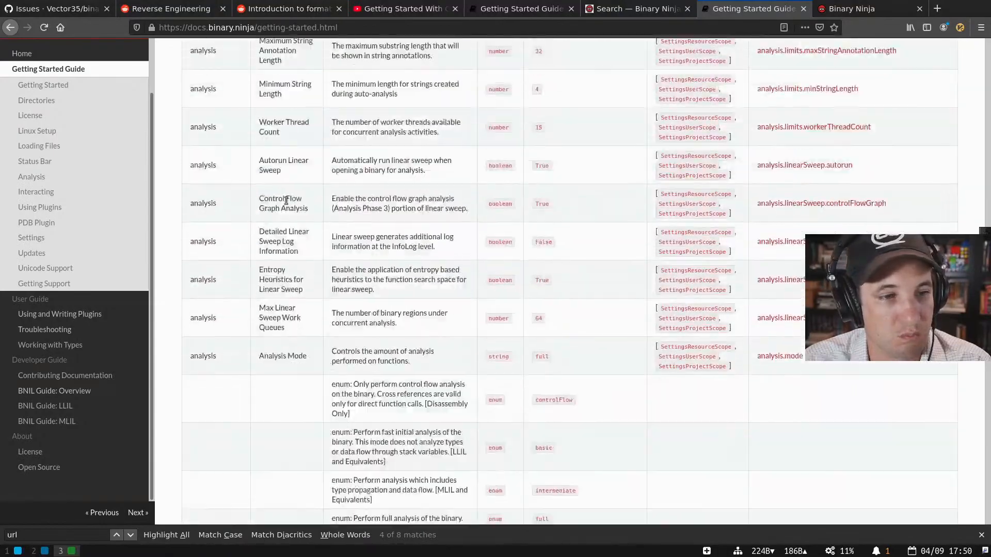
pyautogui.scroll(-20, 286, 200)
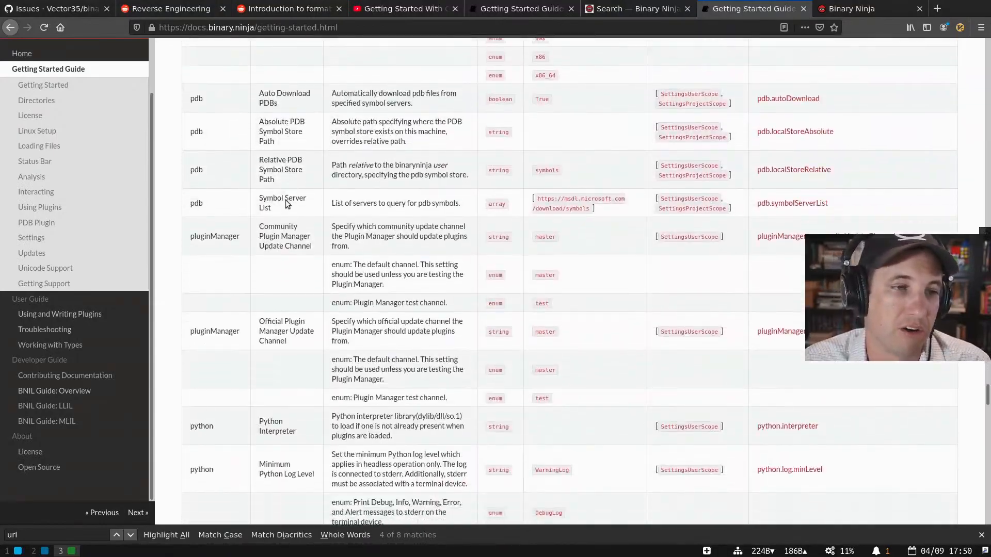
pyautogui.scroll(-20, 287, 201)
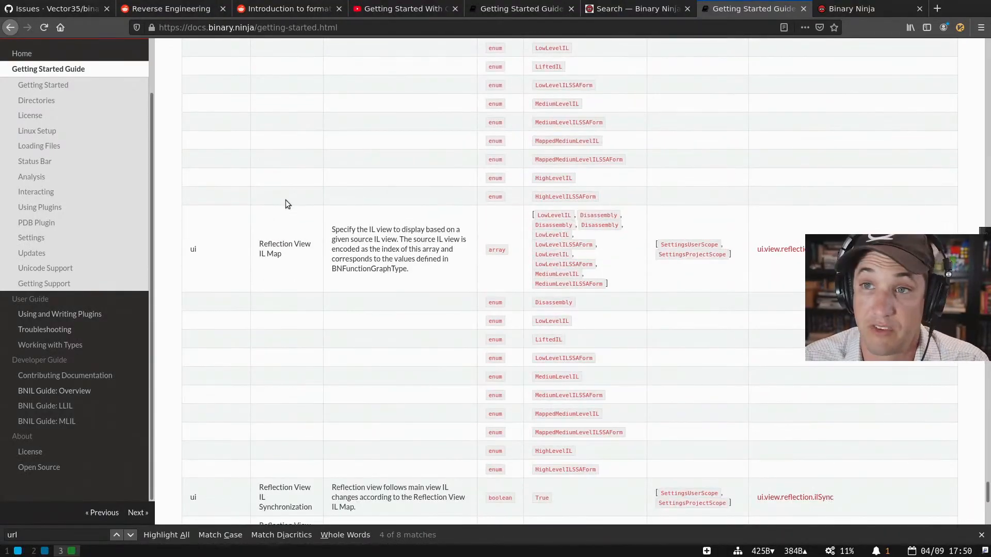
pyautogui.hotkey('ctrl', 't')
# - Load github.com/vector35/binaryninja-api and browse its docs, api-docs and docs/guide folders
pyautogui.write('github.com/')
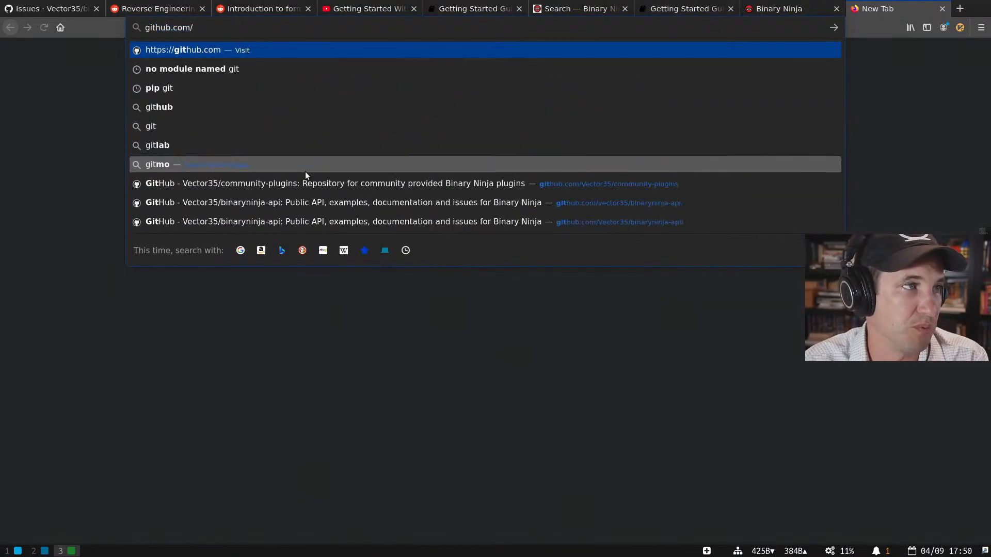
pyautogui.write('vector35/binaryninja-api')
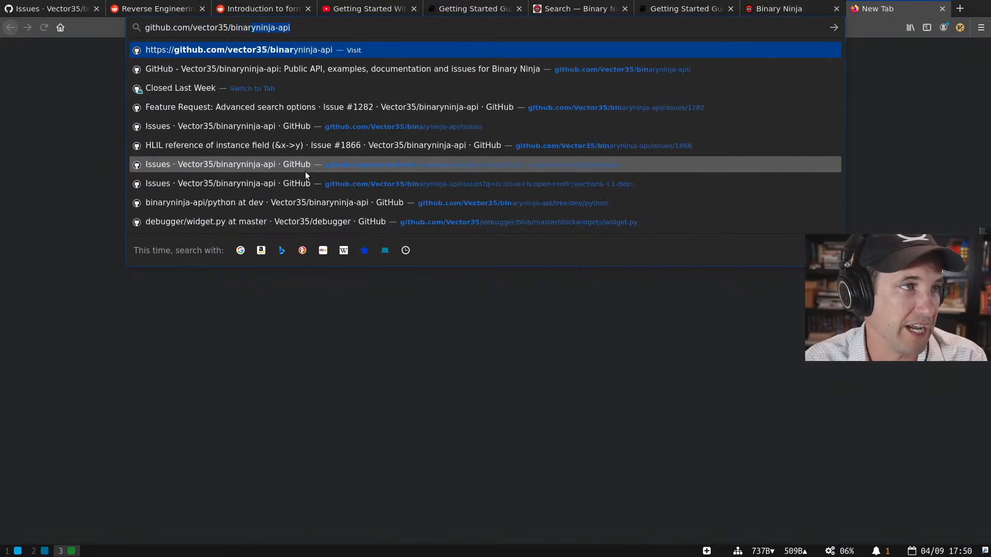
pyautogui.press('Return')
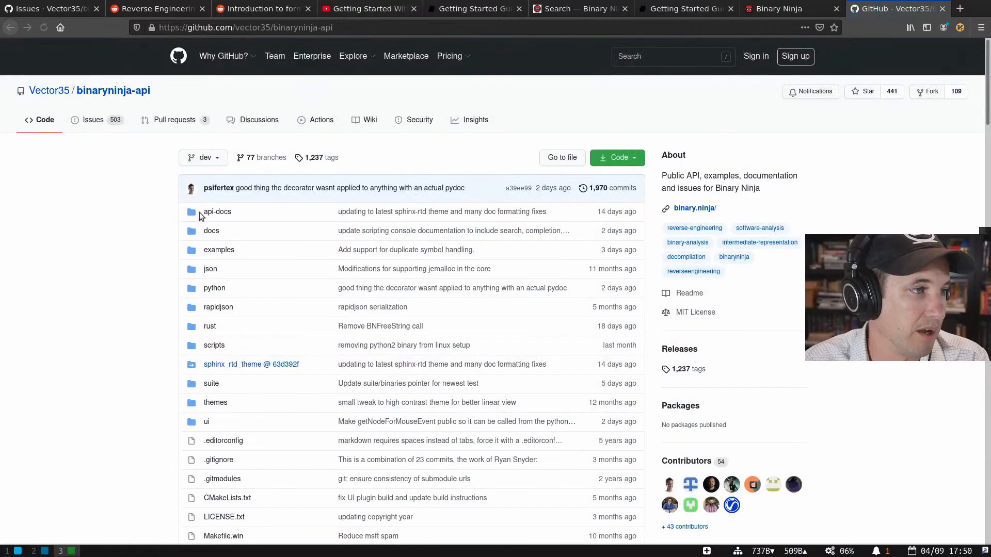
pyautogui.click(212, 230)
pyautogui.hotkey('alt', 'Left')
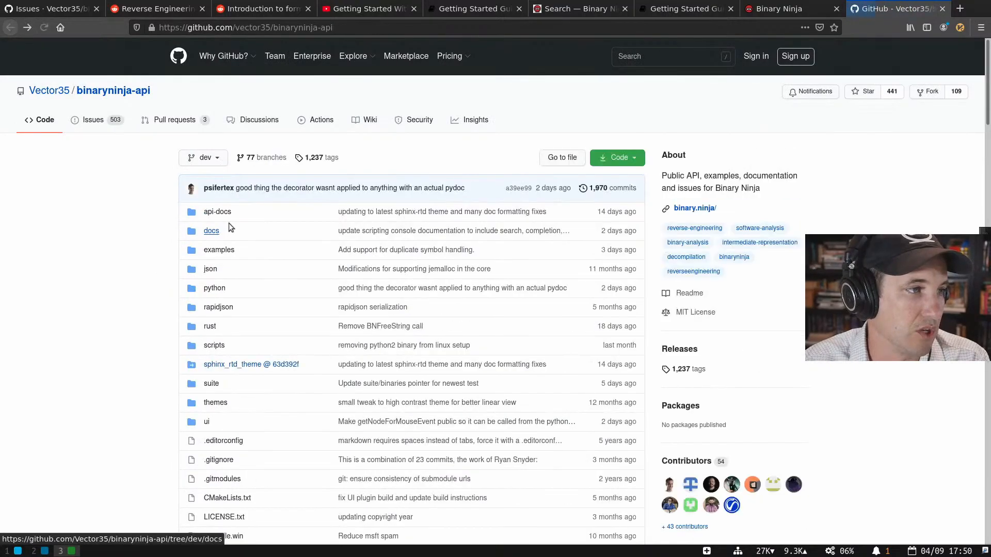
pyautogui.click(220, 214)
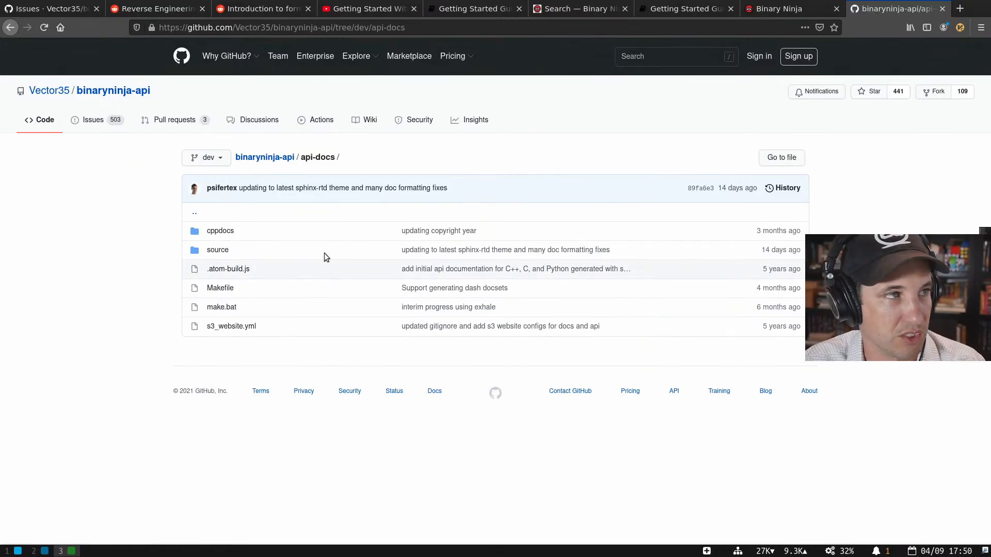
pyautogui.hotkey('alt', 'Left')
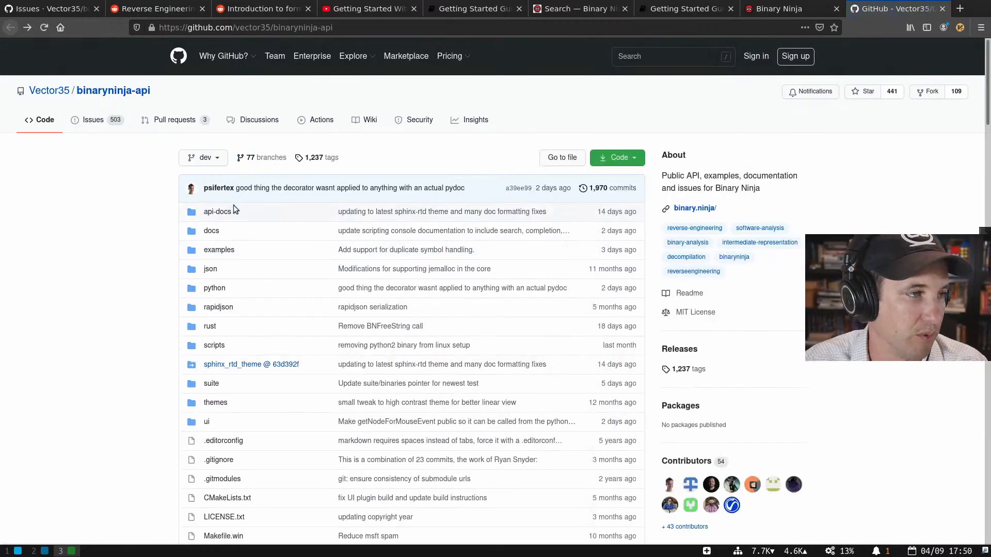
pyautogui.click(211, 231)
pyautogui.scroll(-2, 267, 303)
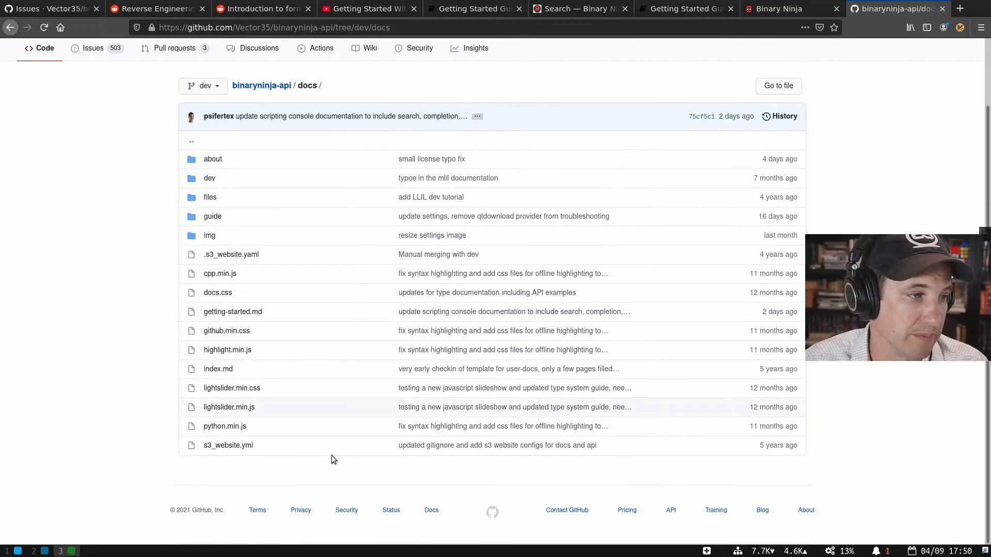
pyautogui.click(213, 221)
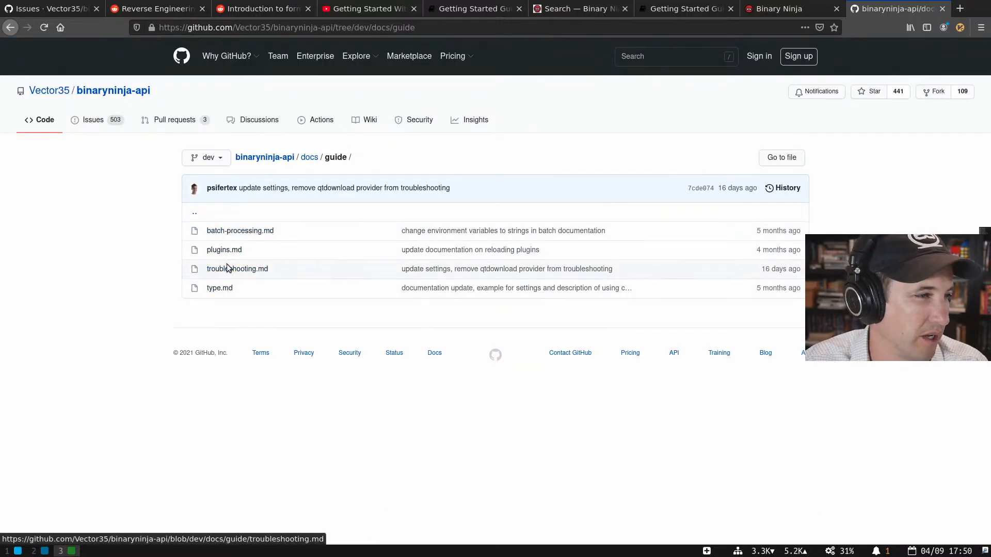
pyautogui.hotkey('alt', 'Left')
# - Open docs/getting-started.md and scroll down to its Navigating and Switching Views sections
pyautogui.click(248, 315)
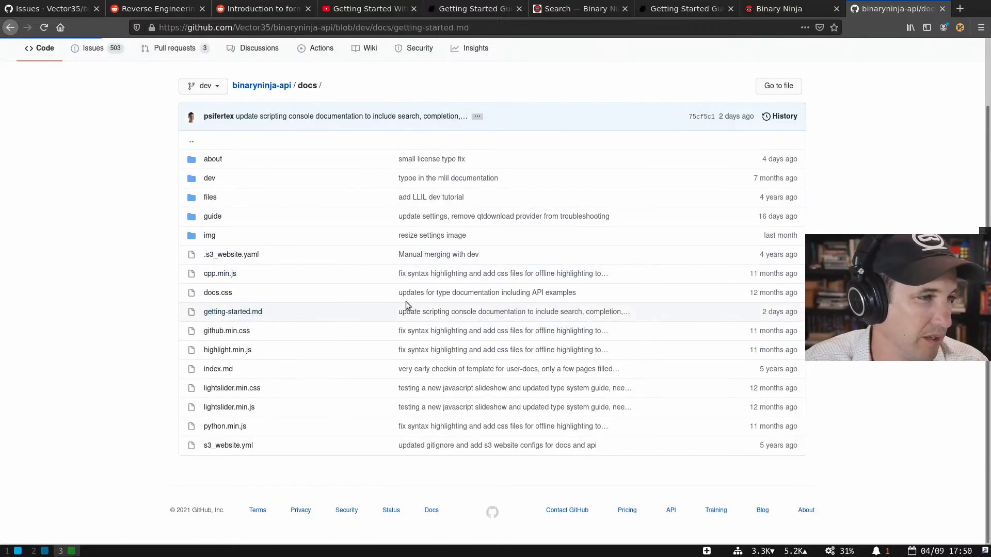
pyautogui.scroll(-4, 345, 310)
pyautogui.scroll(-4, 345, 312)
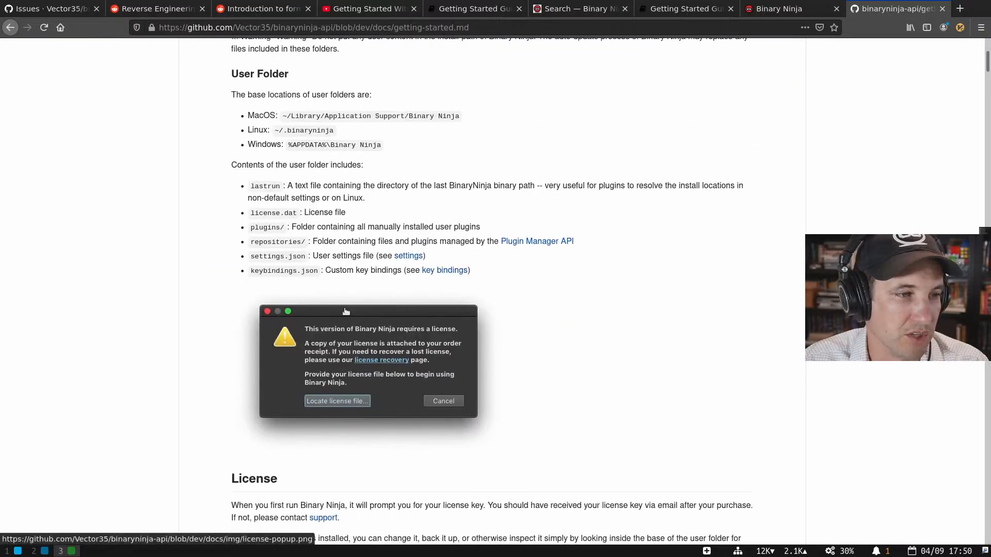
pyautogui.scroll(-15, 345, 310)
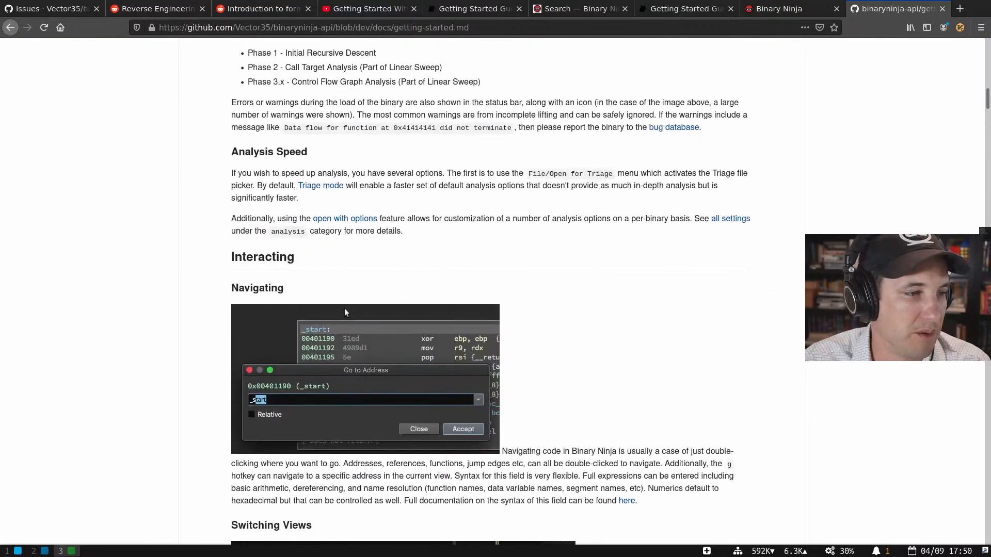
pyautogui.click(767, 23)
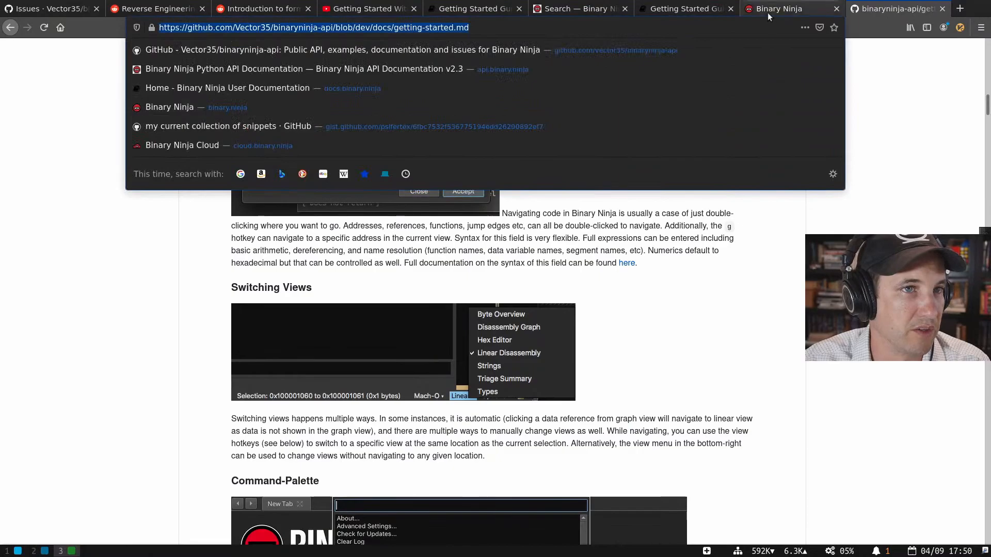
# - Return to the Getting Started docs tab and open the Working with Types guide
pyautogui.click(767, 13)
pyautogui.scroll(1, 458, 223)
pyautogui.scroll(1, 458, 222)
pyautogui.hotkey('ctrl', 'pageup')
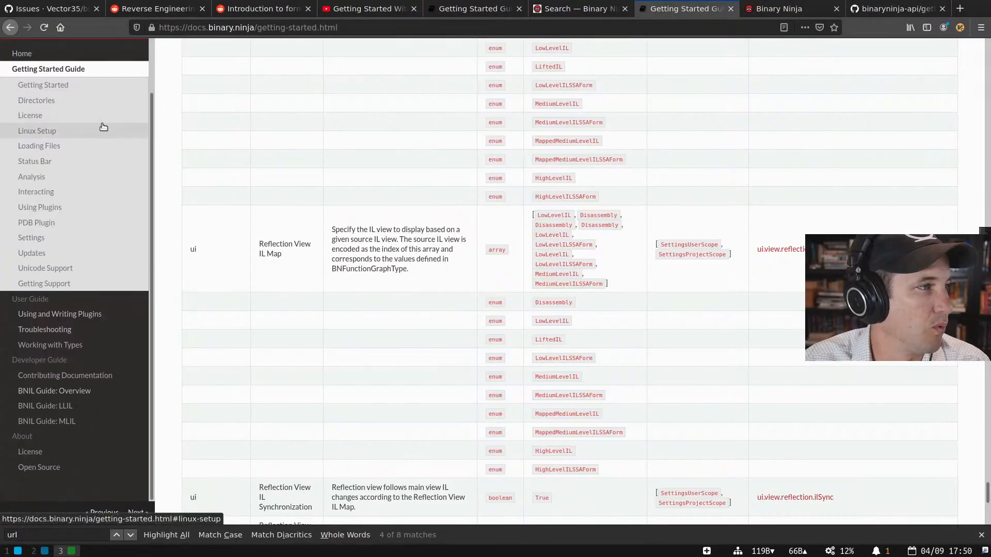
pyautogui.click(52, 401)
# - Read the Smart Structures workflow steps in the Working with Types guide
pyautogui.scroll(-6, 496, 301)
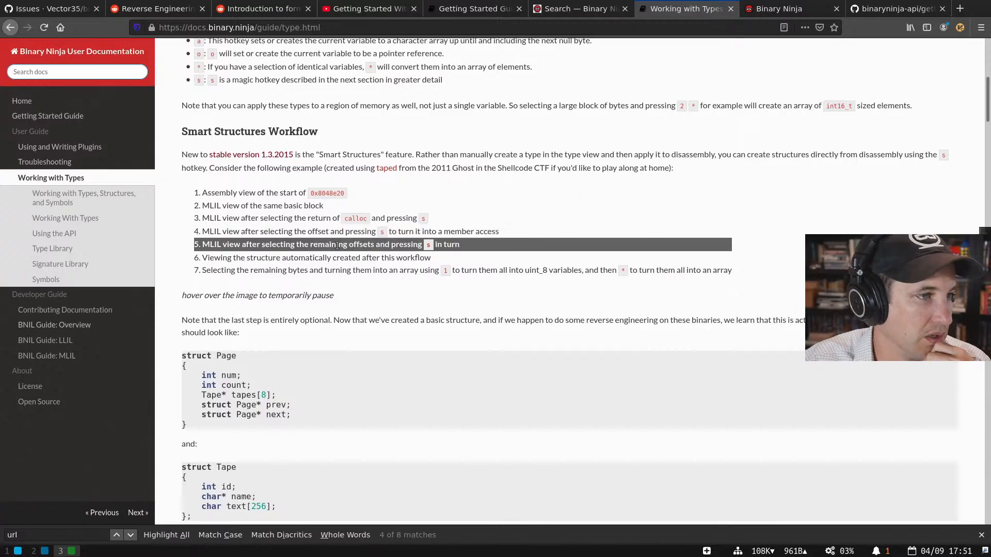
pyautogui.moveTo(752, 177); pyautogui.dragTo(723, 307)
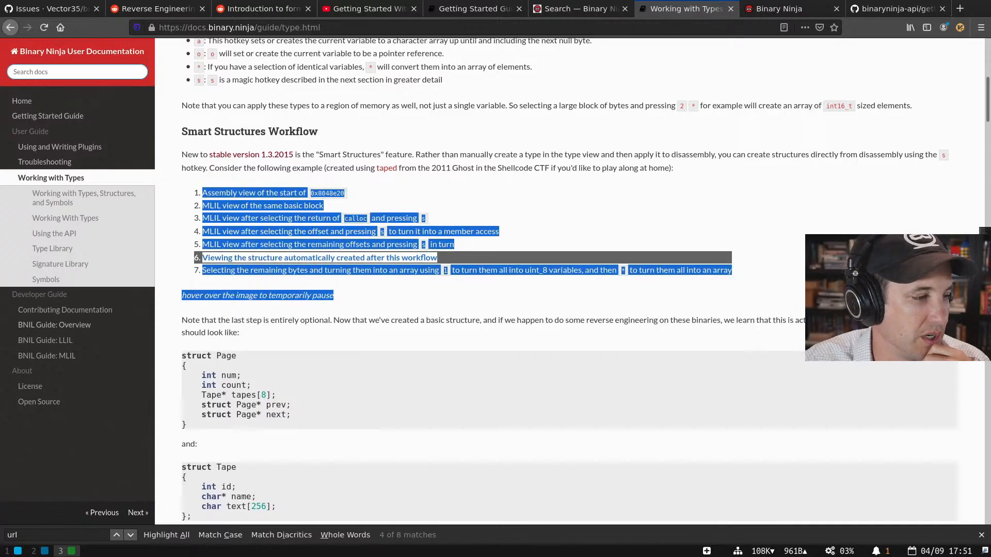
pyautogui.click(722, 307)
pyautogui.click(982, 535)
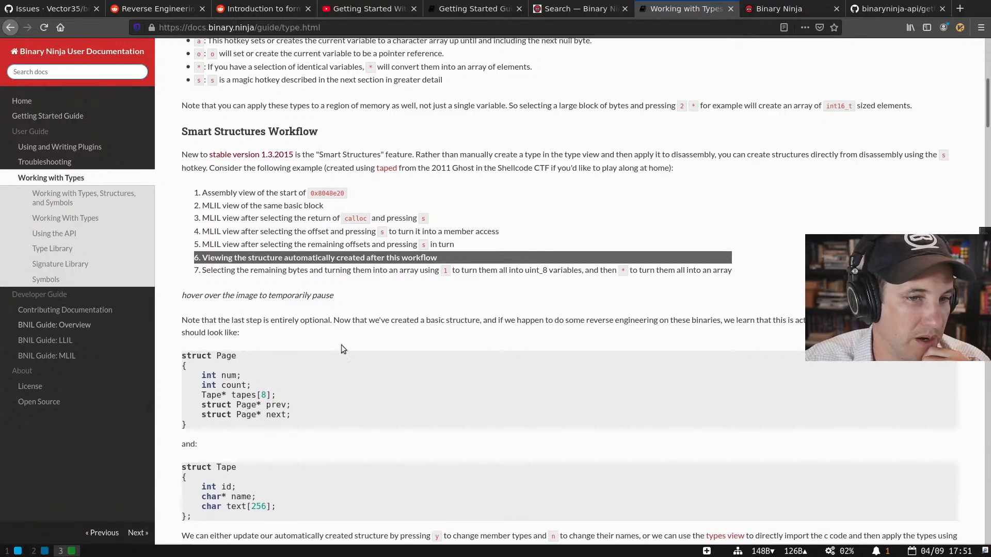
pyautogui.scroll(-6, 342, 345)
pyautogui.scroll(-2, 342, 345)
pyautogui.scroll(7, 342, 344)
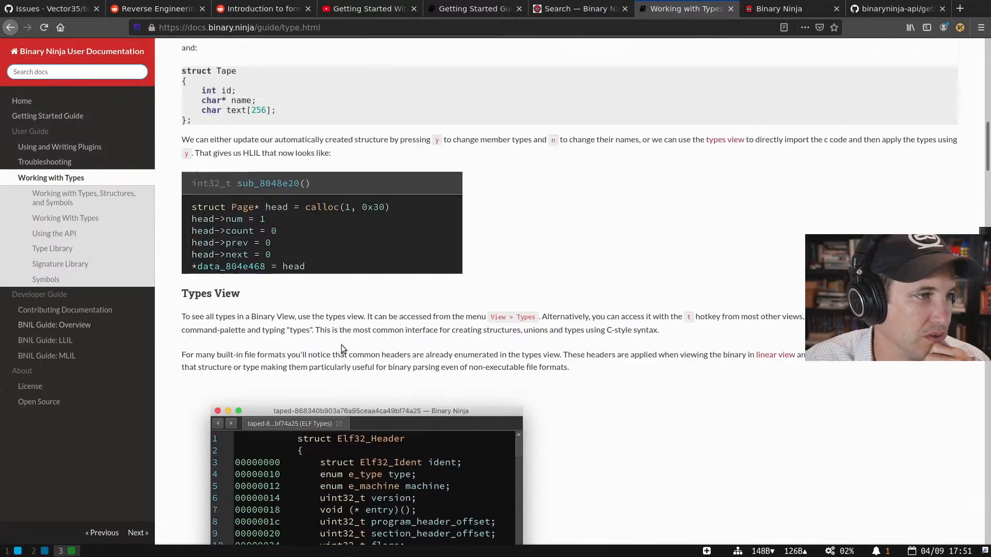
pyautogui.scroll(1, 284, 235)
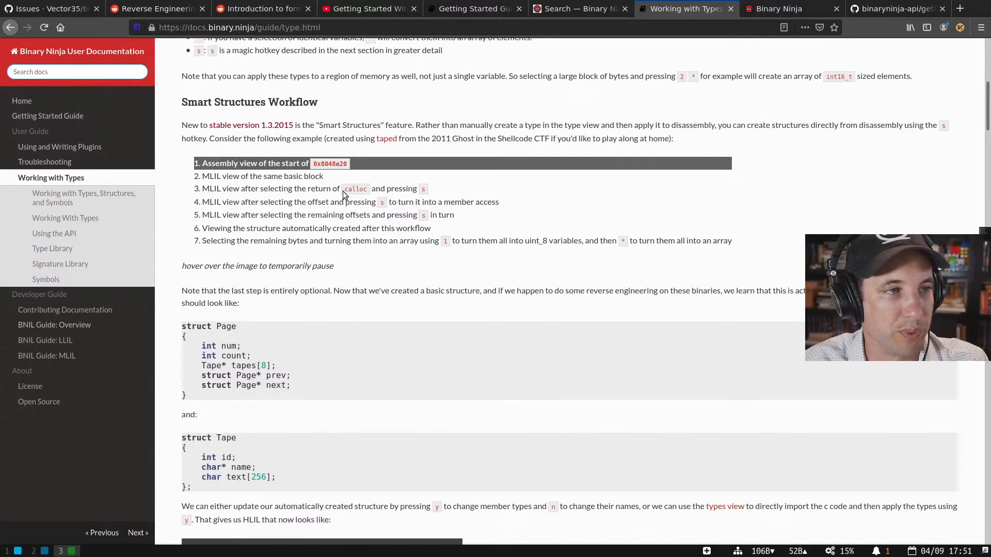
# - Read further down the guide to the Signature Library section on SigKit
pyautogui.scroll(-5, 342, 192)
pyautogui.scroll(-3, 343, 193)
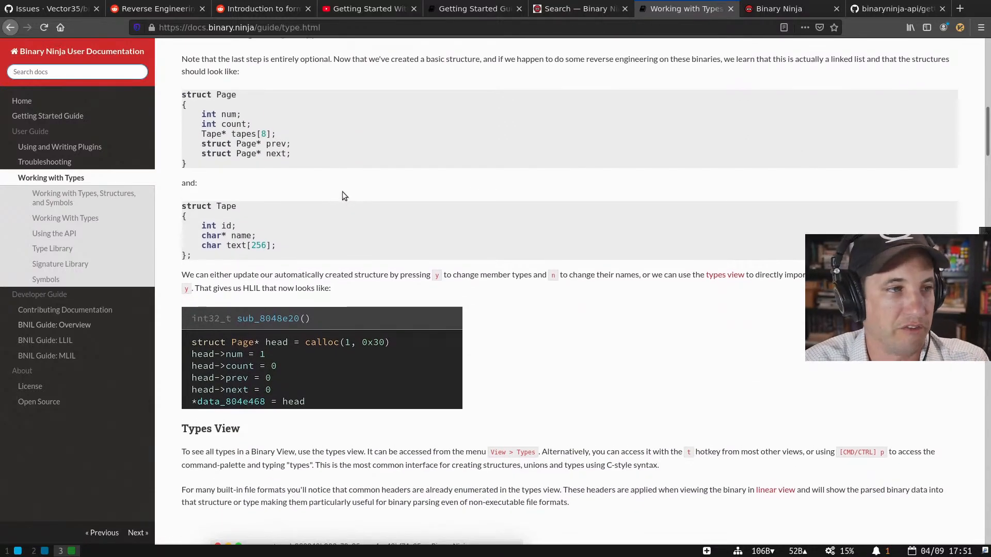
pyautogui.scroll(9, 343, 194)
pyautogui.scroll(2, 340, 196)
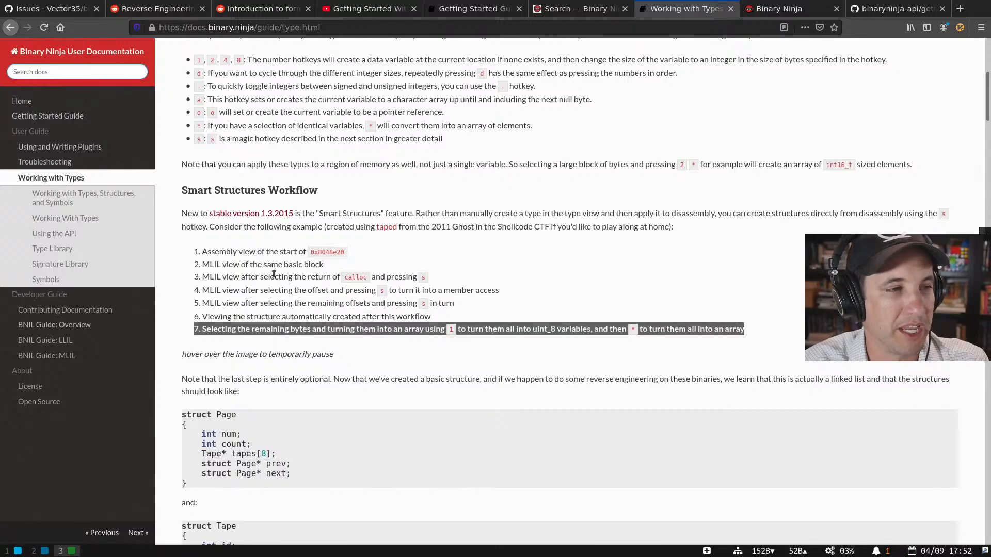
pyautogui.scroll(10, 470, 309)
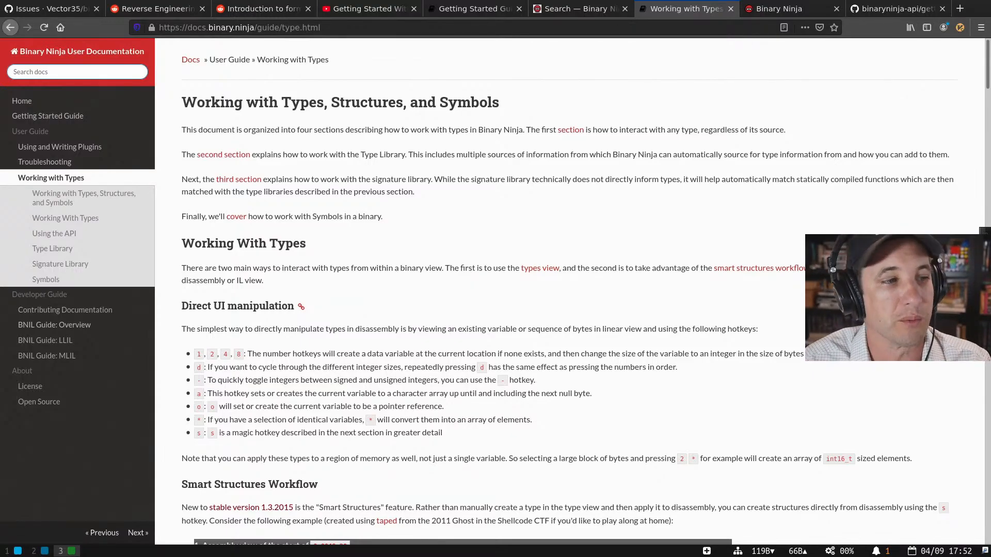
pyautogui.scroll(-4, 296, 222)
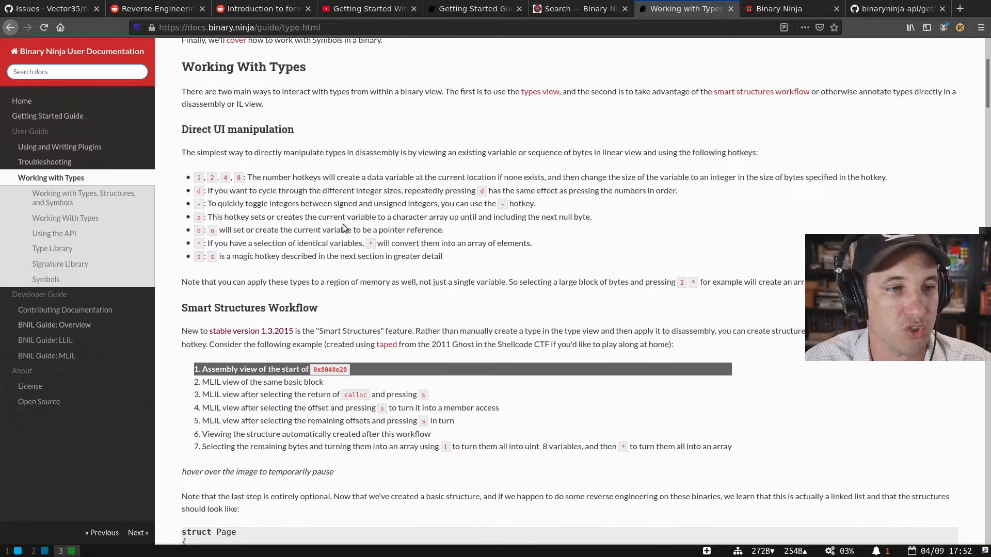
pyautogui.scroll(-7, 343, 224)
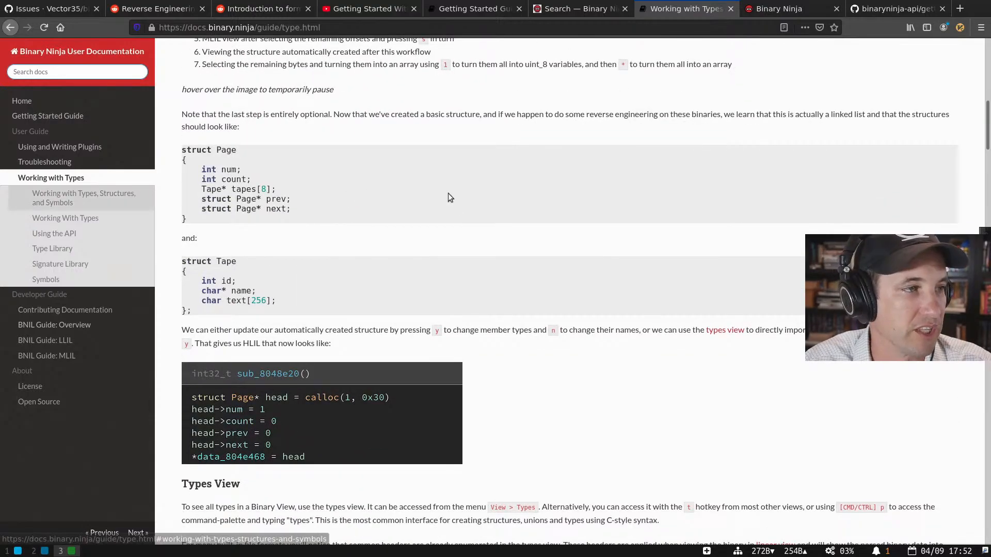
pyautogui.scroll(12, 429, 200)
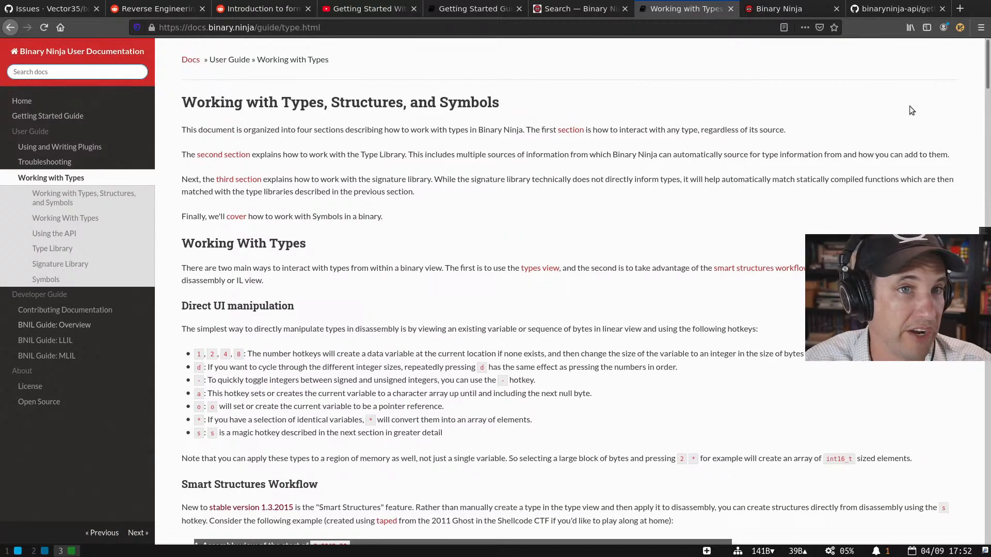
pyautogui.moveTo(985, 68); pyautogui.dragTo(985, 217)
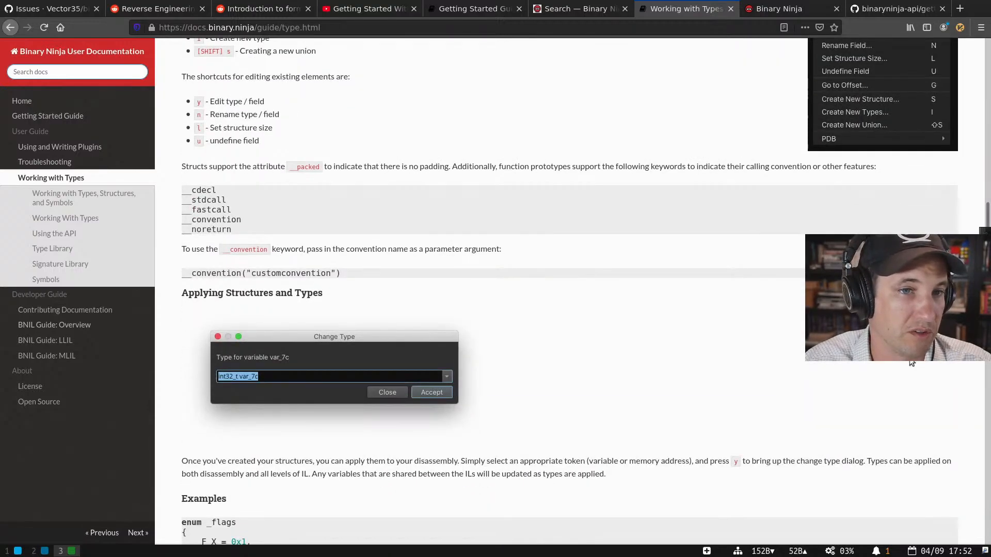
pyautogui.scroll(-3, 563, 338)
pyautogui.scroll(-20, 562, 335)
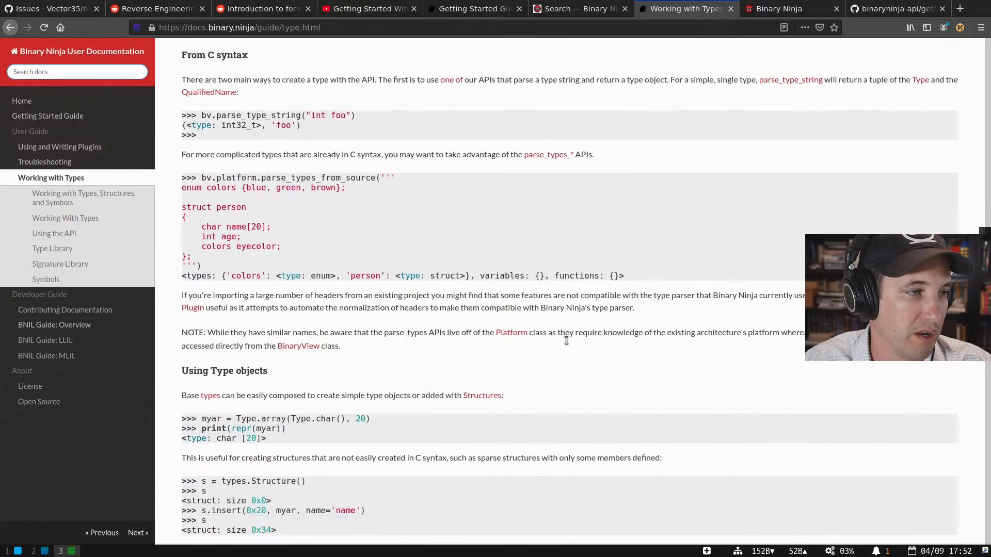
pyautogui.scroll(-15, 565, 339)
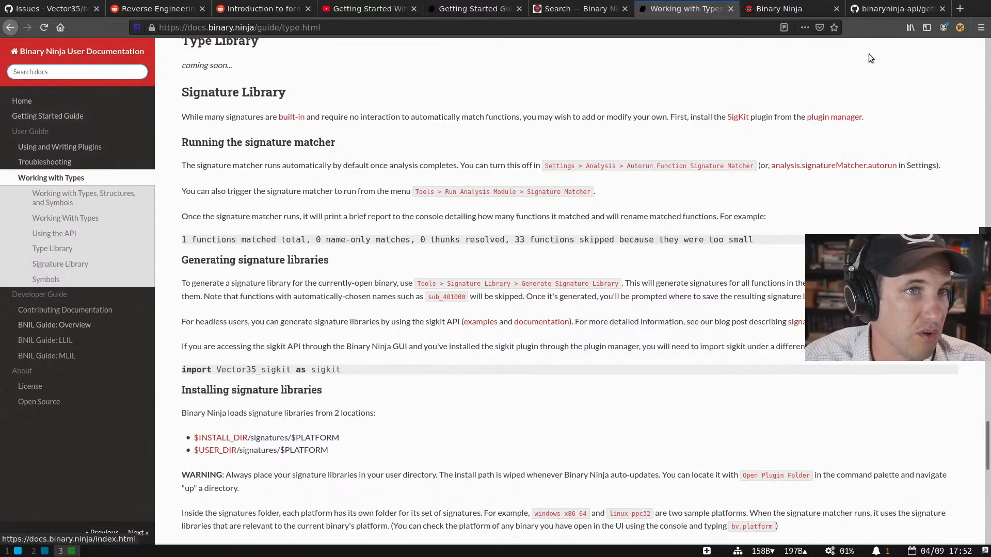
# - Open the Getting Started Guide and read down to Default Hotkeys and Graph View
pyautogui.click(48, 115)
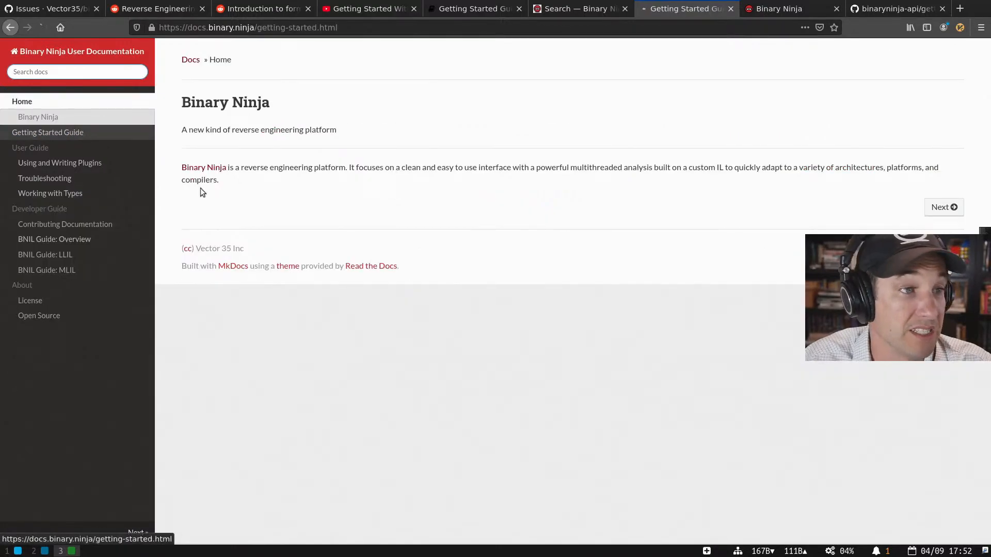
pyautogui.scroll(-5, 499, 303)
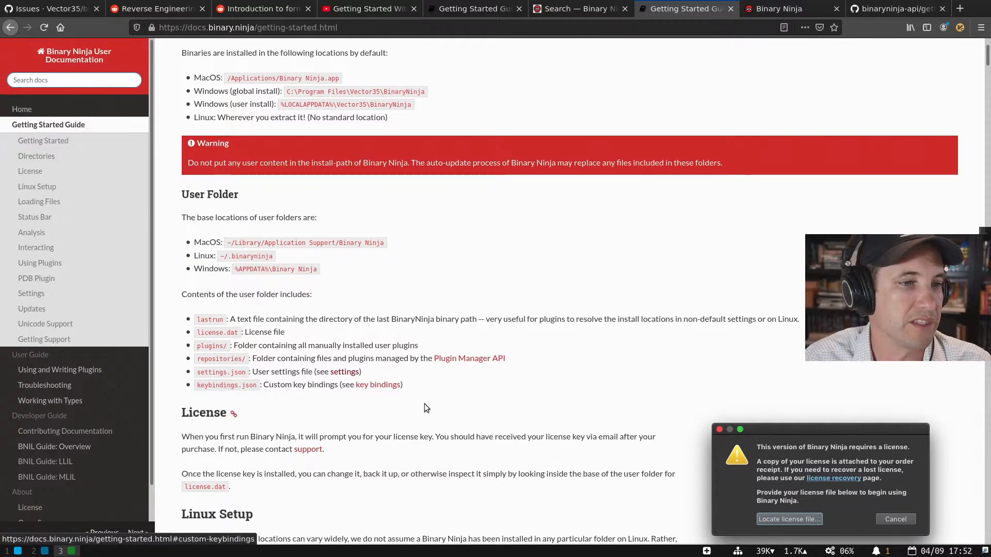
pyautogui.scroll(-10, 424, 404)
pyautogui.scroll(-6, 422, 405)
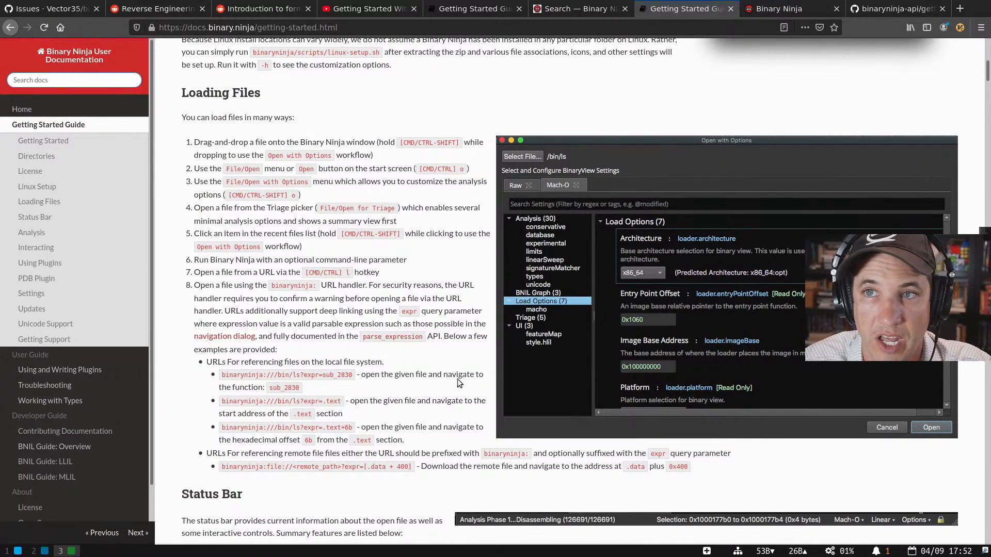
pyautogui.scroll(-12, 393, 297)
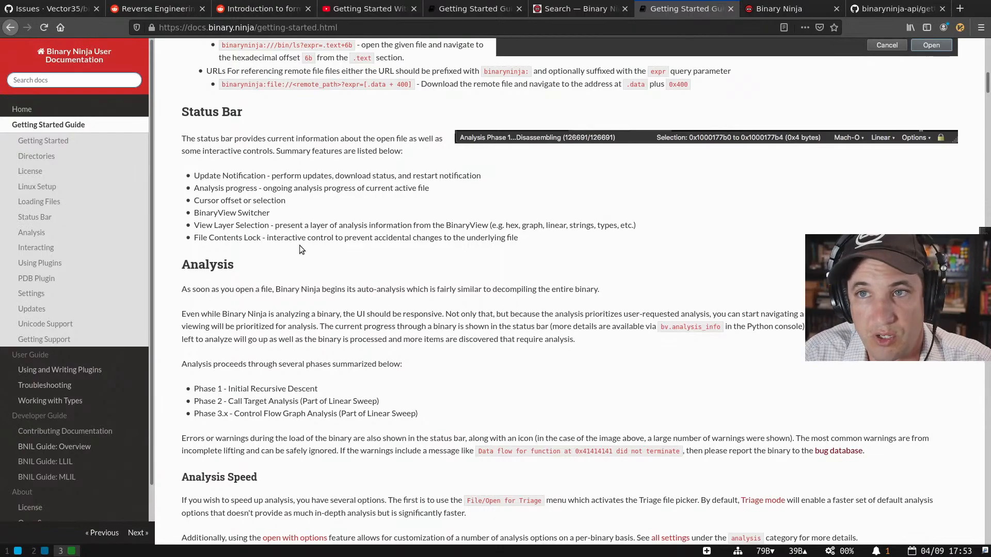
pyautogui.scroll(-15, 299, 245)
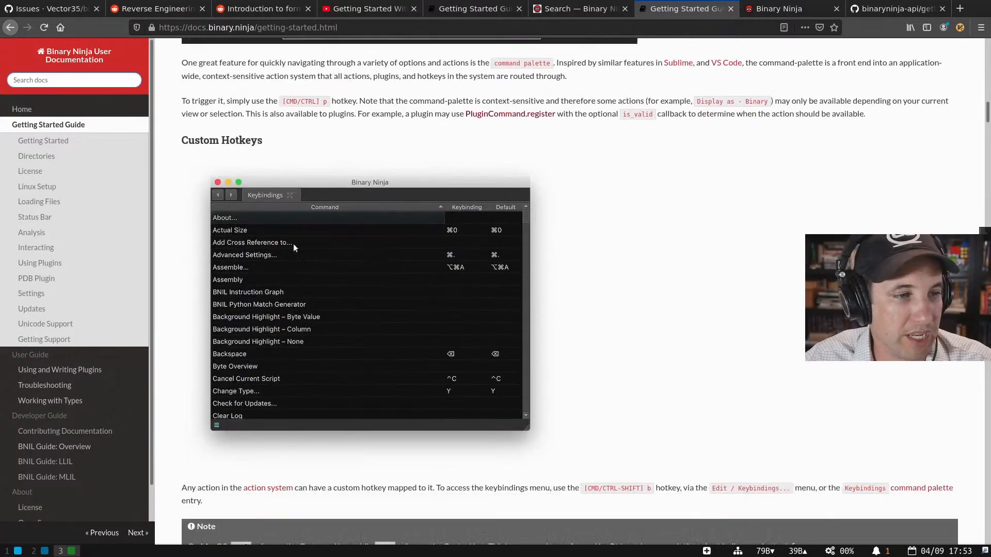
pyautogui.scroll(-20, 296, 244)
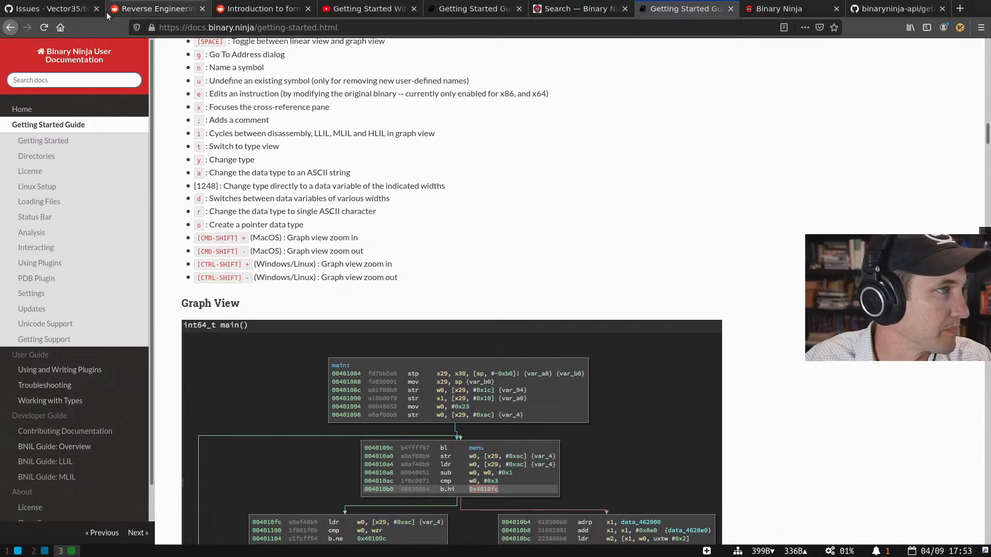
# - Close the Binary Ninja window analysing ls and return to the browser docs
pyautogui.press('super+2')
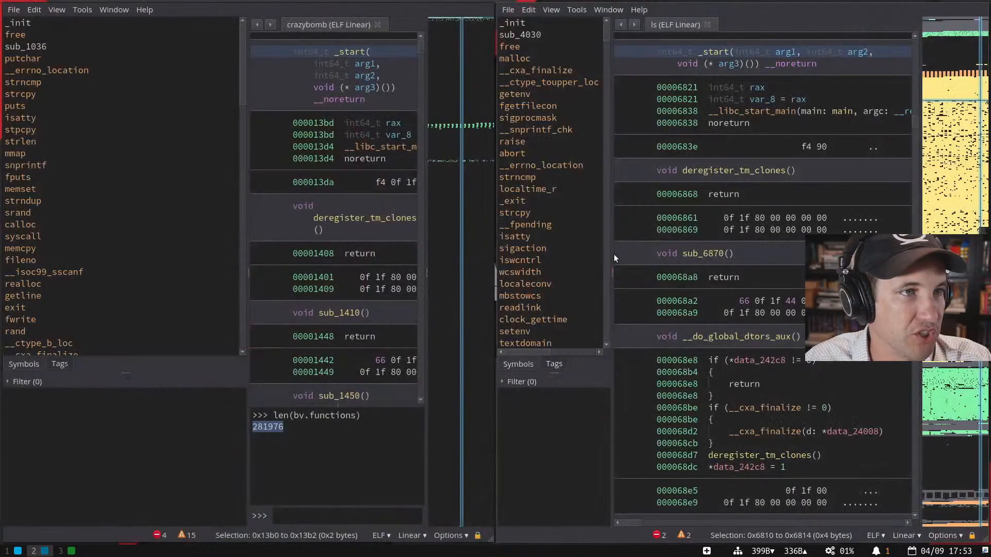
pyautogui.press('super+shift+q')
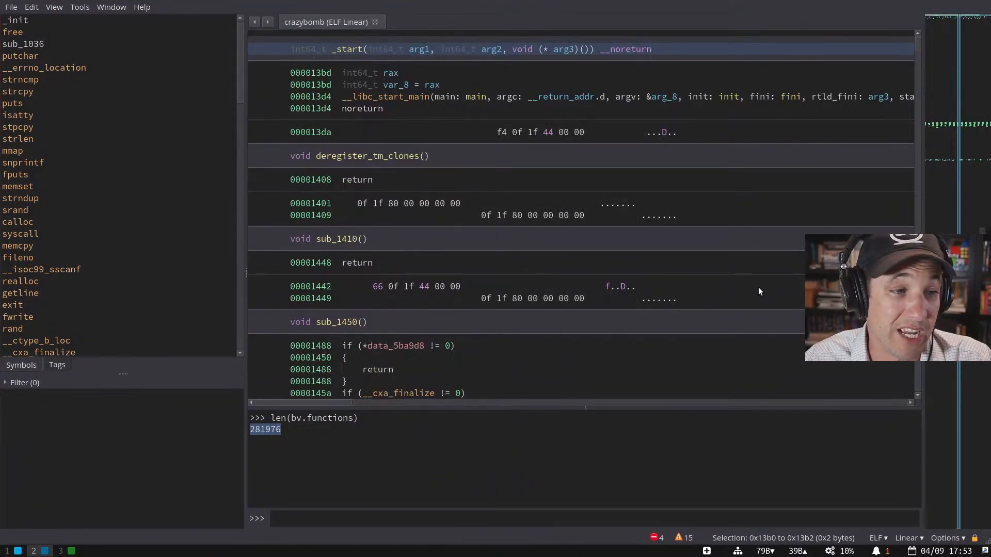
pyautogui.press('super+3')
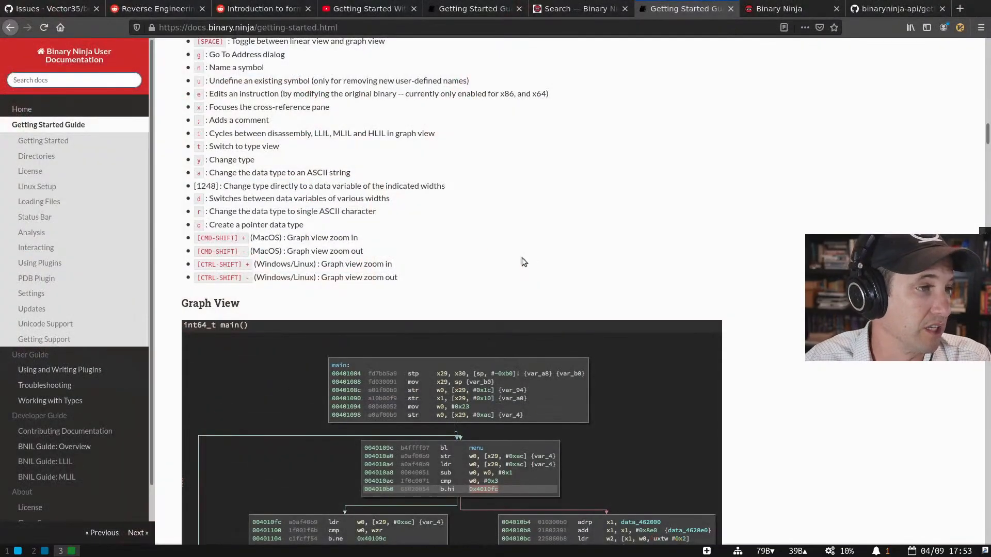
pyautogui.scroll(15, 324, 181)
# - Highlight the binaryninja: URL examples in the Loading Files section
pyautogui.moveTo(326, 125); pyautogui.dragTo(402, 438)
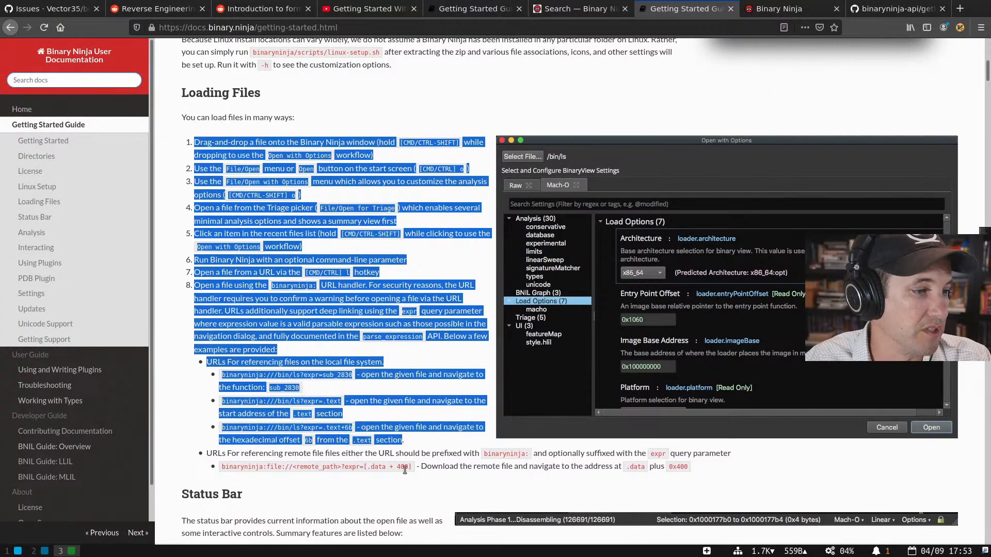
pyautogui.click(400, 479)
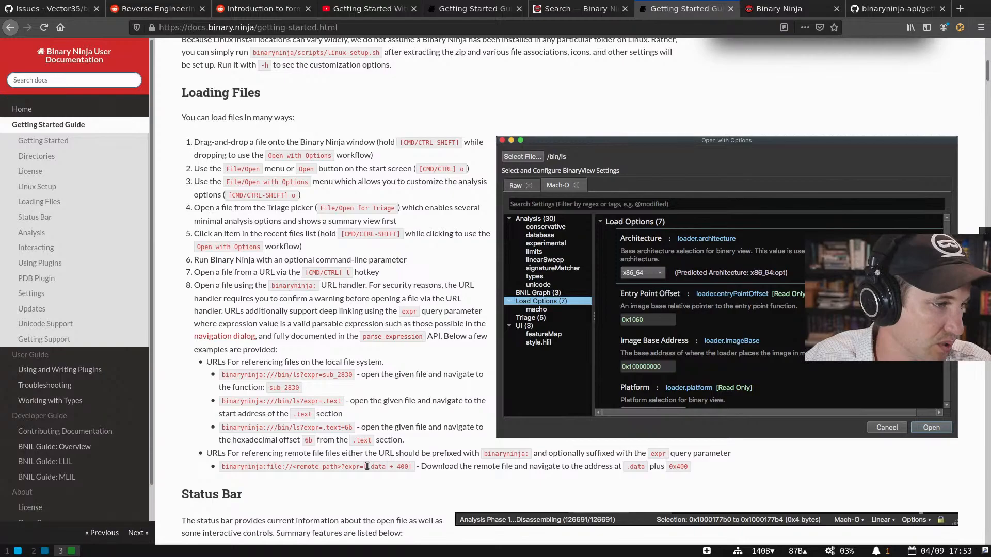
pyautogui.moveTo(255, 367); pyautogui.dragTo(342, 481)
pyautogui.click(343, 481)
# - View the parse_expression API reference in a new tab, then return to Getting Started
pyautogui.middleClick(371, 337)
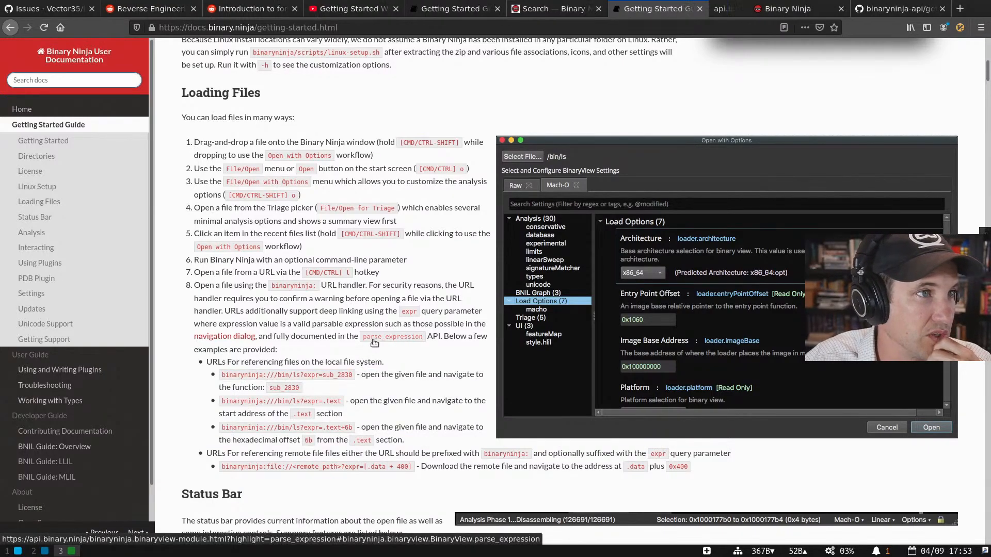
pyautogui.click(710, 10)
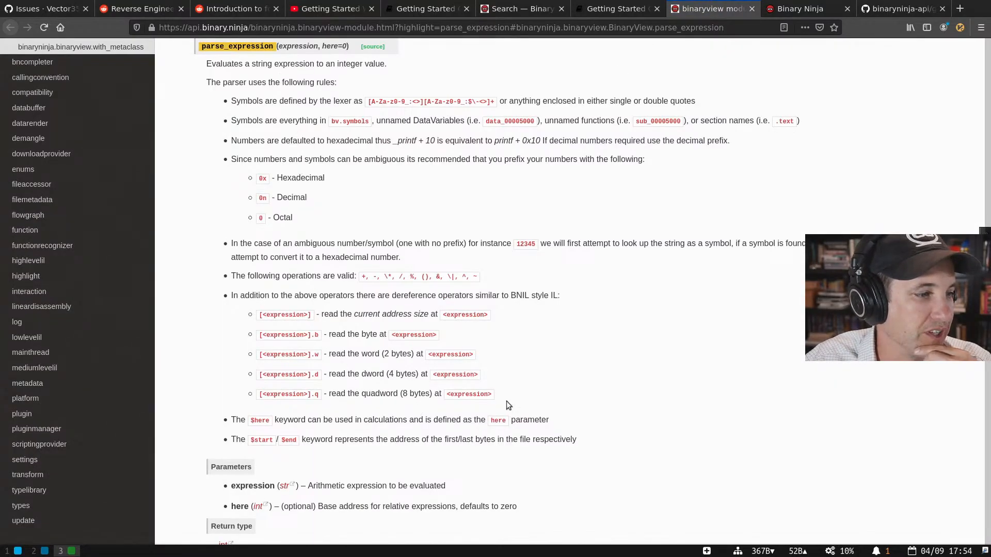
pyautogui.click(615, 10)
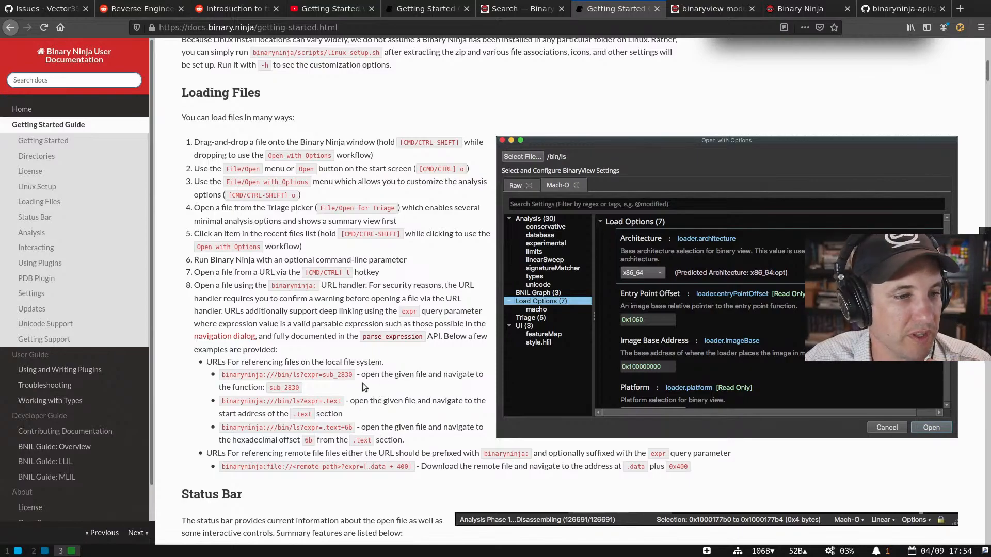
# - Review the local-file URL examples, then go back to the Binary Ninja workspace
pyautogui.scroll(-1, 362, 382)
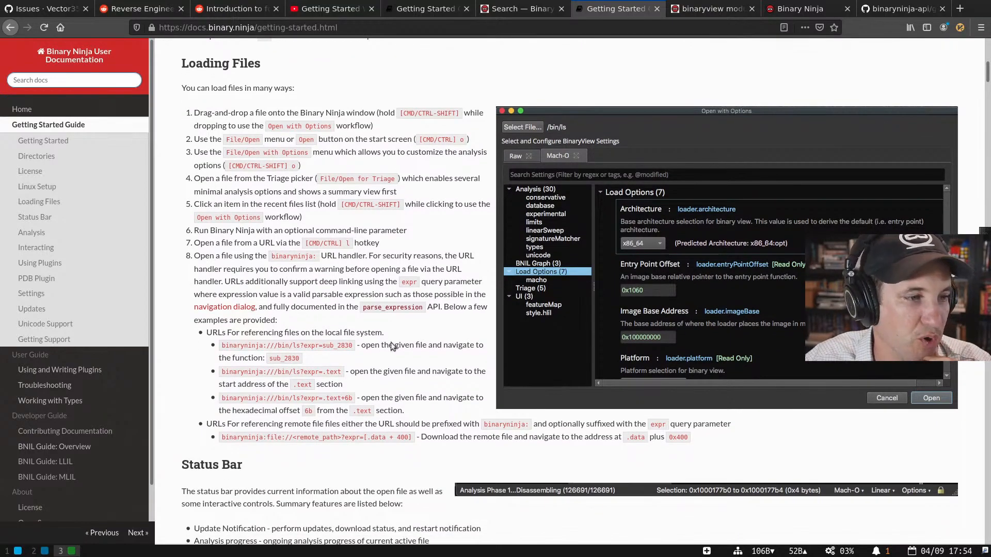
pyautogui.moveTo(391, 342); pyautogui.dragTo(437, 414)
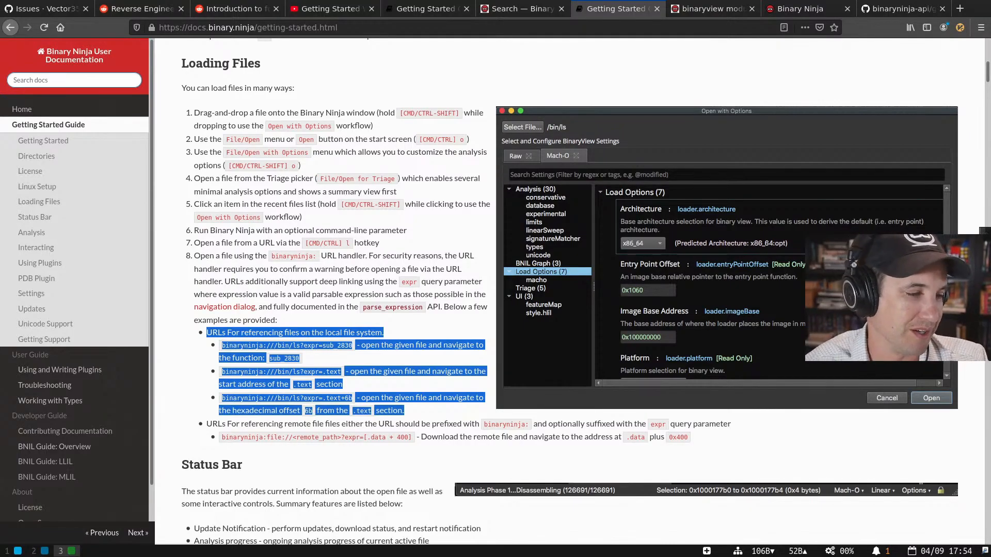
pyautogui.click(393, 320)
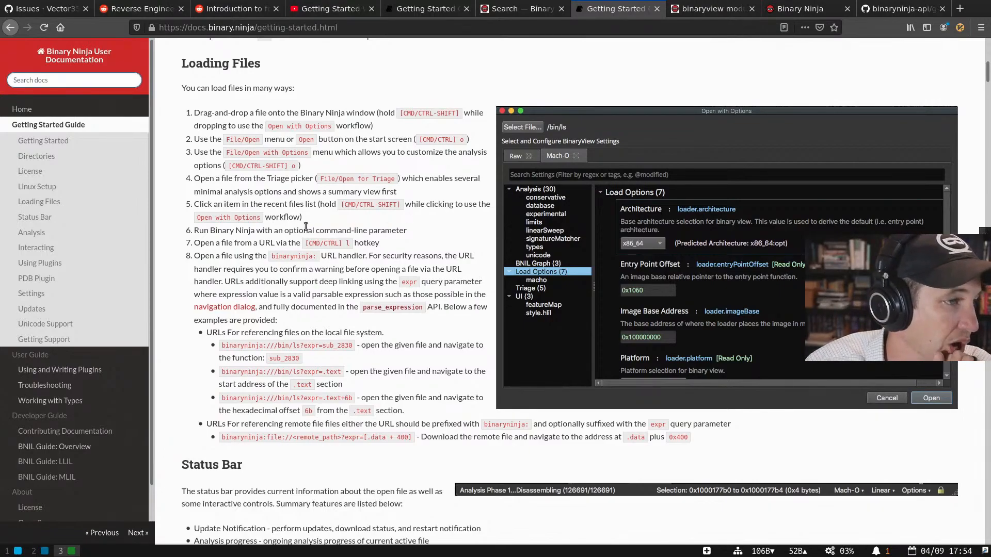
pyautogui.press('super+2')
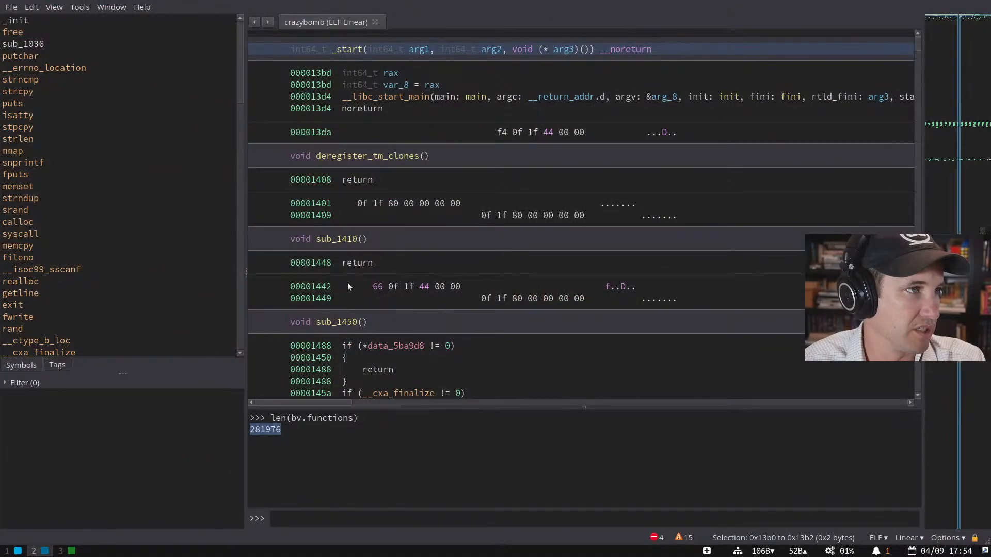
# - Close the crazybomb analysis window and confirm crazybomb exists in the home folder
pyautogui.click(378, 286)
pyautogui.press('super+shift+q')
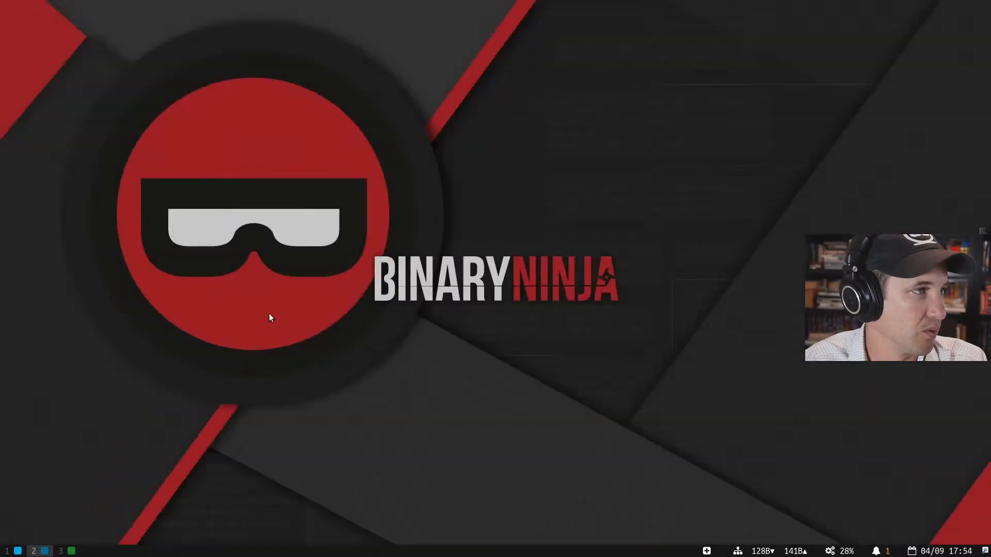
pyautogui.press('super+1')
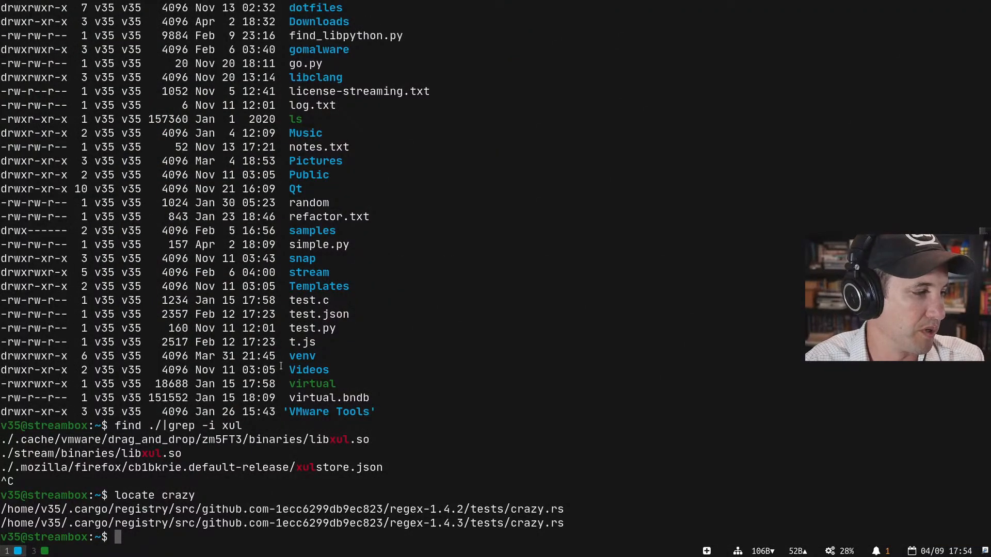
pyautogui.write('cd')
pyautogui.press('Return')
pyautogui.write('ls crazybomb')
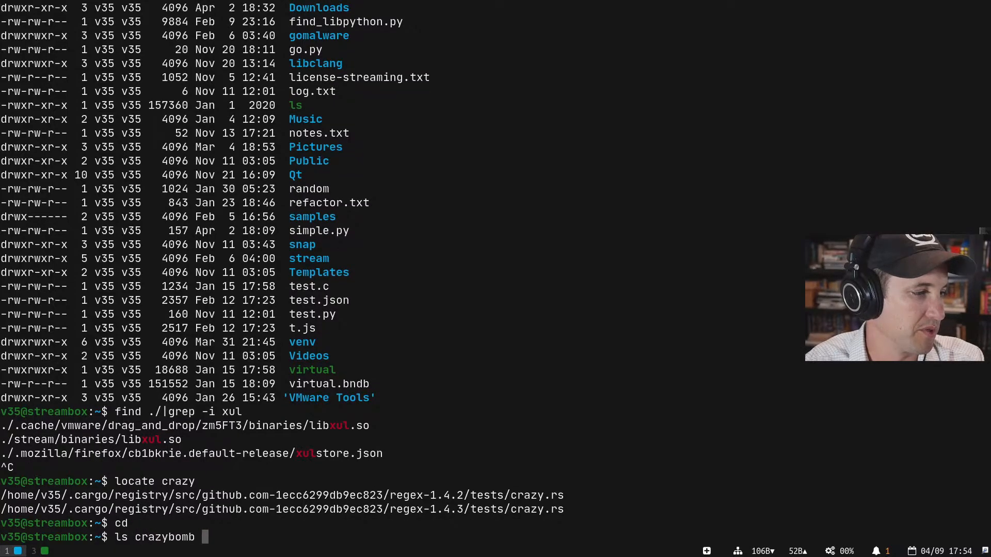
pyautogui.press('Return')
# - Run ./binaryninja/binaryninja crazybomb from the terminal
pyautogui.write('./binarn')
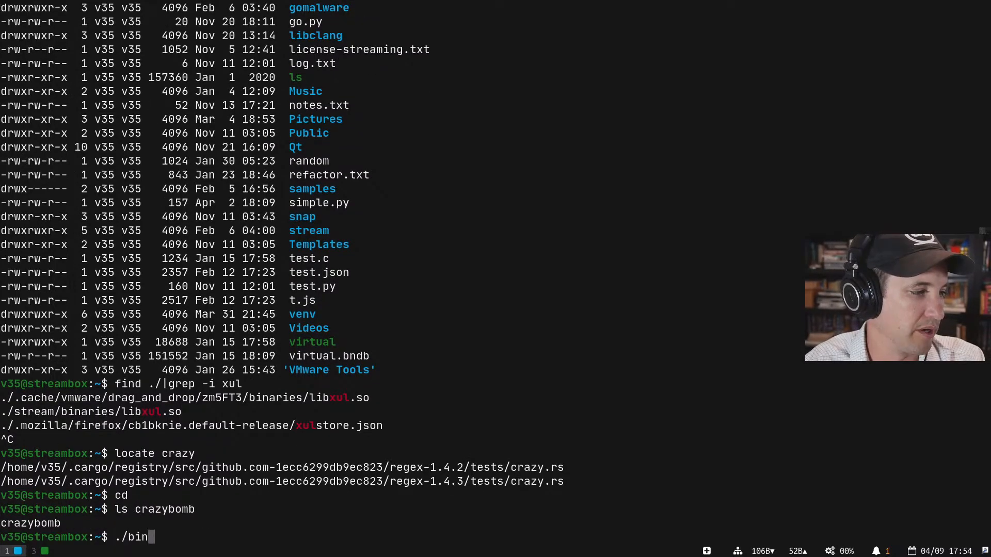
pyautogui.press('BackSpace')
pyautogui.press('BackSpace')
pyautogui.press('BackSpace')
pyautogui.press('BackSpace')
pyautogui.press('BackSpace')
pyautogui.press('BackSpace')
pyautogui.write('binaryninja')
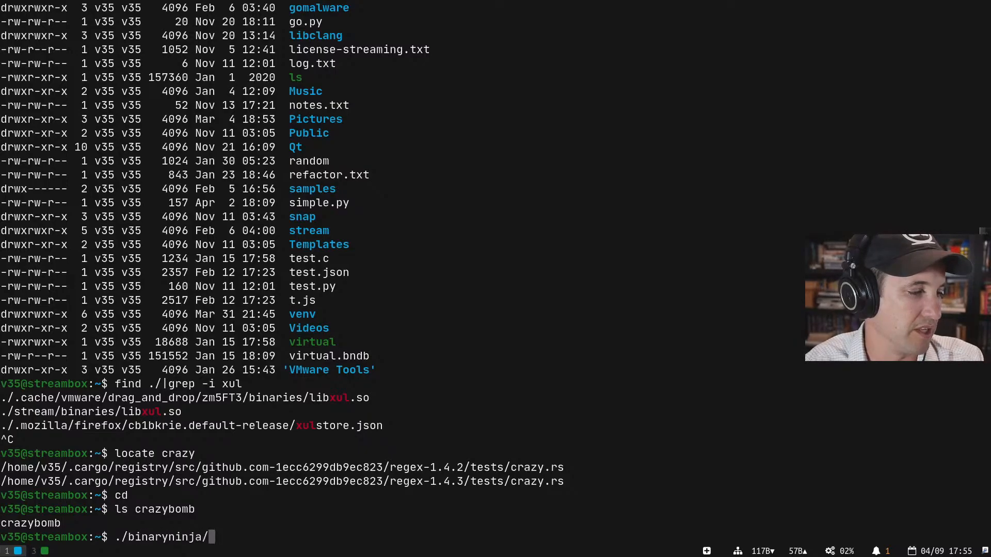
pyautogui.write('/binaryninja cra')
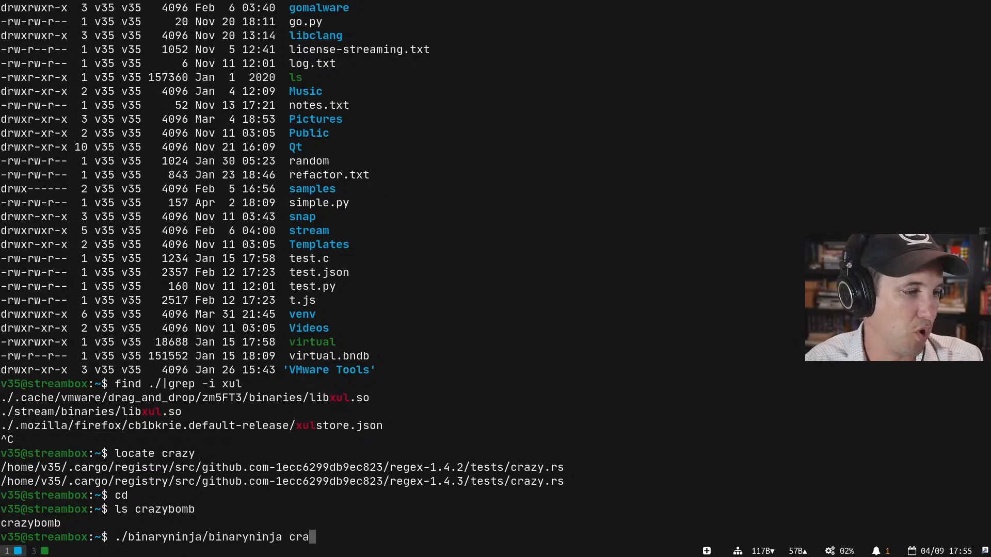
pyautogui.press('Tab')
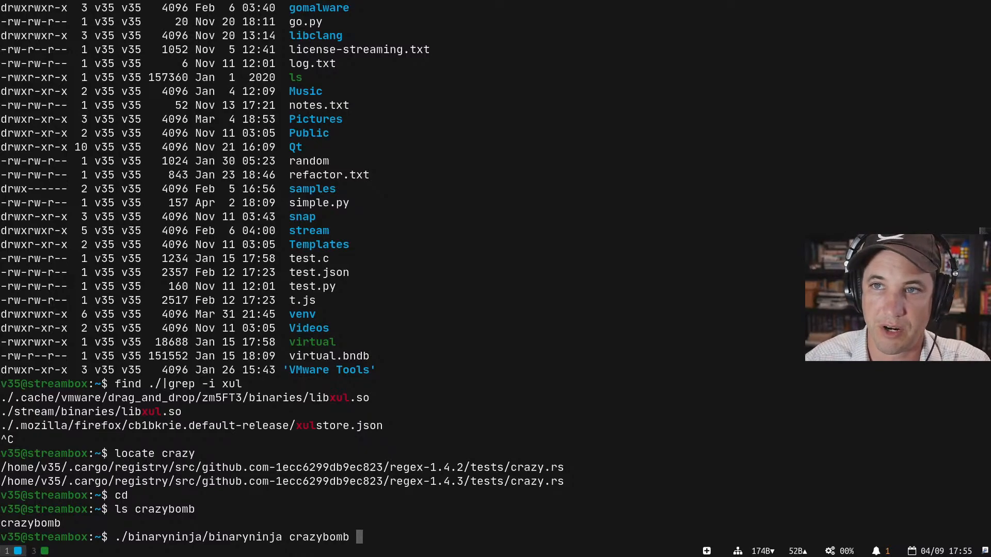
pyautogui.press('Return')
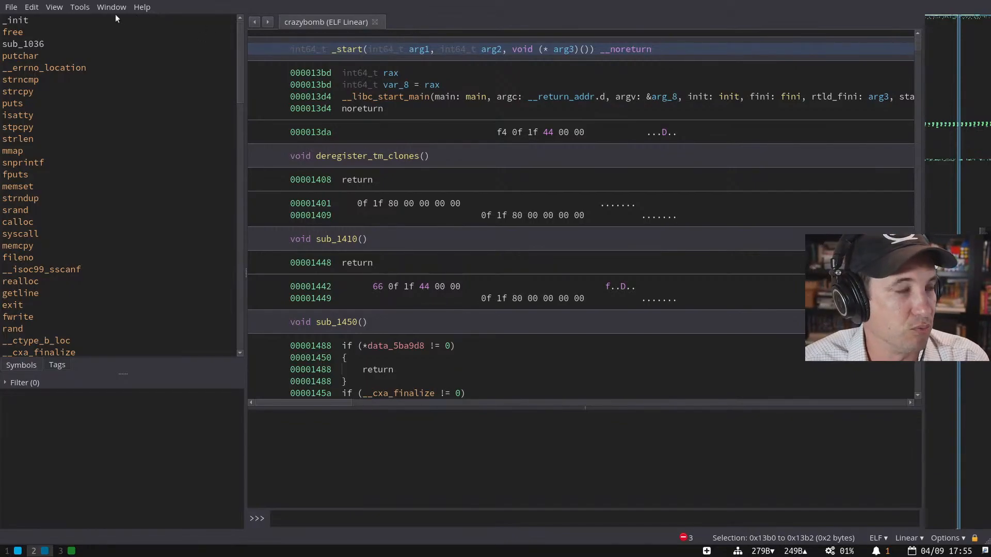
pyautogui.hotkey('ctrl', 'p')
pyautogui.write('rest')
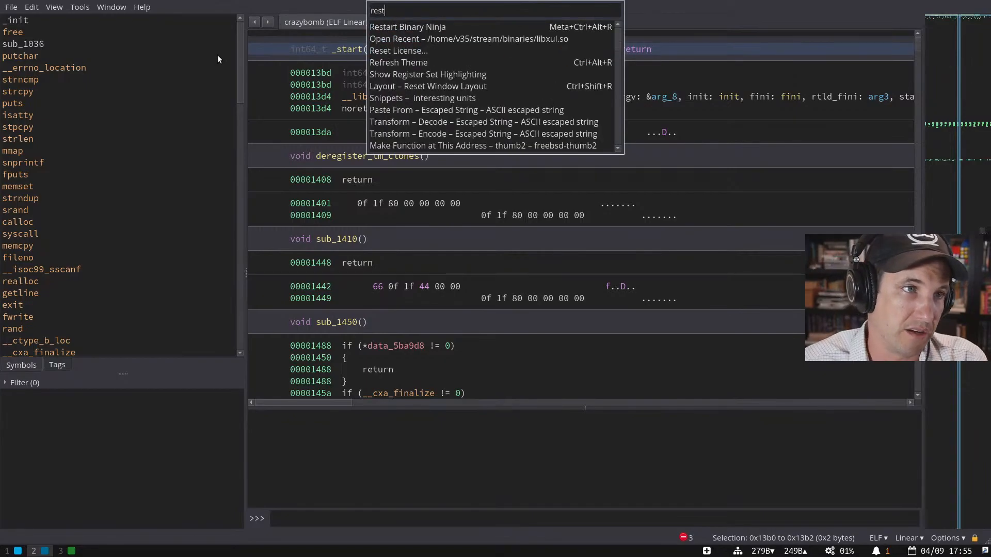
pyautogui.press('Down')
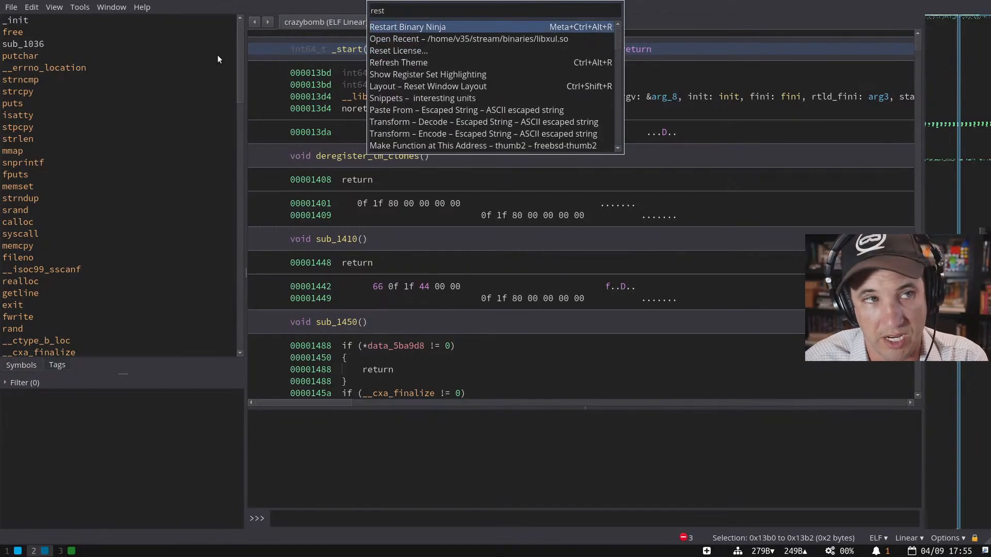
pyautogui.press('Escape')
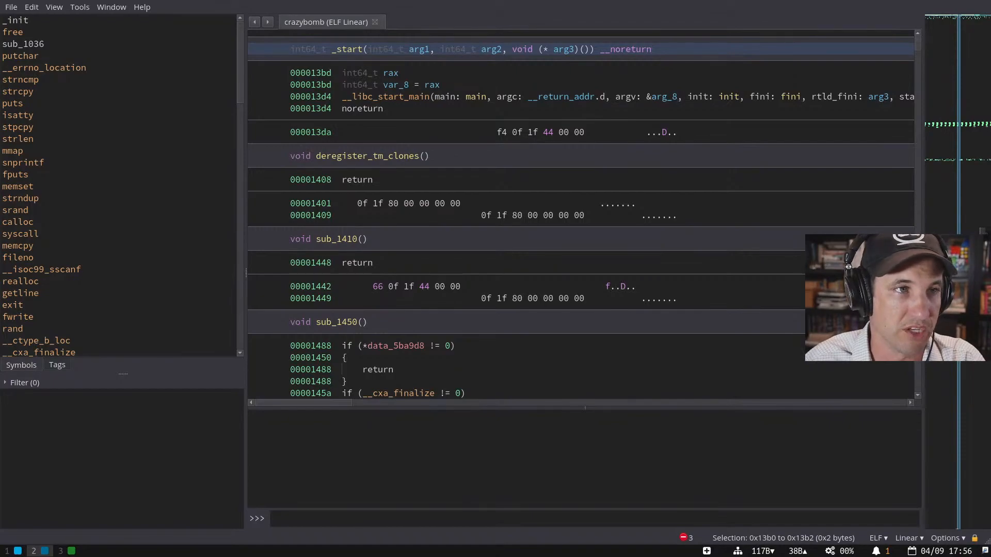
# - Switch between workspaces and settle on the documentation in Firefox
pyautogui.press('super+3')
pyautogui.scroll(3, 479, 206)
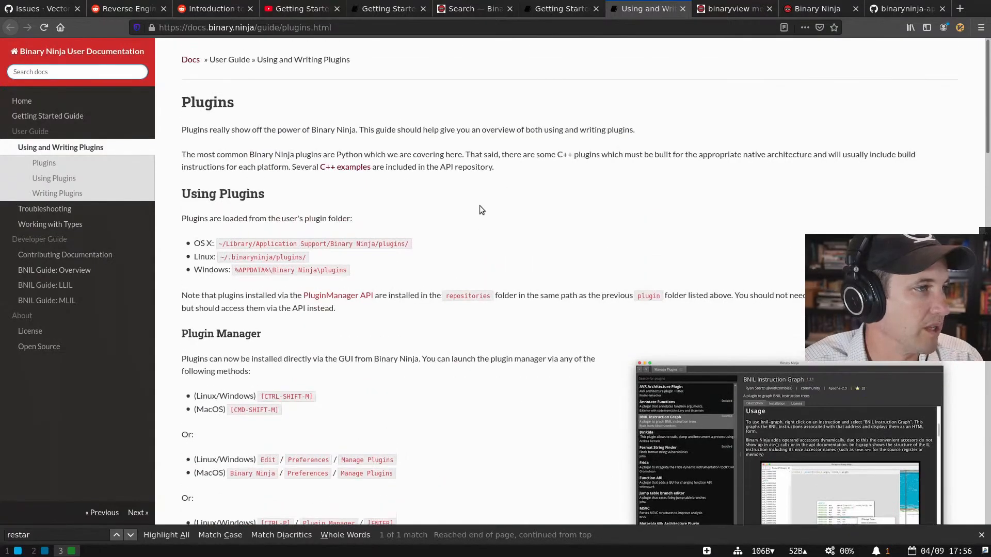
pyautogui.press('super+2')
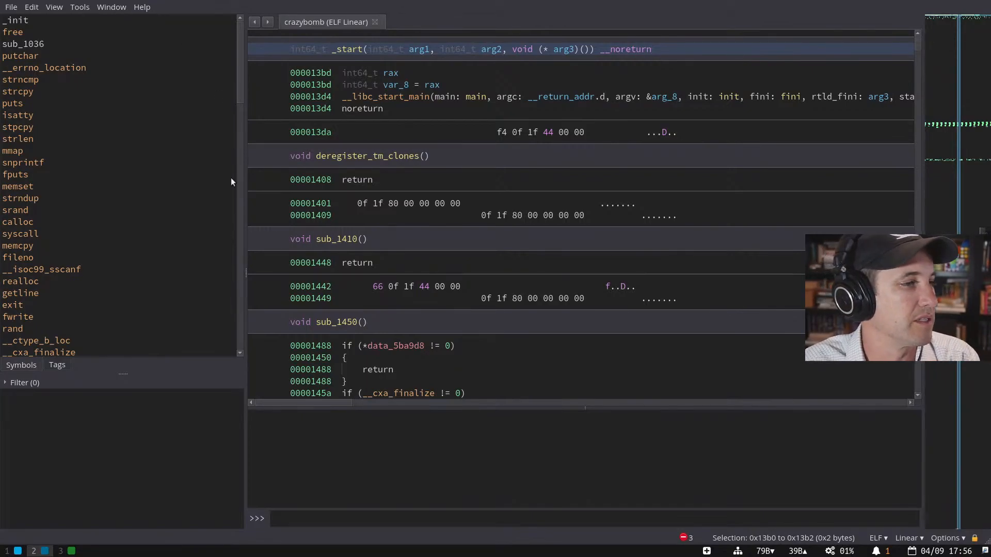
pyautogui.press('super+1')
pyautogui.press('super+3')
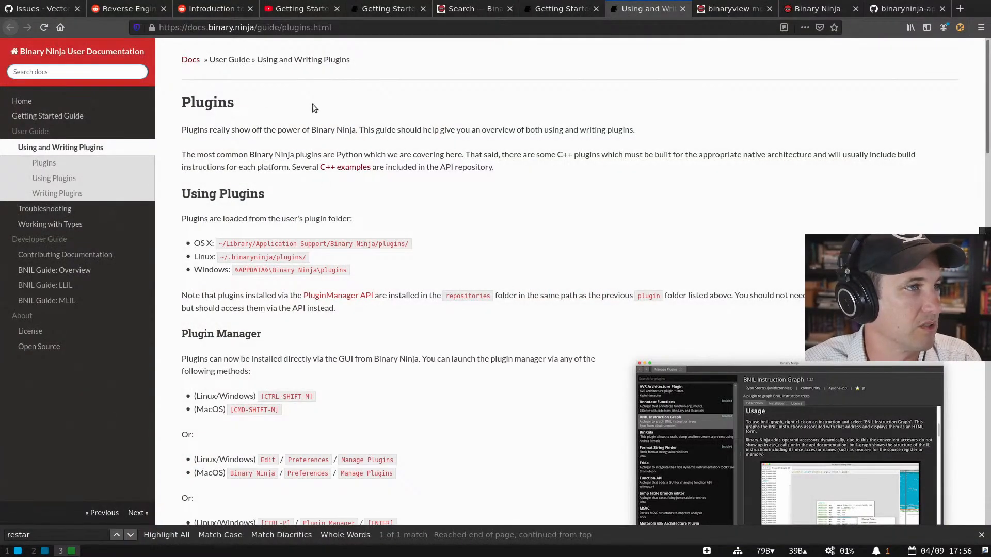
# - Open the Getting Started Guide and read down to its Linux Setup section
pyautogui.click(49, 116)
pyautogui.scroll(-3, 386, 211)
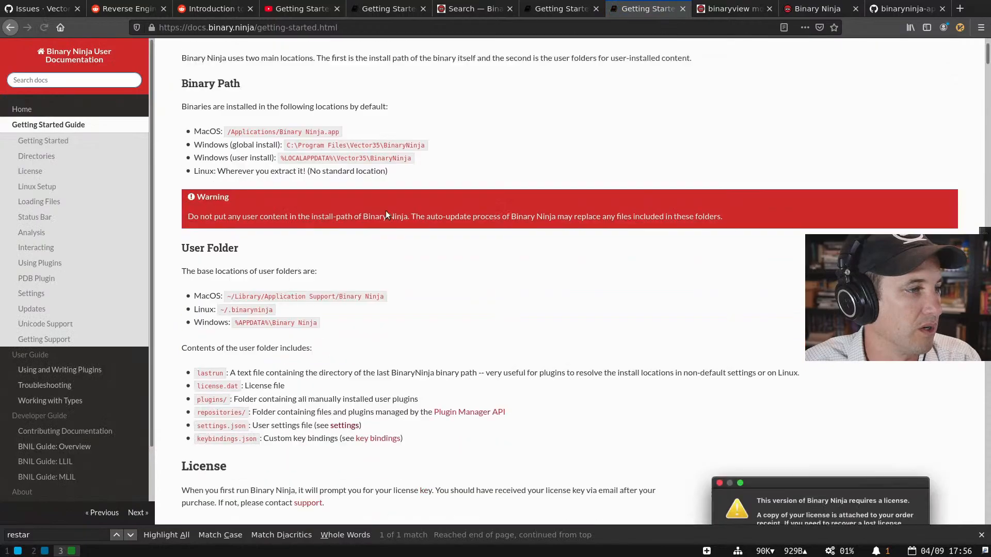
pyautogui.scroll(-5, 565, 433)
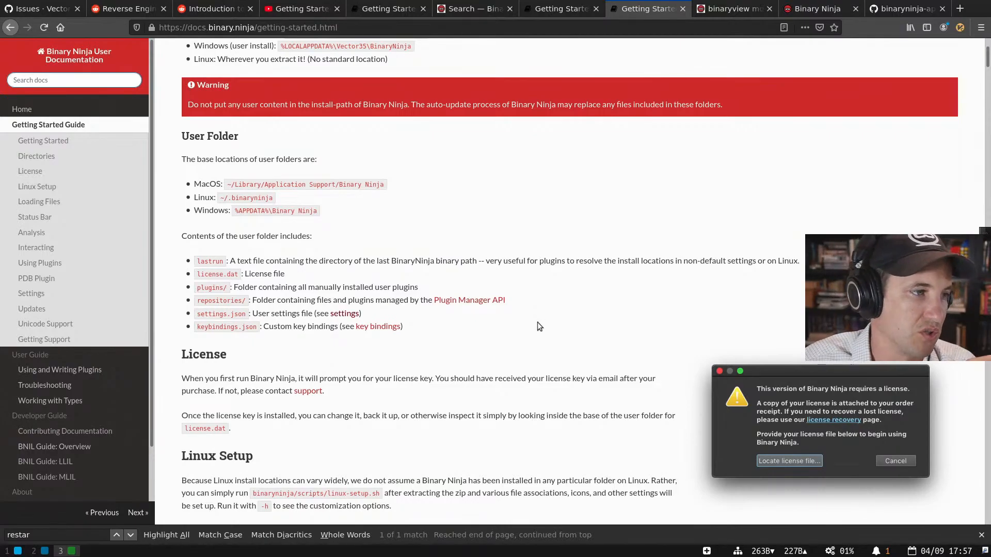
pyautogui.scroll(-5, 538, 322)
pyautogui.scroll(-3, 534, 315)
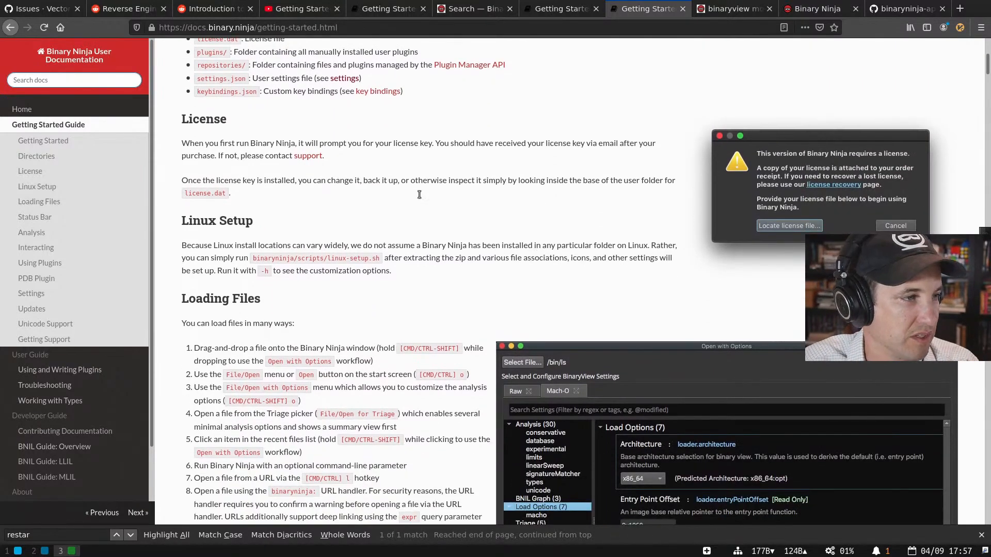
pyautogui.scroll(-3, 419, 293)
# - Select the binaryninja/scripts/linux-setup.sh path and read on through Linux Setup
pyautogui.moveTo(252, 170); pyautogui.dragTo(375, 171)
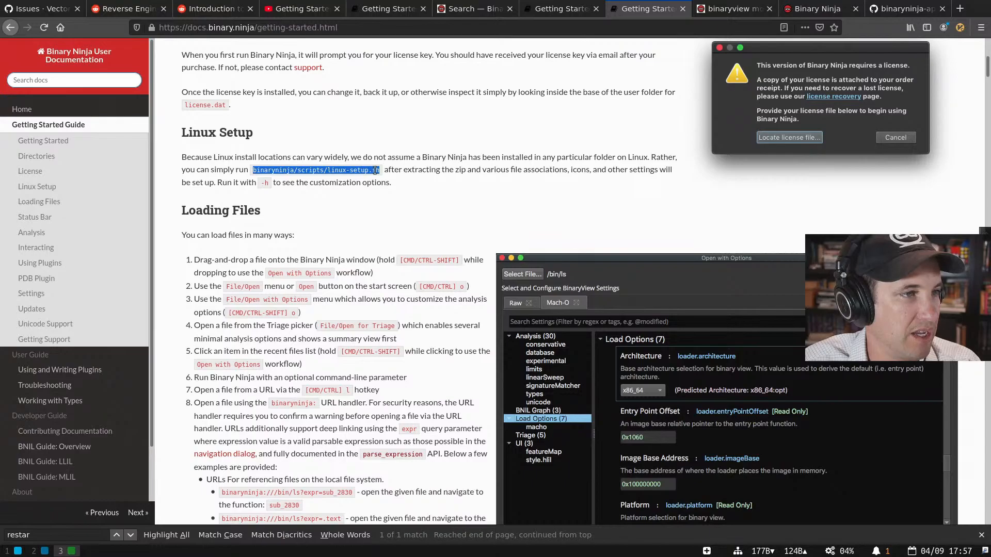
pyautogui.click(370, 170)
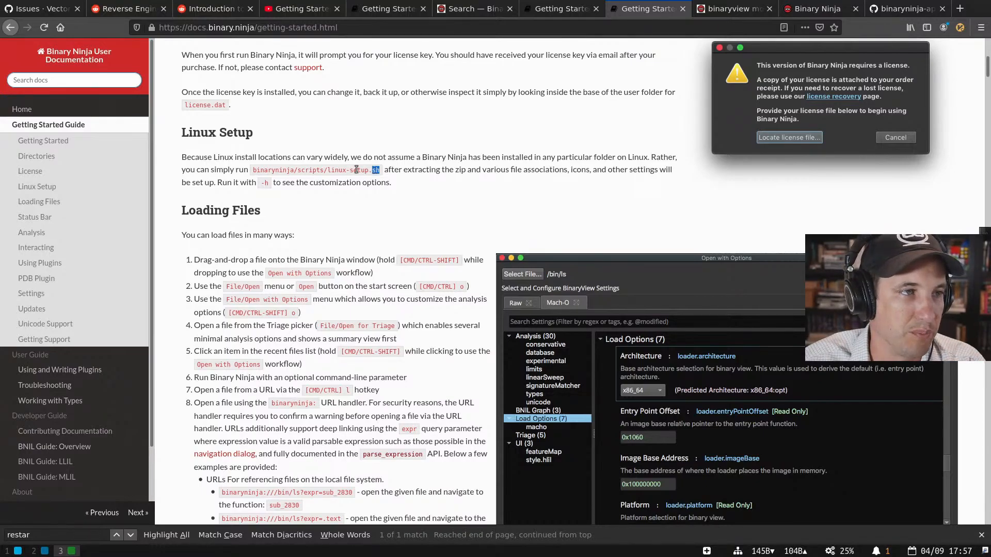
pyautogui.moveTo(379, 171); pyautogui.dragTo(252, 170)
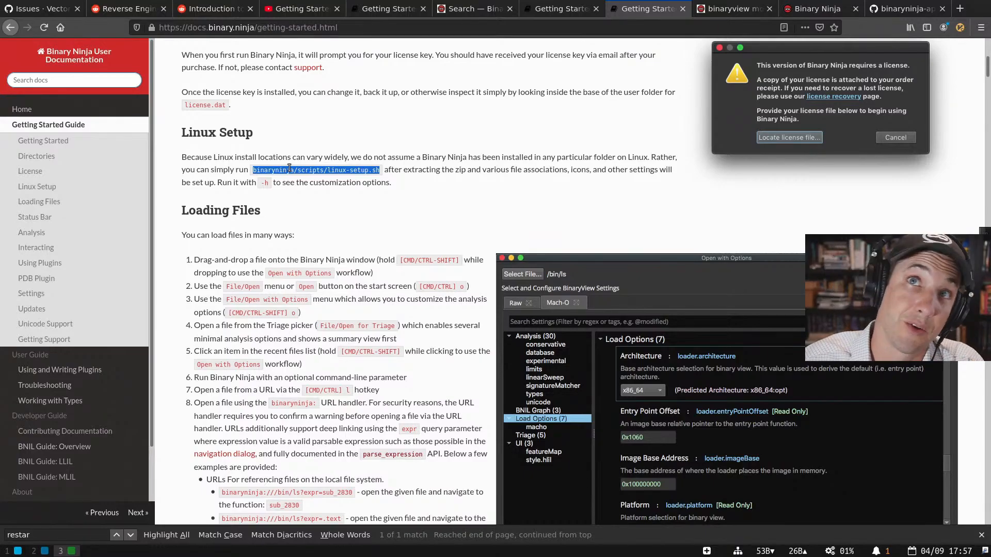
pyautogui.scroll(3, 284, 341)
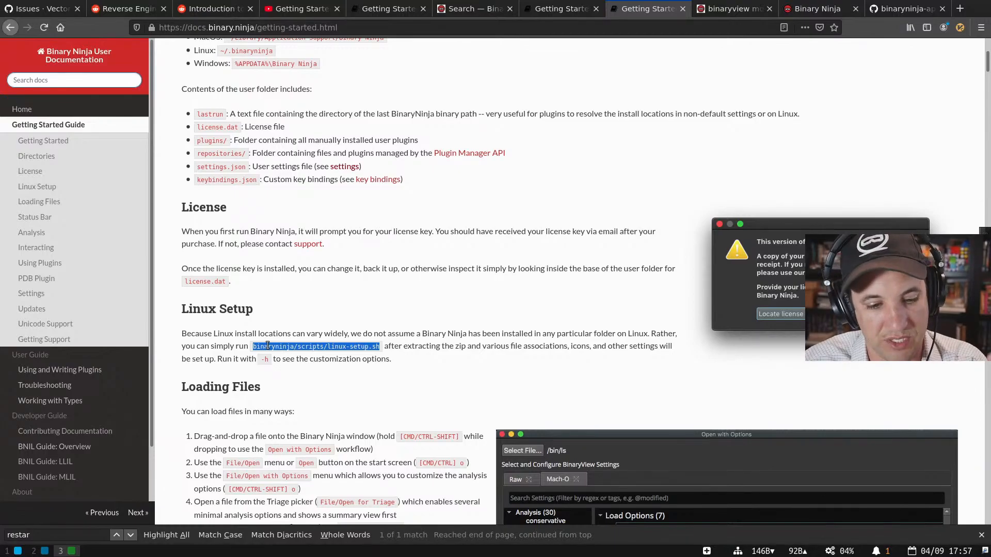
pyautogui.moveTo(267, 346); pyautogui.dragTo(376, 345)
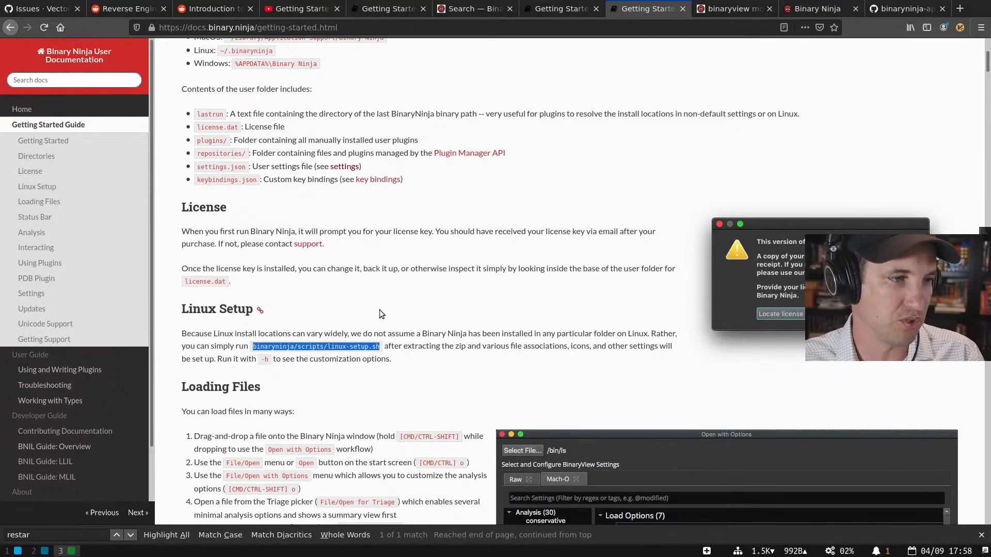
pyautogui.scroll(-4, 380, 309)
pyautogui.click(366, 175)
pyautogui.moveTo(367, 175); pyautogui.dragTo(401, 252)
pyautogui.click(401, 254)
pyautogui.scroll(-3, 400, 260)
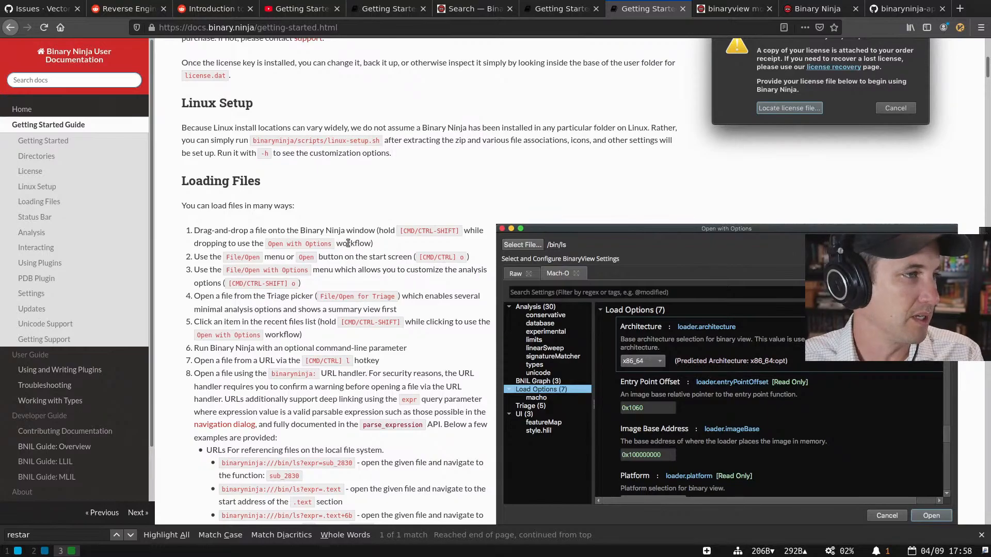
pyautogui.scroll(-14, 348, 242)
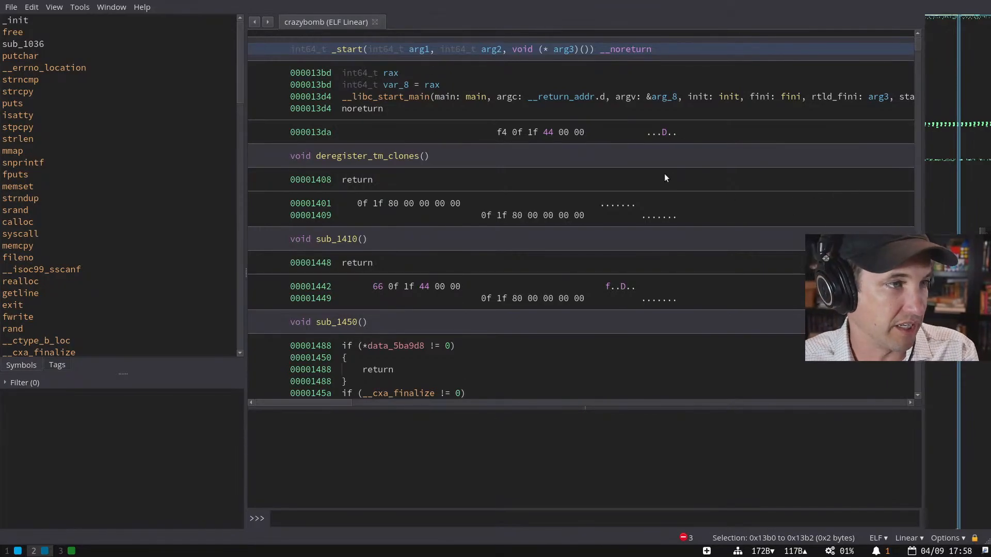
# - Show the log via the 'show log' command and dock it beside the Python console
pyautogui.press('`')
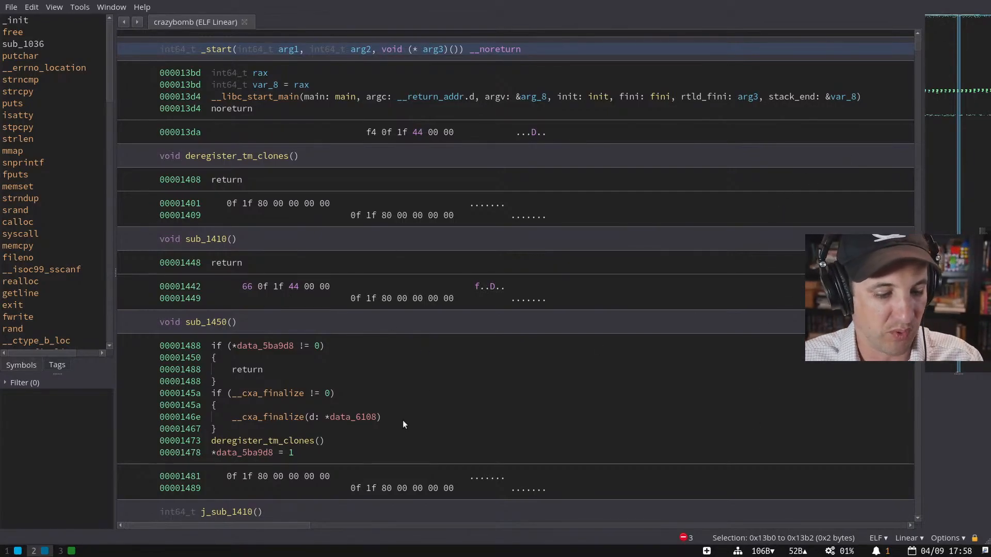
pyautogui.press('`')
pyautogui.hotkey('ctrl', 'p')
pyautogui.write('show log')
pyautogui.press('Return')
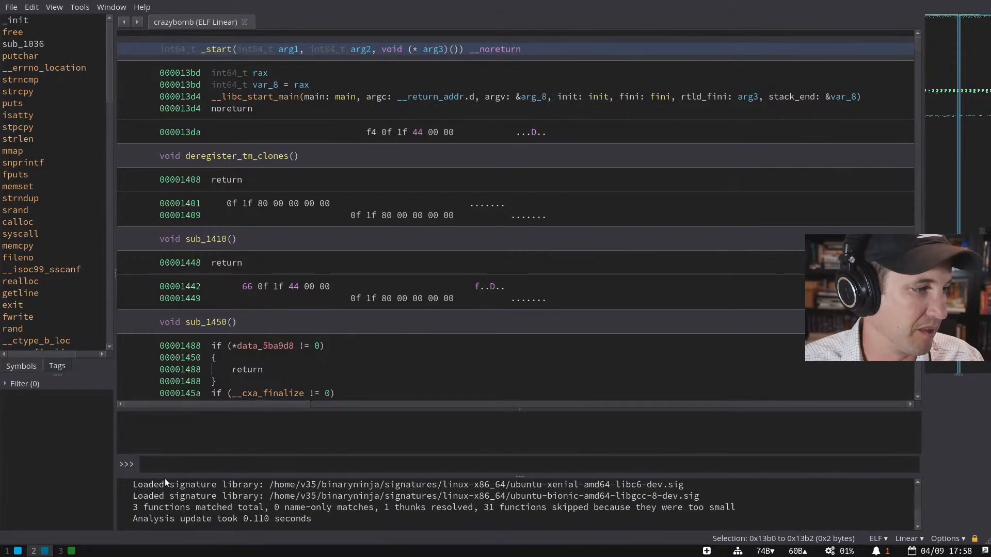
pyautogui.moveTo(165, 477); pyautogui.dragTo(166, 470)
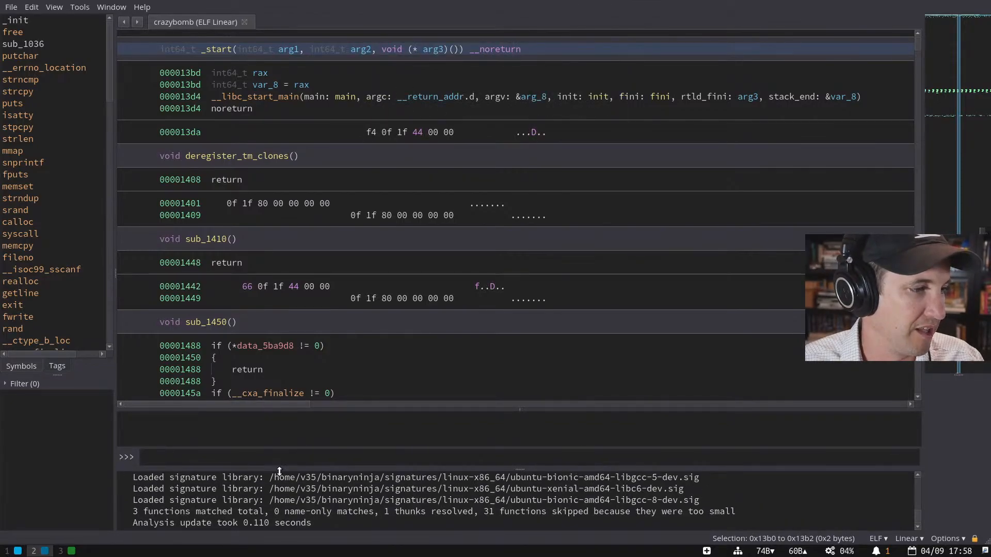
pyautogui.moveTo(277, 472); pyautogui.dragTo(472, 481)
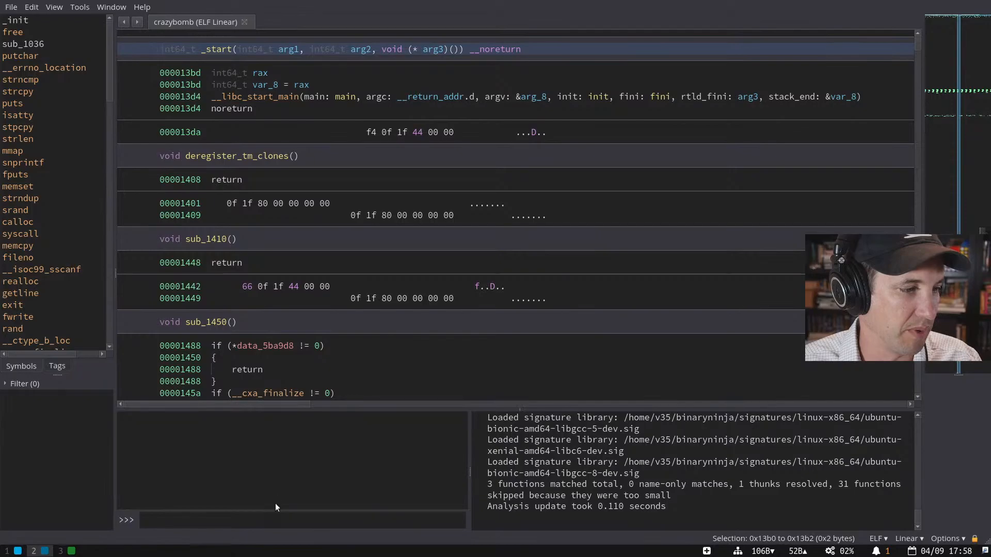
# - List crazybomb's functions with bv.functions and count them with len(_), giving 81
pyautogui.write('bv.functions')
pyautogui.press('Return')
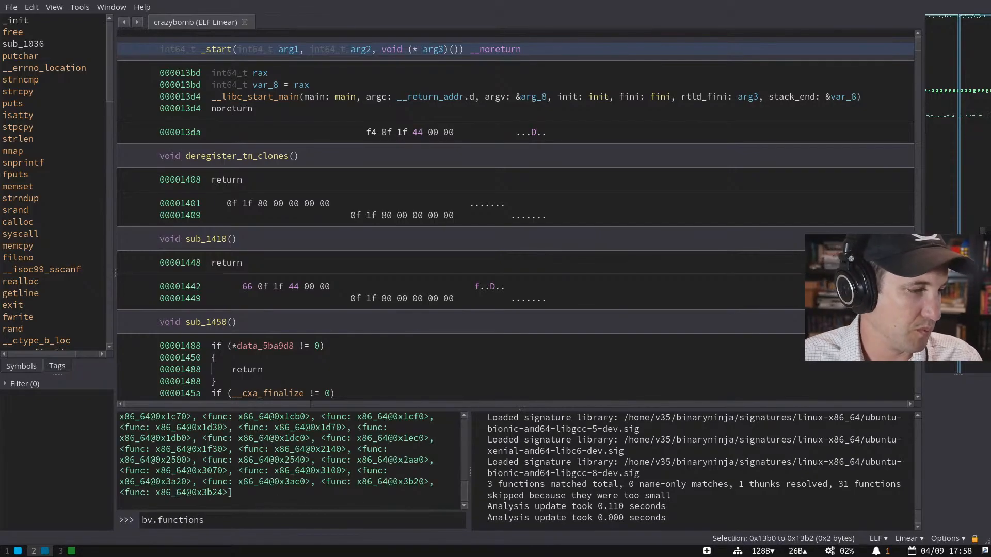
pyautogui.hotkey('ctrl', 'a')
pyautogui.write('len(_)')
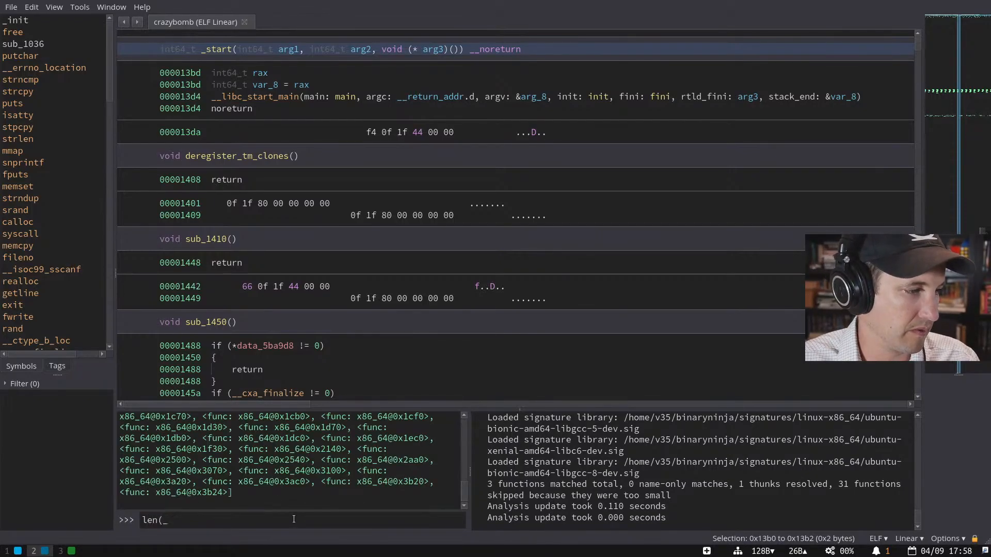
pyautogui.press('Return')
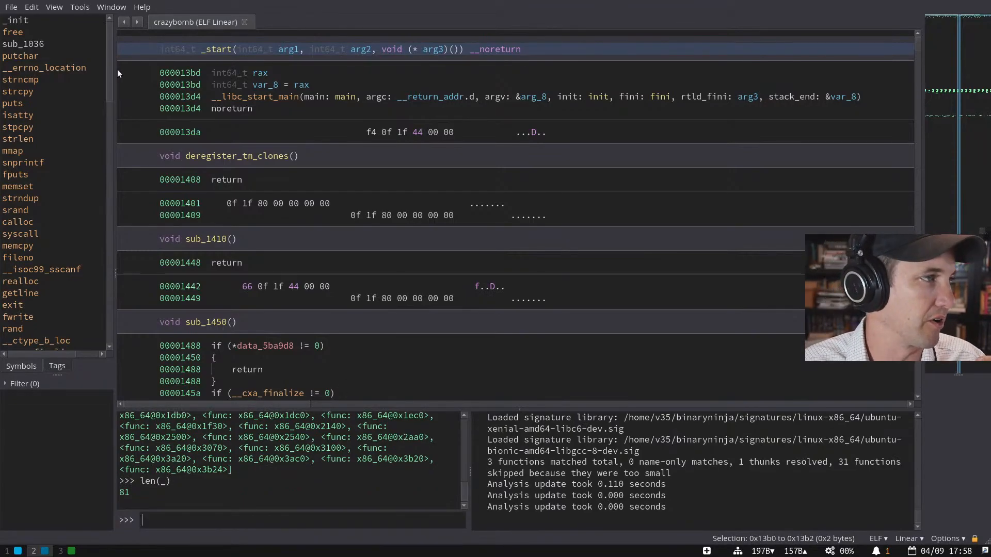
# - Jump to data around 0x60700 and 0x28700 via the feature map, then widen the map
pyautogui.click(952, 34)
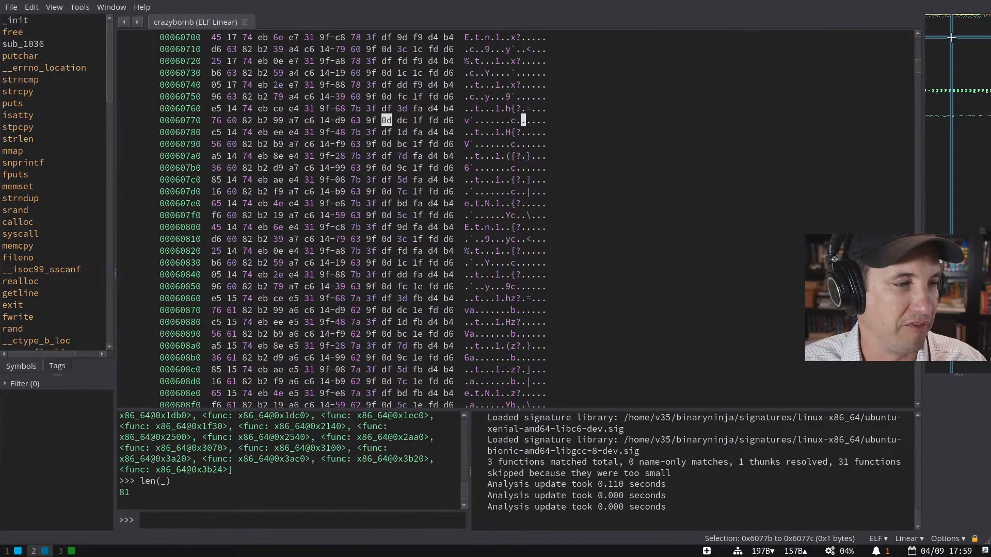
pyautogui.moveTo(952, 34); pyautogui.dragTo(951, 24)
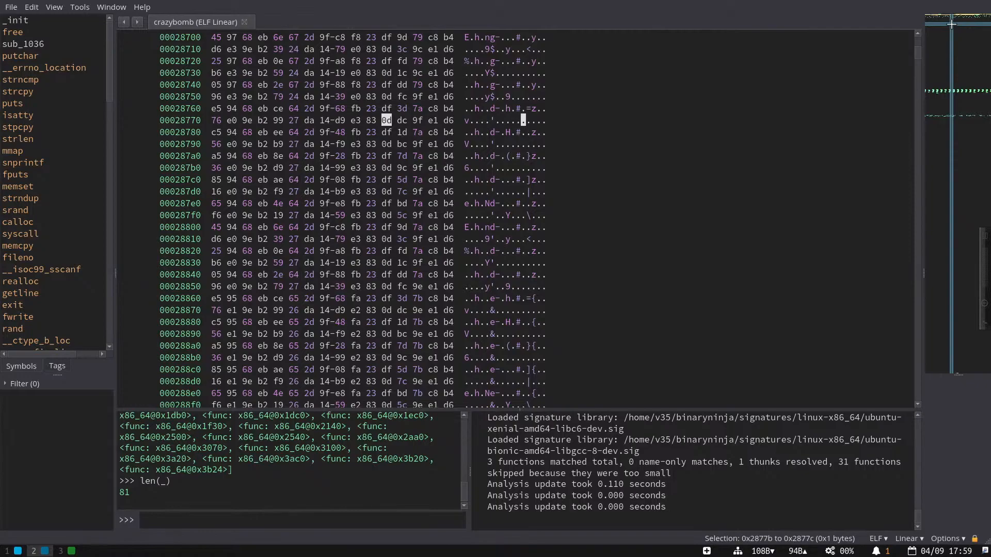
pyautogui.moveTo(921, 136); pyautogui.dragTo(863, 138)
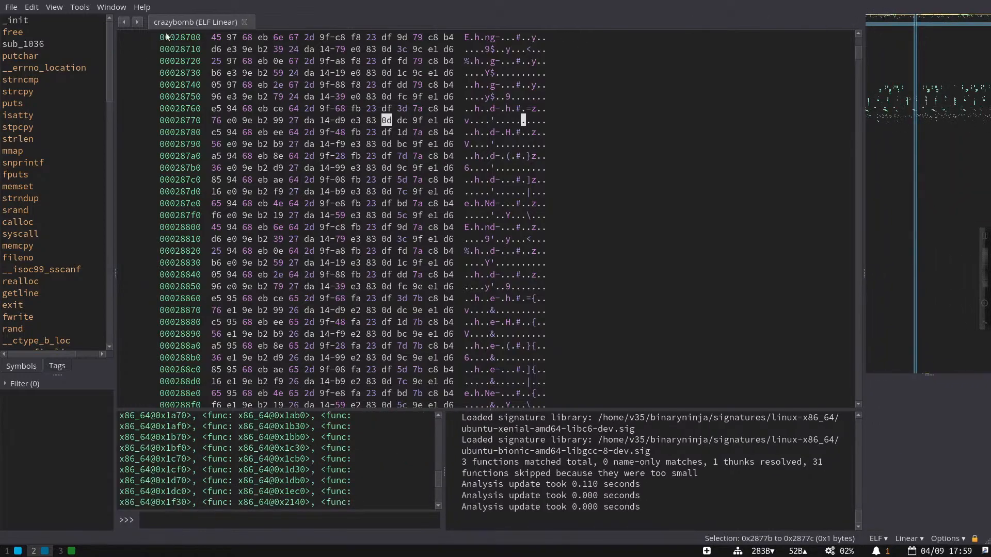
pyautogui.moveTo(862, 106); pyautogui.dragTo(535, 149)
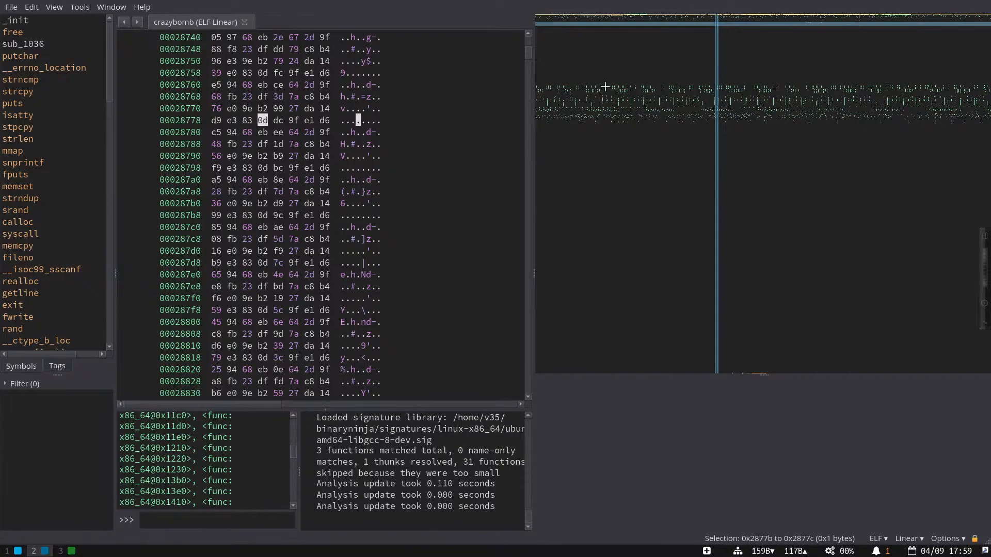
pyautogui.moveTo(533, 117); pyautogui.dragTo(555, 139)
pyautogui.rightClick(665, 138)
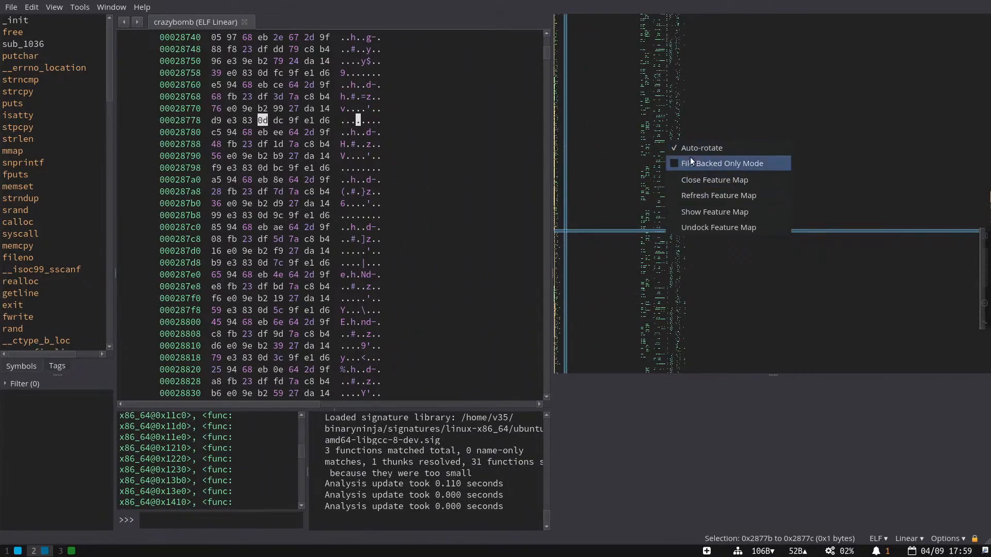
pyautogui.click(599, 159)
# - Rebalance the hex view and feature map widths, giving the map more room
pyautogui.moveTo(554, 167); pyautogui.dragTo(863, 157)
pyautogui.rightClick(884, 143)
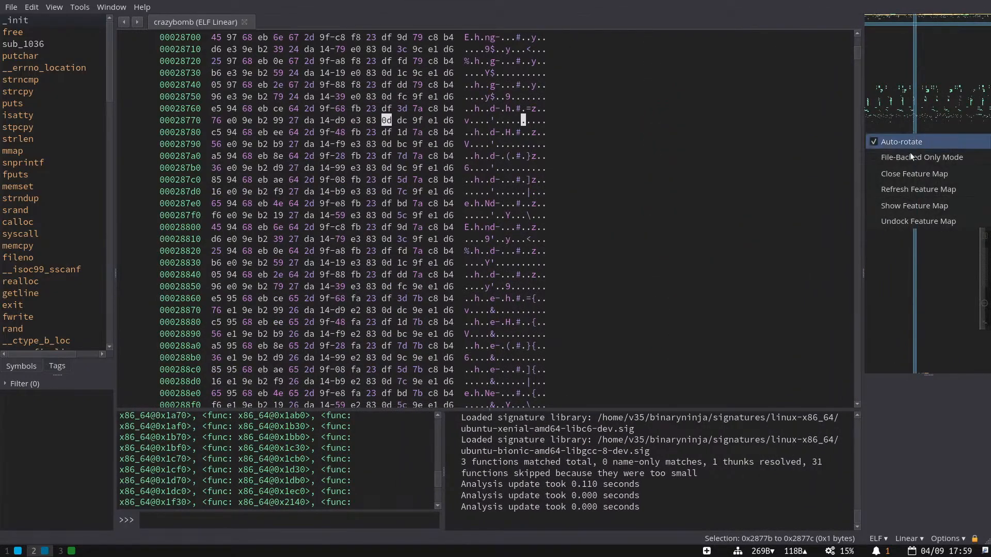
pyautogui.click(909, 146)
pyautogui.moveTo(863, 154); pyautogui.dragTo(700, 177)
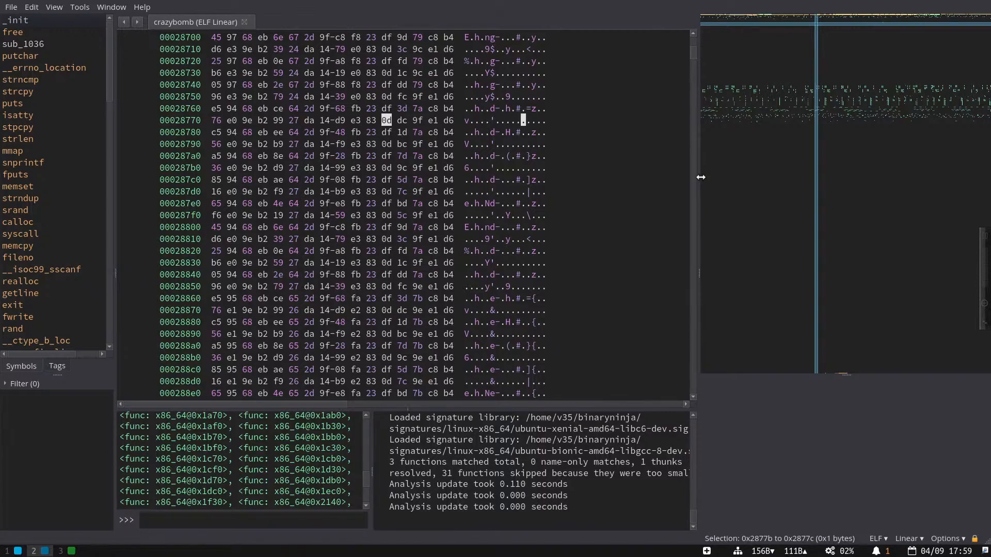
pyautogui.moveTo(700, 177); pyautogui.dragTo(623, 187)
# - Browse data and symbol regions through the feature map, then go to sub_1ec0
pyautogui.click(666, 87)
pyautogui.moveTo(666, 87); pyautogui.dragTo(695, 95)
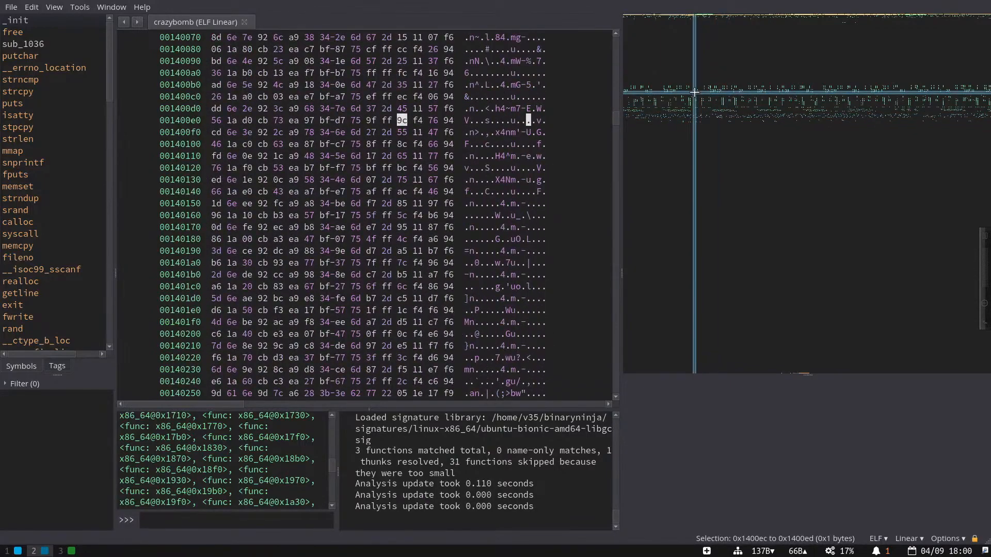
pyautogui.rightClick(694, 95)
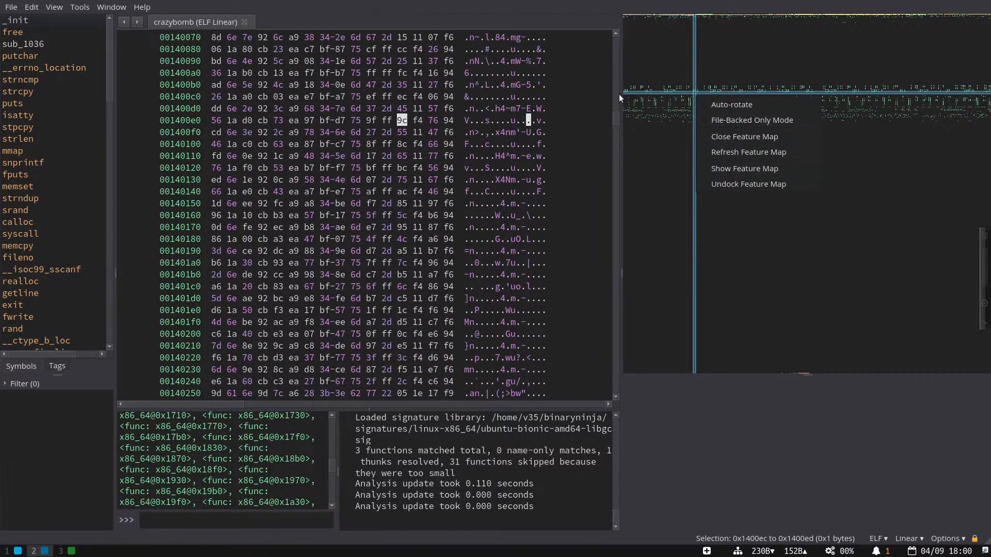
pyautogui.click(645, 94)
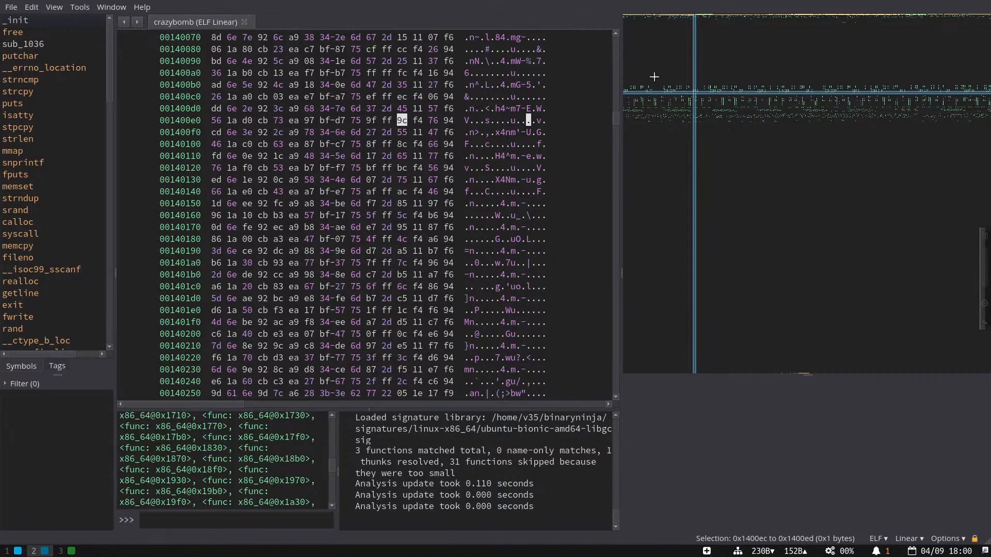
pyautogui.click(676, 13)
pyautogui.moveTo(676, 13); pyautogui.dragTo(671, 77)
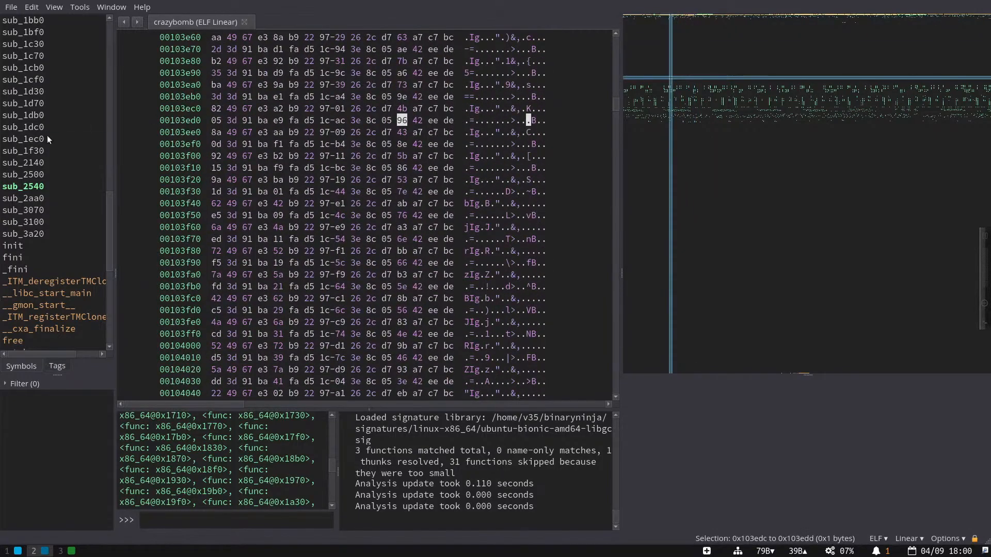
pyautogui.click(48, 135)
pyautogui.rightClick(662, 132)
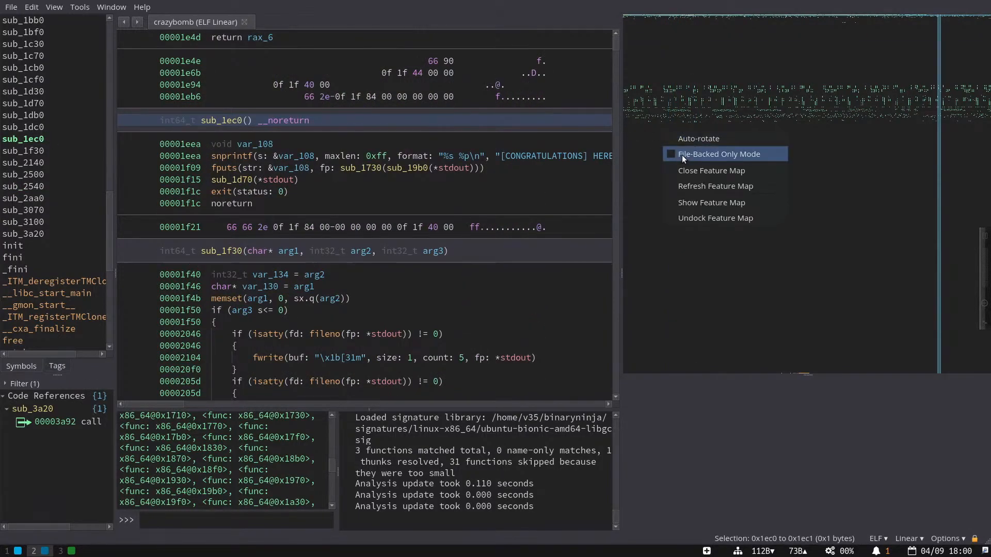
# - Enable File-Backed Only Mode on the feature map and adjust the panel widths
pyautogui.click(682, 155)
pyautogui.rightClick(681, 154)
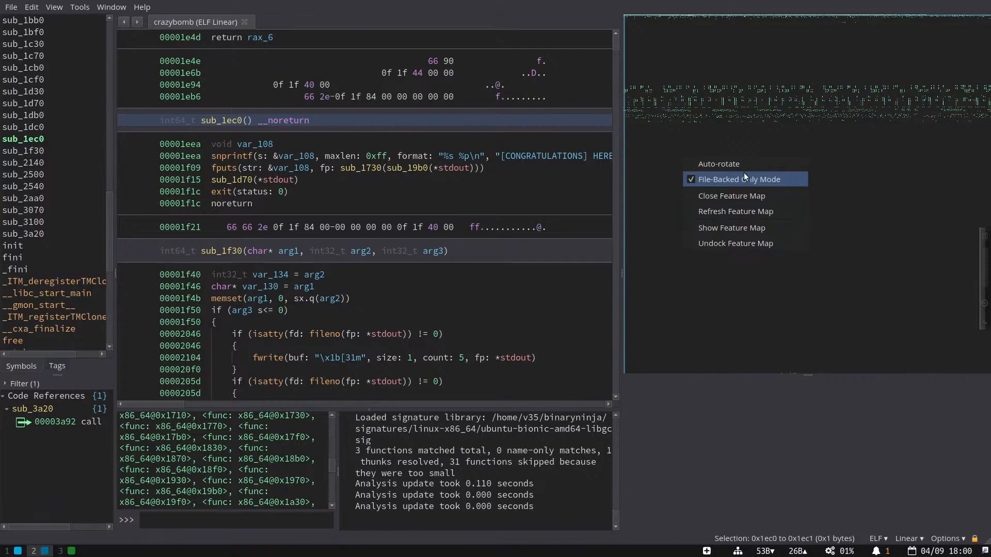
pyautogui.click(628, 144)
pyautogui.moveTo(623, 146)
pyautogui.mouseDown()
pyautogui.moveTo(594, 149)
pyautogui.moveTo(609, 151)
pyautogui.mouseUp()
pyautogui.moveTo(613, 151)
pyautogui.mouseDown()
pyautogui.moveTo(906, 161)
pyautogui.moveTo(597, 158)
pyautogui.mouseUp()
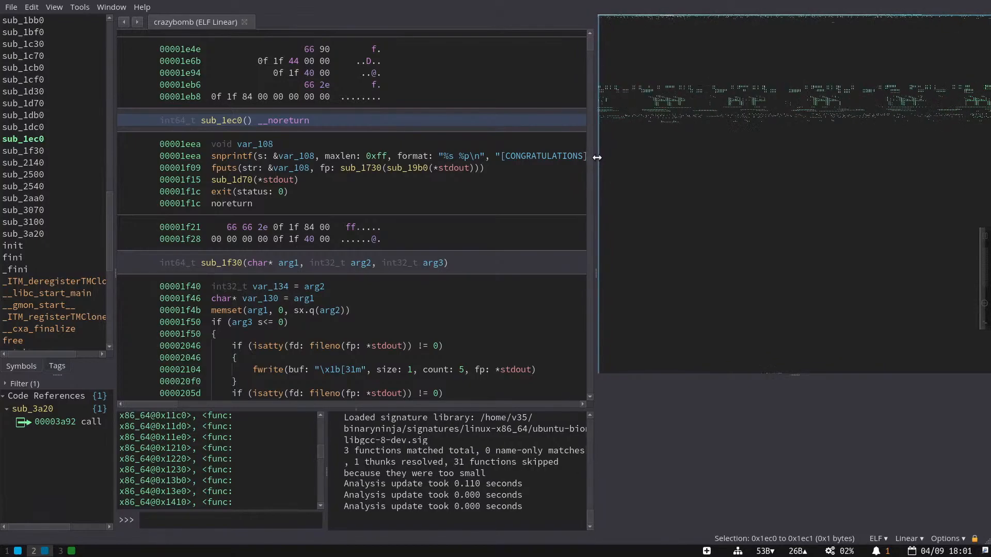
# - Jump to data around 0x121b08 and 0x15df40 on the map, then go to sub_1f30
pyautogui.click(604, 85)
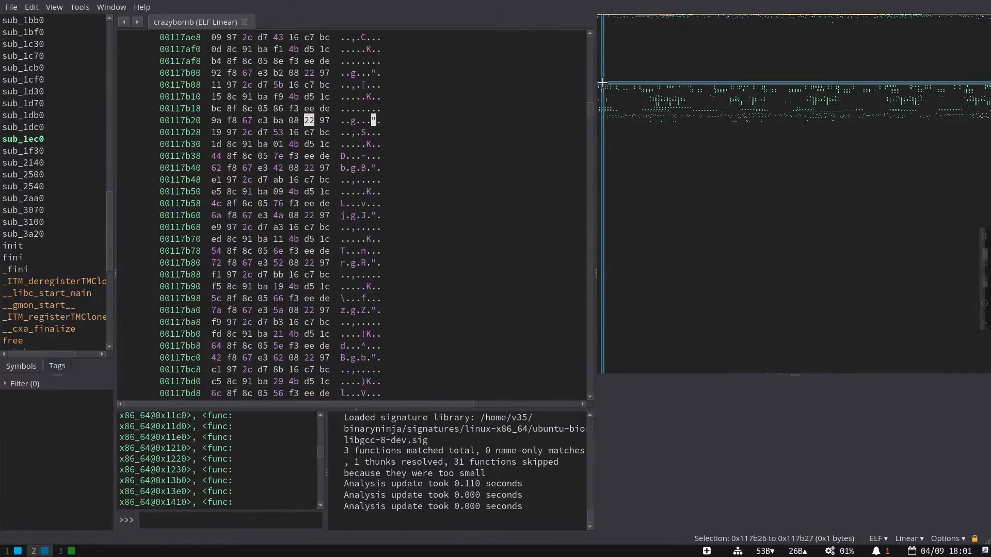
pyautogui.moveTo(604, 85); pyautogui.dragTo(604, 91)
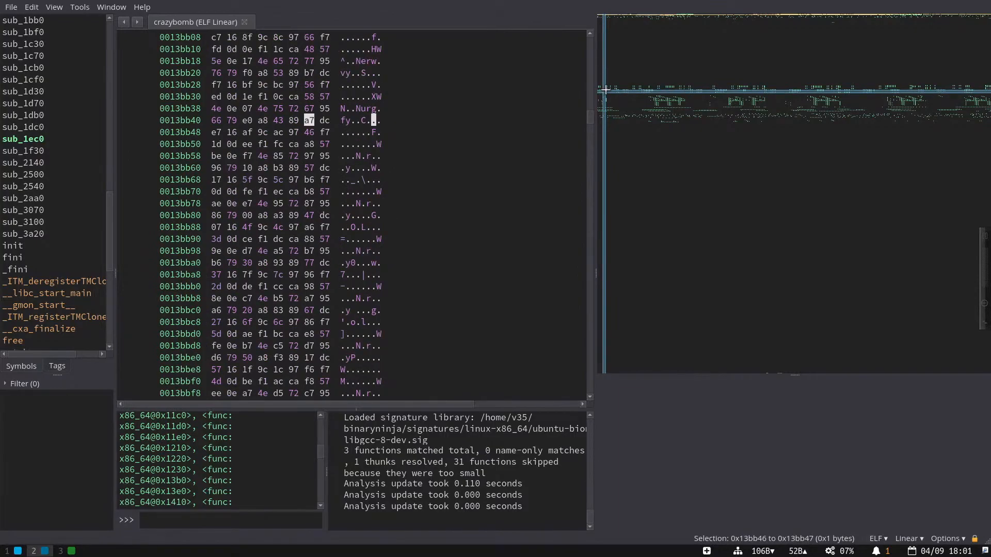
pyautogui.click(615, 87)
pyautogui.click(656, 98)
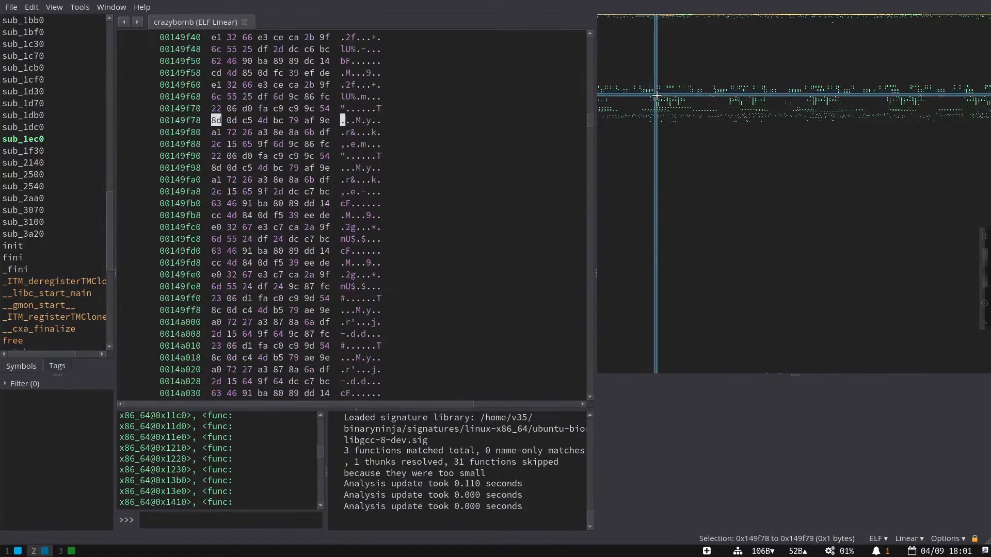
pyautogui.click(27, 150)
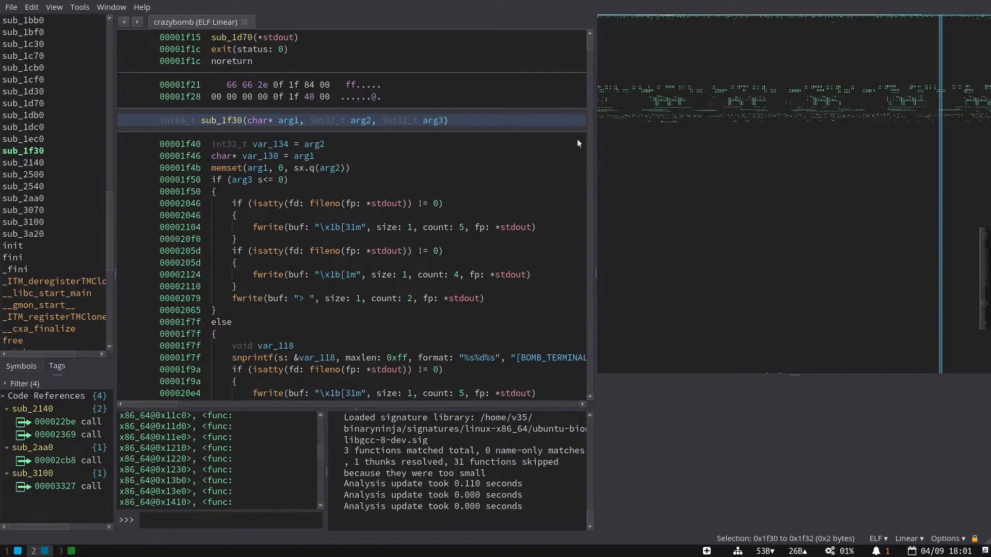
# - Turn off feature map Auto-rotate, resize the panels, and open Settings filtered to 'dock'
pyautogui.moveTo(597, 143)
pyautogui.mouseDown()
pyautogui.moveTo(513, 148)
pyautogui.moveTo(667, 154)
pyautogui.moveTo(581, 153)
pyautogui.mouseUp()
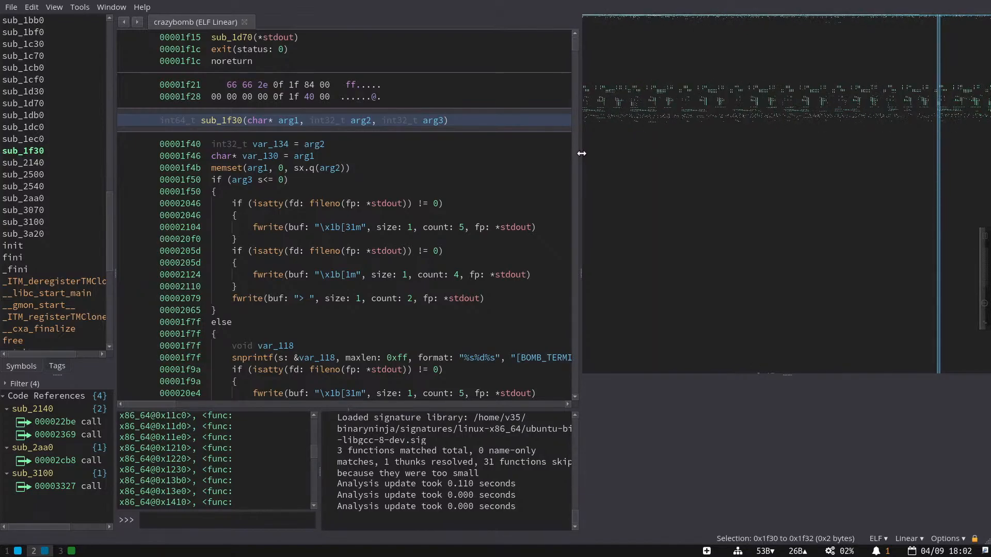
pyautogui.moveTo(581, 153); pyautogui.dragTo(812, 178)
pyautogui.rightClick(867, 125)
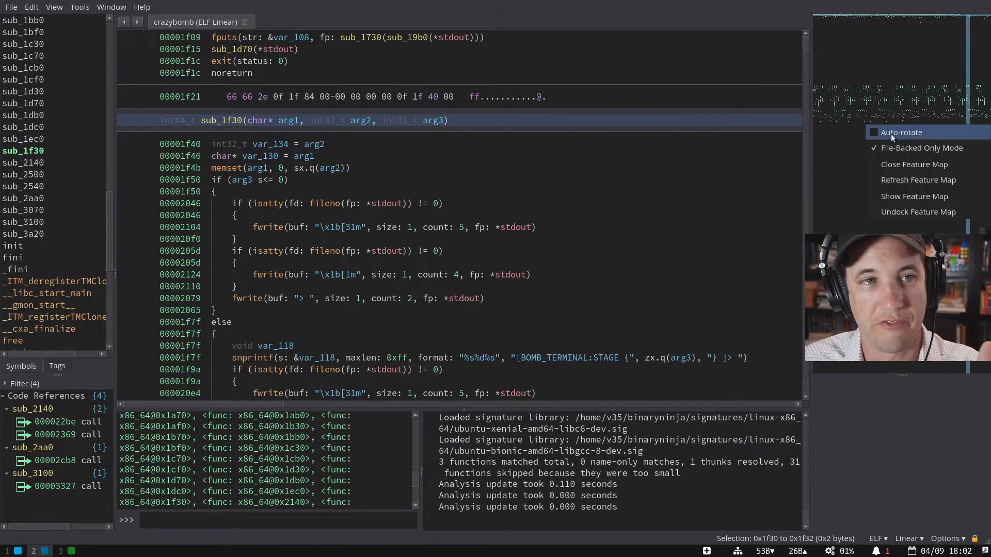
pyautogui.click(891, 133)
pyautogui.moveTo(809, 132); pyautogui.dragTo(888, 114)
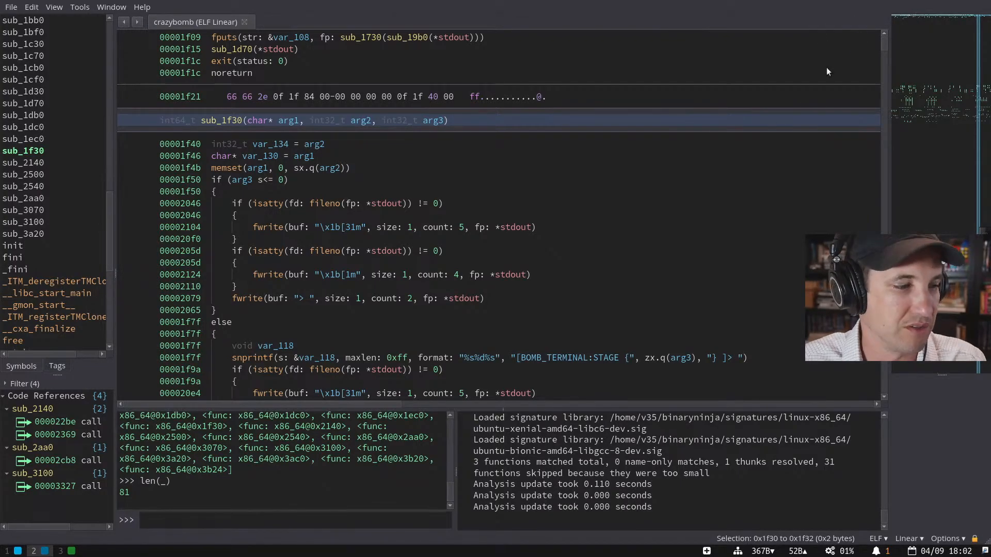
pyautogui.hotkey('ctrl', ',')
pyautogui.write('dock')
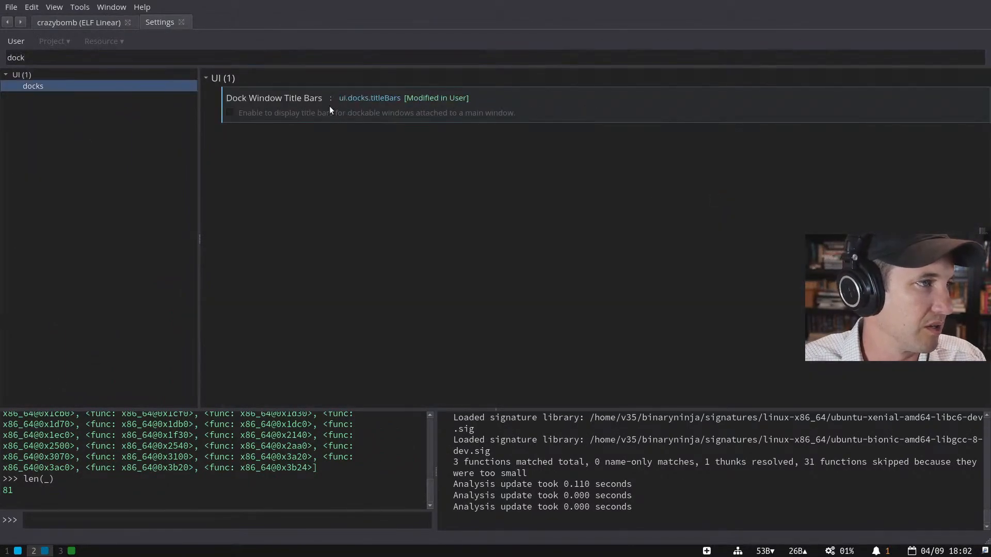
# - Toggle Dock Window Title Bars, close Settings, and widen the feature map considerably
pyautogui.click(231, 112)
pyautogui.hotkey('ctrl', 'w')
pyautogui.moveTo(922, 216); pyautogui.dragTo(669, 216)
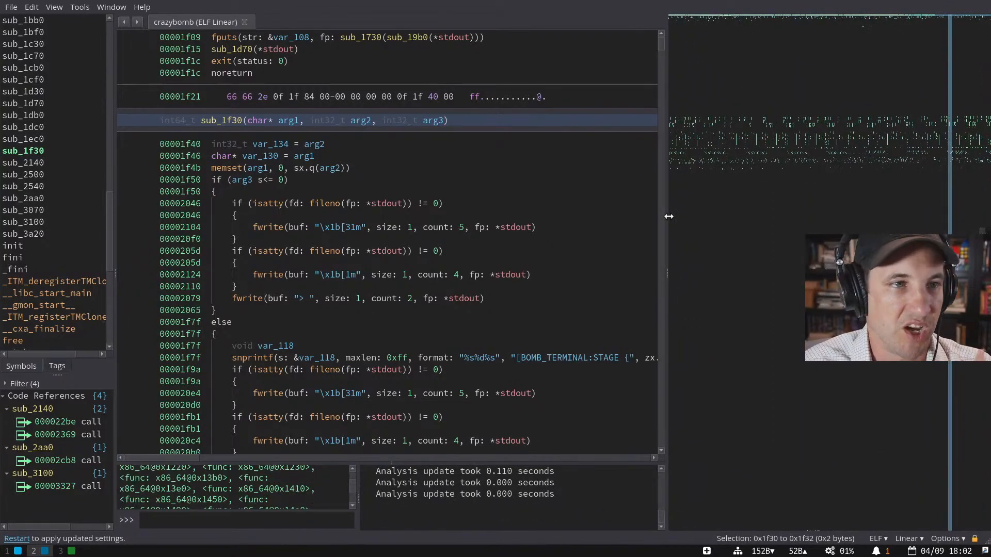
pyautogui.moveTo(669, 216); pyautogui.dragTo(600, 227)
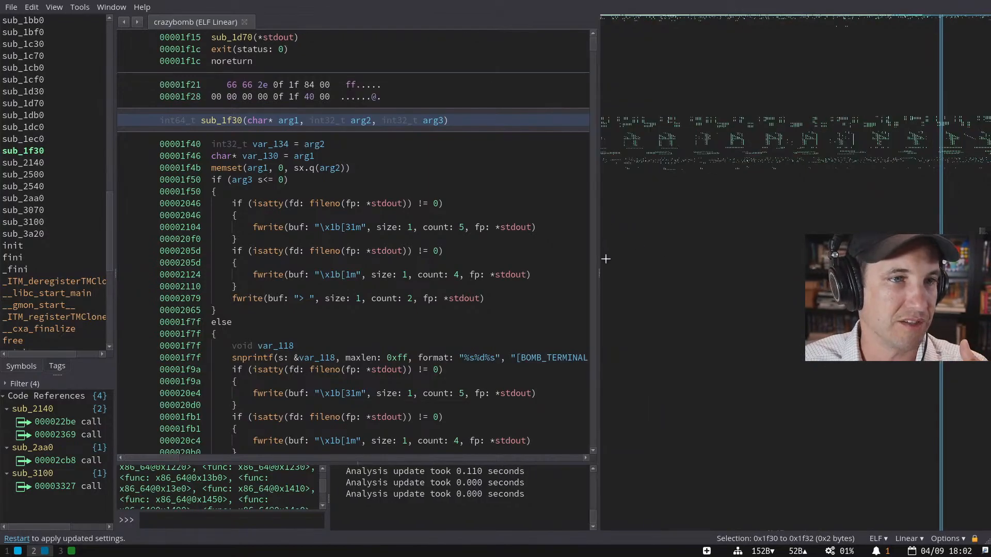
# - Jump to the data at 0x162048 on the map, then go to sub_2aa0
pyautogui.click(669, 139)
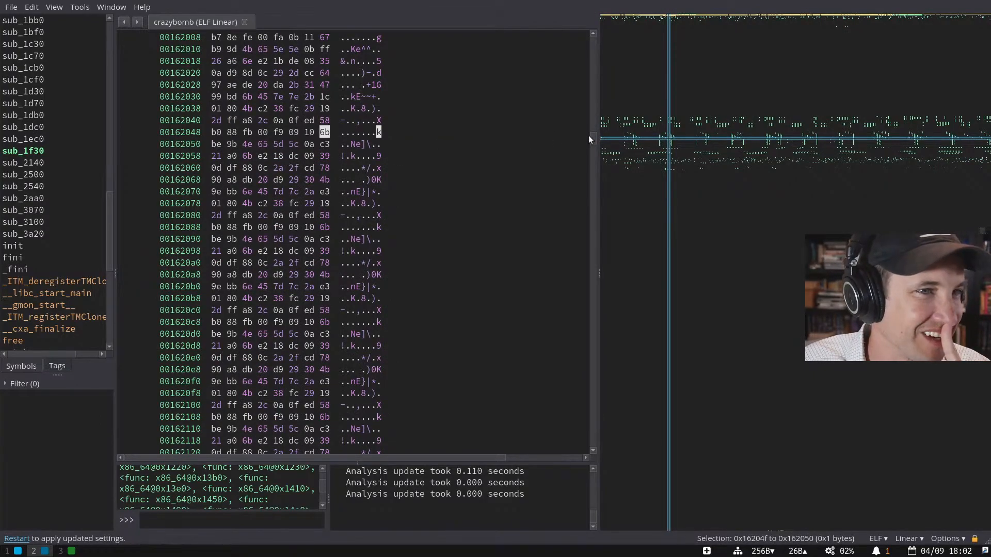
pyautogui.scroll(4, 410, 166)
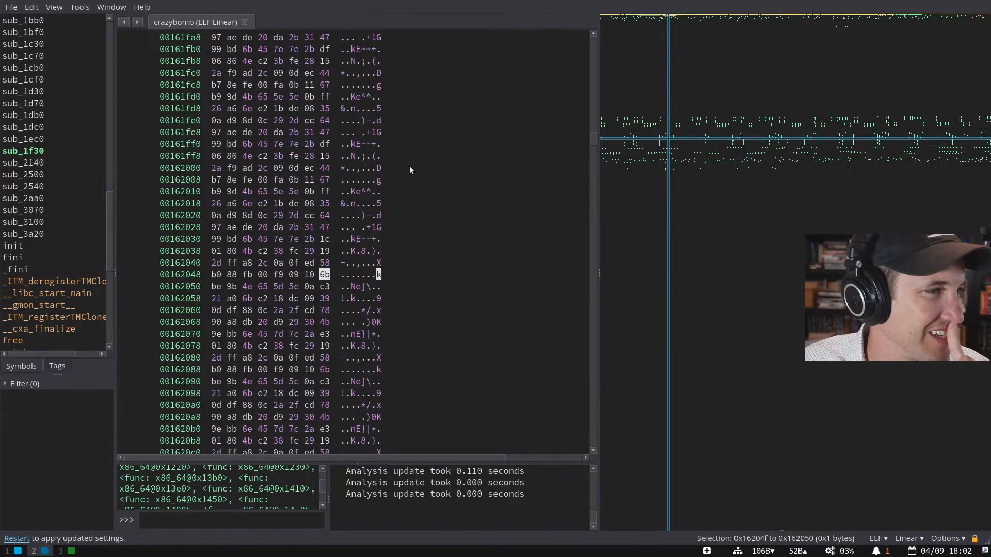
pyautogui.scroll(4, 408, 167)
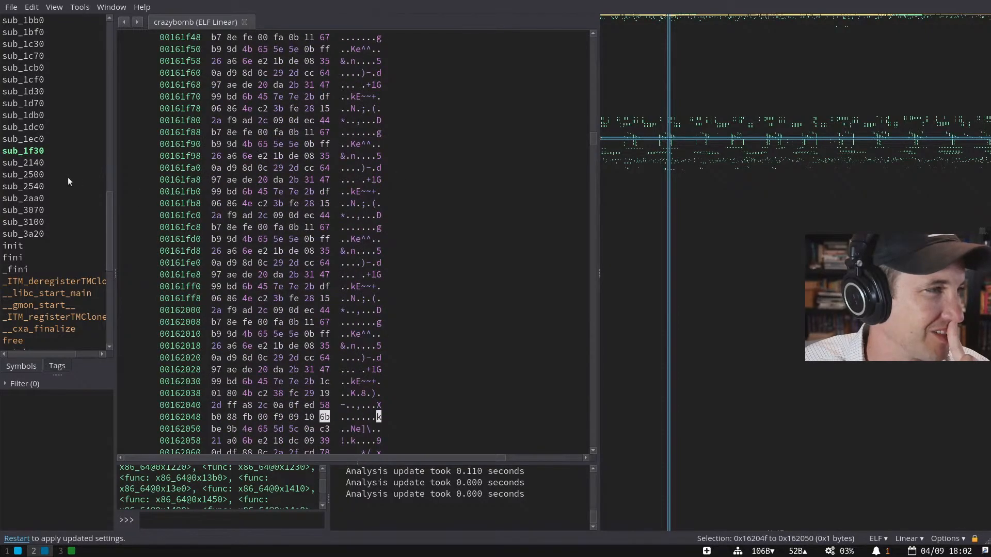
pyautogui.scroll(1, 85, 212)
pyautogui.click(60, 236)
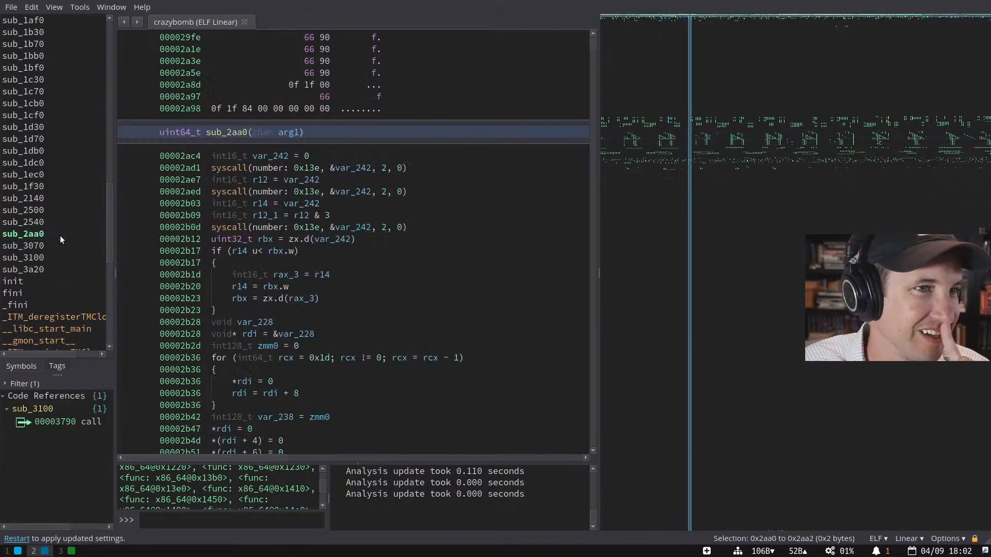
# - Visit sub_2500 and sub_1db0, then sweep the feature map through data around 0x58190 and 0x1183c6
pyautogui.click(51, 210)
pyautogui.click(35, 152)
pyautogui.scroll(-9, 75, 255)
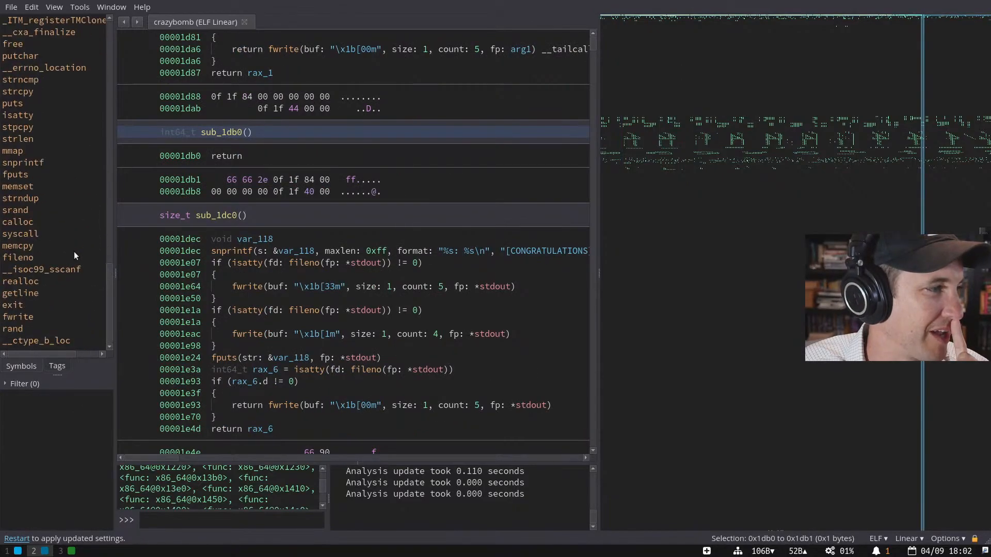
pyautogui.click(685, 33)
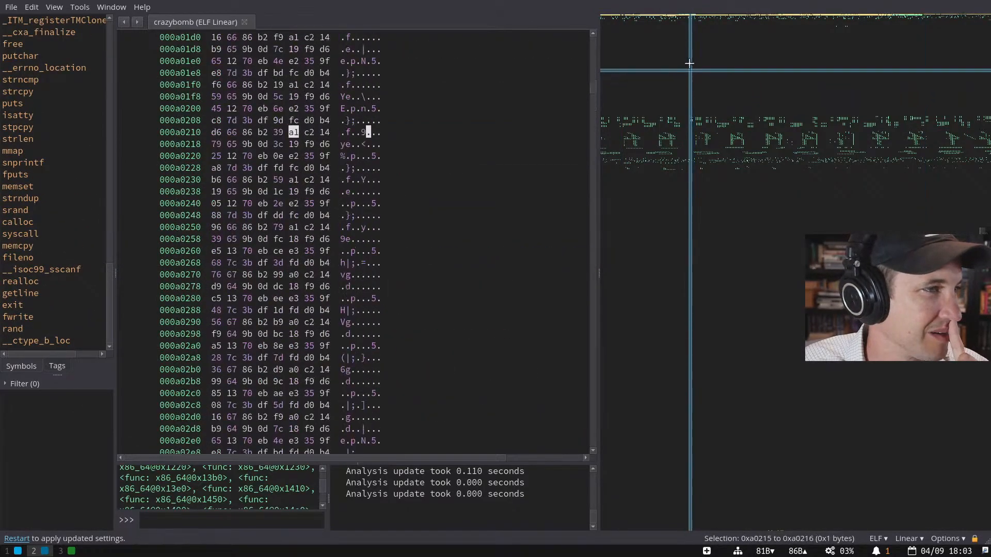
pyautogui.moveTo(686, 34); pyautogui.dragTo(706, 140)
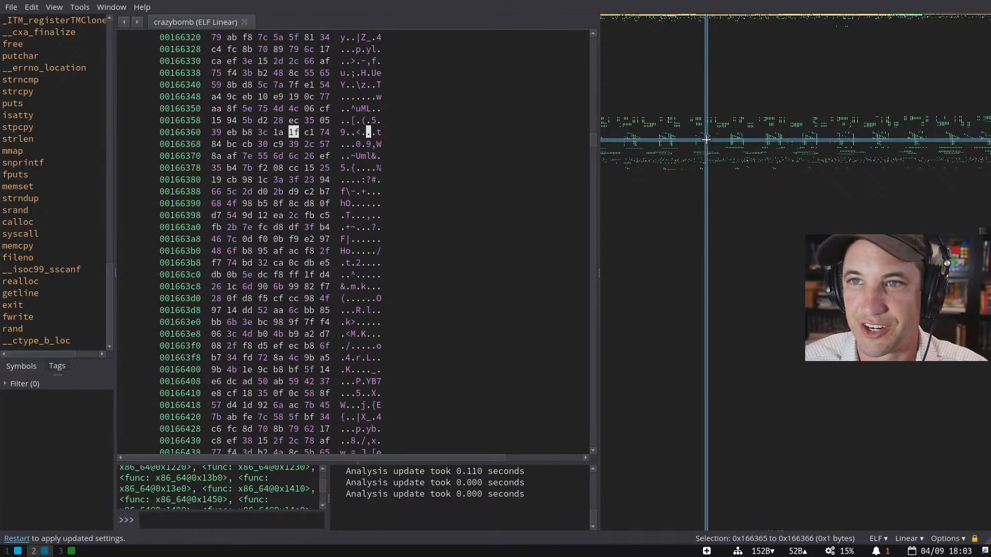
pyautogui.moveTo(706, 139); pyautogui.dragTo(711, 112)
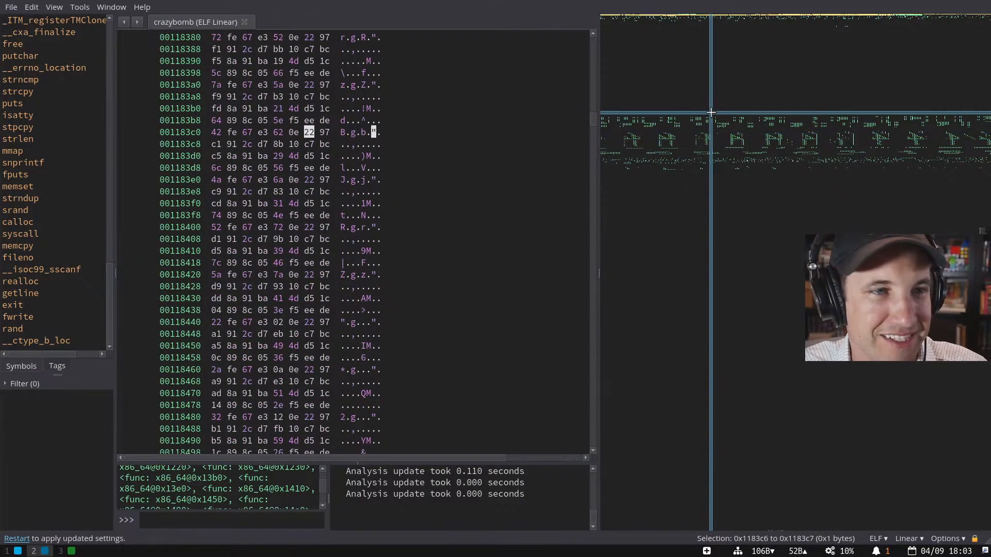
pyautogui.moveTo(711, 112); pyautogui.dragTo(715, 16)
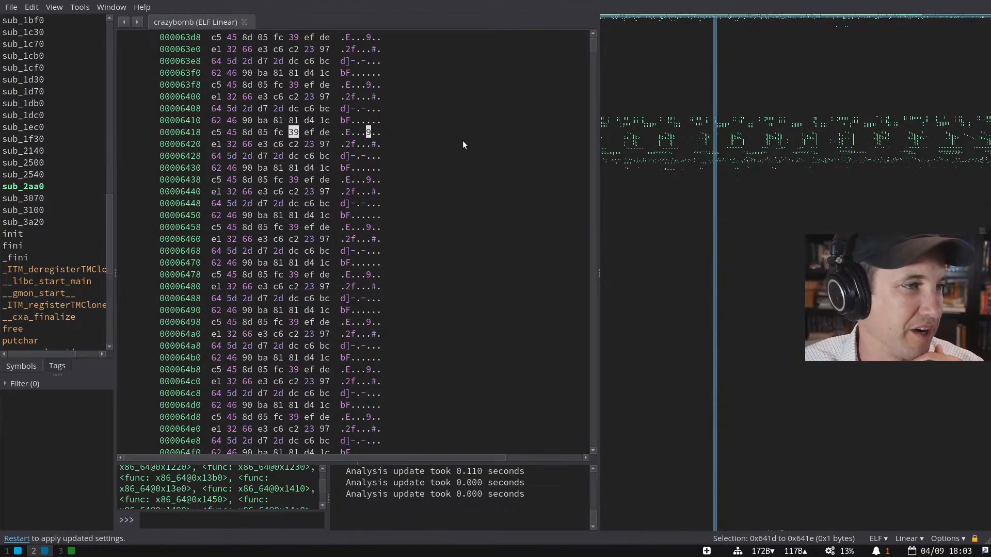
pyautogui.scroll(6, 544, 170)
pyautogui.moveTo(109, 221); pyautogui.dragTo(103, 4)
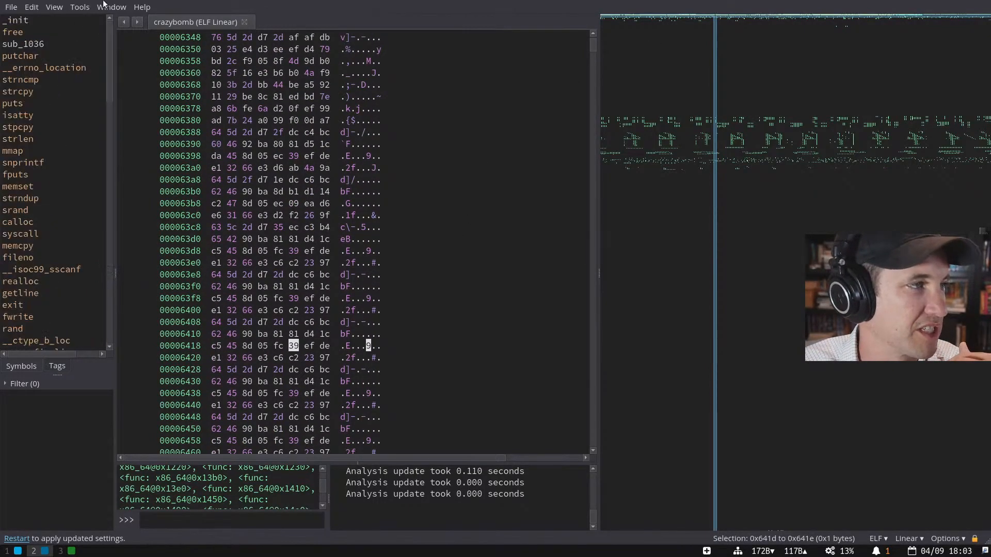
# - Open decompiled sub_14a0, then sample several spots in the binary's large data region
pyautogui.click(108, 135)
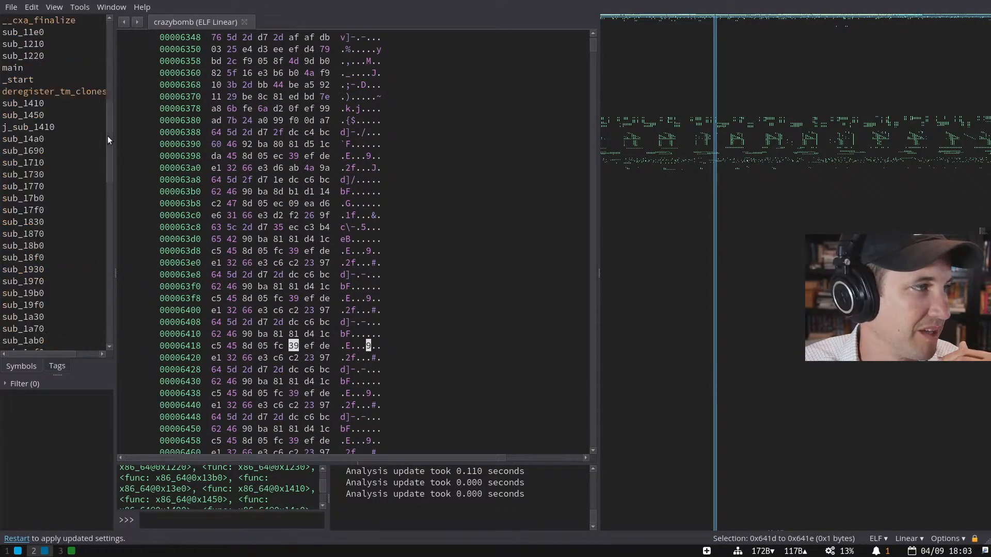
pyautogui.click(75, 141)
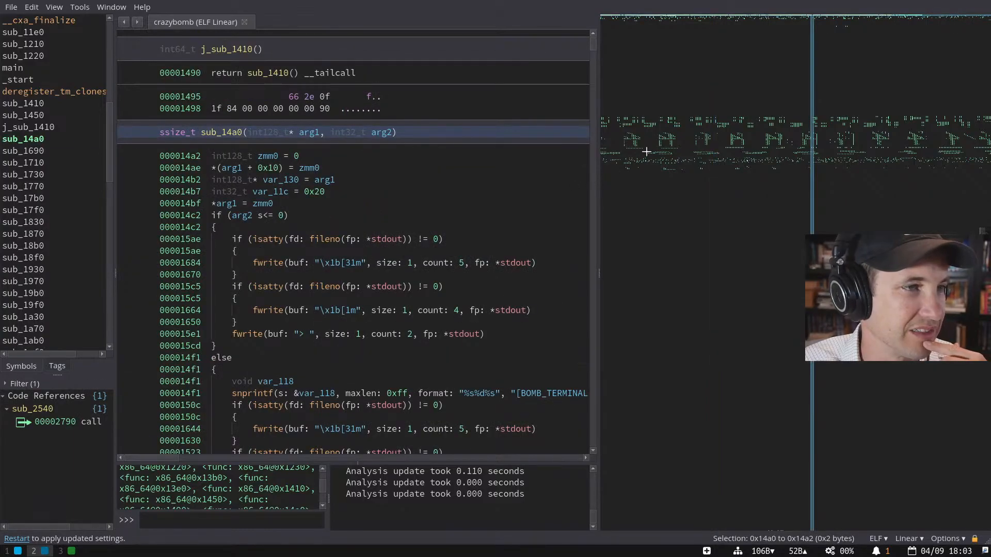
pyautogui.click(781, 316)
pyautogui.click(756, 356)
pyautogui.click(758, 395)
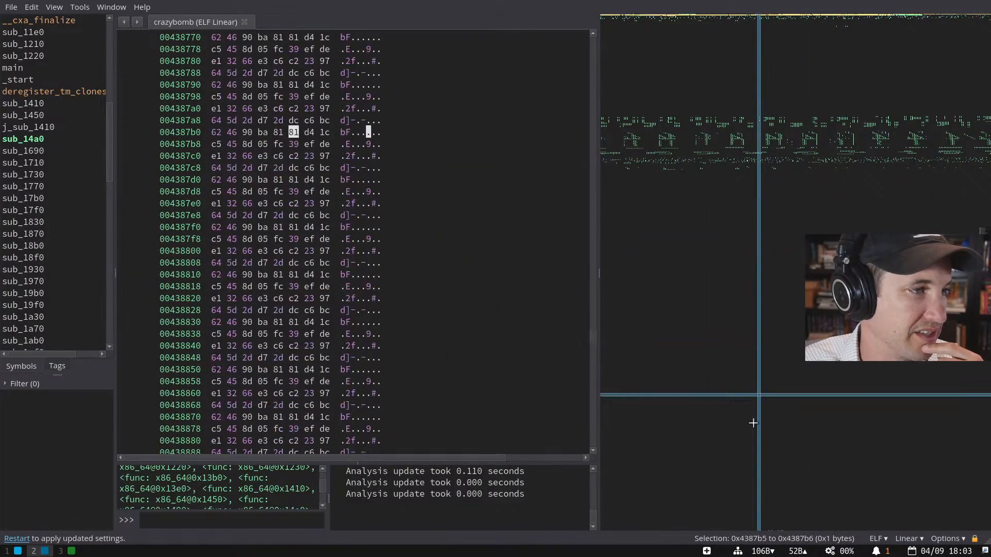
pyautogui.click(747, 455)
pyautogui.click(736, 398)
pyautogui.click(714, 352)
# - Sweep up the feature map, go back, and return to sub_14a0's code listing
pyautogui.moveTo(707, 247); pyautogui.dragTo(694, 73)
pyautogui.click(697, 50)
pyautogui.click(693, 23)
pyautogui.press('Escape')
pyautogui.press('Escape')
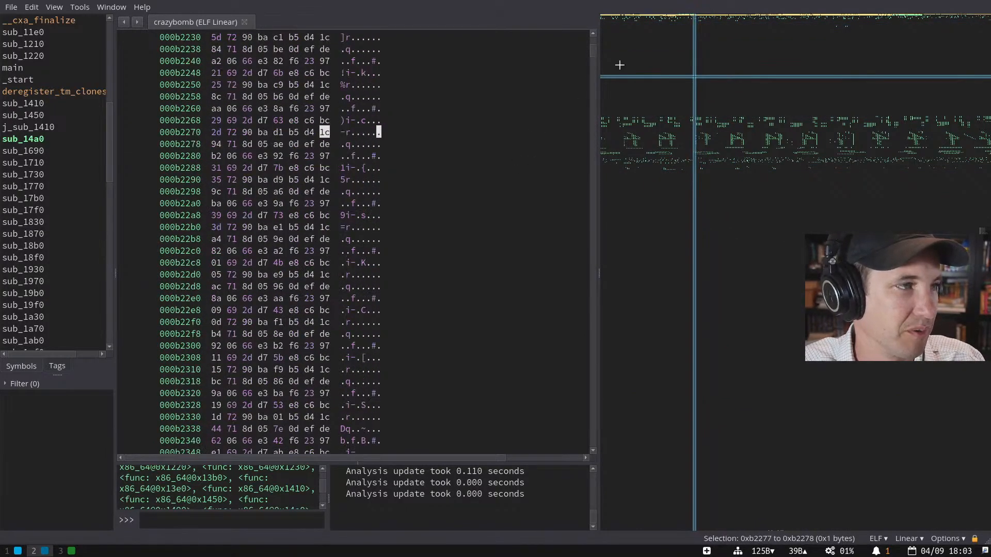
pyautogui.click(23, 139)
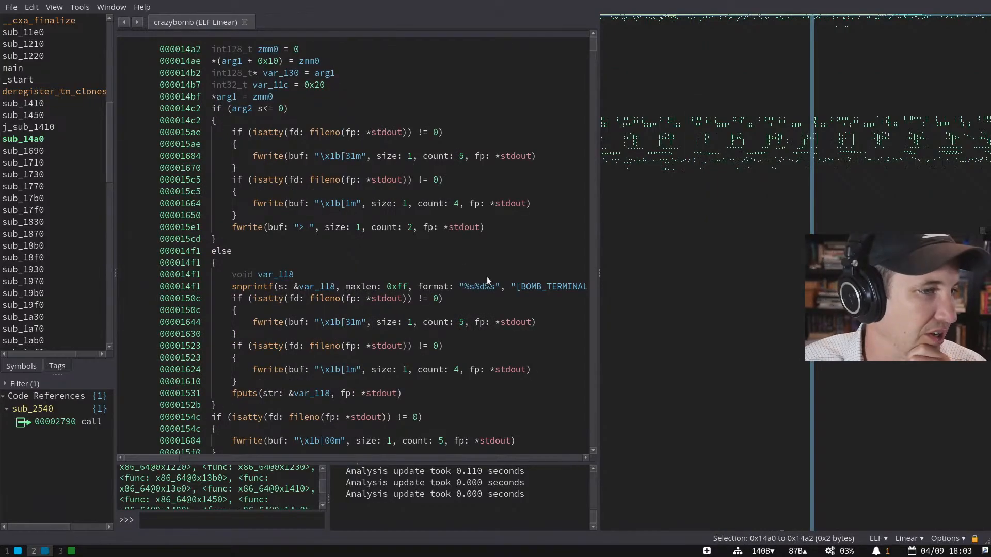
# - Scroll through sub_14a0, selecting the [31m escape string and the padding bytes after it
pyautogui.scroll(-1, 470, 301)
pyautogui.hscroll(3, 467, 299)
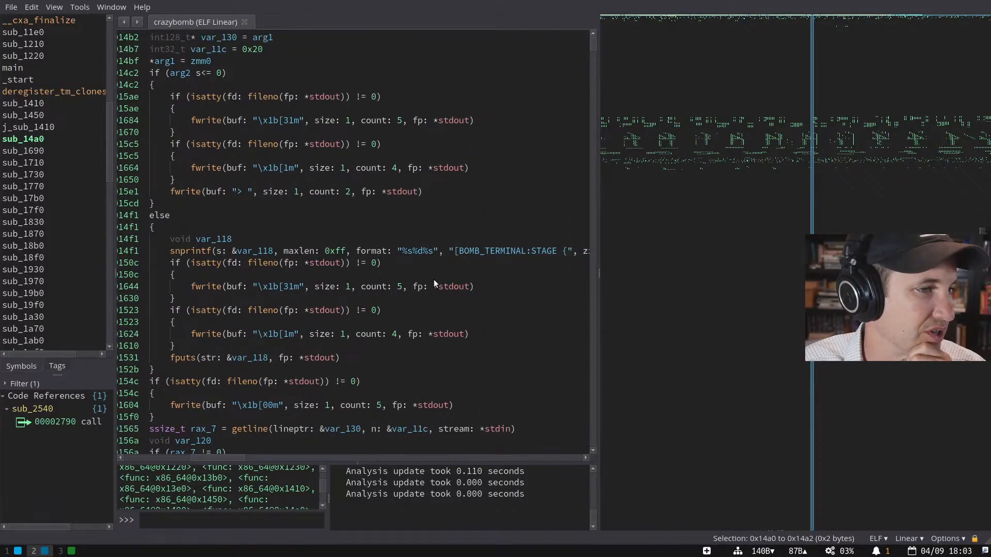
pyautogui.moveTo(277, 287); pyautogui.dragTo(302, 287)
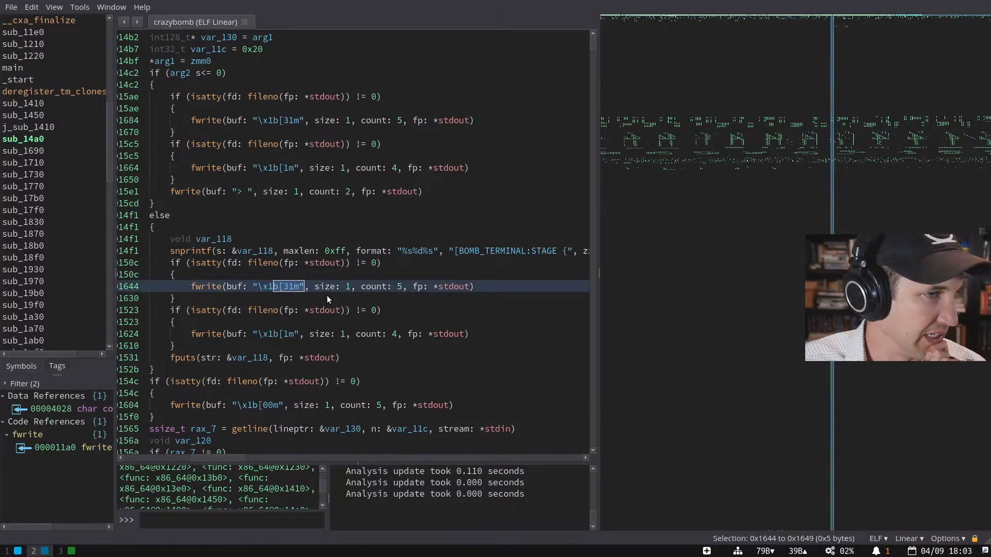
pyautogui.hscroll(4, 327, 295)
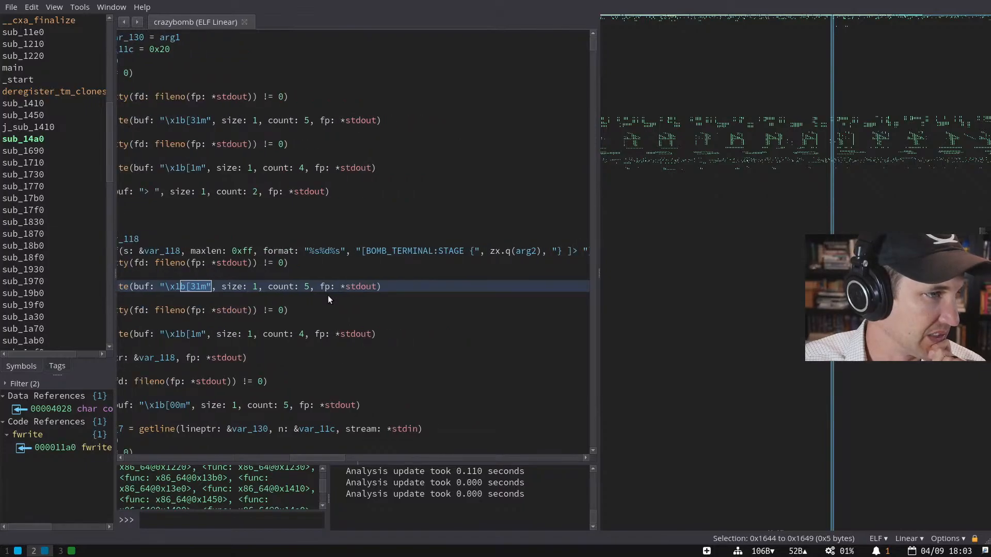
pyautogui.hscroll(-4, 327, 295)
pyautogui.scroll(-10, 327, 296)
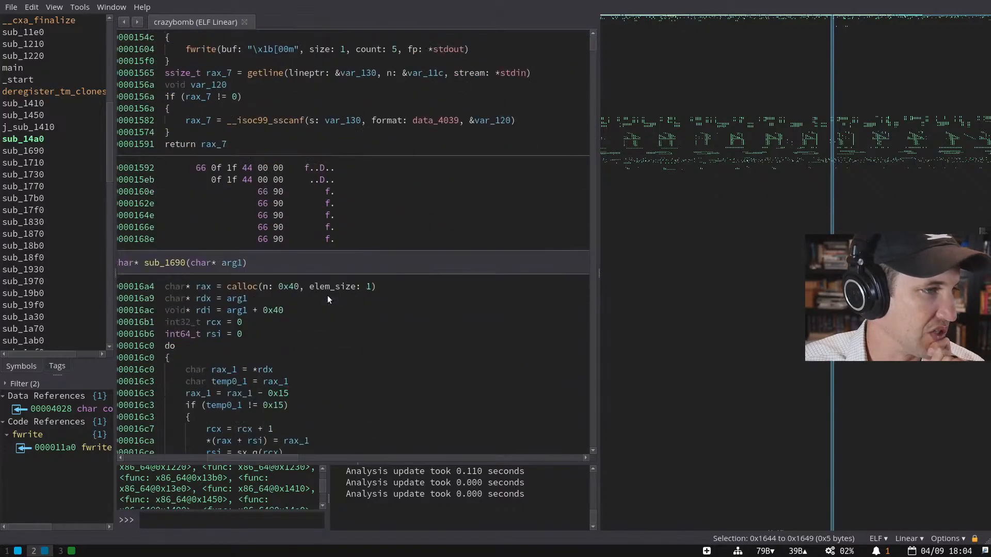
pyautogui.moveTo(355, 167); pyautogui.dragTo(358, 222)
pyautogui.click(359, 230)
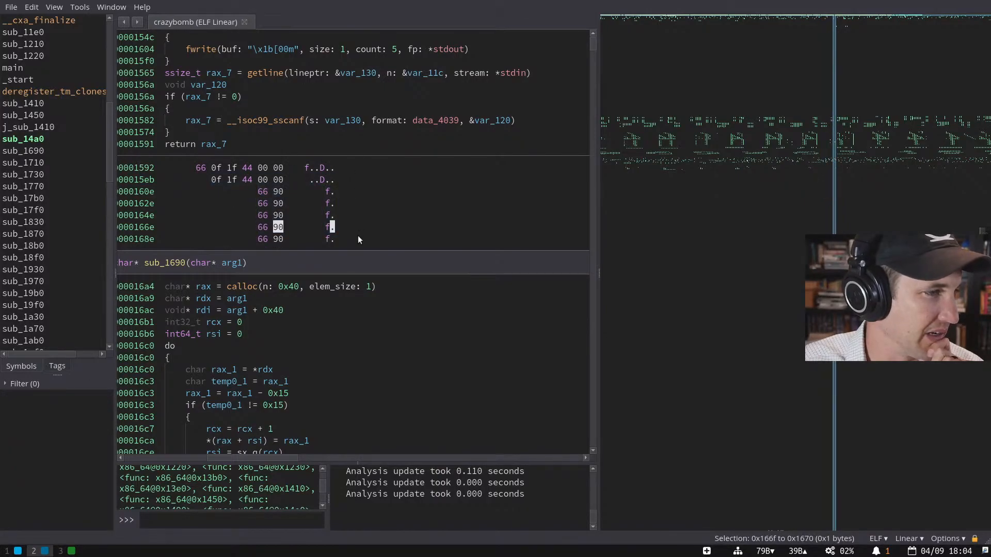
pyautogui.scroll(-4, 338, 236)
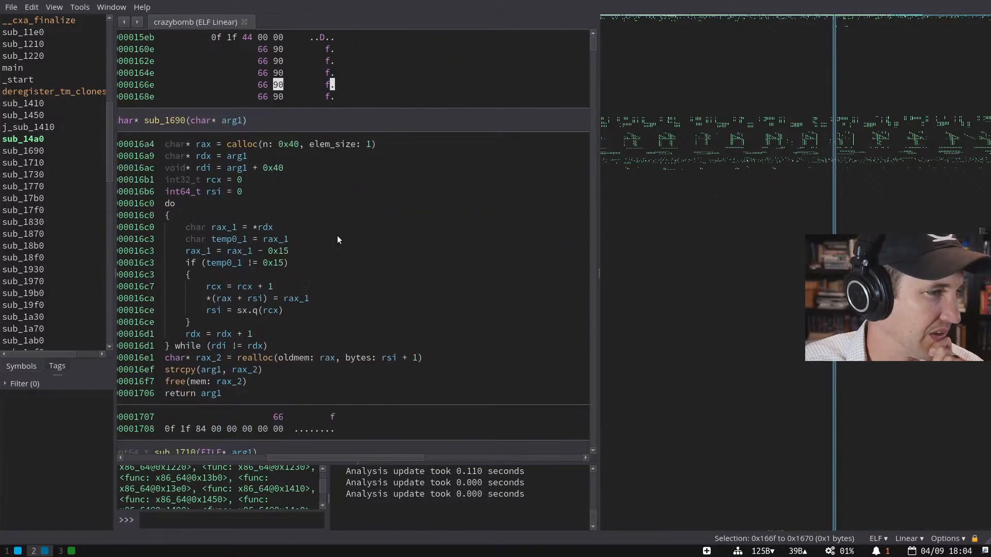
pyautogui.scroll(-10, 338, 240)
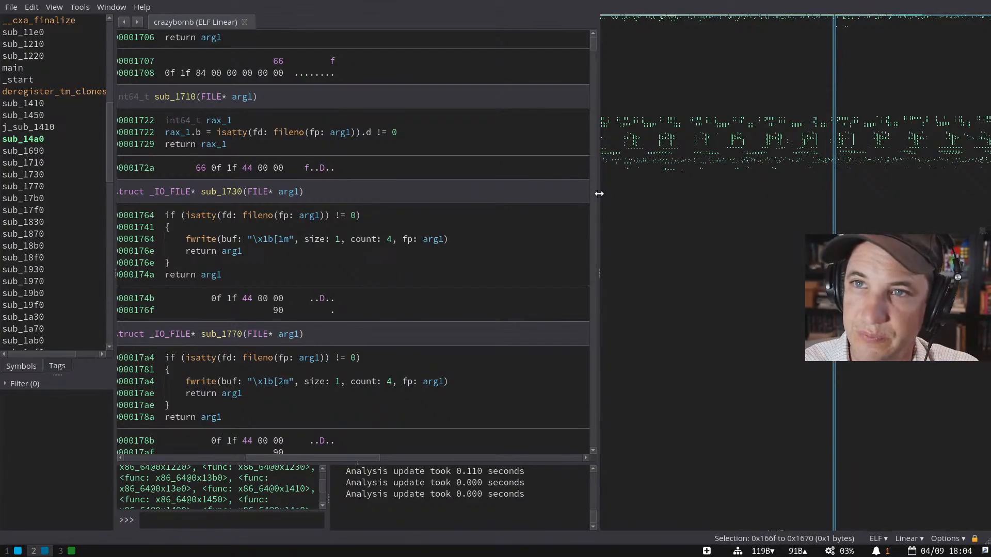
pyautogui.scroll(-4, 109, 192)
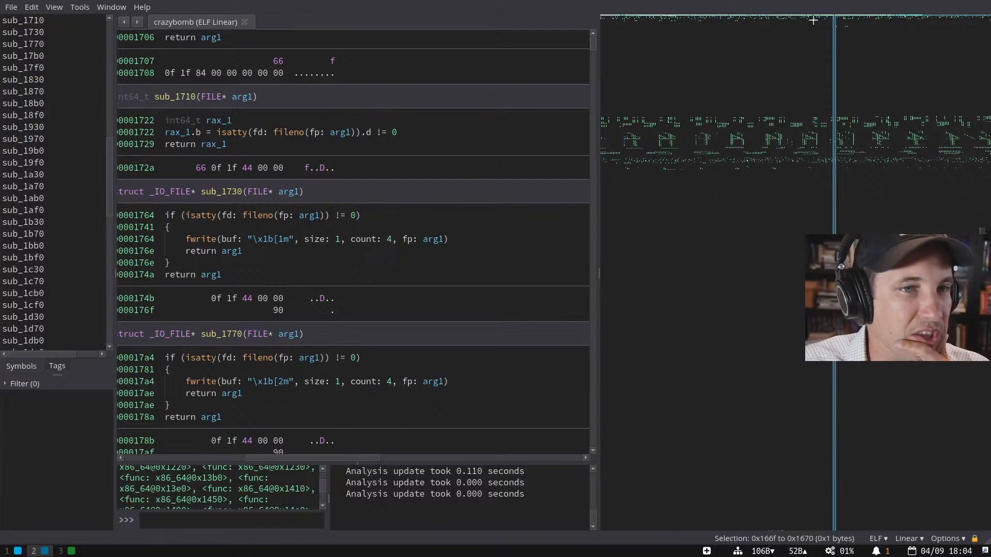
# - Jump via the feature map into data bytes, sub_1930, then the repeating data near 0x131c4
pyautogui.moveTo(820, 53); pyautogui.dragTo(709, 141)
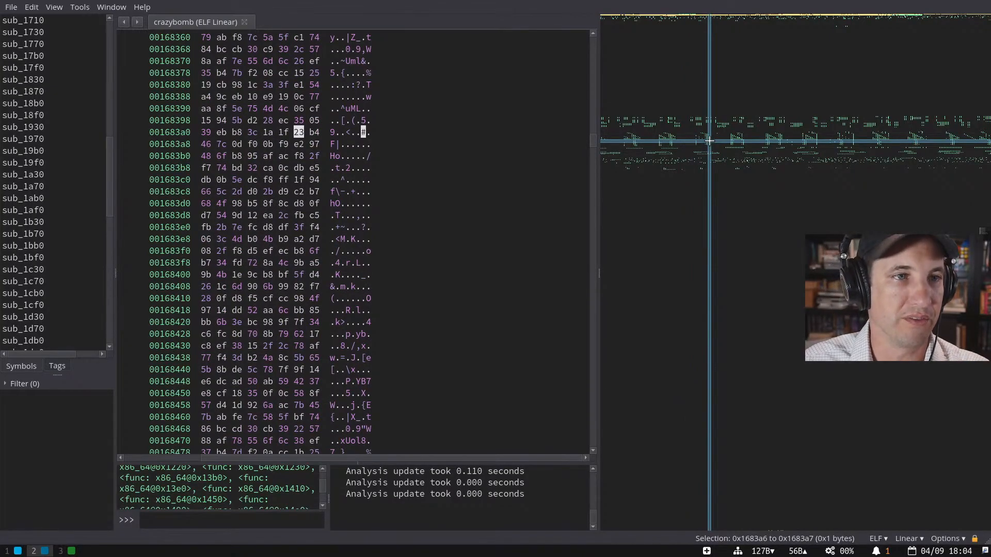
pyautogui.moveTo(709, 141); pyautogui.dragTo(729, 138)
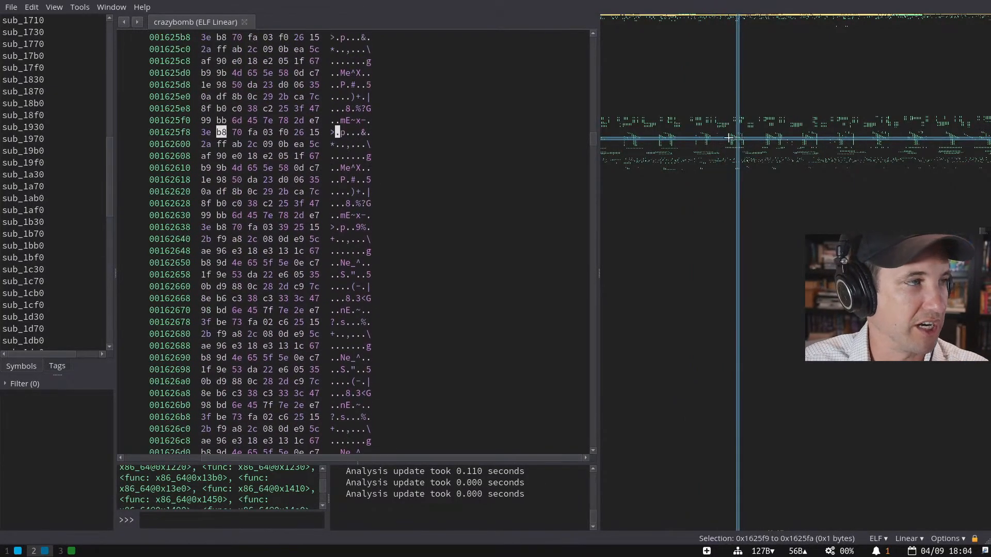
pyautogui.click(49, 128)
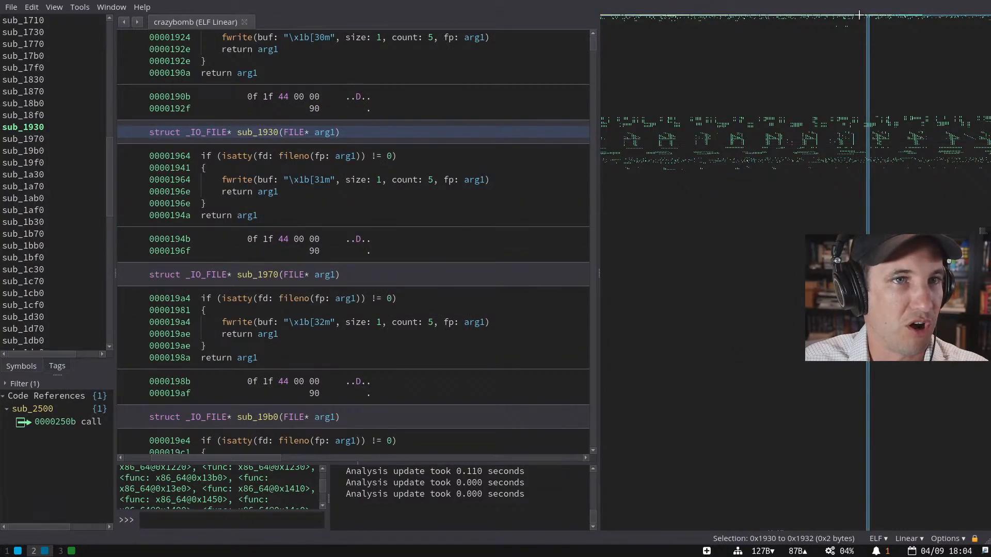
pyautogui.moveTo(901, 16); pyautogui.dragTo(881, 17)
pyautogui.moveTo(599, 73); pyautogui.dragTo(336, 72)
pyautogui.rightClick(586, 105)
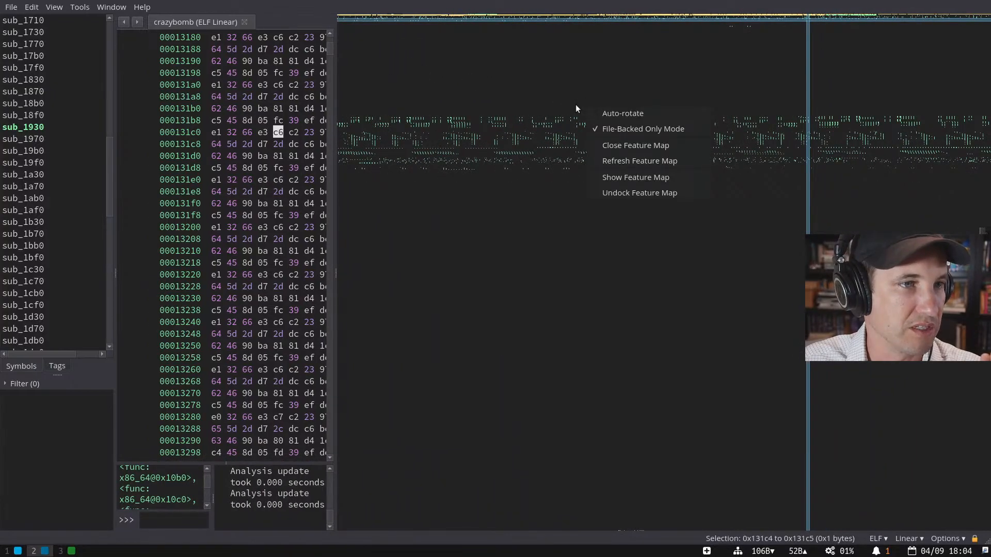
# - Enlarge the feature map to scan the binary, then resize the hex view around 0x22b00
pyautogui.click(571, 47)
pyautogui.moveTo(336, 138); pyautogui.dragTo(44, 163)
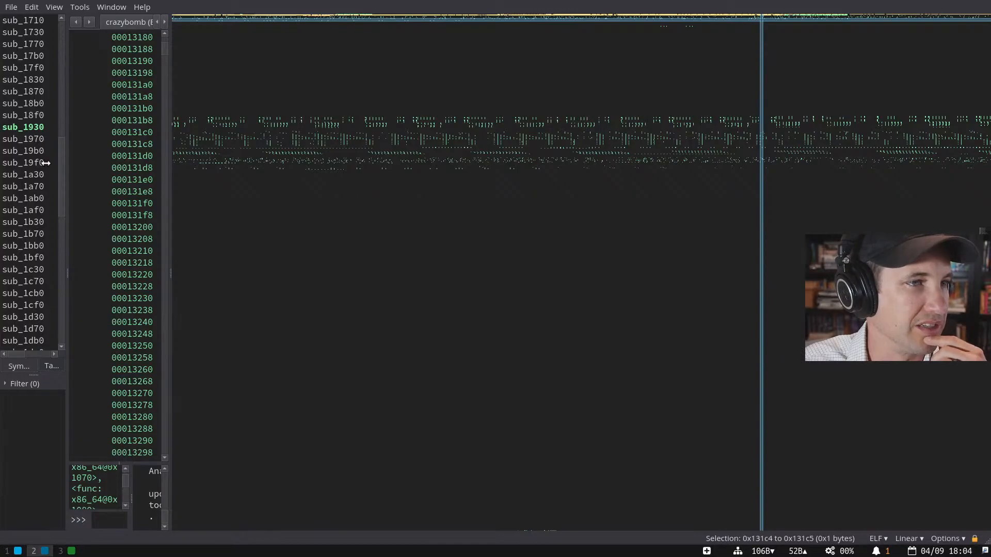
pyautogui.moveTo(270, 119); pyautogui.dragTo(642, 119)
pyautogui.moveTo(171, 167); pyautogui.dragTo(412, 160)
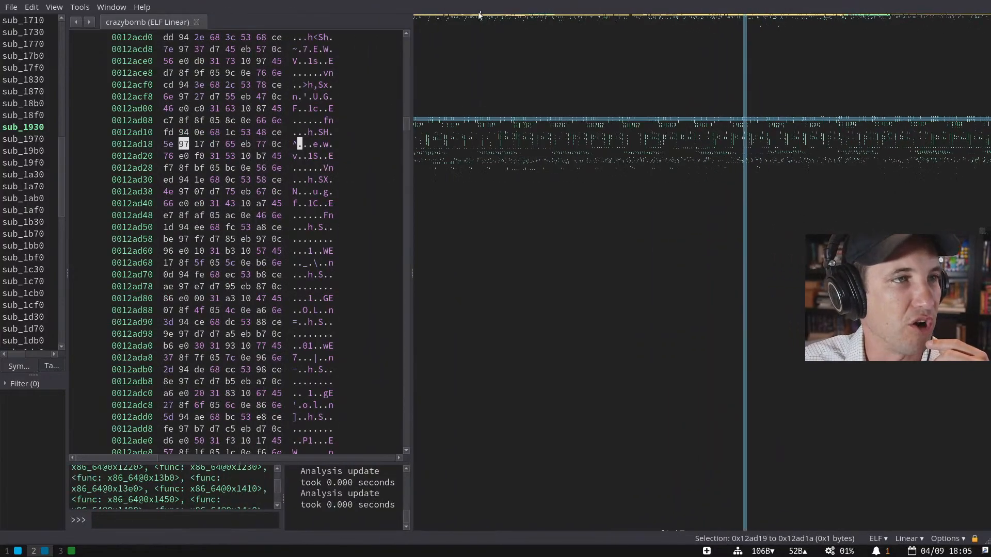
pyautogui.moveTo(478, 15); pyautogui.dragTo(708, 13)
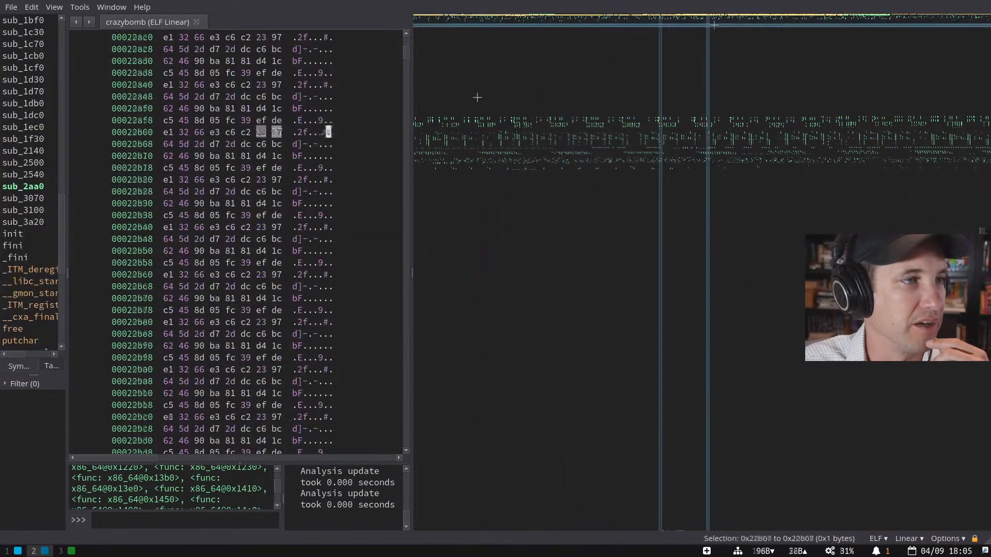
pyautogui.moveTo(412, 112); pyautogui.dragTo(863, 122)
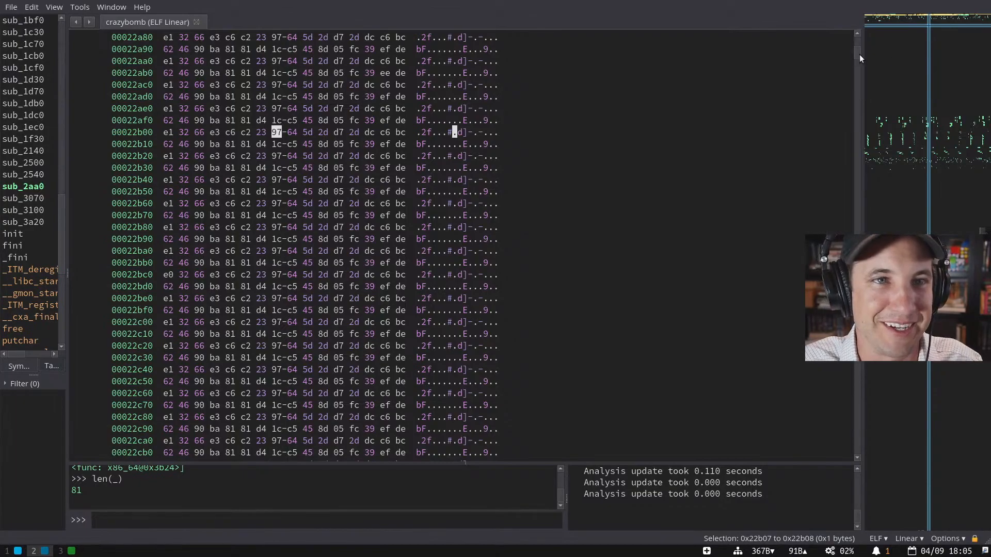
# - Jump to relocation data, sub_3100, the ELF symbol structures and decompiled sub_3a20
pyautogui.click(909, 15)
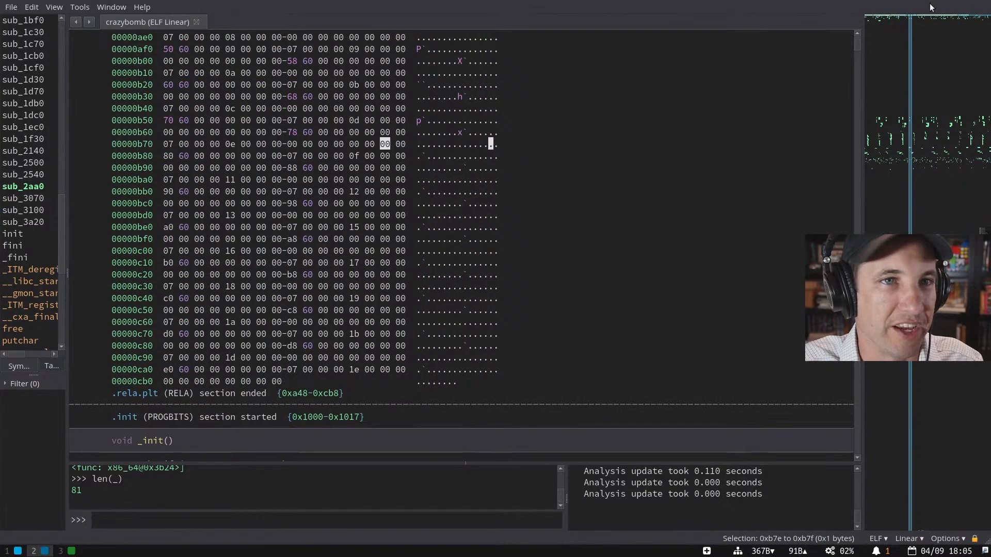
pyautogui.click(934, 15)
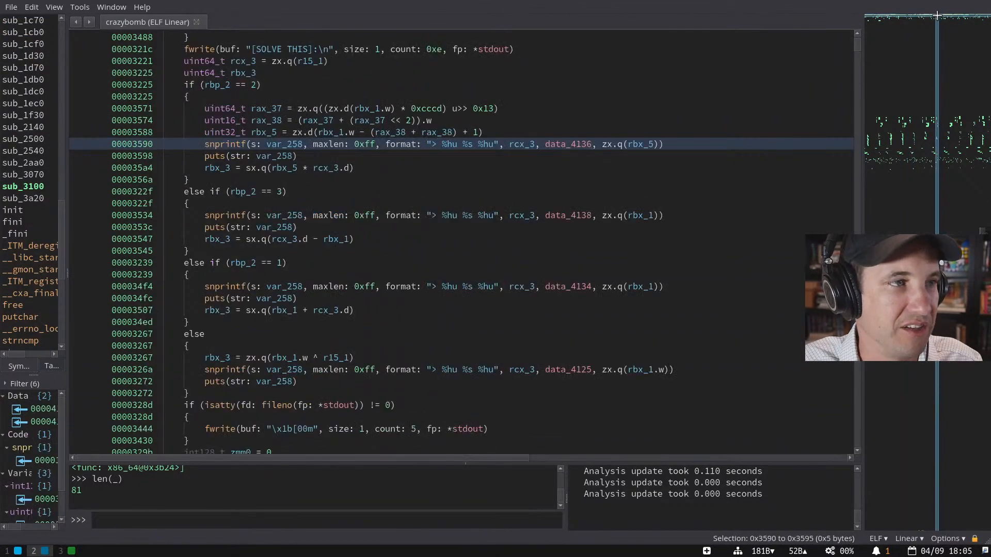
pyautogui.click(36, 191)
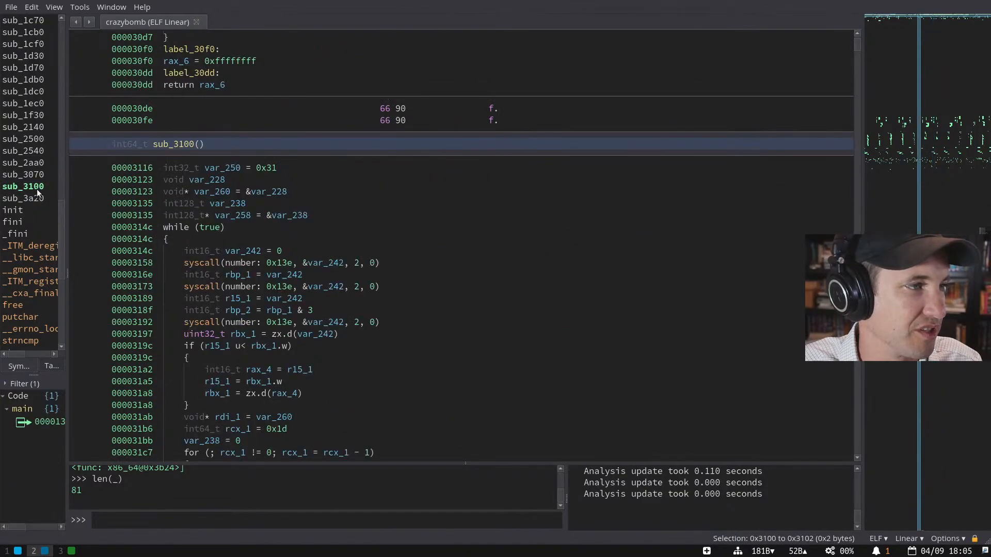
pyautogui.click(886, 18)
pyautogui.scroll(-15, 598, 252)
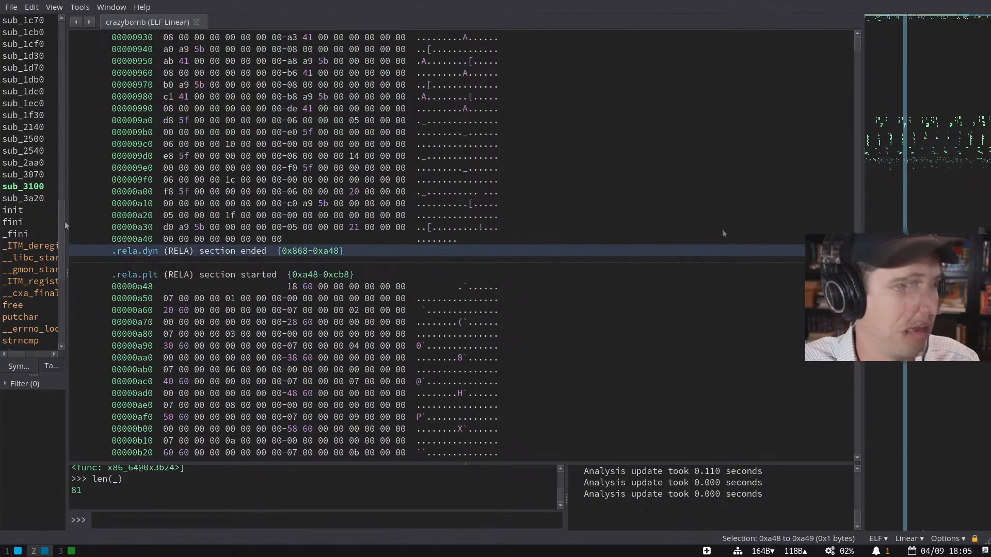
pyautogui.click(23, 199)
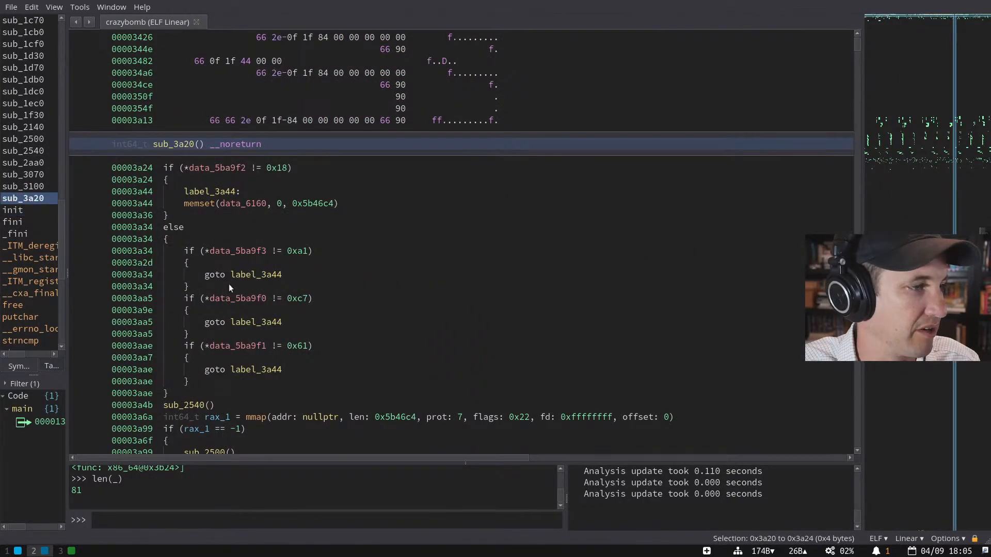
pyautogui.scroll(-15, 229, 283)
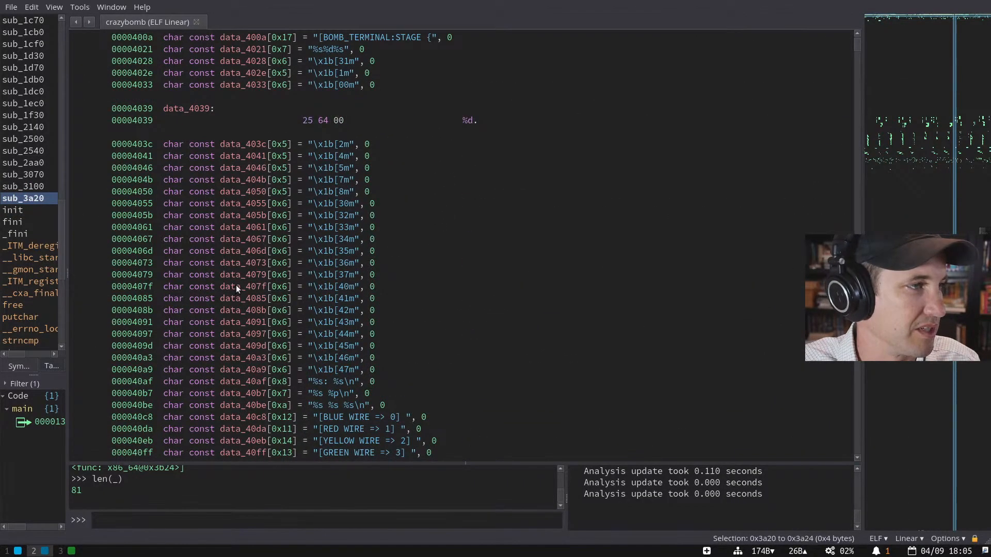
pyautogui.scroll(5, 236, 285)
# - Scroll .rodata from BOMB_TERMINAL:STAGE to the wire strings, selecting message bytes 0x416f–0x41e0
pyautogui.click(223, 169)
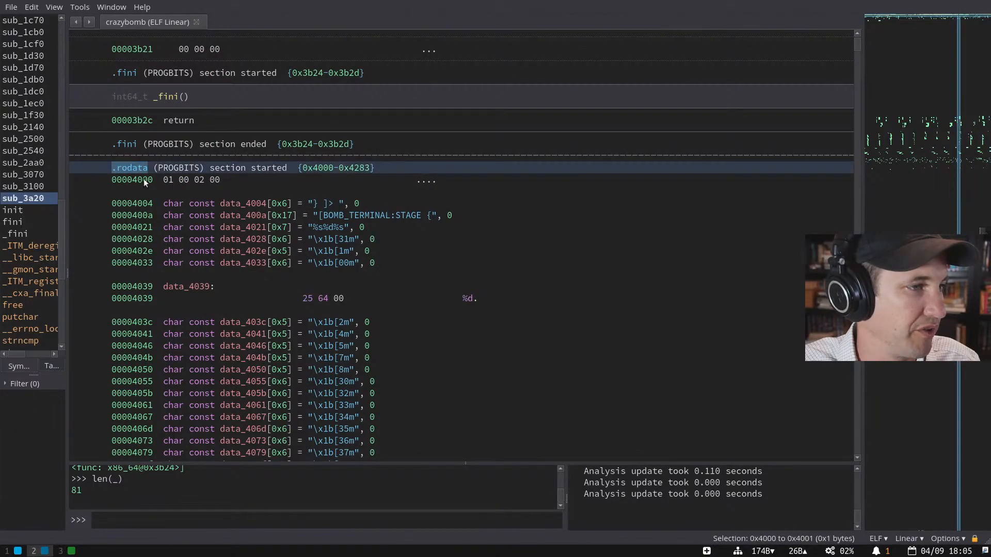
pyautogui.click(382, 215)
pyautogui.scroll(-4, 397, 242)
pyautogui.scroll(-1, 361, 227)
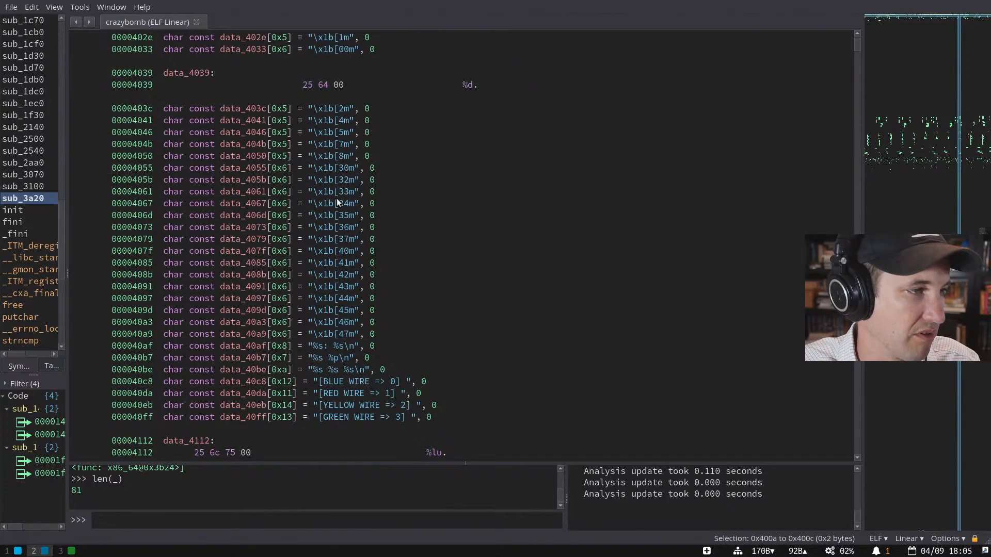
pyautogui.scroll(-3, 340, 203)
pyautogui.scroll(-2, 366, 213)
pyautogui.moveTo(439, 234); pyautogui.dragTo(453, 272)
pyautogui.scroll(-5, 452, 273)
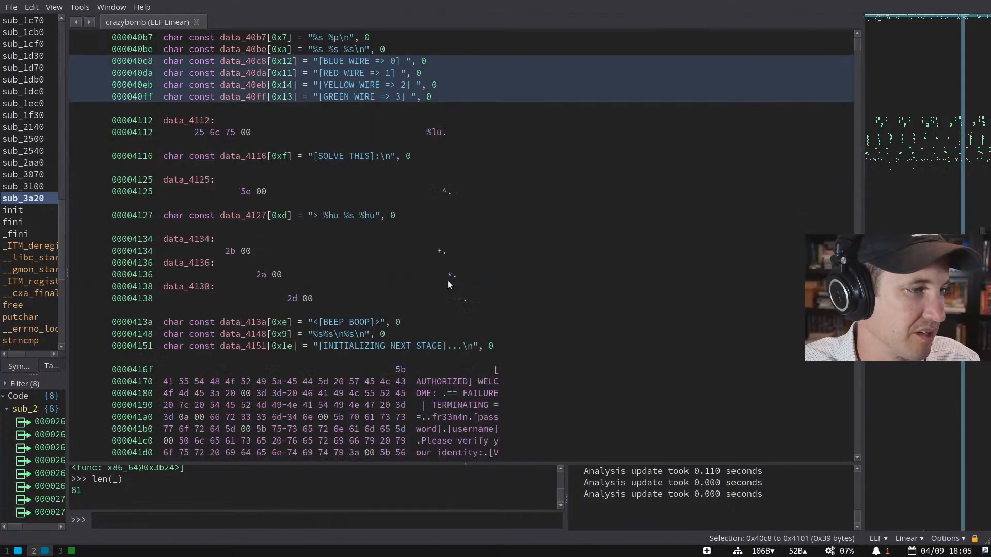
pyautogui.scroll(-3, 448, 280)
pyautogui.moveTo(506, 263); pyautogui.dragTo(518, 345)
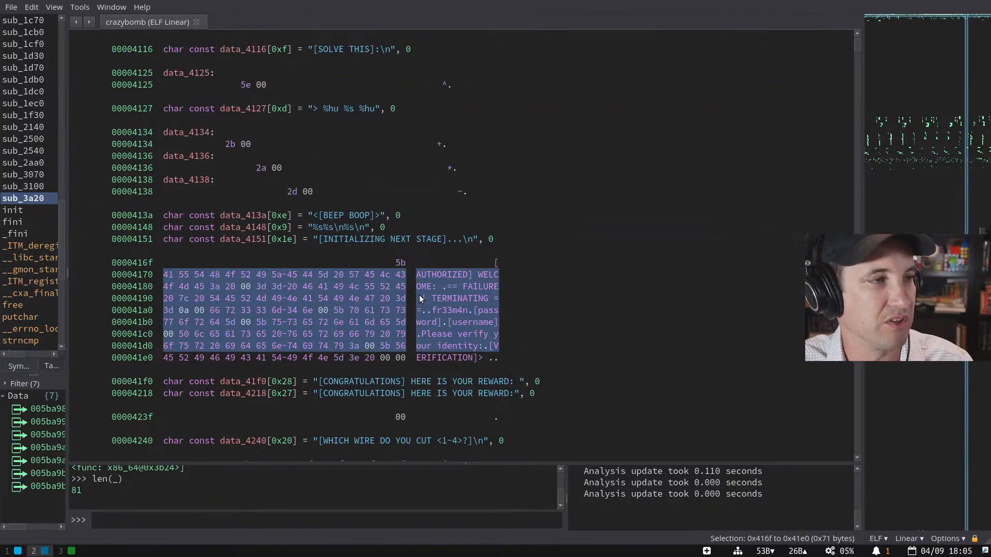
pyautogui.scroll(9, 300, 225)
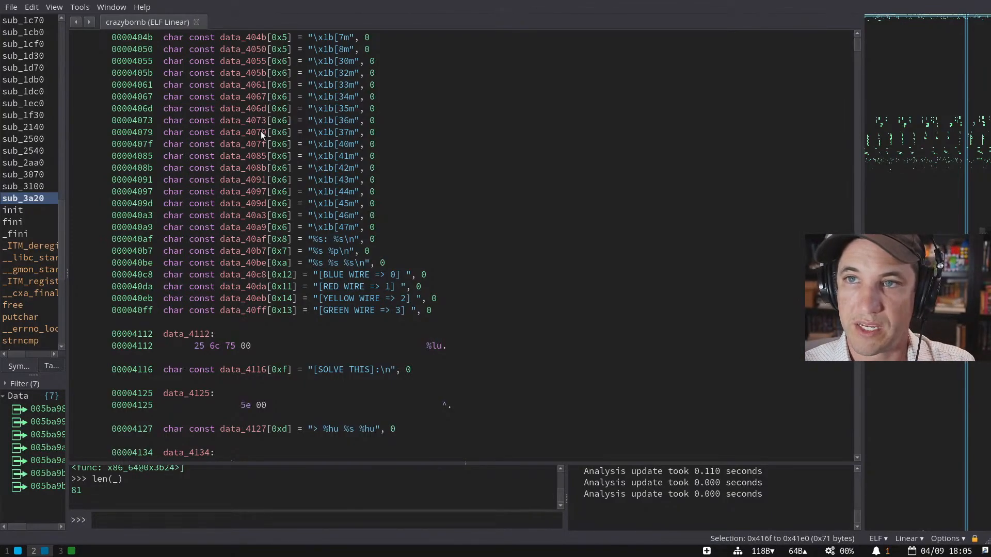
pyautogui.hotkey('ctrl', 'p')
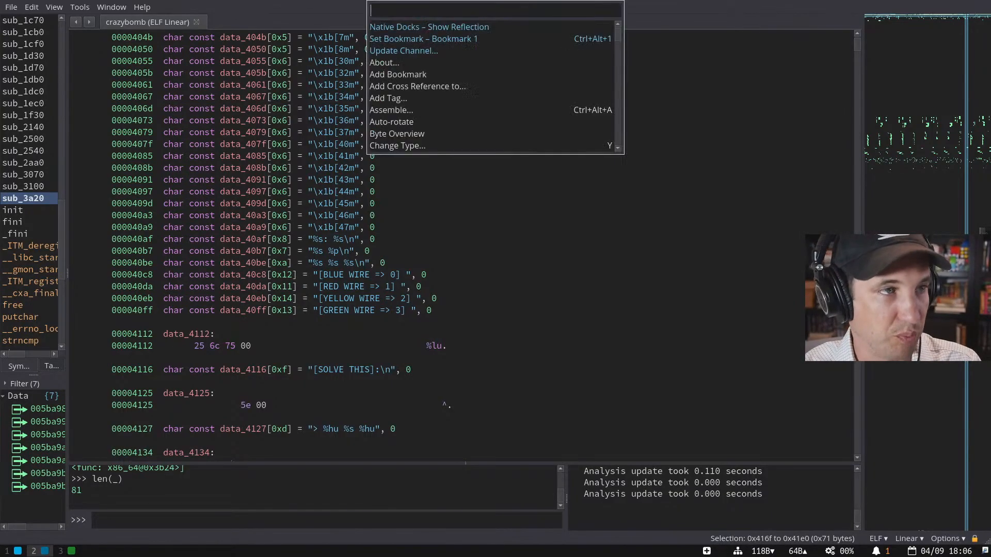
# - Run the Strings command and jump to the list's end, selecting strings at 0019fd57, 0019feb6, 001a000a
pyautogui.write('str')
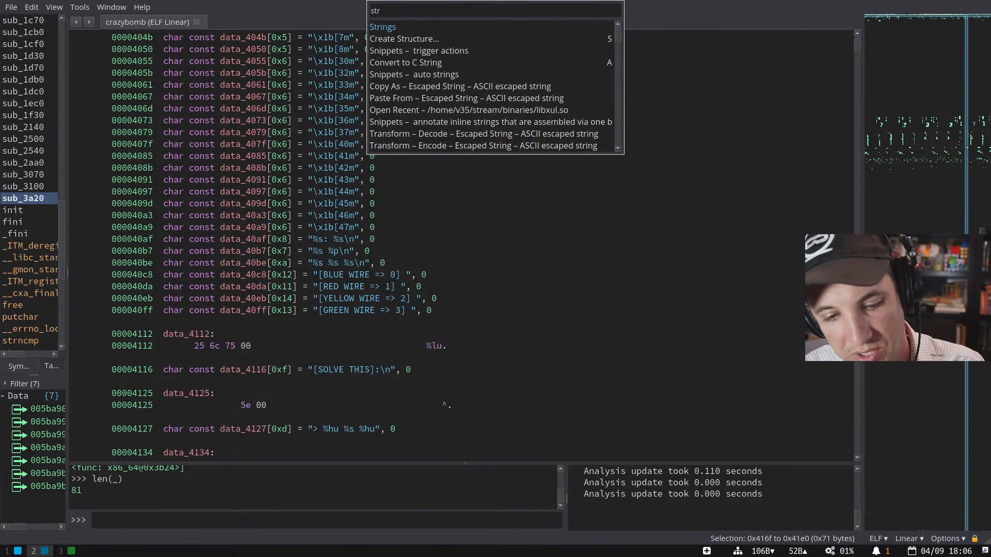
pyautogui.press('Return')
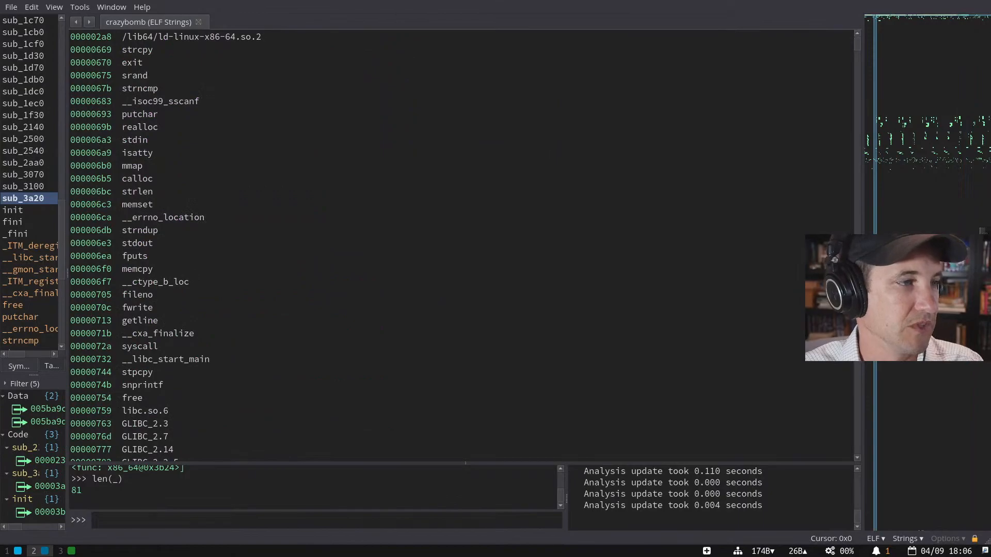
pyautogui.moveTo(856, 46); pyautogui.dragTo(817, 412)
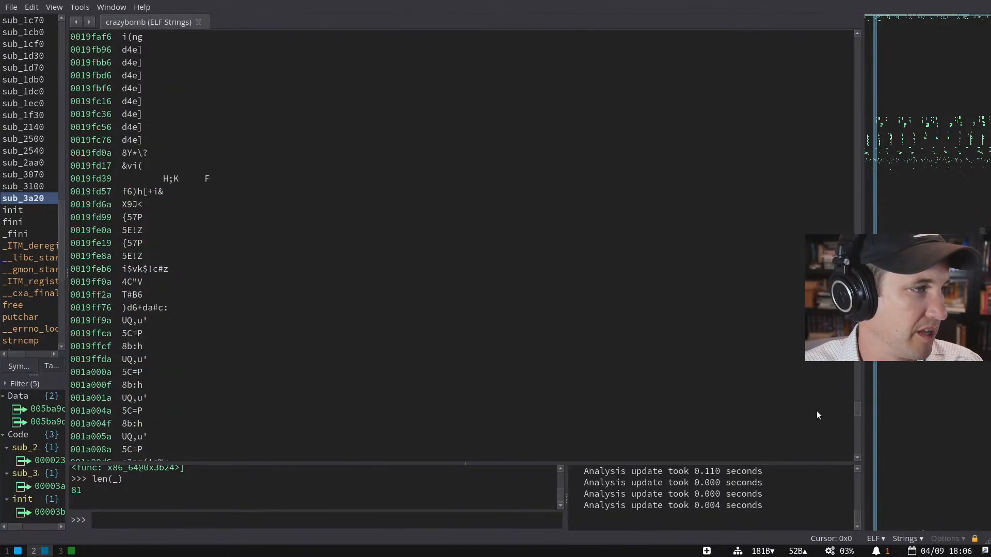
pyautogui.click(248, 191)
pyautogui.click(261, 269)
pyautogui.click(273, 373)
# - Scroll through the junk strings, selecting entries at 0016c672 and 0016cd92
pyautogui.scroll(20, 274, 253)
pyautogui.scroll(20, 382, 180)
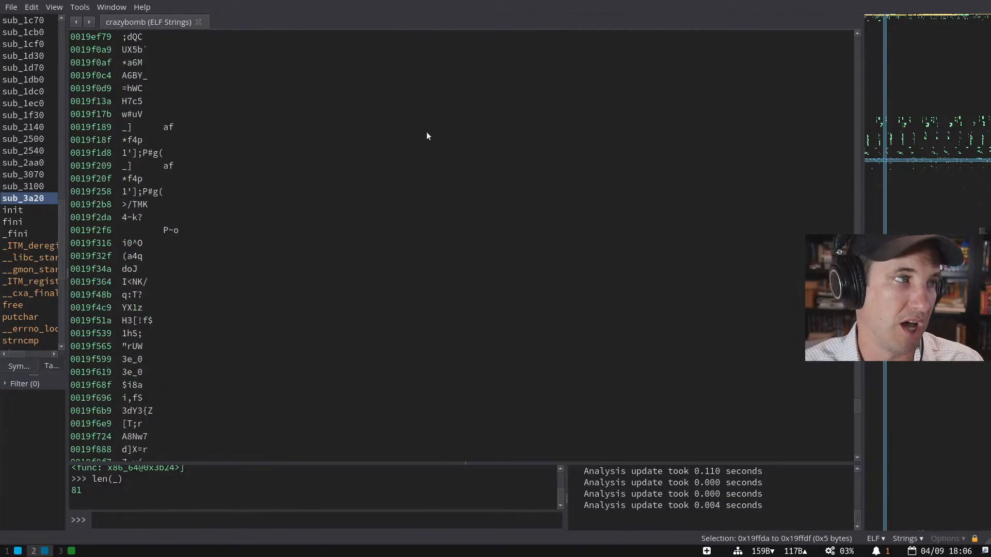
pyautogui.scroll(20, 352, 200)
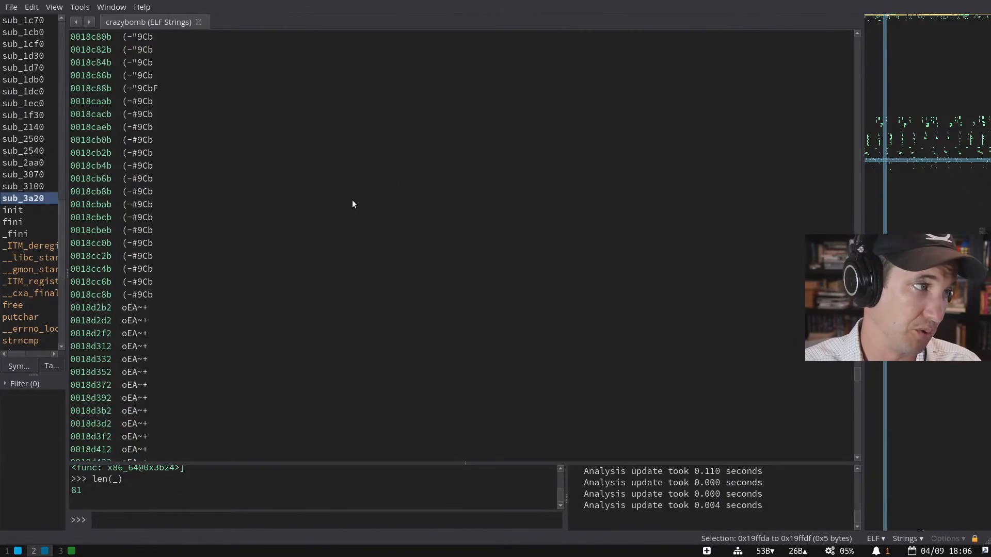
pyautogui.scroll(20, 352, 198)
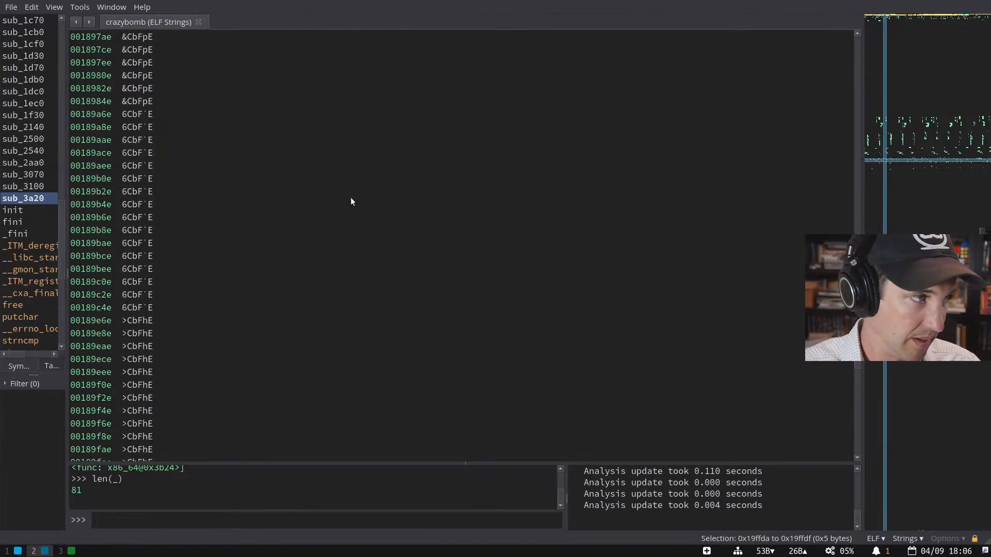
pyautogui.scroll(20, 316, 205)
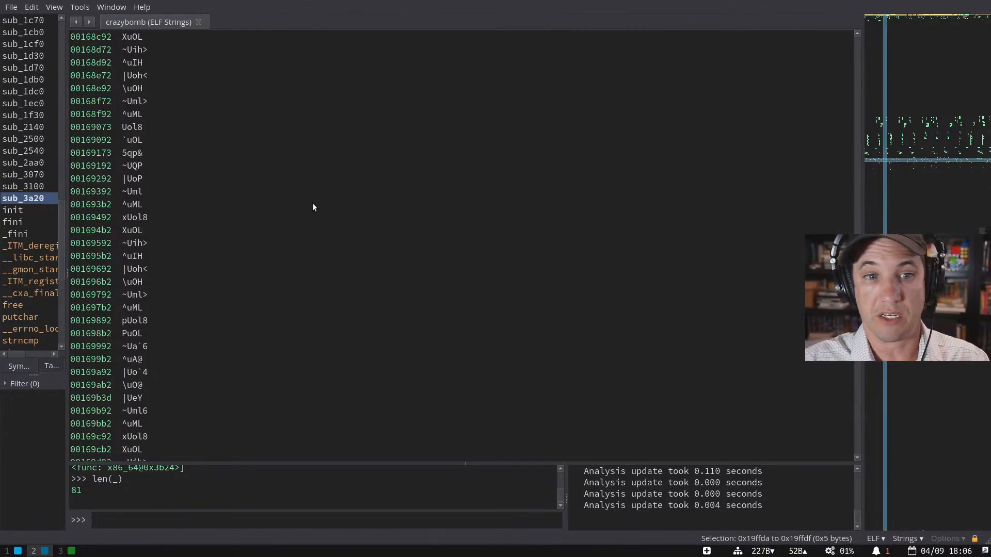
pyautogui.scroll(-15, 250, 242)
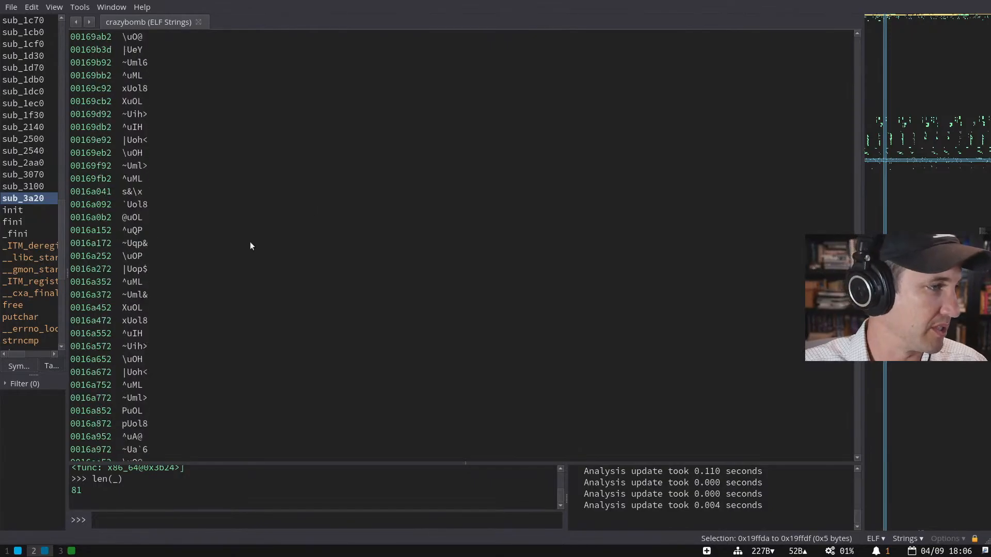
pyautogui.scroll(-9, 249, 242)
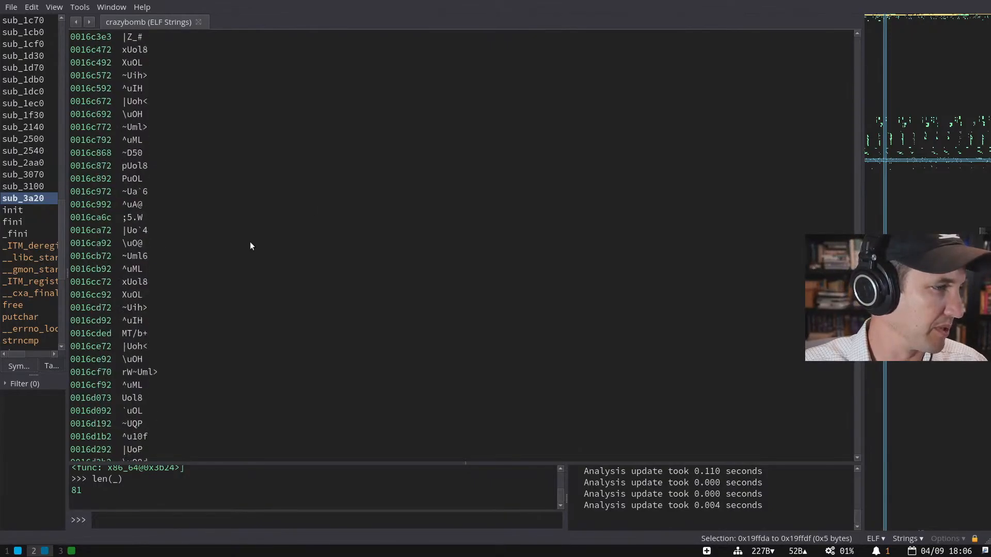
pyautogui.click(190, 101)
pyautogui.click(209, 325)
pyautogui.scroll(-20, 207, 330)
pyautogui.scroll(-20, 206, 327)
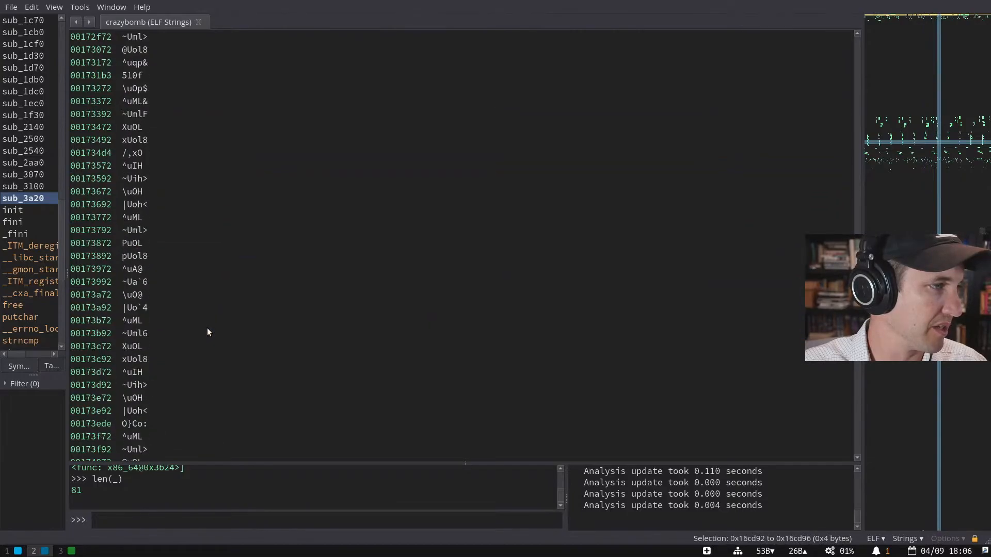
pyautogui.scroll(-20, 191, 199)
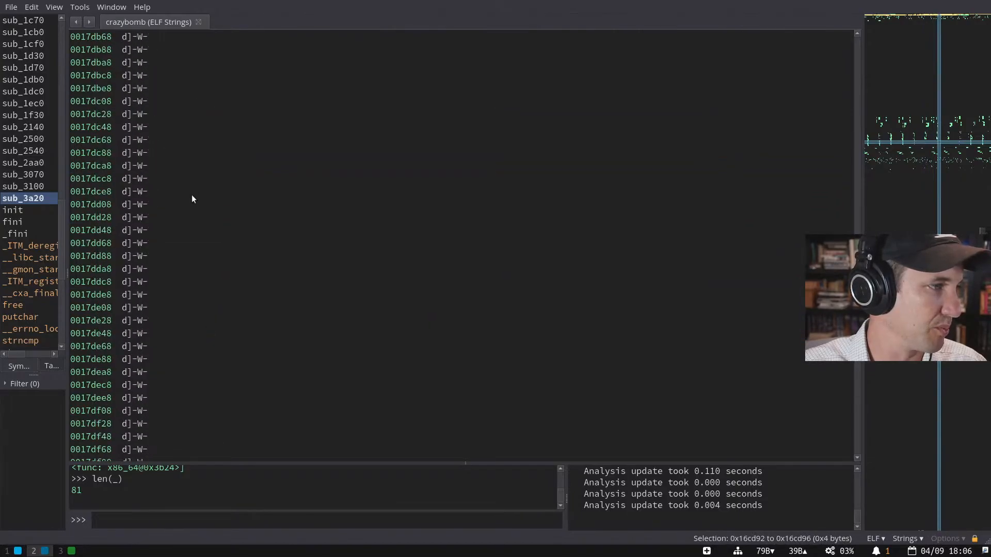
pyautogui.scroll(-15, 184, 200)
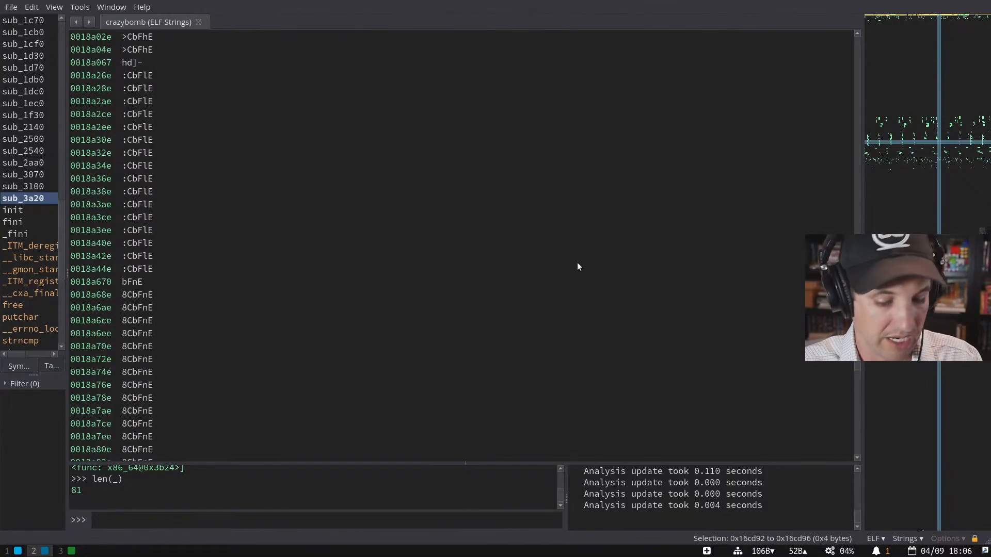
pyautogui.click(924, 539)
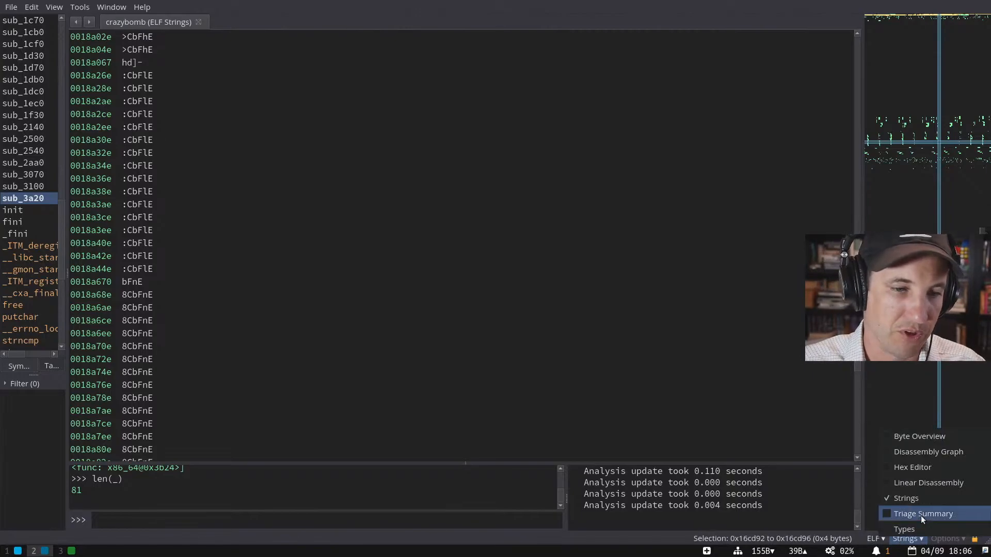
# - Switch crazybomb to the Triage Summary view
pyautogui.click(920, 514)
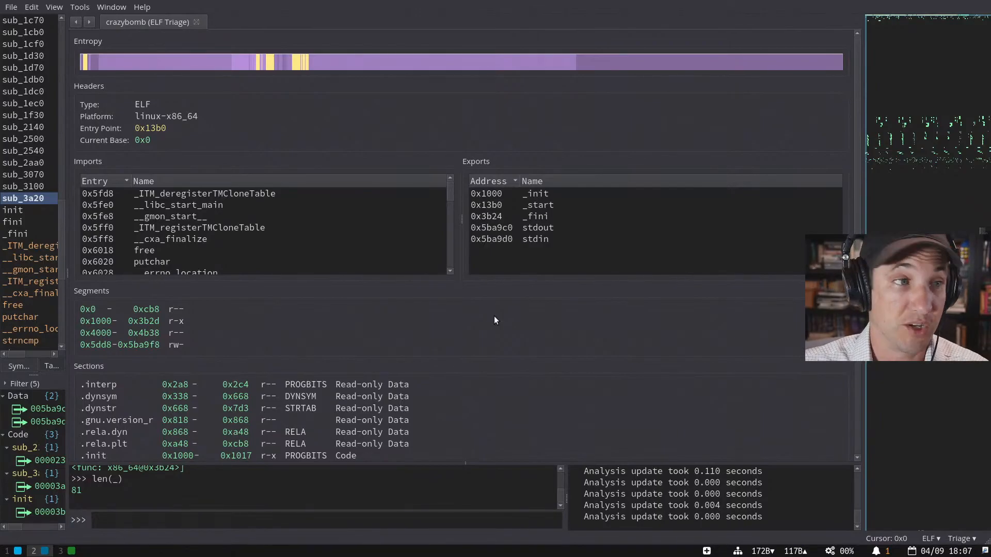
pyautogui.press('super+3')
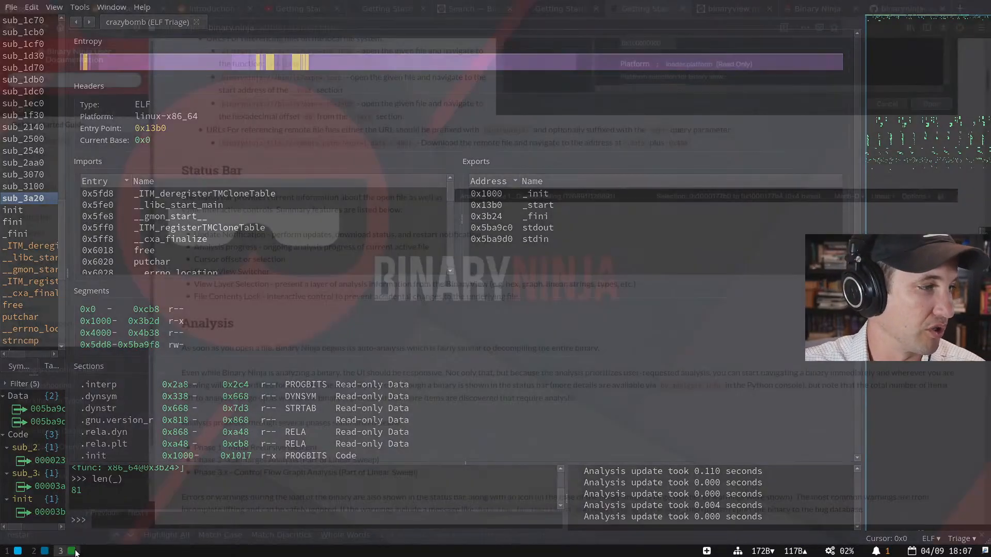
# - Open the binaryninja-api repository and read the python/examples/triage plugin source
pyautogui.hotkey('ctrl', 't')
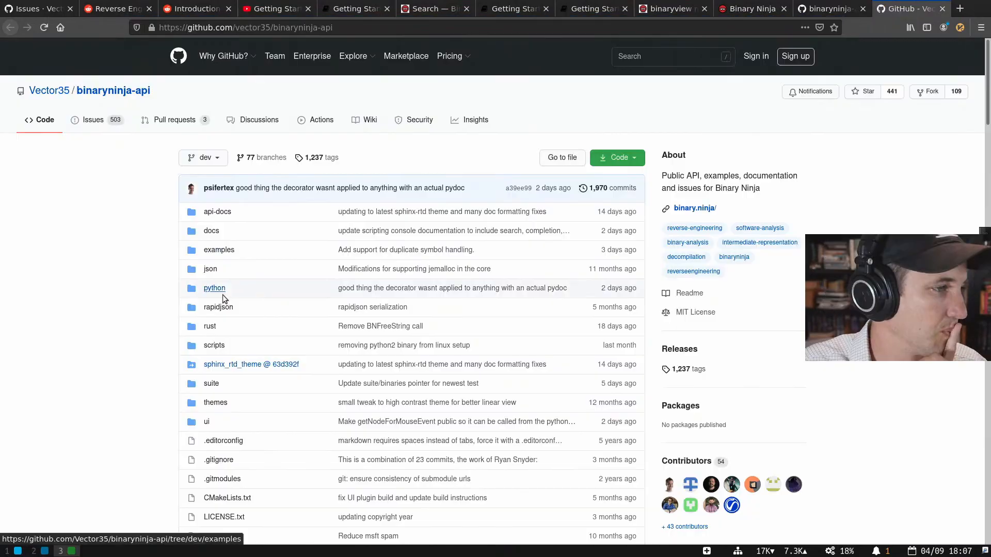
pyautogui.click(221, 290)
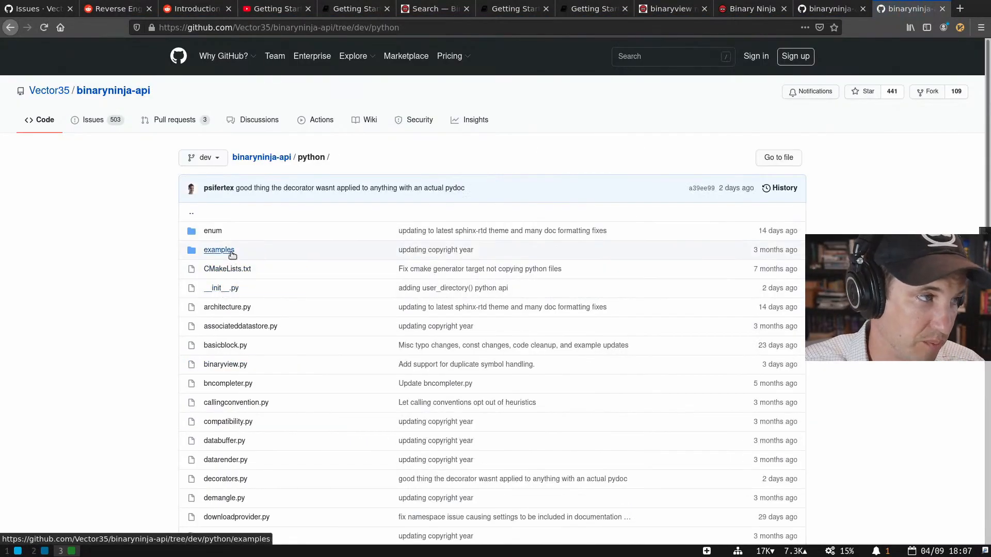
pyautogui.click(221, 250)
pyautogui.click(217, 268)
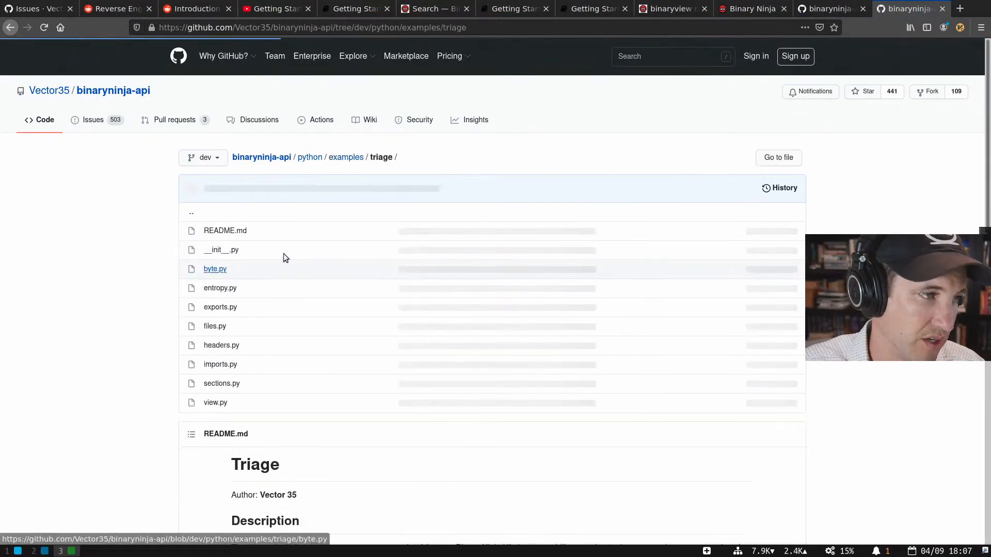
pyautogui.scroll(-4, 326, 253)
pyautogui.scroll(-5, 327, 253)
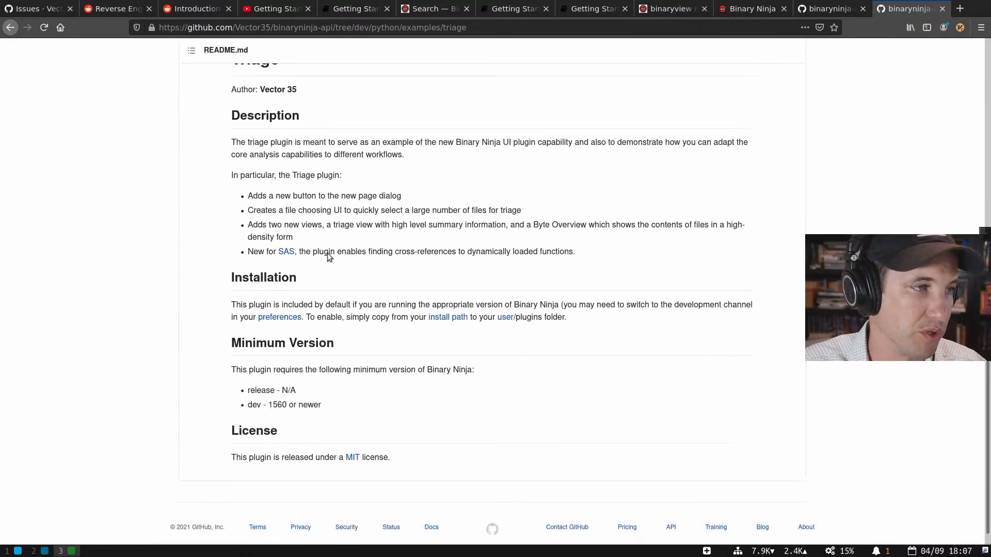
pyautogui.hotkey('alt', 'Left')
pyautogui.hotkey('alt', 'Left')
pyautogui.hotkey('alt', 'Left')
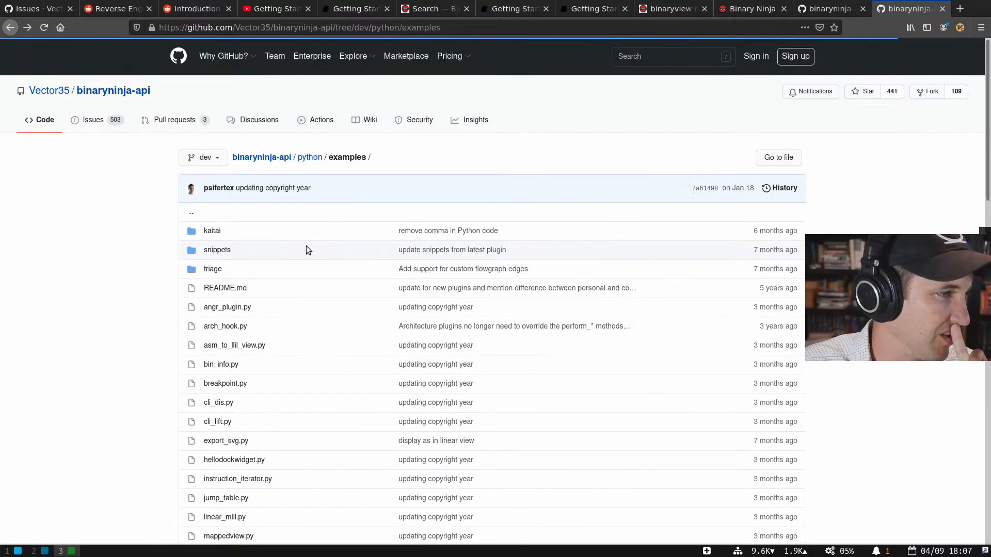
pyautogui.hotkey('alt', 'Left')
pyautogui.hotkey('alt', 'Left')
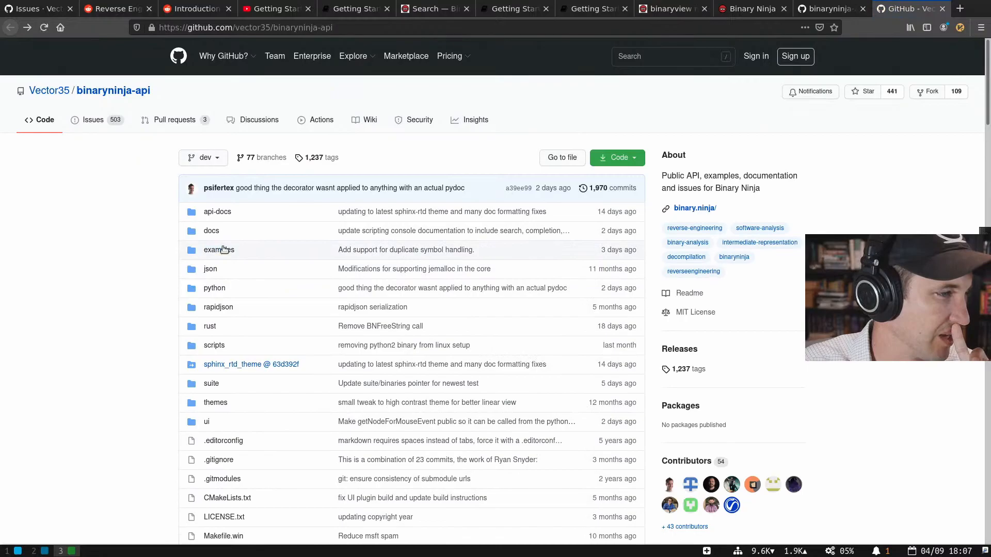
# - Browse the C++ examples/triage folder, then return to Binary Ninja
pyautogui.click(235, 250)
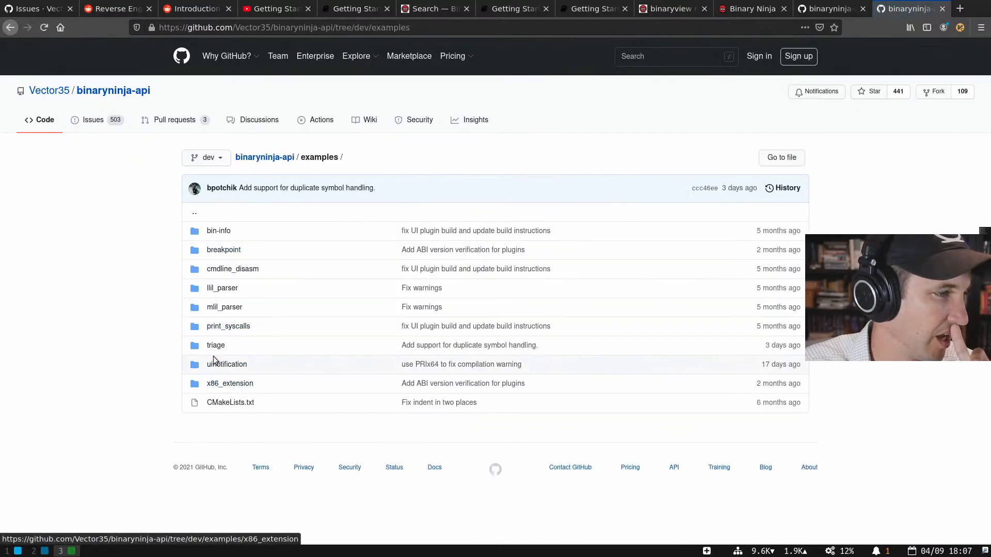
pyautogui.click(216, 346)
pyautogui.scroll(-3, 356, 289)
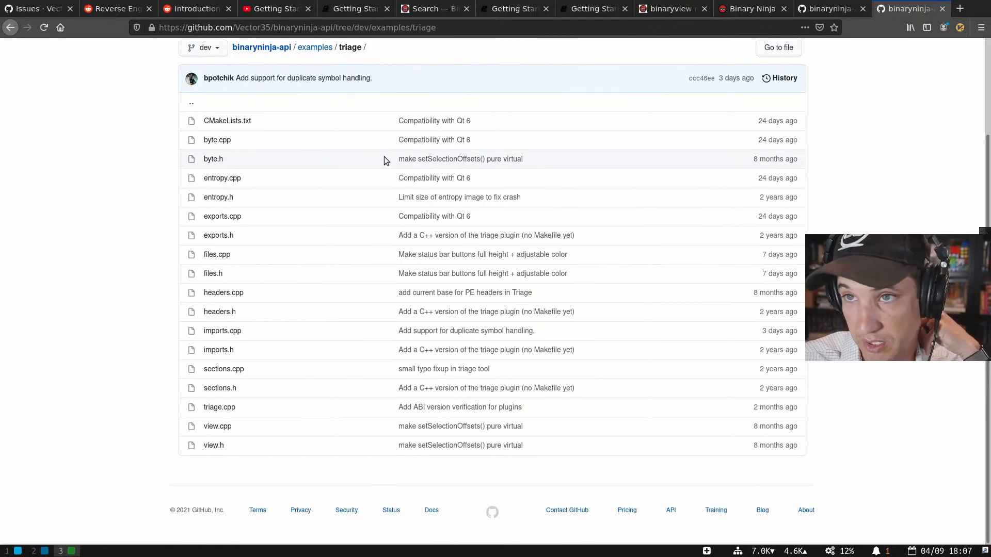
pyautogui.press('super+2')
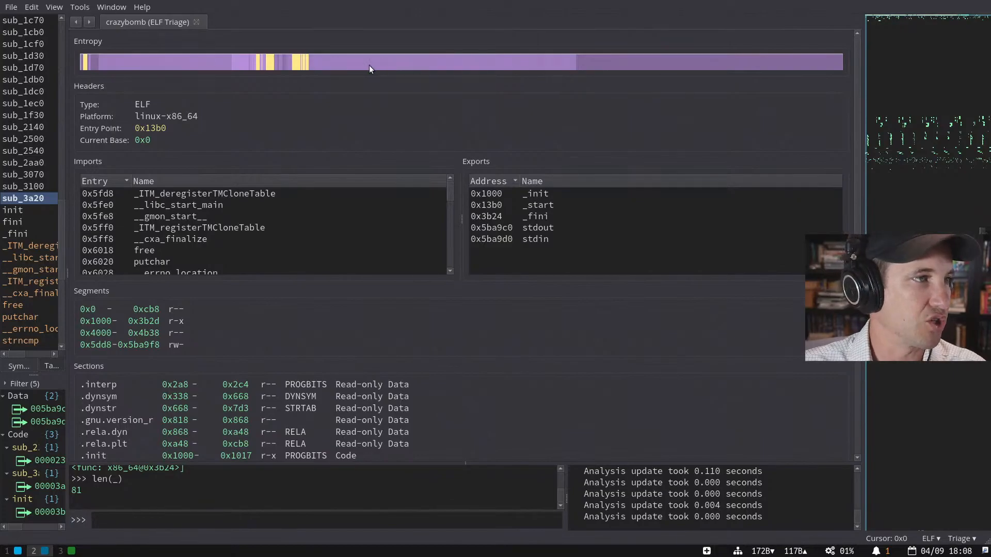
# - Jump from the entropy graph into crazybomb's hex bytes, select ranges, then return to the triage summary
pyautogui.click(292, 60)
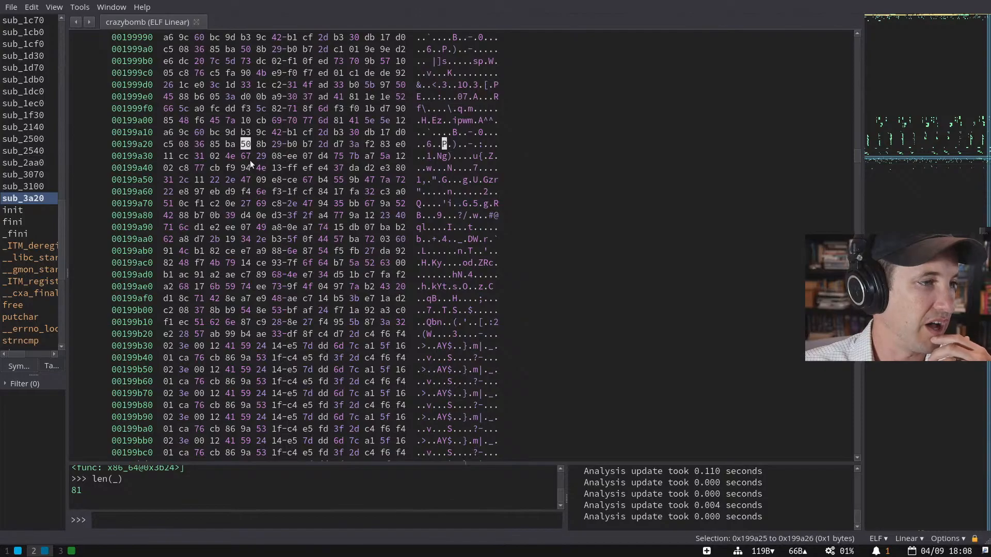
pyautogui.scroll(-4, 357, 315)
pyautogui.moveTo(355, 180); pyautogui.dragTo(448, 361)
pyautogui.scroll(-4, 447, 361)
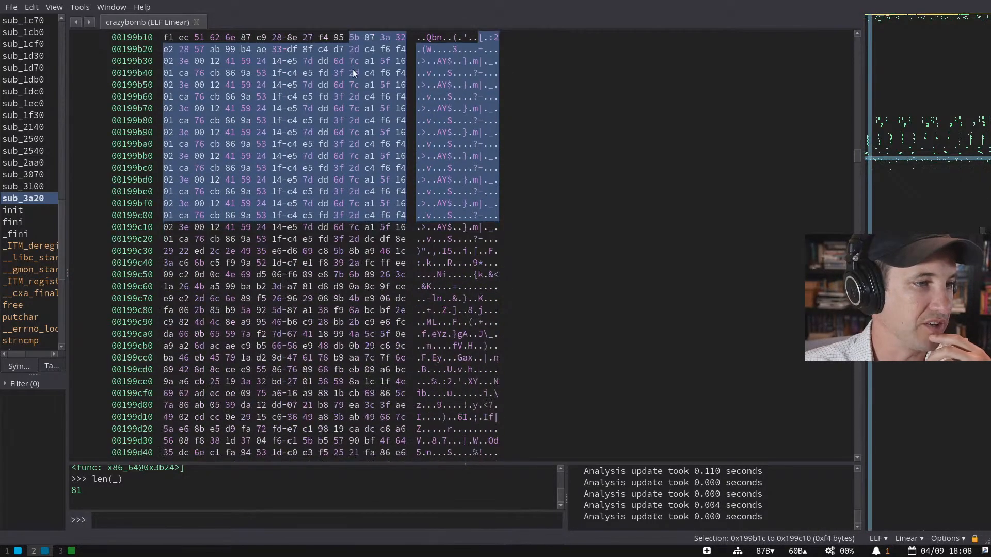
pyautogui.scroll(2, 374, 218)
pyautogui.moveTo(369, 110); pyautogui.dragTo(404, 380)
pyautogui.scroll(-20, 405, 379)
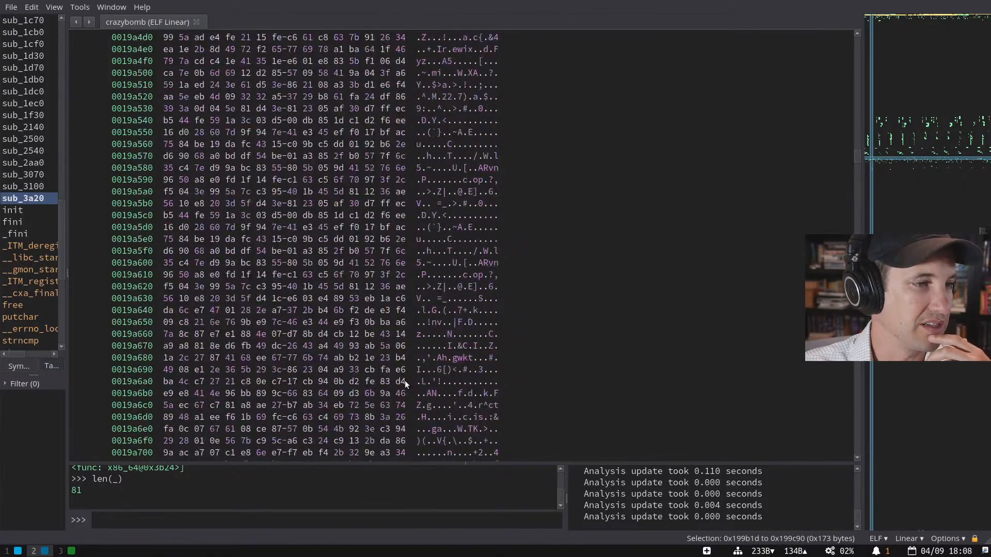
pyautogui.scroll(-20, 401, 352)
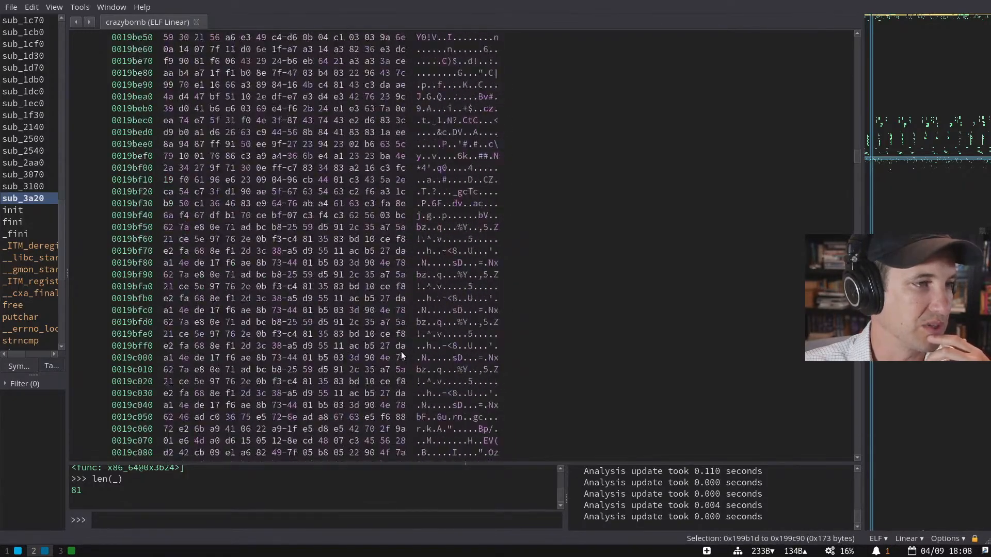
pyautogui.scroll(20, 401, 352)
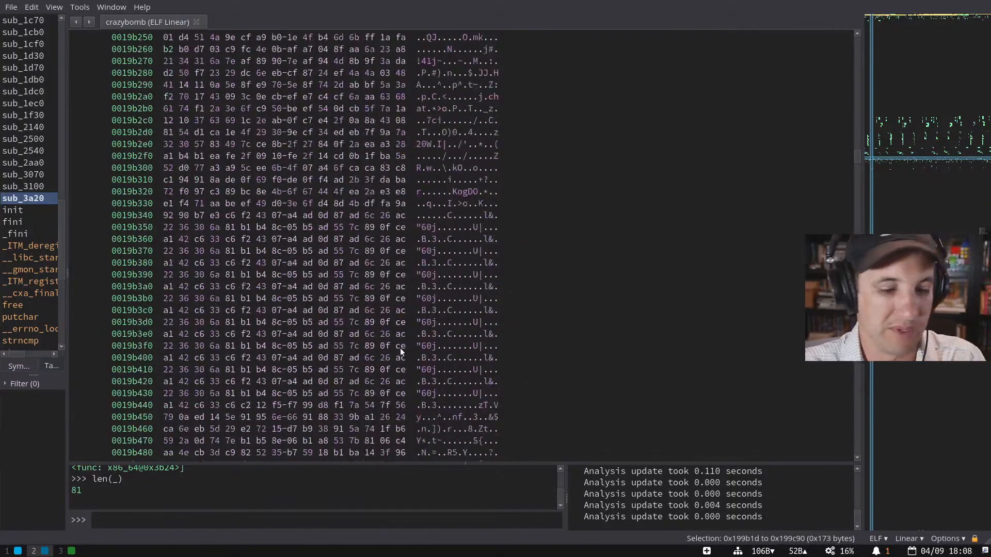
pyautogui.press('Escape')
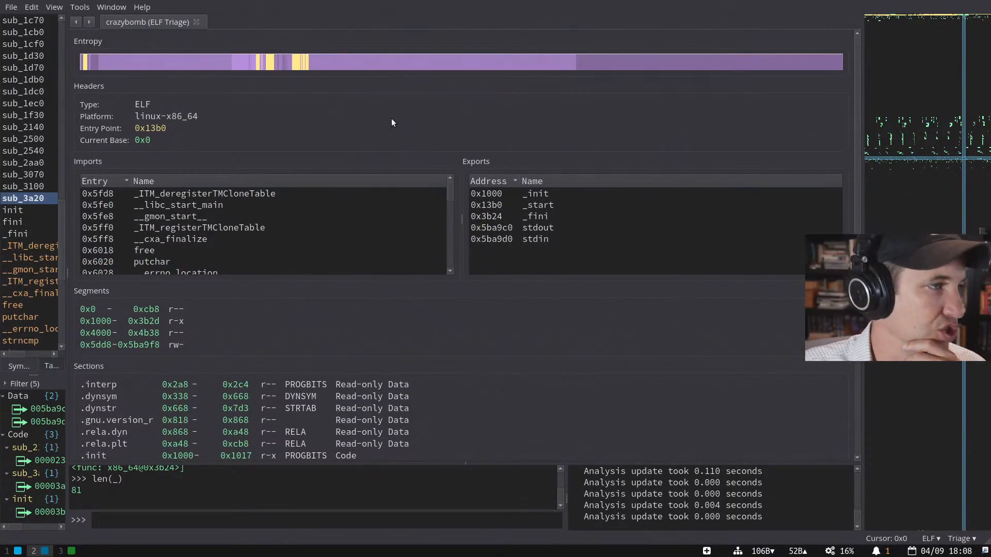
# - Scroll the triage sections list down to .rodata and open the File menu
pyautogui.scroll(-3, 446, 120)
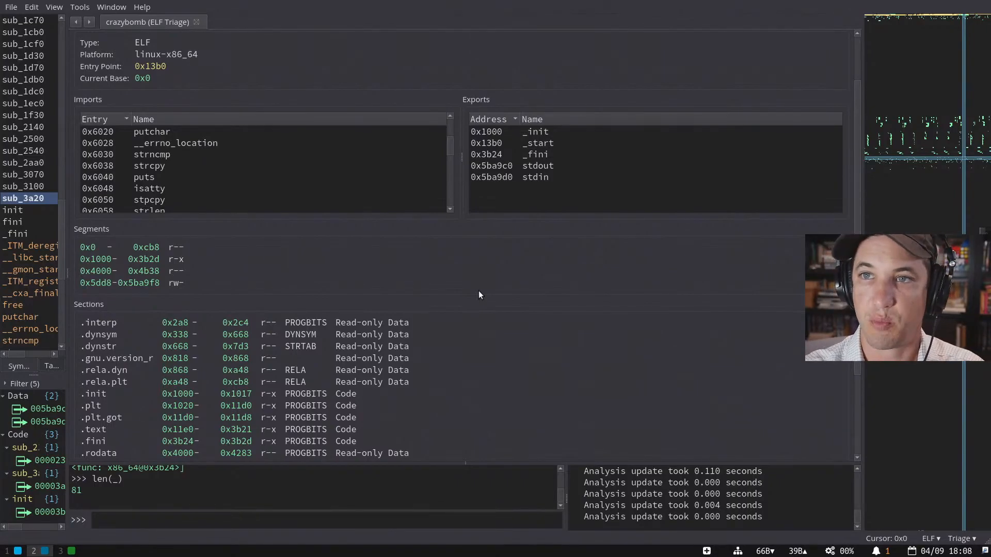
pyautogui.click(11, 7)
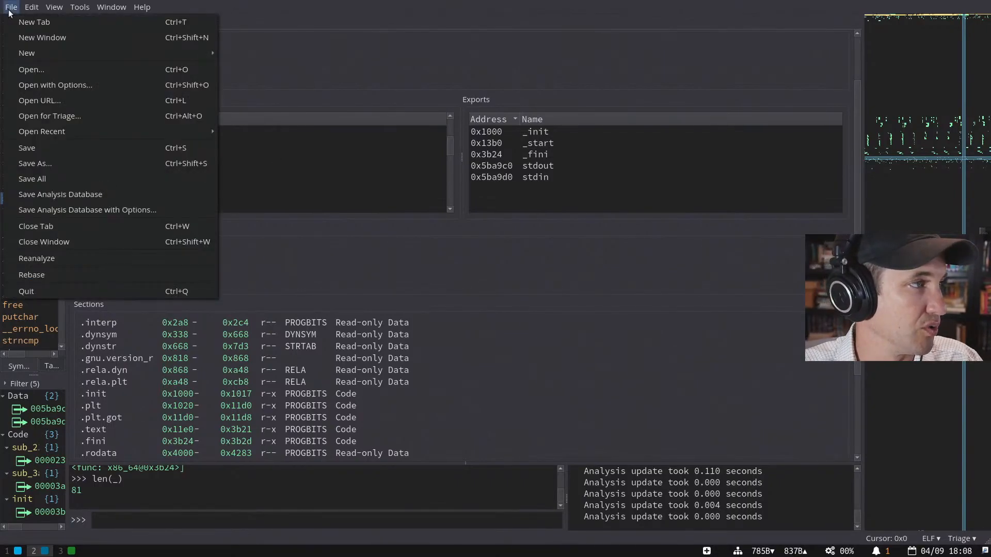
# - Start Open for Triage and expand the samples, stream and binaries folders
pyautogui.click(69, 117)
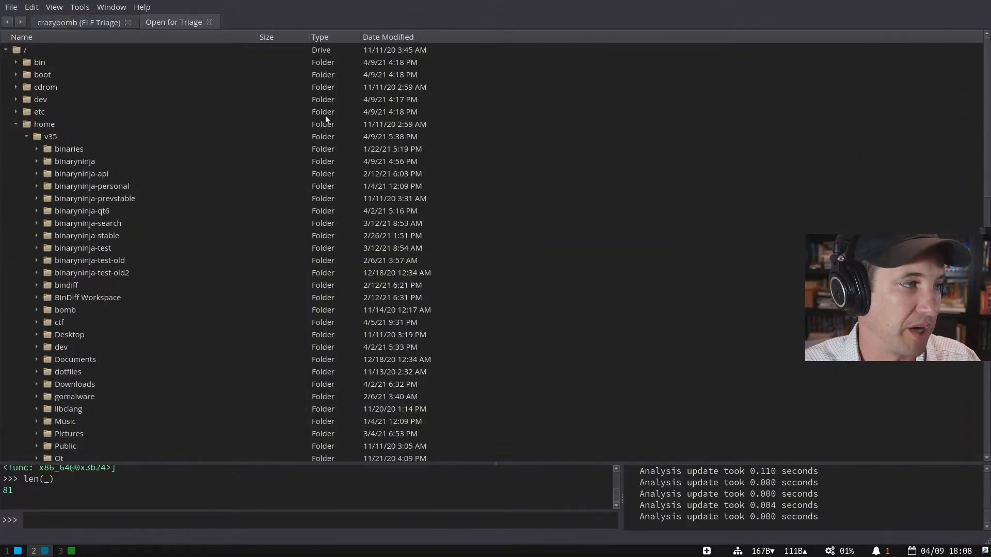
pyautogui.scroll(-4, 233, 265)
pyautogui.scroll(-10, 233, 265)
pyautogui.scroll(12, 129, 177)
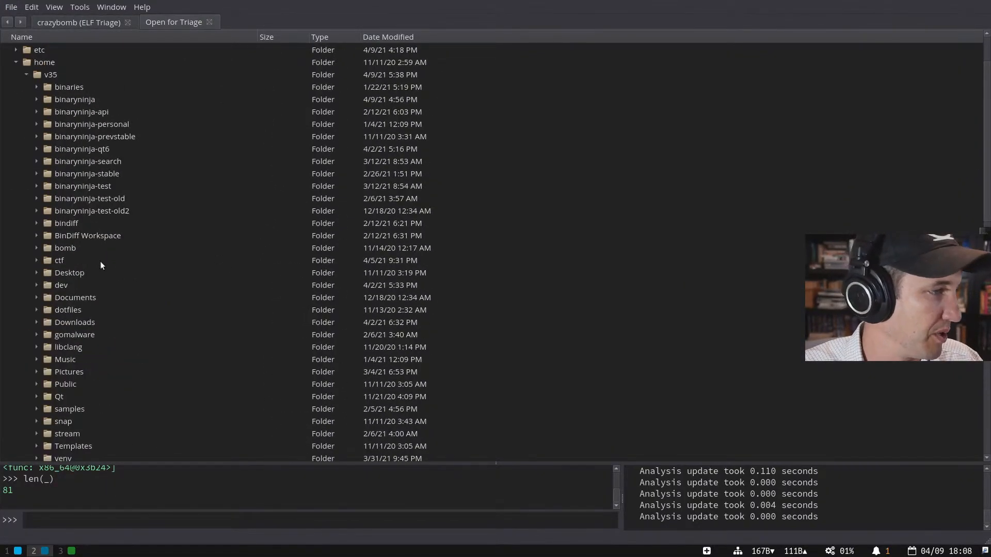
pyautogui.click(37, 410)
pyautogui.scroll(-4, 104, 363)
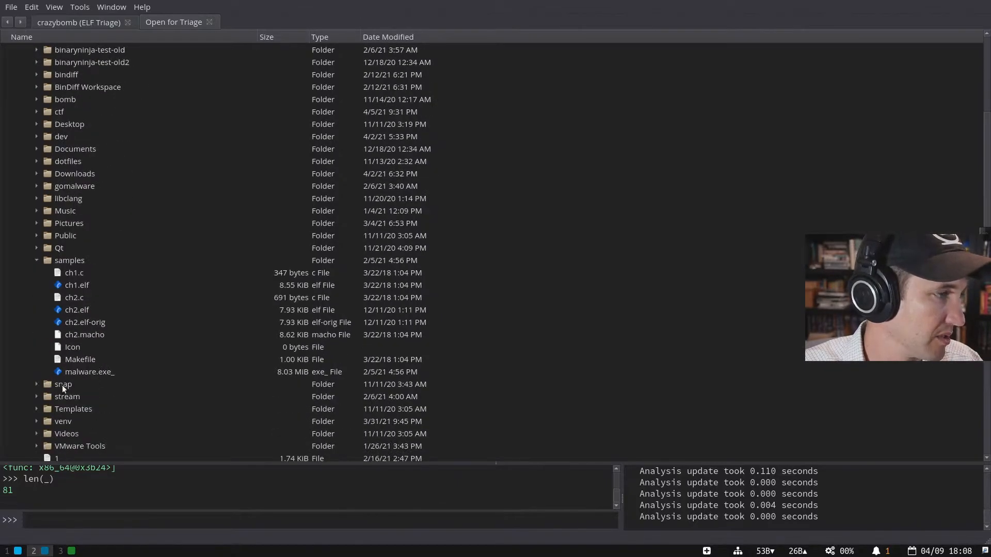
pyautogui.click(36, 396)
pyautogui.scroll(-4, 113, 370)
pyautogui.click(47, 261)
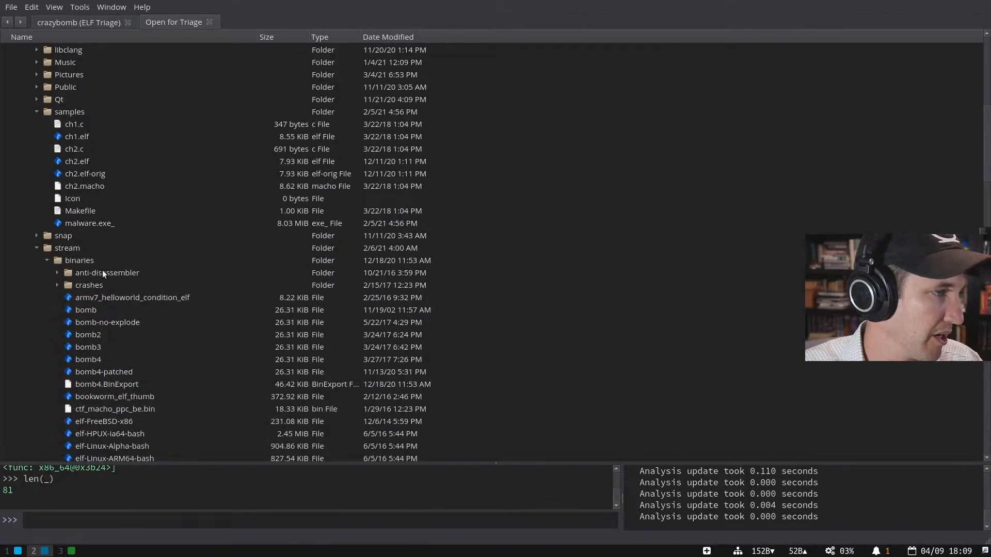
# - Select just the bomb file and open it for triage
pyautogui.click(156, 308)
pyautogui.scroll(-4, 145, 386)
pyautogui.keyDown('shift'); pyautogui.click(134, 297); pyautogui.keyUp('shift')
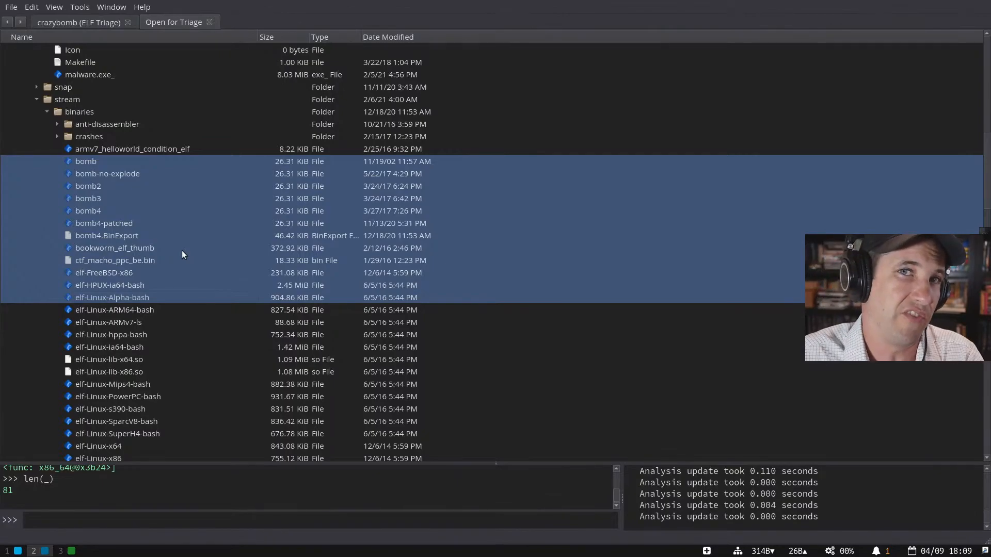
pyautogui.click(182, 212)
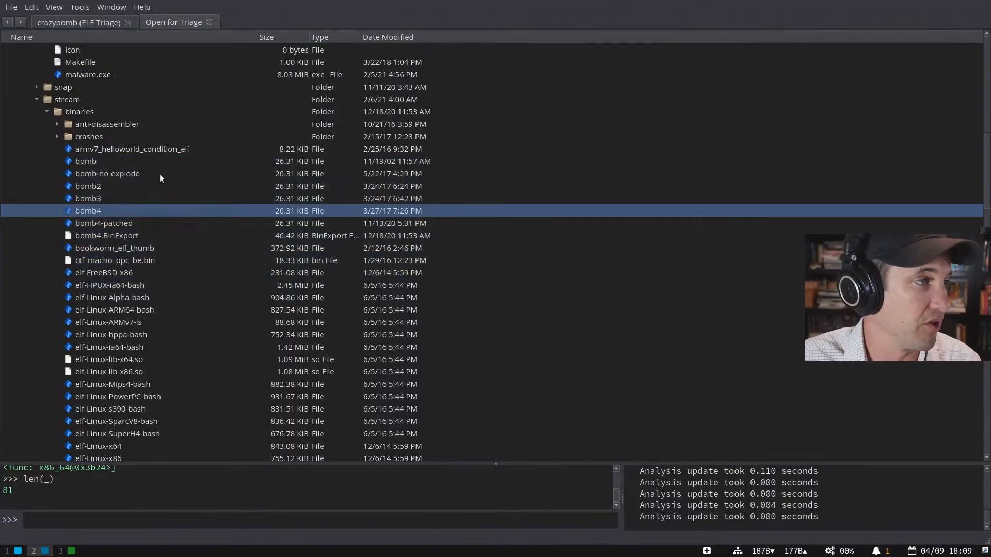
pyautogui.click(158, 164)
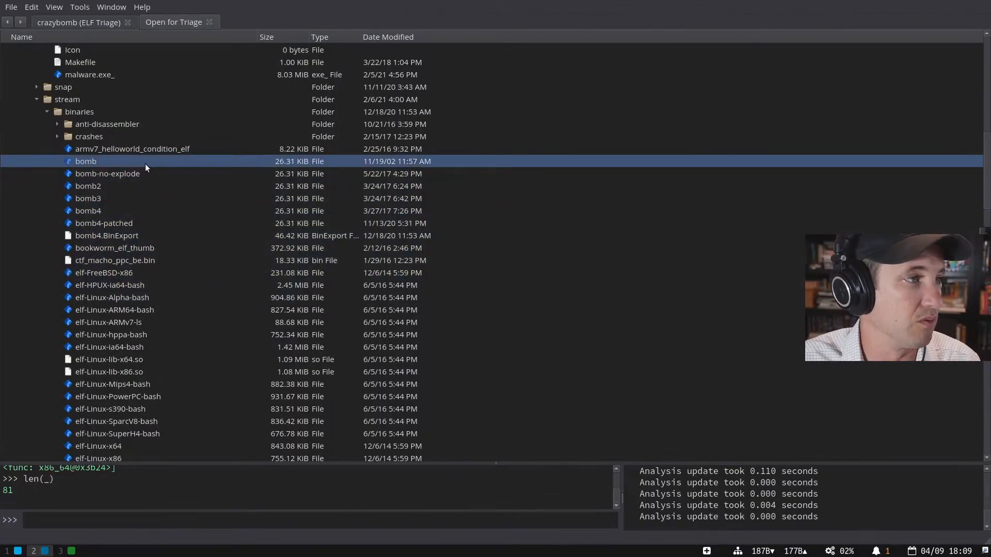
pyautogui.doubleClick(144, 163)
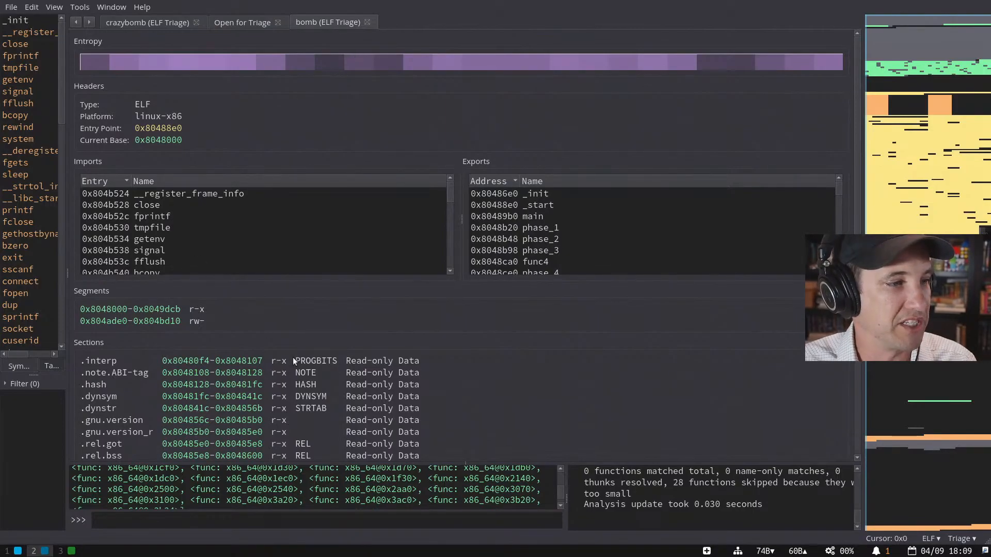
# - Browse bomb's triage summary and symbol list, then select main among the symbols
pyautogui.scroll(-5, 294, 357)
pyautogui.scroll(3, 299, 282)
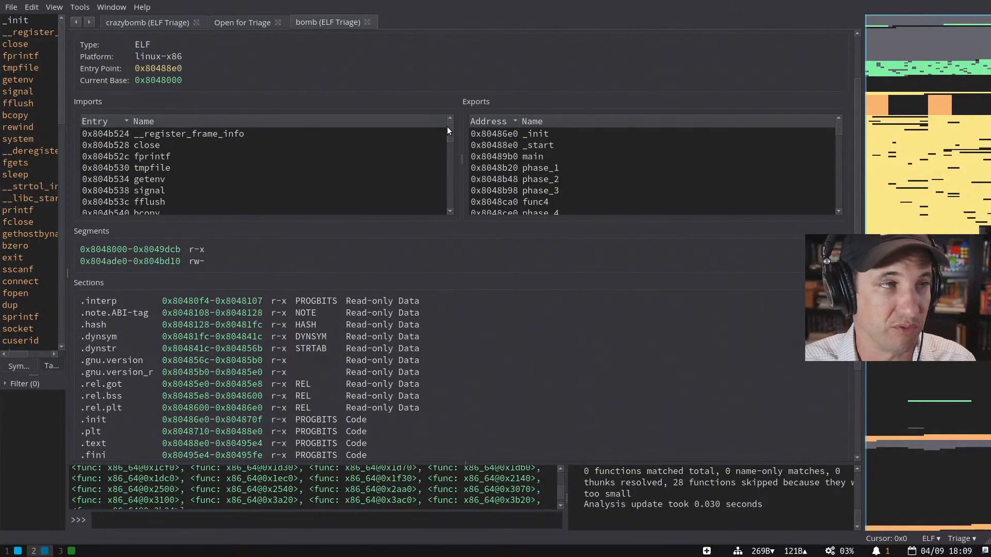
pyautogui.moveTo(447, 126)
pyautogui.mouseDown()
pyautogui.moveTo(445, 194)
pyautogui.moveTo(447, 129)
pyautogui.mouseUp()
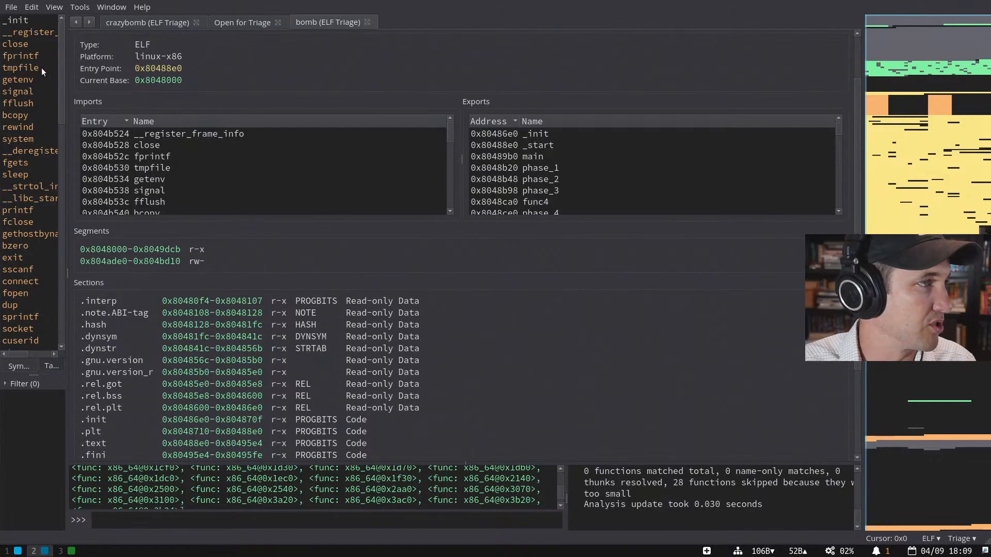
pyautogui.moveTo(60, 69); pyautogui.dragTo(75, 82)
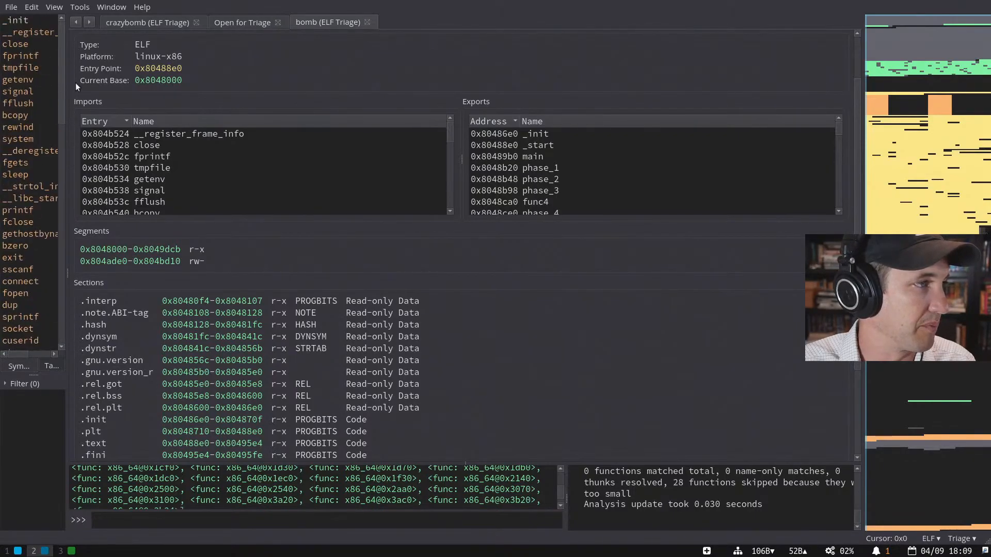
pyautogui.scroll(-8, 41, 129)
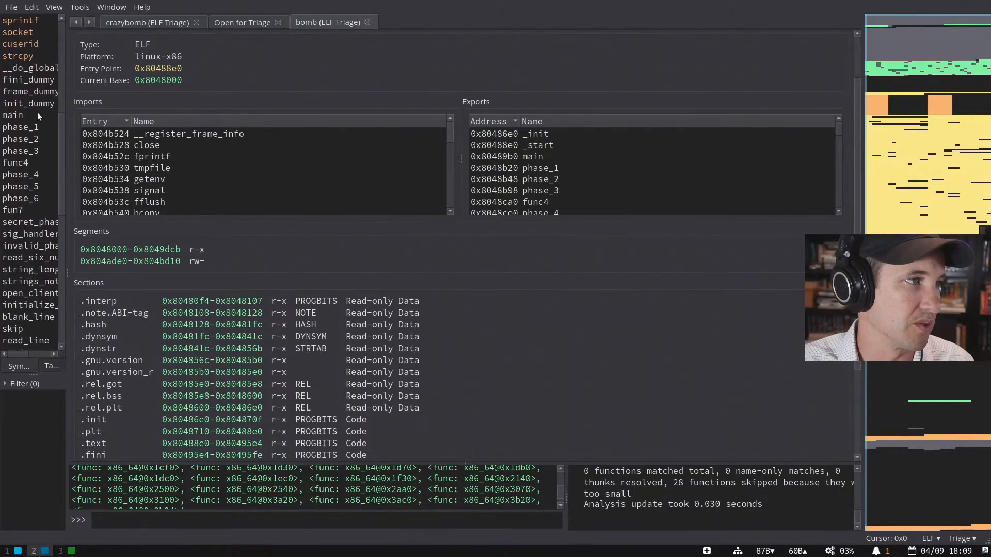
pyautogui.click(38, 115)
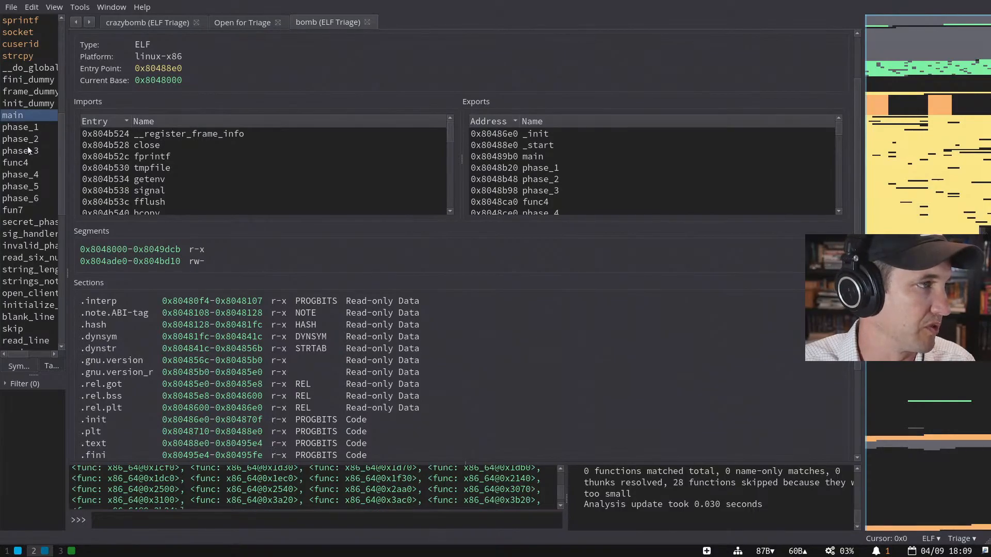
# - Open main's disassembly at push ebx, enable full analysis, and view main(arg1, arg2) as a graph
pyautogui.doubleClick(28, 116)
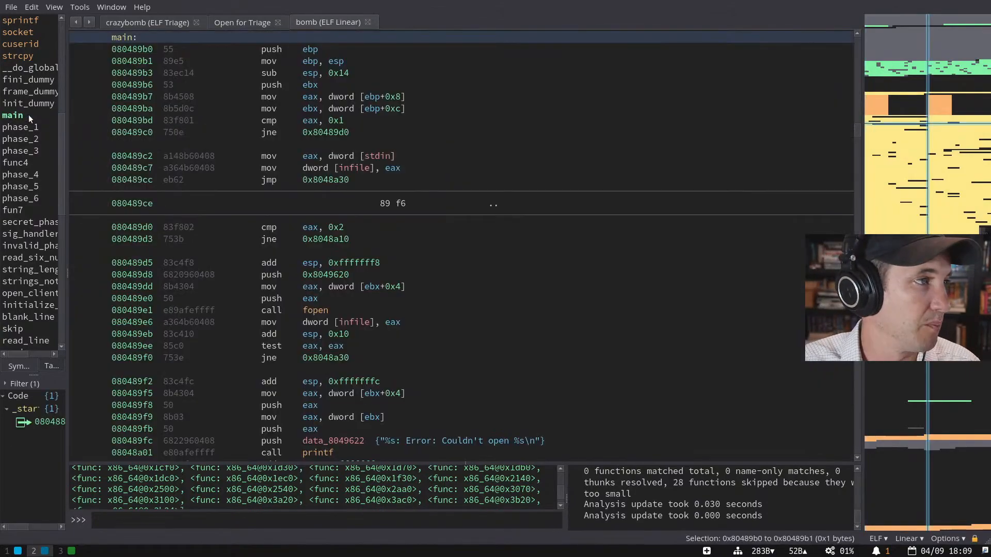
pyautogui.scroll(3, 394, 183)
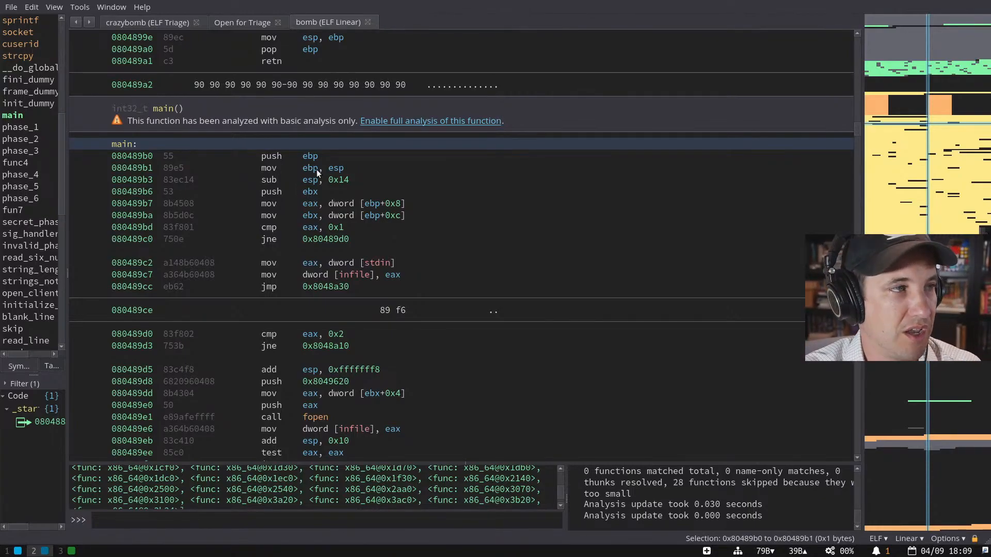
pyautogui.click(397, 192)
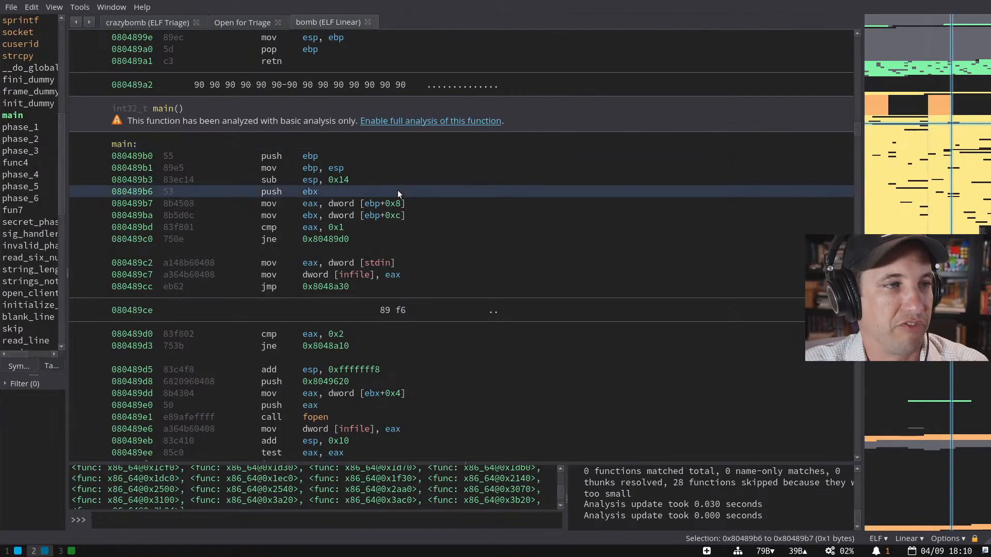
pyautogui.press('space')
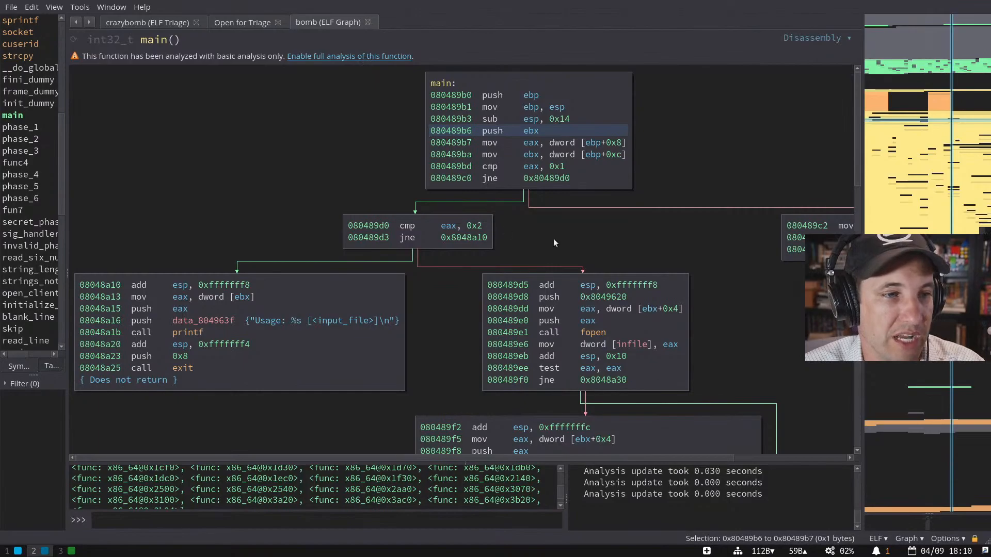
pyautogui.press('space')
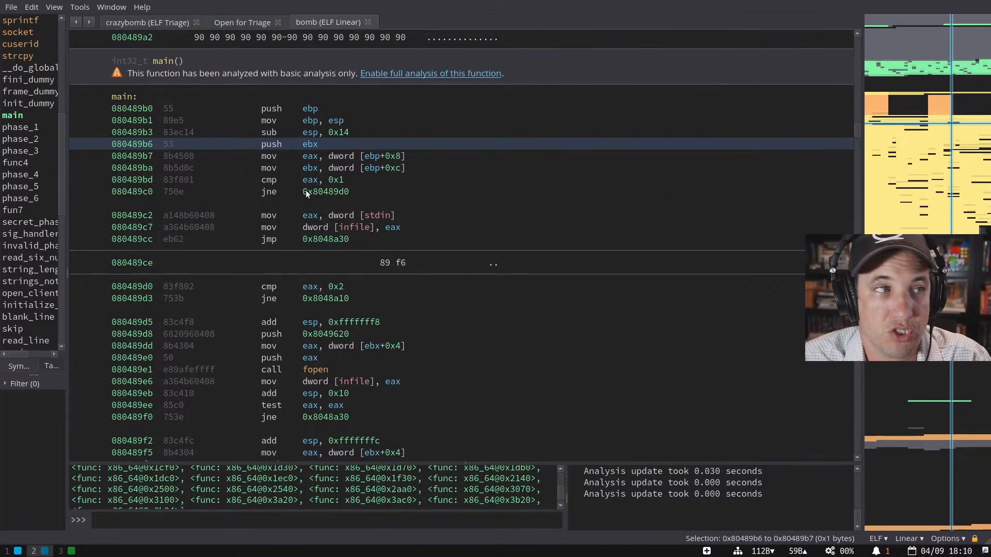
pyautogui.click(412, 75)
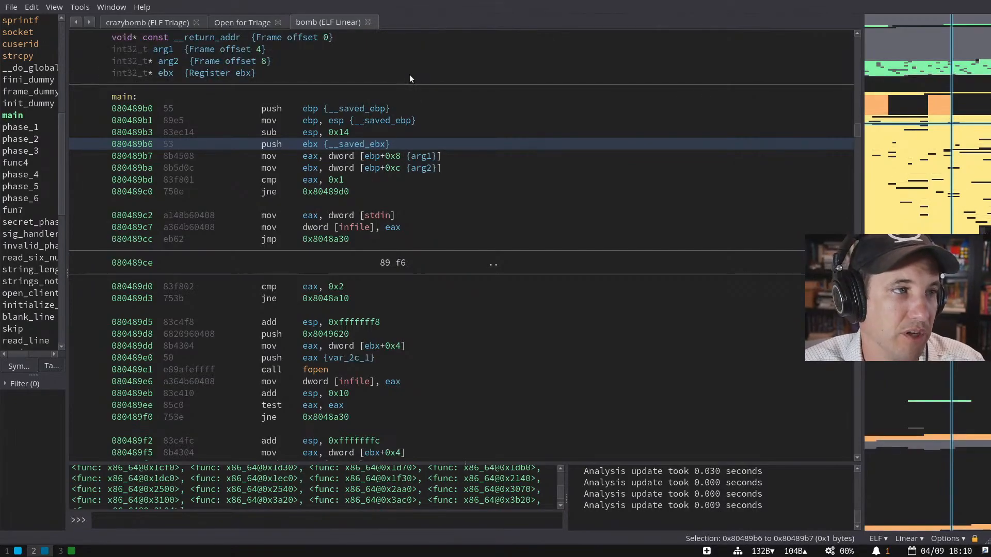
pyautogui.press('space')
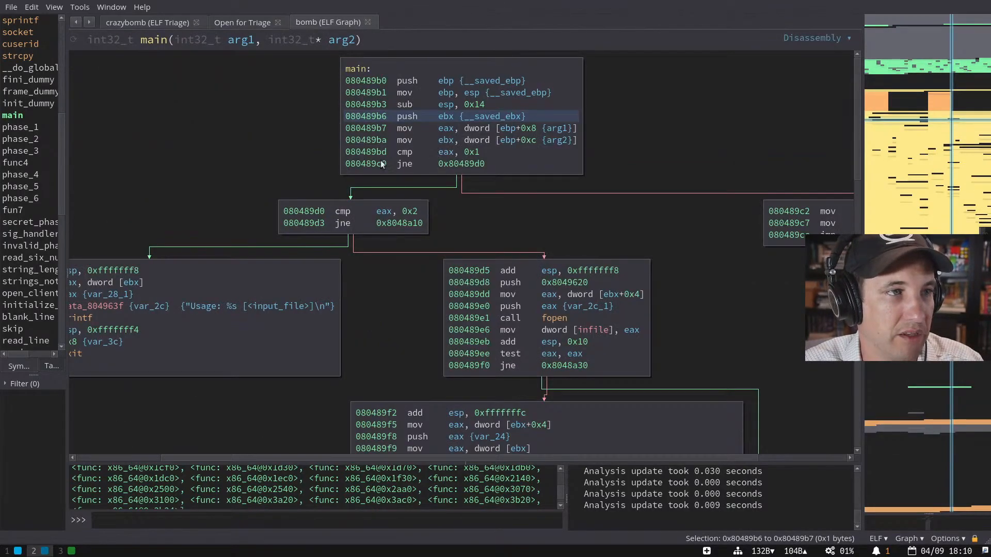
# - Show main's graph as high-level IL, then switch to the linear listing and scroll through it
pyautogui.press('Tab')
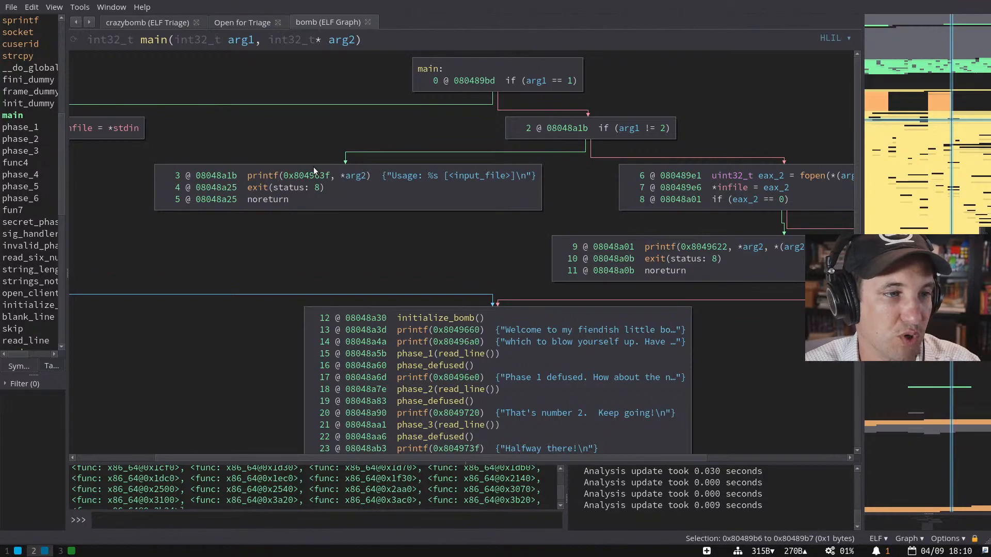
pyautogui.scroll(-3, 326, 264)
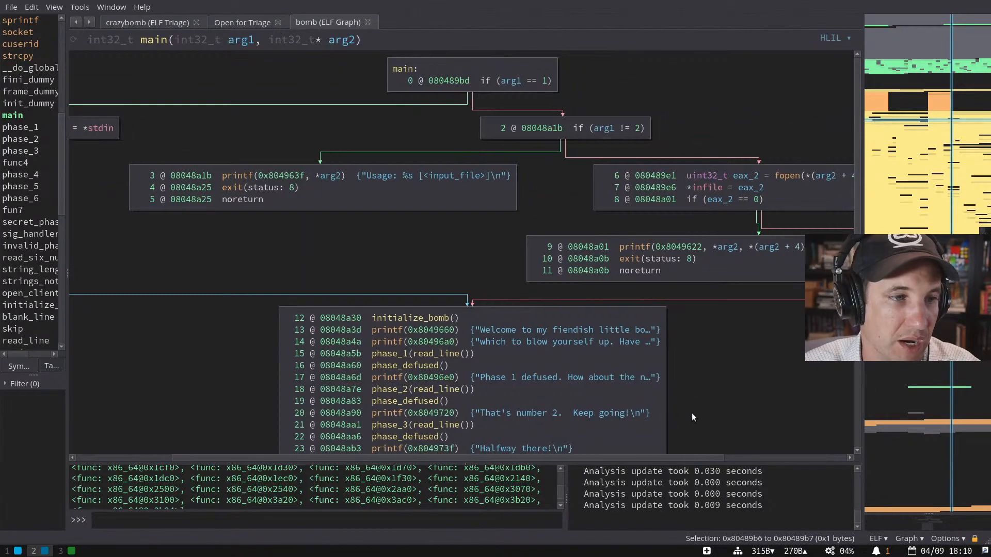
pyautogui.press('space')
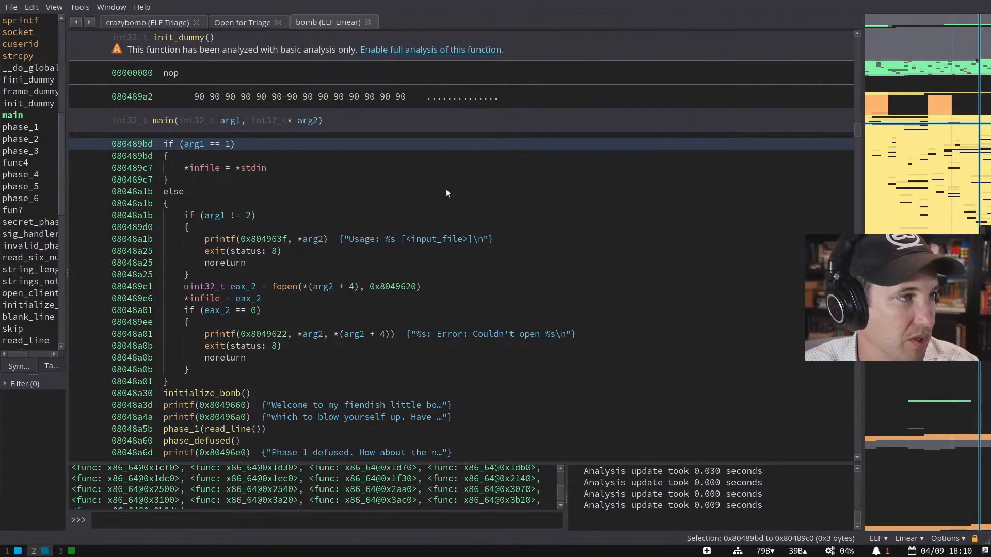
pyautogui.scroll(-5, 385, 172)
pyautogui.scroll(7, 385, 171)
pyautogui.scroll(10, 379, 169)
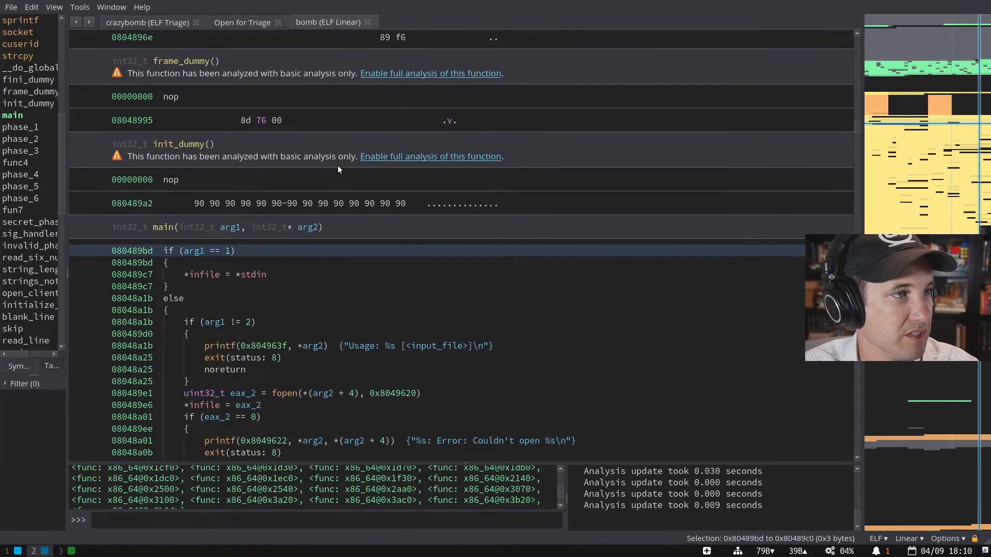
pyautogui.scroll(3, 335, 167)
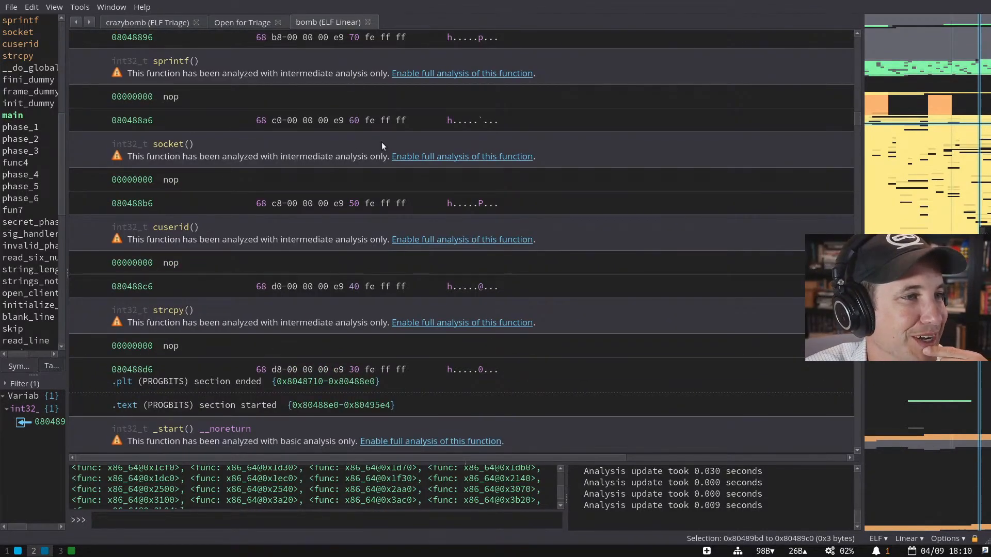
pyautogui.scroll(18, 370, 206)
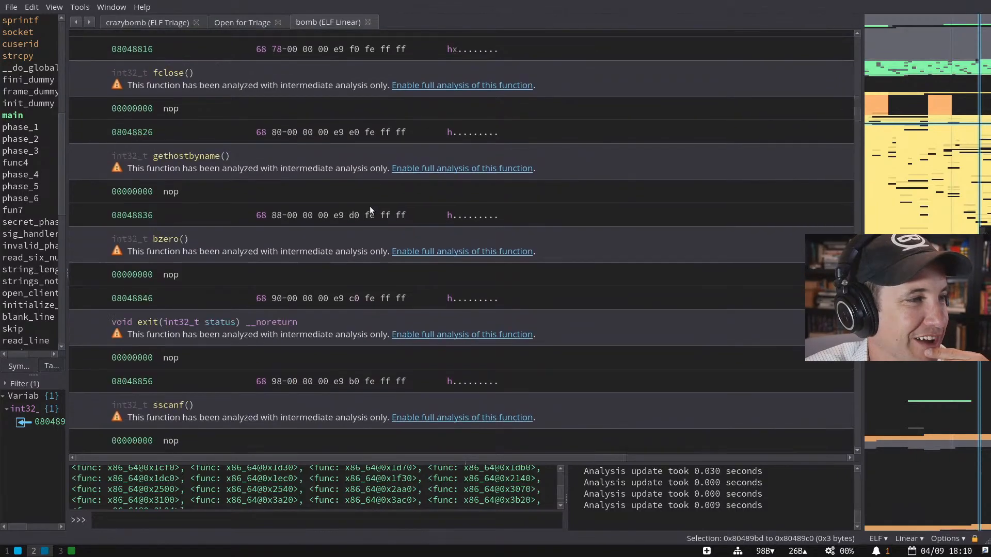
pyautogui.scroll(-4, 370, 206)
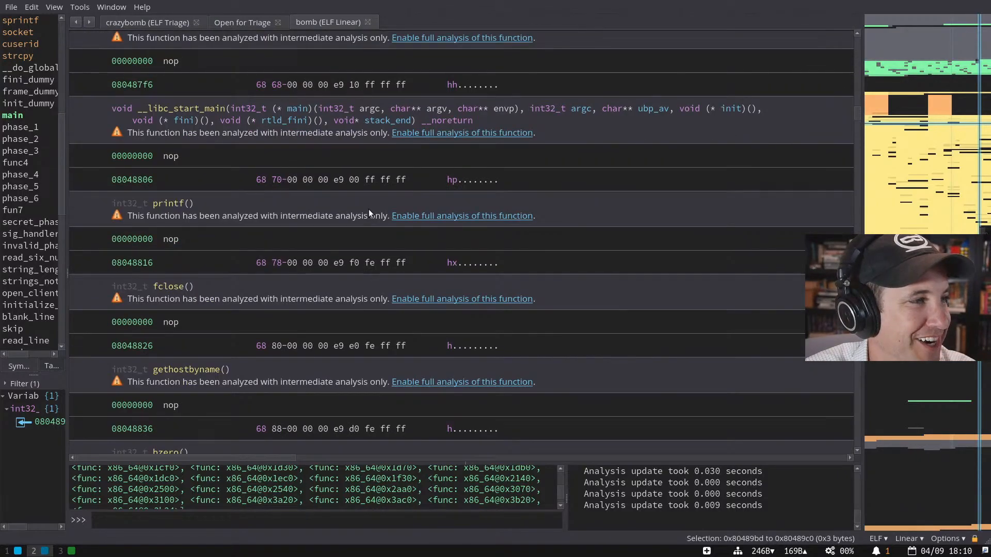
pyautogui.scroll(1, 369, 211)
# - Fully analyse __libc_start_main and jump from its main reference to main's code
pyautogui.click(464, 169)
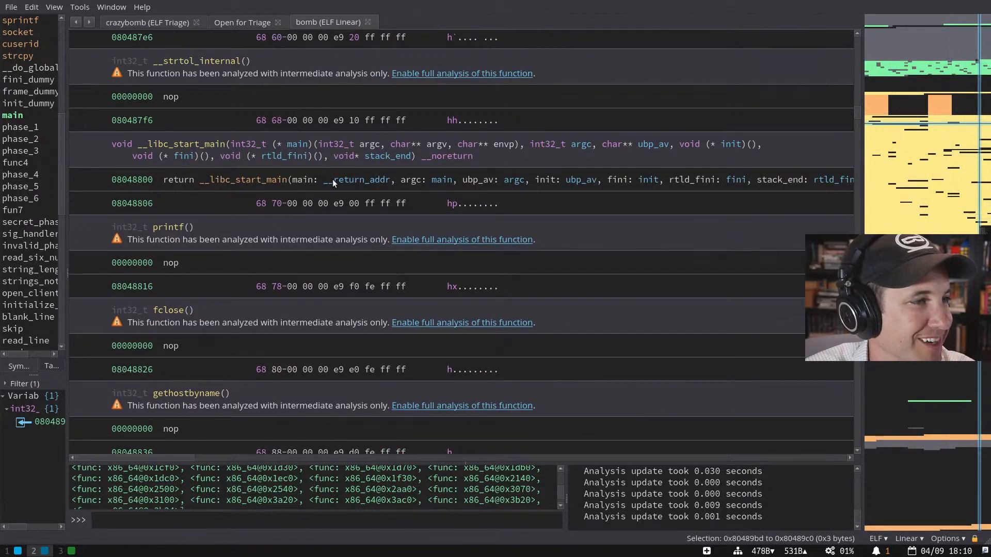
pyautogui.click(296, 145)
pyautogui.click(297, 178)
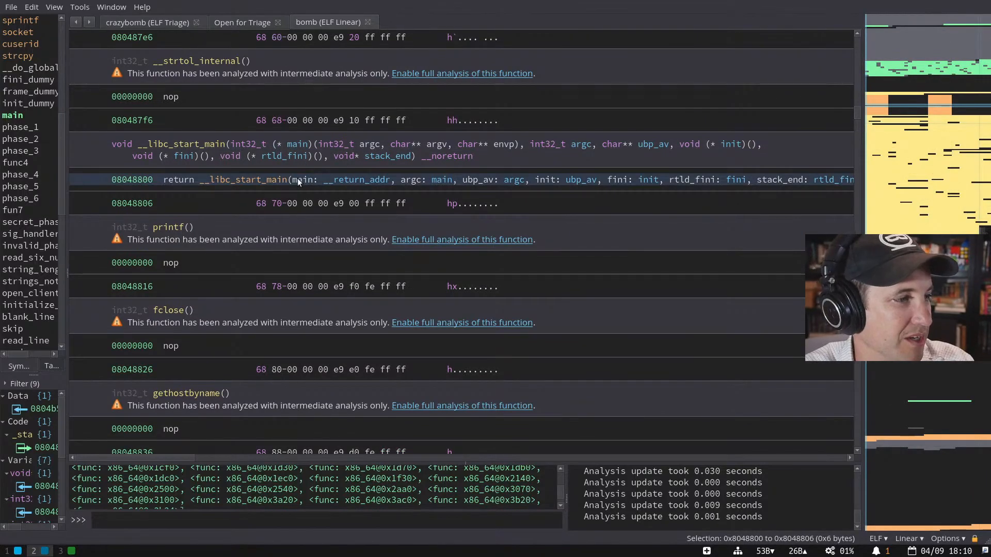
pyautogui.press('g')
pyautogui.press('Return')
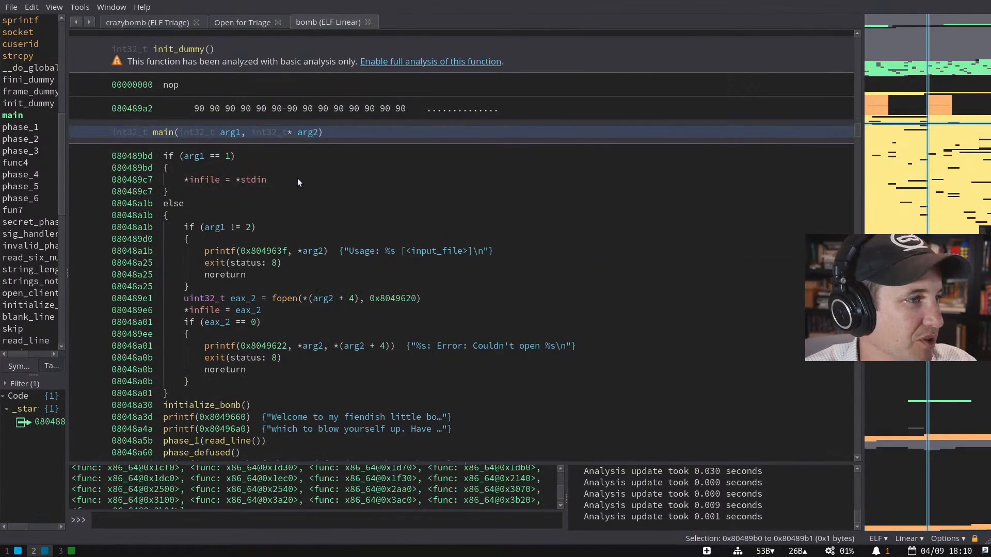
# - Fully decompile phase_1, phase_2 and phase_3, then close the bomb tab
pyautogui.scroll(-7, 367, 254)
pyautogui.scroll(-6, 365, 255)
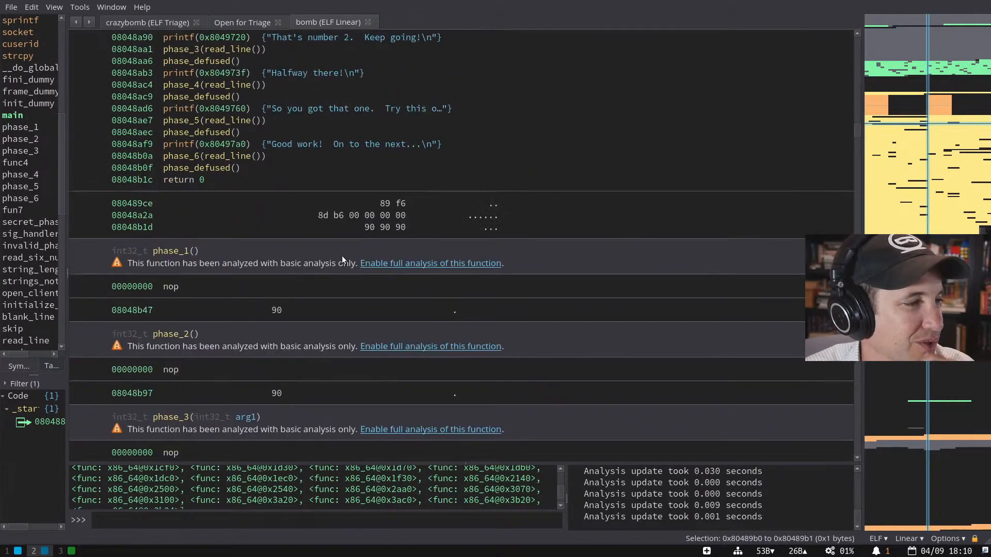
pyautogui.click(400, 257)
pyautogui.scroll(-1, 407, 356)
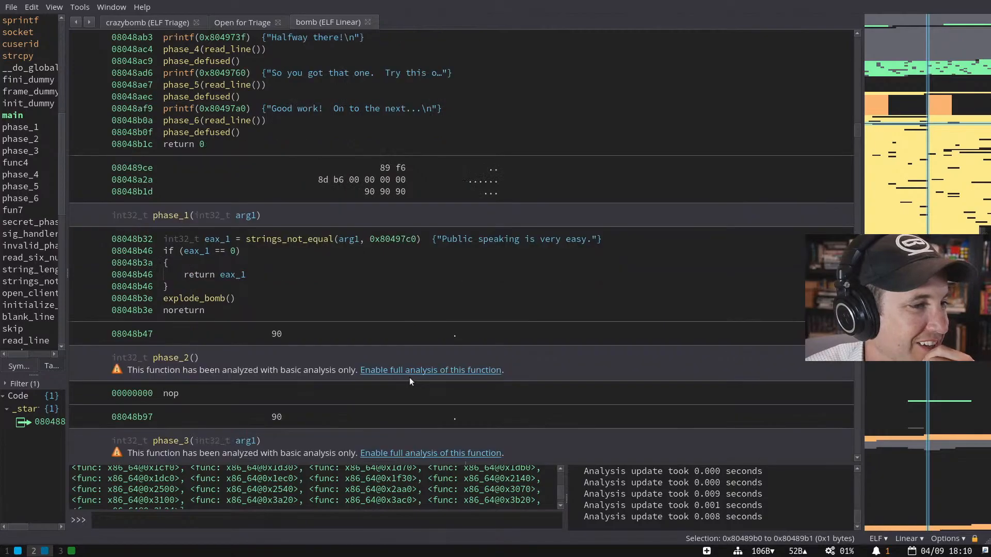
pyautogui.click(410, 368)
pyautogui.scroll(-6, 436, 299)
pyautogui.scroll(-5, 436, 302)
pyautogui.click(426, 290)
pyautogui.scroll(-5, 426, 292)
pyautogui.scroll(-10, 426, 292)
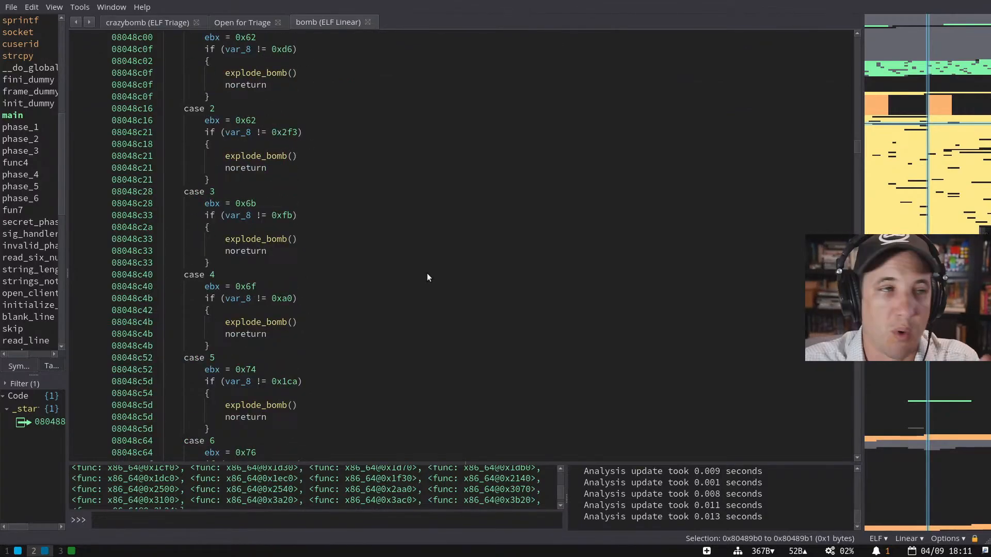
pyautogui.click(368, 22)
# - Discard bomb's changes, open crazybomb with options, confirm Analysis Mode is full, then cancel
pyautogui.click(486, 288)
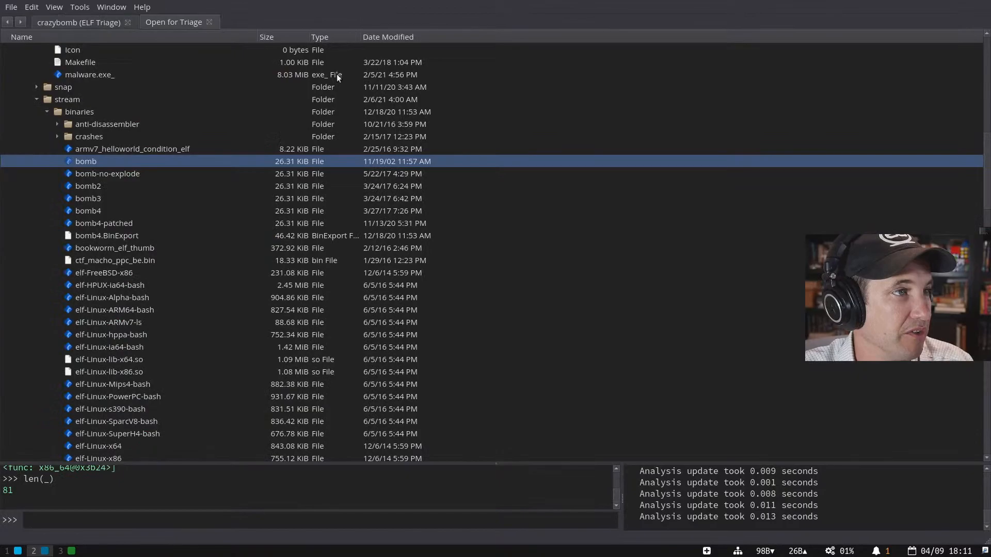
pyautogui.click(209, 22)
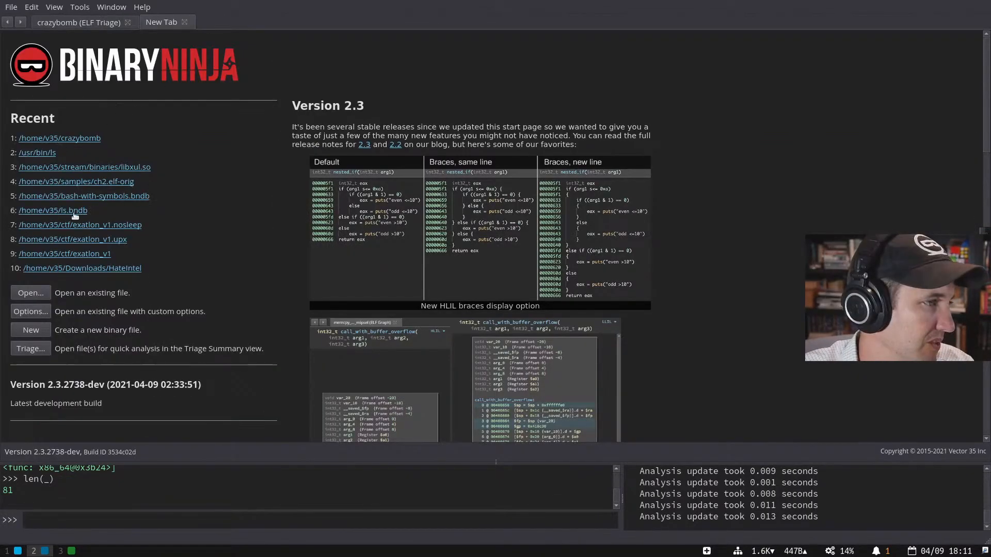
pyautogui.keyDown('shift'); pyautogui.click(88, 140); pyautogui.keyUp('shift')
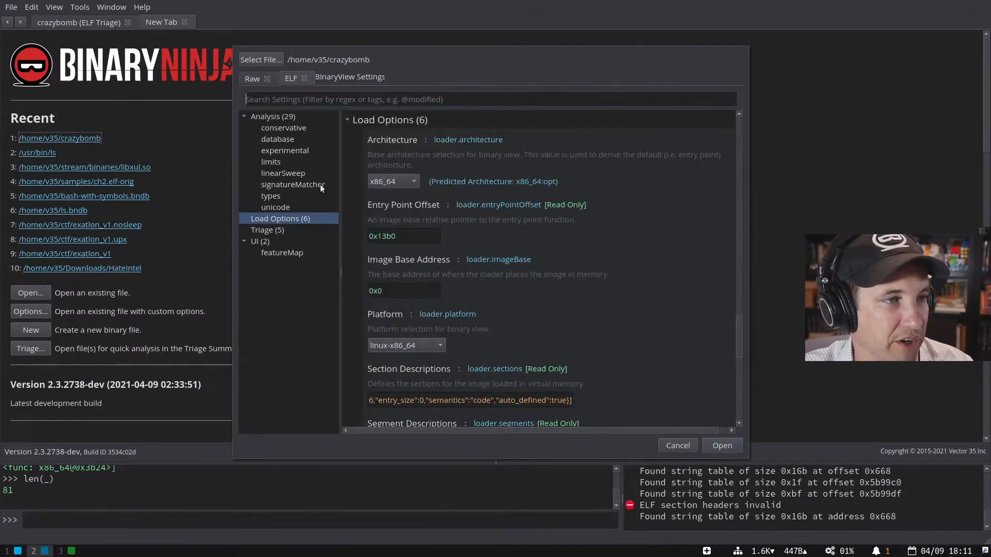
pyautogui.click(283, 118)
pyautogui.click(409, 279)
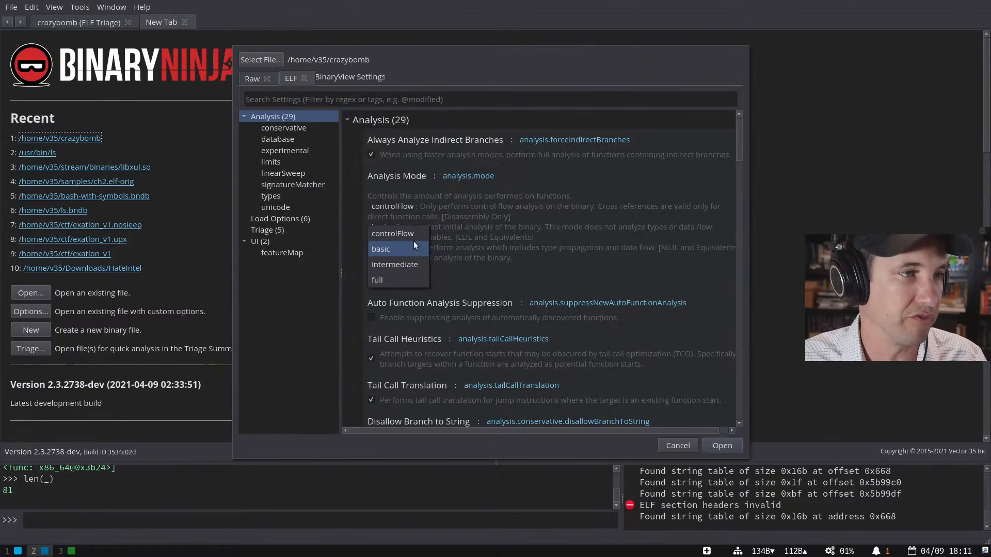
pyautogui.click(510, 195)
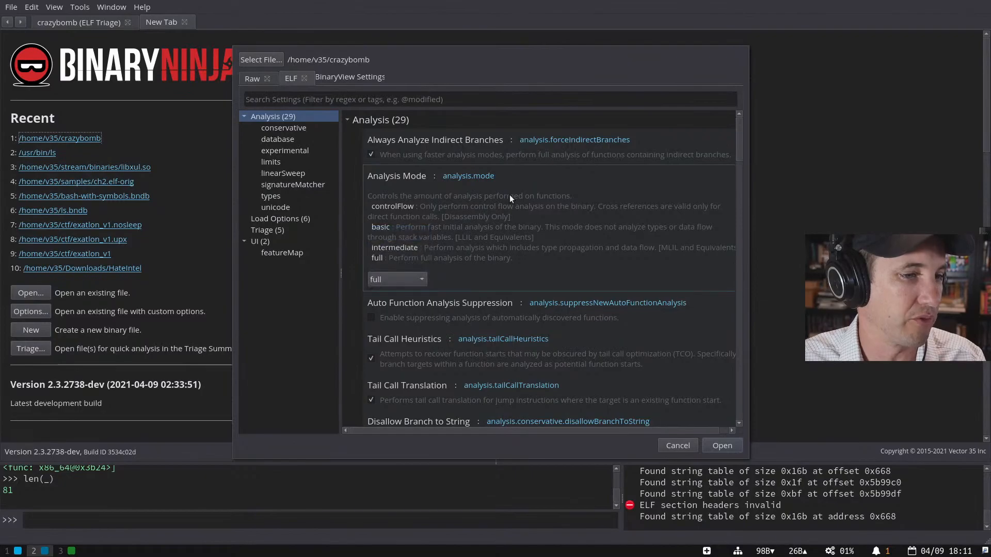
pyautogui.click(677, 446)
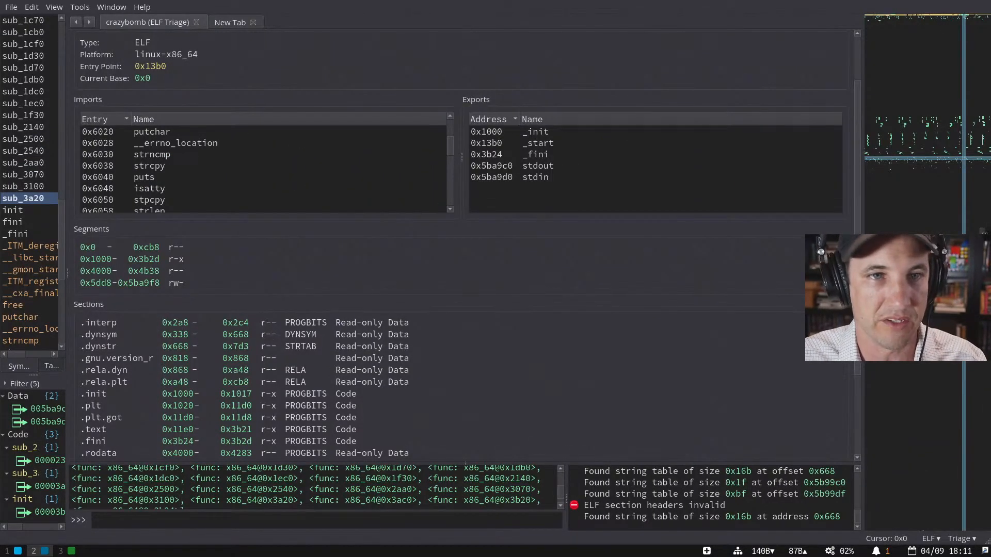
# - Check the feature map options and the section-headers log error, close New Tab, and widen the symbols sidebar
pyautogui.rightClick(896, 158)
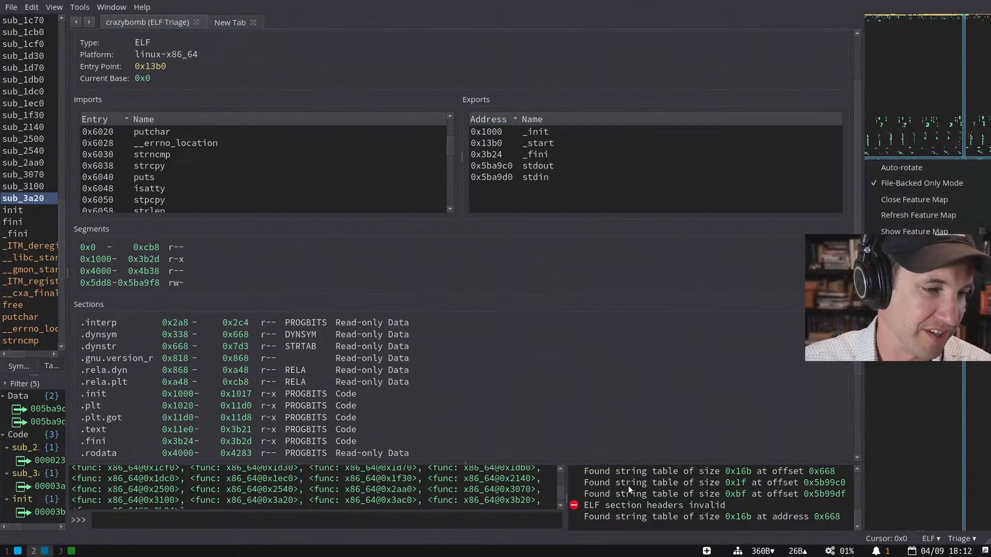
pyautogui.click(640, 503)
pyautogui.click(642, 504)
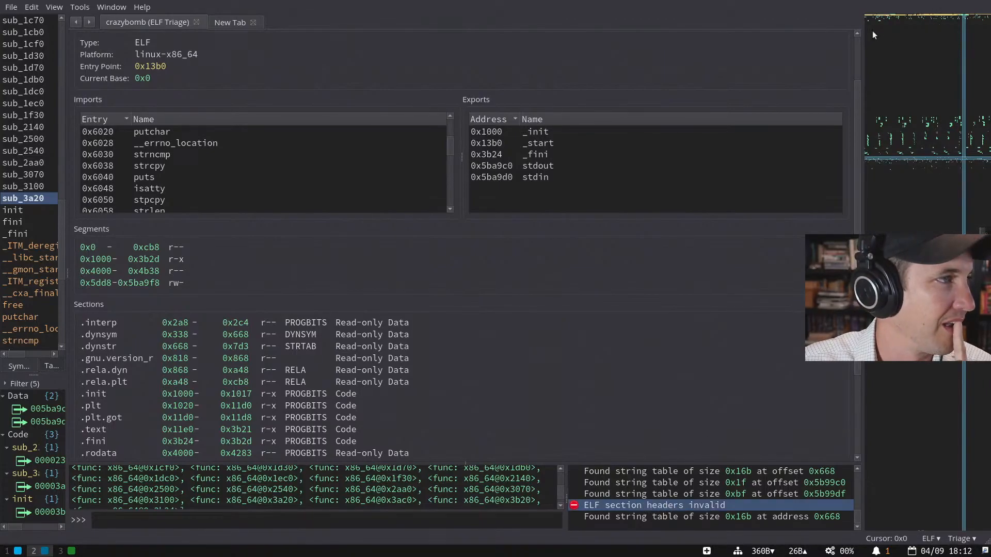
pyautogui.click(252, 23)
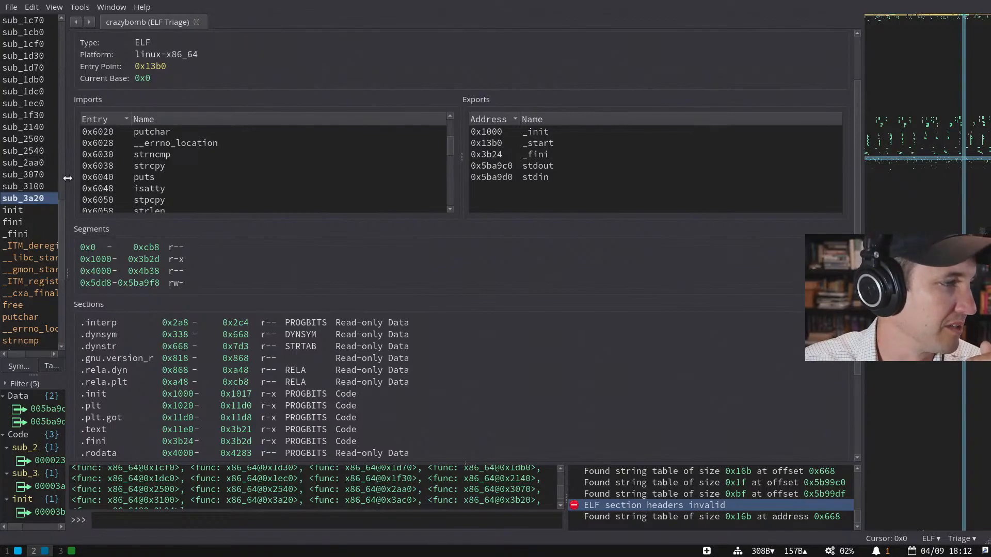
pyautogui.moveTo(68, 177); pyautogui.dragTo(158, 178)
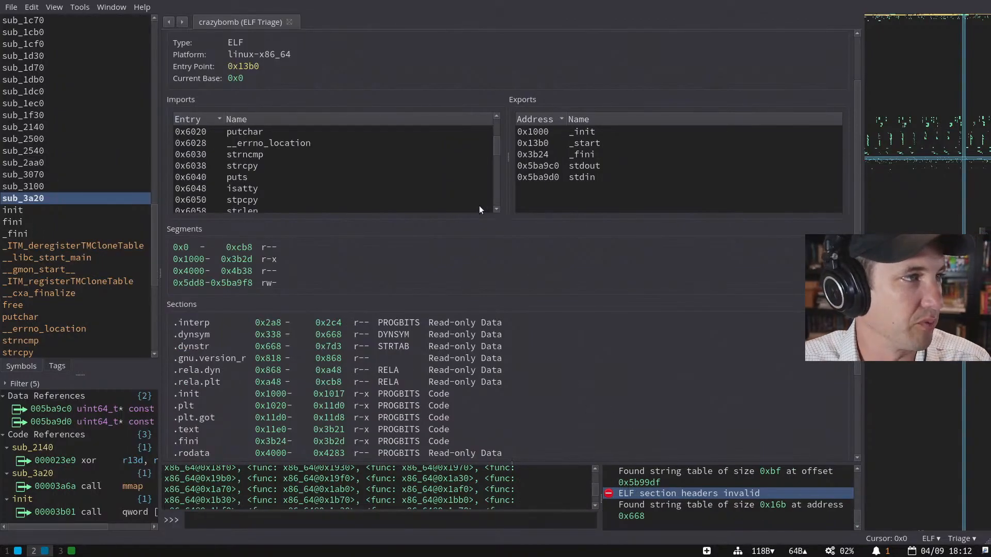
# - Close crazybomb's triage view, reopen it from recent files, and clear the log
pyautogui.hotkey('ctrl', 'w')
pyautogui.press('1')
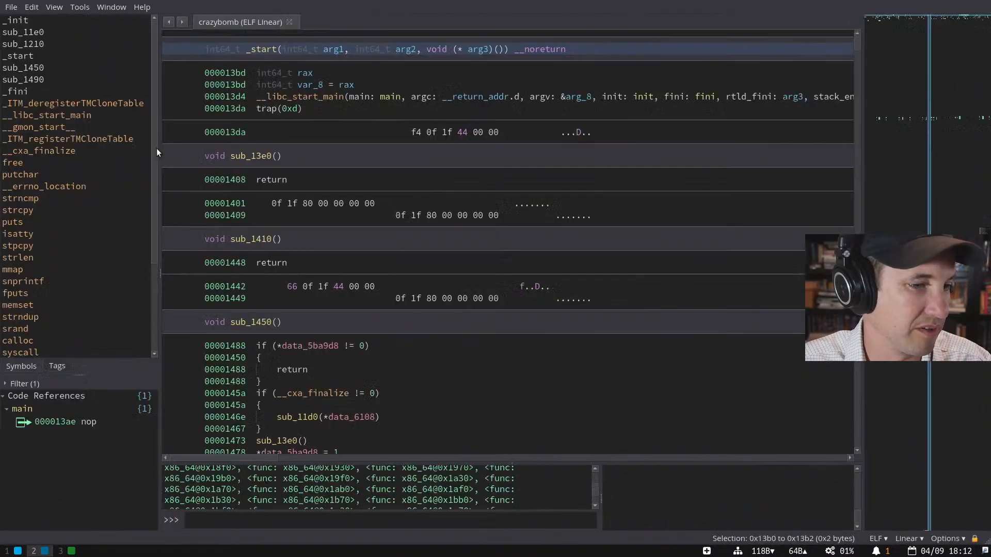
pyautogui.scroll(5, 673, 483)
pyautogui.scroll(1, 674, 482)
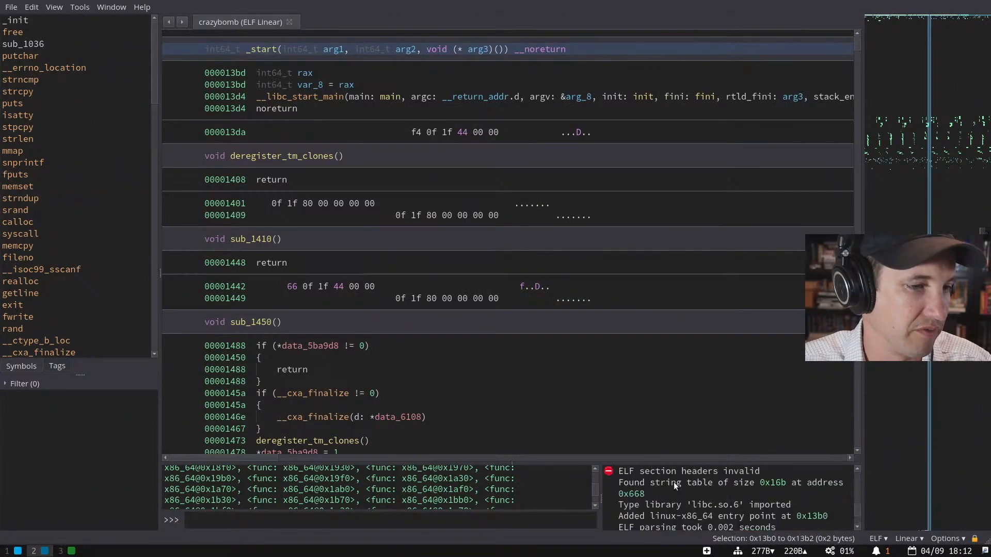
pyautogui.rightClick(673, 482)
pyautogui.click(706, 444)
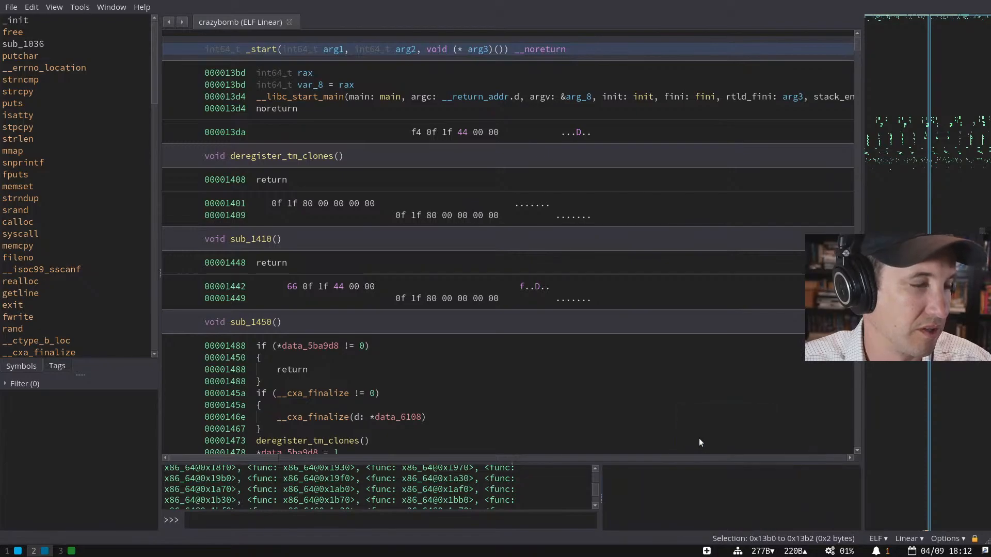
# - Reopen crazybomb with a fresh log and select the byte 1f at 0x1402
pyautogui.hotkey('ctrl', 'w')
pyautogui.press('1')
pyautogui.scroll(5, 717, 475)
pyautogui.scroll(-2, 717, 475)
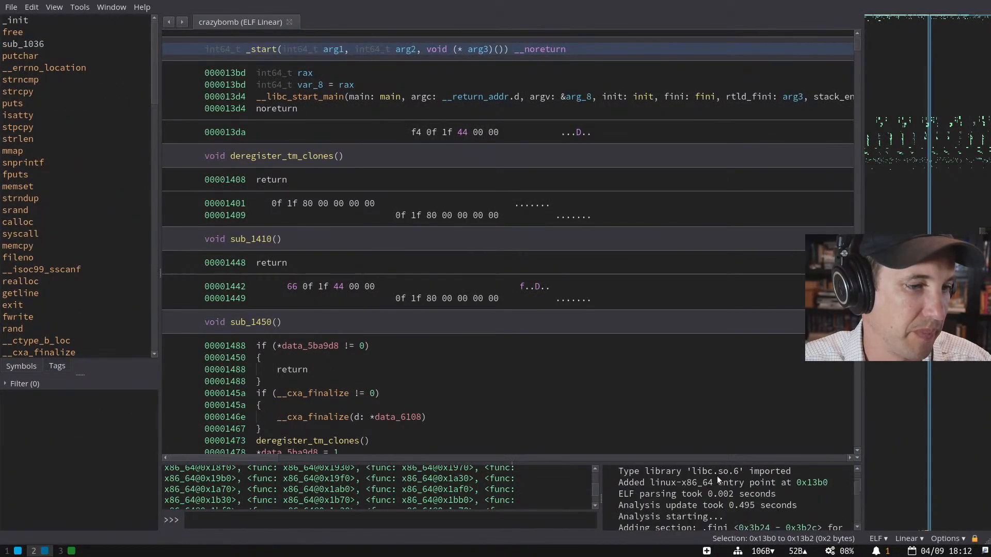
pyautogui.scroll(1, 699, 484)
pyautogui.click(742, 474)
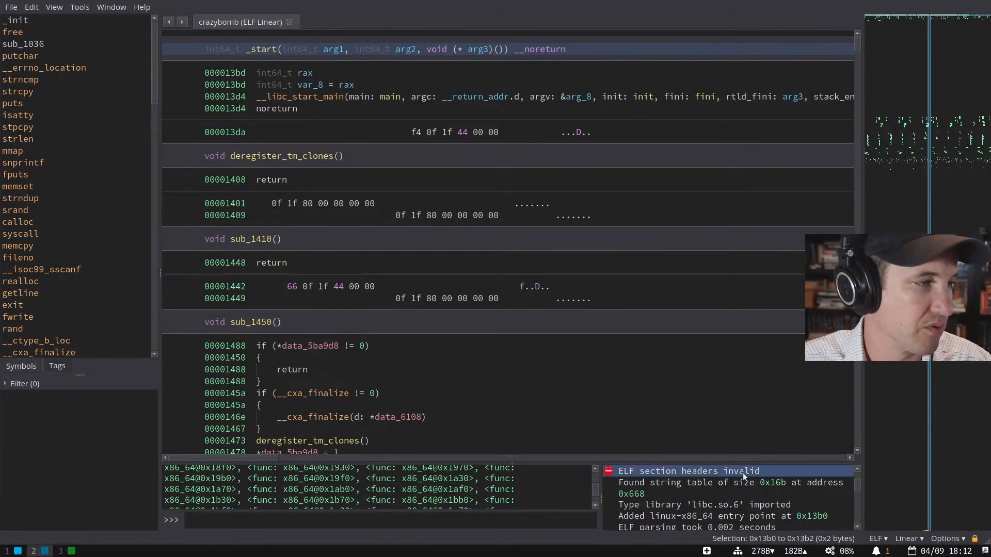
pyautogui.click(292, 204)
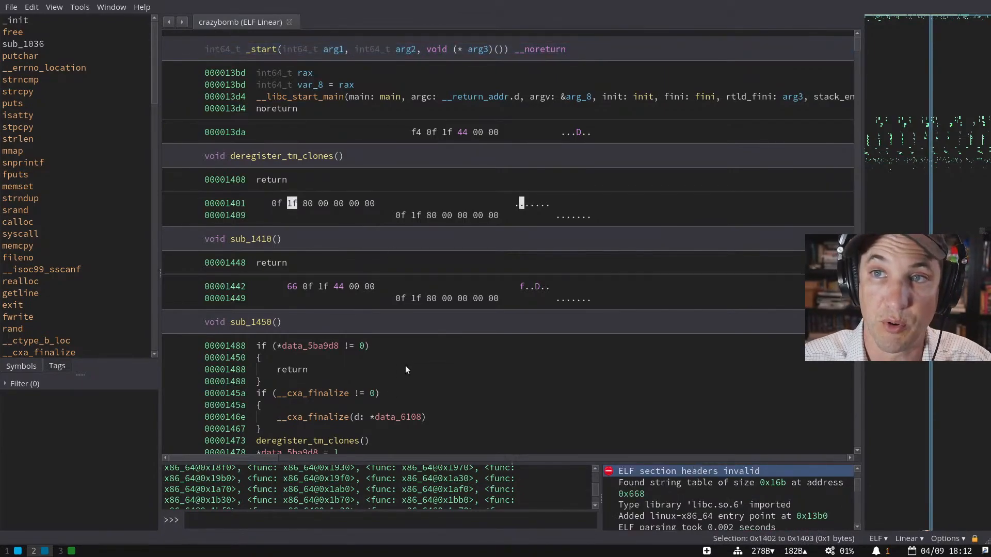
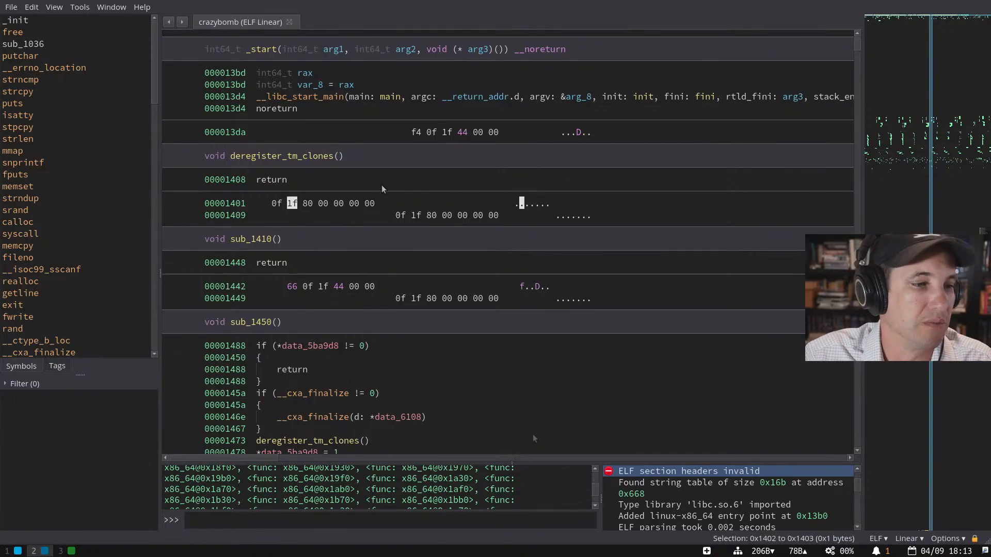
# - Enlarge the Python console and log panes and scroll the linear view up to the ELF header
pyautogui.moveTo(514, 462); pyautogui.dragTo(513, 335)
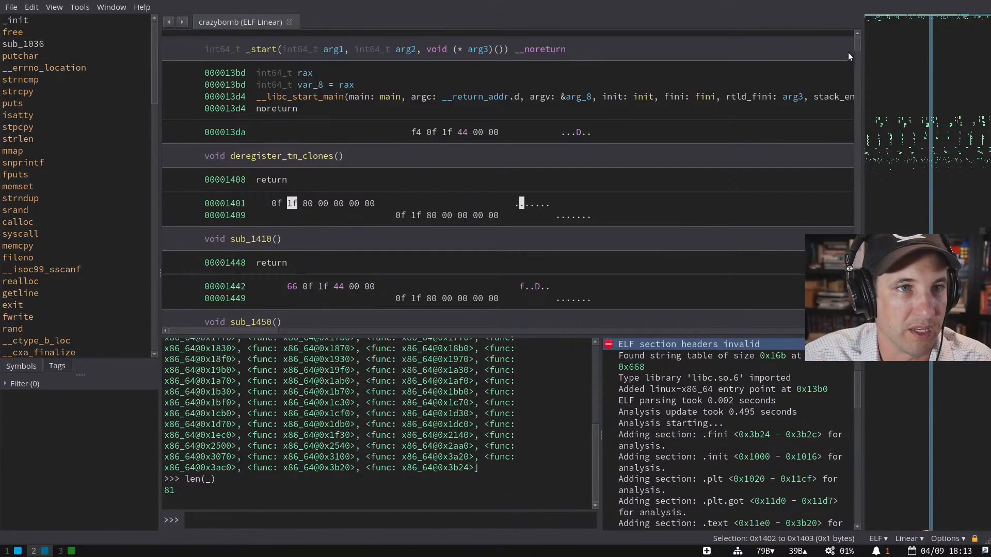
pyautogui.moveTo(856, 47); pyautogui.dragTo(853, 38)
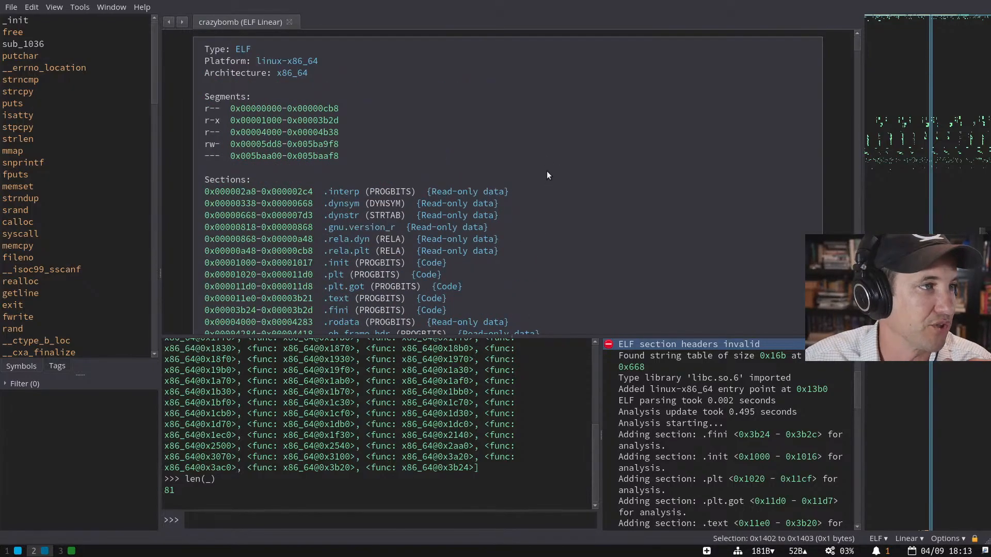
# - Inspect the r-x code segment and first read-only segment entries in the ELF header
pyautogui.scroll(-10, 546, 172)
pyautogui.scroll(10, 543, 169)
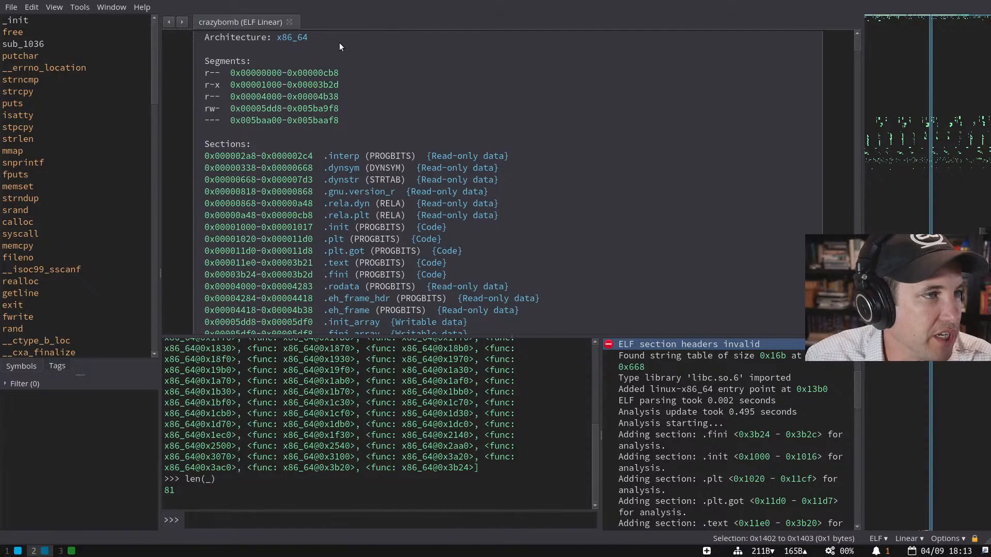
pyautogui.click(346, 85)
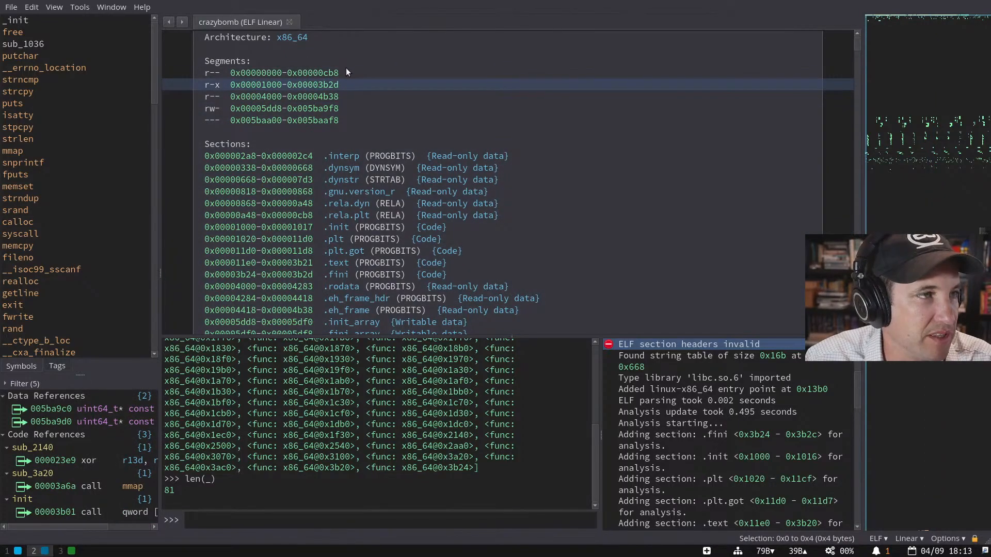
pyautogui.click(346, 70)
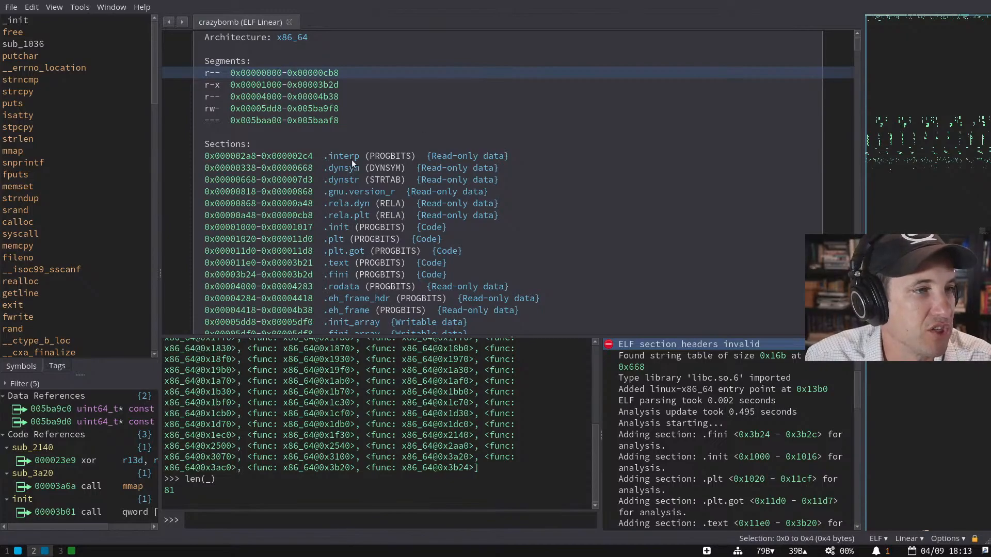
pyautogui.scroll(-1, 351, 160)
pyautogui.scroll(-1, 536, 109)
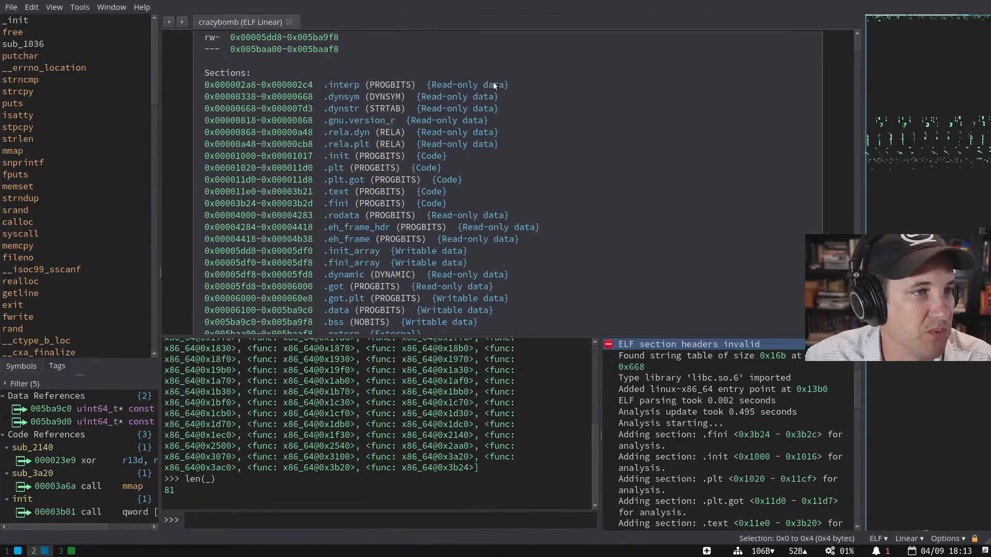
pyautogui.scroll(-2, 494, 84)
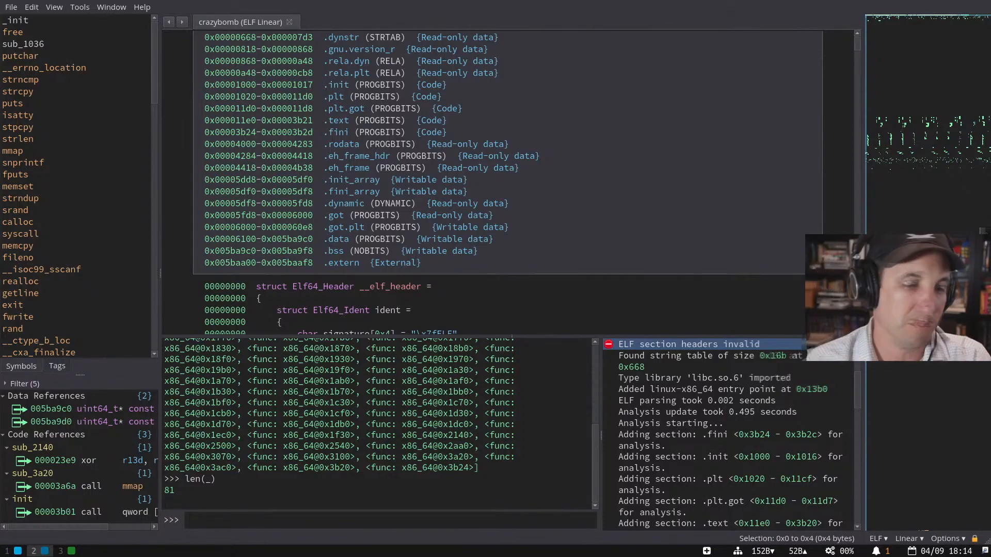
# - Check the .interp, .rodata, .fini and .plt.got section entries and bring up Run Analysis Module
pyautogui.scroll(1, 537, 132)
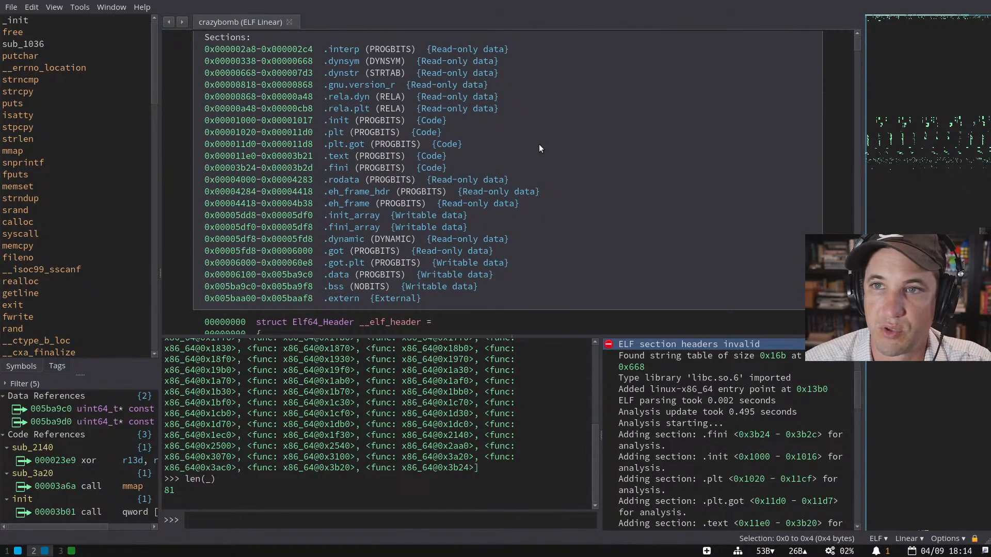
pyautogui.scroll(2, 473, 207)
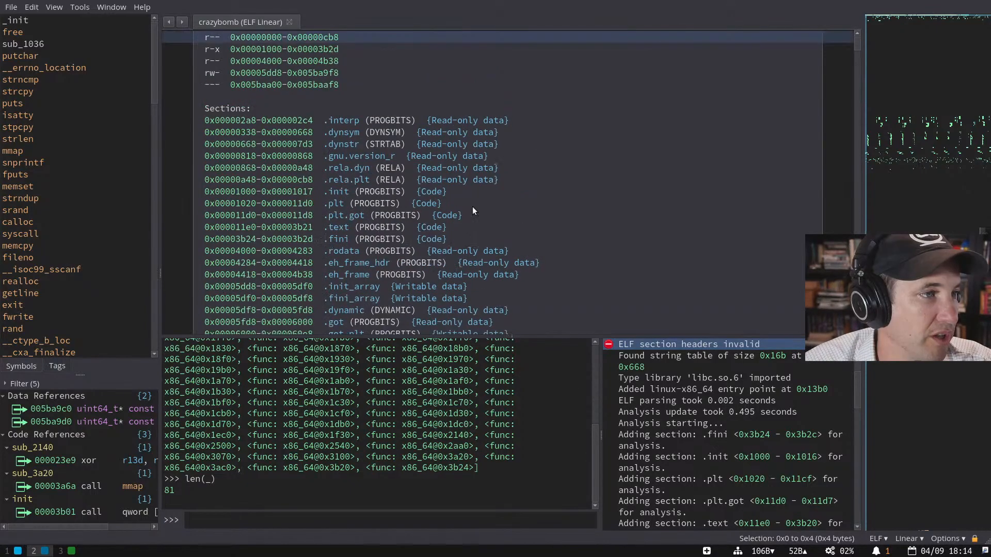
pyautogui.click(503, 120)
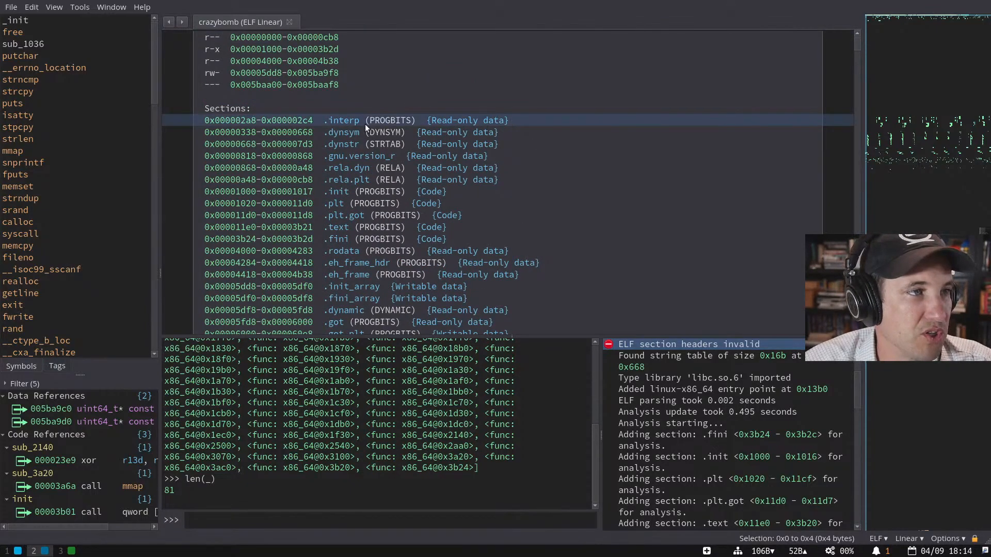
pyautogui.click(462, 252)
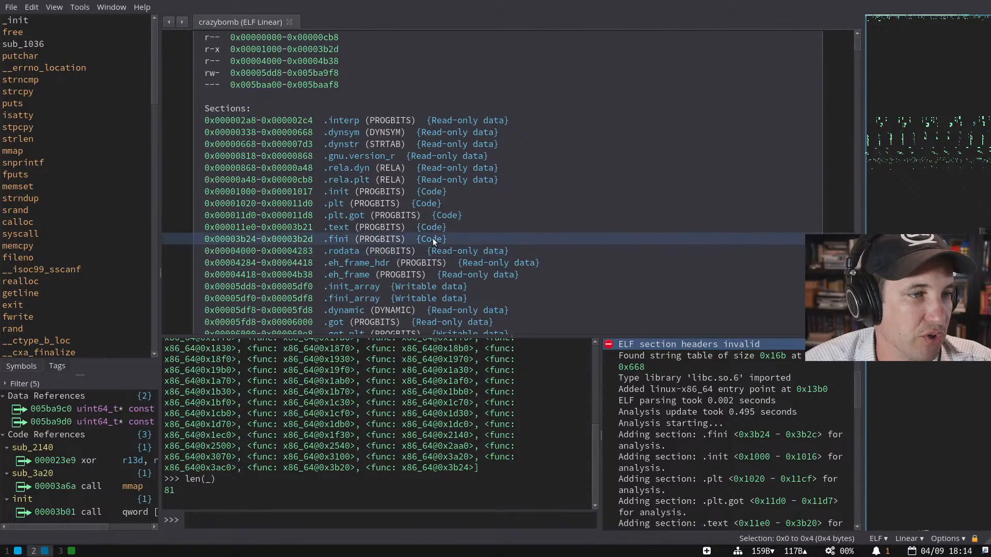
pyautogui.click(429, 239)
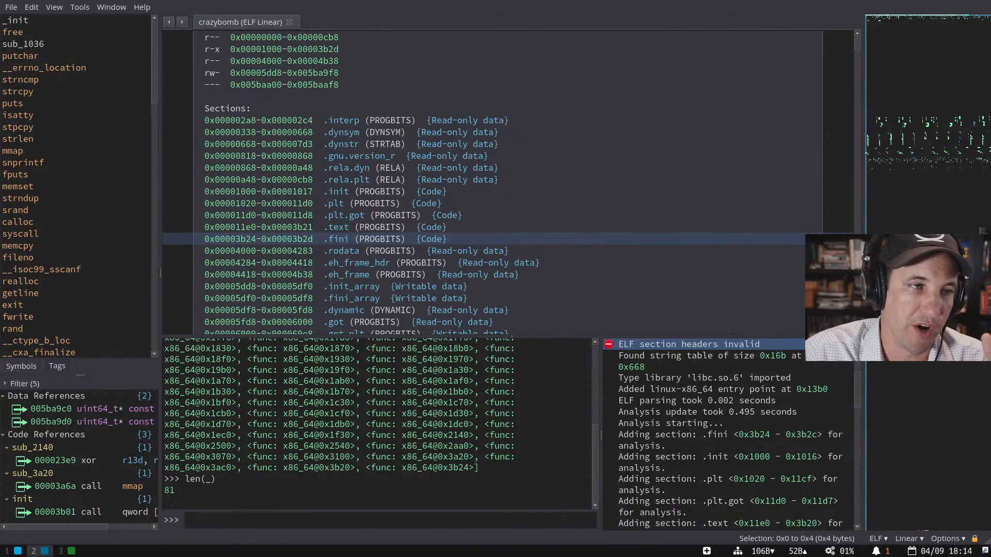
pyautogui.click(454, 216)
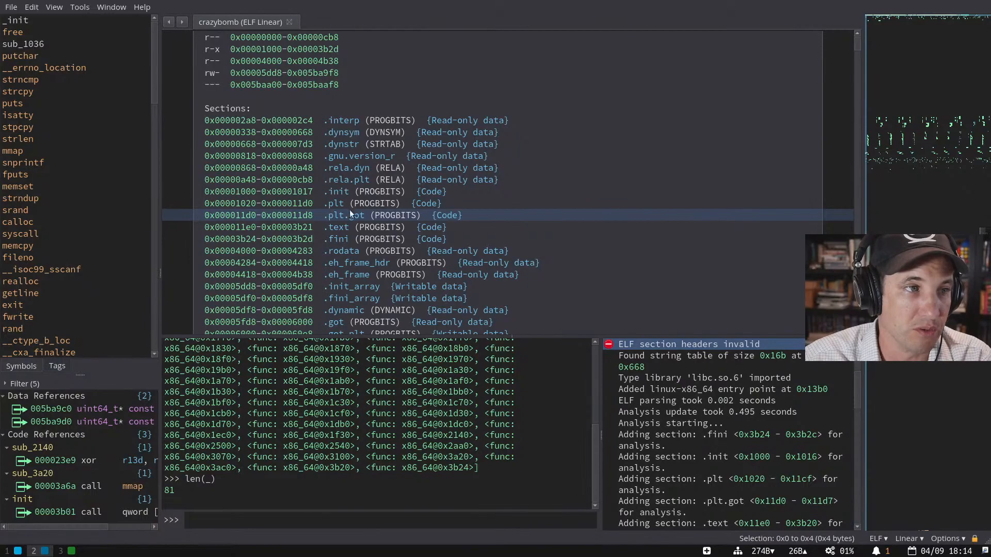
pyautogui.click(79, 6)
pyautogui.moveTo(129, 21)
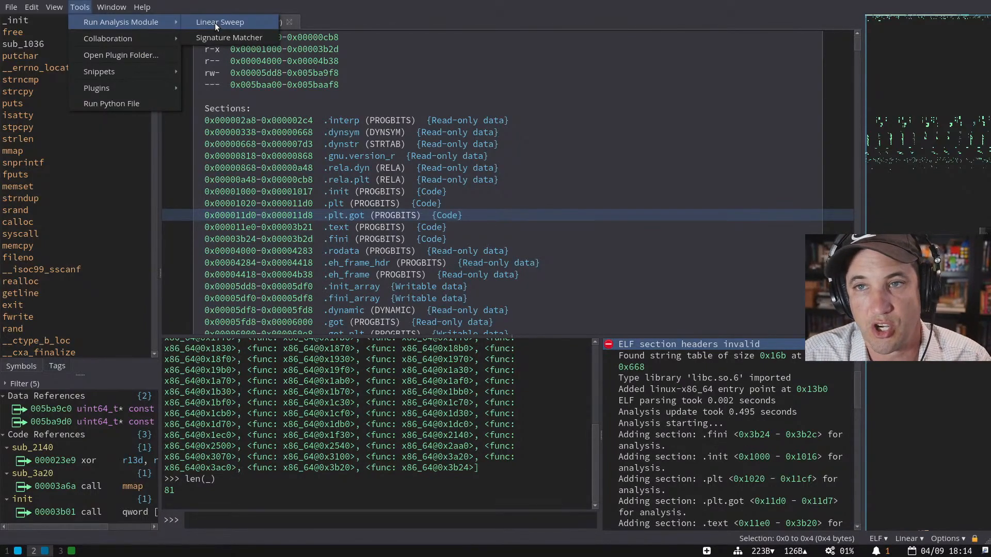
# - Run a Linear Sweep analysis over crazybomb and browse down to the relocation table bytes
pyautogui.click(214, 22)
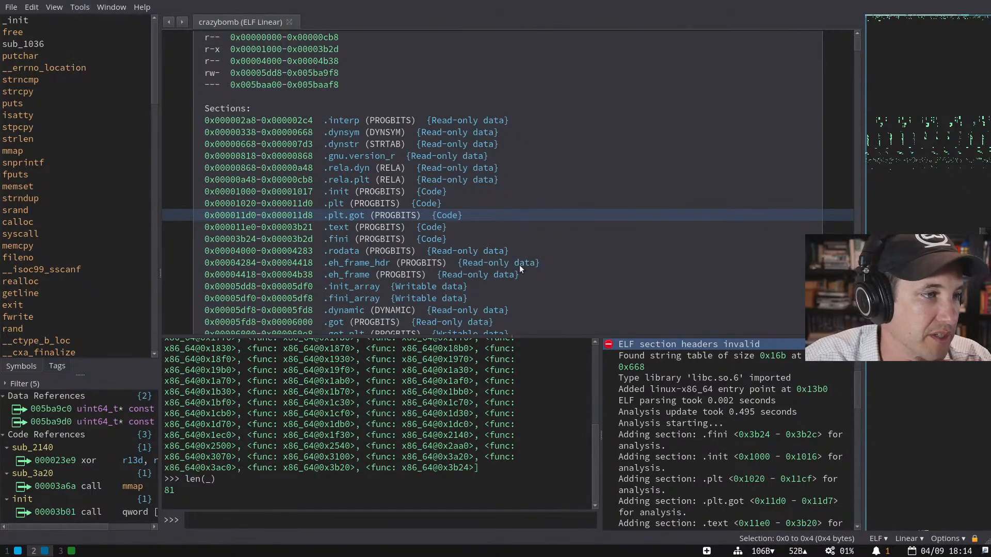
pyautogui.scroll(-1, 519, 265)
pyautogui.moveTo(926, 64); pyautogui.dragTo(915, 6)
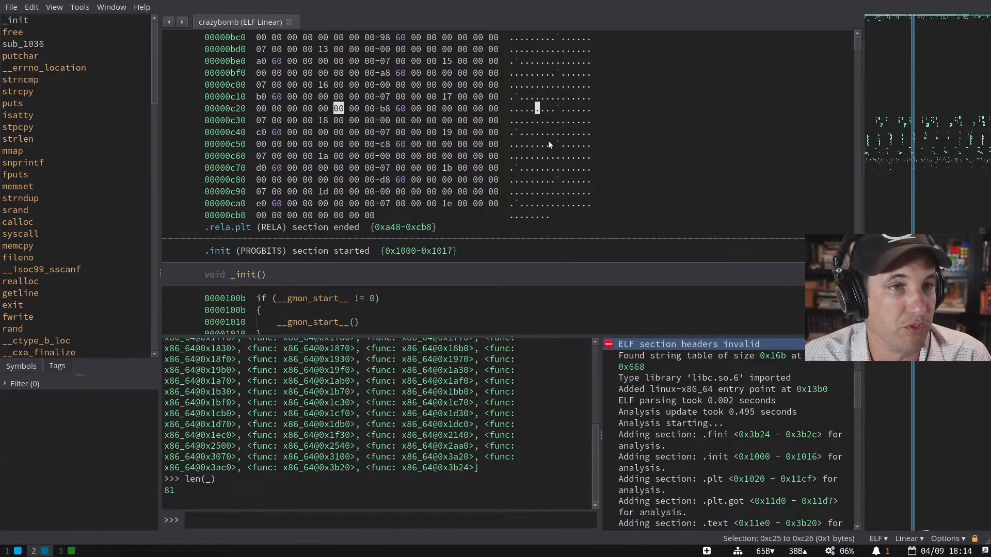
pyautogui.scroll(11, 548, 140)
pyautogui.moveTo(857, 42); pyautogui.dragTo(857, 23)
pyautogui.scroll(-3, 456, 189)
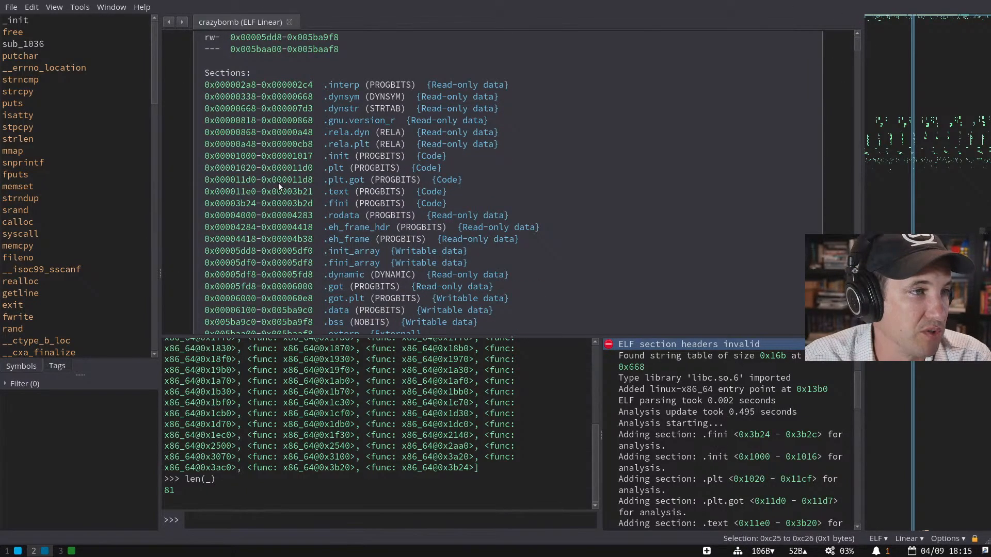
pyautogui.scroll(-1, 284, 237)
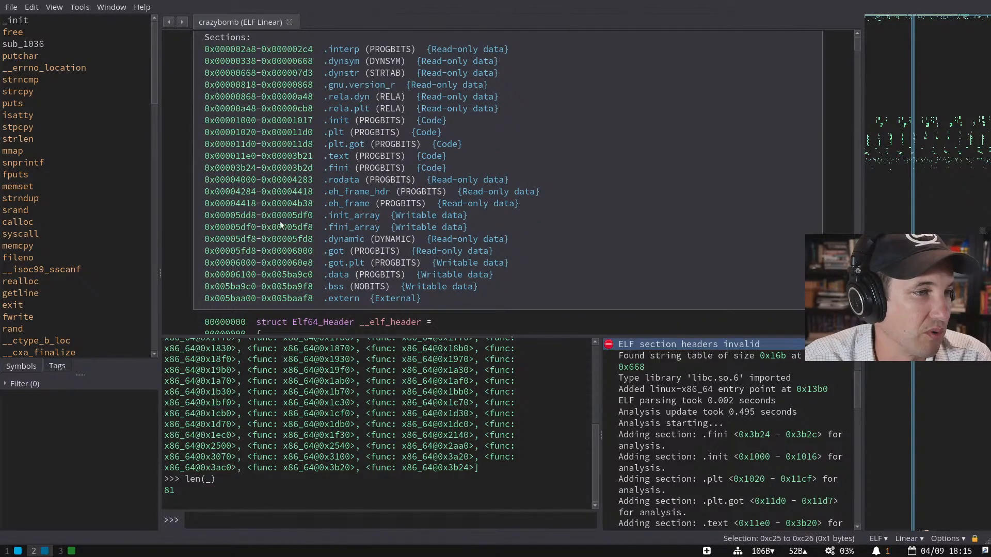
# - Select the section lines and show cross-references to the .text start 0x000011e0
pyautogui.moveTo(431, 115); pyautogui.dragTo(468, 168)
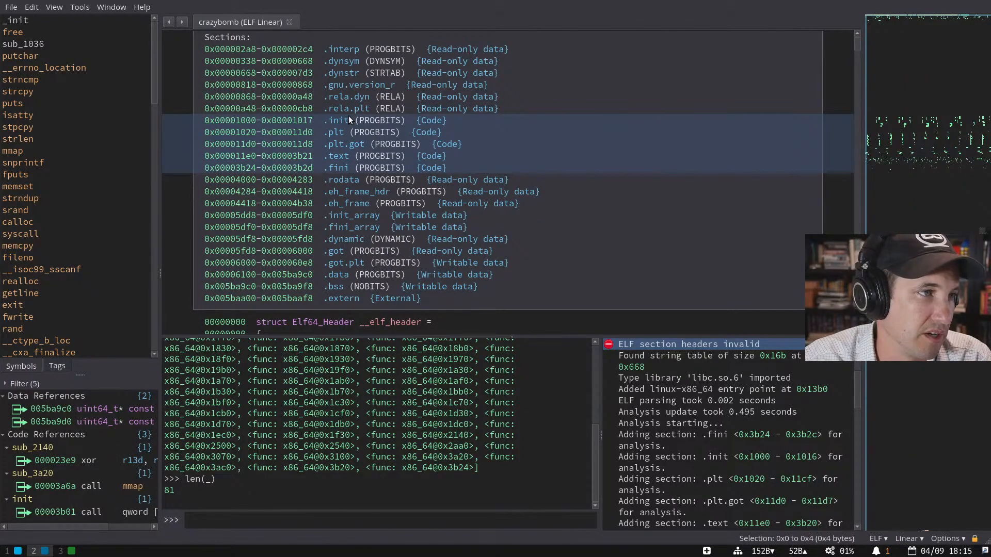
pyautogui.click(338, 155)
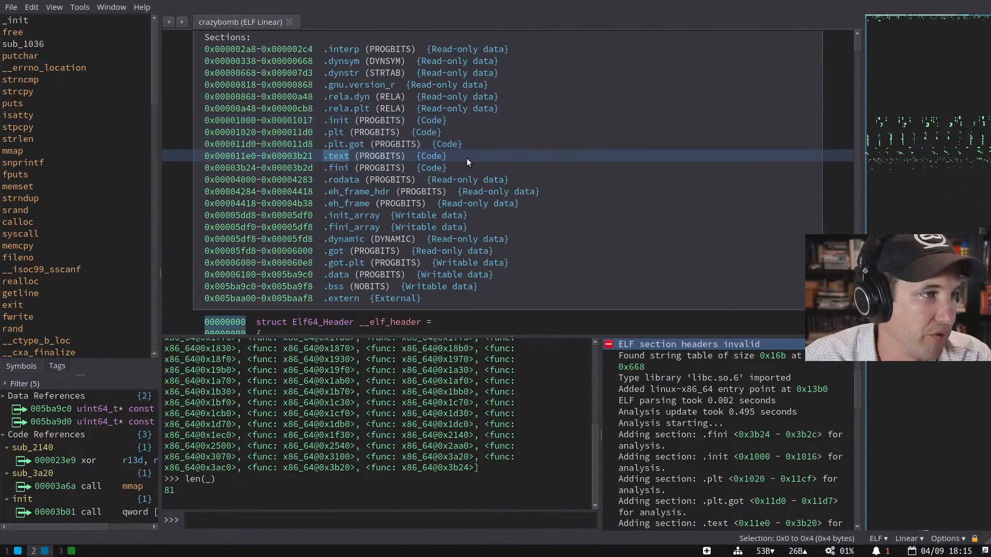
pyautogui.click(245, 158)
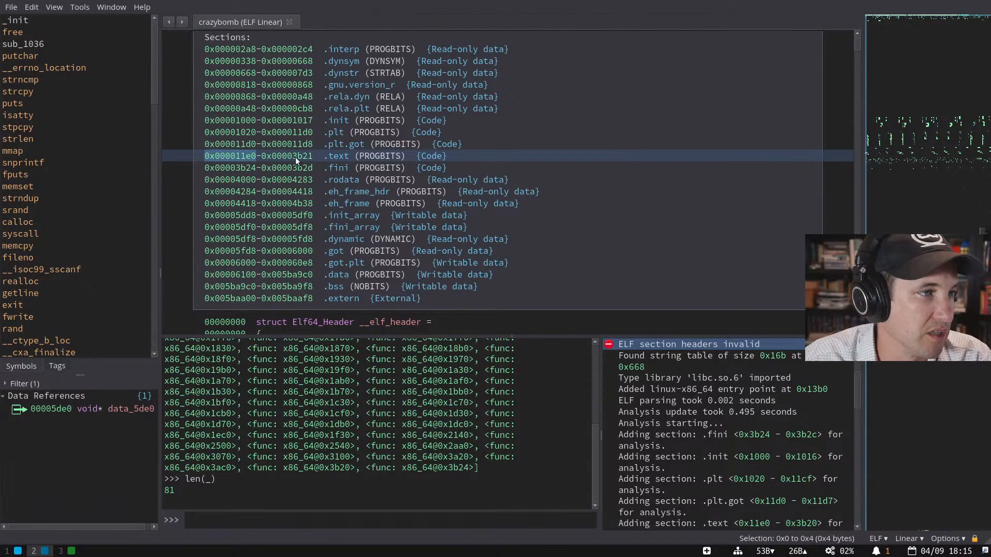
pyautogui.moveTo(156, 60); pyautogui.dragTo(129, 236)
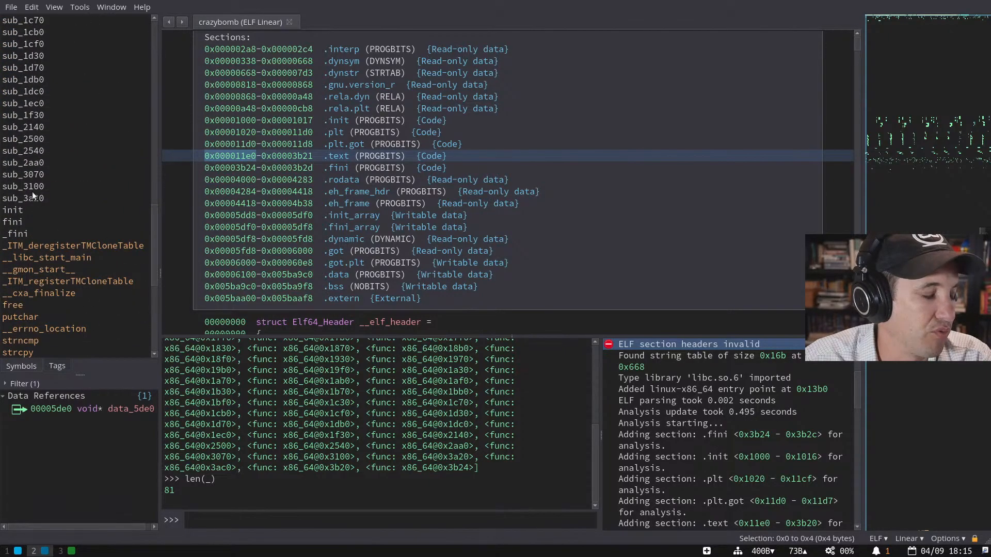
pyautogui.moveTo(156, 274)
pyautogui.mouseDown()
pyautogui.moveTo(147, 147)
pyautogui.moveTo(146, 262)
pyautogui.mouseUp()
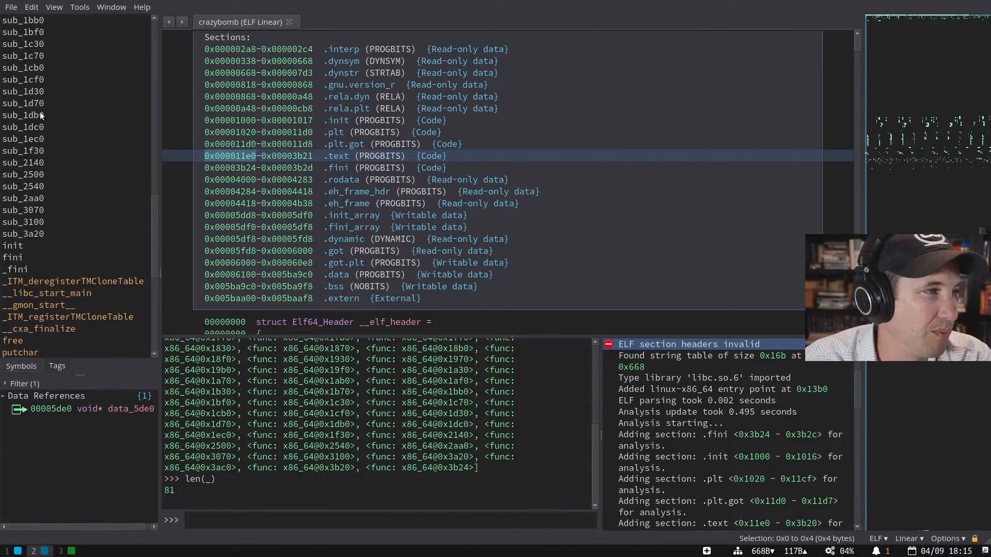
pyautogui.click(36, 173)
pyautogui.click(36, 163)
pyautogui.scroll(-15, 364, 191)
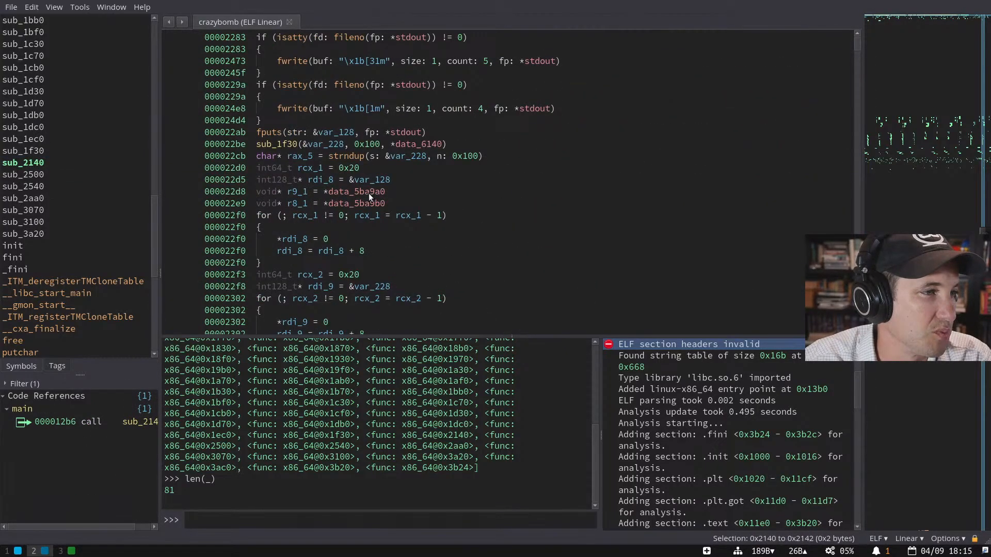
pyautogui.scroll(-6, 367, 202)
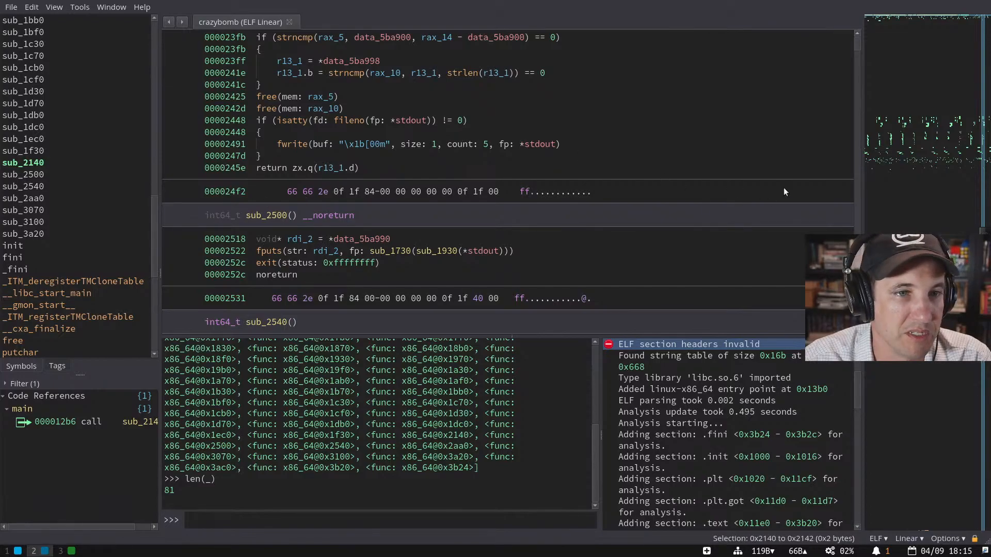
pyautogui.moveTo(856, 42); pyautogui.dragTo(855, 33)
pyautogui.scroll(-2, 500, 143)
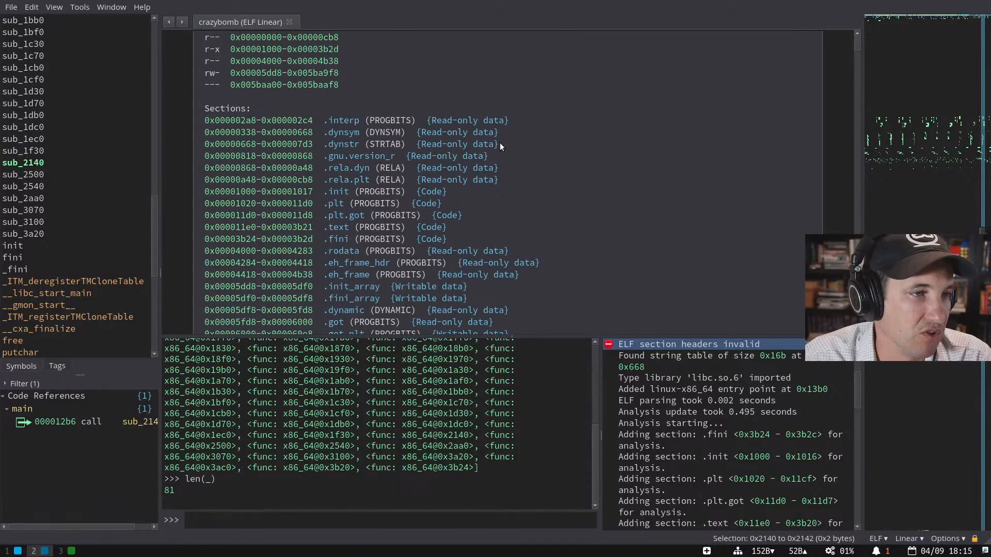
# - Review the context actions for the .rodata and .rela.plt section lines without choosing any
pyautogui.click(467, 228)
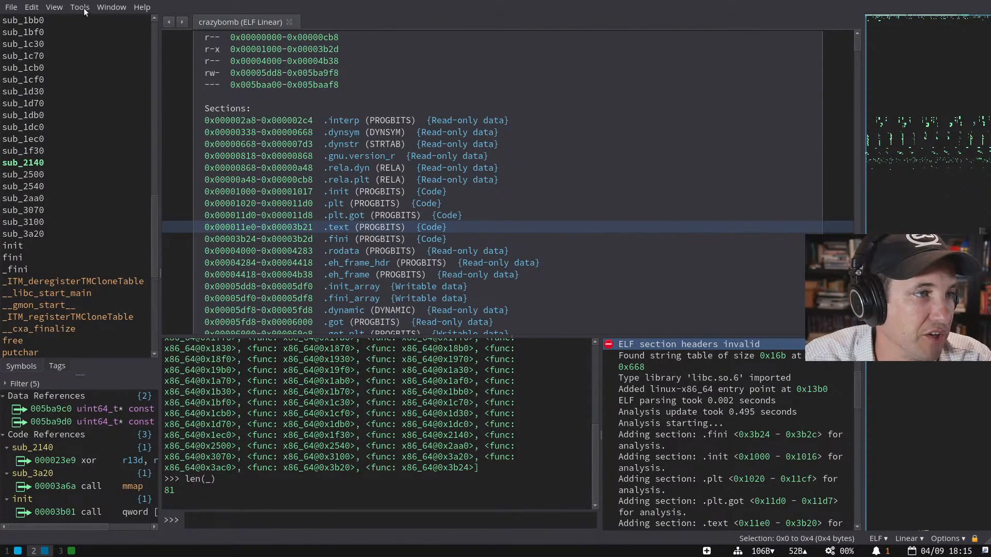
pyautogui.rightClick(527, 250)
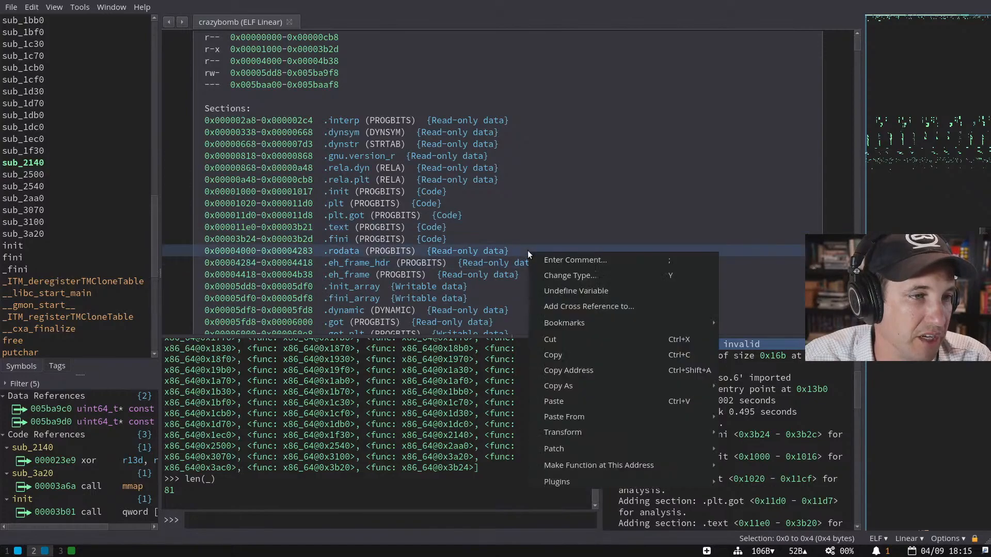
pyautogui.press('Escape')
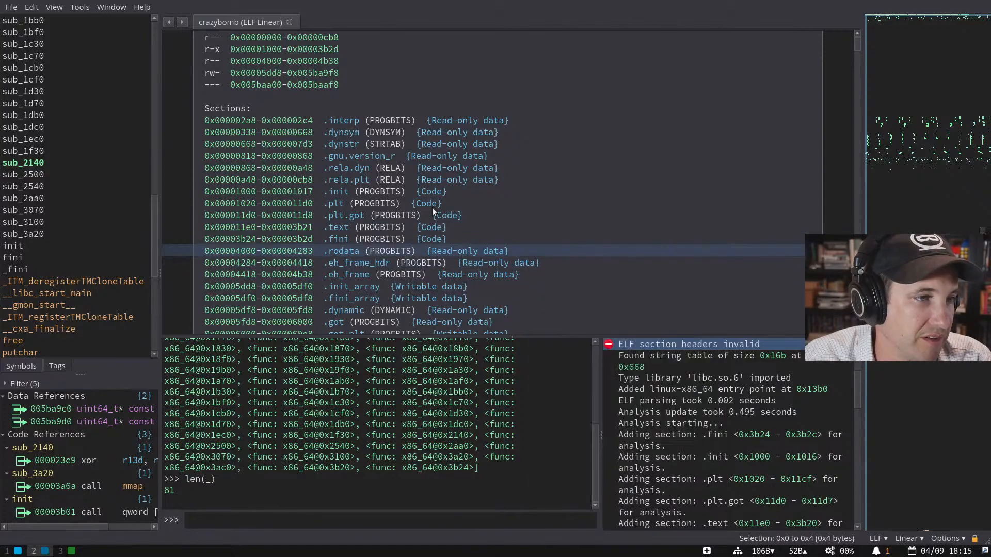
pyautogui.click(515, 179)
pyautogui.rightClick(515, 179)
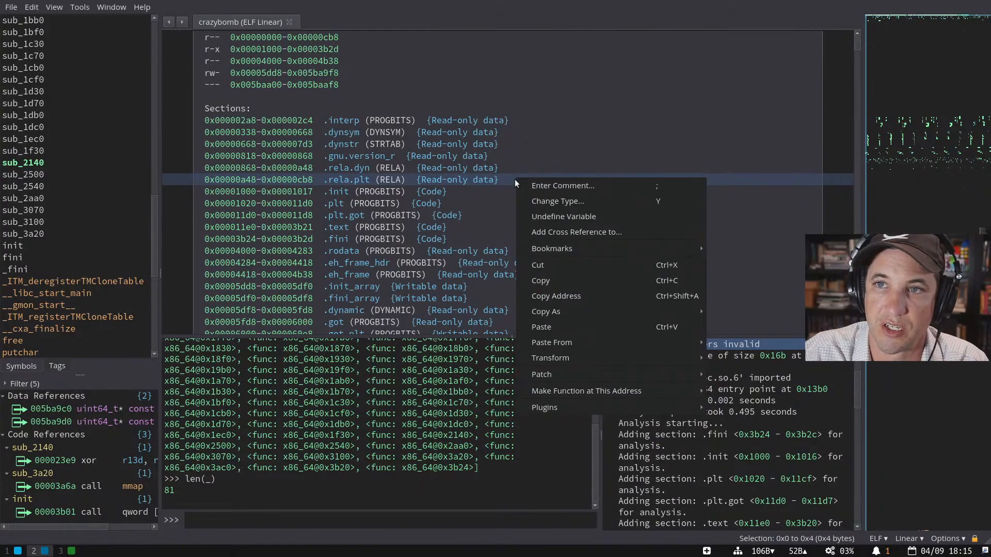
pyautogui.press('Escape')
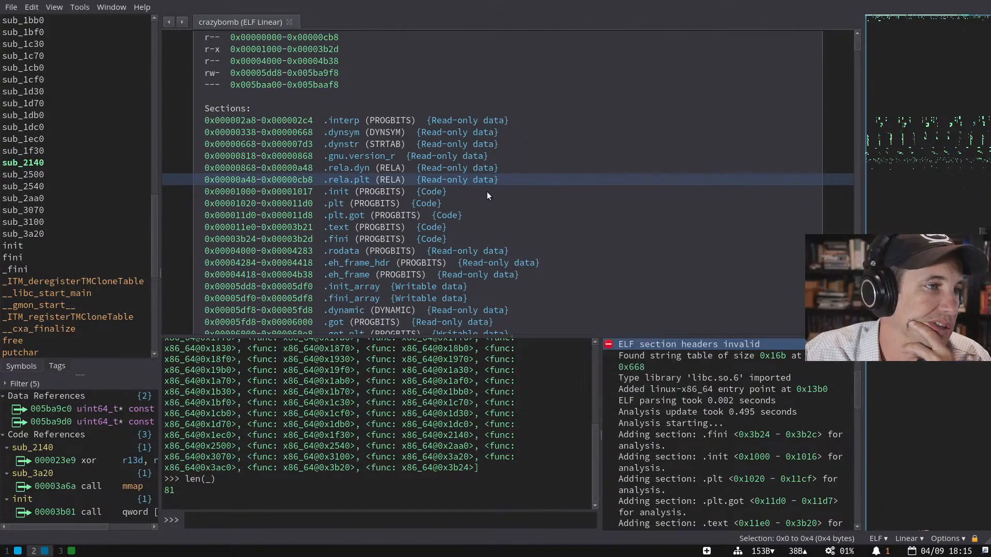
# - Select sub_2aa0, then jump from the log to _fini at 0x3b24 in .fini
pyautogui.scroll(-4, 499, 238)
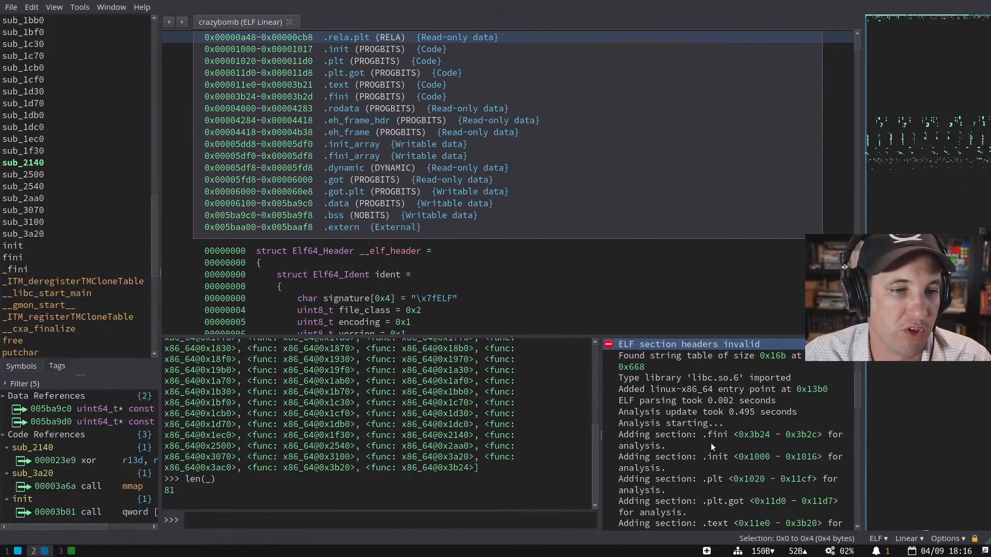
pyautogui.click(76, 197)
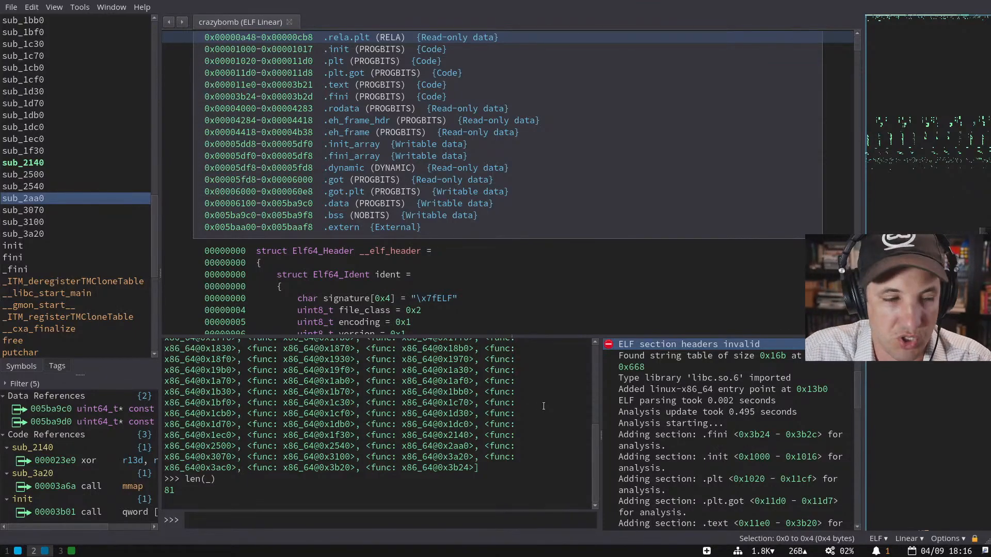
pyautogui.click(324, 522)
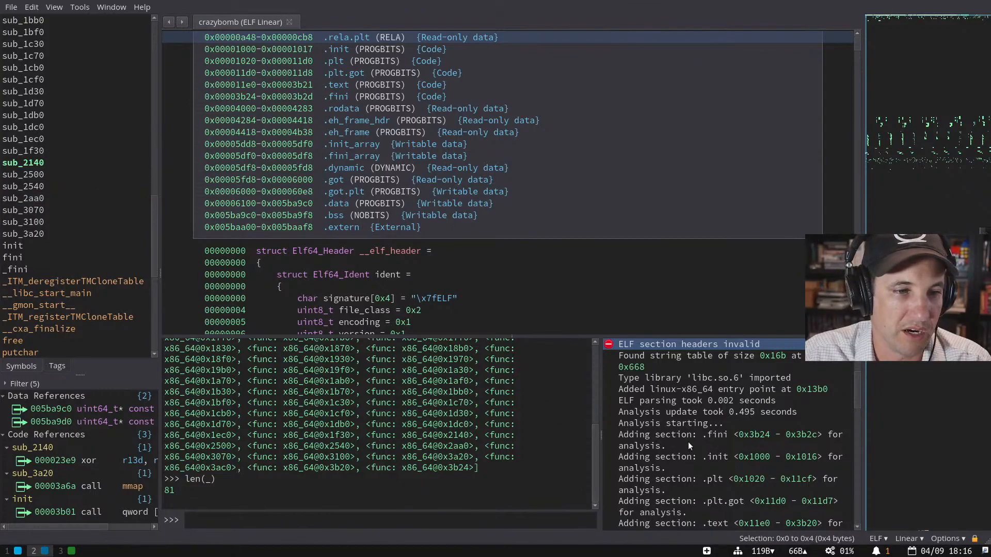
pyautogui.click(756, 436)
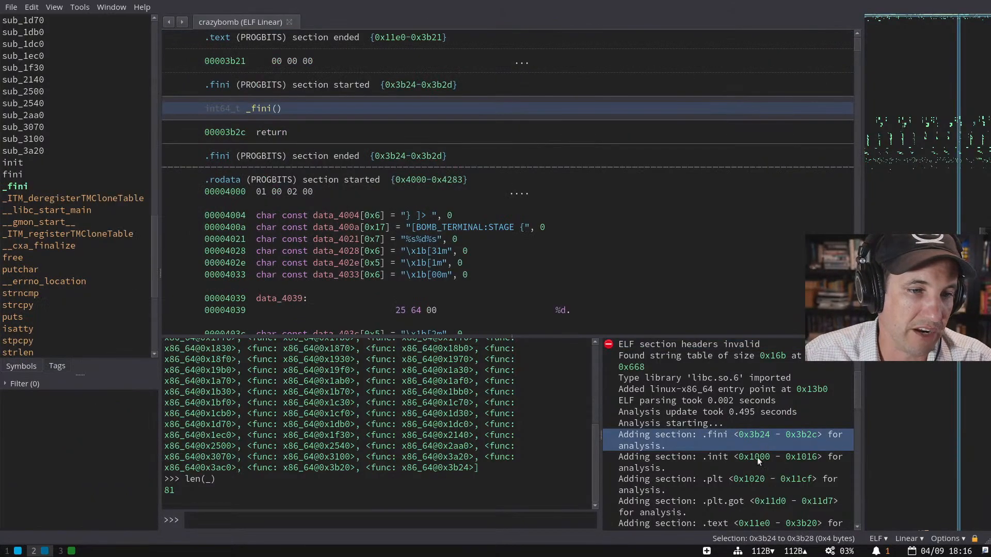
# - Visit .init and sub_2140, then follow the 0x1036 address in the console to the sub_1036 stub
pyautogui.click(817, 453)
pyautogui.click(439, 436)
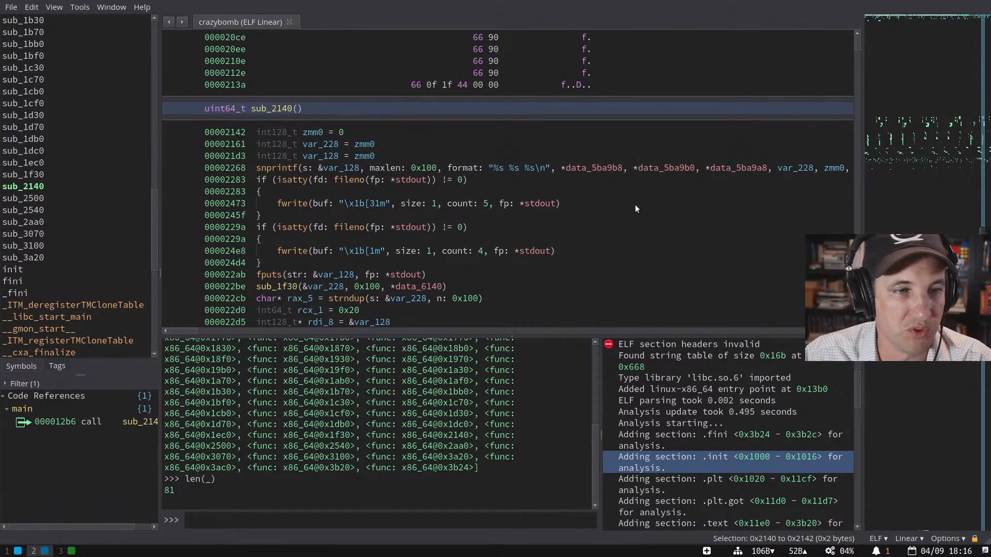
pyautogui.scroll(2, 514, 433)
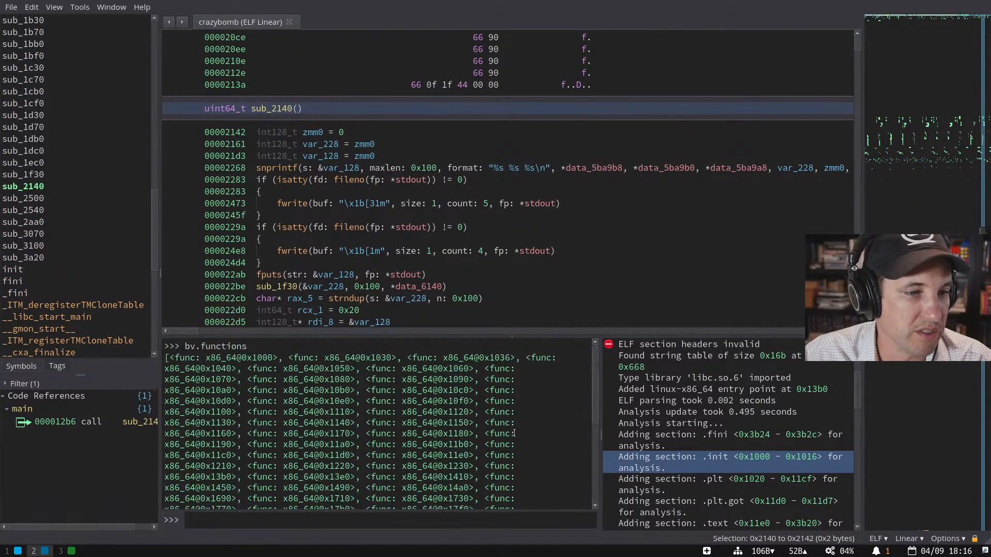
pyautogui.scroll(-2, 514, 433)
pyautogui.scroll(2, 726, 423)
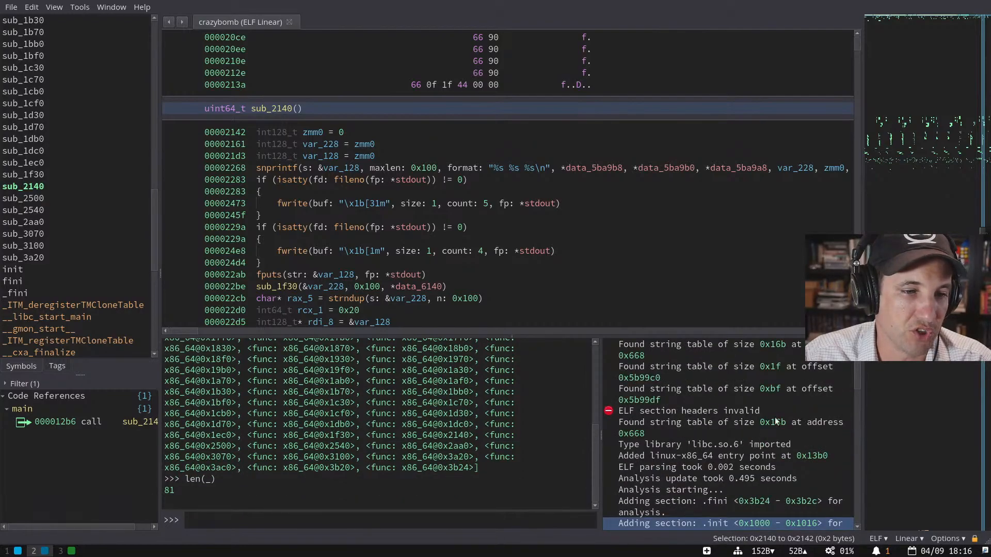
pyautogui.scroll(3, 342, 436)
pyautogui.scroll(3, 342, 436)
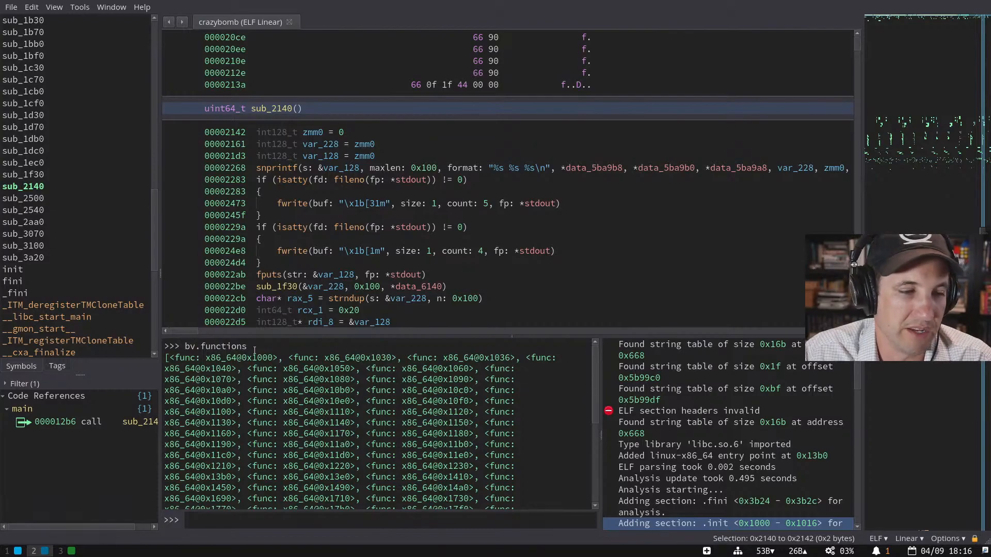
pyautogui.click(492, 357)
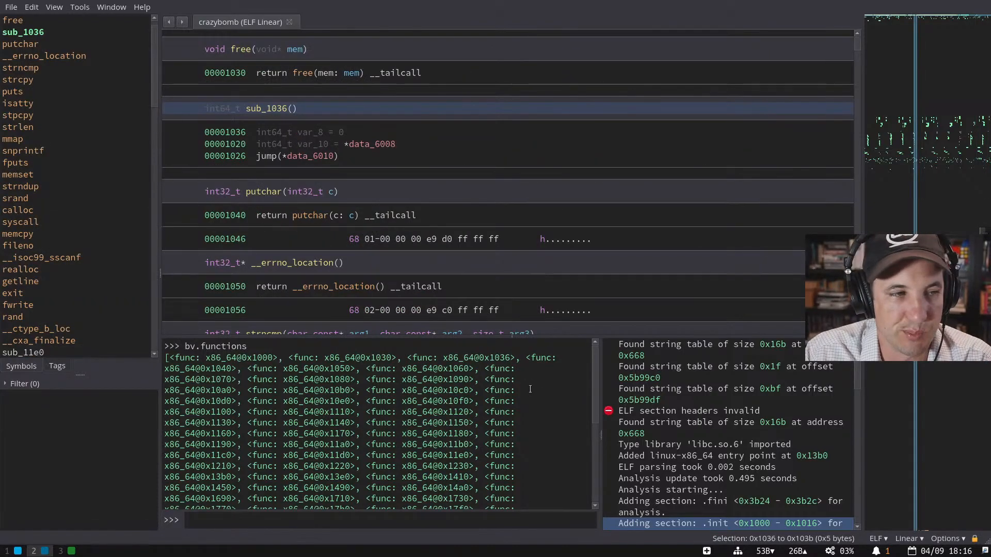
pyautogui.scroll(-5, 530, 390)
pyautogui.scroll(-4, 727, 439)
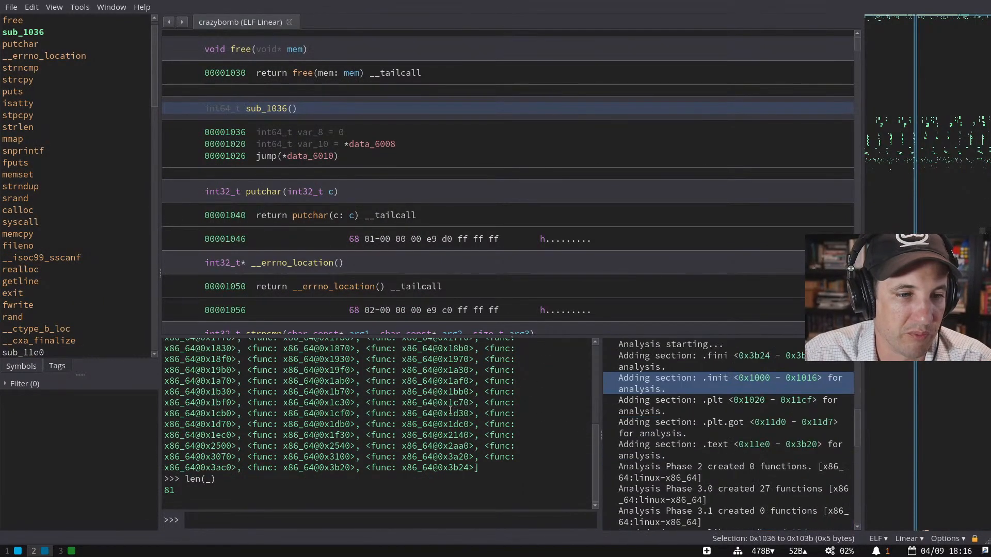
pyautogui.scroll(-6, 756, 425)
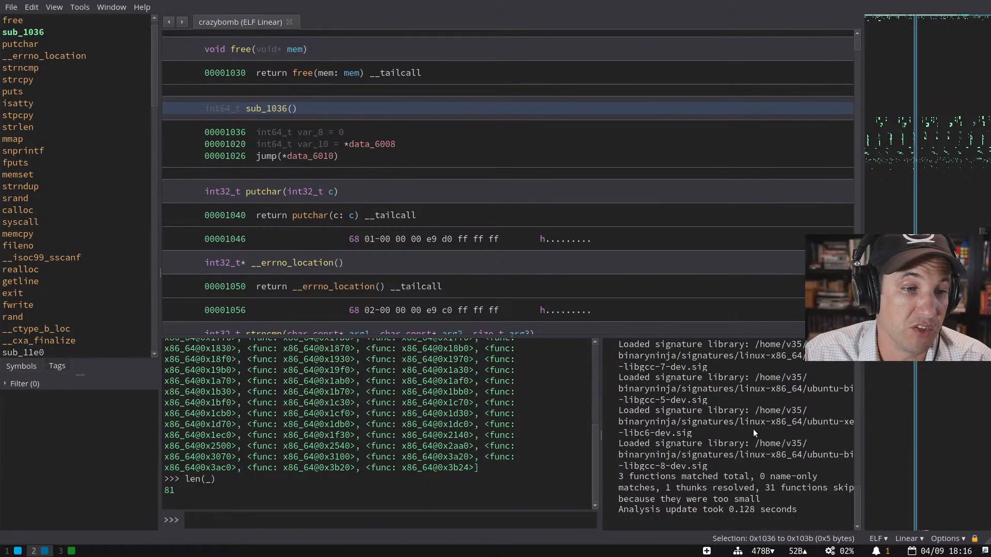
# - Review the libc6-dev.sig and libgcc-7-dev.sig log entries and scroll back to the .rela.plt end
pyautogui.rightClick(753, 429)
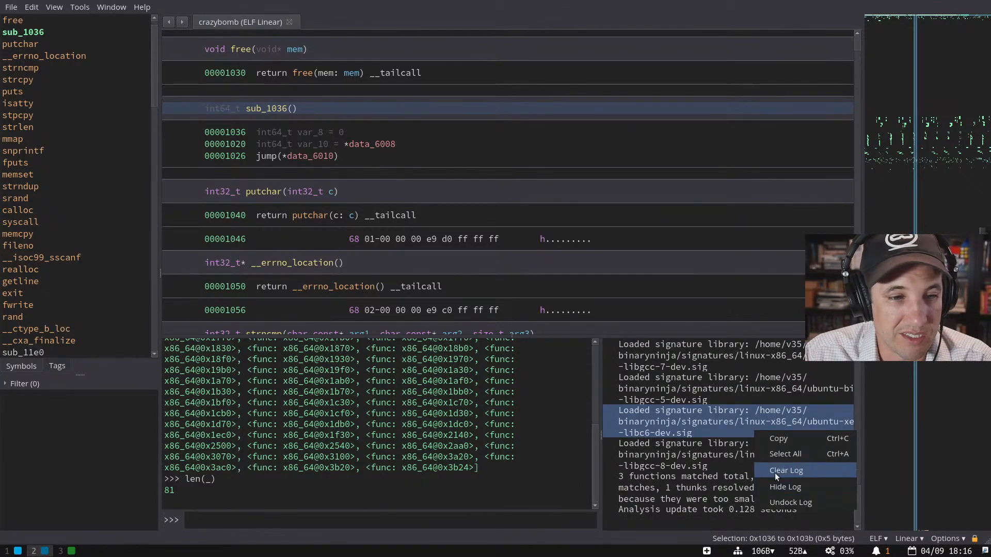
pyautogui.click(684, 423)
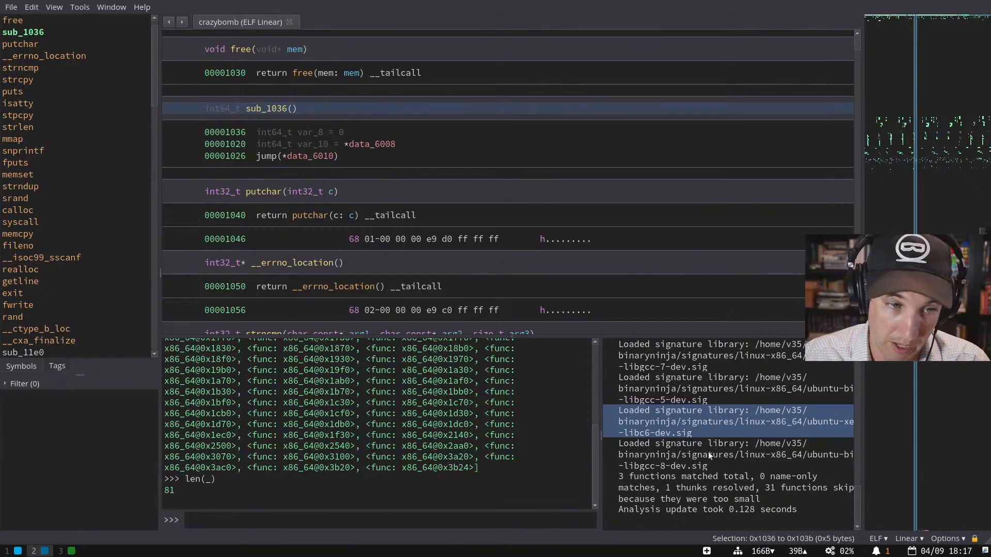
pyautogui.scroll(10, 709, 439)
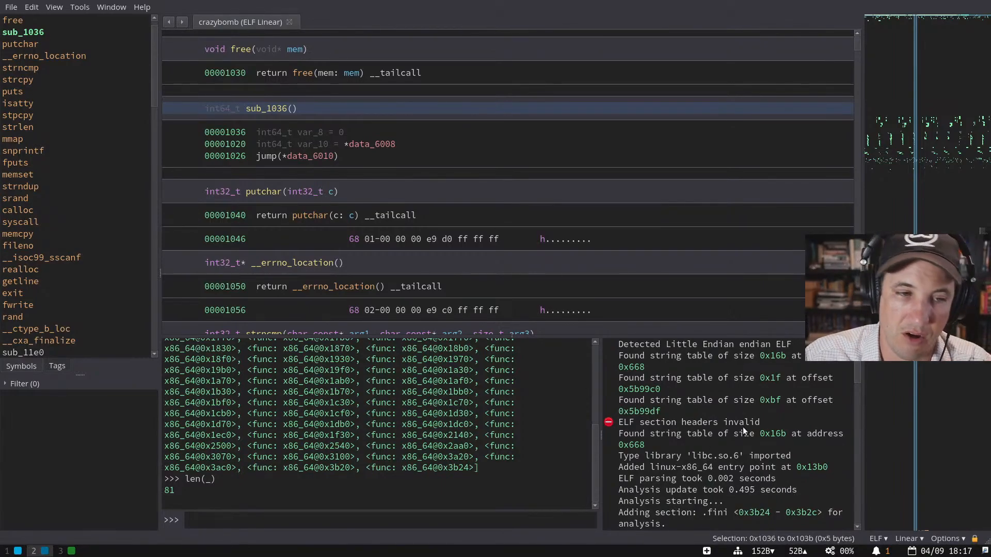
pyautogui.scroll(-10, 742, 427)
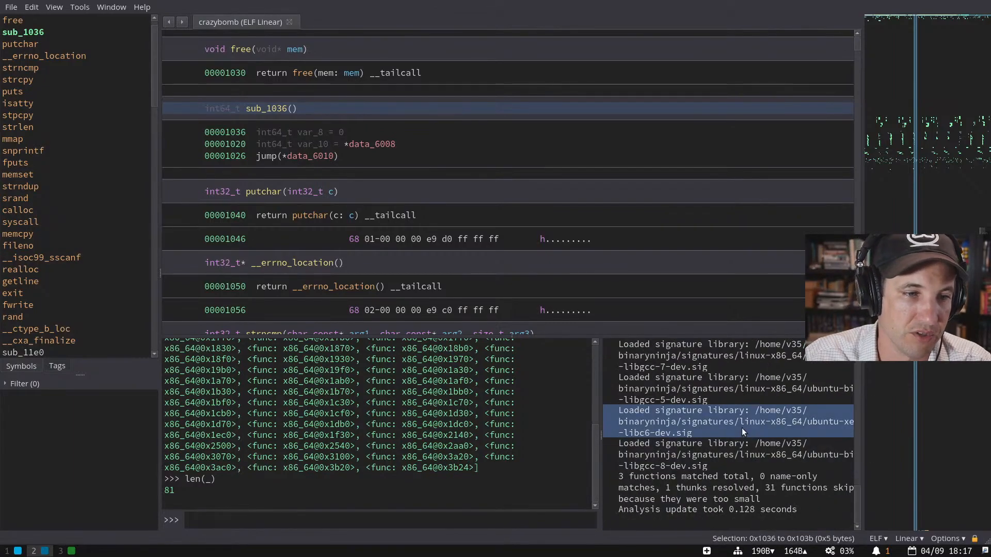
pyautogui.scroll(10, 742, 428)
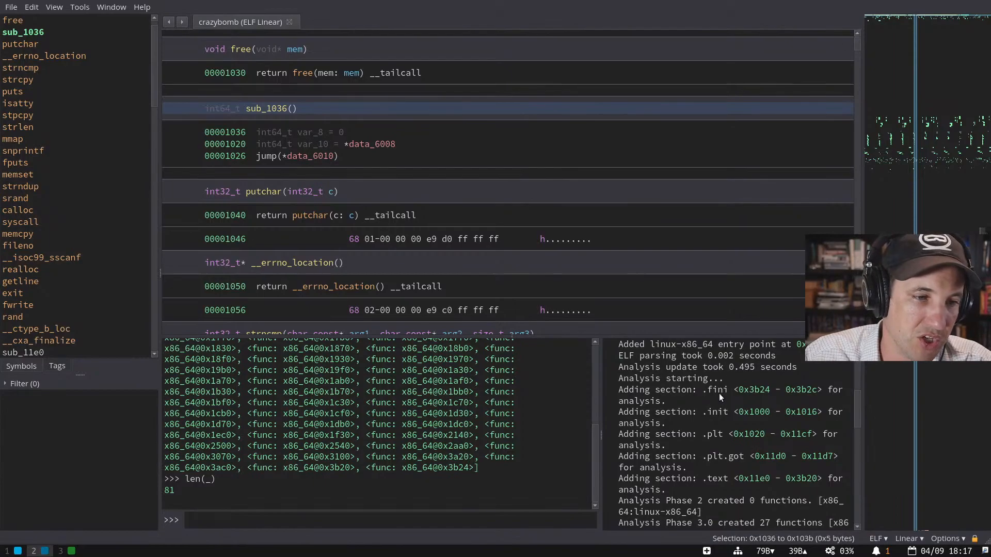
pyautogui.scroll(-10, 720, 398)
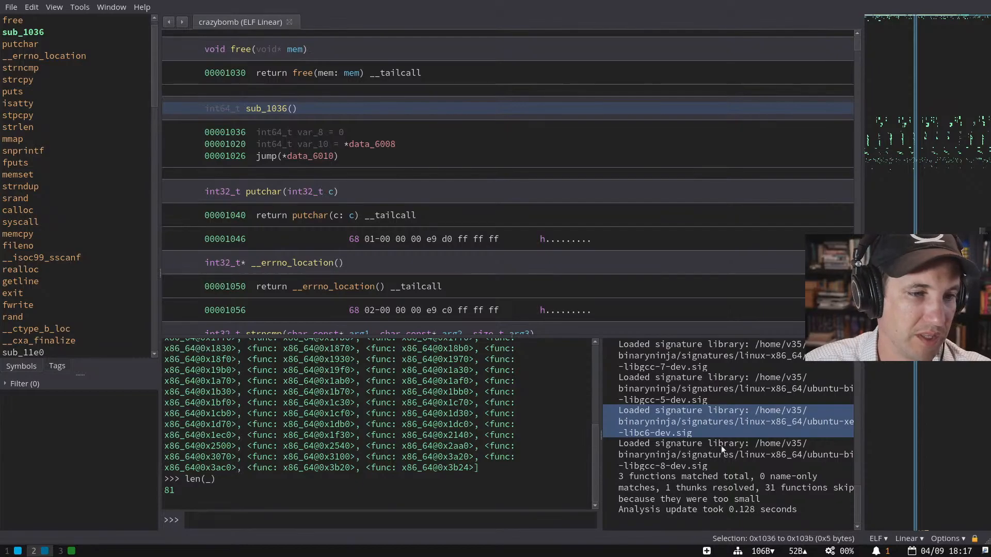
pyautogui.moveTo(708, 439); pyautogui.dragTo(704, 356)
pyautogui.scroll(5, 737, 382)
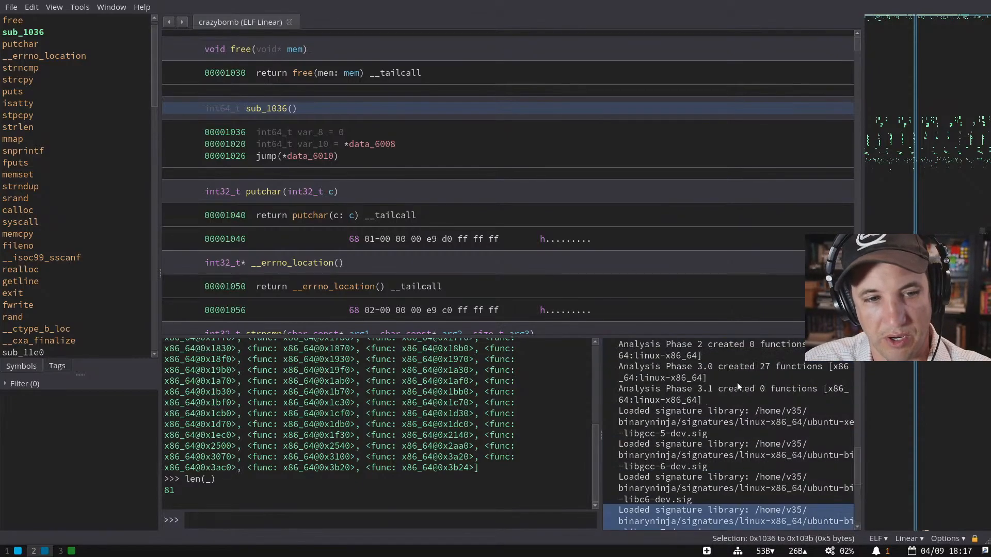
pyautogui.scroll(-5, 853, 445)
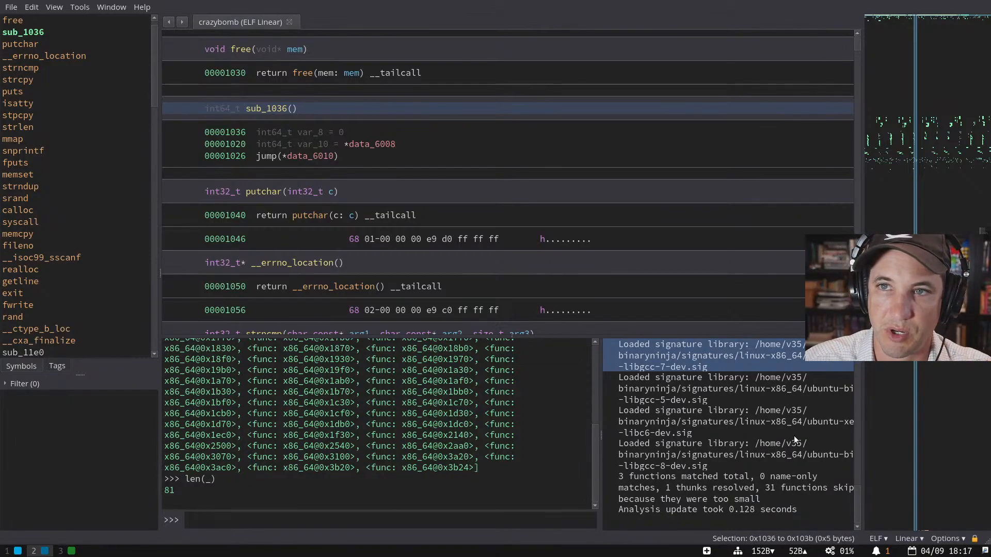
pyautogui.scroll(10, 470, 282)
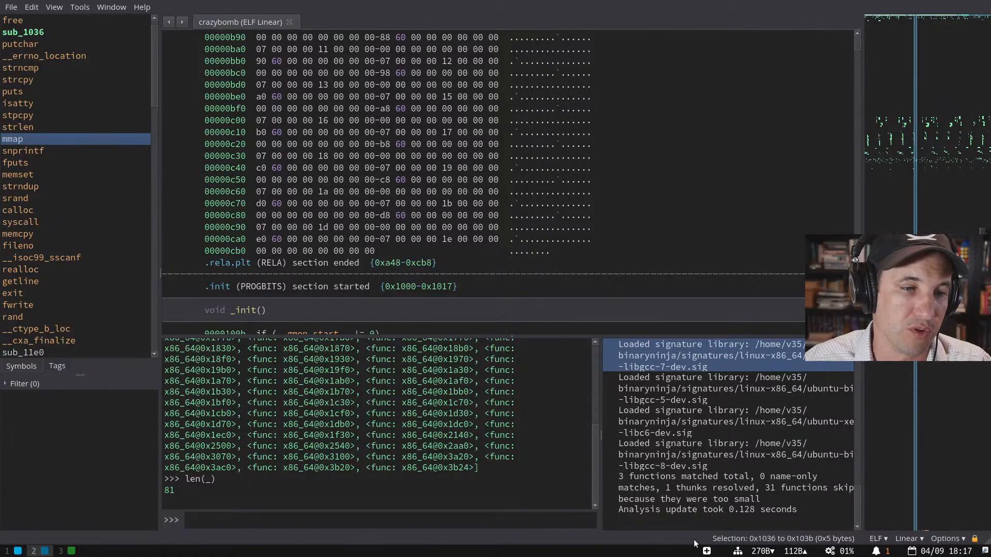
# - Reopen crazybomb from recent files in a new tab, then close the duplicate crazybomb tab
pyautogui.scroll(10, 686, 479)
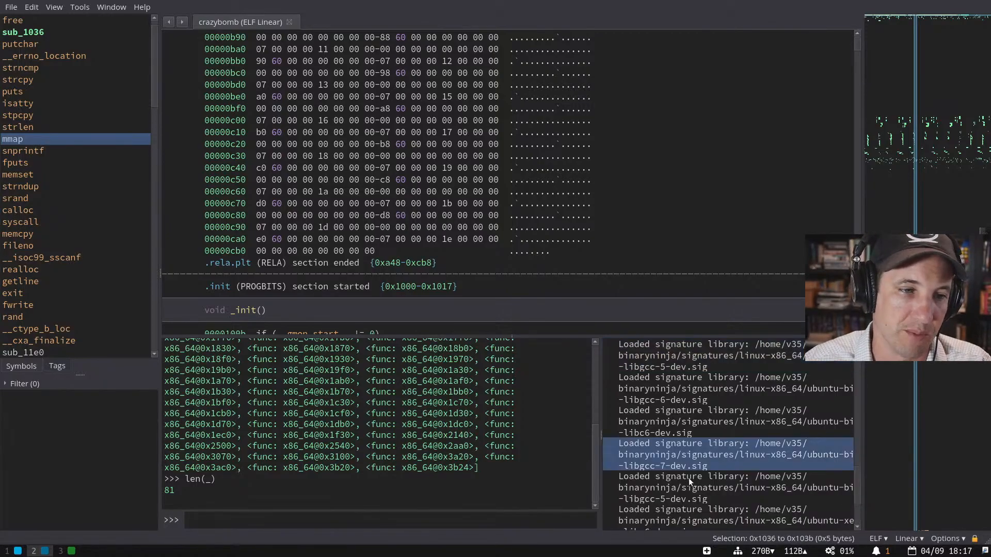
pyautogui.click(648, 412)
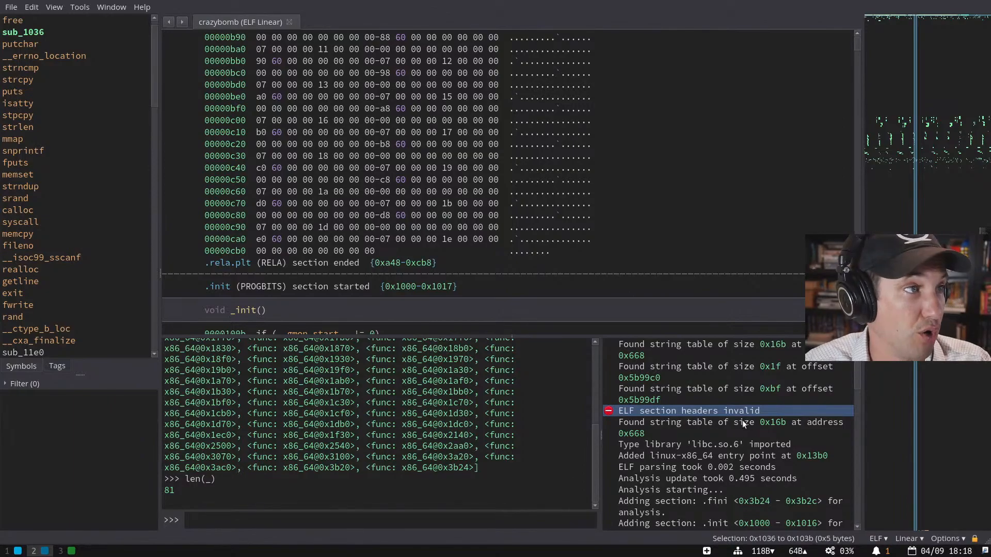
pyautogui.hotkey('ctrl', 't')
pyautogui.click(82, 139)
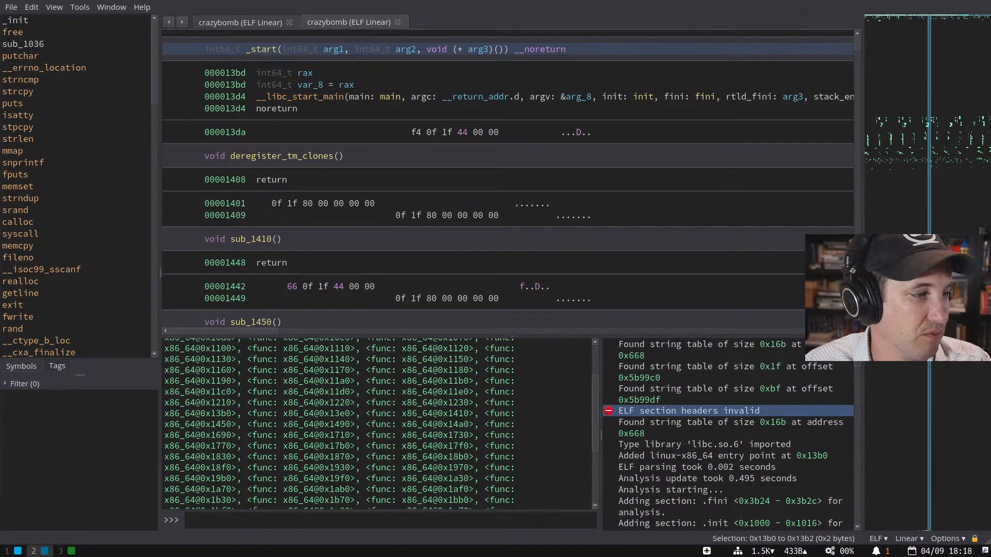
pyautogui.click(398, 22)
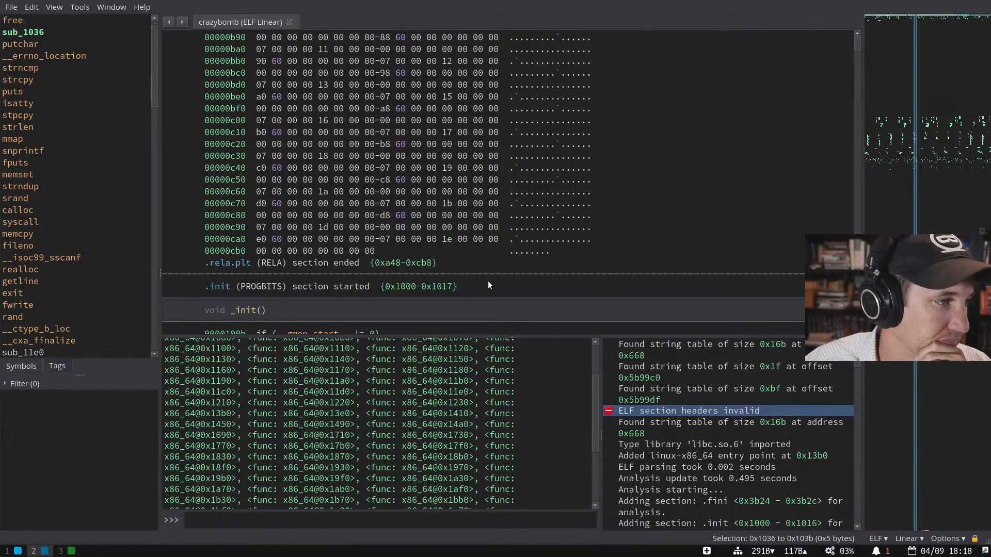
pyautogui.scroll(15, 371, 258)
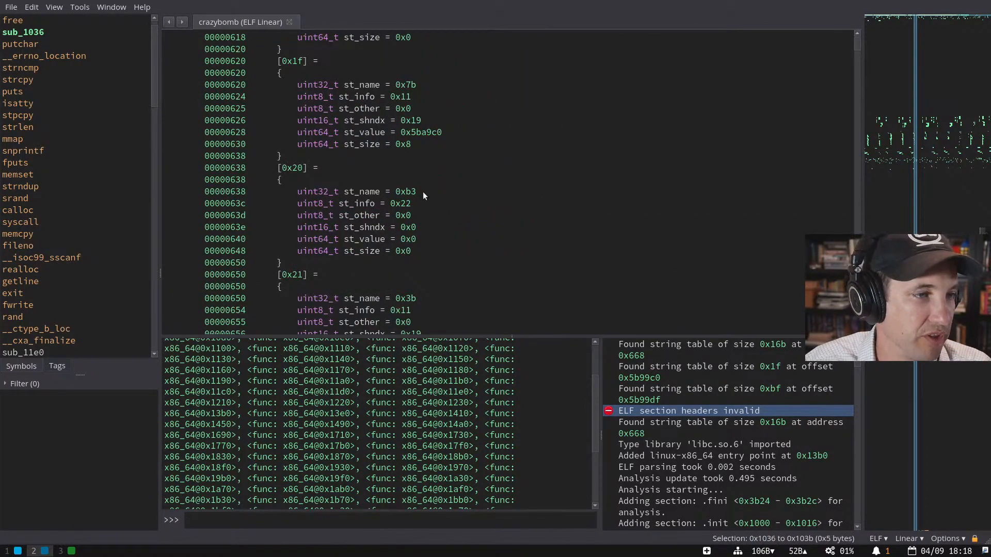
pyautogui.scroll(-3, 423, 191)
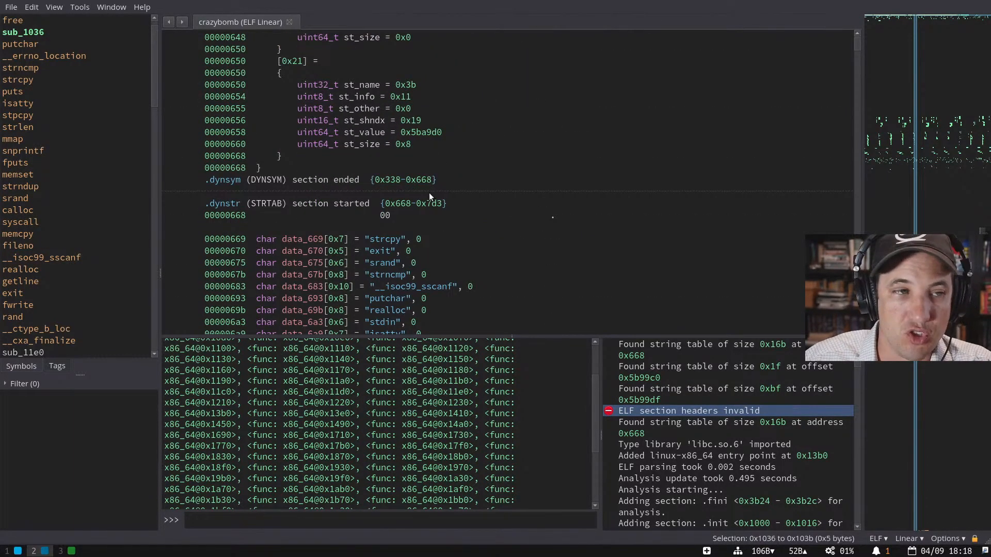
pyautogui.scroll(-4, 429, 193)
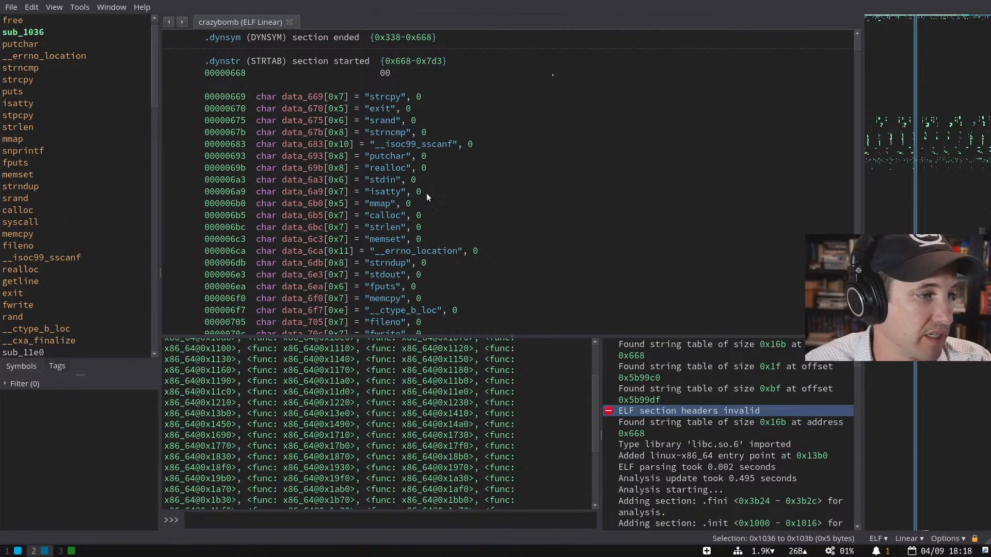
# - Open the Settings tab from Edit > Preferences
pyautogui.click(33, 7)
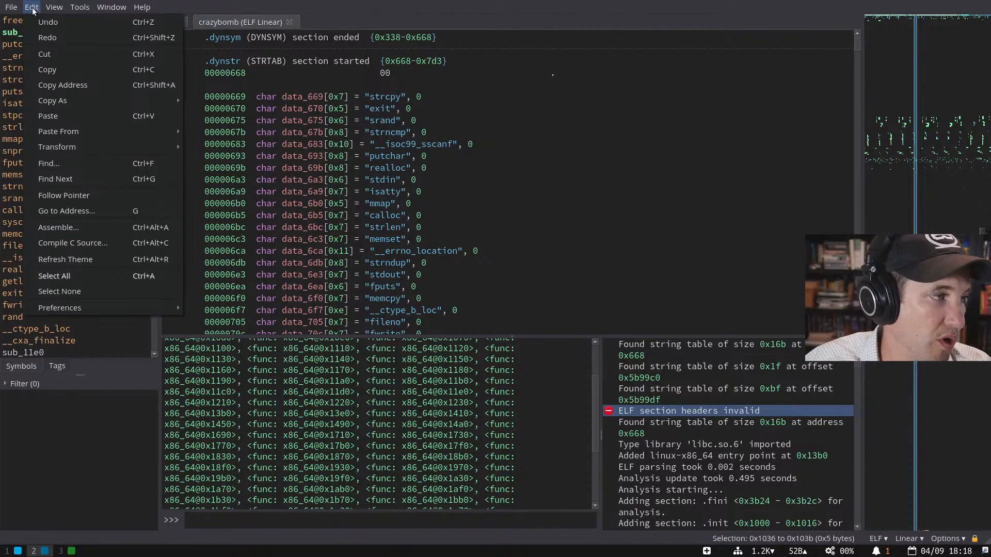
pyautogui.moveTo(15, 7)
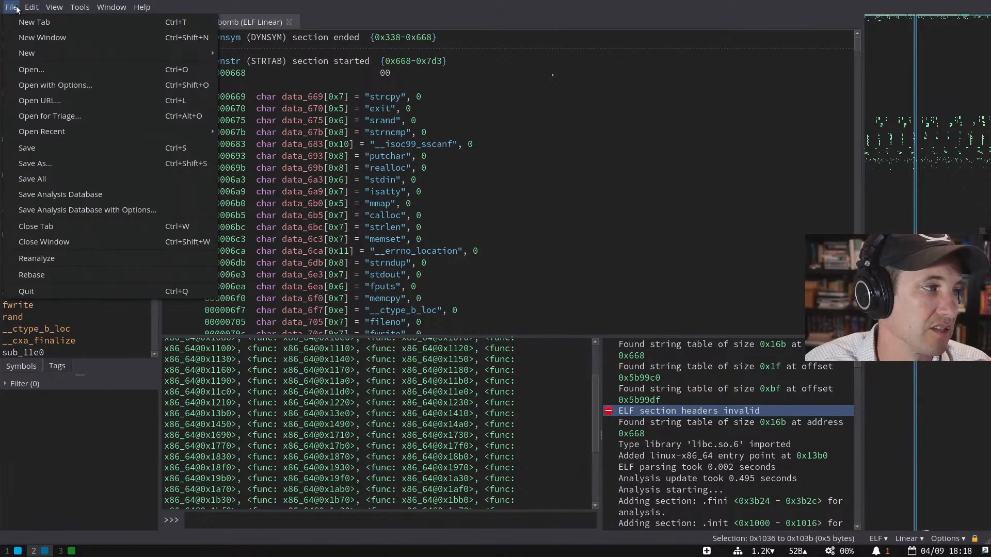
pyautogui.moveTo(129, 309)
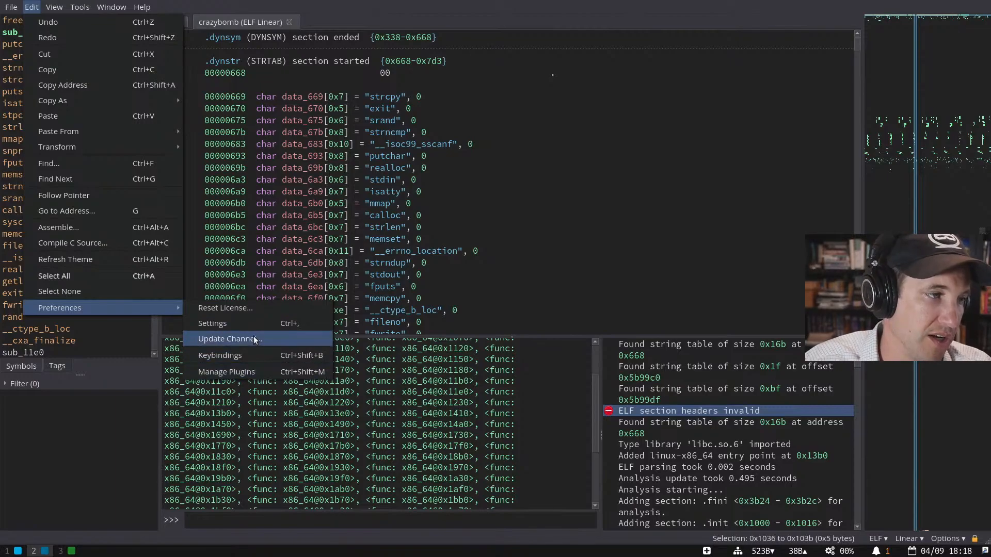
pyautogui.click(247, 324)
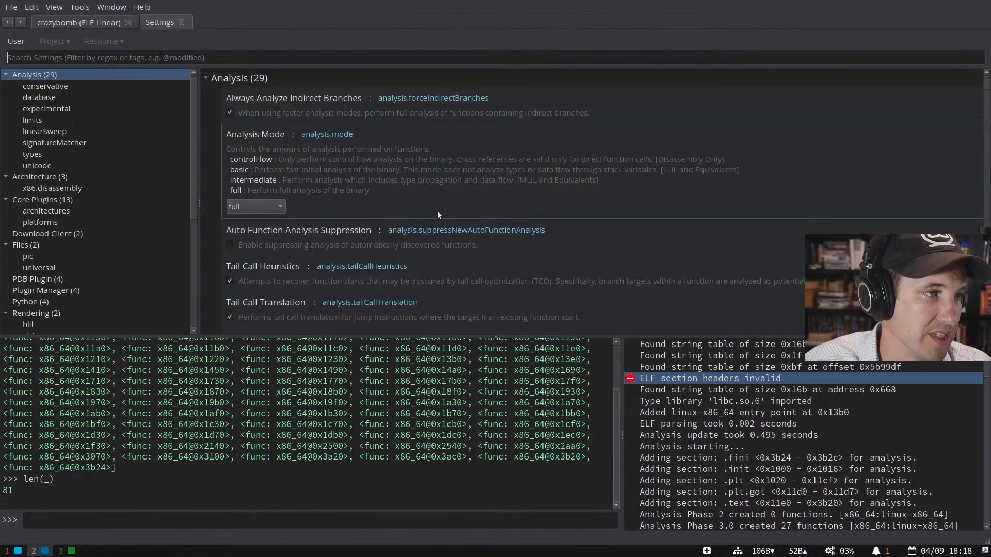
pyautogui.scroll(-5, 139, 218)
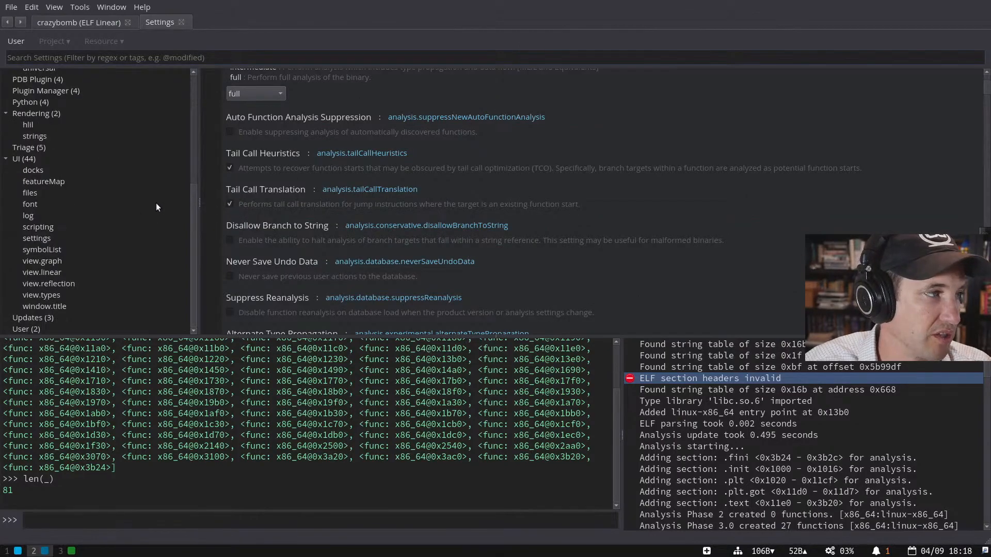
pyautogui.scroll(5, 86, 190)
pyautogui.scroll(3, 276, 190)
# - Show setting identifiers and filter the settings to analysis.forceIndirectBranches
pyautogui.rightClick(460, 97)
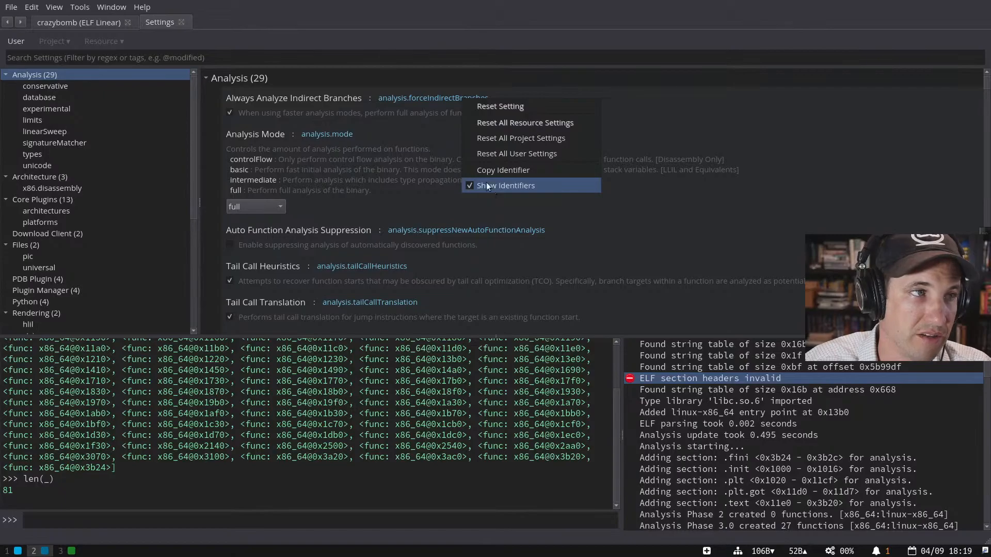
pyautogui.click(385, 99)
pyautogui.moveTo(385, 97); pyautogui.dragTo(456, 98)
pyautogui.hotkey('ctrl', 'c')
pyautogui.click(303, 61)
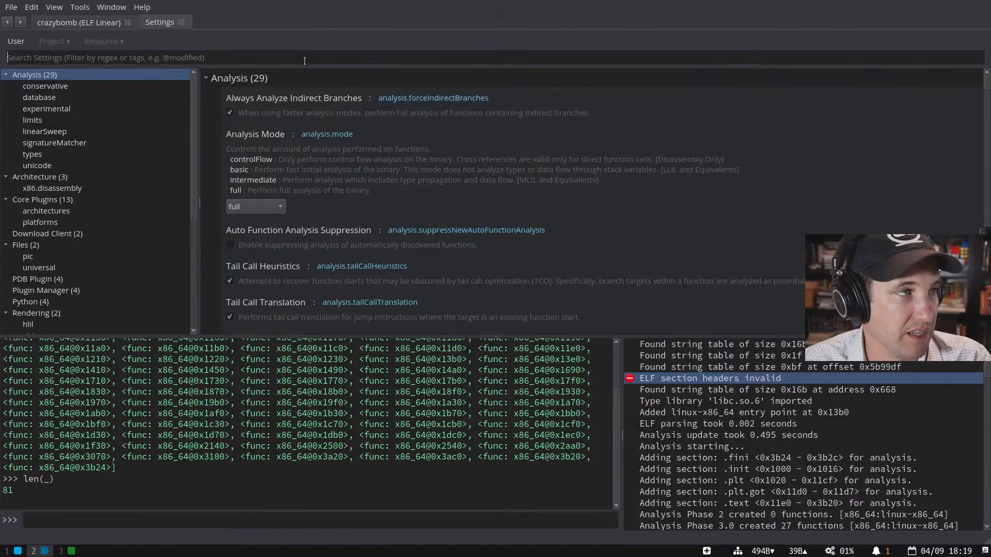
pyautogui.hotkey('ctrl', 'v')
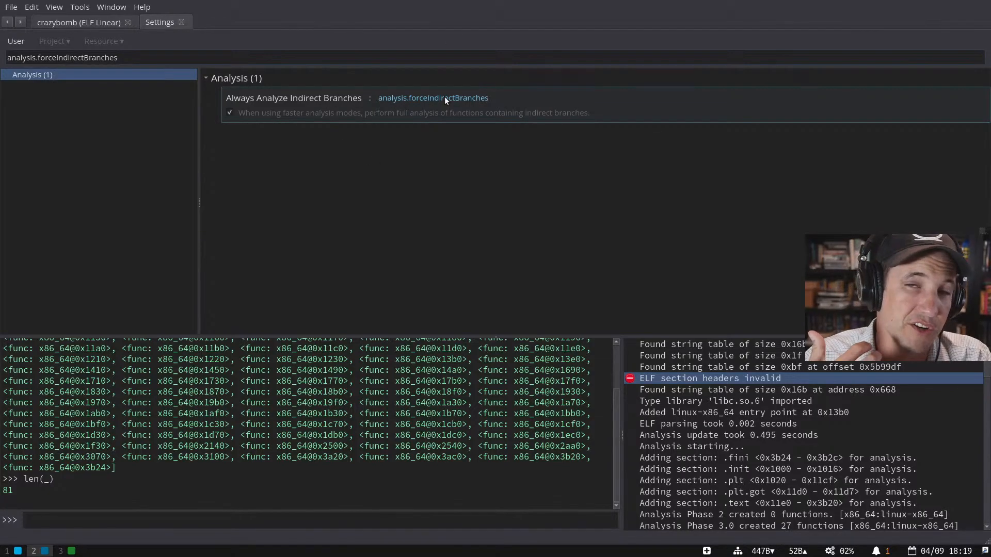
# - Create a Settings object as s=Settings() in the Python console
pyautogui.hotkey('ctrl', 'a')
pyautogui.write('`')
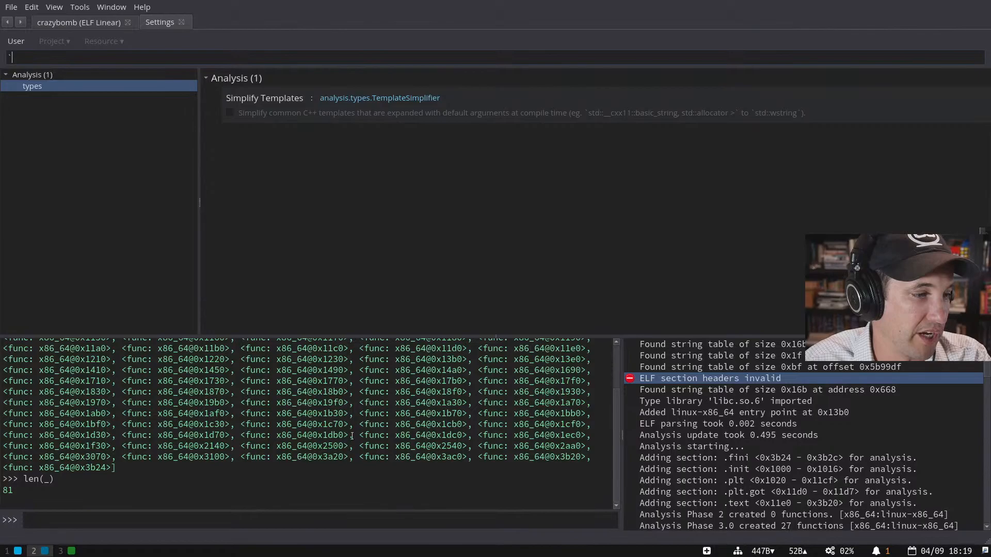
pyautogui.click(335, 516)
pyautogui.write('Settings')
pyautogui.press('BackSpace')
pyautogui.press('BackSpace')
pyautogui.write('gs()')
pyautogui.write('.get')
pyautogui.press('BackSpace')
pyautogui.hotkey('ctrl', 'a')
pyautogui.write('s=Settings().')
pyautogui.press('Return')
pyautogui.press('Up')
pyautogui.press('BackSpace')
pyautogui.press('Return')
# - Run s.get_bool("analysis.forceIndirectBranches") and get True back
pyautogui.write('s.get_bool(')
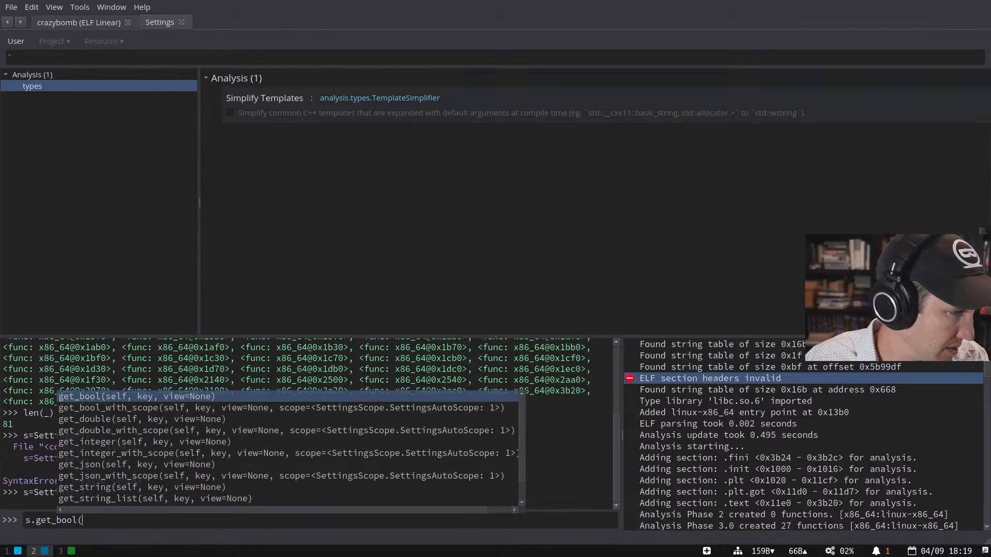
pyautogui.press('Down')
pyautogui.press('Down')
pyautogui.press('Down')
pyautogui.press('Up')
pyautogui.press('Up')
pyautogui.press('Up')
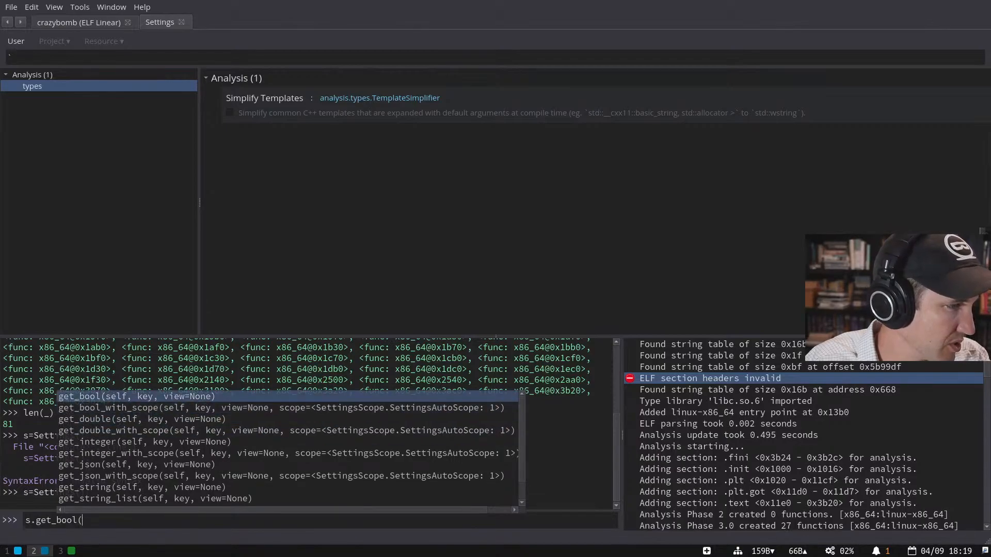
pyautogui.write('"analysis.forceIndirectBranches')
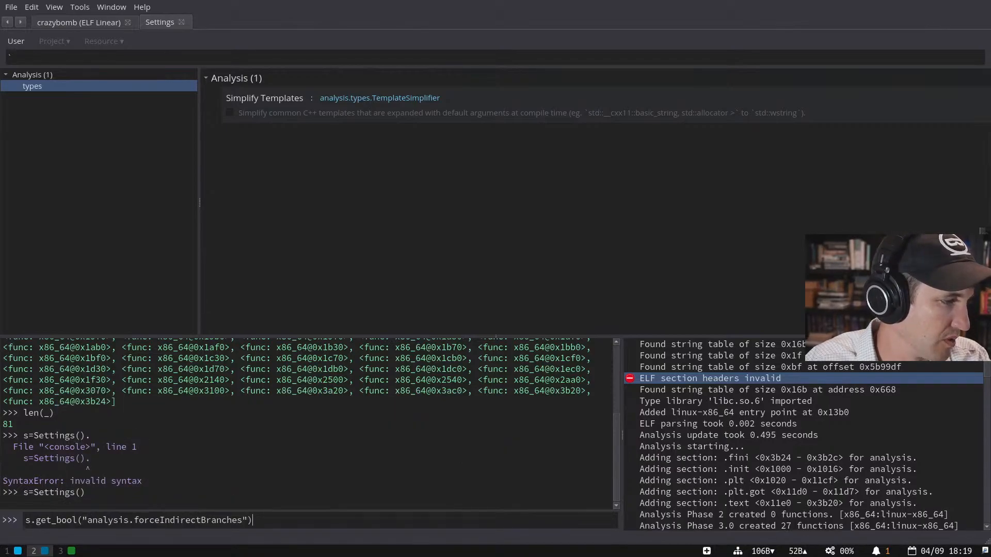
pyautogui.write('")')
pyautogui.press('Return')
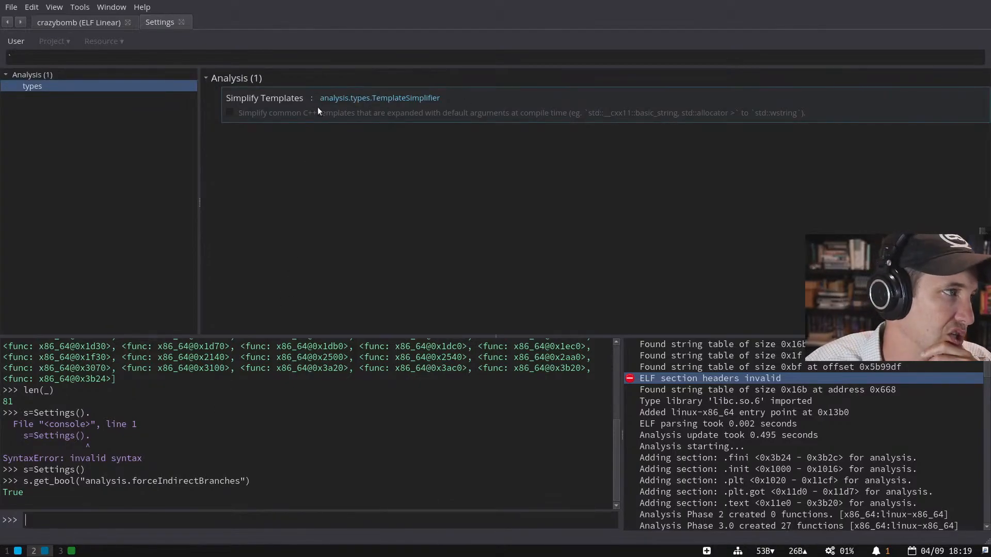
pyautogui.click(102, 61)
pyautogui.press('BackSpace')
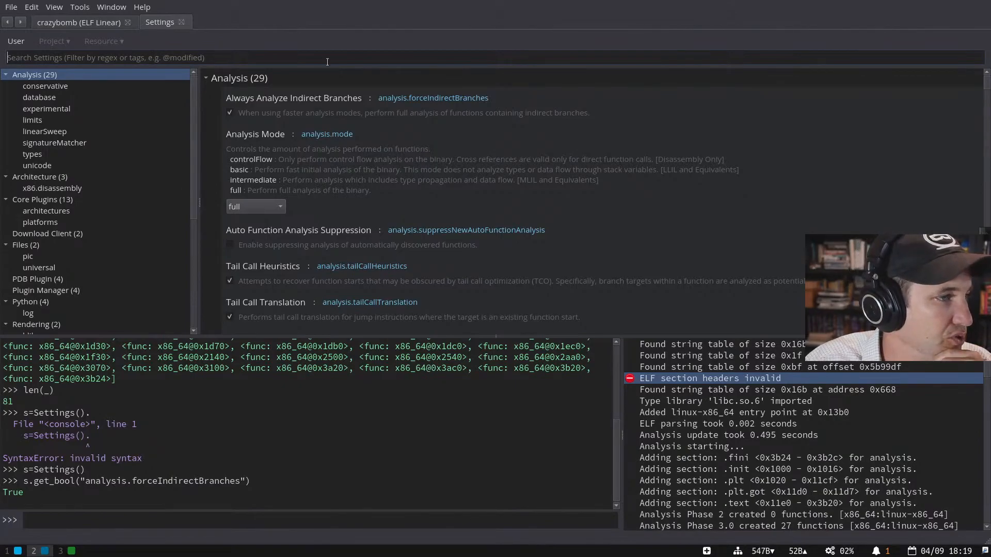
pyautogui.scroll(-6, 117, 155)
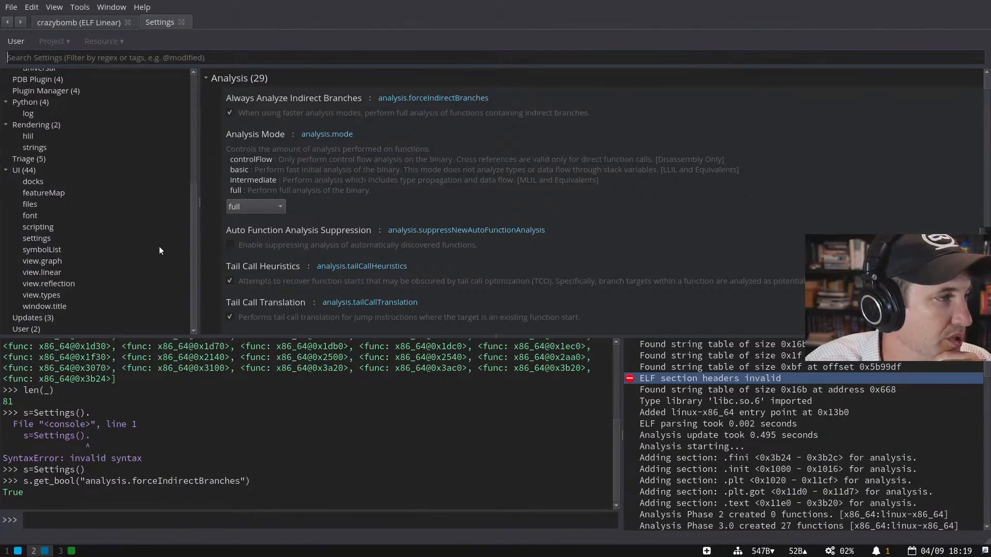
pyautogui.scroll(2, 131, 229)
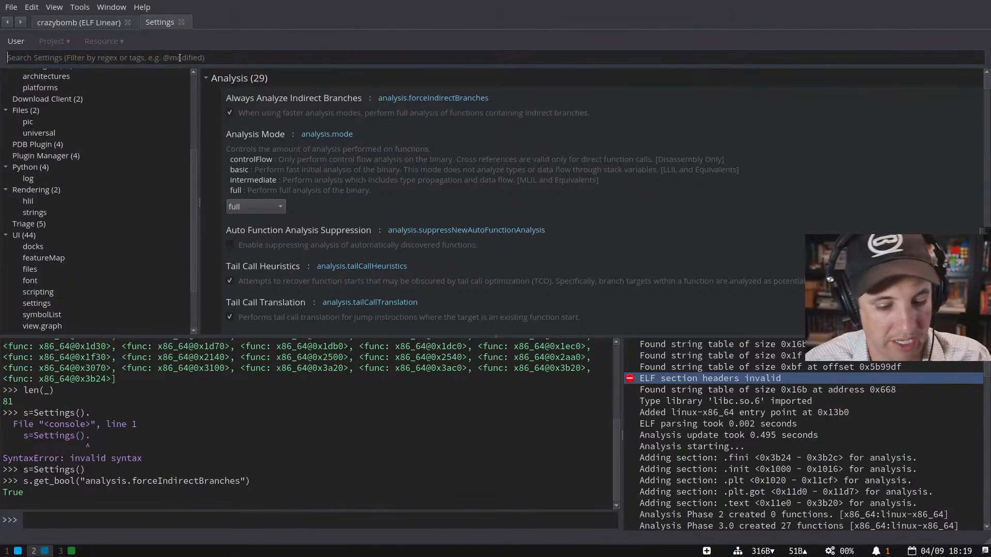
pyautogui.write('@modified')
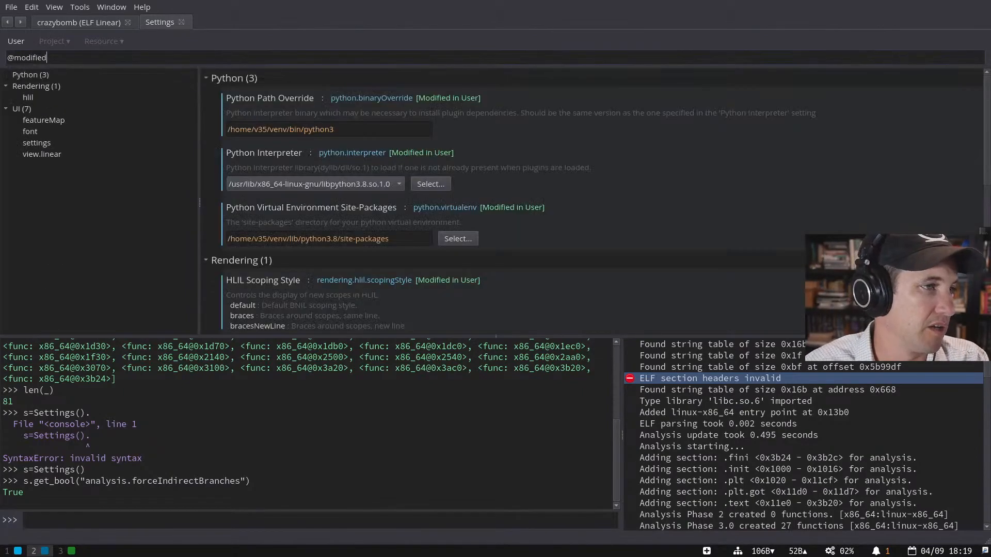
pyautogui.scroll(-7, 703, 131)
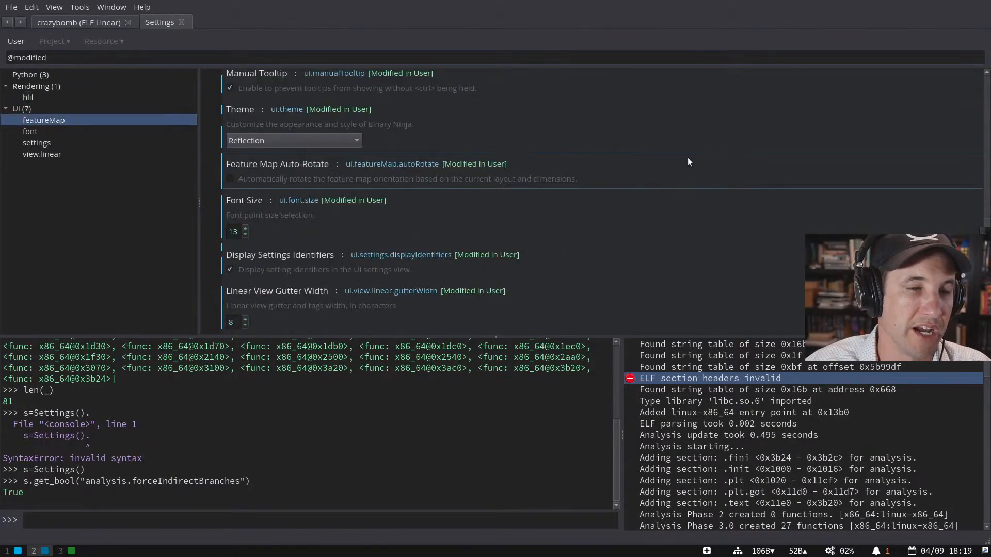
pyautogui.rightClick(541, 155)
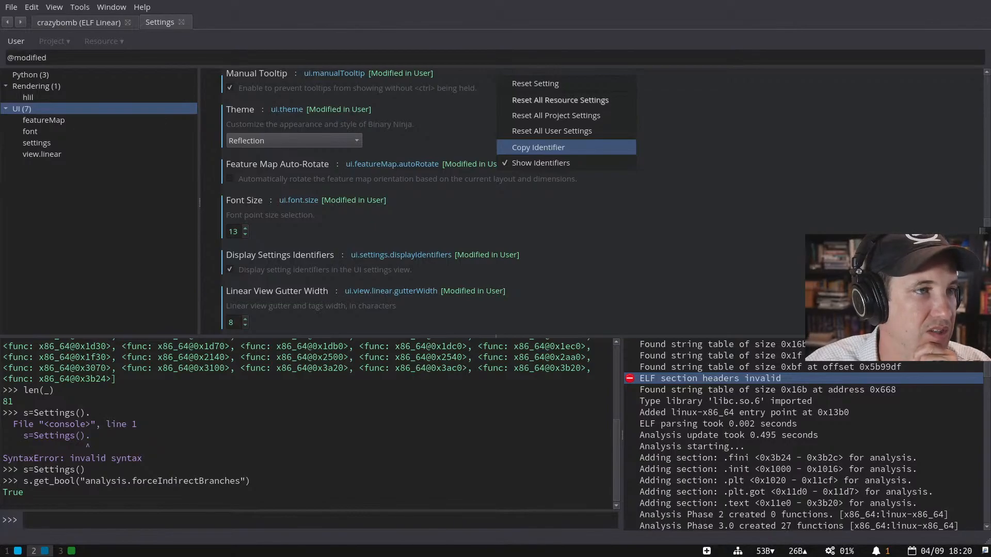
pyautogui.click(401, 79)
# - Copy the Theme identifier and run s.get_string("ui.theme"), returning 'Reflection'
pyautogui.rightClick(512, 113)
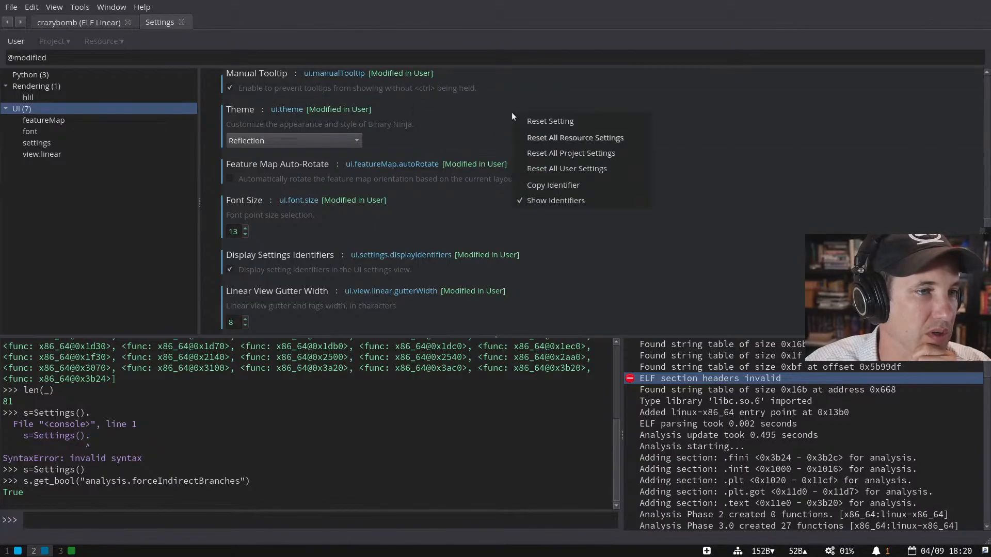
pyautogui.click(571, 187)
pyautogui.hotkey('ctrl', 'v')
pyautogui.press('Up')
pyautogui.hotkey('ctrl', 'a')
pyautogui.write('s.get_string')
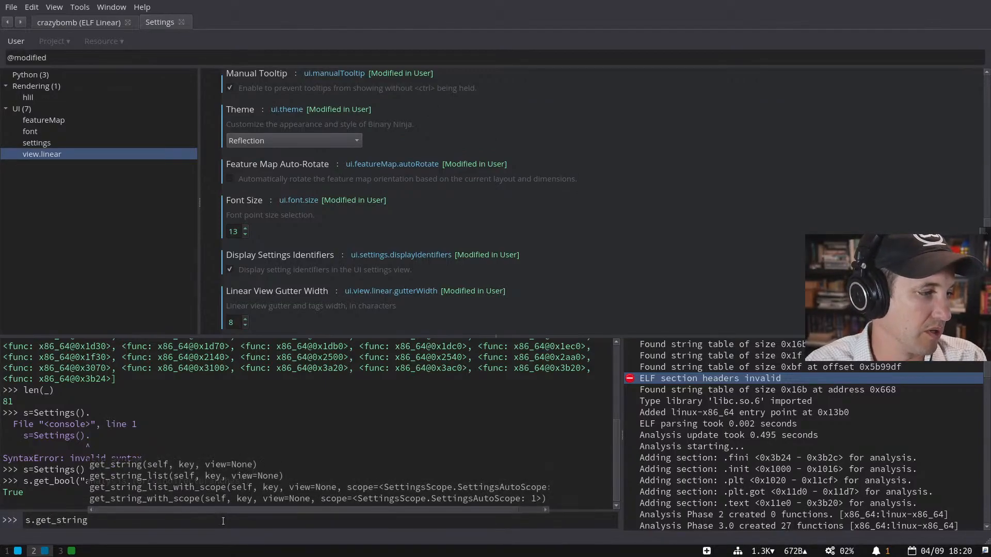
pyautogui.write('("')
pyautogui.hotkey('ctrl', 'v')
pyautogui.write('"')
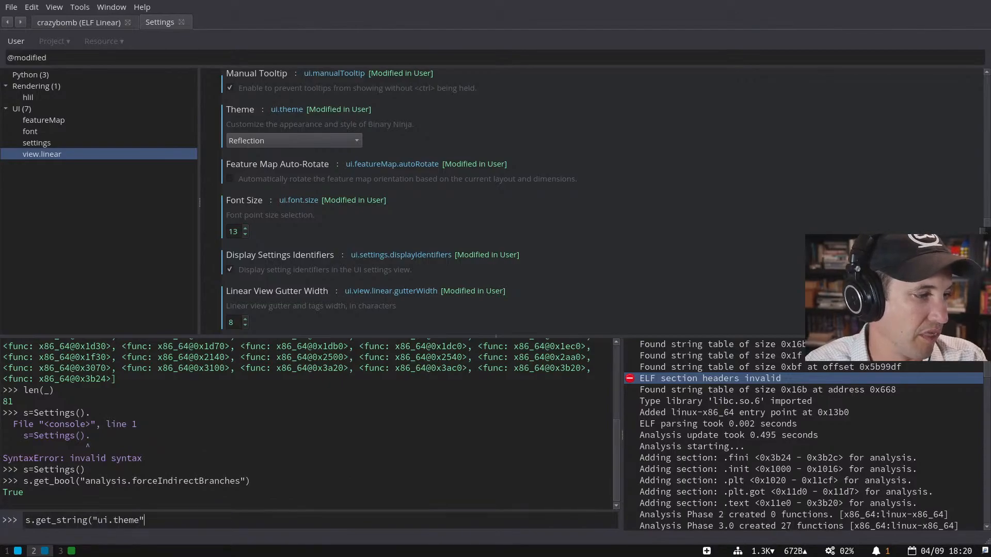
pyautogui.write(')')
pyautogui.press('Return')
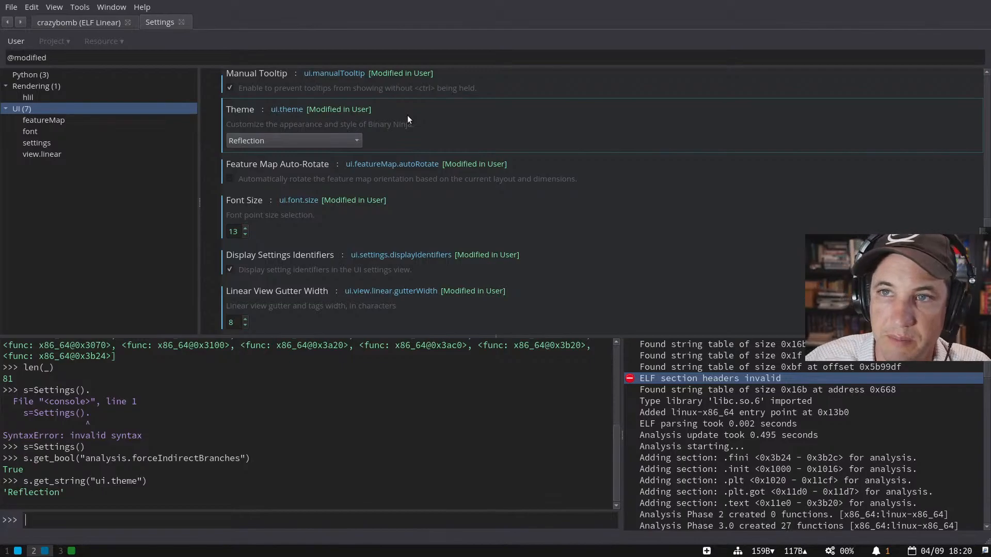
pyautogui.scroll(6, 403, 196)
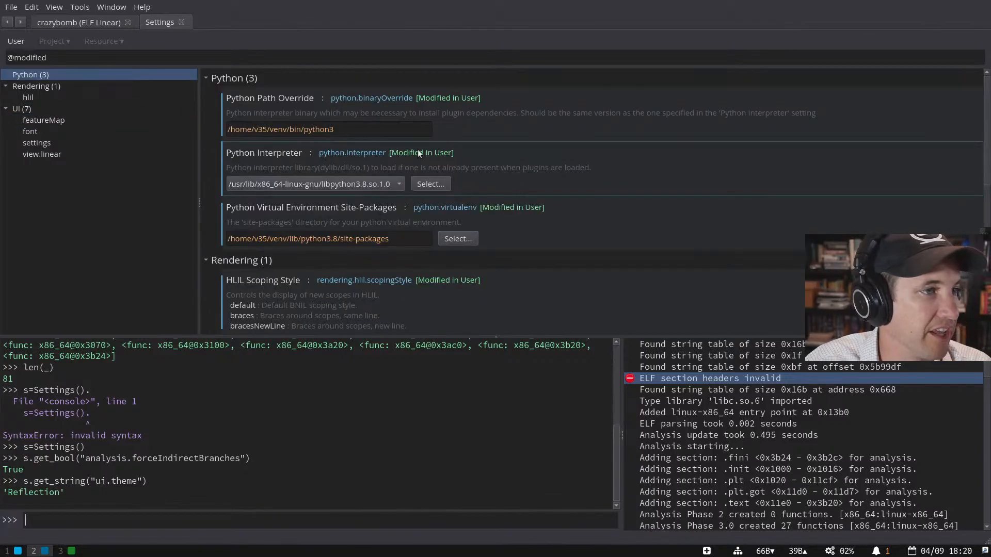
pyautogui.scroll(-5, 583, 206)
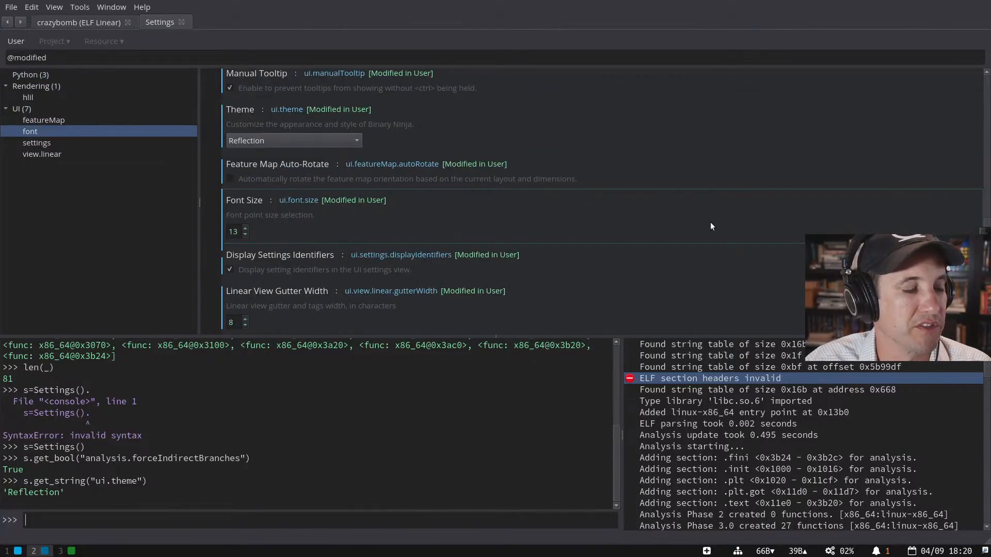
pyautogui.scroll(5, 557, 211)
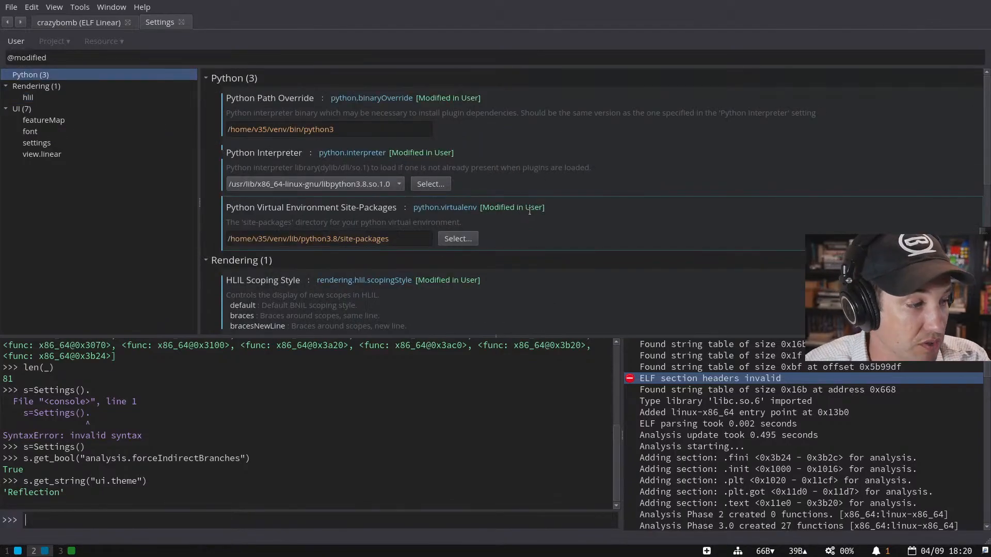
# - In a new terminal in ~/.binaryninja, list the files and print settings.json, then return to Binary Ninja
pyautogui.press('super+1')
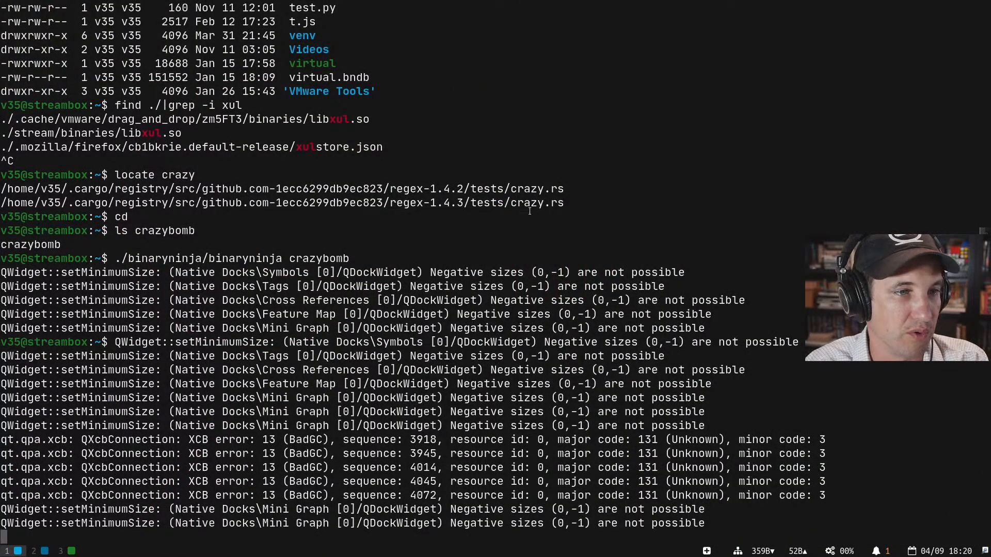
pyautogui.press('super+Return')
pyautogui.write('cd .binaryninja')
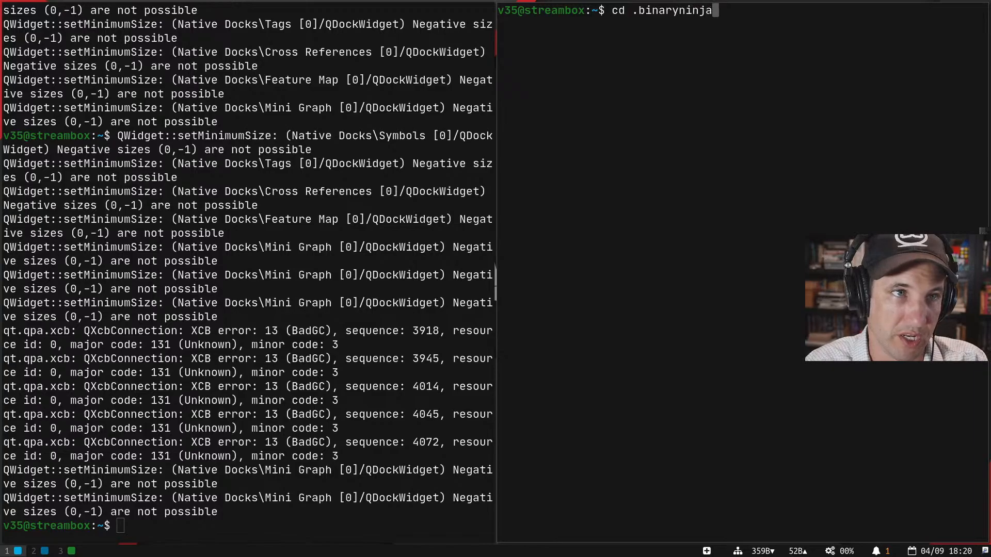
pyautogui.press('Return')
pyautogui.write('ls -l')
pyautogui.press('Return')
pyautogui.write('cat settings.json')
pyautogui.press('Return')
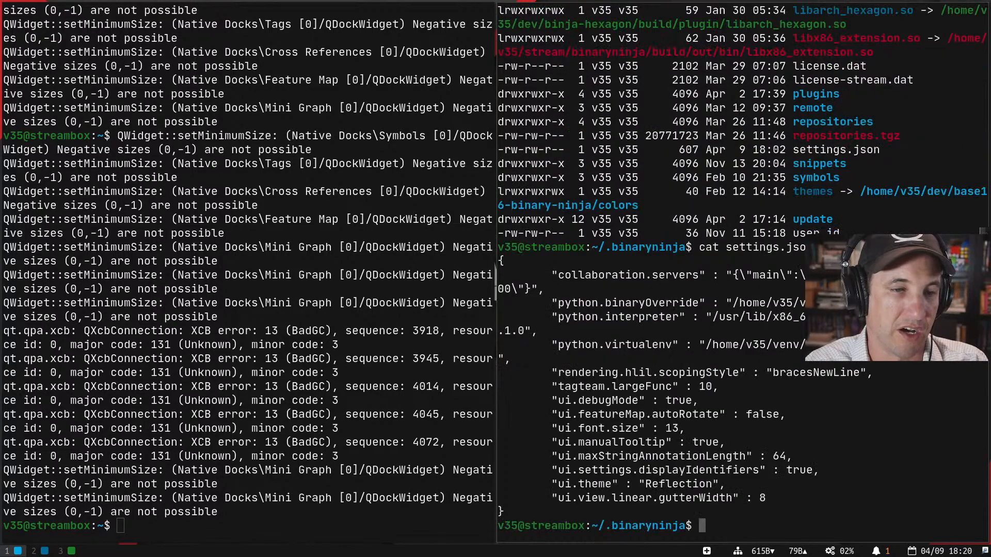
pyautogui.press('super+2')
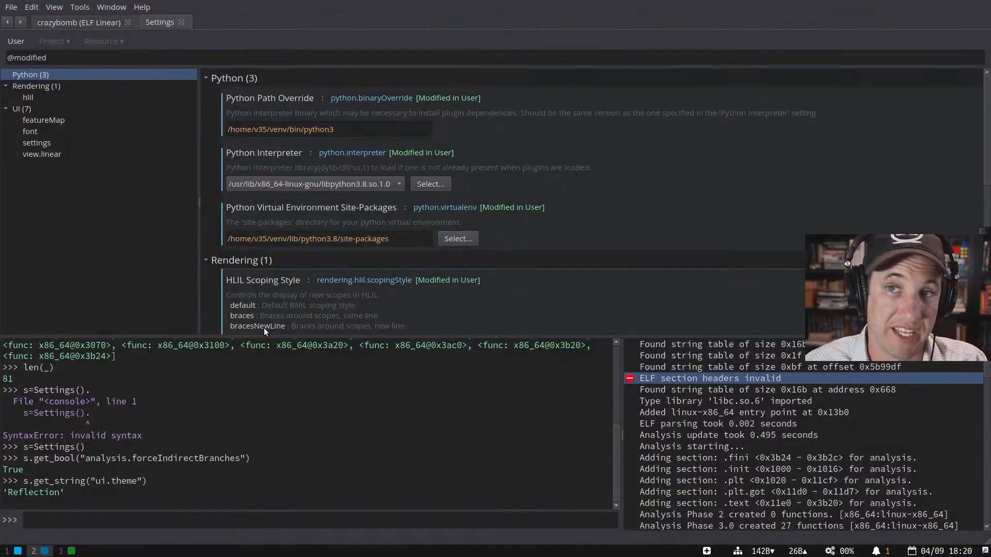
pyautogui.scroll(-8, 460, 197)
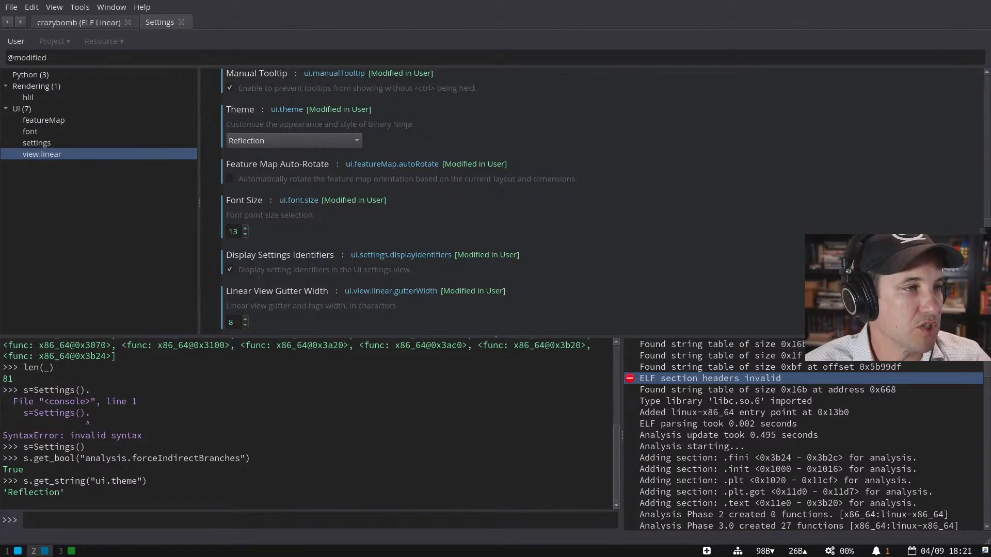
# - Return to sub_1a30 and query current_function's highest_address (6766) and lowest_address (6704) in Python
pyautogui.click(89, 26)
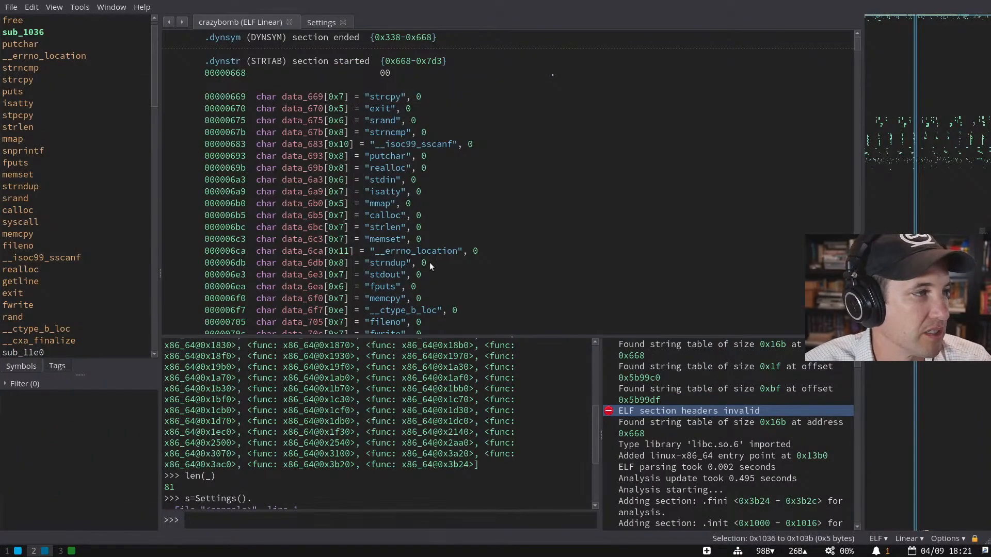
pyautogui.press('Escape')
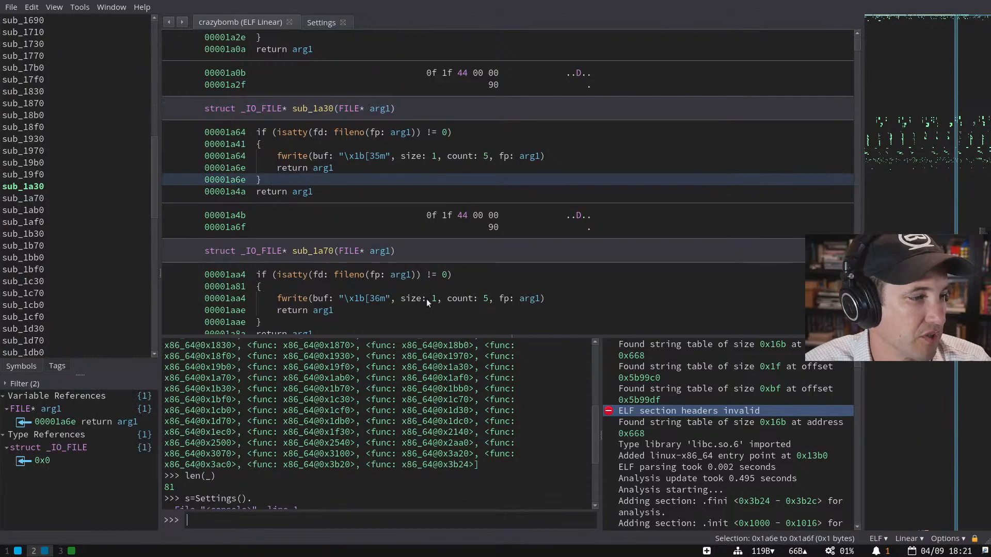
pyautogui.write('current_function')
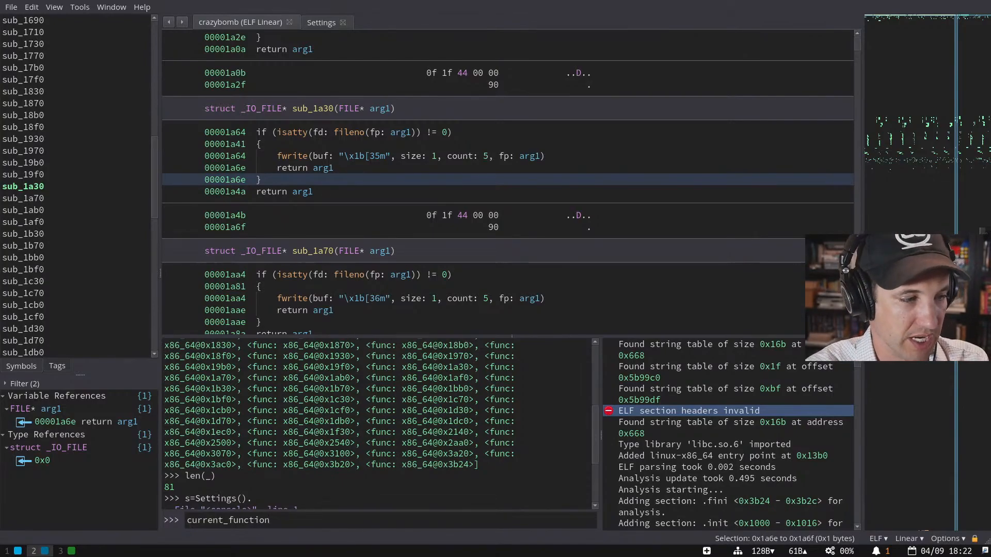
pyautogui.write('high')
pyautogui.press('Tab')
pyautogui.press('Return')
pyautogui.press('Up')
pyautogui.hotkey('ctrl', 'BackSpace')
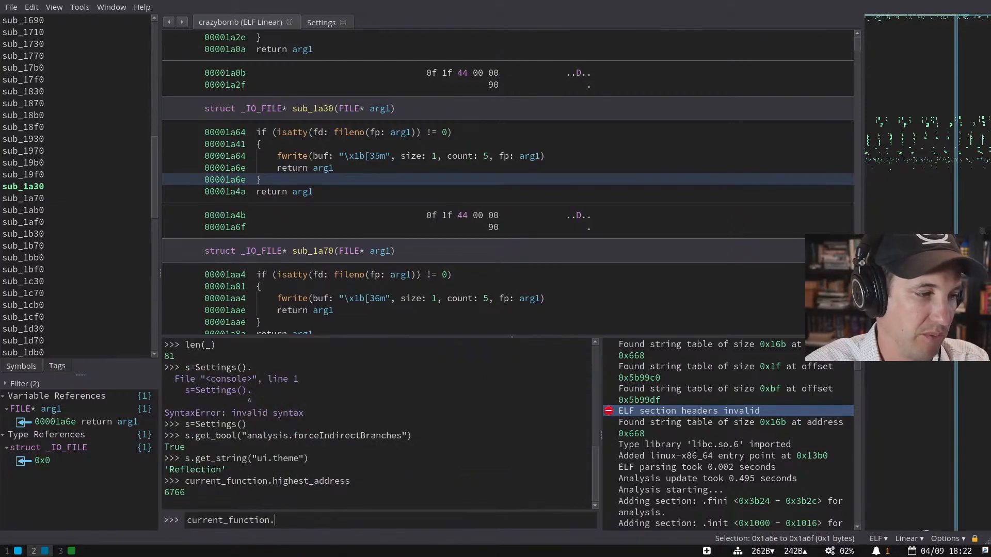
pyautogui.write('low')
pyautogui.press('Tab')
pyautogui.press('Tab')
pyautogui.press('Return')
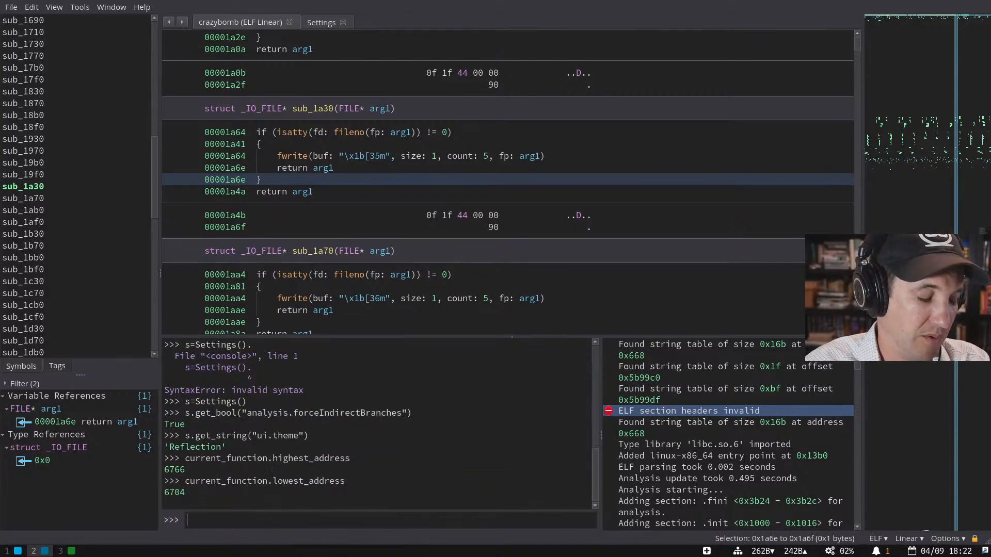
# - Check whether highest_address minus lowest_address equals total_bytes, which returns False
pyautogui.press('Up')
pyautogui.hotkey('ctrl', 'BackSpace')
pyautogui.write('high')
pyautogui.press('Tab')
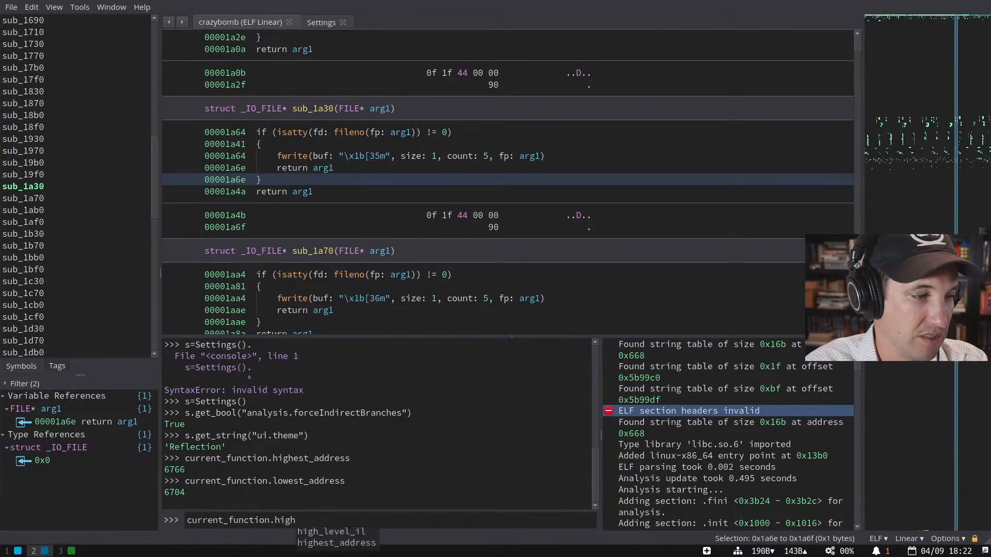
pyautogui.press('Tab')
pyautogui.write('- current_function.low')
pyautogui.press('Tab')
pyautogui.write('== current_function.total_bytes')
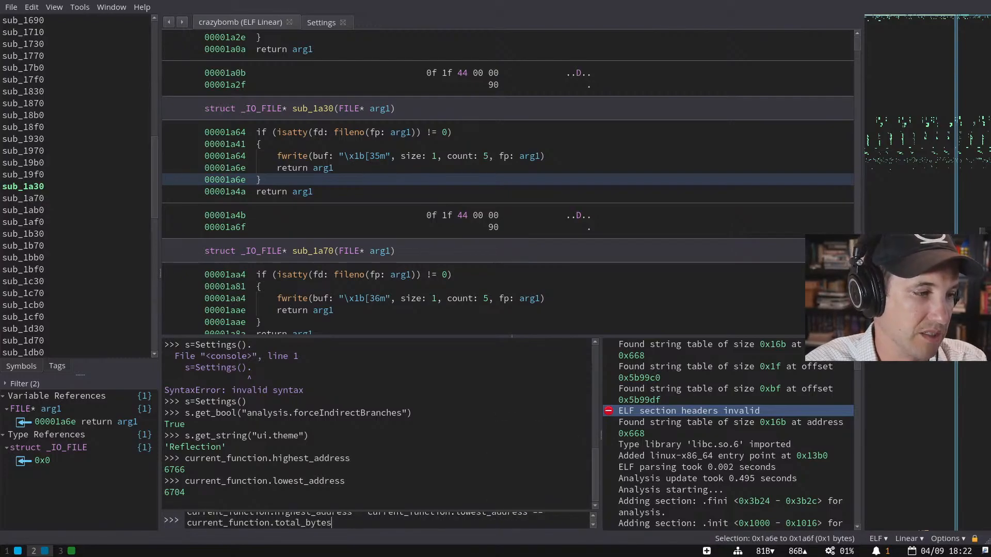
pyautogui.press('Return')
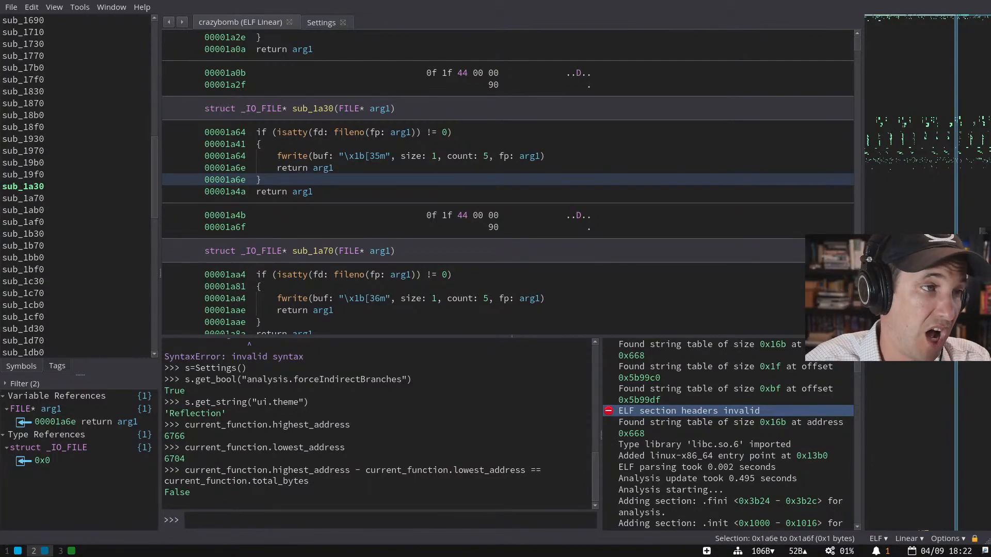
pyautogui.click(365, 157)
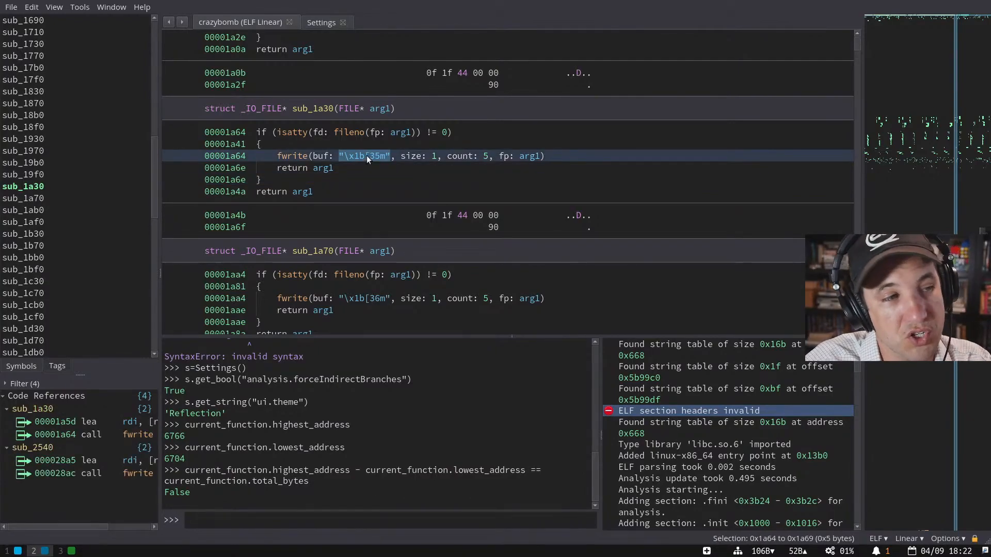
# - Select the five bytes at 0x1a4b, make a function there with P, then undo it
pyautogui.press('space')
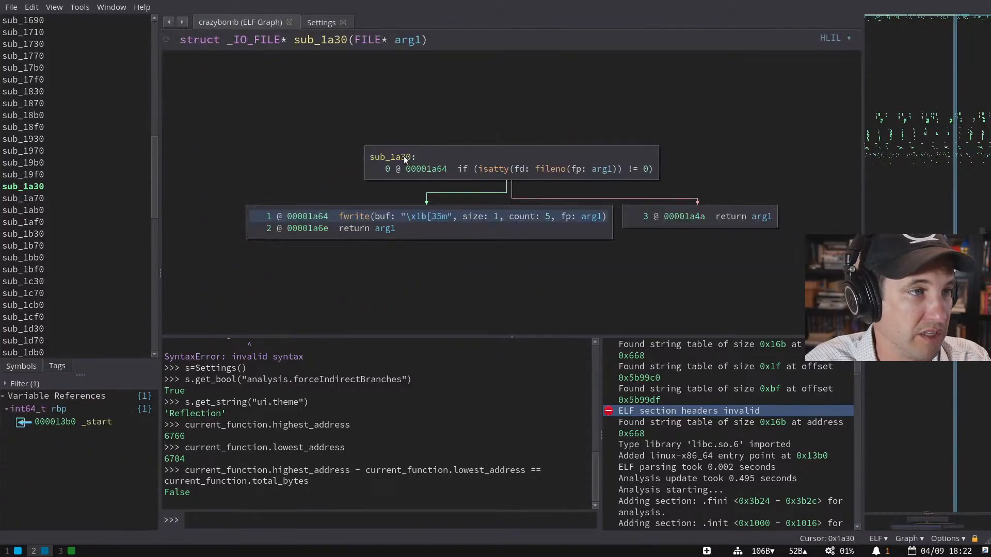
pyautogui.press('space')
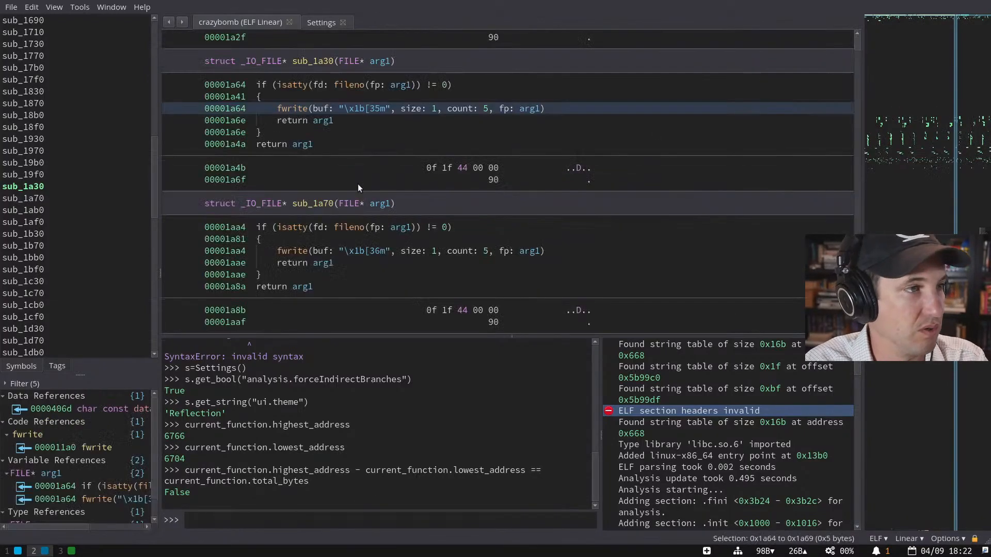
pyautogui.scroll(3, 360, 189)
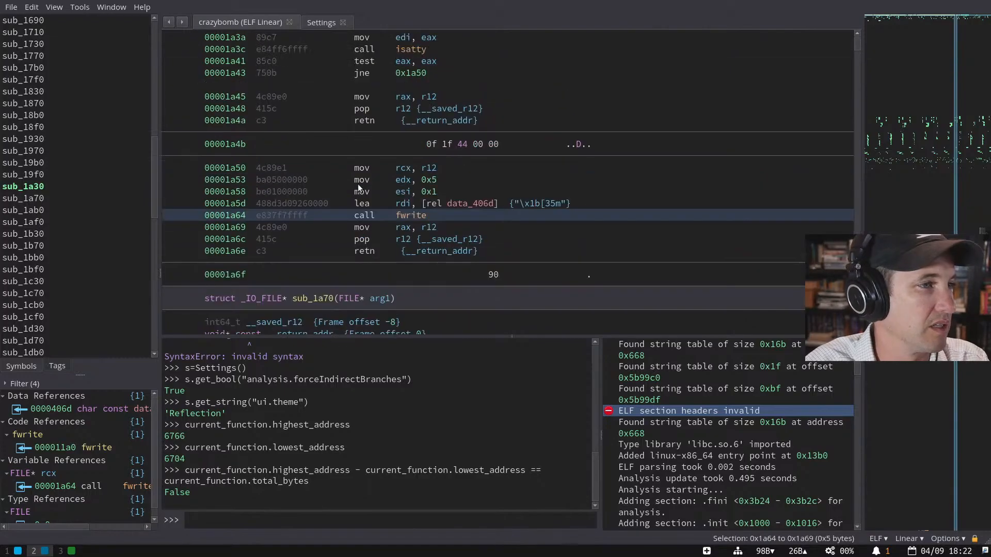
pyautogui.scroll(2, 400, 172)
pyautogui.moveTo(410, 178); pyautogui.dragTo(593, 175)
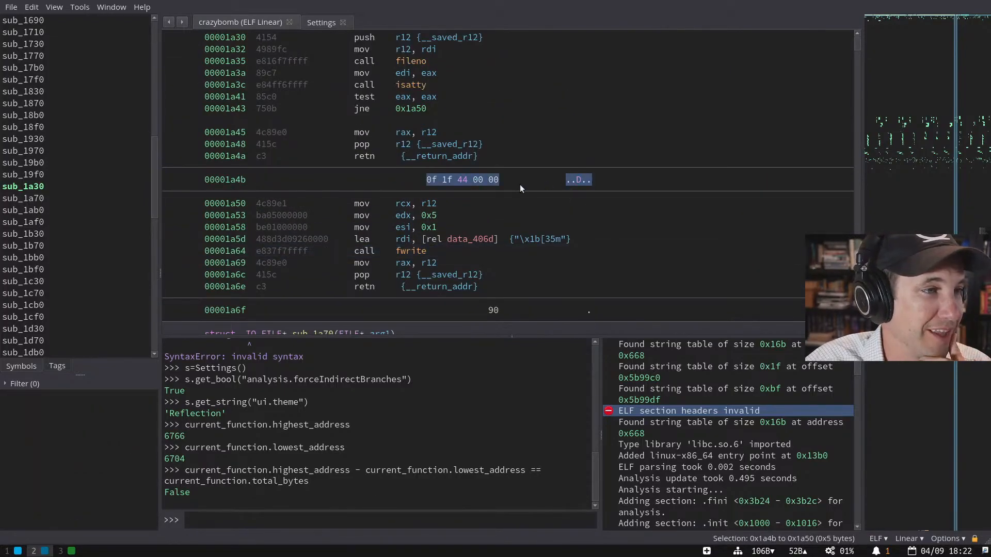
pyautogui.scroll(1, 520, 188)
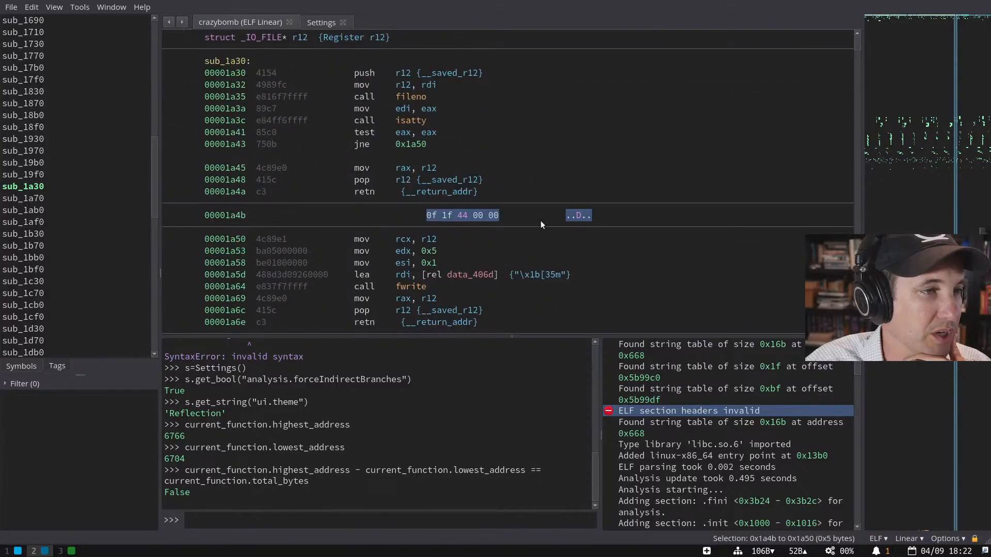
pyautogui.click(431, 215)
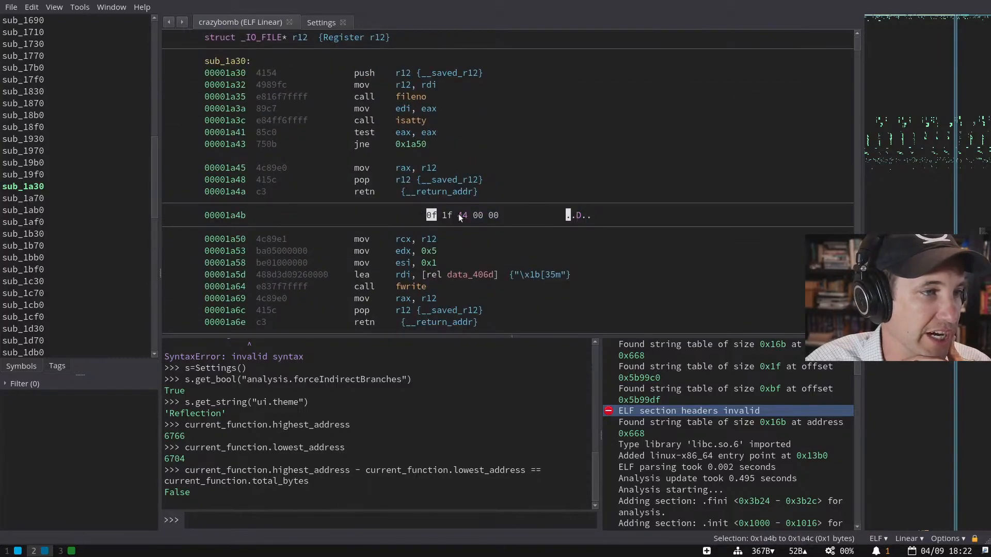
pyautogui.moveTo(460, 217); pyautogui.dragTo(503, 218)
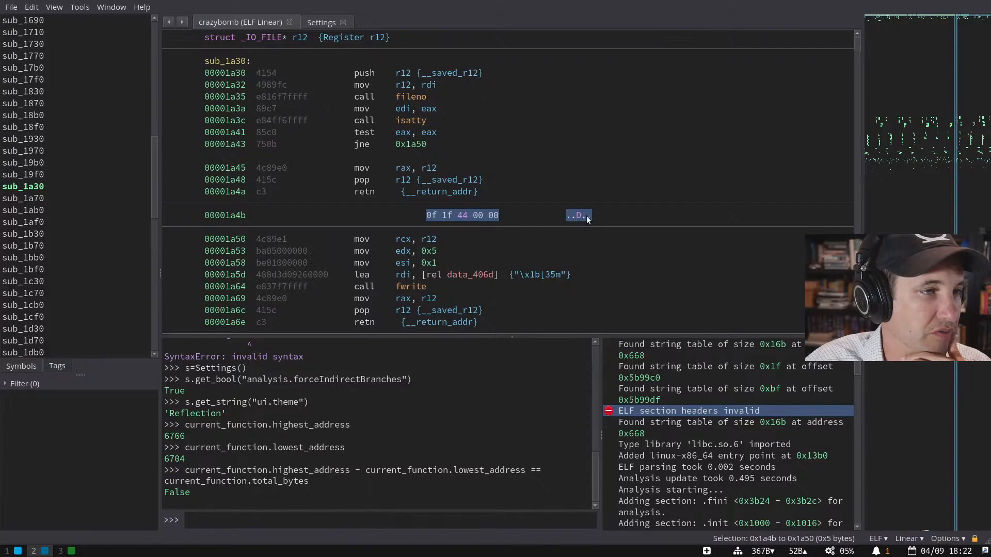
pyautogui.press('p')
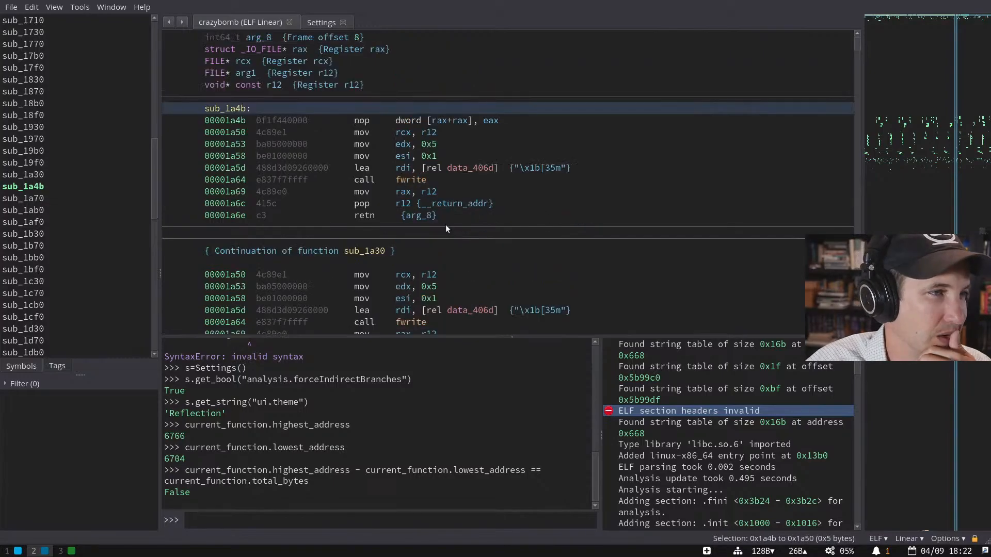
pyautogui.scroll(2, 445, 225)
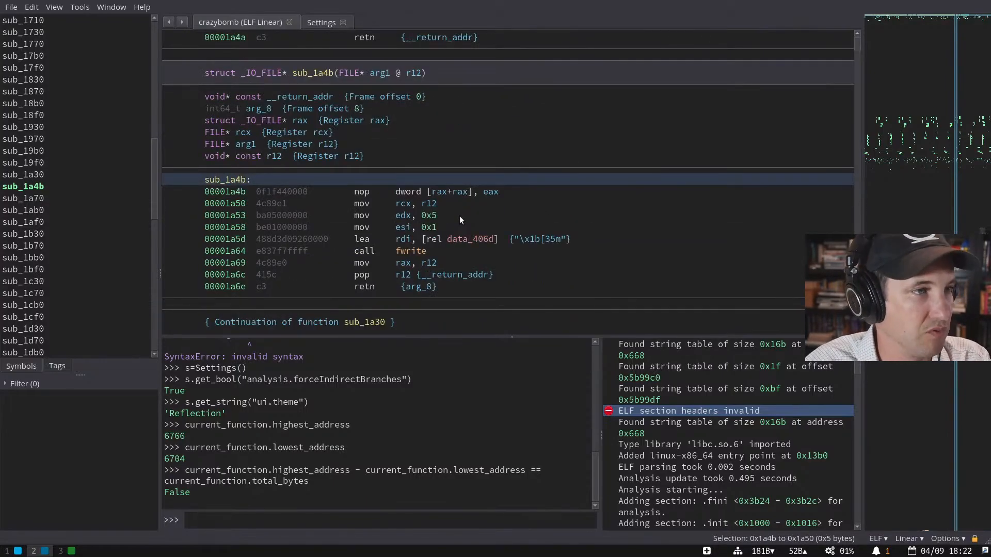
pyautogui.hotkey('ctrl', 'z')
# - Reselect the five bytes 0f 1f 44 00 00 and copy them as raw hex
pyautogui.hotkey('shift', 'Right')
pyautogui.hotkey('shift', 'Right')
pyautogui.hotkey('shift', 'Right')
pyautogui.hotkey('shift', 'Right')
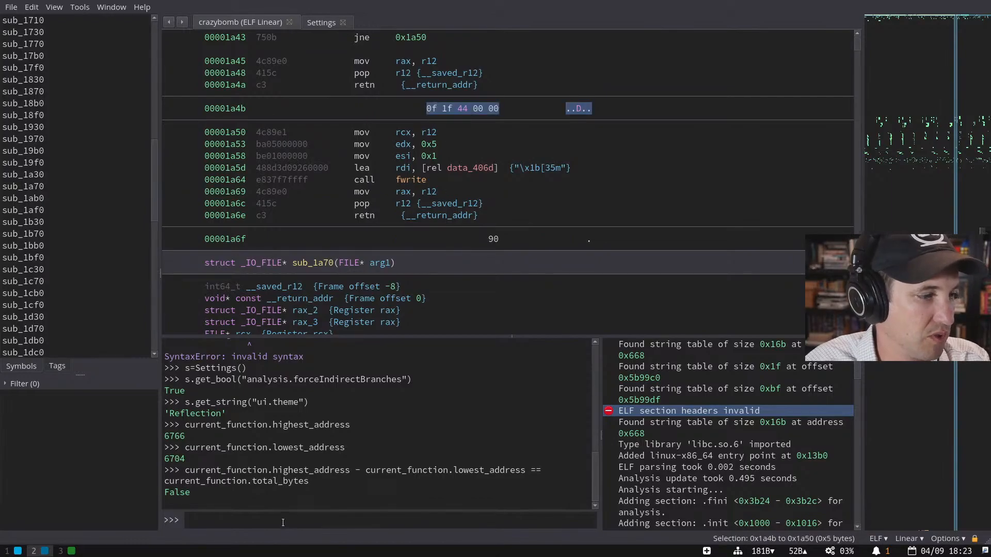
pyautogui.rightClick(455, 113)
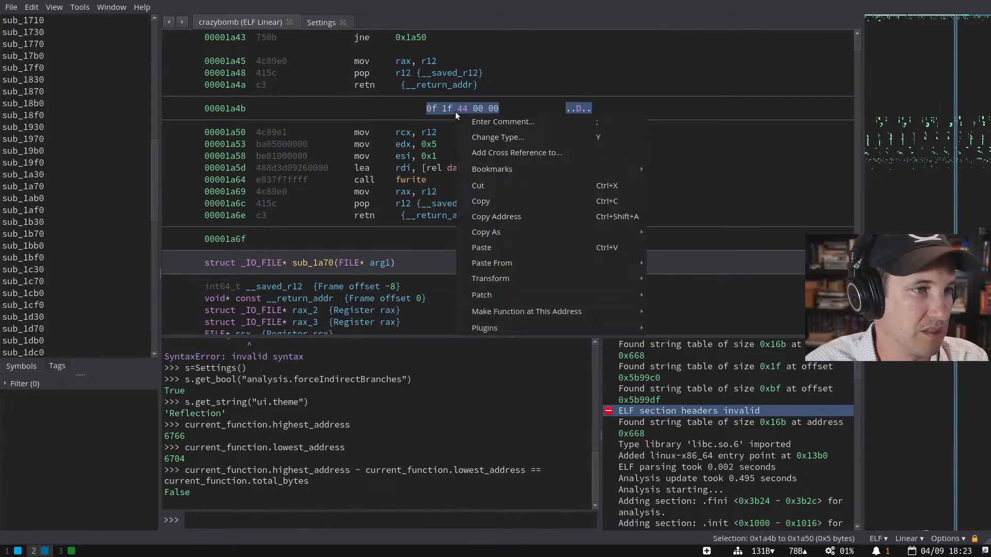
pyautogui.moveTo(561, 231)
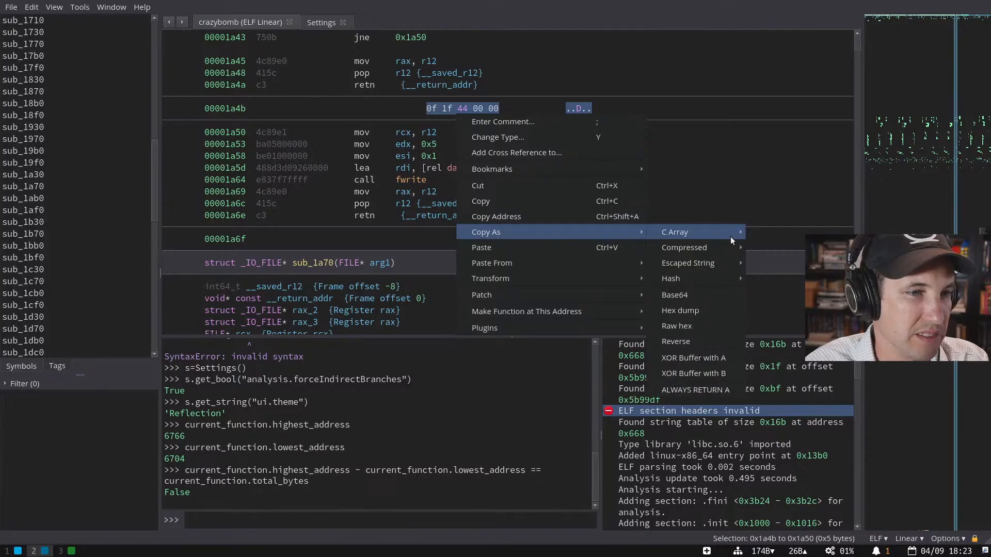
pyautogui.click(701, 326)
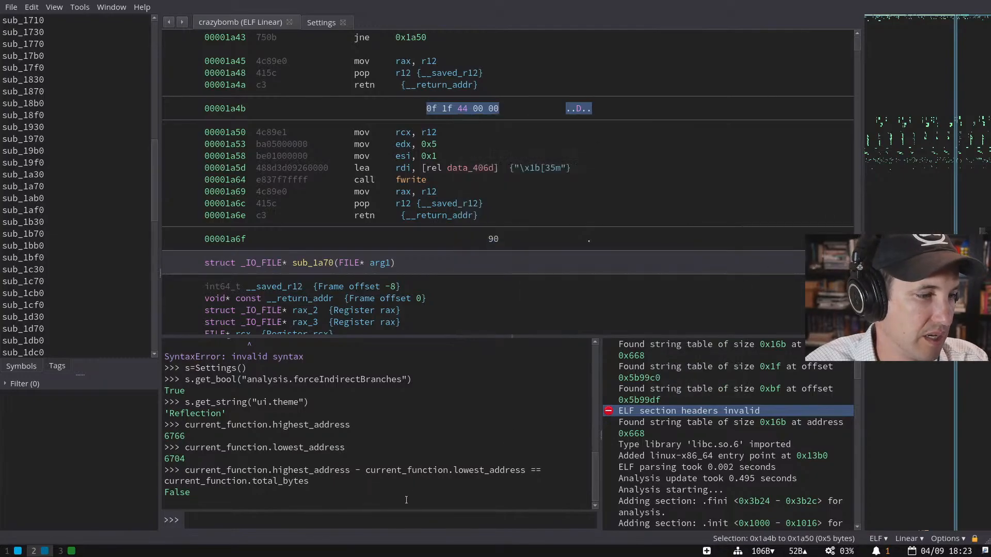
# - Run bv.arch to confirm x86_64, then browse its members like global_regs in autocomplete
pyautogui.write('bv.arch')
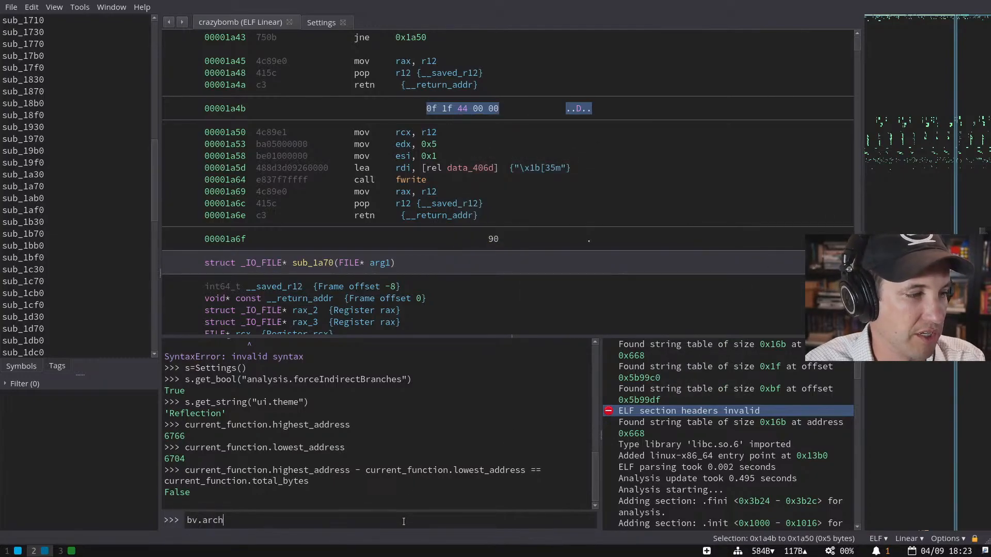
pyautogui.press('Return')
pyautogui.press('Up')
pyautogui.write('.')
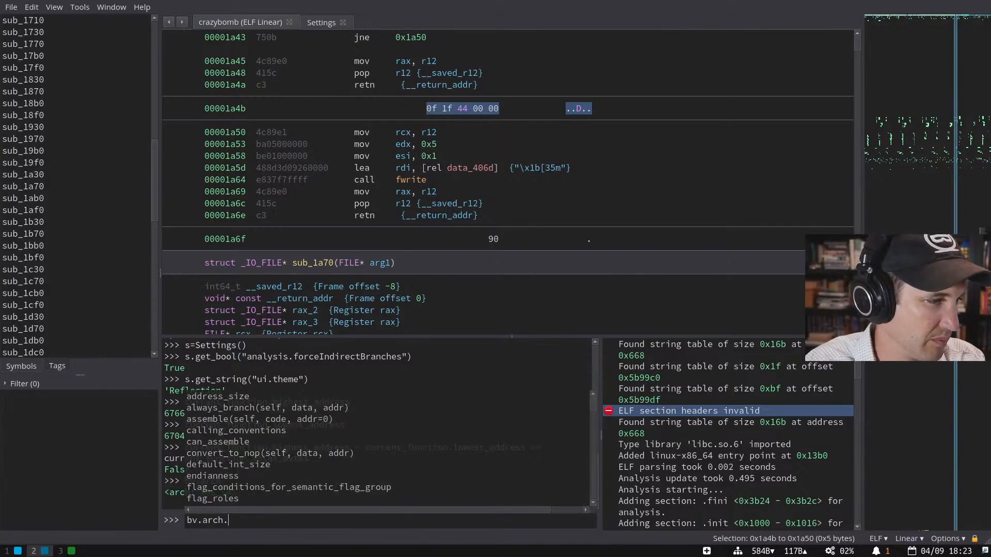
pyautogui.press('Down')
pyautogui.press('Down')
pyautogui.press('Down')
pyautogui.press('Down')
pyautogui.press('Down')
pyautogui.press('Down')
pyautogui.press('Down')
pyautogui.press('Down')
pyautogui.press('Down')
pyautogui.press('Down')
pyautogui.press('Down')
pyautogui.press('Down')
pyautogui.press('Down')
pyautogui.press('Down')
pyautogui.press('Down')
pyautogui.press('Down')
pyautogui.press('Down')
pyautogui.press('Down')
pyautogui.press('Down')
pyautogui.press('Down')
pyautogui.press('Escape')
pyautogui.hotkey('ctrl', 'a')
pyautogui.write('bv.arch.g')
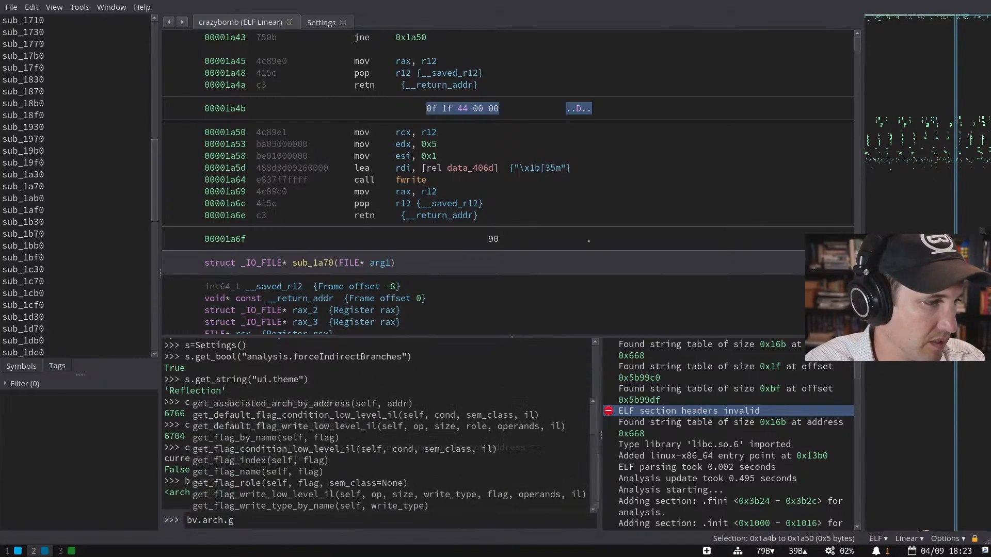
pyautogui.press('Down')
pyautogui.press('Down')
pyautogui.press('Down')
pyautogui.press('Down')
pyautogui.press('Down')
pyautogui.press('Down')
pyautogui.press('Down')
pyautogui.press('Down')
pyautogui.press('Down')
pyautogui.press('Down')
pyautogui.press('Down')
pyautogui.press('Down')
pyautogui.press('Down')
pyautogui.press('Down')
pyautogui.press('Down')
pyautogui.press('Down')
pyautogui.press('Down')
pyautogui.press('Down')
pyautogui.press('Down')
pyautogui.press('Down')
pyautogui.press('Up')
pyautogui.press('Up')
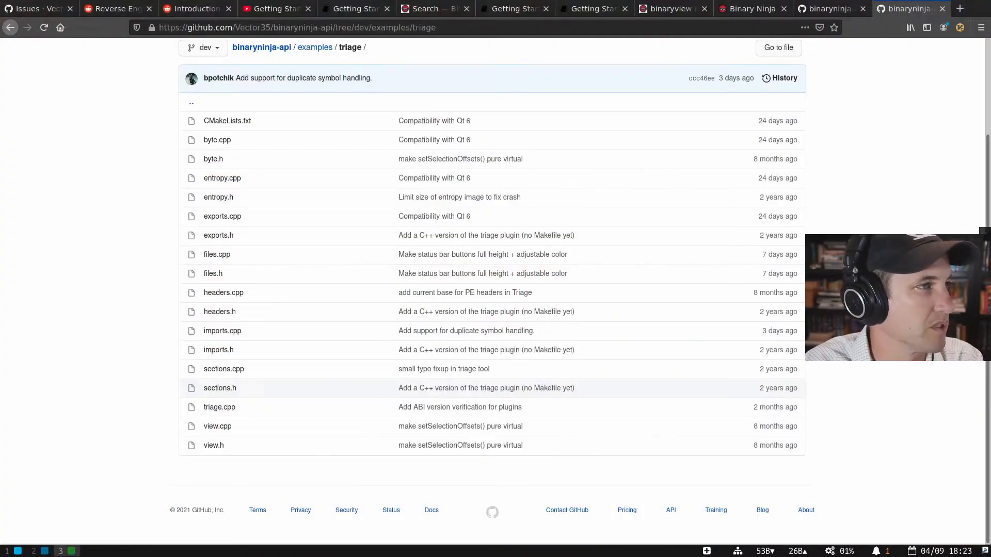
# - Load the Binary Ninja Python API docs in a new tab and search for 'disassembly'
pyautogui.hotkey('ctrl', 't')
pyautogui.hotkey('ctrl', 'v')
pyautogui.press('Return')
pyautogui.click(117, 86)
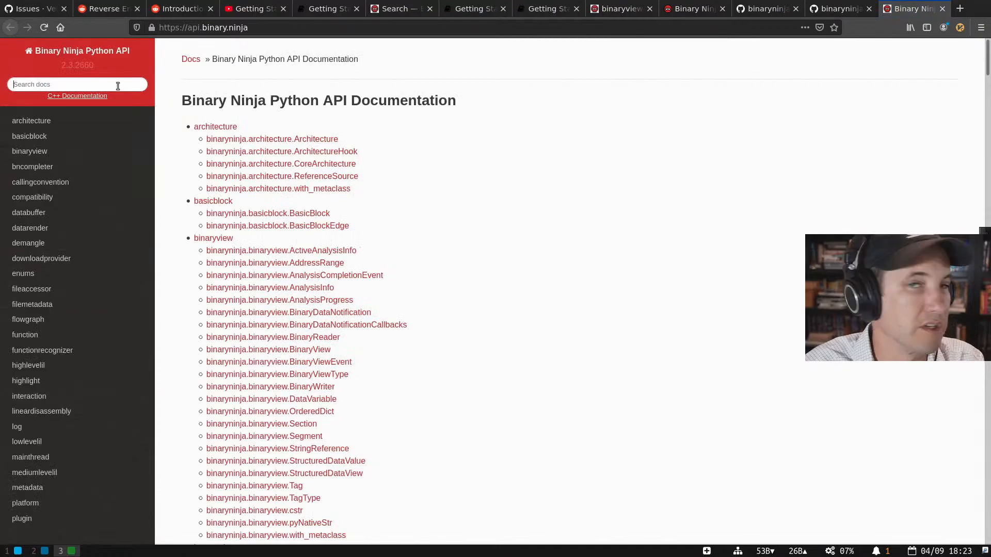
pyautogui.write('disassembly')
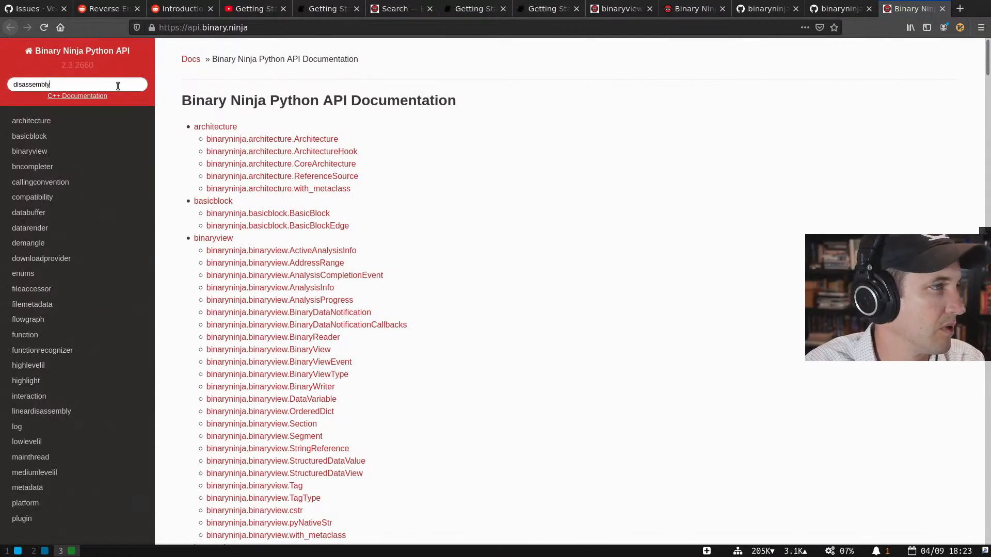
pyautogui.press('Return')
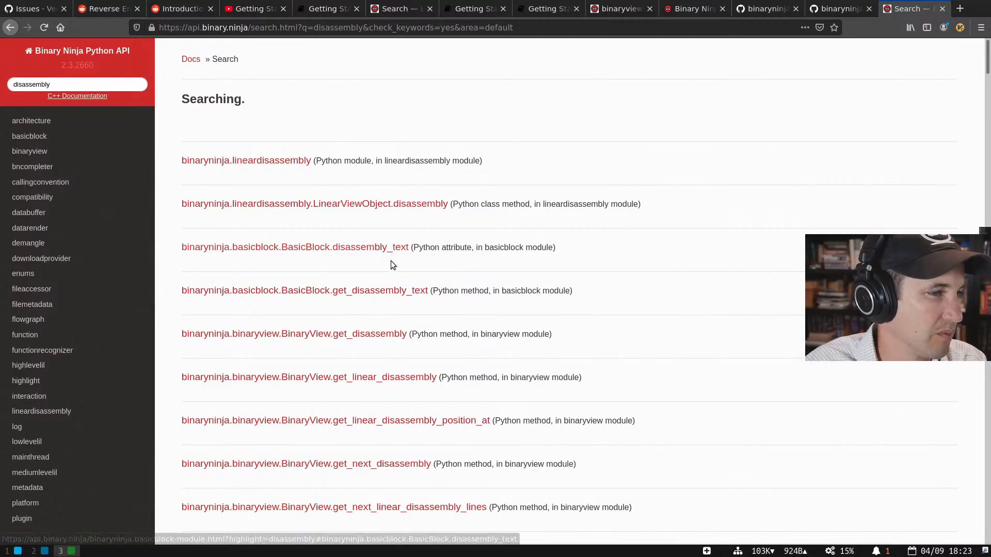
pyautogui.scroll(-1, 393, 267)
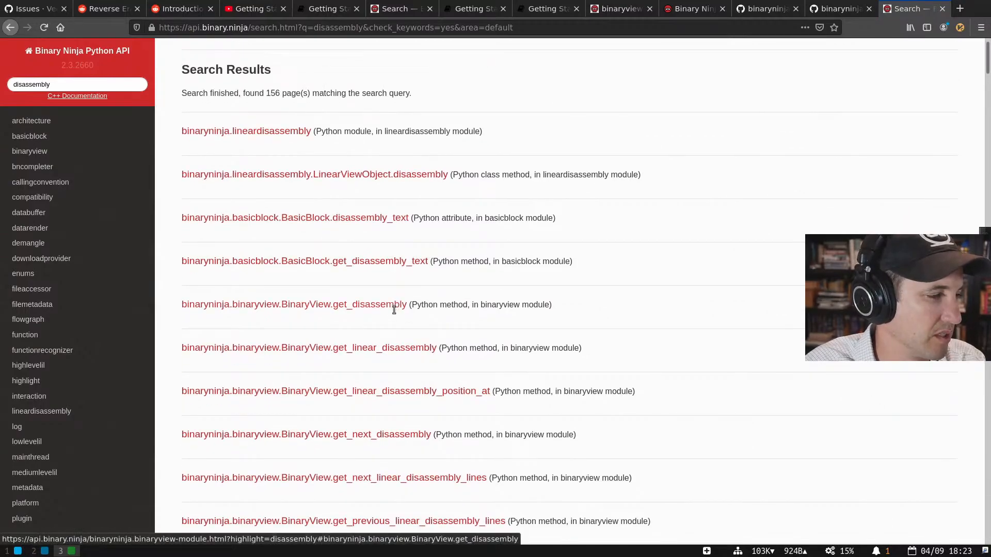
# - Back in Binary Ninja's console, start typing bv.get_disassembly
pyautogui.press('super+2')
pyautogui.press('BackSpace')
pyautogui.press('BackSpace')
pyautogui.press('BackSpace')
pyautogui.press('BackSpace')
pyautogui.press('BackSpace')
pyautogui.press('BackSpace')
pyautogui.press('BackSpace')
pyautogui.press('BackSpace')
pyautogui.press('BackSpace')
pyautogui.press('BackSpace')
pyautogui.press('BackSpace')
pyautogui.press('BackSpace')
pyautogui.press('BackSpace')
pyautogui.press('BackSpace')
pyautogui.press('BackSpace')
pyautogui.press('BackSpace')
pyautogui.write('get_t')
pyautogui.press('BackSpace')
# - Display the help for bv.get_disassembly with the ? operator
pyautogui.write('disassembly(')
pyautogui.press('BackSpace')
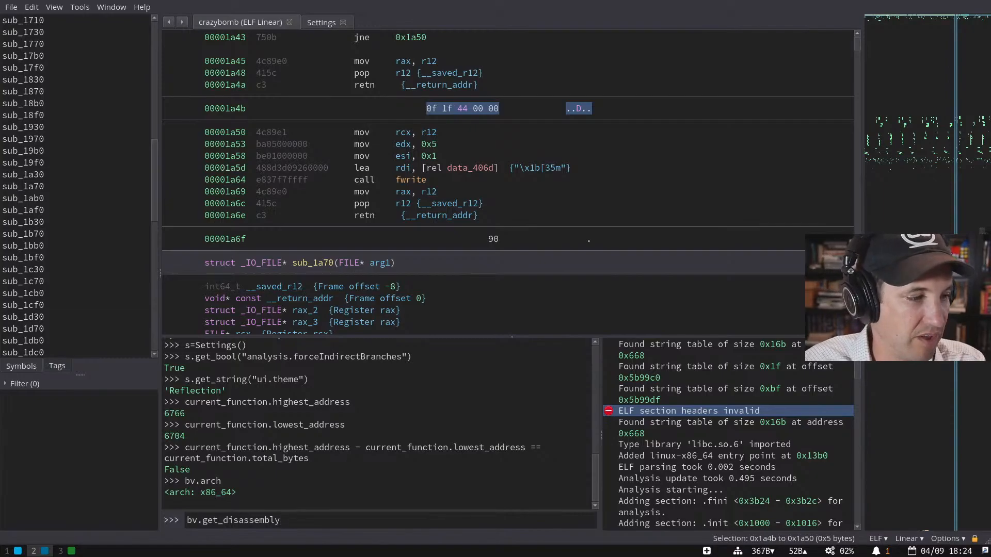
pyautogui.write('?')
pyautogui.press('Return')
pyautogui.press('Up')
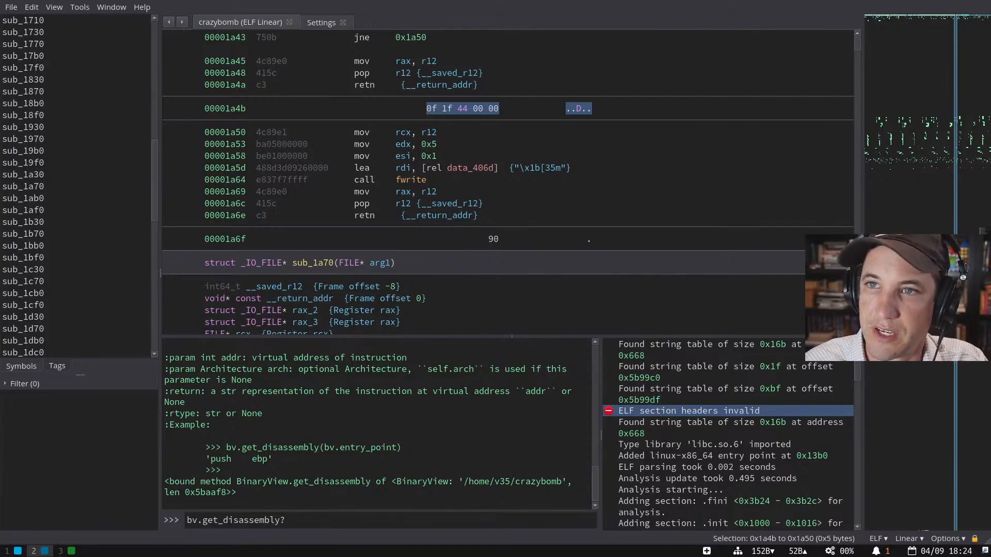
pyautogui.press('BackSpace')
pyautogui.hotkey('ctrl', 'BackSpace')
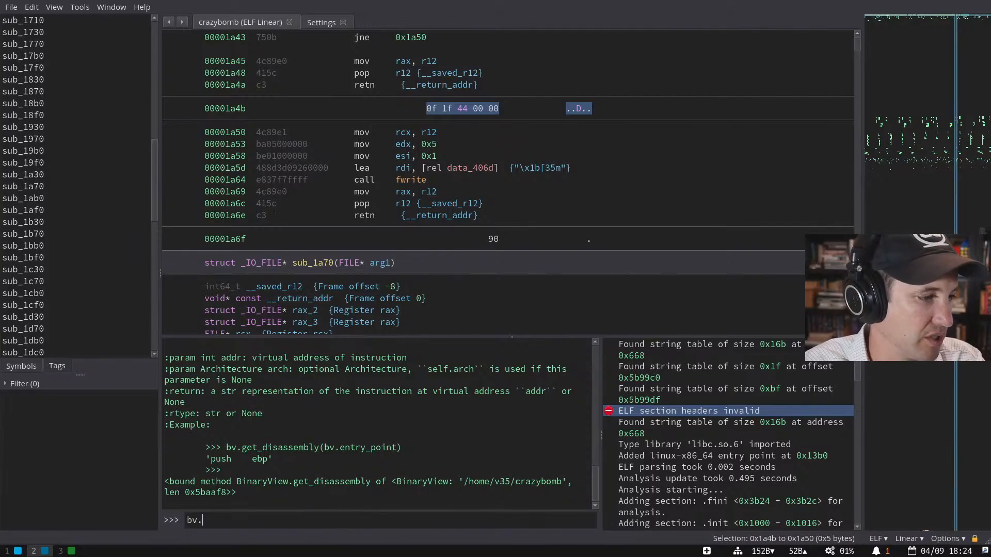
# - Run bv.arch.get_instruction_text on the pasted bytes '\x0f\x1fD\x00\x00'
pyautogui.write('arch.get_')
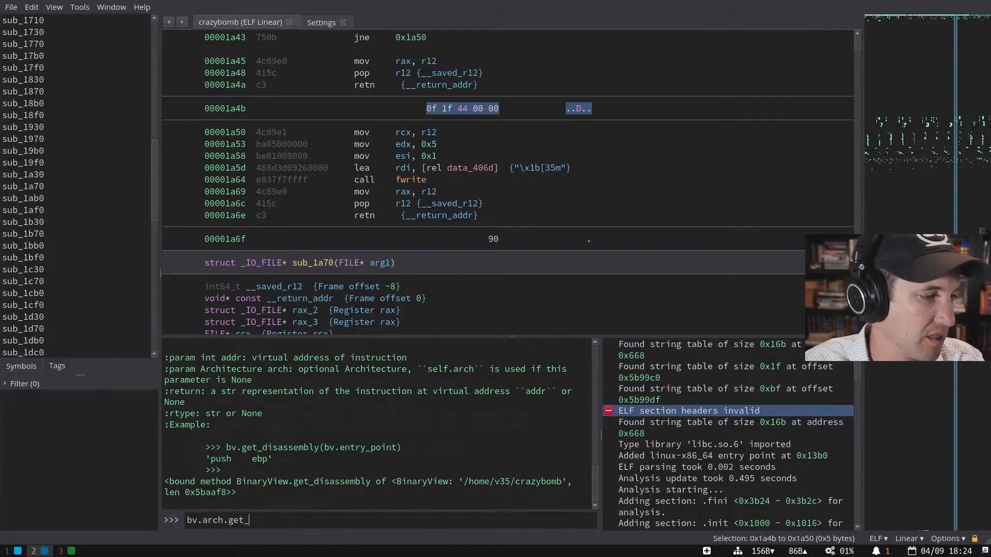
pyautogui.press('Tab')
pyautogui.write('instruction_')
pyautogui.press('Tab')
pyautogui.write("text('")
pyautogui.write('\\x0f\\x1fD\\x00\\x00')
pyautogui.write("')")
pyautogui.press('Return')
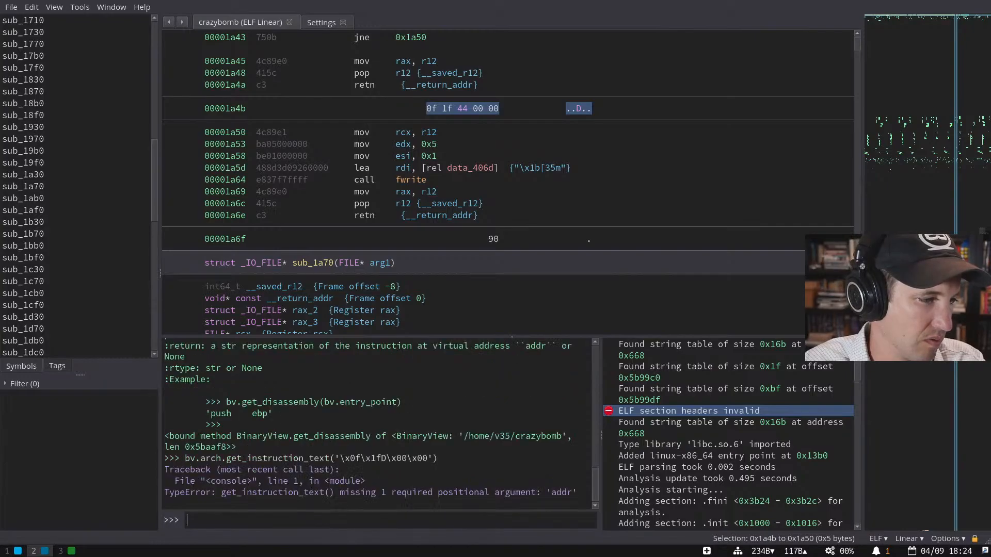
# - Rerun get_instruction_text with the address here added after the byte string
pyautogui.press('Up')
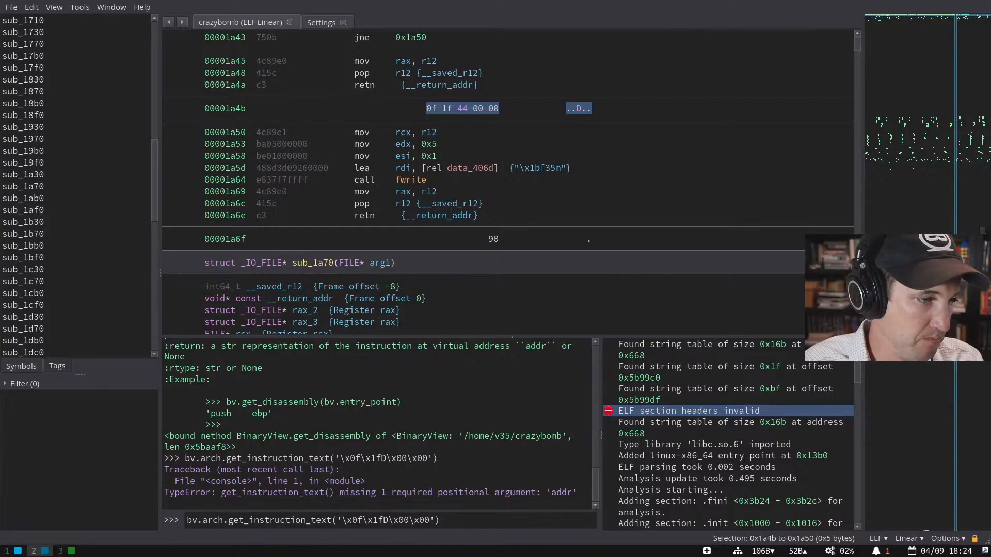
pyautogui.write('here,')
pyautogui.press('Return')
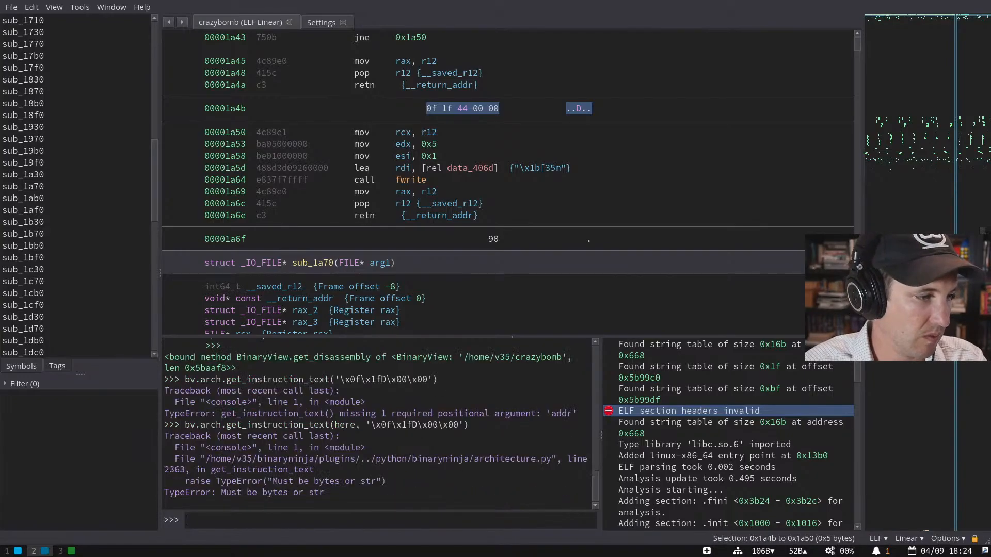
pyautogui.press('Up')
pyautogui.press('Up')
pyautogui.press('Left')
pyautogui.write(', here')
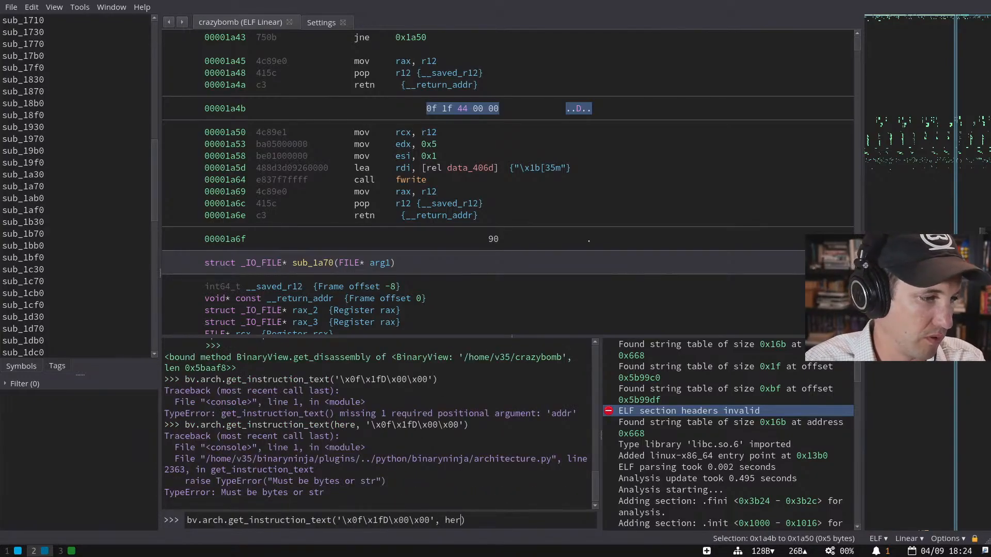
pyautogui.press('Return')
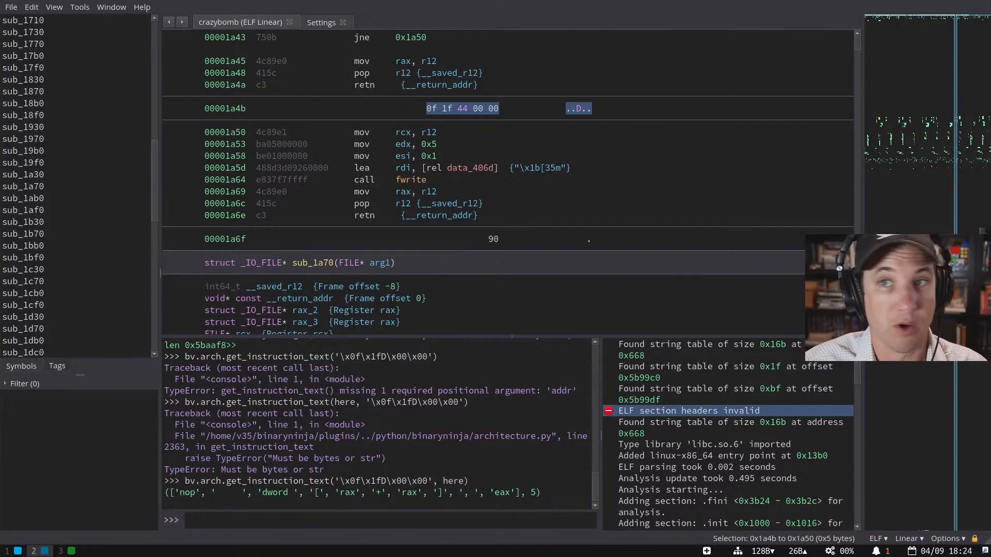
# - Place the cursor at 0x1a4b, rerun the decoding, and print hex(here) and current_address
pyautogui.moveTo(428, 109); pyautogui.dragTo(497, 110)
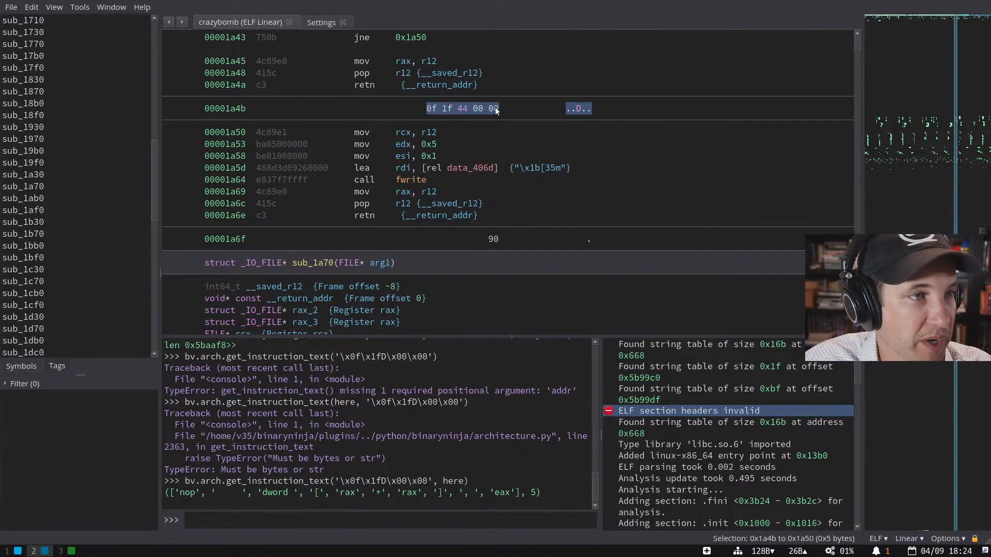
pyautogui.click(432, 110)
pyautogui.click(399, 520)
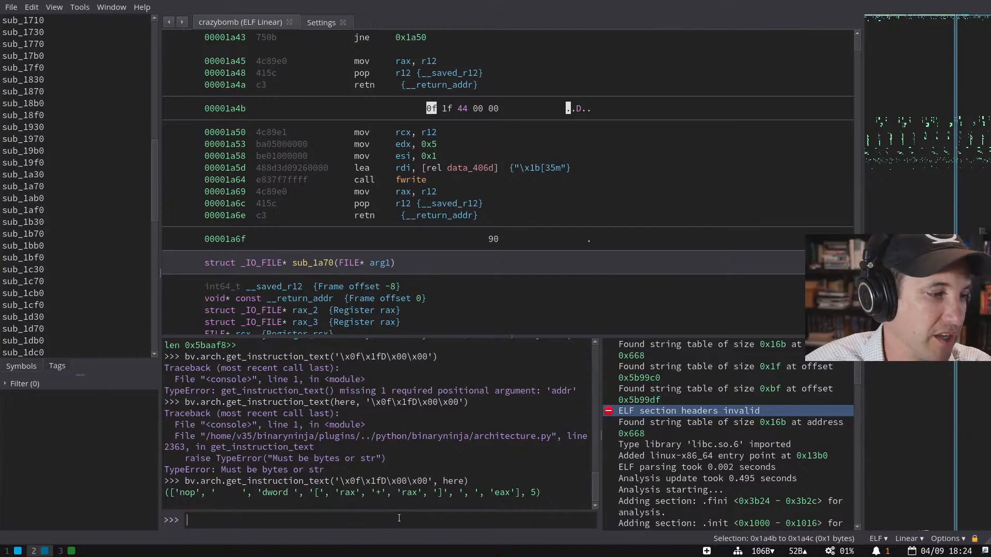
pyautogui.press('Up')
pyautogui.press('Return')
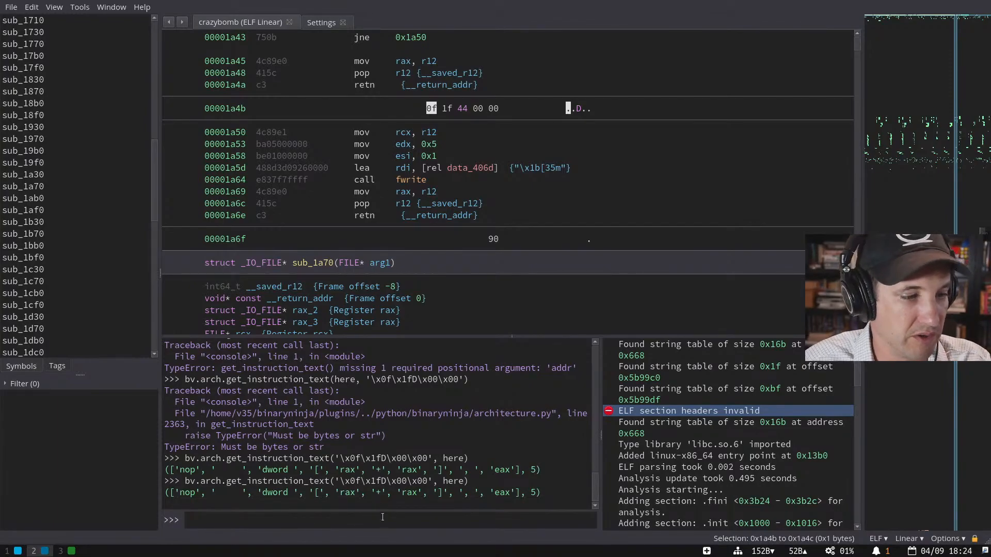
pyautogui.write('hex(here)')
pyautogui.press('Return')
pyautogui.write('current_address')
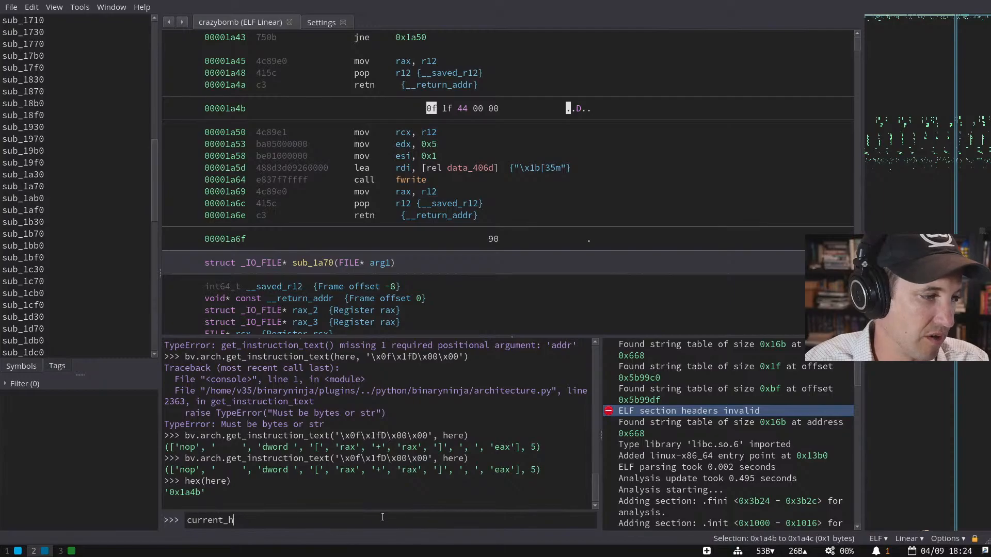
pyautogui.press('Return')
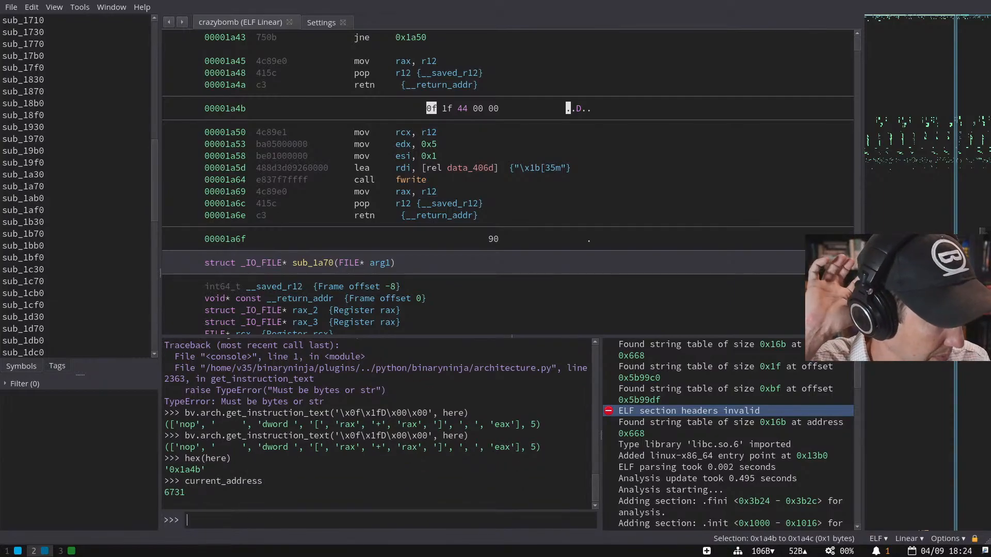
# - Select the get_instruction_text command and its 5-byte nop decoding result
pyautogui.press('Up')
pyautogui.press('Up')
pyautogui.press('Up')
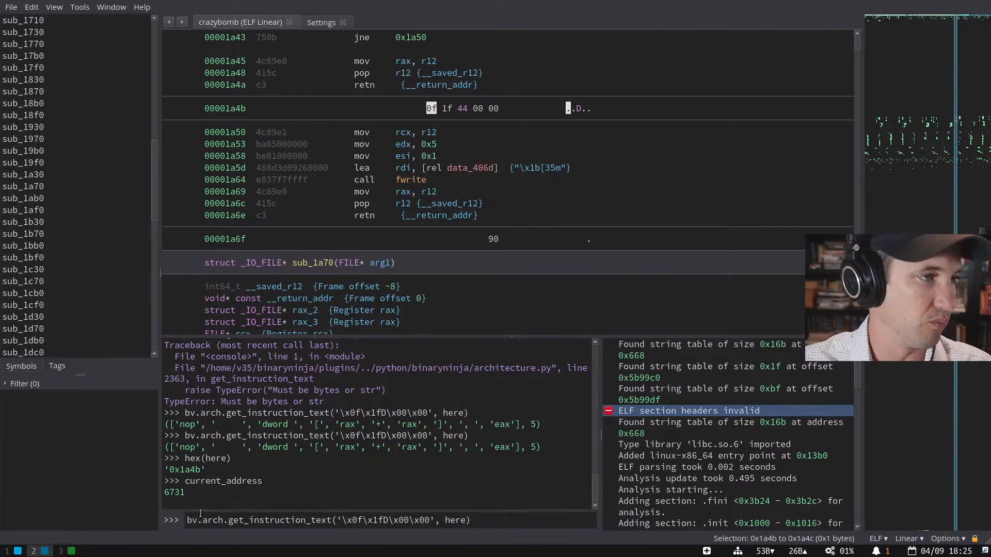
pyautogui.doubleClick(210, 522)
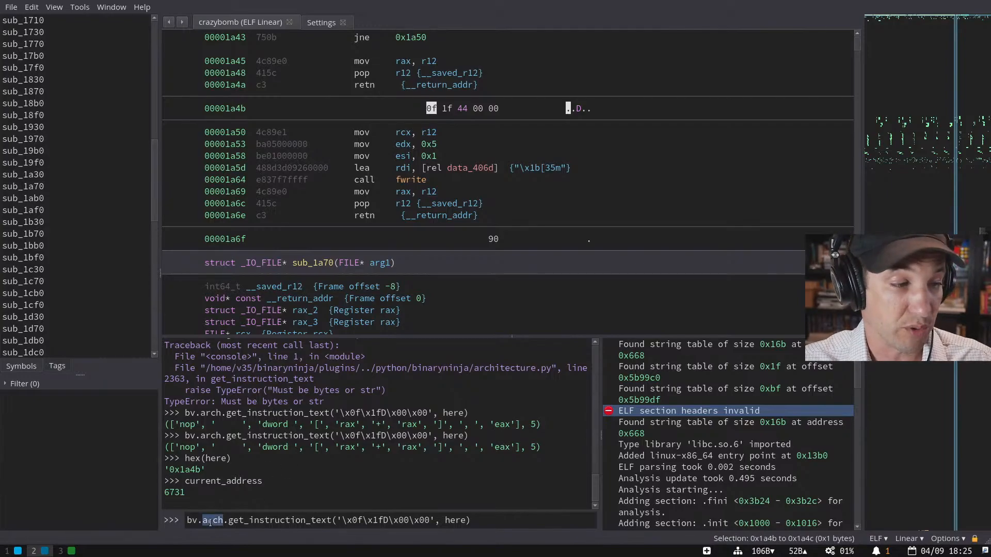
pyautogui.moveTo(227, 521); pyautogui.dragTo(430, 521)
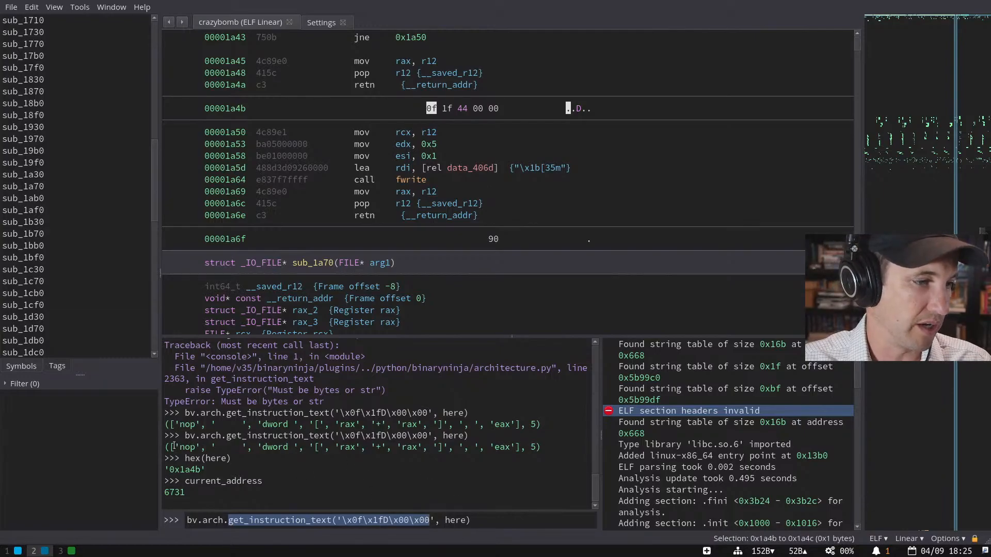
pyautogui.moveTo(541, 447); pyautogui.dragTo(162, 442)
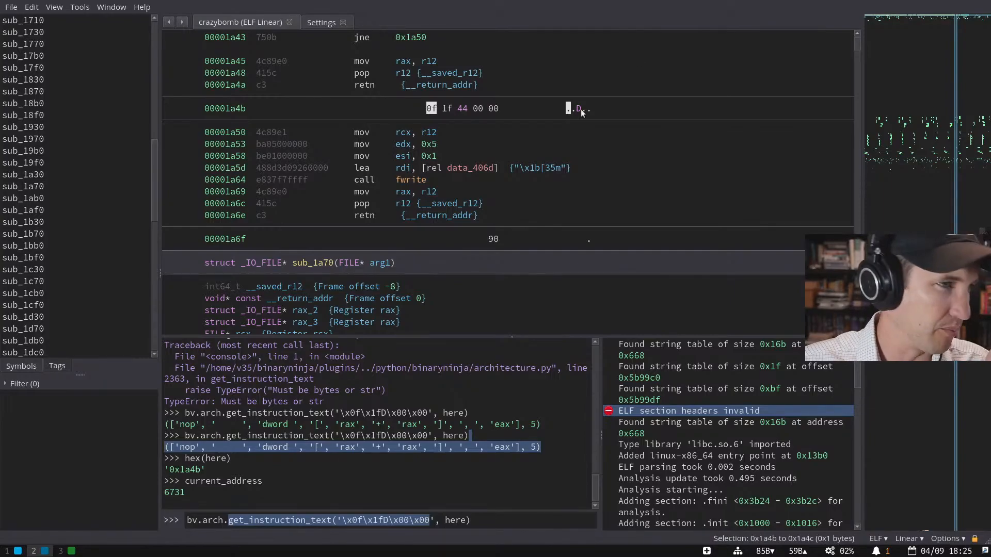
pyautogui.moveTo(425, 107); pyautogui.dragTo(497, 108)
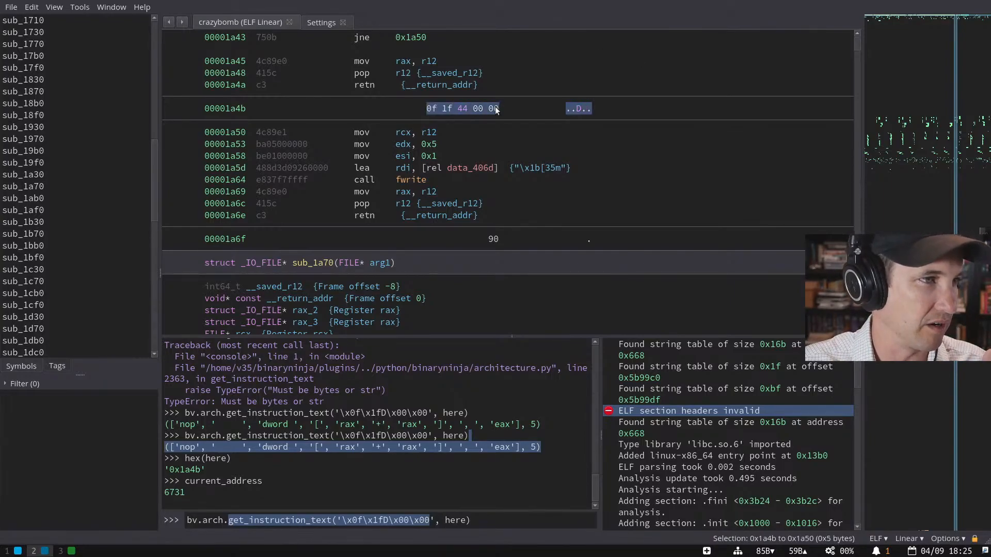
# - Inspect sub_1a30's retn instructions at 0x1a4a and 0x1a6e and the rax_3 references
pyautogui.scroll(2, 454, 183)
pyautogui.scroll(3, 455, 183)
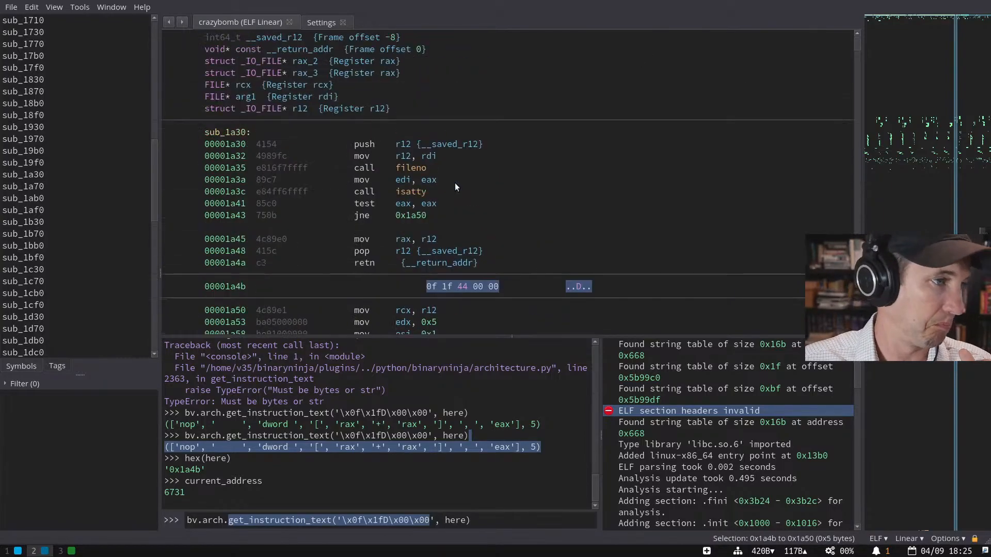
pyautogui.scroll(-3, 454, 188)
pyautogui.click(440, 287)
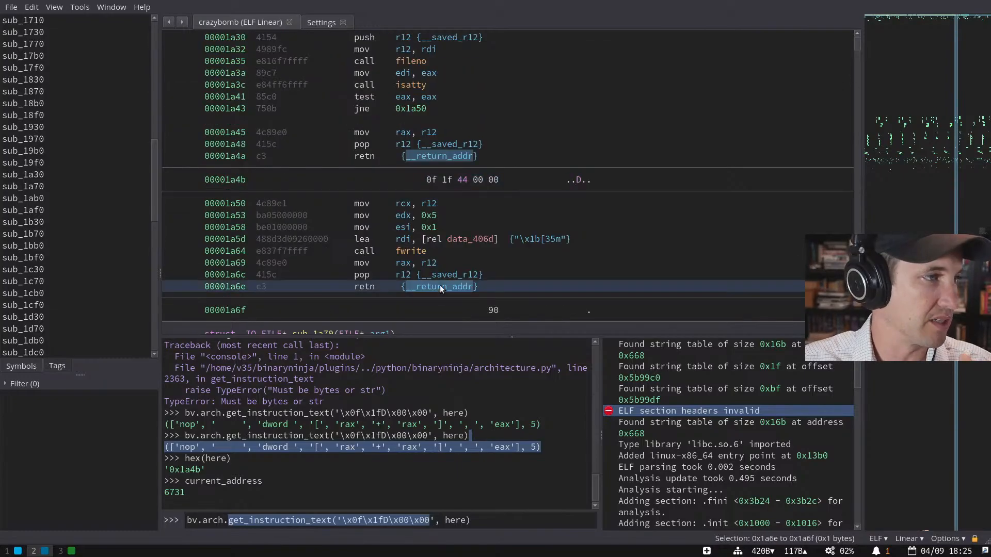
pyautogui.click(423, 155)
pyautogui.scroll(3, 423, 154)
pyautogui.scroll(-2, 423, 154)
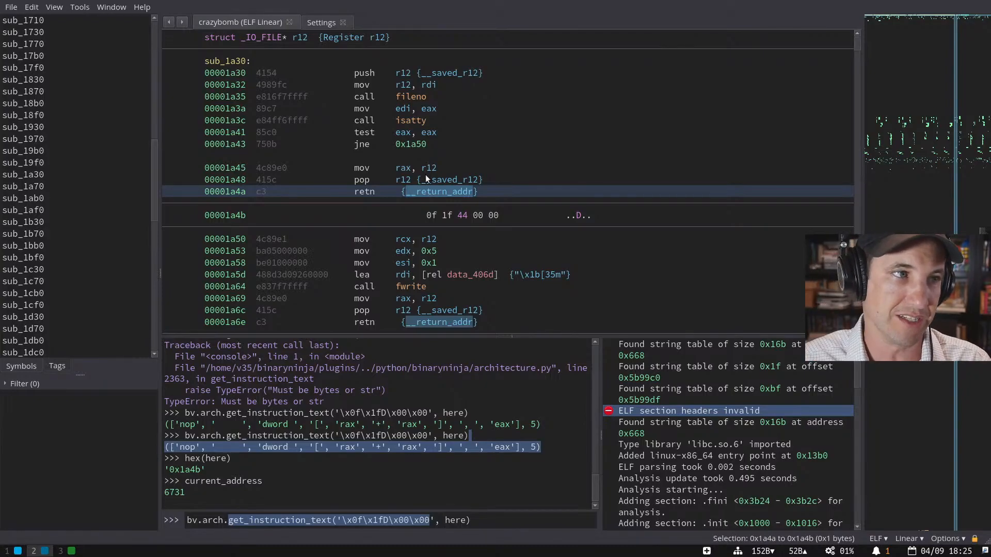
pyautogui.click(496, 191)
pyautogui.click(488, 318)
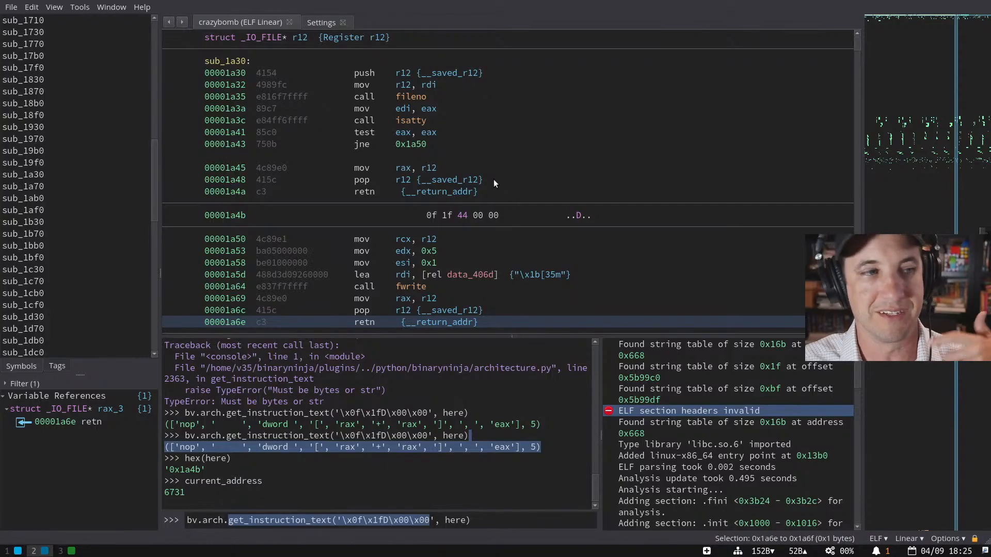
pyautogui.scroll(-4, 493, 178)
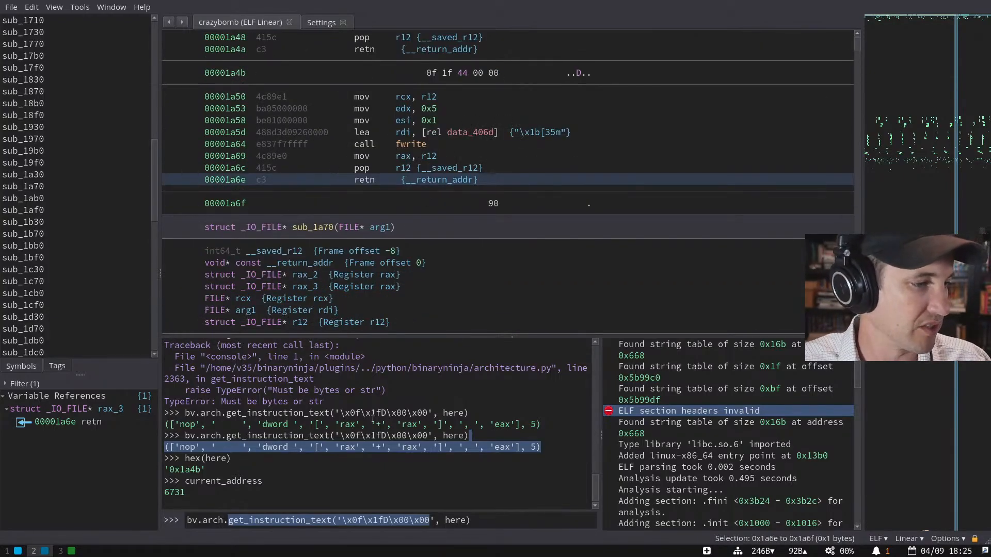
# - Rerun the highest-minus-lowest versus total_bytes comparison in the console
pyautogui.click(489, 514)
pyautogui.press('Up')
pyautogui.press('Up')
pyautogui.press('Up')
pyautogui.press('Up')
pyautogui.press('Up')
pyautogui.press('Up')
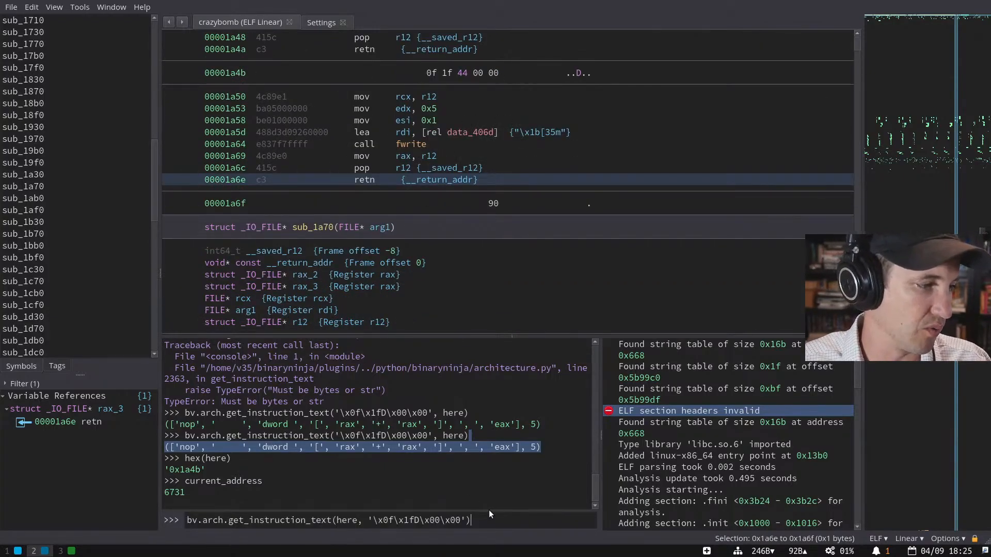
pyautogui.press('Return')
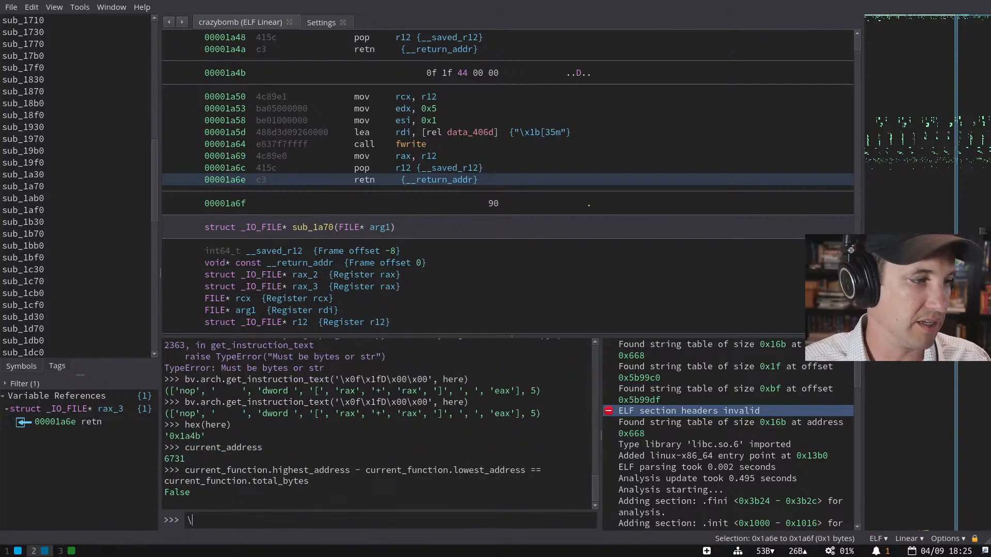
pyautogui.scroll(-5, 434, 203)
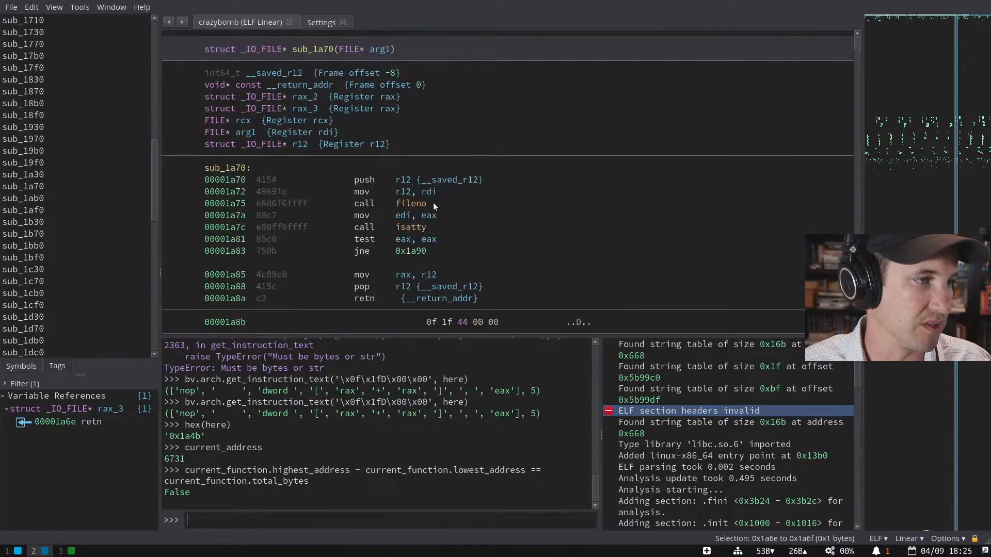
# - Scroll through the colour-printing helpers from sub_1a70 down to sub_1cb0
pyautogui.click(436, 215)
pyautogui.scroll(-10, 439, 276)
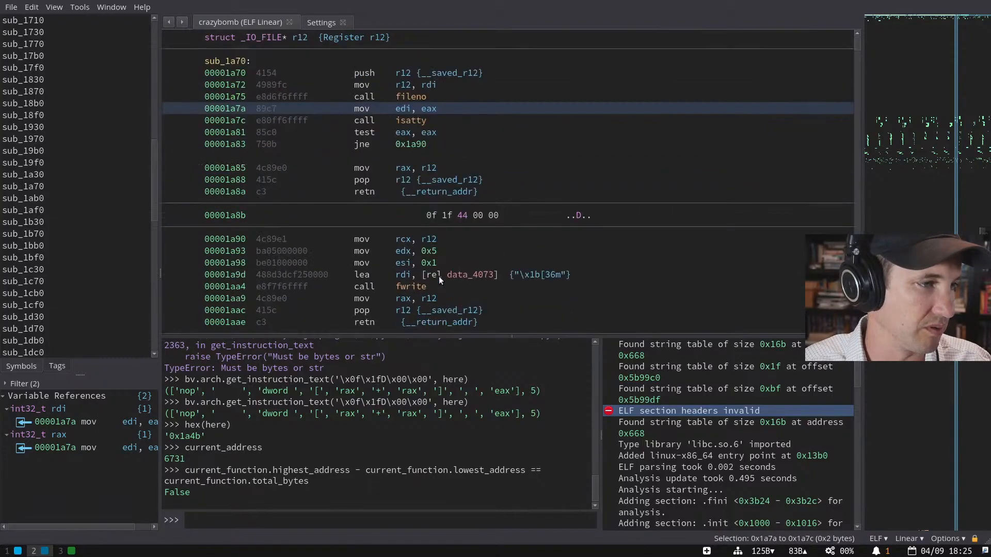
pyautogui.scroll(-12, 419, 204)
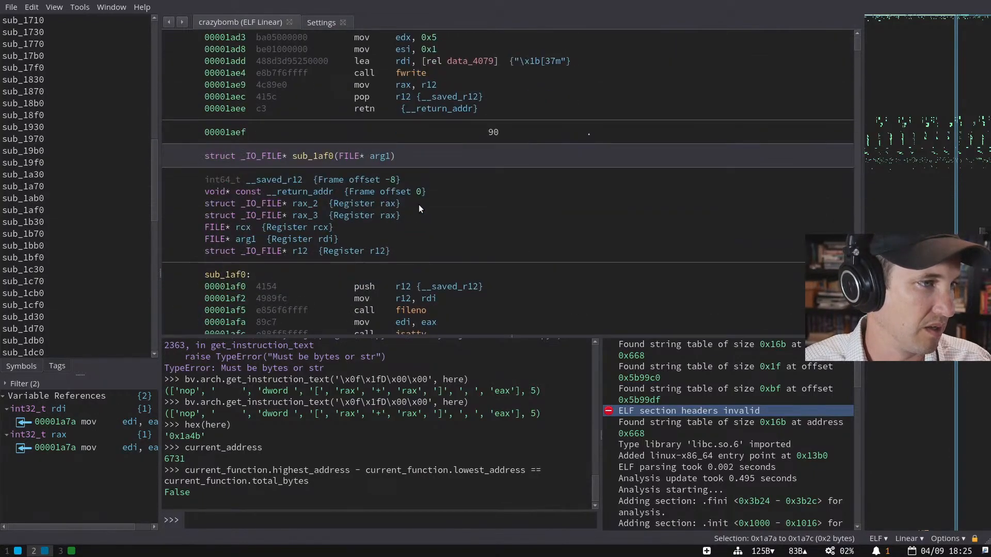
pyautogui.scroll(-15, 420, 206)
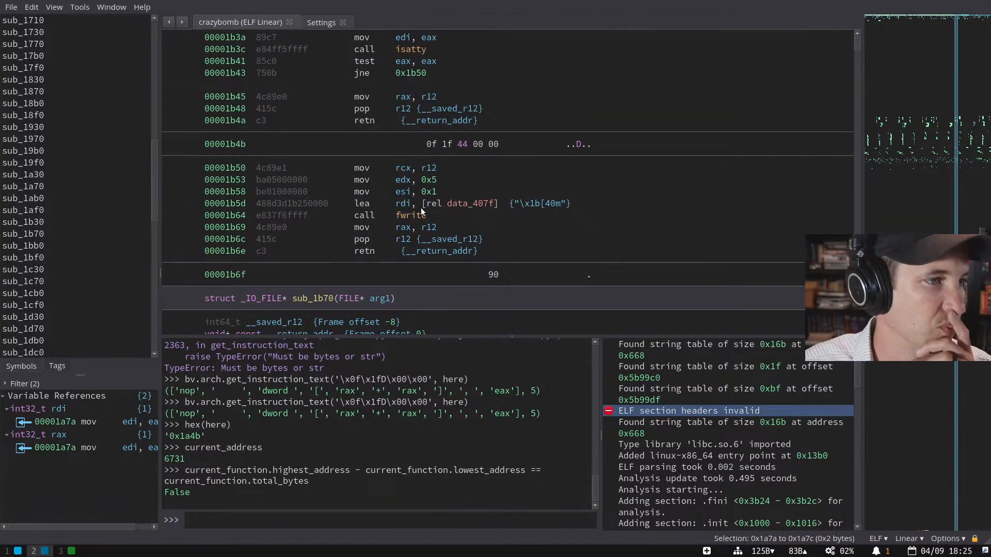
pyautogui.scroll(-15, 421, 211)
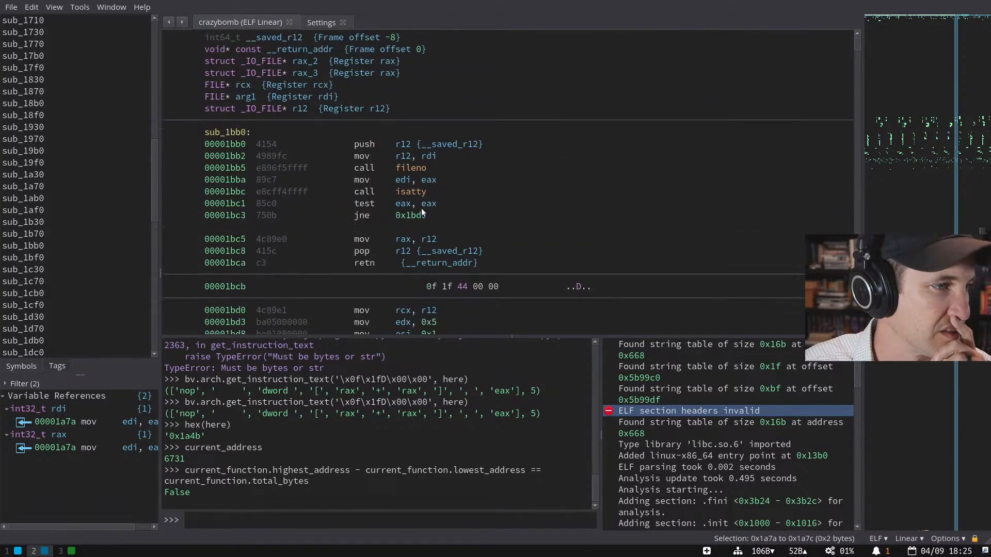
pyautogui.scroll(-13, 421, 216)
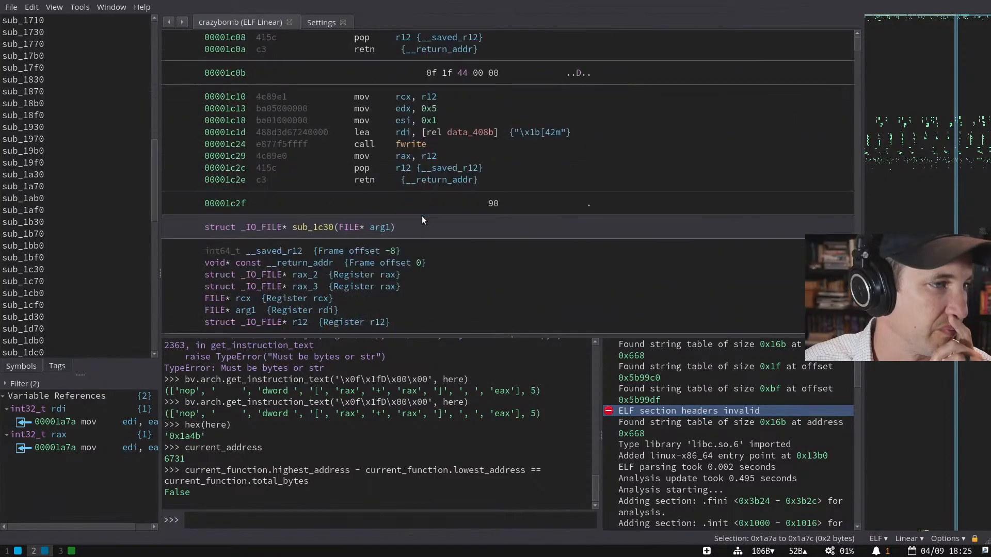
pyautogui.scroll(-8, 422, 218)
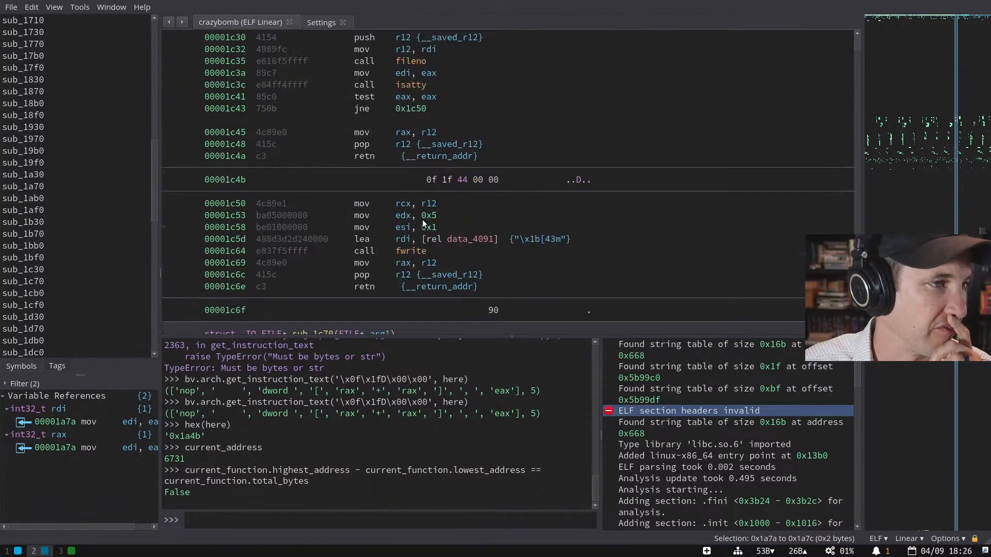
pyautogui.click(420, 219)
pyautogui.scroll(1, 420, 219)
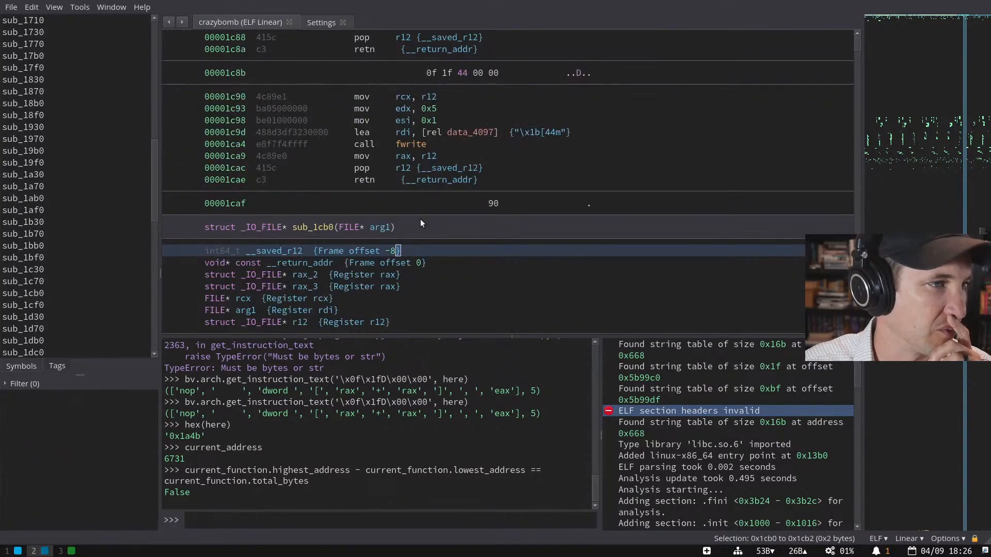
pyautogui.scroll(-7, 35, 211)
# - Go to sub_3a20 and follow its jump back to 0x3a49
pyautogui.click(22, 210)
pyautogui.scroll(-2, 317, 249)
pyautogui.scroll(-9, 317, 247)
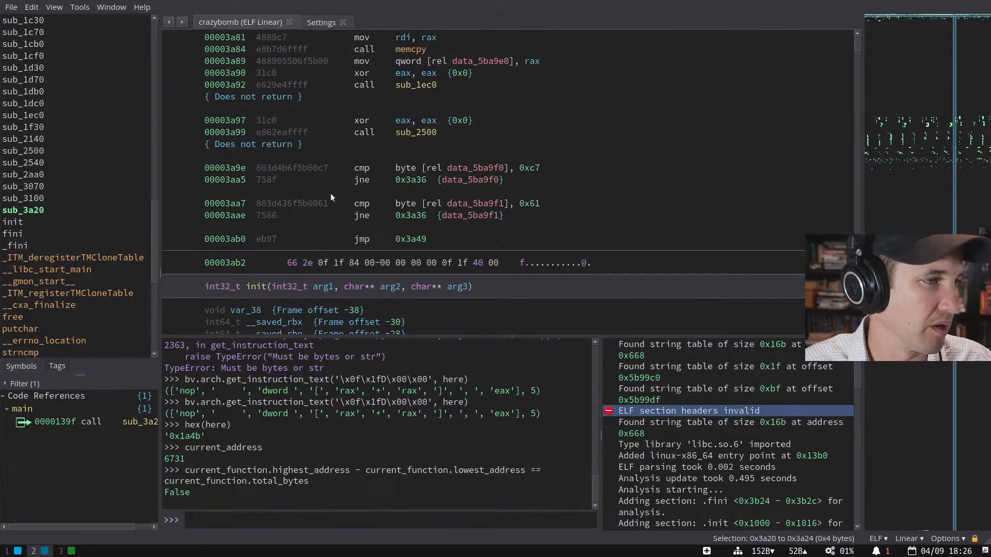
pyautogui.click(413, 240)
pyautogui.doubleClick(413, 241)
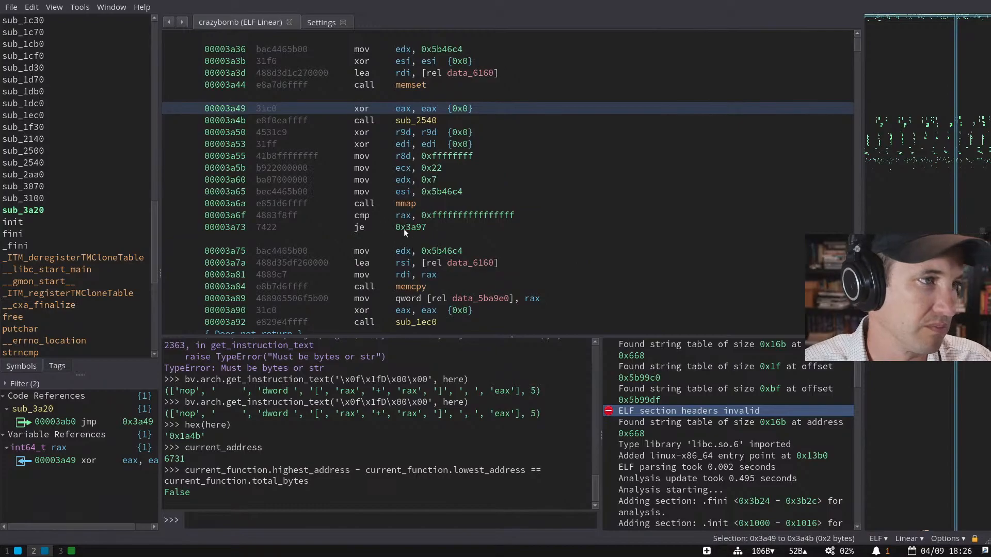
pyautogui.scroll(6, 383, 210)
pyautogui.scroll(1, 76, 115)
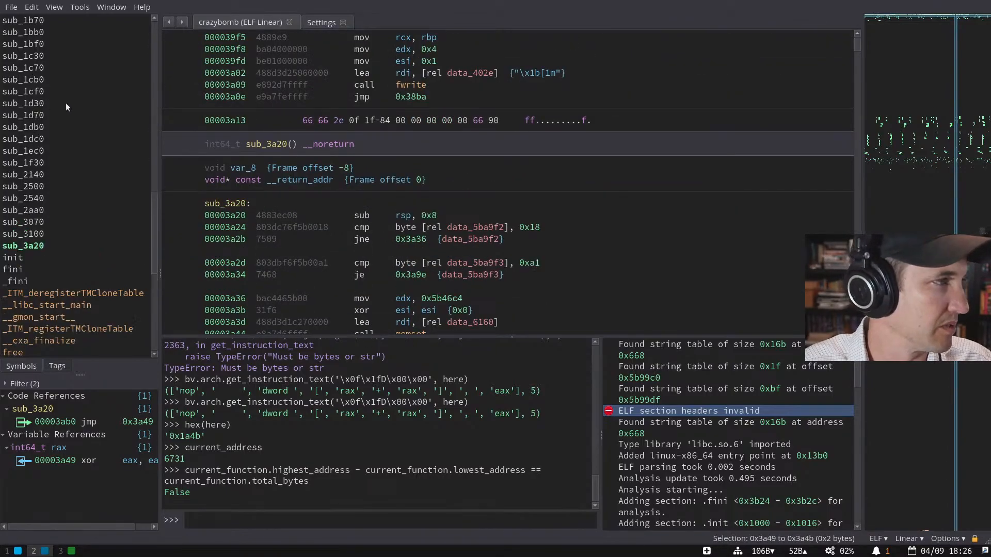
# - Go to sub_1d30, then to sub_2aa0
pyautogui.click(66, 103)
pyautogui.scroll(-2, 292, 183)
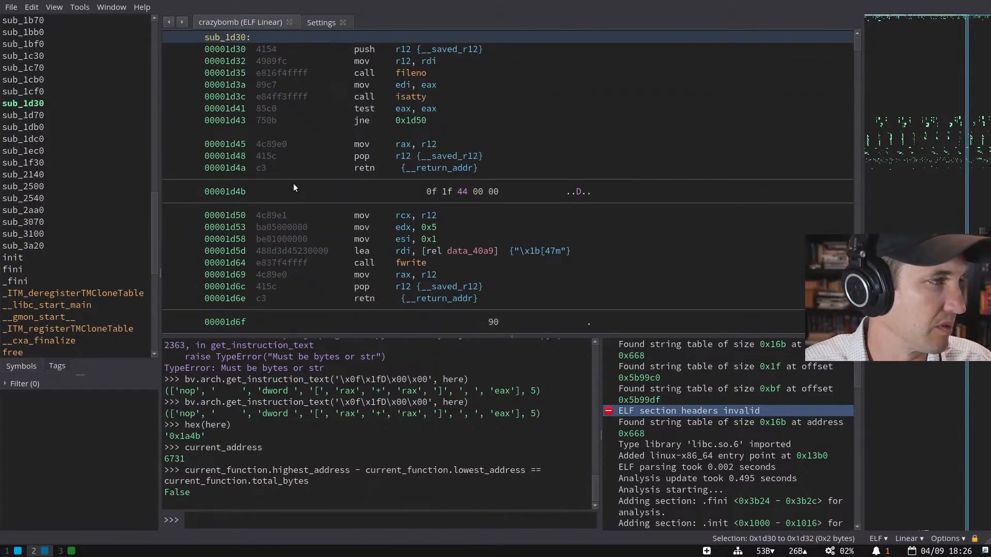
pyautogui.scroll(2, 293, 183)
pyautogui.click(57, 205)
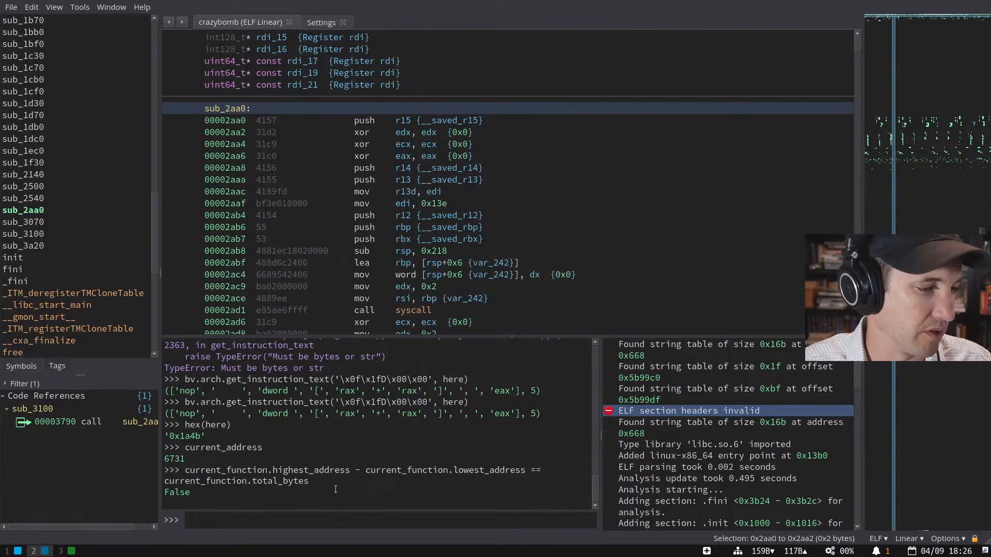
# - Define contig(fn) in the Python console, returning the pasted comparison with fn in place of current_function
pyautogui.click(344, 517)
pyautogui.press('Up')
pyautogui.press('Down')
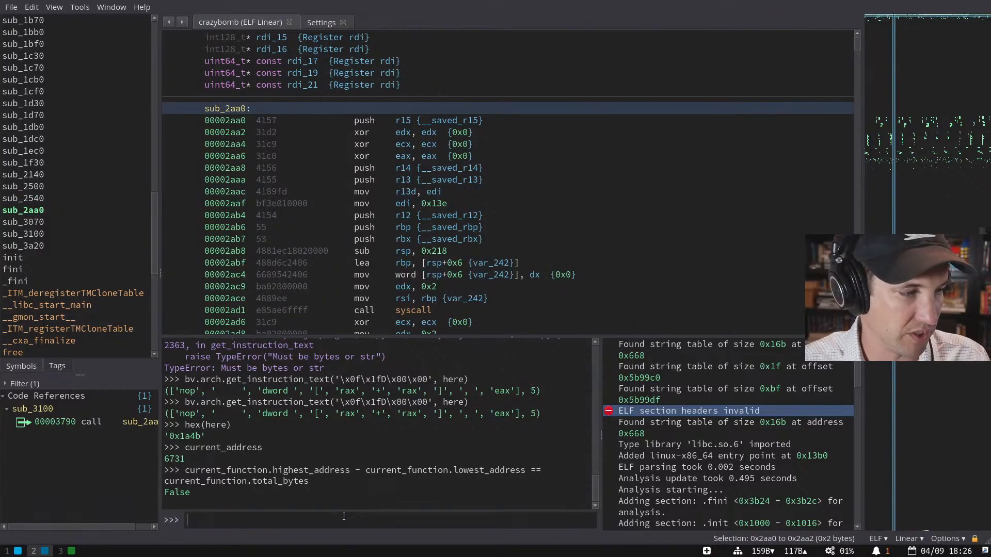
pyautogui.write('def contig(fn):')
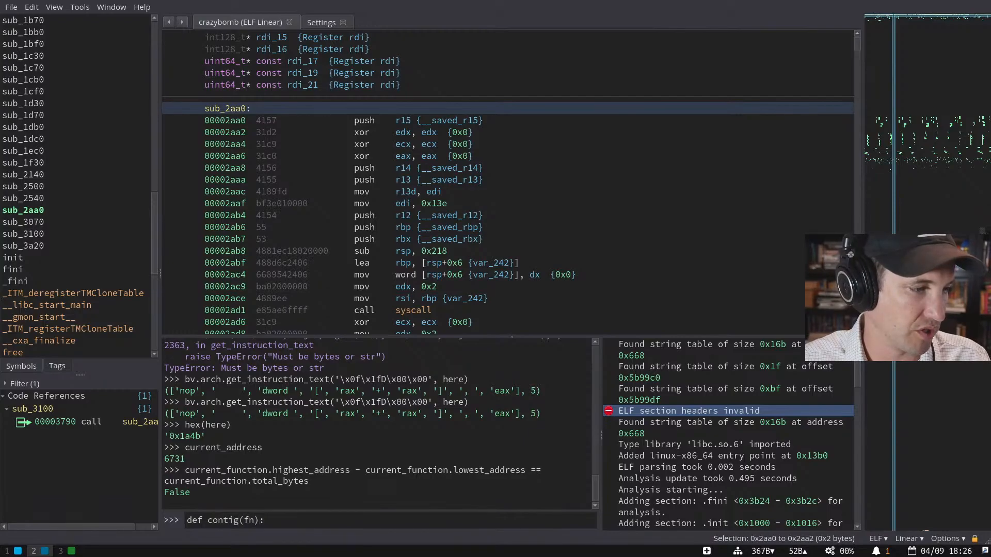
pyautogui.press('Return')
pyautogui.write('current_function.highest_address - current_function.lowest_address == current_function.total_bytes')
pyautogui.write('return')
pyautogui.hotkey('ctrl', 'shift', 'Right')
pyautogui.write('fn')
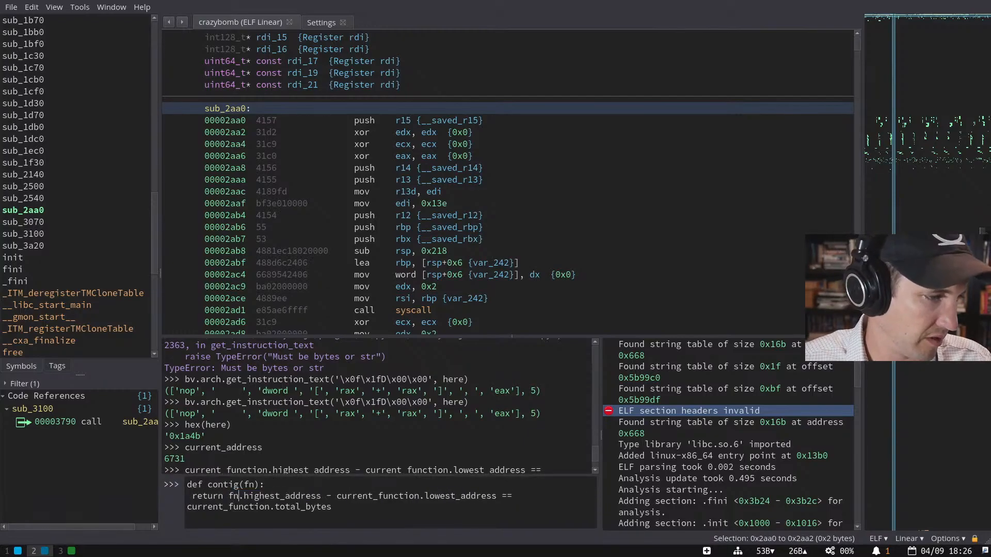
pyautogui.hotkey('ctrl', 'shift', 'Right')
pyautogui.write('fn')
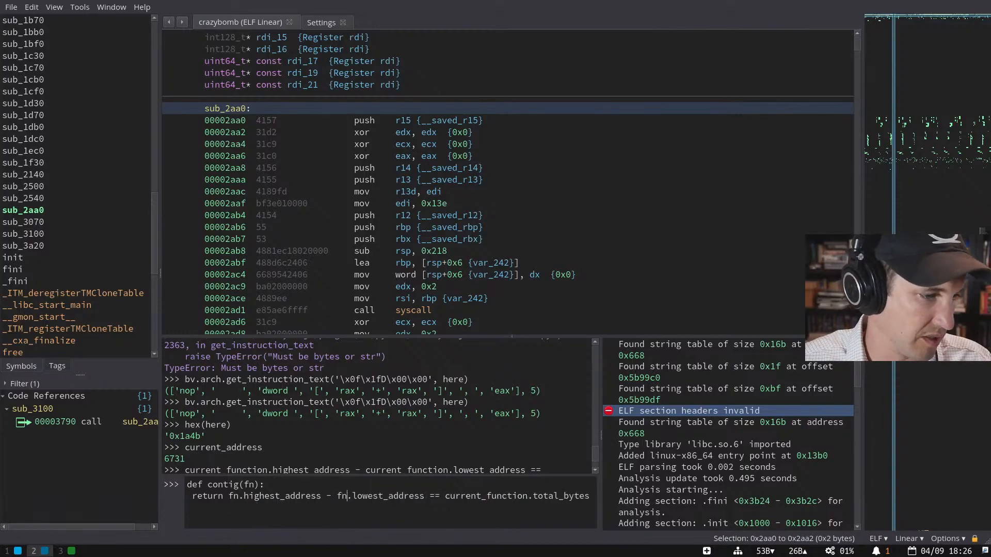
pyautogui.hotkey('ctrl', 'shift', 'Left')
pyautogui.write('fn')
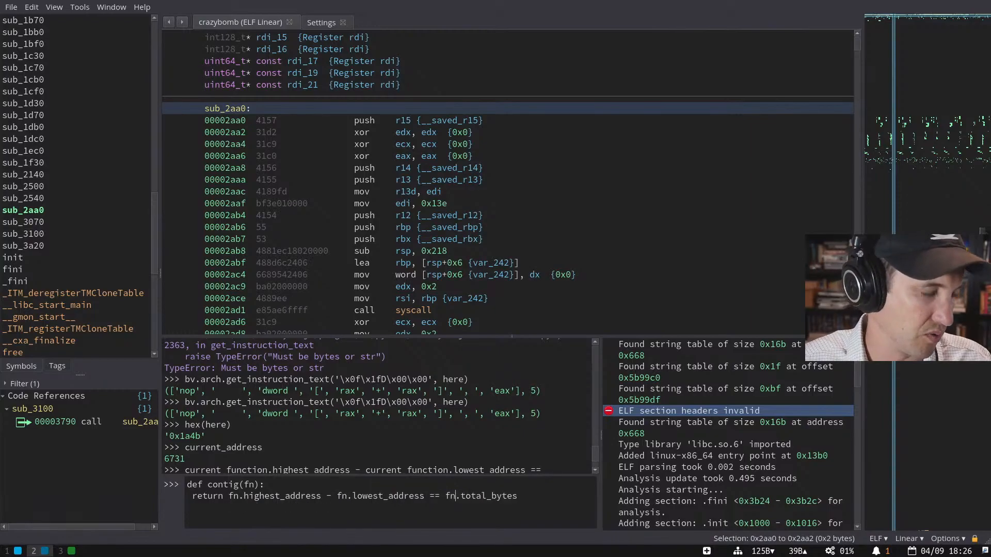
pyautogui.press('Return')
# - Loop over bv.functions printing each f where contig(f) is true, then open a new tab
pyautogui.write('for f')
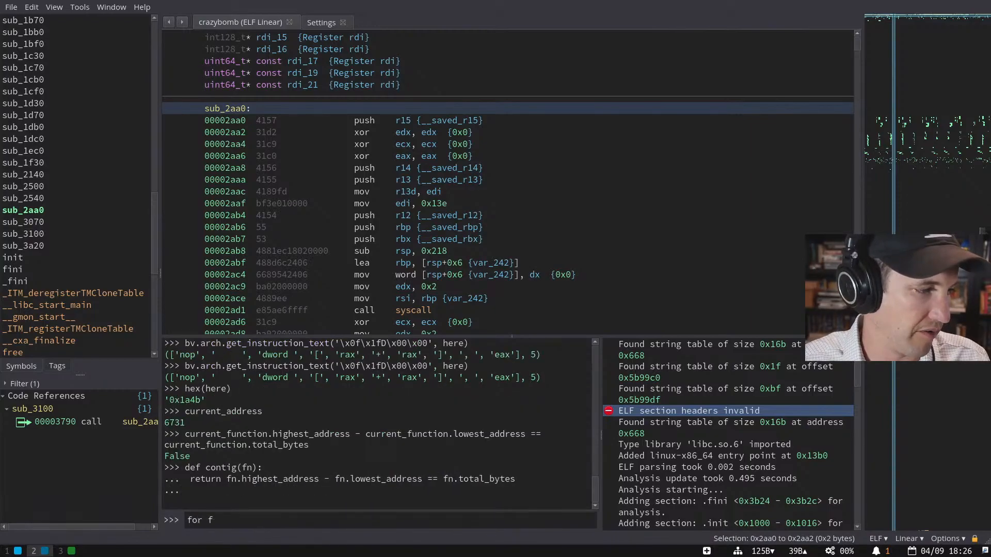
pyautogui.write(' in bv.functions:')
pyautogui.press('Return')
pyautogui.write('if ')
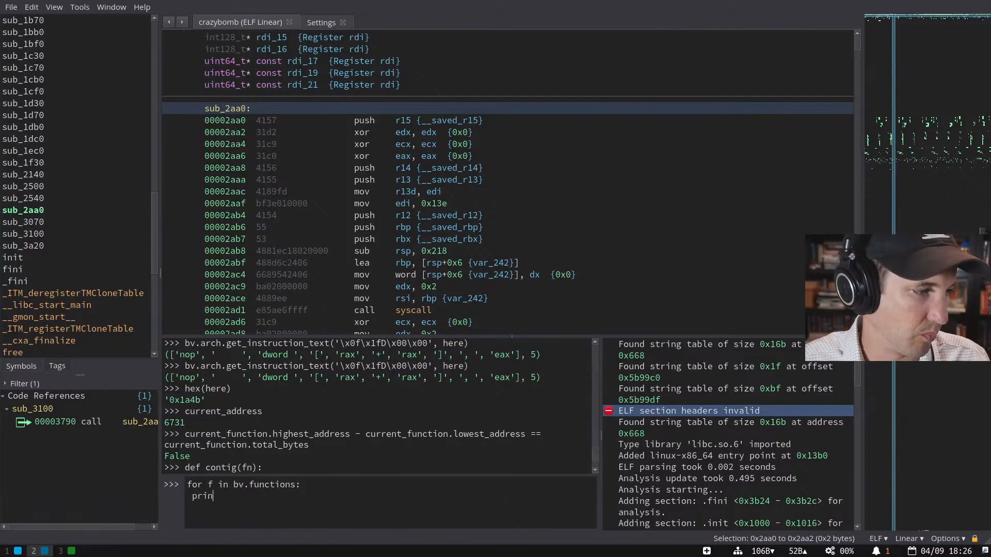
pyautogui.write('contig(f):')
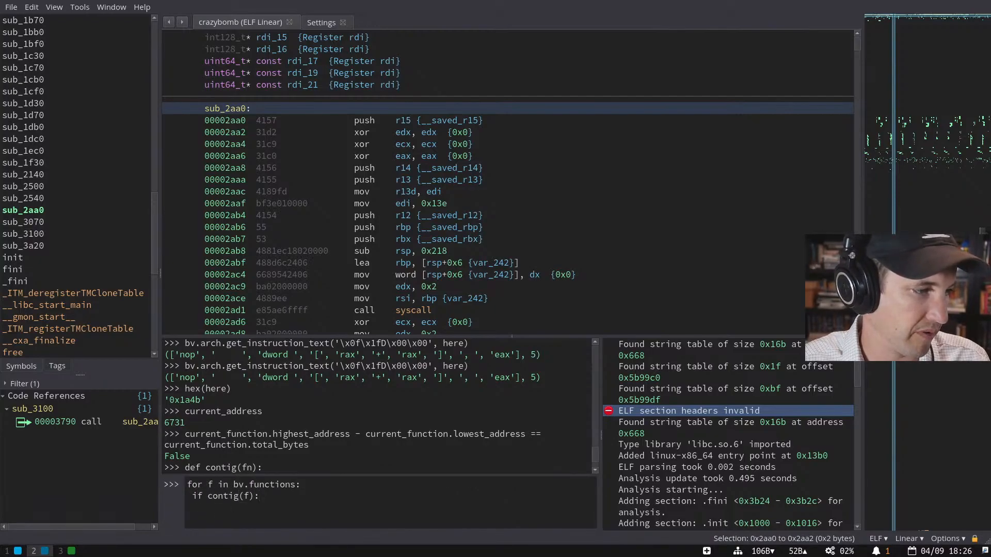
pyautogui.press('Return')
pyautogui.write('print(f)')
pyautogui.press('Return')
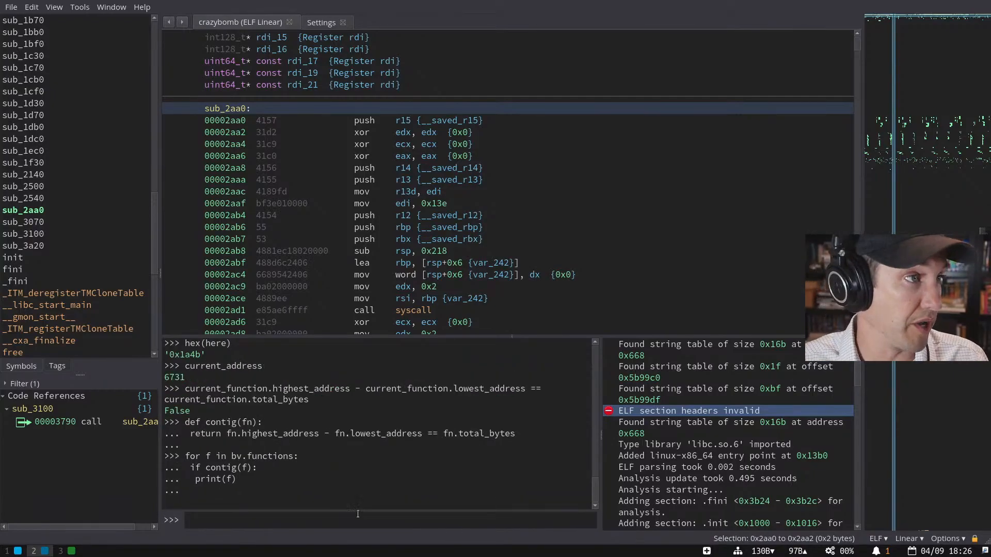
pyautogui.hotkey('ctrl', 't')
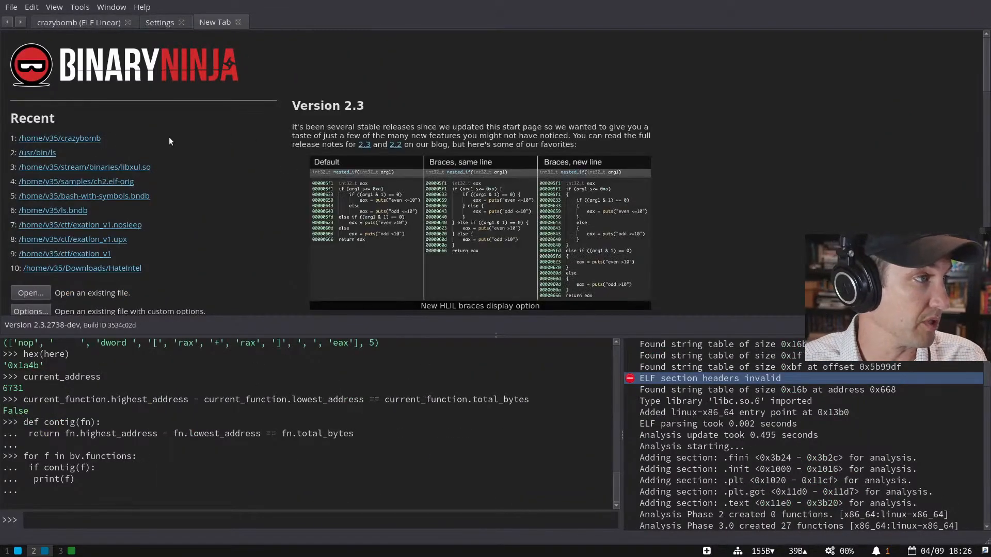
# - Open /usr/bin/ls and rerun the contig loop to list its contiguous functions
pyautogui.click(45, 159)
pyautogui.click(277, 524)
pyautogui.press('Up')
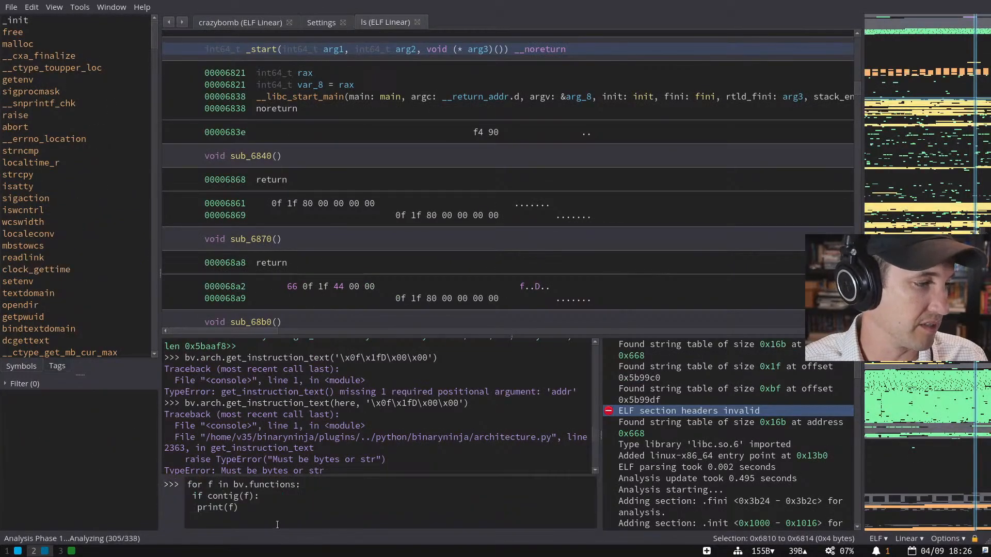
pyautogui.press('Return')
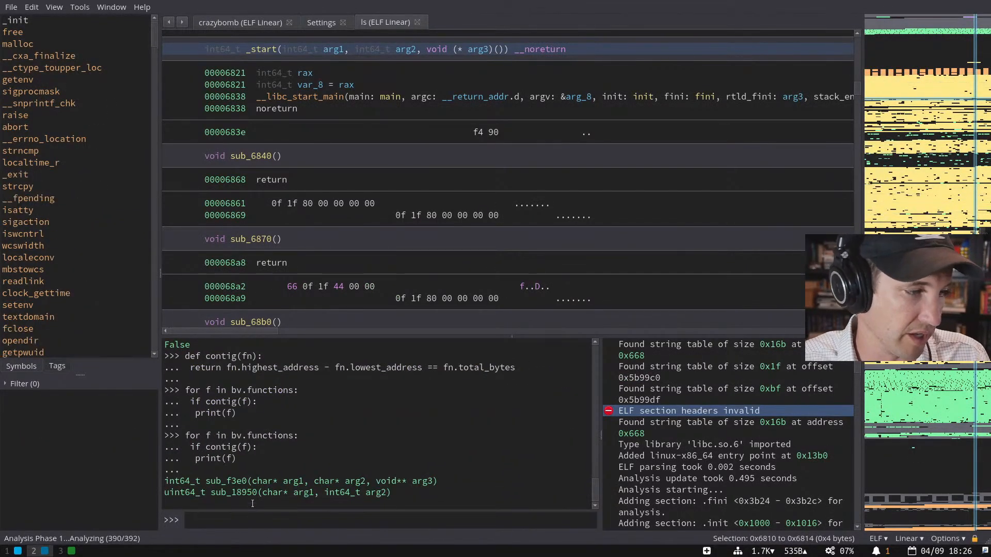
# - Jump to sub_f3e0 and read through it in plain disassembly view
pyautogui.doubleClick(226, 481)
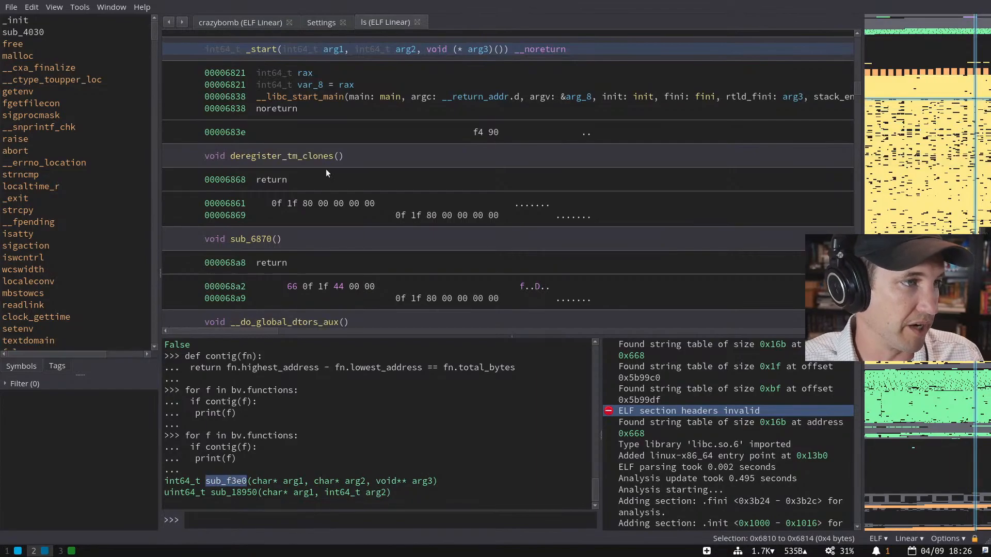
pyautogui.press('g')
pyautogui.press('Return')
pyautogui.press('space')
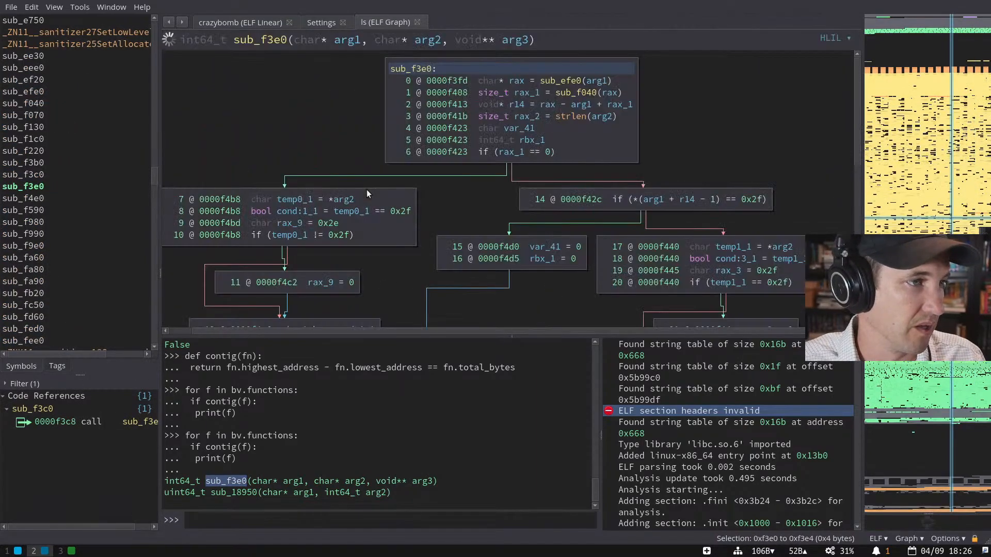
pyautogui.press('space')
pyautogui.press('i')
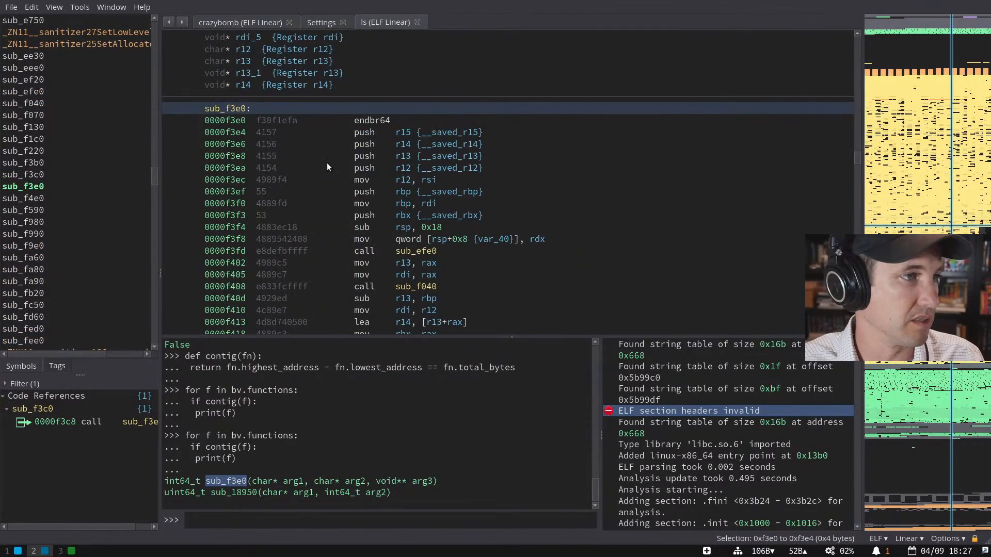
pyautogui.scroll(-2, 355, 156)
pyautogui.scroll(1, 369, 111)
pyautogui.click(364, 84)
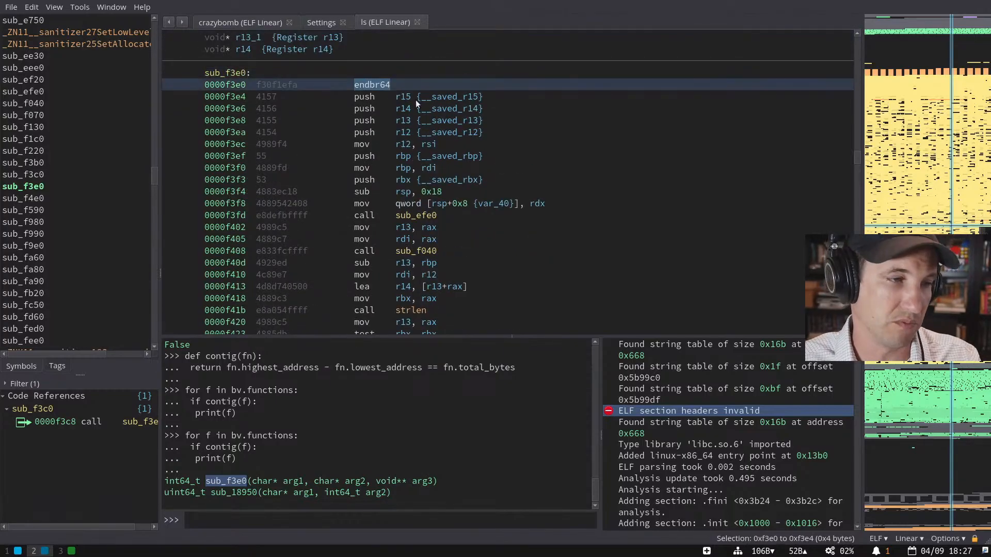
pyautogui.scroll(-5, 416, 100)
pyautogui.scroll(-12, 334, 139)
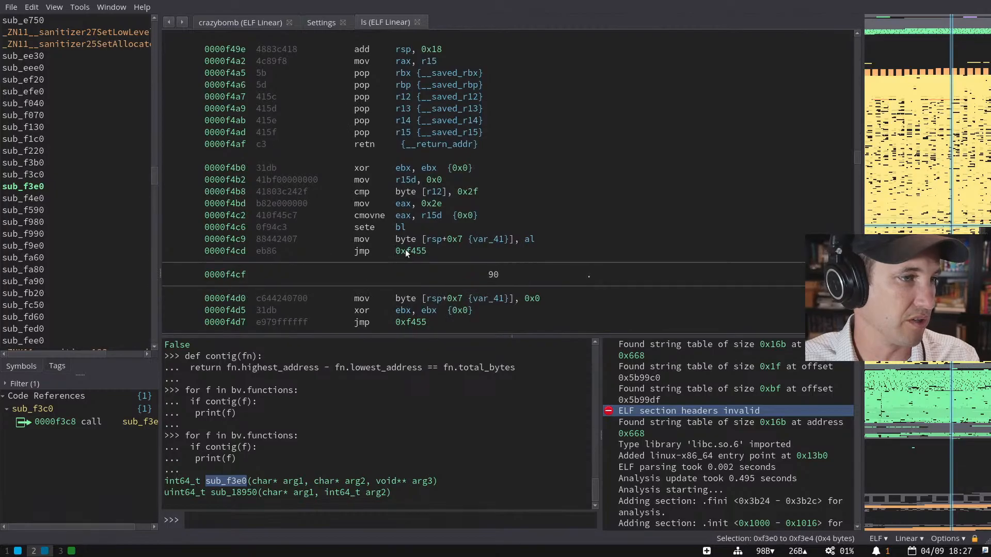
pyautogui.scroll(-4, 407, 251)
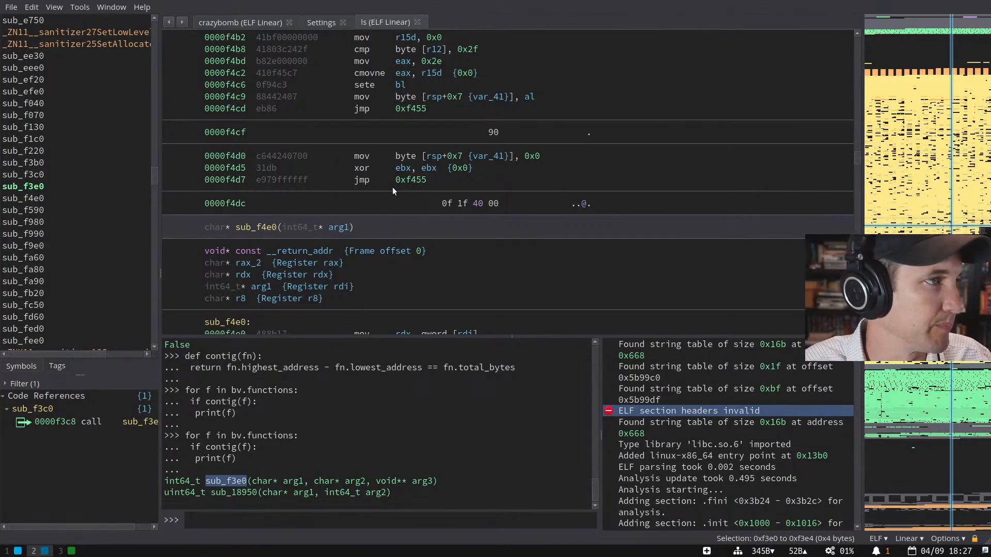
# - On crazybomb, append '- 1' to contig's address-span comparison and rerun the function loop
pyautogui.click(256, 23)
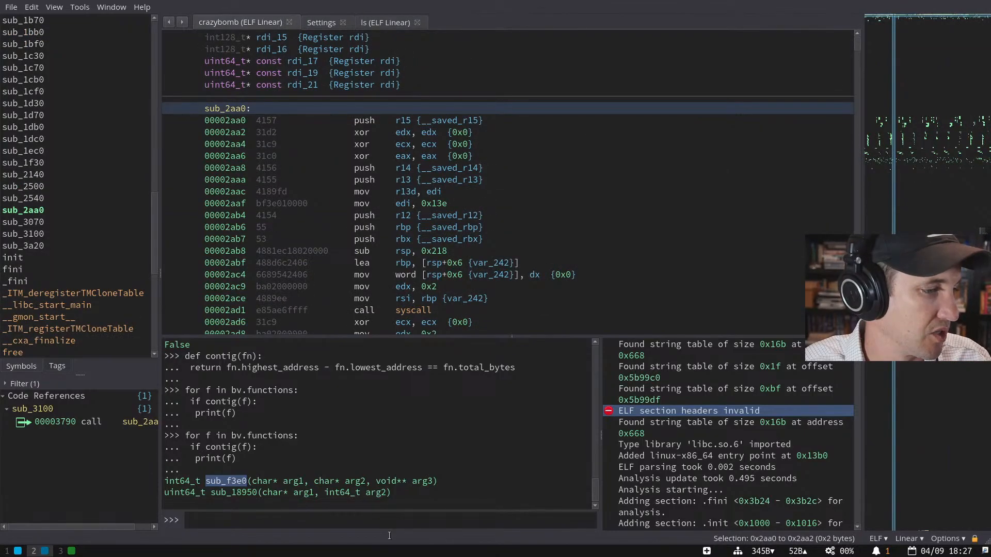
pyautogui.press('Up')
pyautogui.press('Up')
pyautogui.press('Up')
pyautogui.write('- 1')
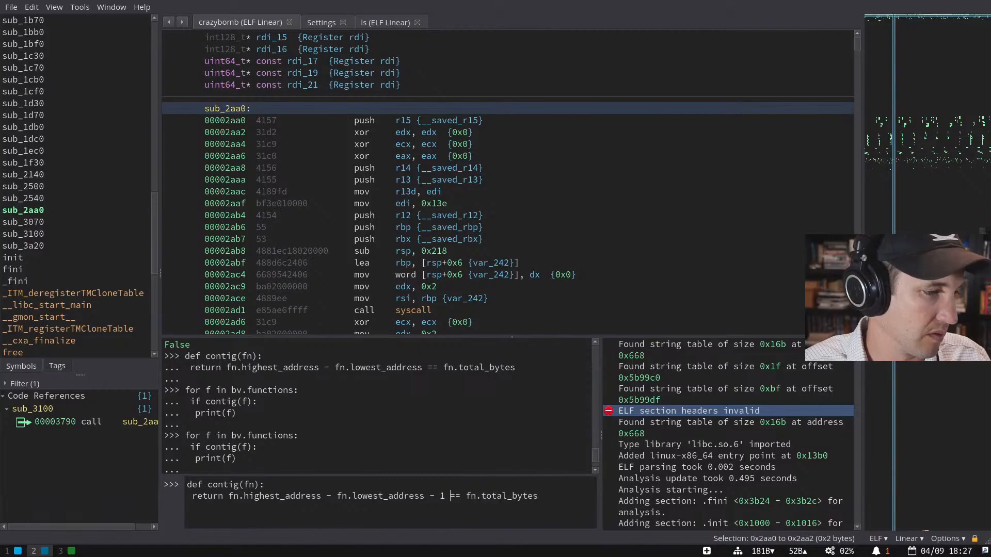
pyautogui.press('Return')
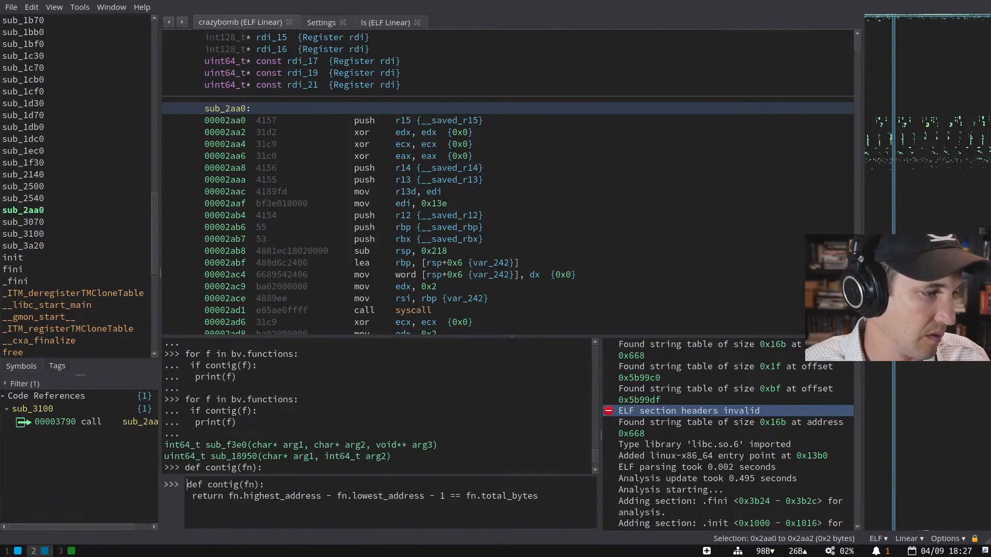
pyautogui.press('Up')
pyautogui.press('Return')
# - Open sub_3070 from the loop output and inspect its code
pyautogui.doubleClick(226, 493)
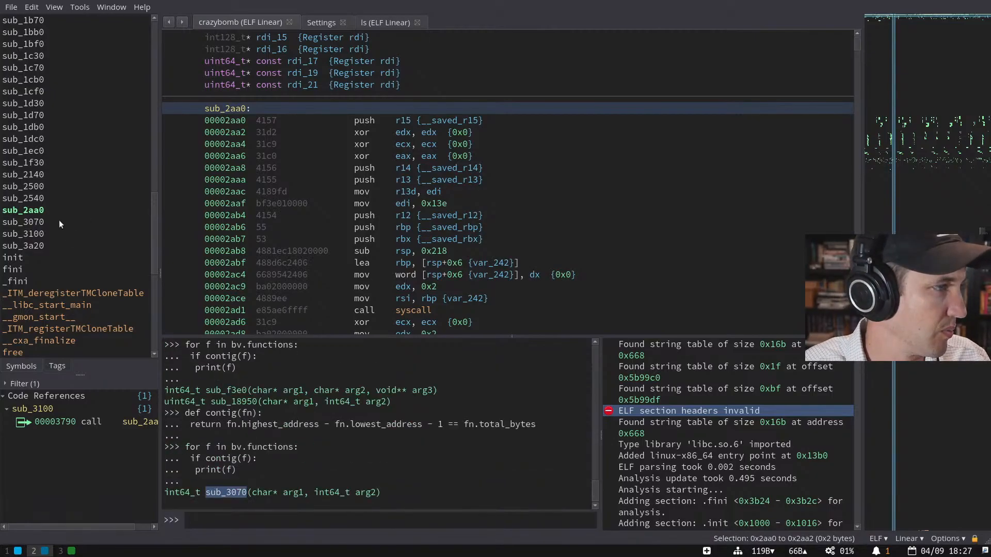
pyautogui.click(59, 221)
pyautogui.scroll(-10, 330, 264)
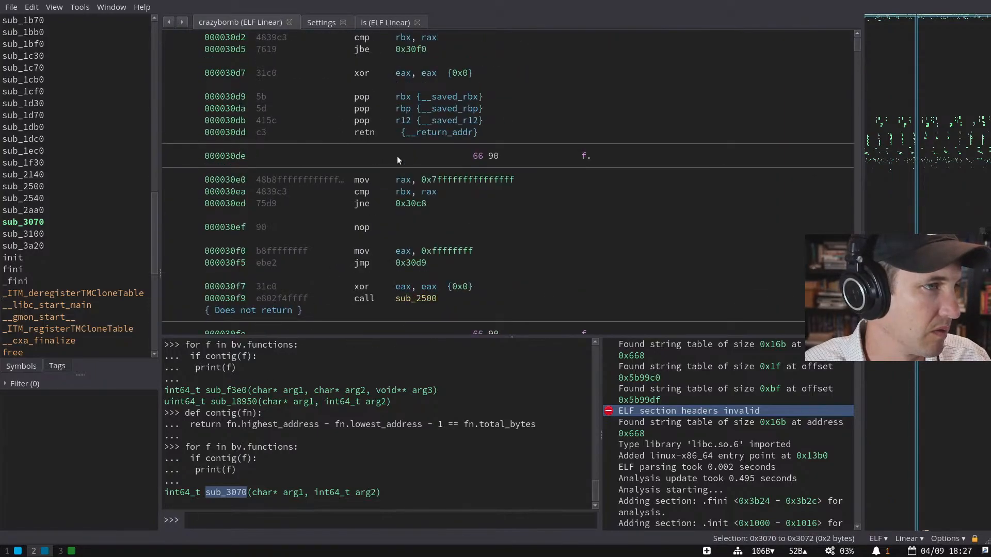
pyautogui.scroll(8, 411, 154)
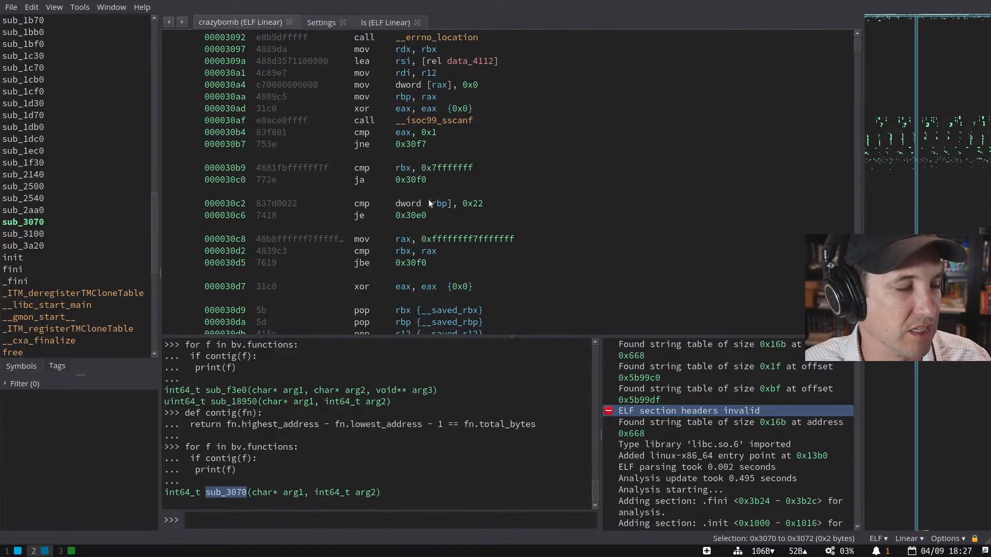
pyautogui.scroll(4, 459, 173)
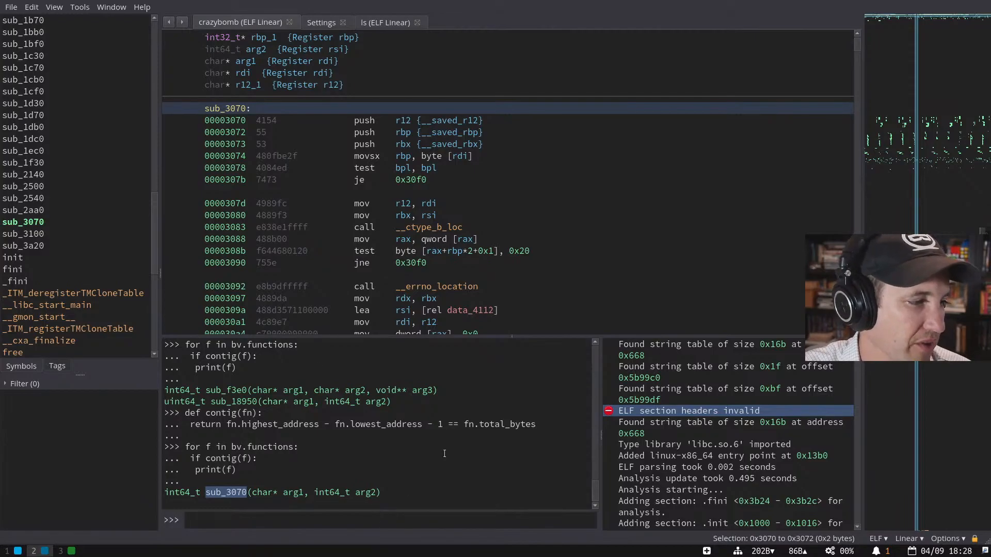
# - Change the '- 1' to '+ 1' in contig and rerun the loop over all functions
pyautogui.press('Up')
pyautogui.press('Up')
pyautogui.press('Left')
pyautogui.press('Left')
pyautogui.press('Left')
pyautogui.press('Left')
pyautogui.press('BackSpace')
pyautogui.press('BackSpace')
pyautogui.write('+')
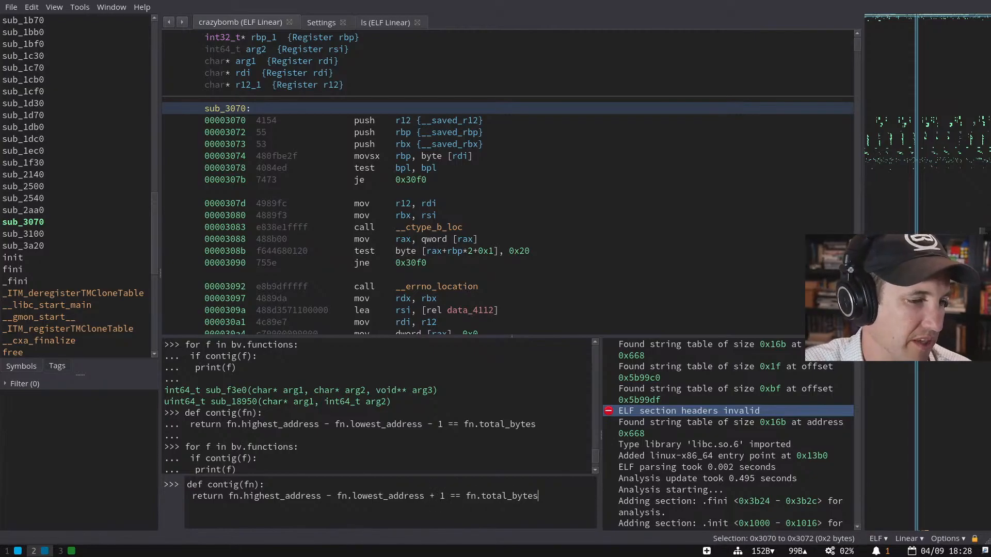
pyautogui.press('Return')
pyautogui.press('Up')
pyautogui.press('Up')
pyautogui.press('Return')
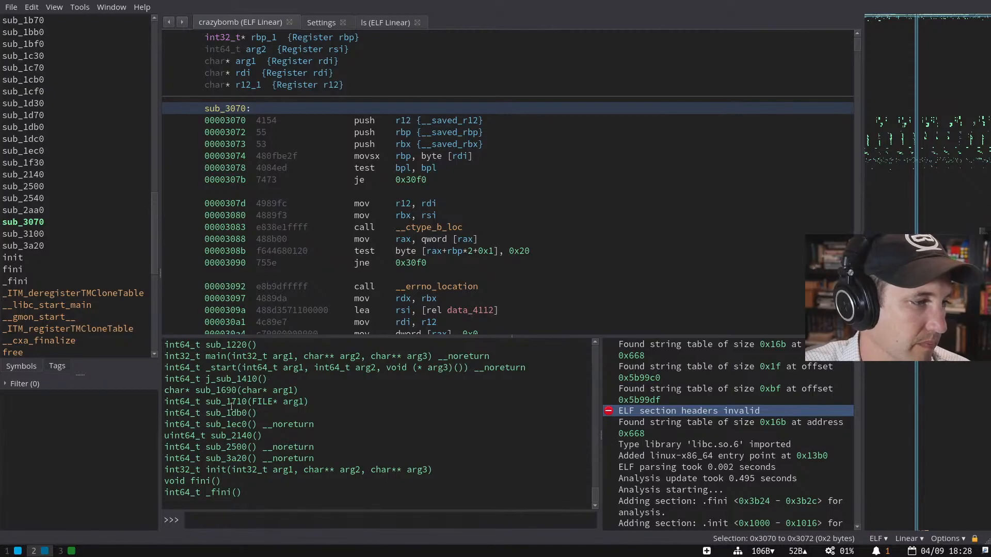
# - Jump to sub_1db0 from the console output and view its single retn instruction
pyautogui.doubleClick(230, 413)
pyautogui.press('g')
pyautogui.write('sub_1db0')
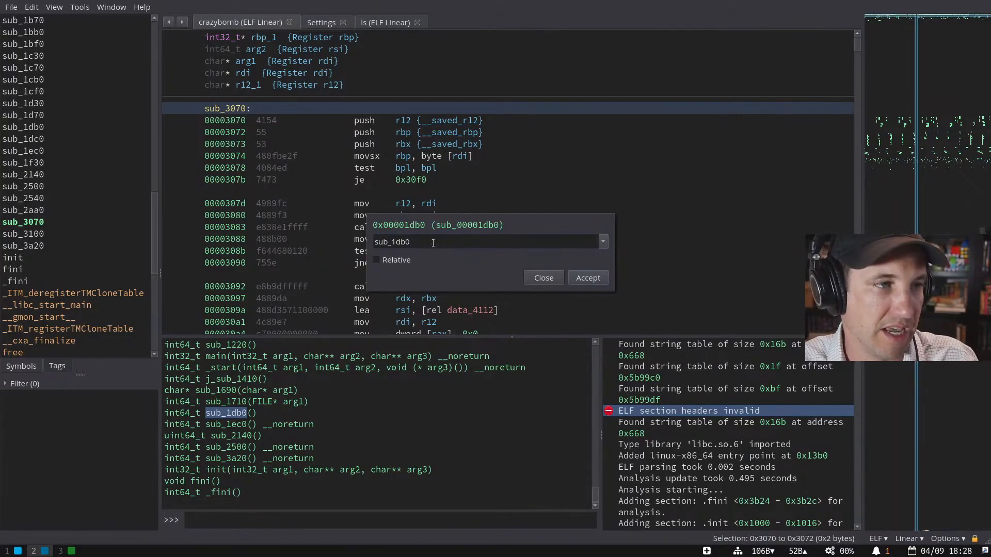
pyautogui.write('+ 0xff*2')
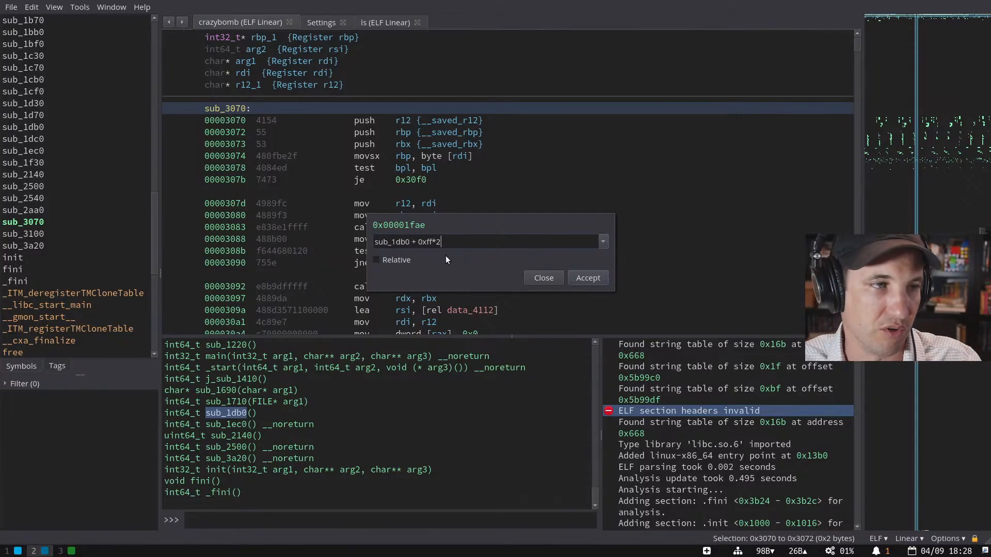
pyautogui.press('BackSpace')
pyautogui.press('BackSpace')
pyautogui.press('BackSpace')
pyautogui.press('BackSpace')
pyautogui.press('BackSpace')
pyautogui.press('BackSpace')
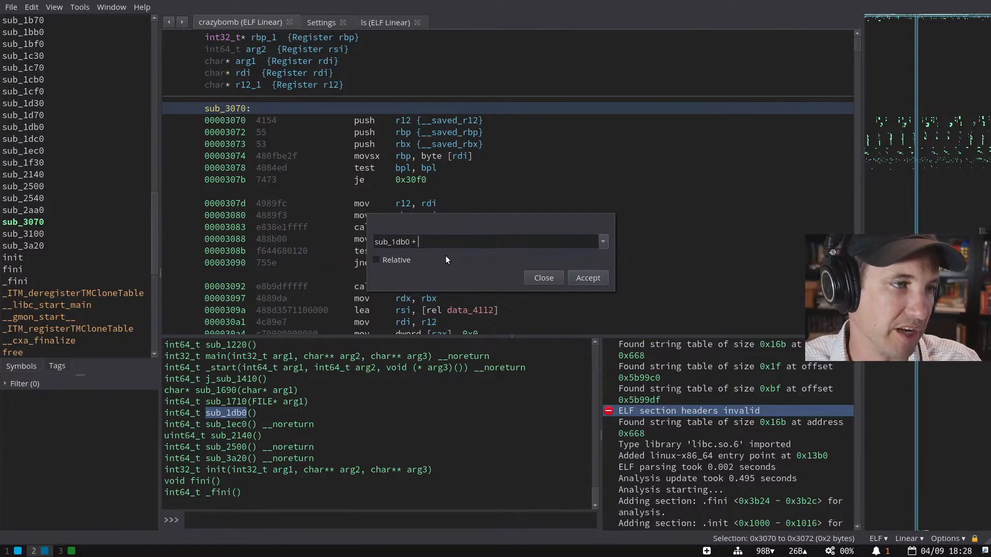
pyautogui.press('BackSpace')
pyautogui.press('BackSpace')
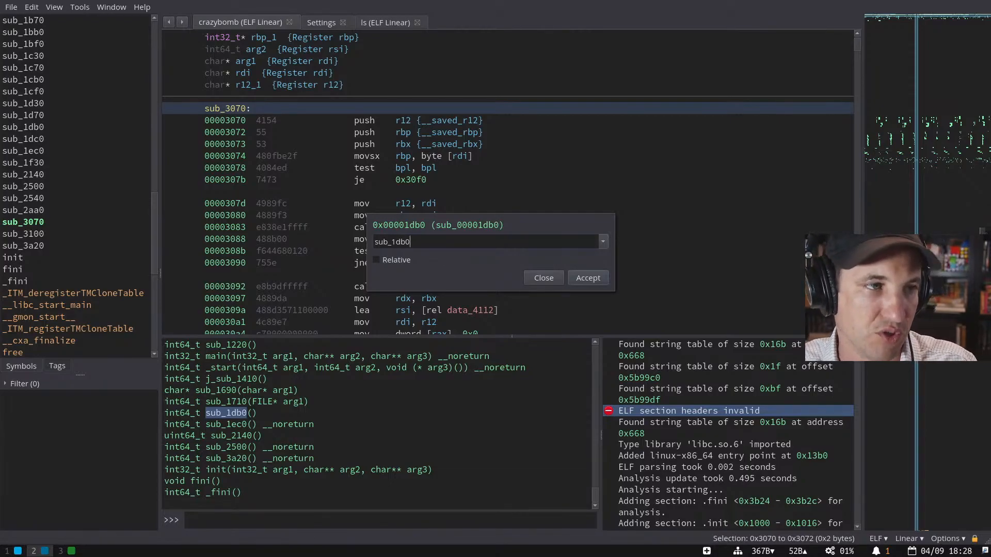
pyautogui.press('Return')
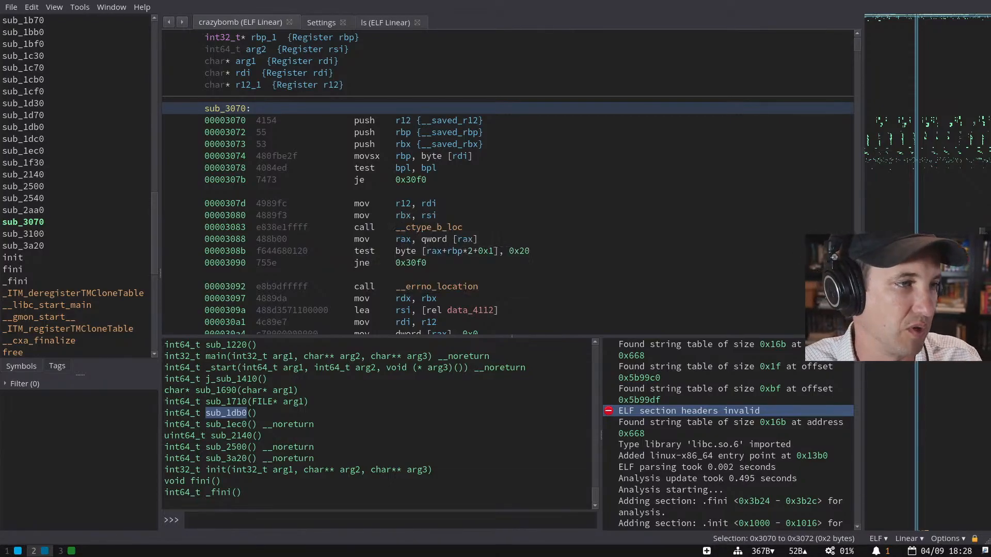
pyautogui.press('space')
pyautogui.press('space')
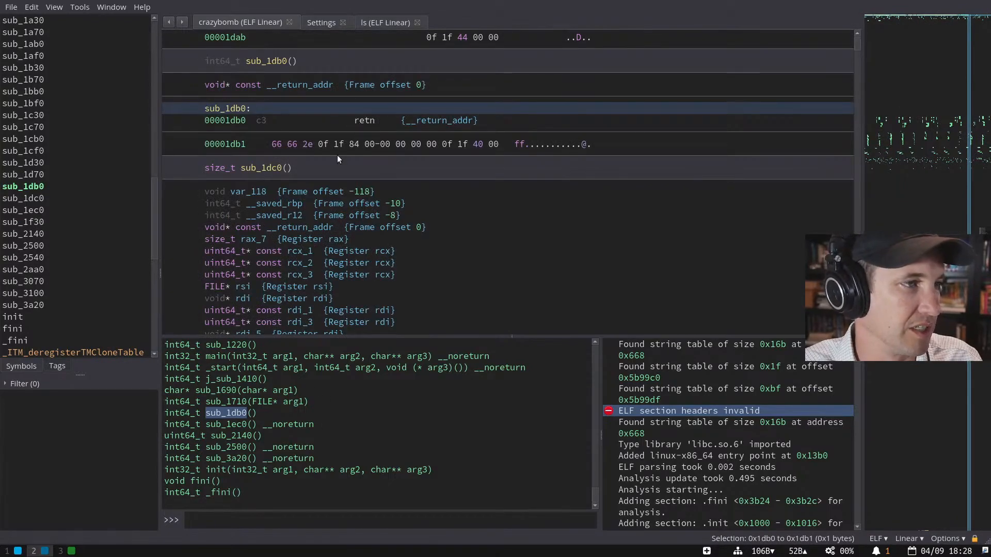
# - Rerun the loop listing crazybomb's contiguous functions
pyautogui.write('for f in bv.functions:  if contig(f):   print(f)')
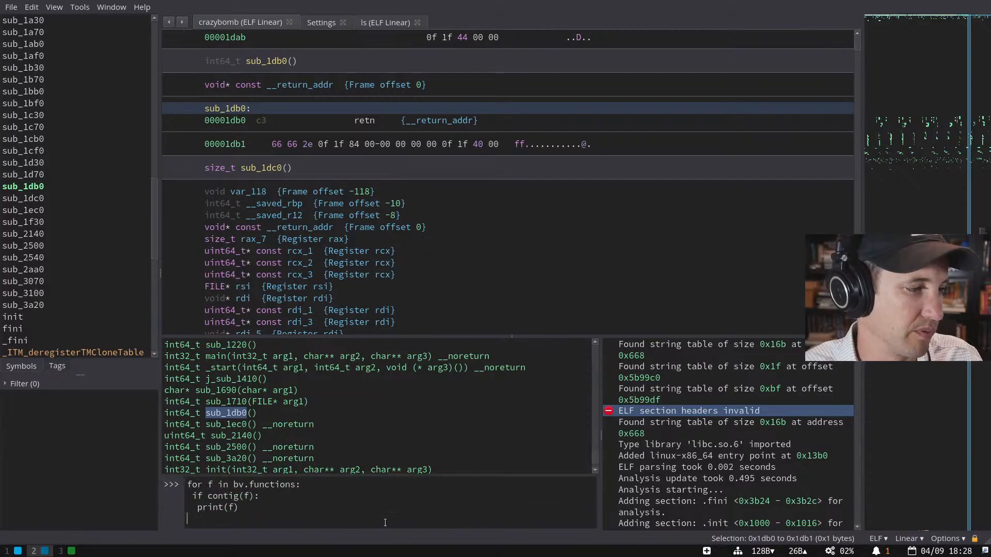
pyautogui.press('Up')
pyautogui.press('Up')
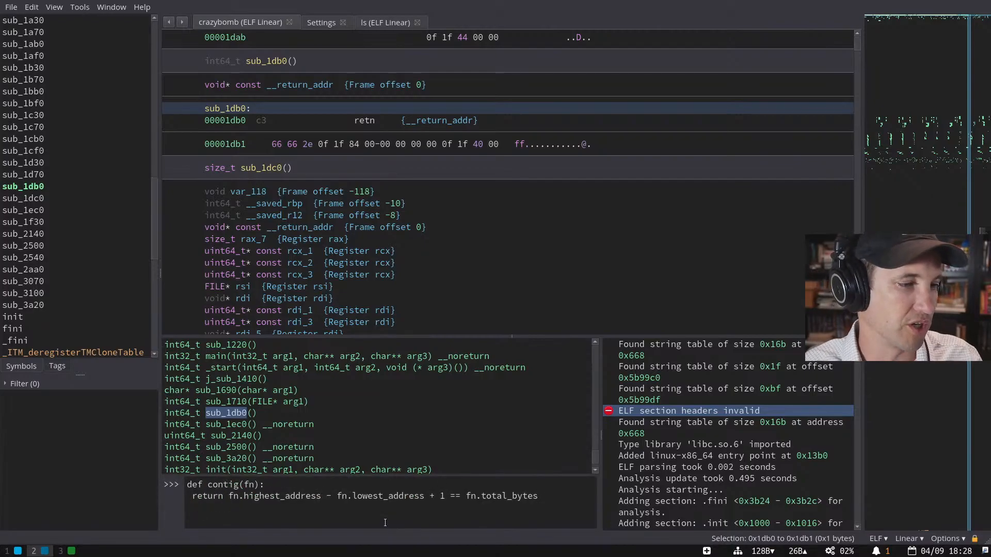
pyautogui.press('Down')
pyautogui.press('Return')
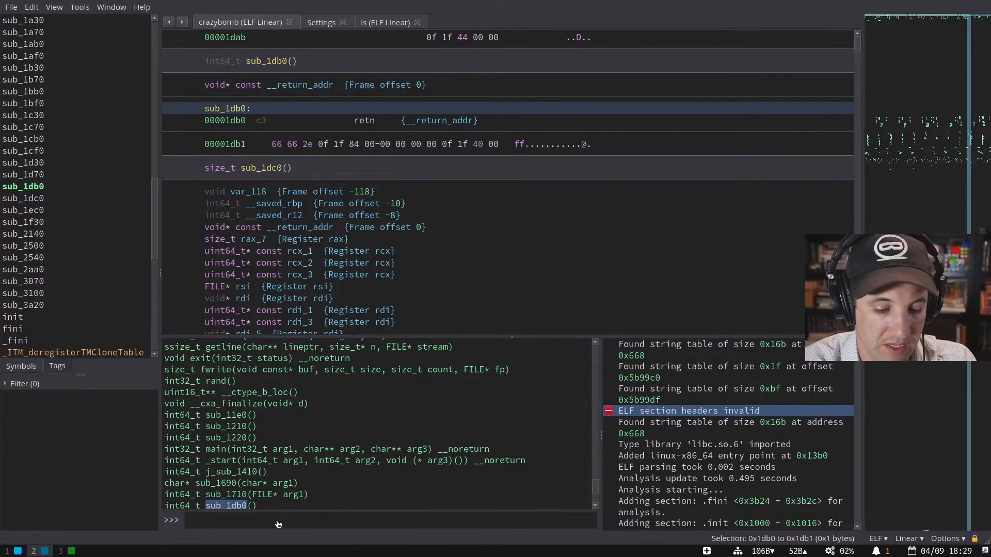
# - Select the total_bytes help description in the console, then bring up the Firefox API docs
pyautogui.scroll(15, 231, 394)
pyautogui.tripleClick(231, 392)
pyautogui.moveTo(231, 392); pyautogui.dragTo(239, 401)
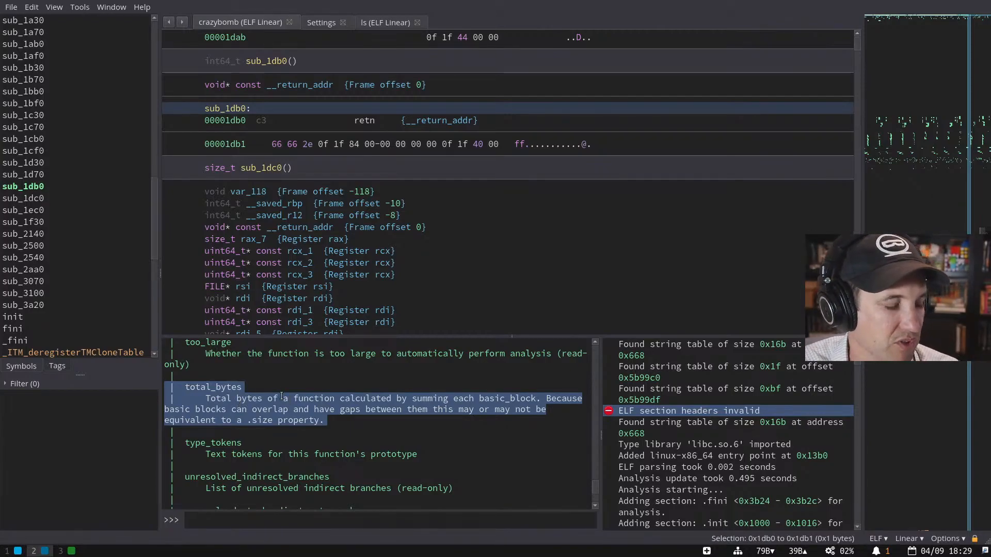
pyautogui.scroll(2, 281, 395)
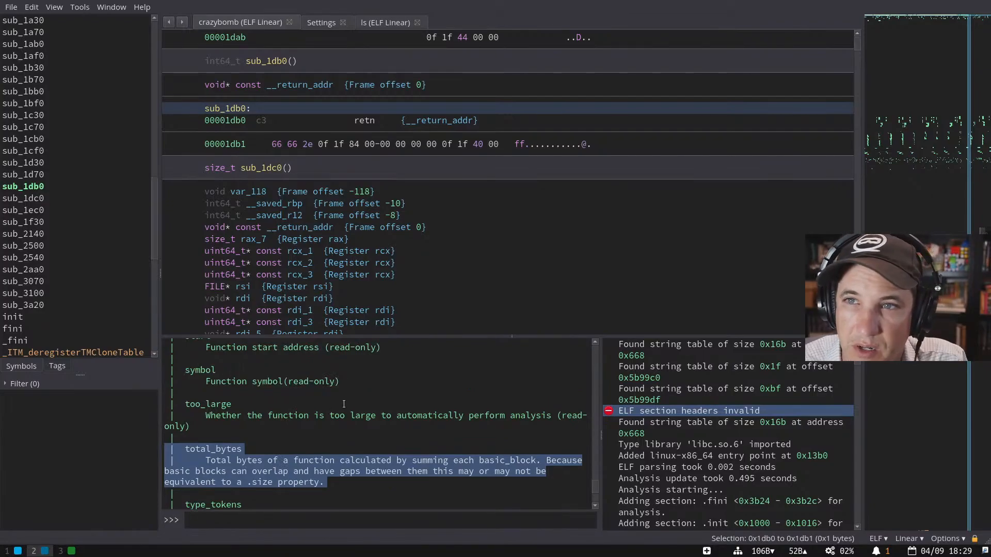
pyautogui.doubleClick(229, 448)
pyautogui.hotkey('ctrl', 'c')
pyautogui.press('super+4')
pyautogui.press('super+2')
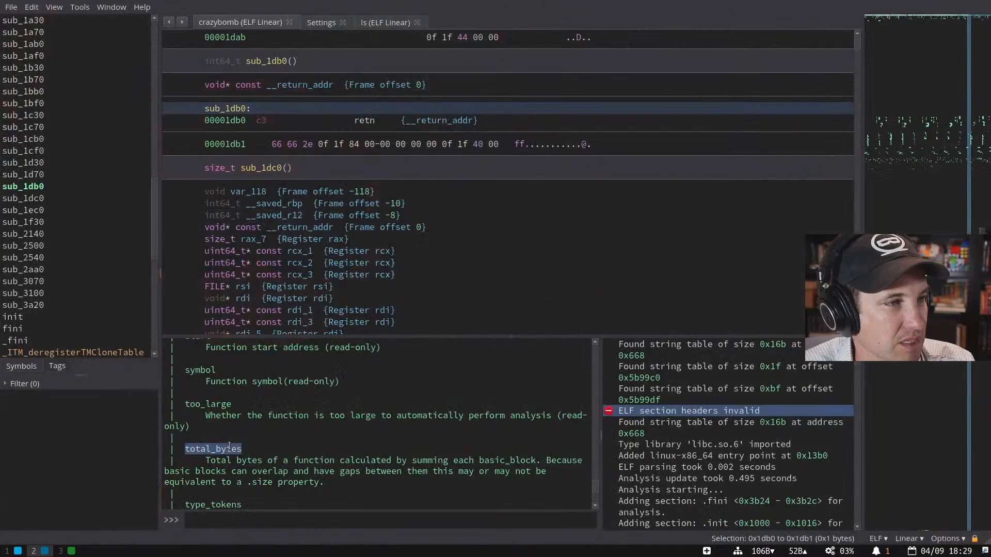
pyautogui.press('super+1')
pyautogui.press('super+3')
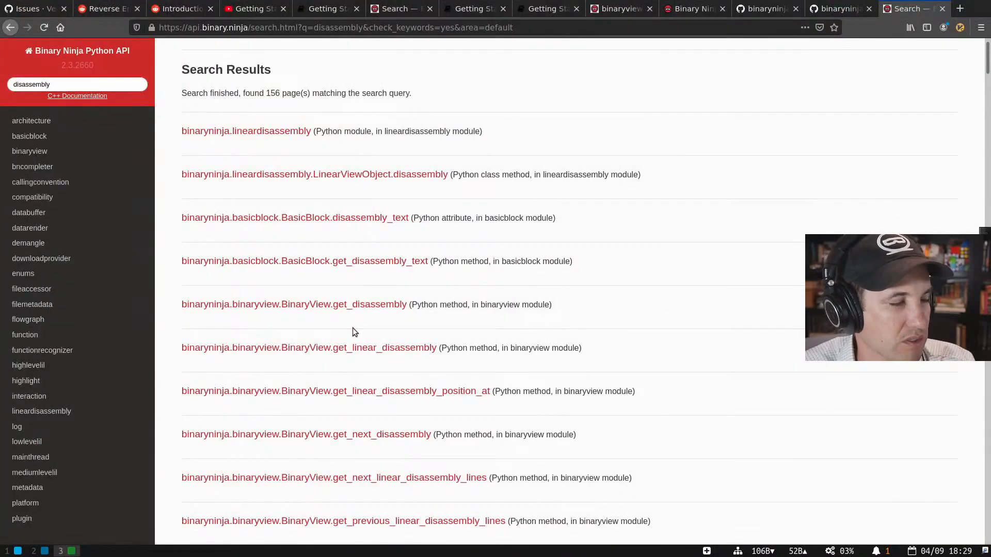
# - Search the API docs for total_bytes and open the Function.total_bytes entry
pyautogui.tripleClick(123, 83)
pyautogui.hotkey('ctrl', 'v')
pyautogui.press('Return')
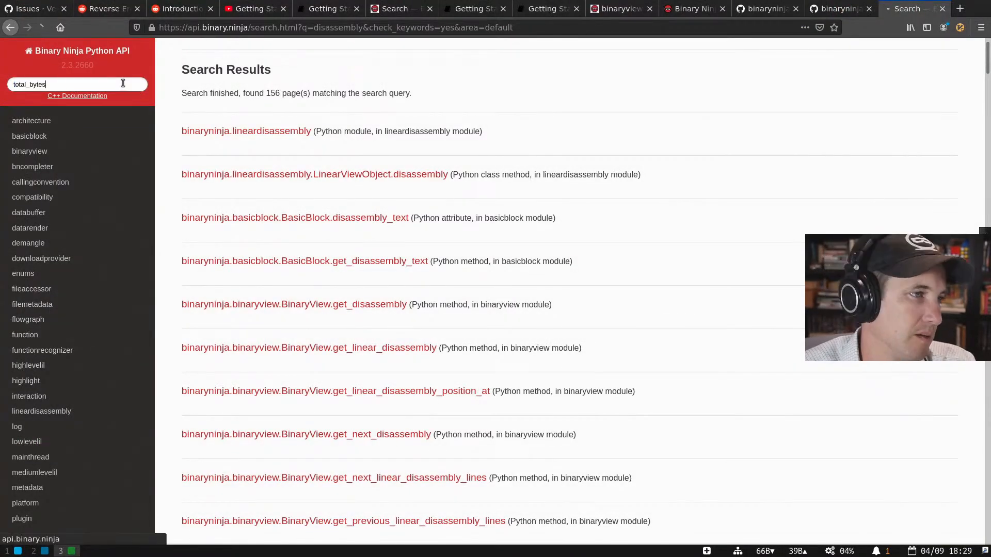
pyautogui.click(344, 162)
pyautogui.scroll(10, 258, 154)
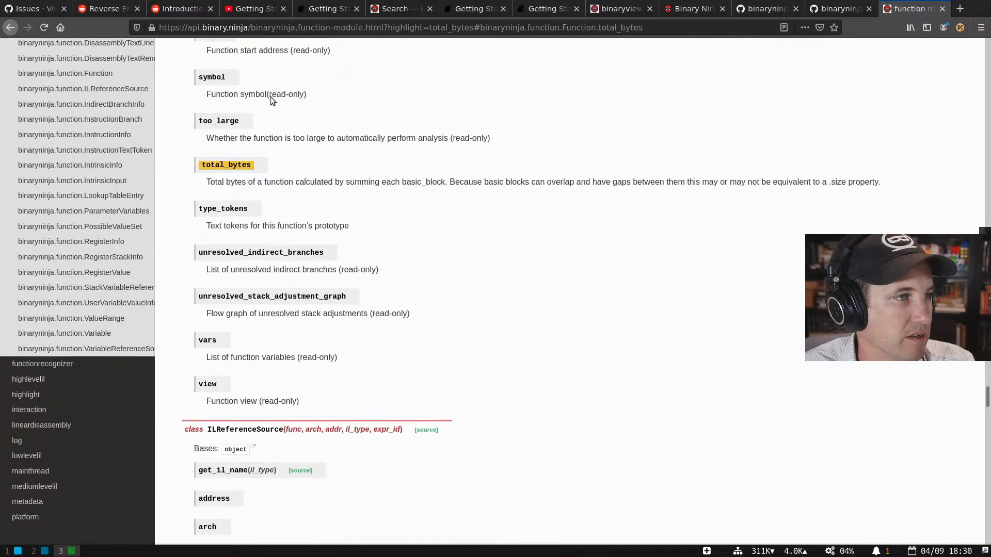
pyautogui.scroll(15, 252, 177)
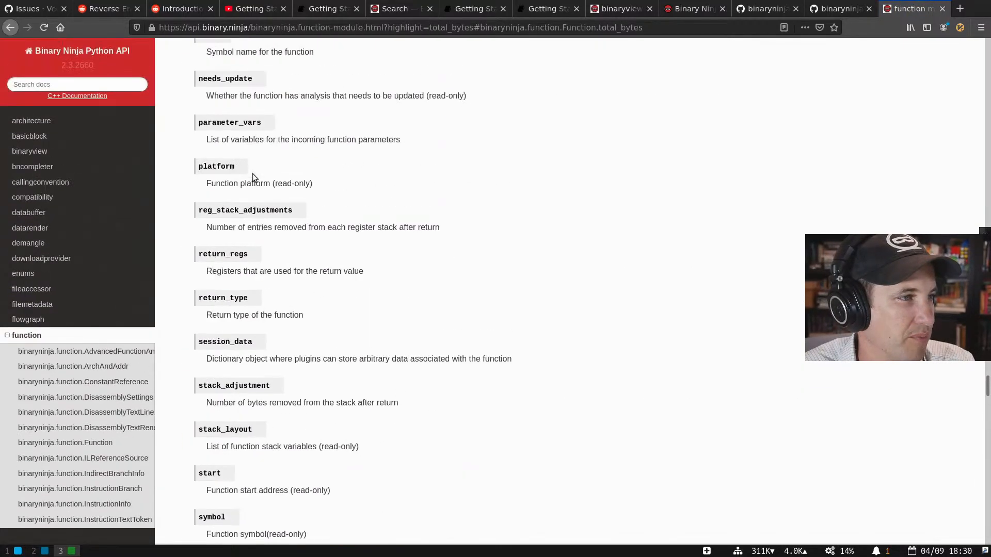
pyautogui.scroll(15, 252, 174)
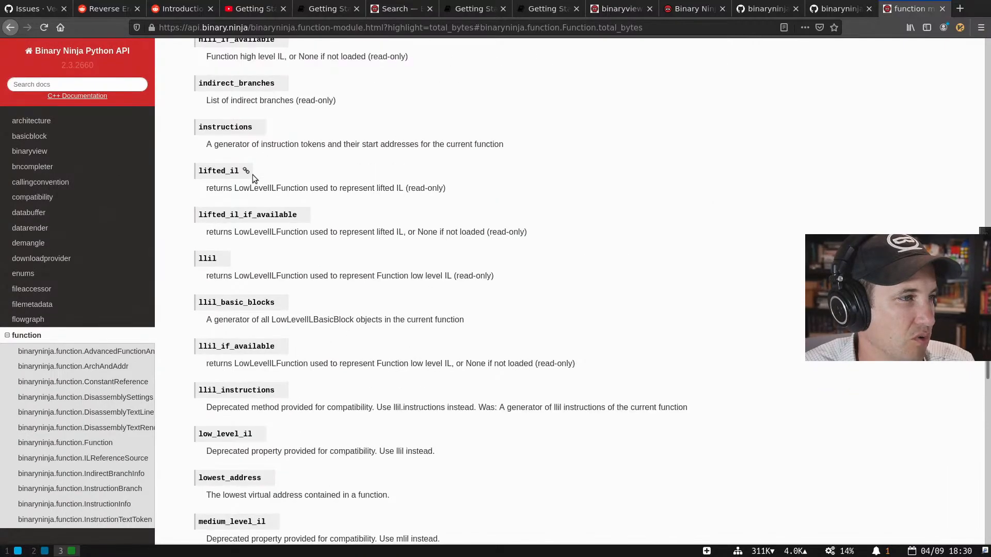
pyautogui.scroll(20, 549, 211)
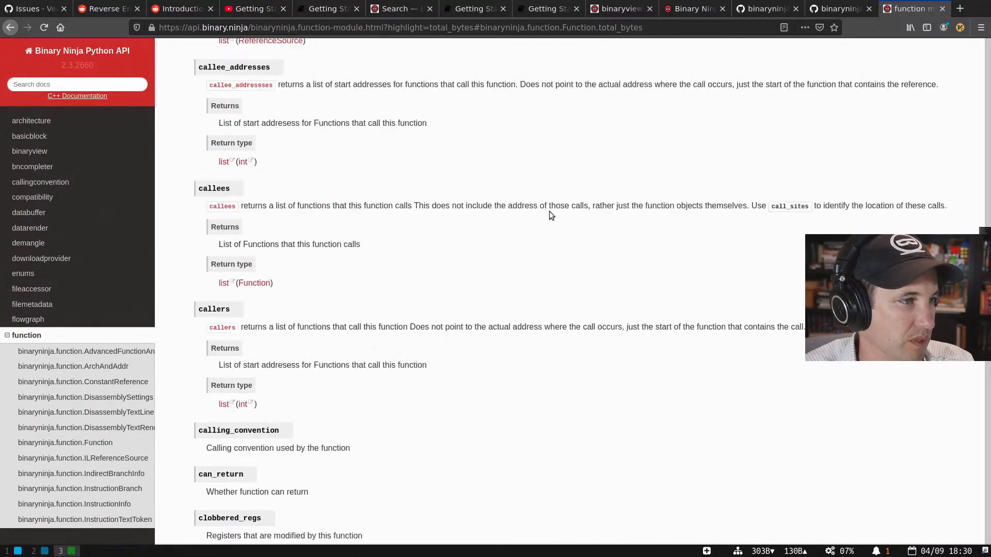
pyautogui.scroll(15, 549, 211)
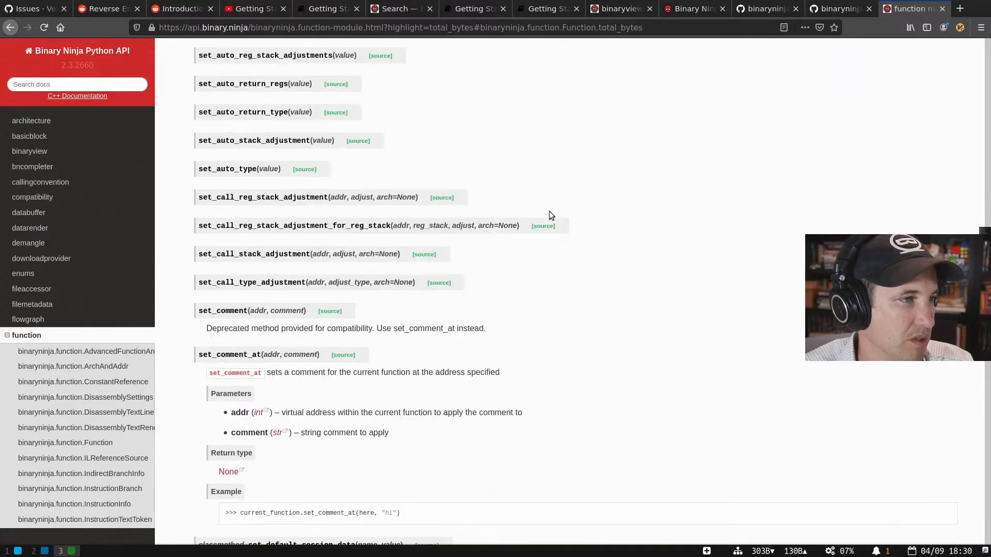
pyautogui.scroll(20, 549, 211)
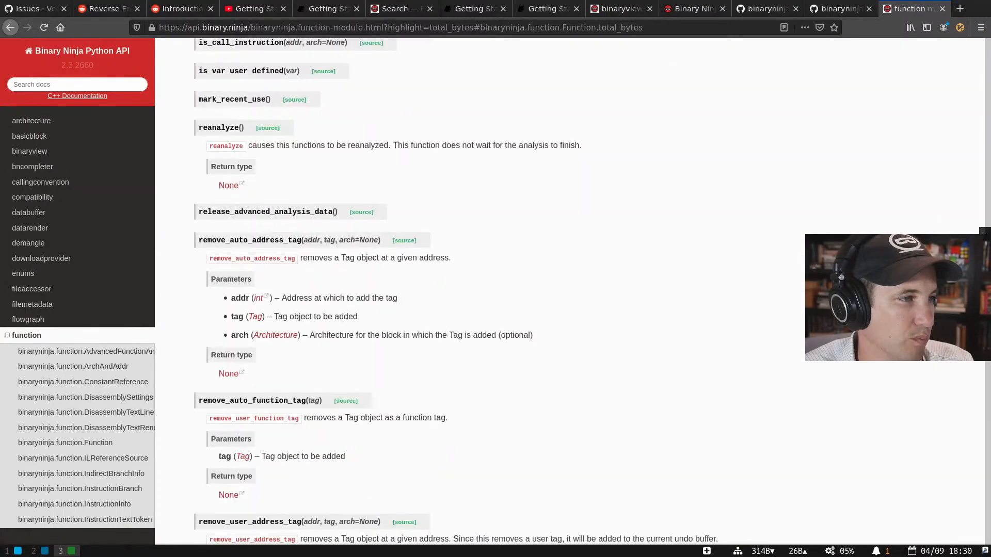
pyautogui.scroll(15, 549, 211)
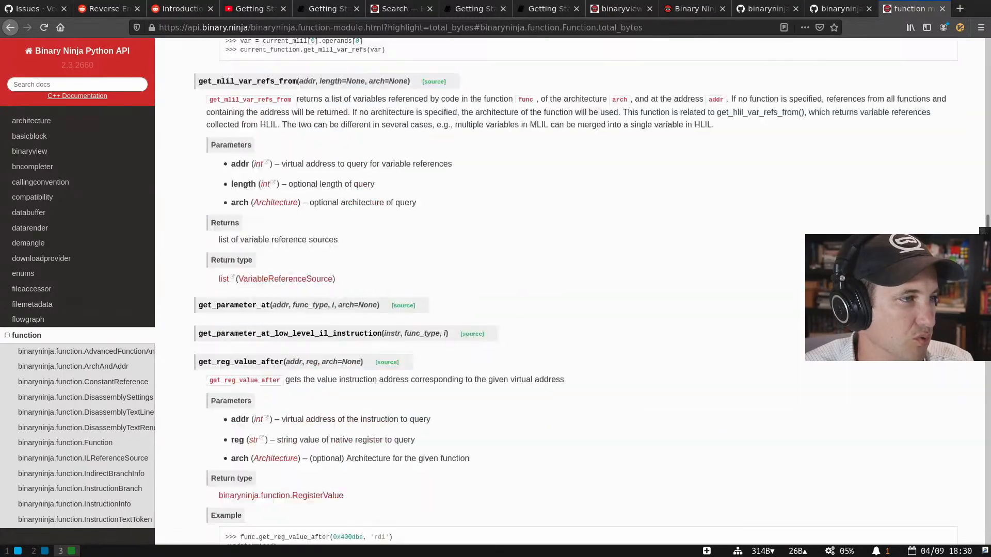
pyautogui.scroll(20, 574, 291)
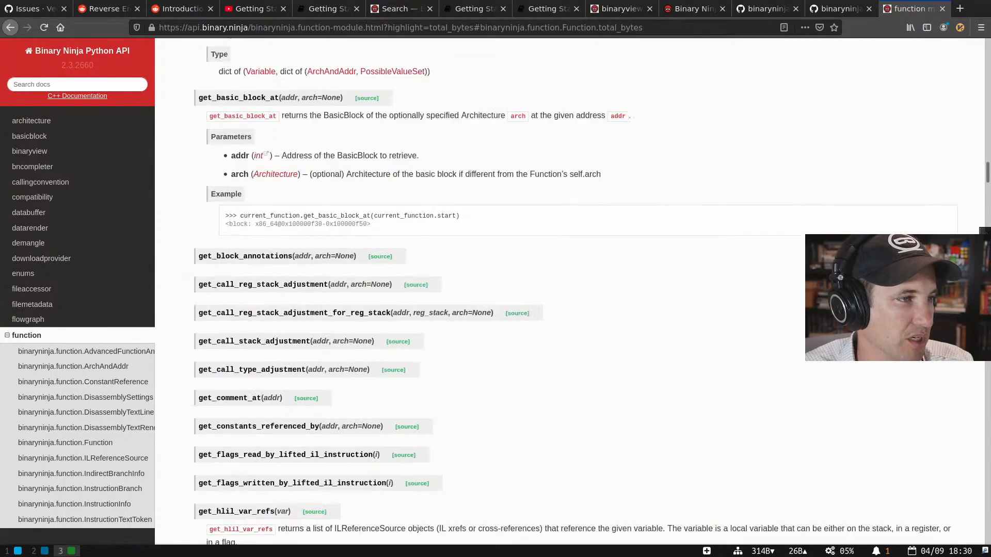
pyautogui.scroll(20, 574, 291)
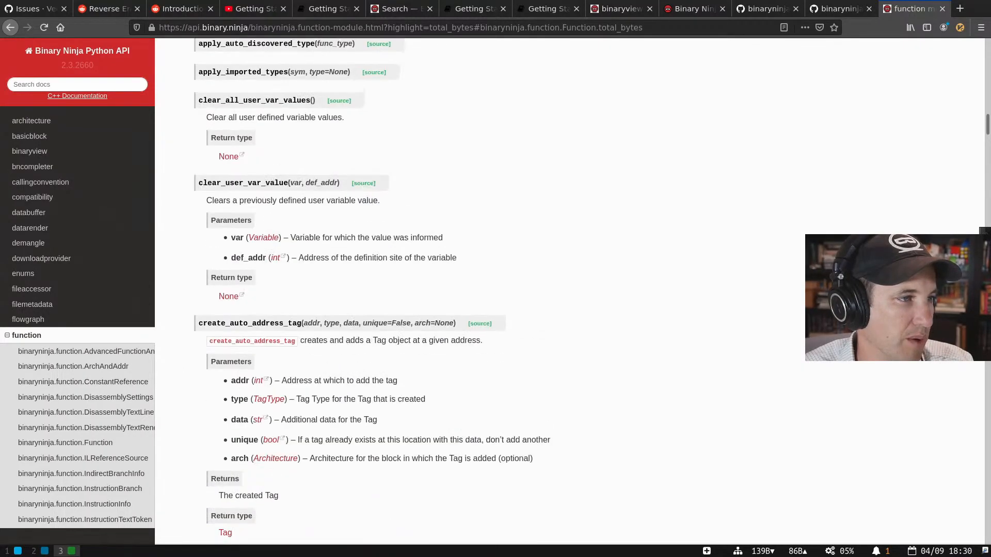
pyautogui.scroll(10, 574, 291)
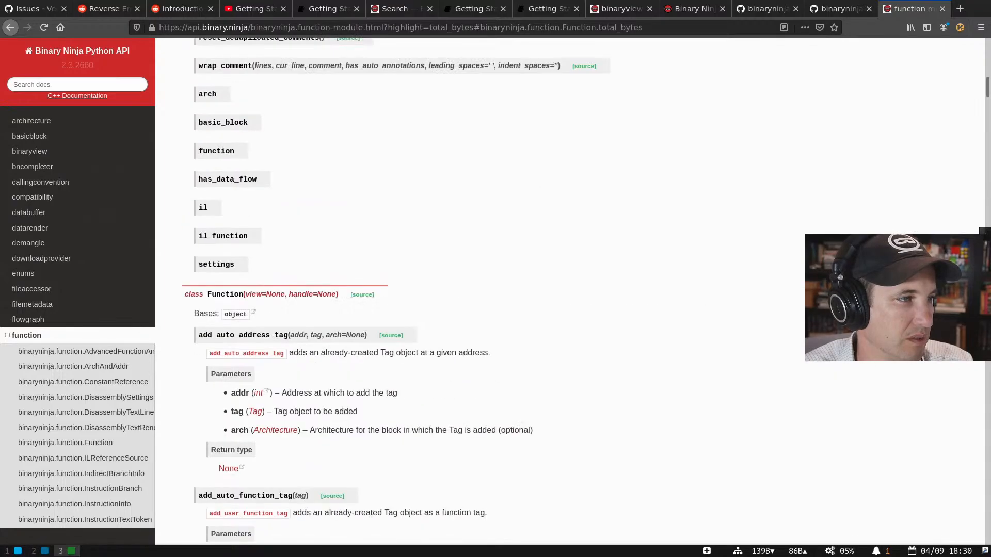
pyautogui.scroll(-10, 529, 210)
# - Open the Function class source and find the line computing total_bytes
pyautogui.click(363, 222)
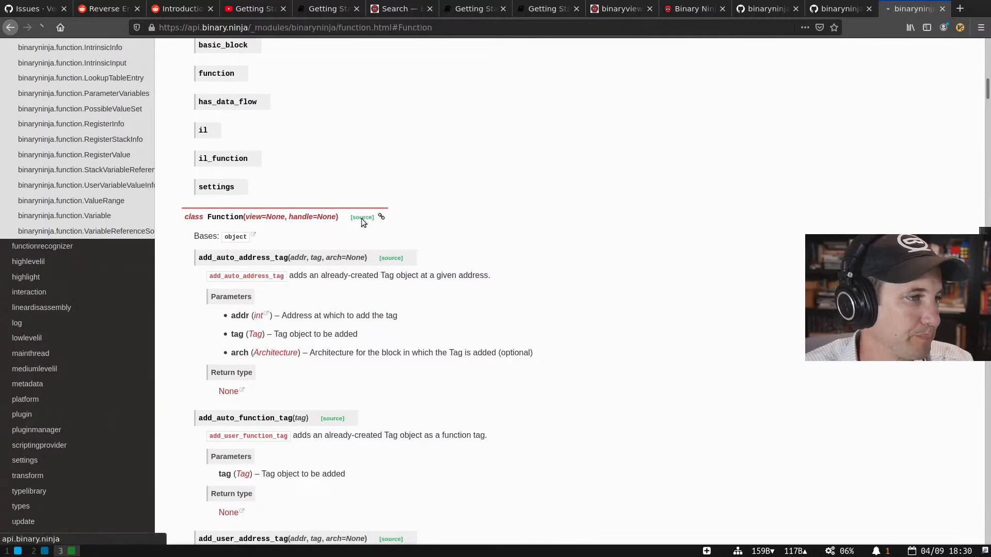
pyautogui.hotkey('ctrl', 'f')
pyautogui.tripleClick(289, 299)
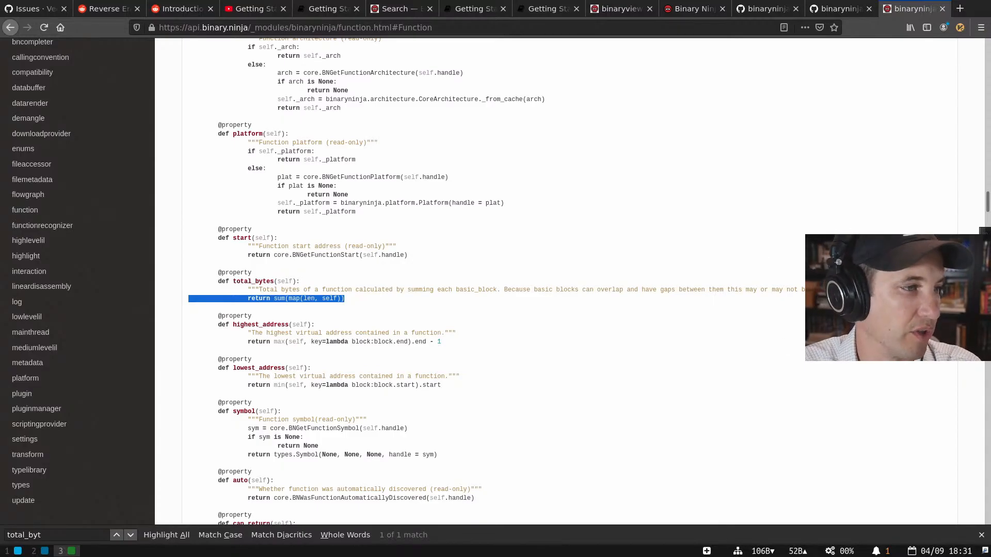
# - Return to the function module docs, scroll through them, then bring up the GitHub triage examples
pyautogui.hotkey('alt', 'Left')
pyautogui.scroll(-20, 295, 239)
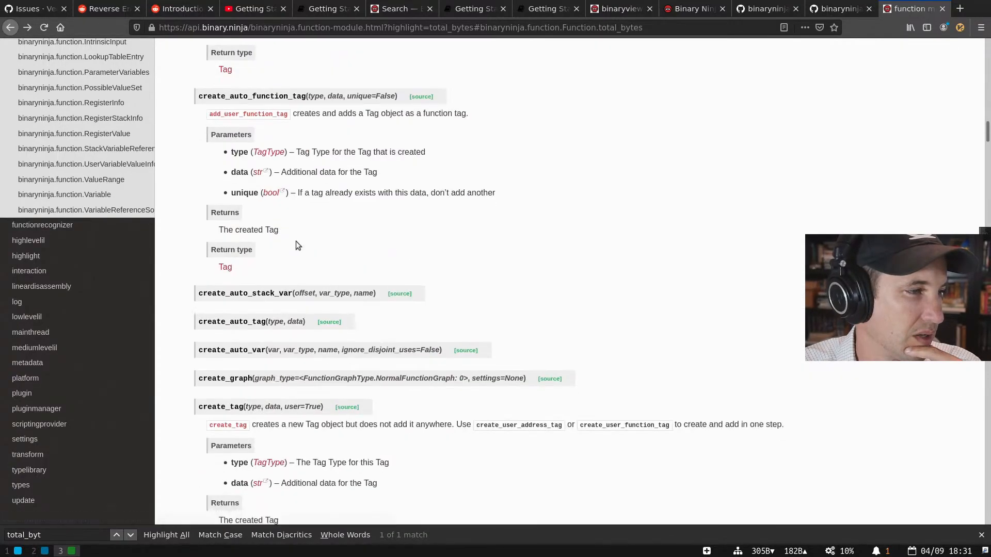
pyautogui.scroll(-20, 295, 245)
pyautogui.scroll(-20, 297, 245)
pyautogui.scroll(-20, 296, 243)
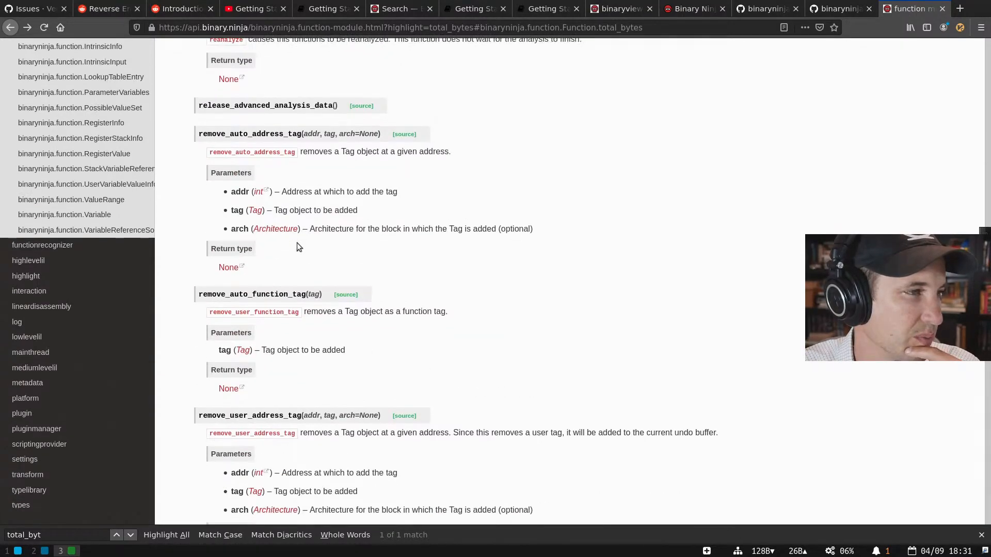
pyautogui.scroll(6, 297, 242)
pyautogui.scroll(-10, 298, 244)
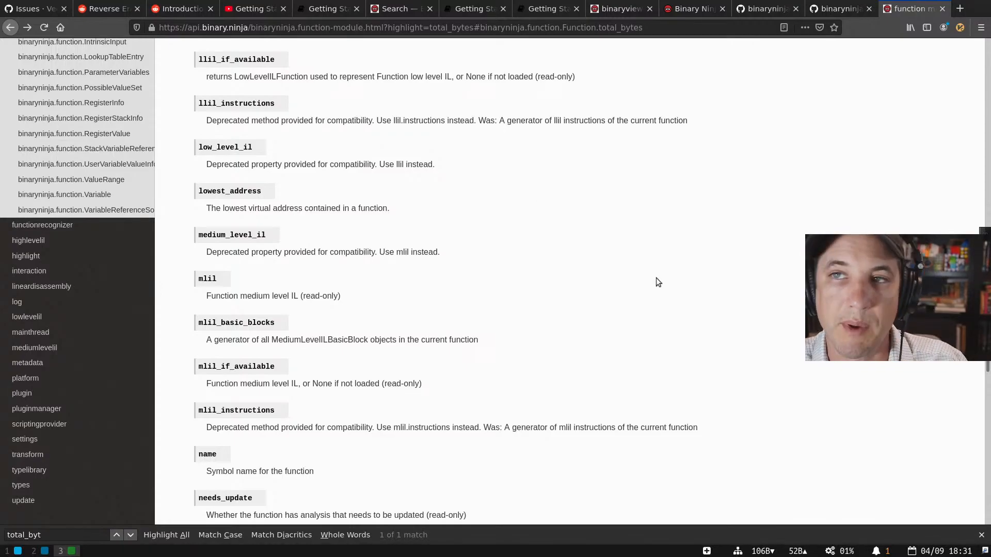
pyautogui.scroll(-4, 656, 280)
pyautogui.click(833, 9)
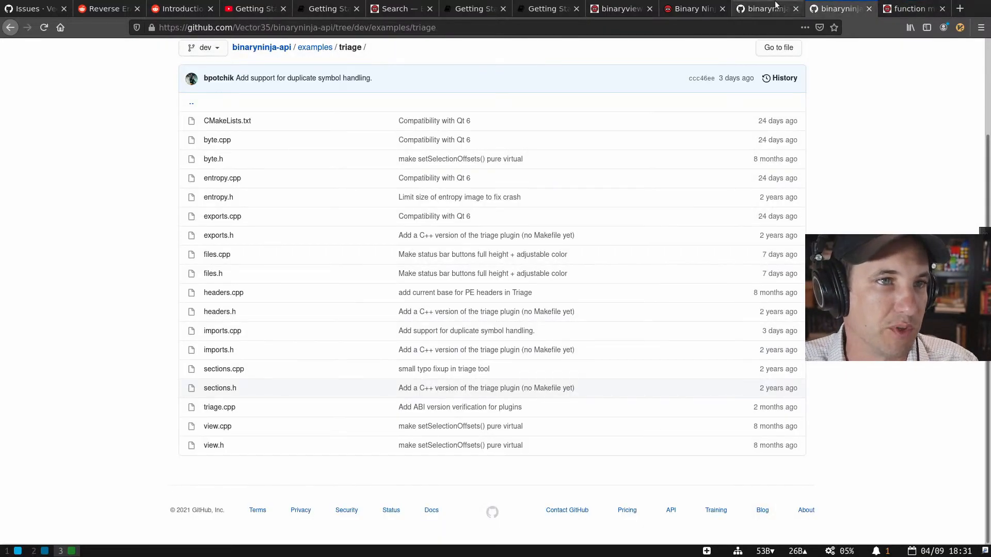
# - Scroll getting-started.md up to Loading Files, then return to the Binary Ninja window
pyautogui.click(773, 9)
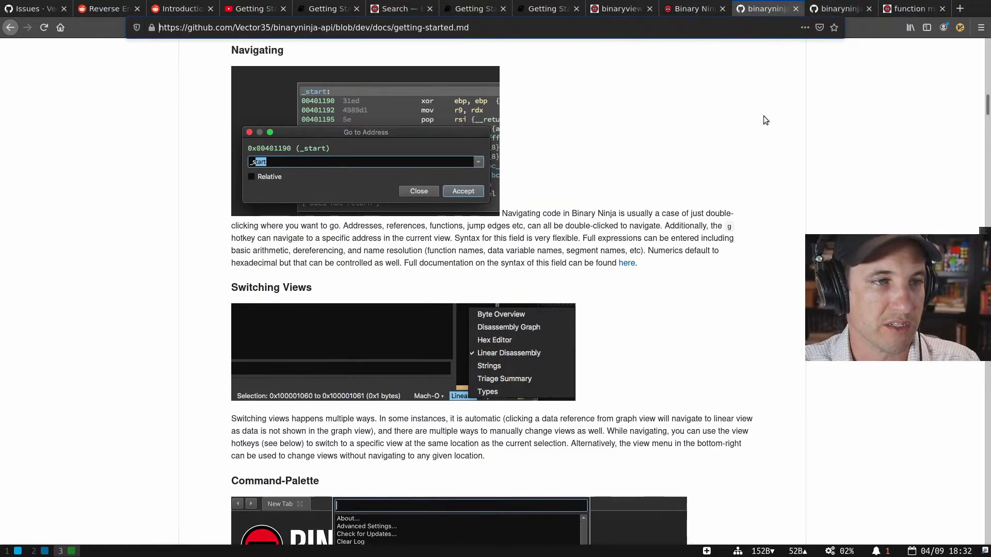
pyautogui.scroll(-1, 630, 133)
pyautogui.scroll(4, 632, 153)
pyautogui.scroll(12, 632, 154)
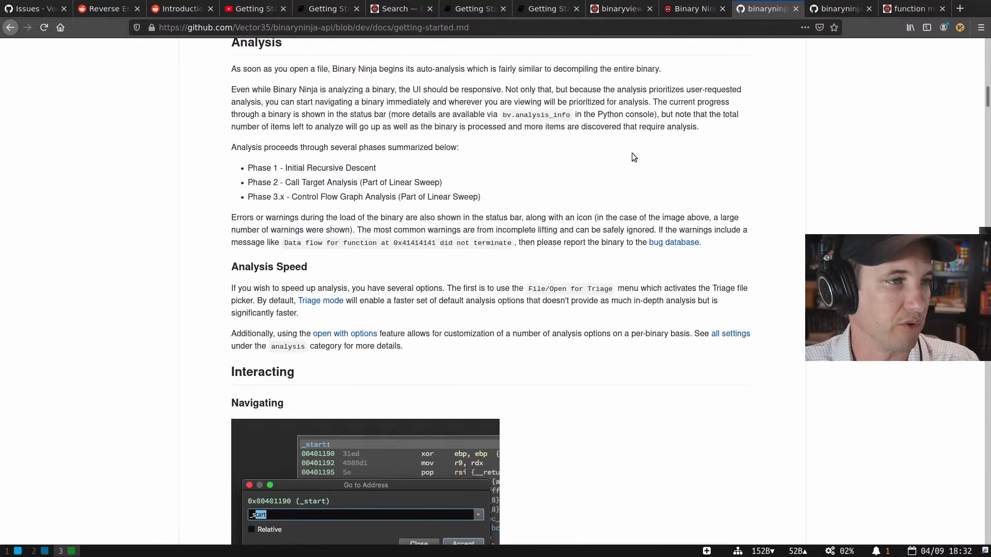
pyautogui.scroll(10, 619, 170)
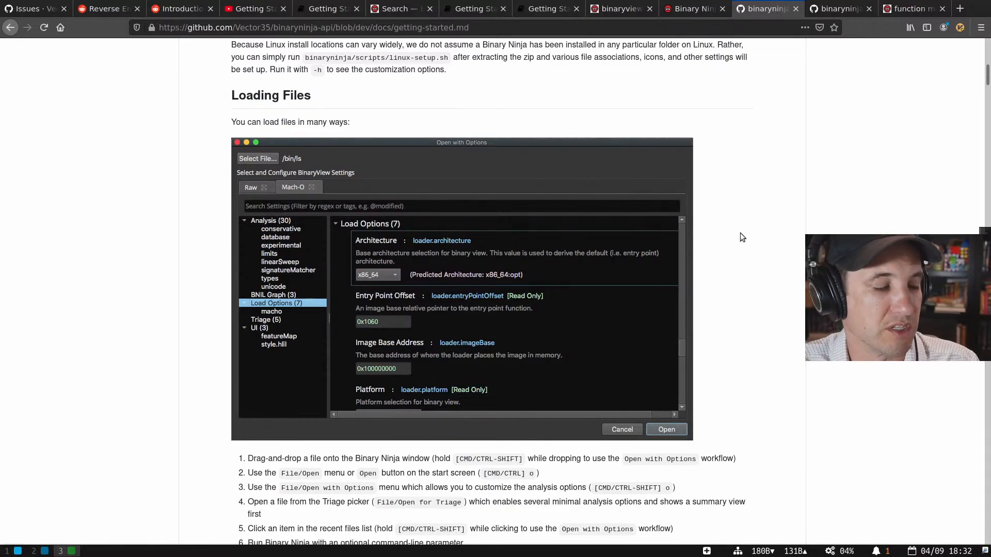
pyautogui.press('super+2')
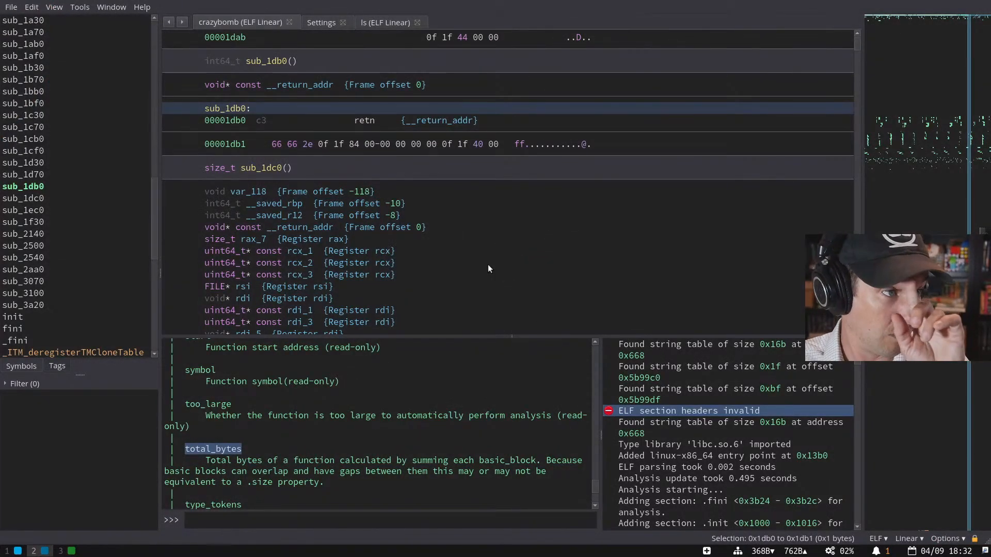
# - Jump to main with the gmain go-to command
pyautogui.click(399, 203)
pyautogui.write('gmain')
pyautogui.press('Return')
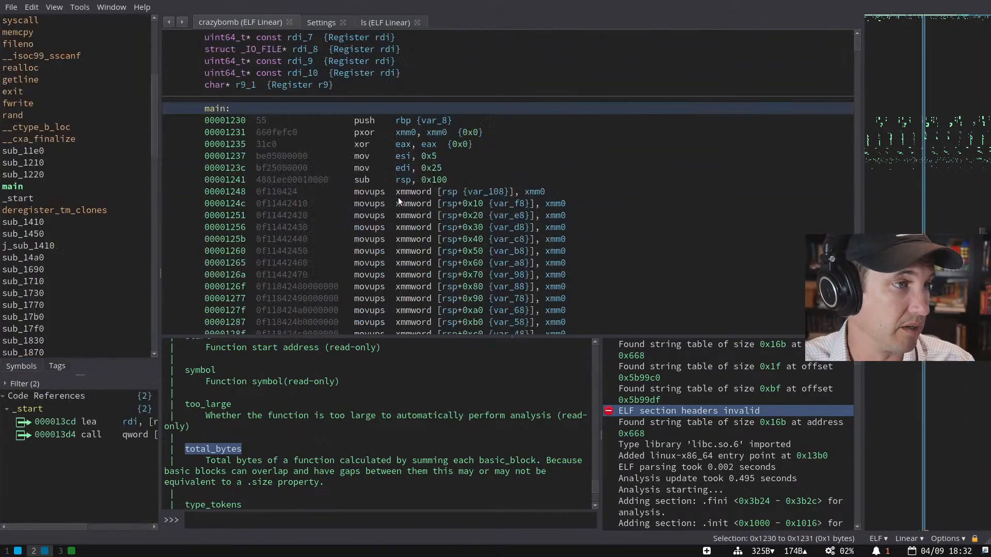
# - Inspect var_108 at 0x1248 and in the snprintf call, leaving its name unchanged
pyautogui.click(425, 191)
pyautogui.scroll(-6, 426, 194)
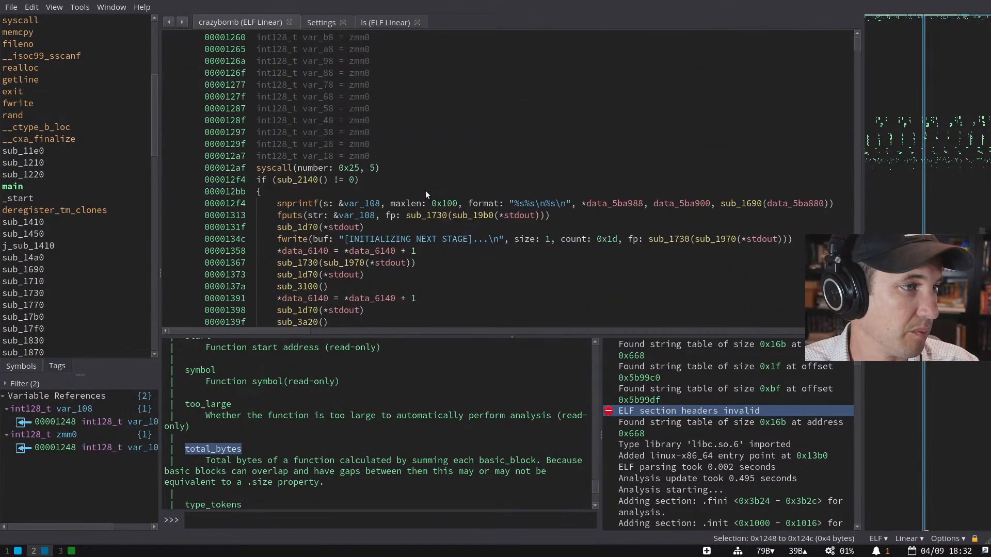
pyautogui.scroll(3, 431, 183)
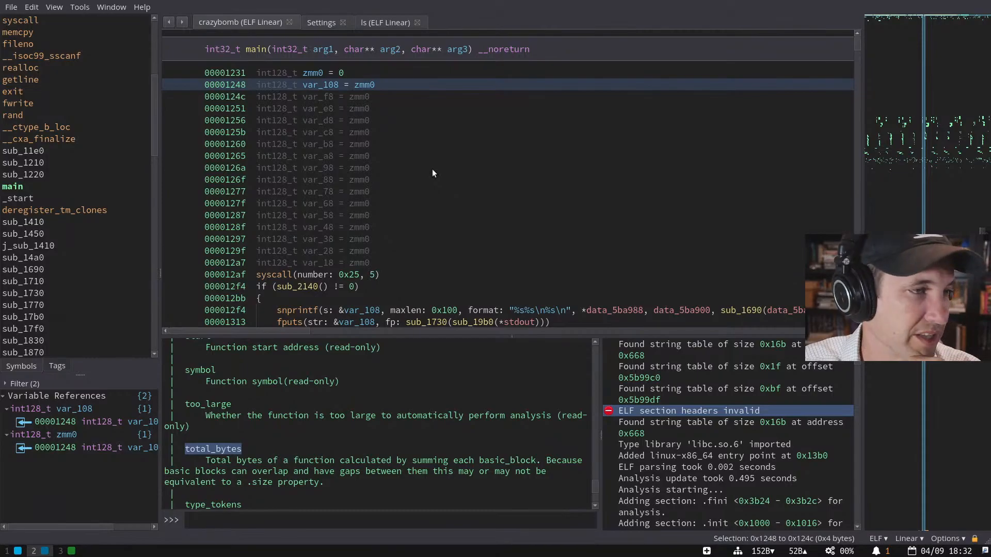
pyautogui.scroll(-4, 432, 169)
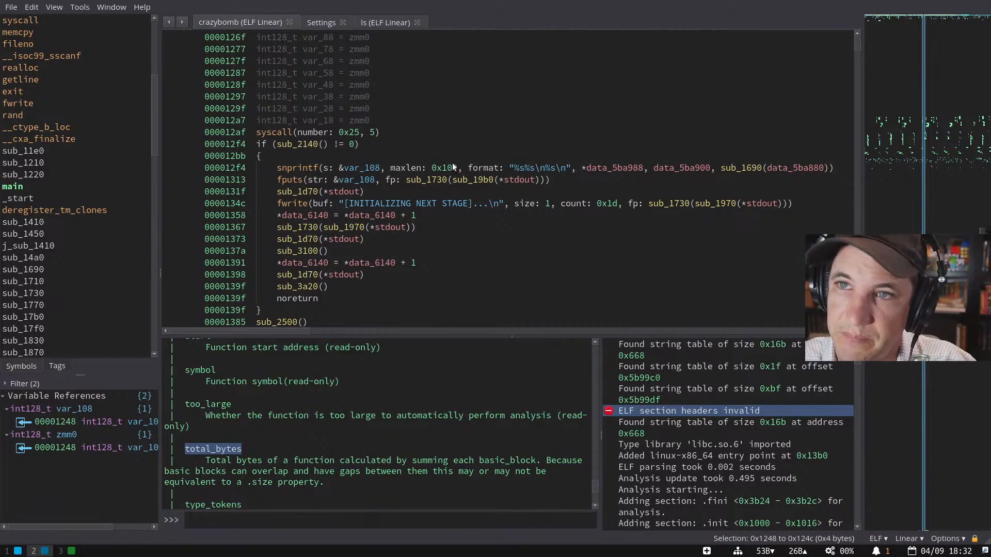
pyautogui.click(379, 168)
pyautogui.press('n')
pyautogui.press('Return')
pyautogui.scroll(5, 376, 167)
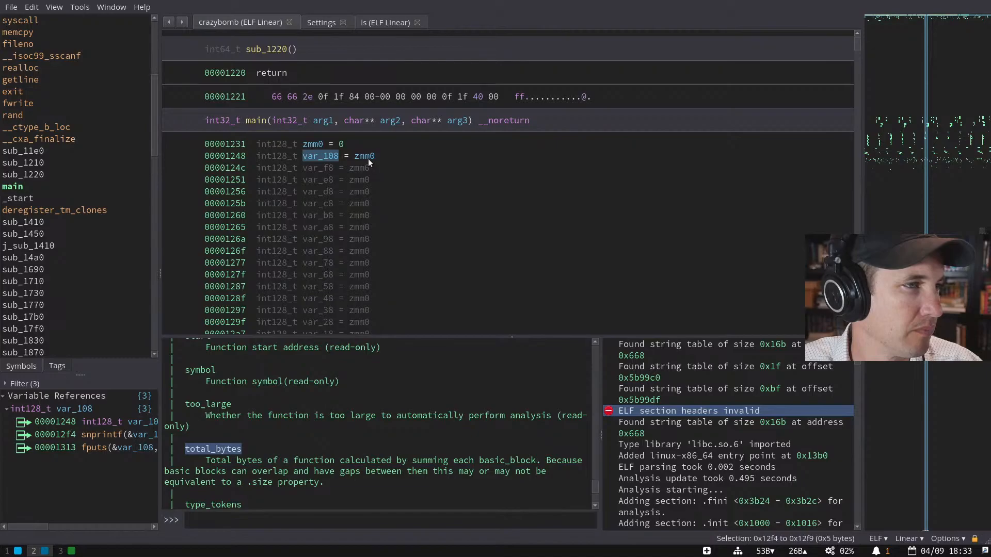
pyautogui.scroll(-3, 386, 159)
pyautogui.scroll(2, 386, 159)
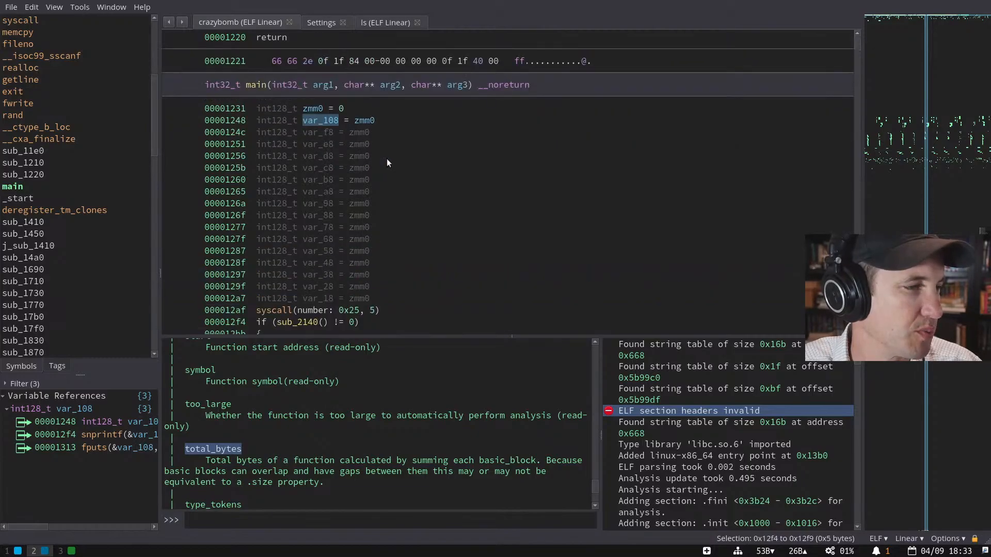
# - Select the zeroing stores 0x124c–0x1297, highlight the movups instructions, and show main as Low Level IL
pyautogui.moveTo(398, 130); pyautogui.dragTo(414, 268)
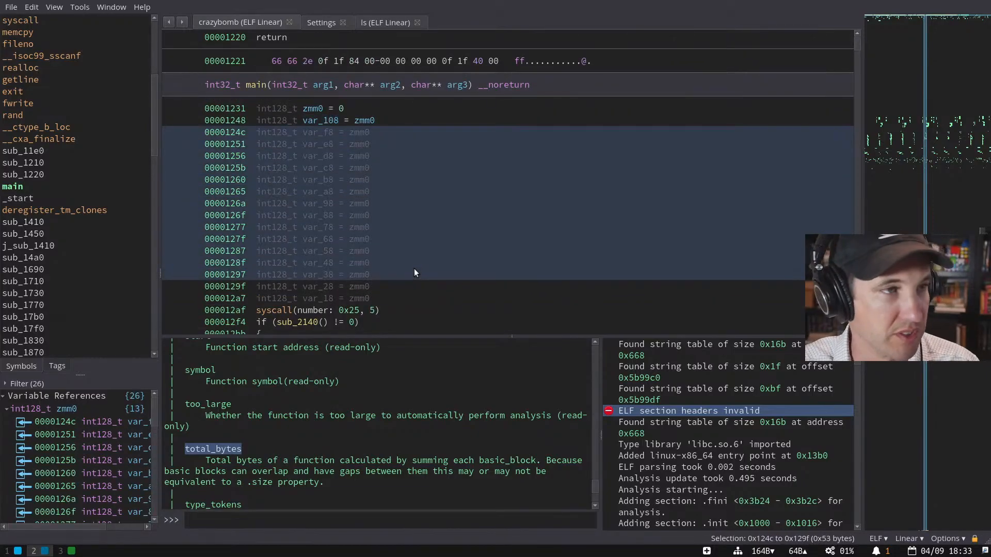
pyautogui.press('i')
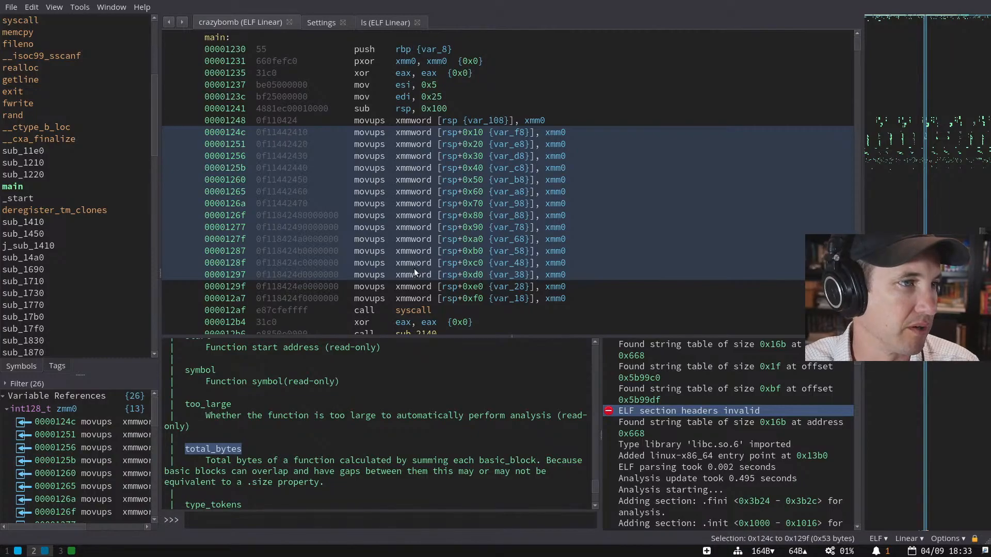
pyautogui.click(449, 132)
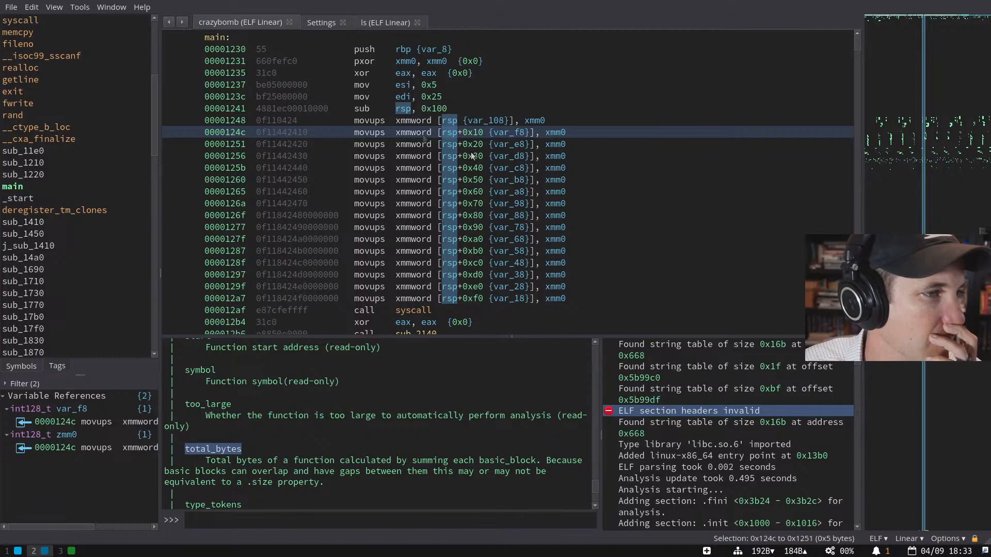
pyautogui.click(422, 135)
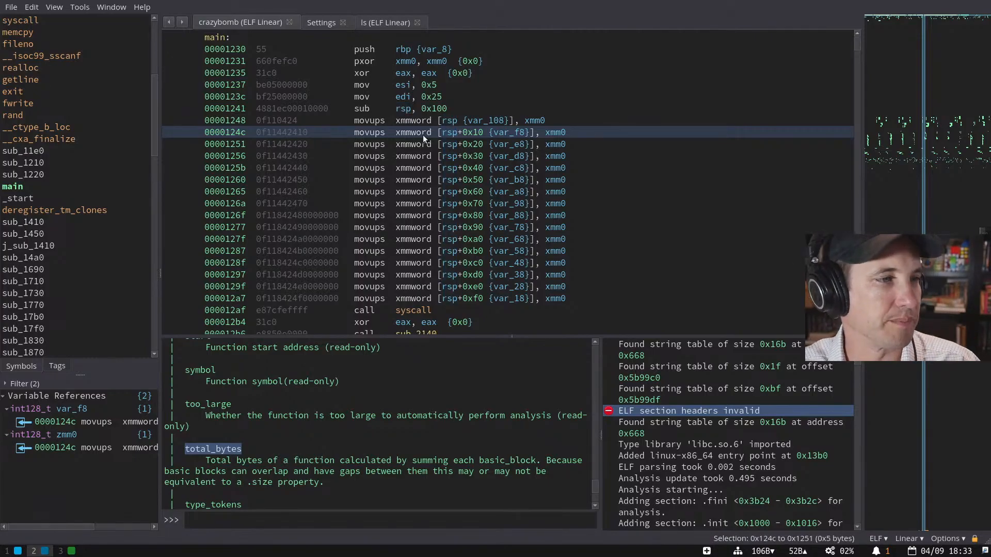
pyautogui.scroll(1, 419, 216)
pyautogui.click(380, 156)
pyautogui.moveTo(398, 155); pyautogui.dragTo(414, 155)
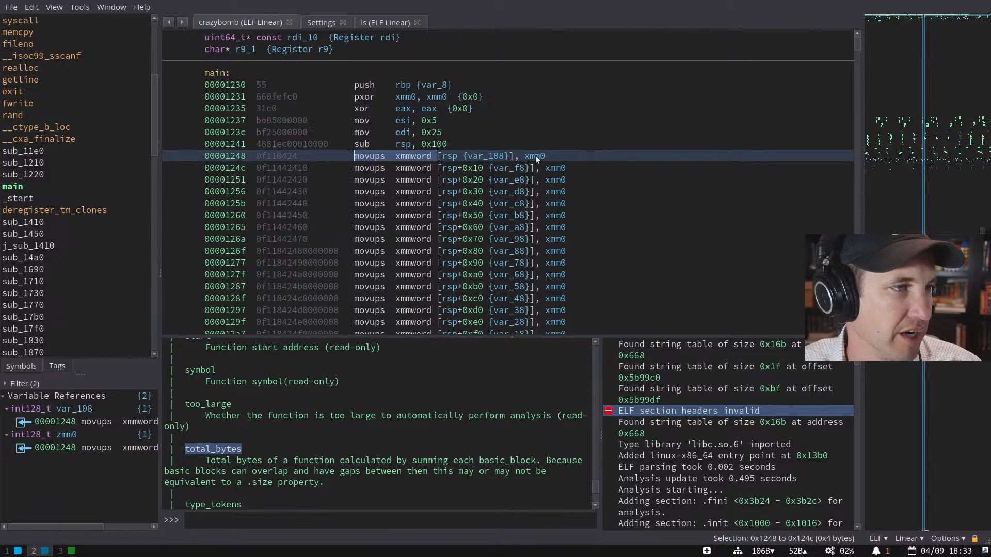
pyautogui.click(378, 155)
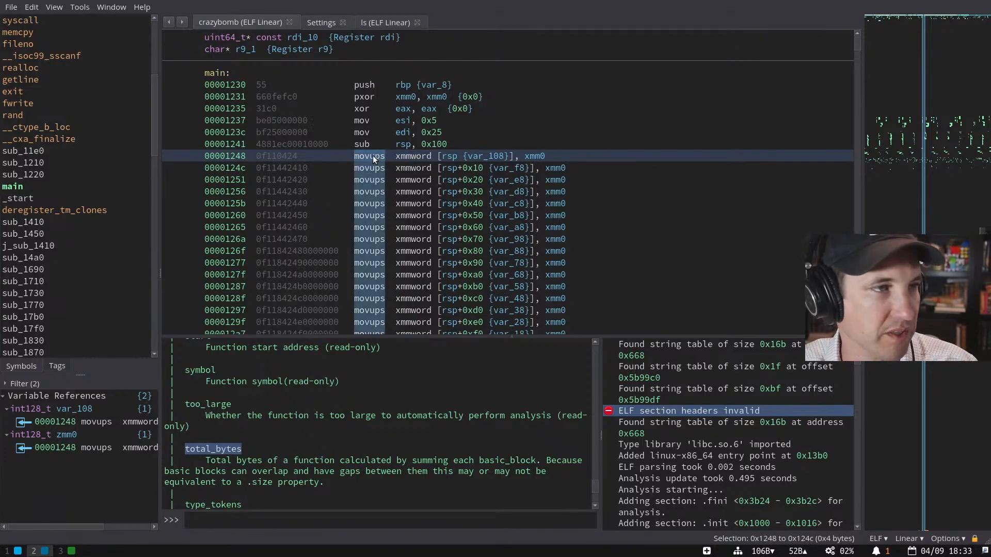
pyautogui.press('i')
pyautogui.moveTo(309, 168); pyautogui.dragTo(450, 170)
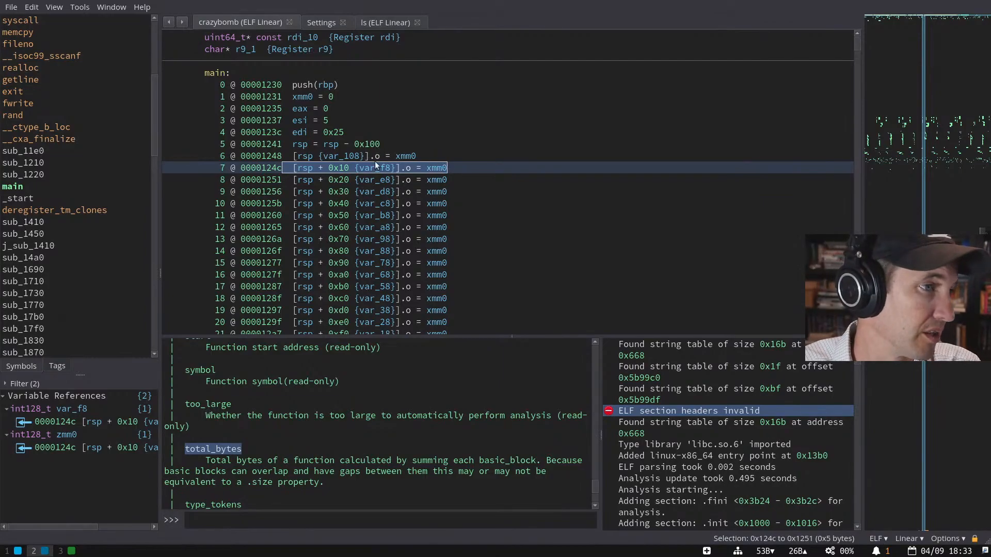
# - Trace the xmm0 assignment on line 7 by highlighting every use of xmm0 in main
pyautogui.keyDown('shift'); pyautogui.click(408, 178); pyautogui.keyUp('shift')
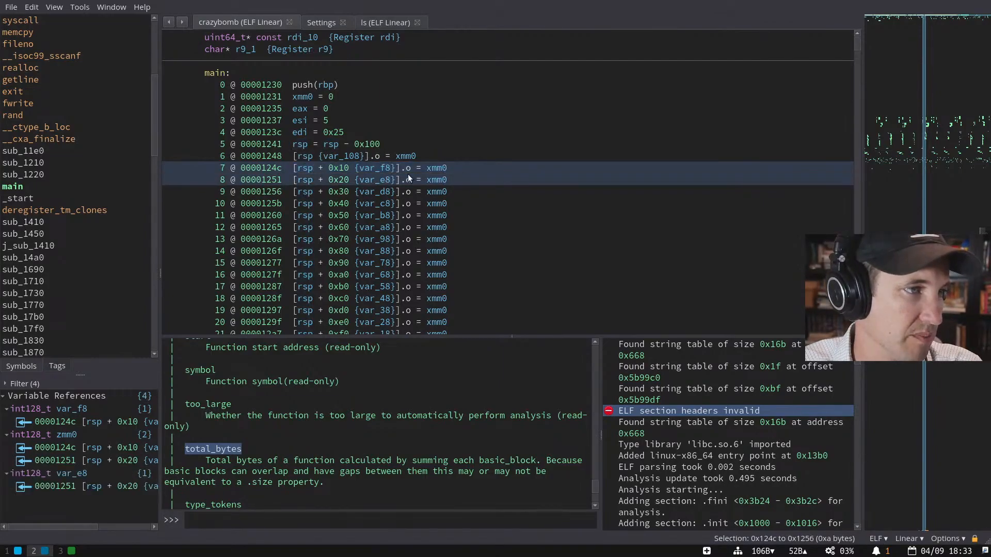
pyautogui.click(410, 168)
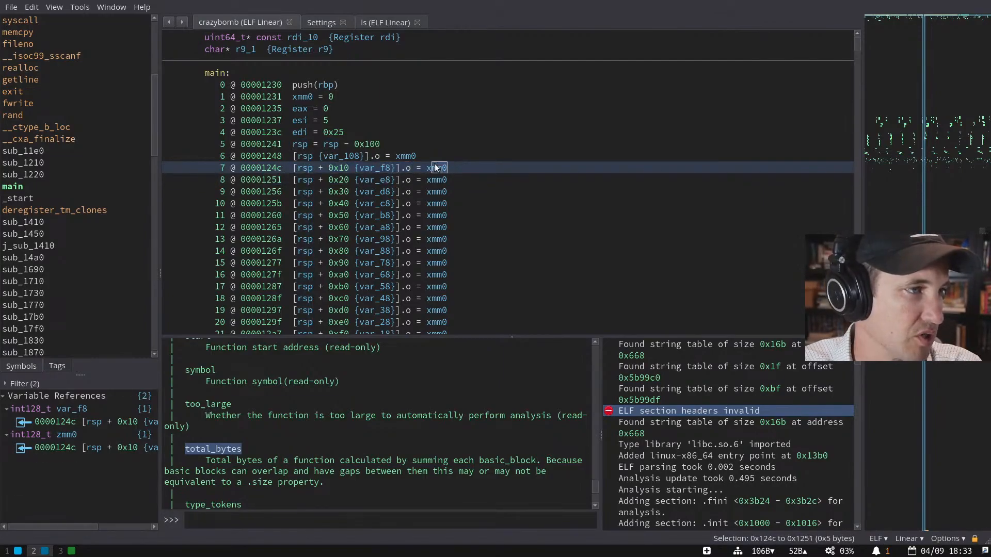
pyautogui.moveTo(435, 168); pyautogui.dragTo(408, 168)
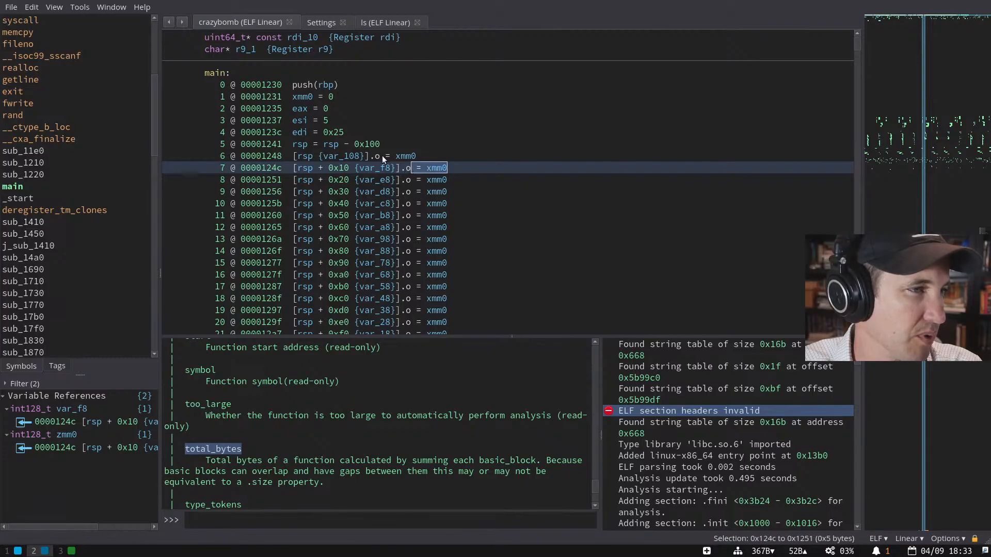
pyautogui.click(444, 167)
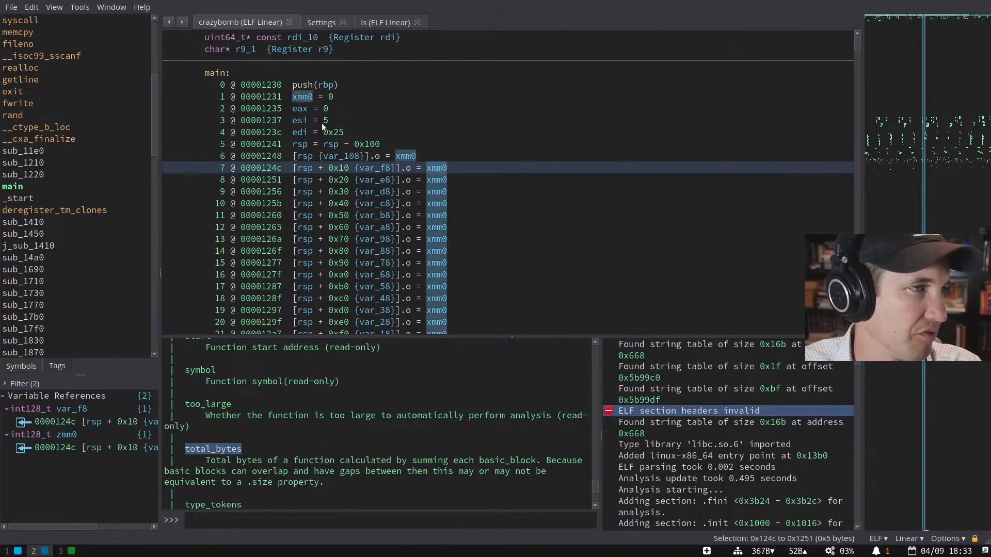
pyautogui.scroll(-3, 441, 164)
pyautogui.scroll(2, 441, 164)
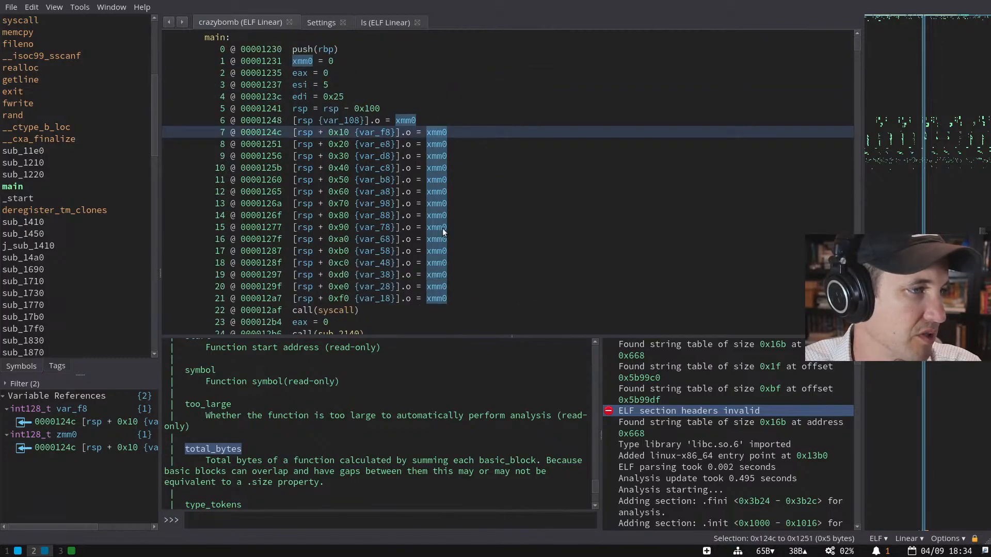
pyautogui.scroll(-3, 442, 228)
pyautogui.scroll(1, 364, 203)
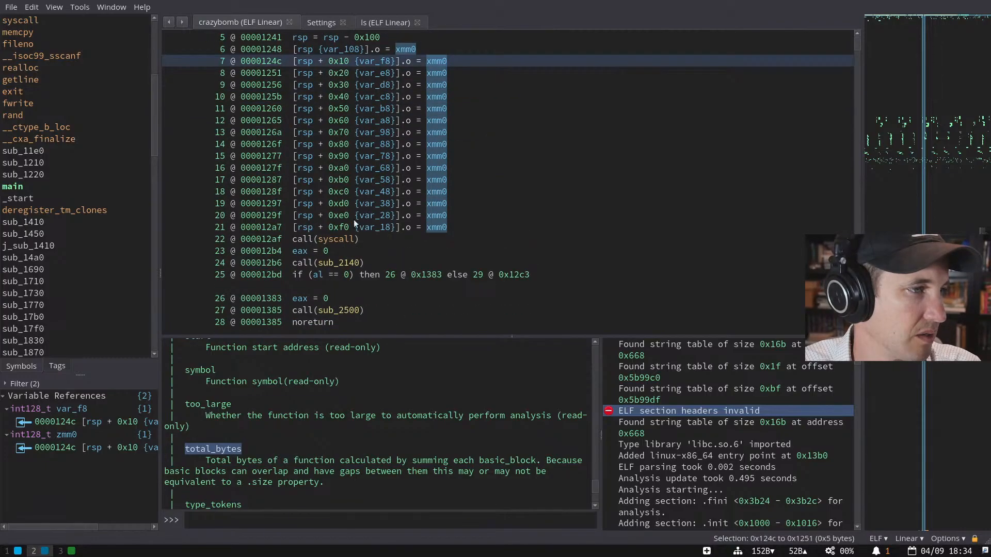
# - Switch main to Medium Level IL and select the syscall number 0x25
pyautogui.click(362, 239)
pyautogui.press('i')
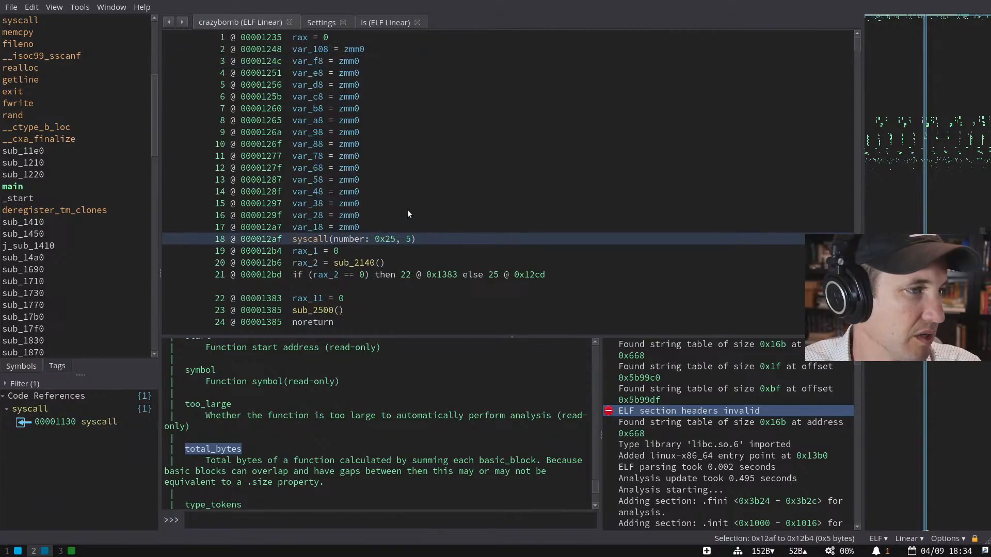
pyautogui.click(391, 240)
pyautogui.scroll(3, 389, 237)
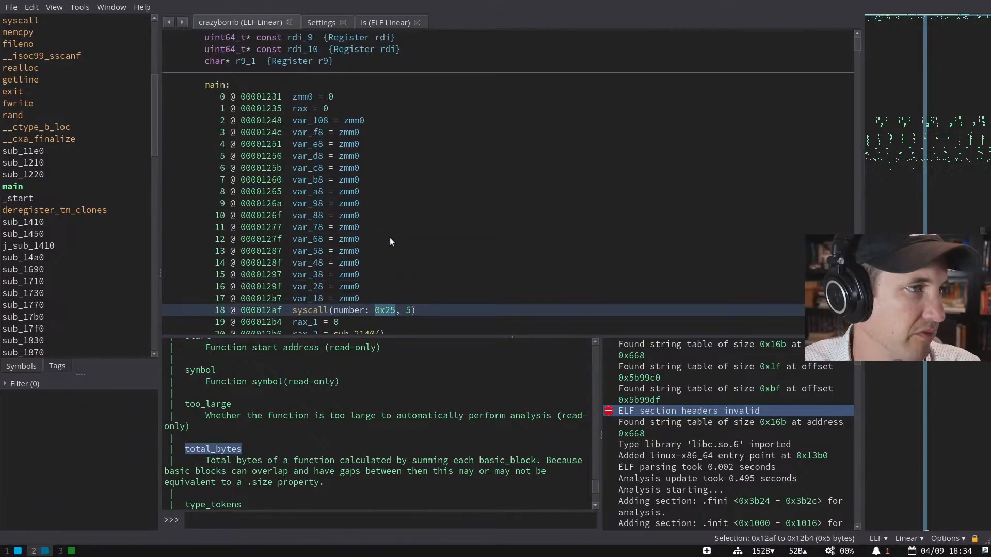
pyautogui.scroll(-3, 390, 237)
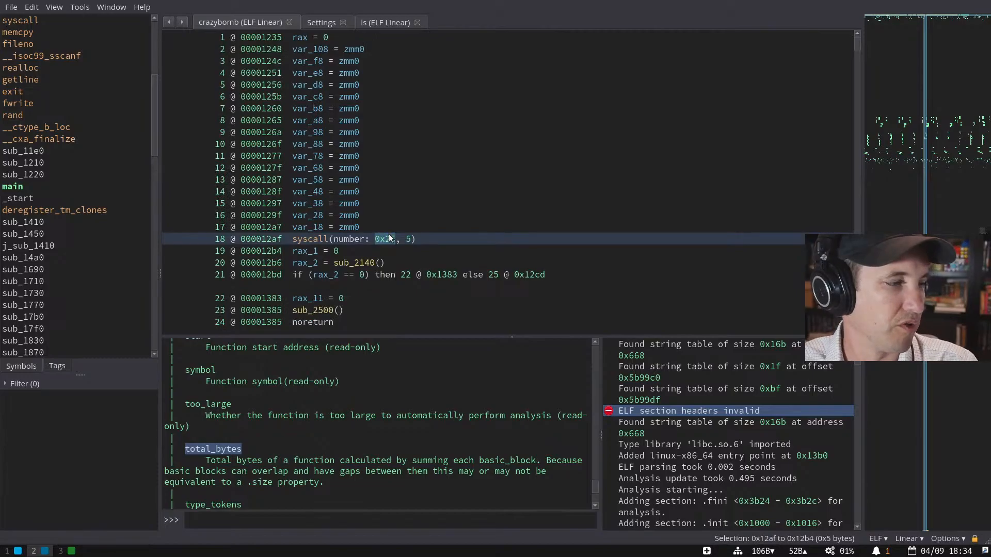
# - Display syscall number 0x25 as signed decimal 37 via the command palette, then bring up Firefox
pyautogui.rightClick(388, 238)
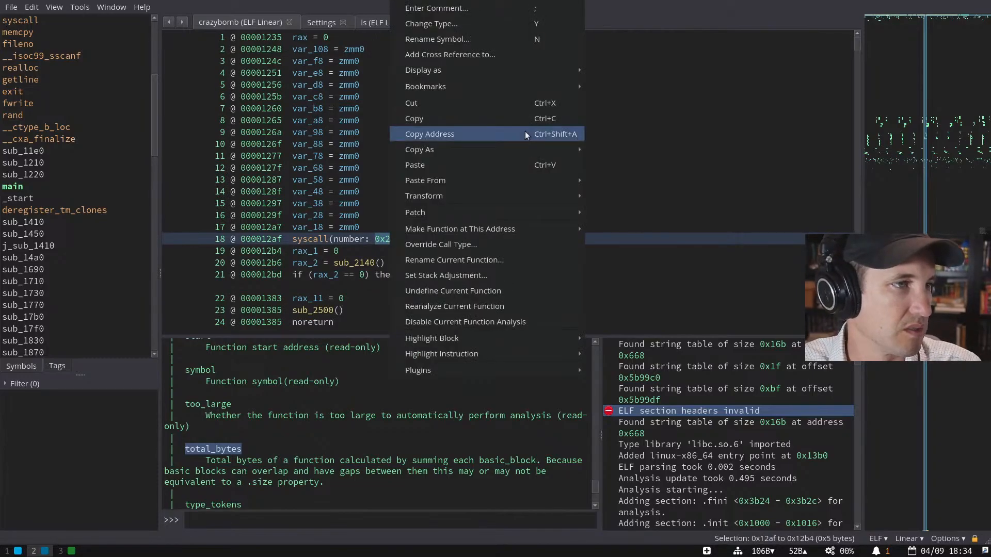
pyautogui.moveTo(513, 221)
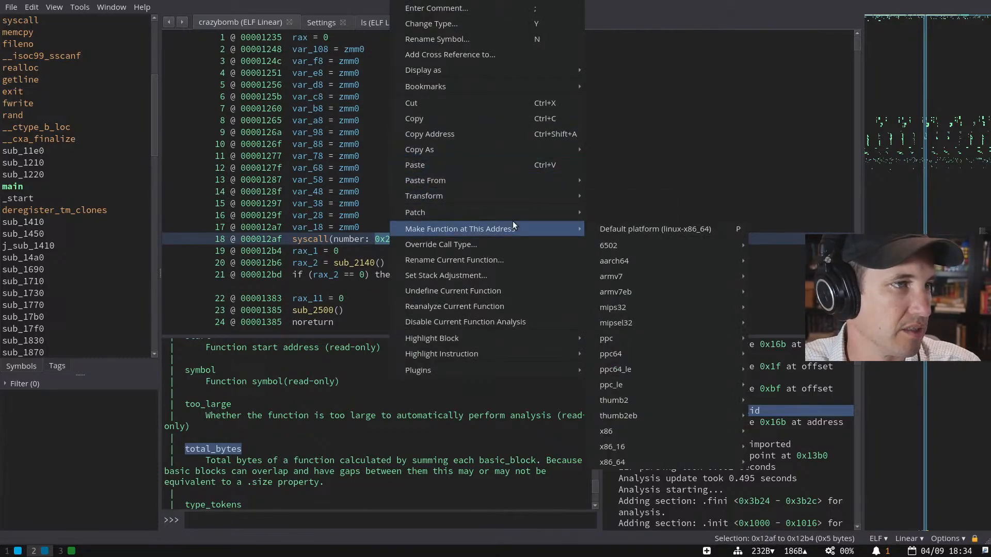
pyautogui.press('Escape')
pyautogui.hotkey('ctrl', 'p')
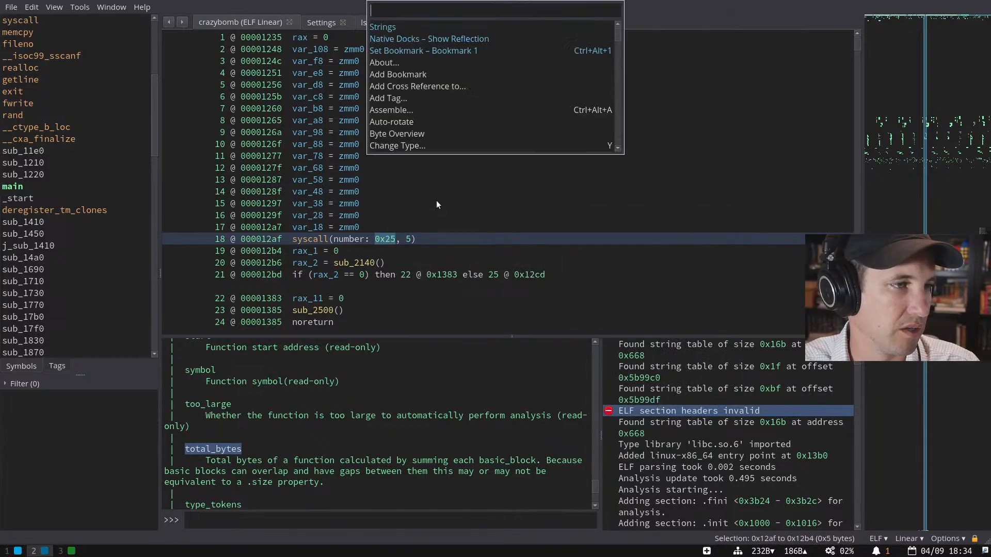
pyautogui.write('Integ')
pyautogui.press('Down')
pyautogui.press('Return')
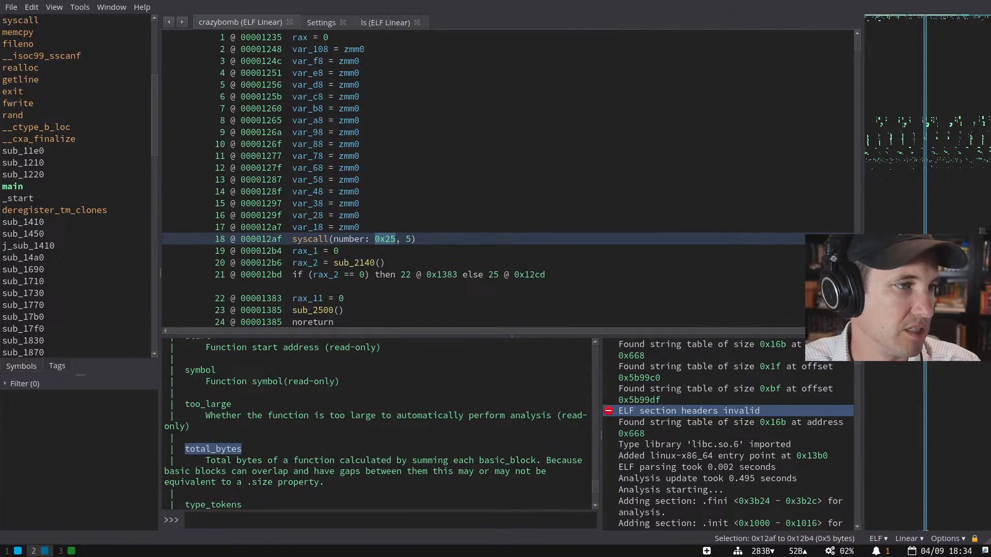
pyautogui.hotkey('ctrl', 'p')
pyautogui.write('displ')
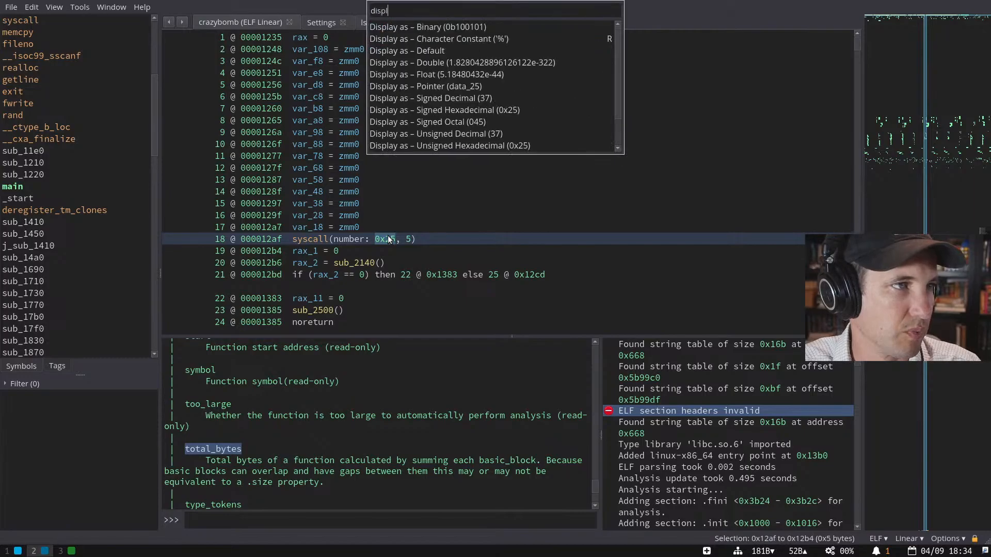
pyautogui.write('a dec')
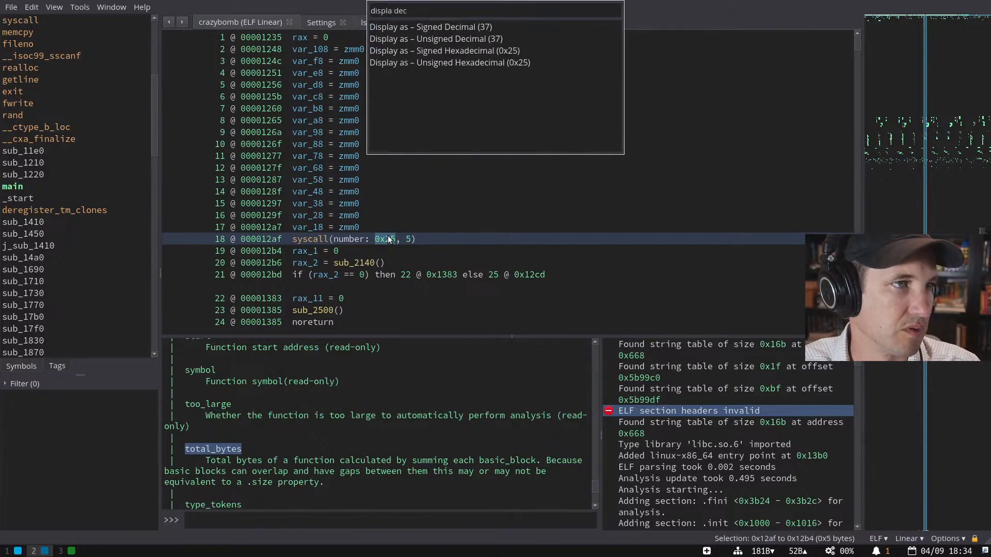
pyautogui.press('Return')
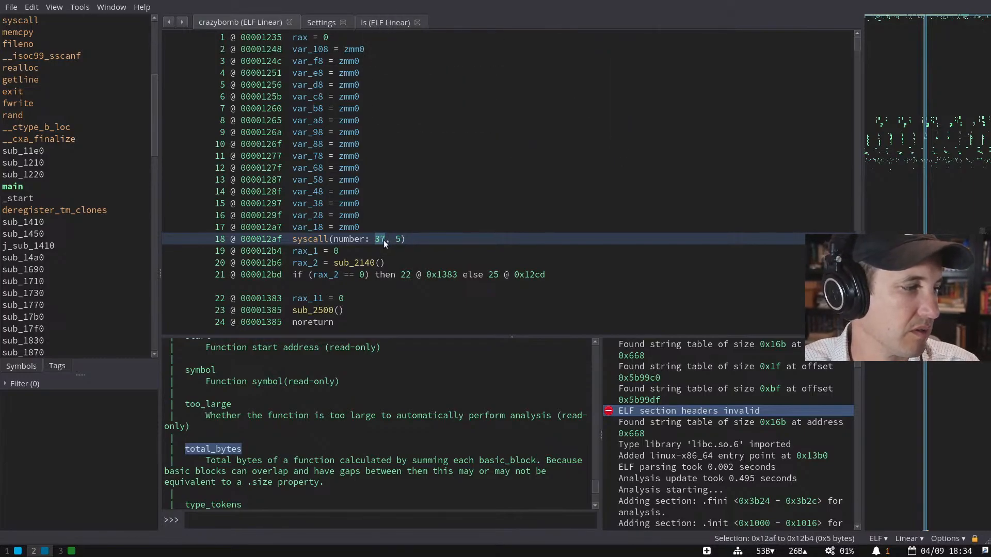
pyautogui.press('super+3')
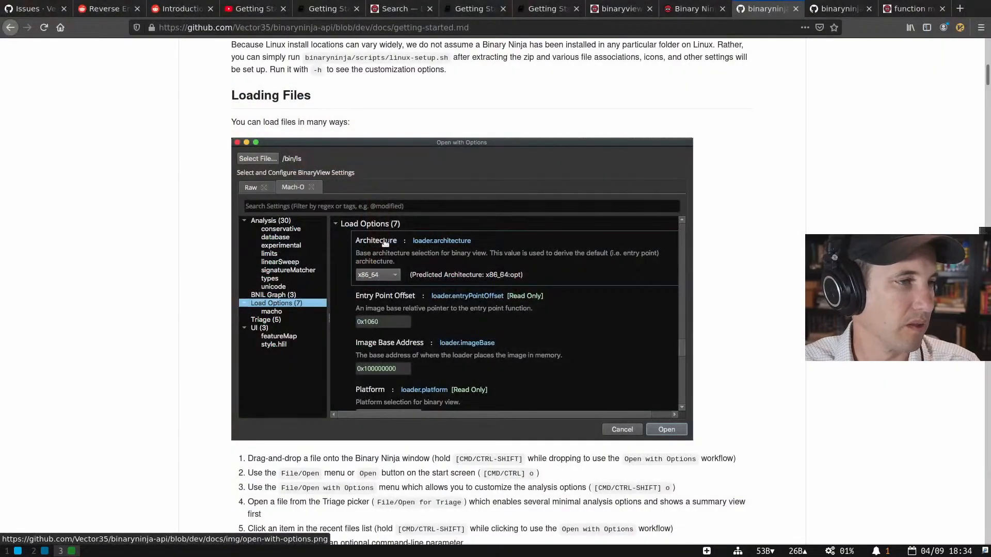
# - Search 'linux 64bit syscall table', open the filippo.io table and mark row 37, alarm
pyautogui.hotkey('ctrl', 't')
pyautogui.write('linux 64bit sy')
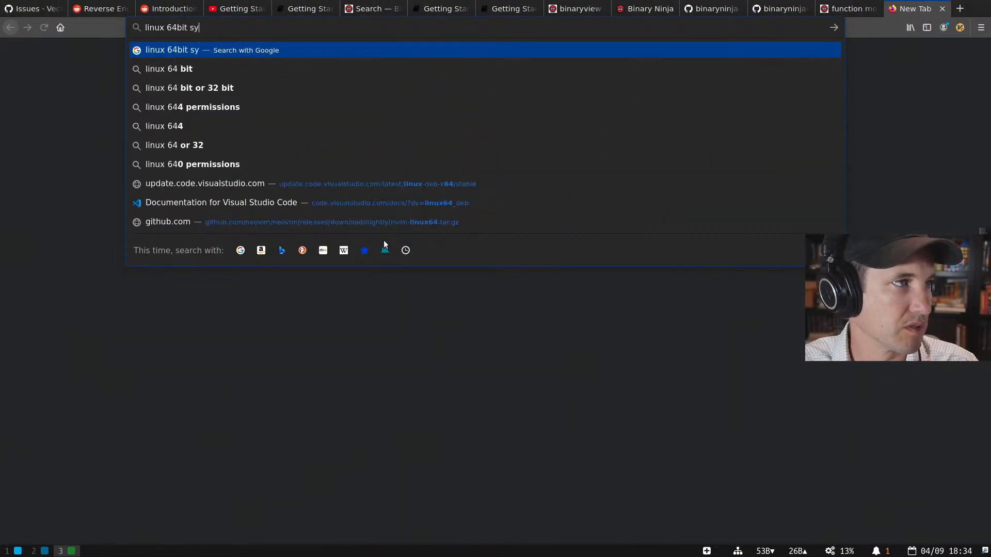
pyautogui.write('scall table')
pyautogui.press('Return')
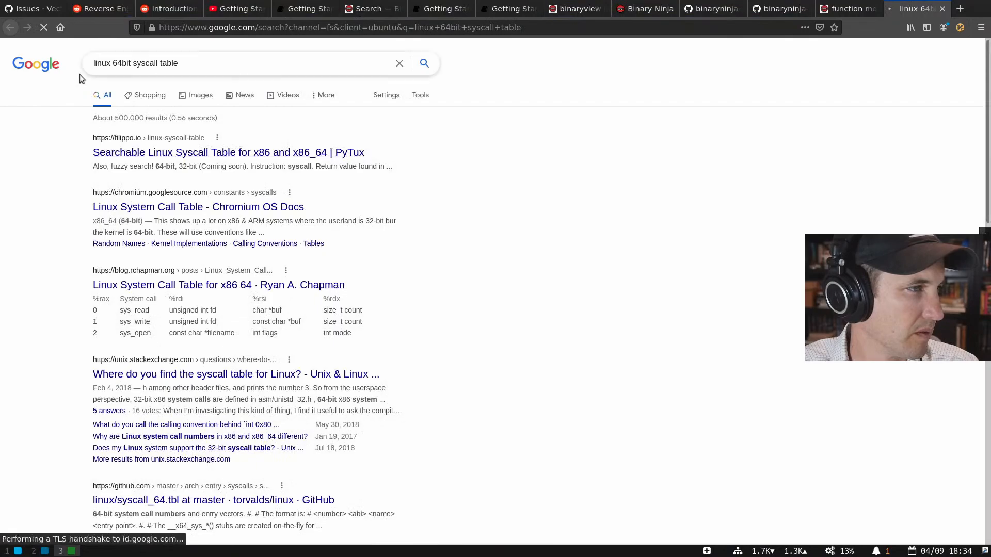
pyautogui.click(178, 155)
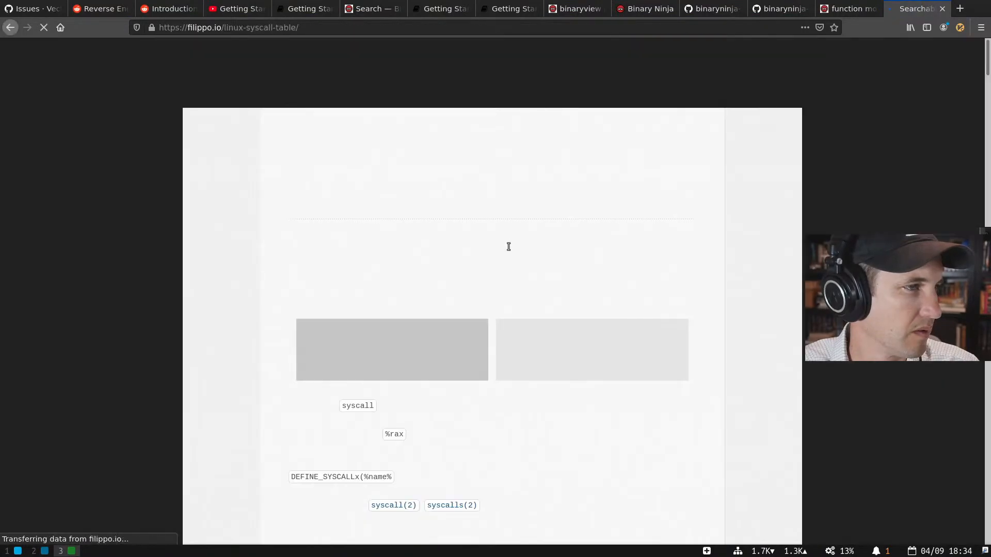
pyautogui.scroll(-5, 460, 272)
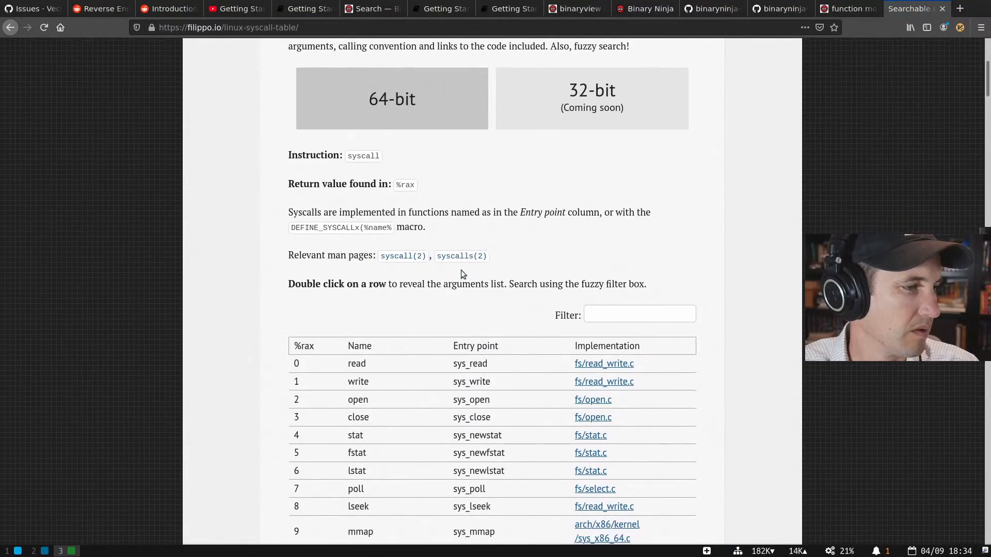
pyautogui.scroll(-15, 462, 273)
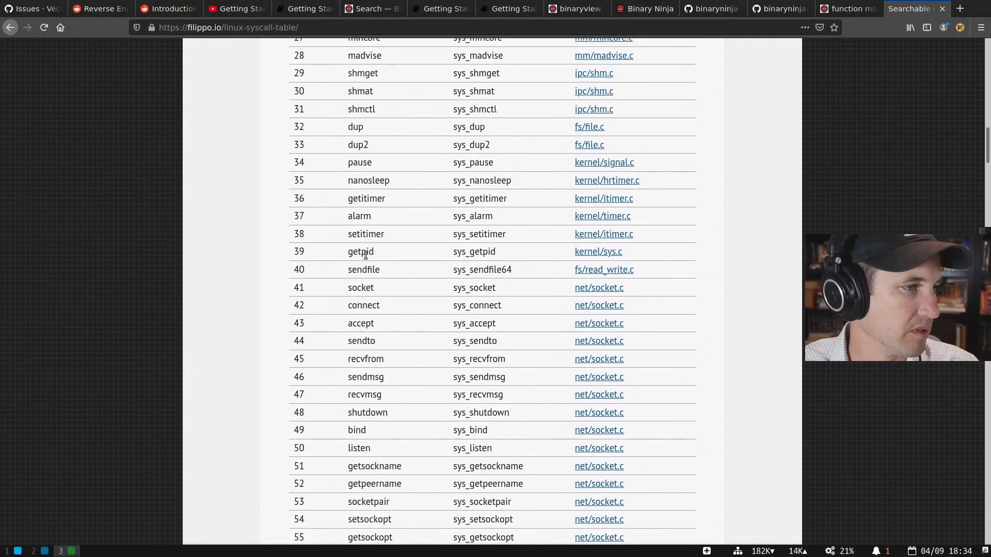
pyautogui.moveTo(289, 220); pyautogui.dragTo(650, 221)
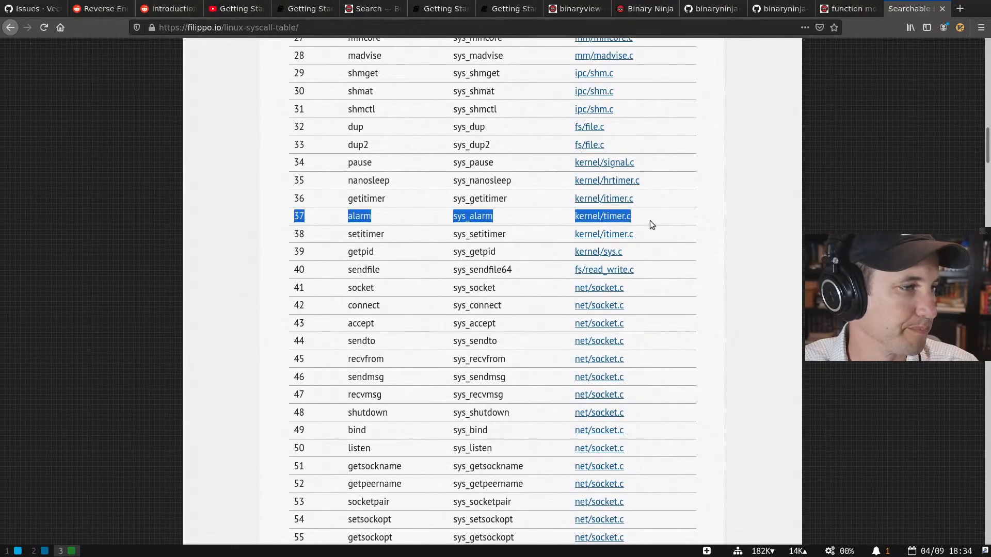
# - Check the syscall's second argument 5 in Binary Ninja and open alarm's kernel source
pyautogui.press('super+2')
pyautogui.scroll(7, 487, 227)
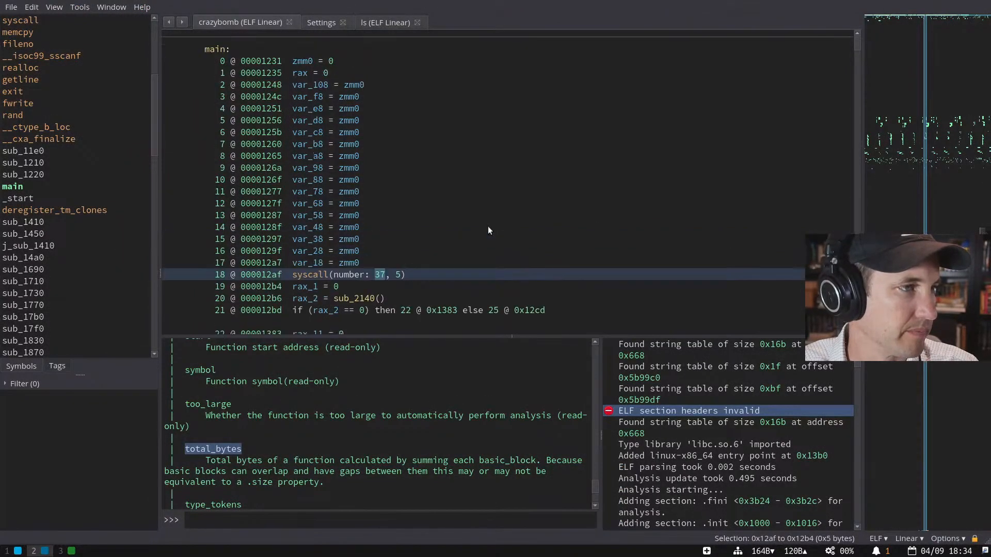
pyautogui.scroll(-7, 474, 229)
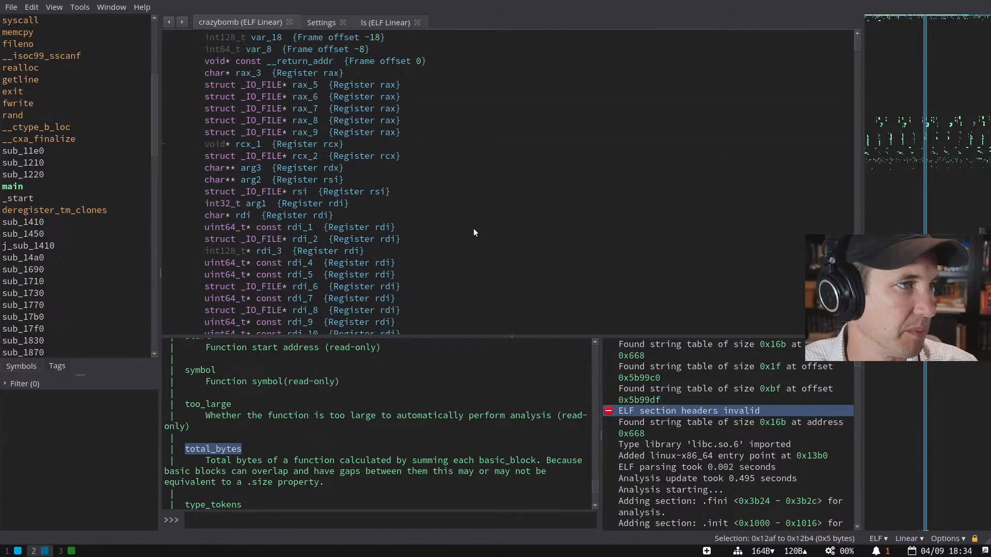
pyautogui.click(397, 239)
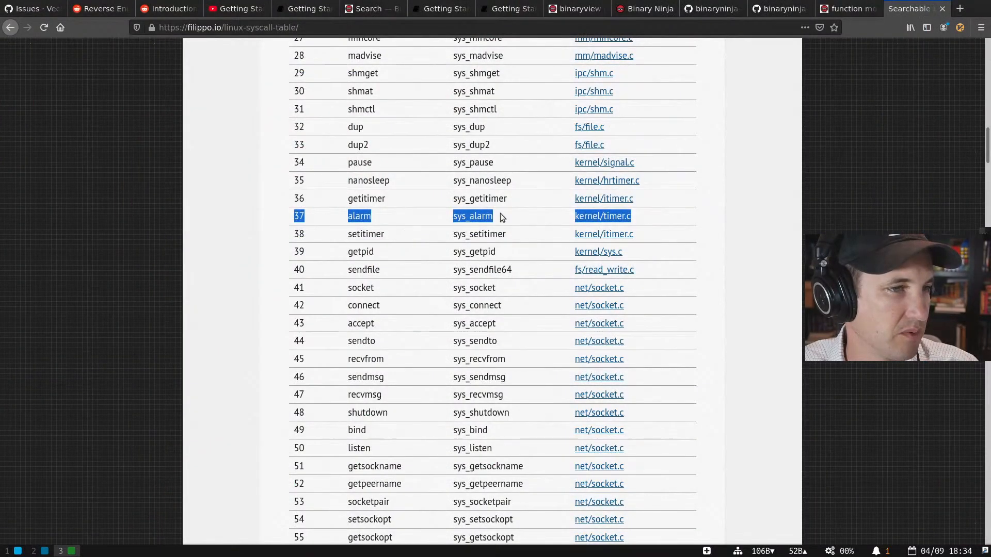
pyautogui.click(593, 217)
pyautogui.press('super+1')
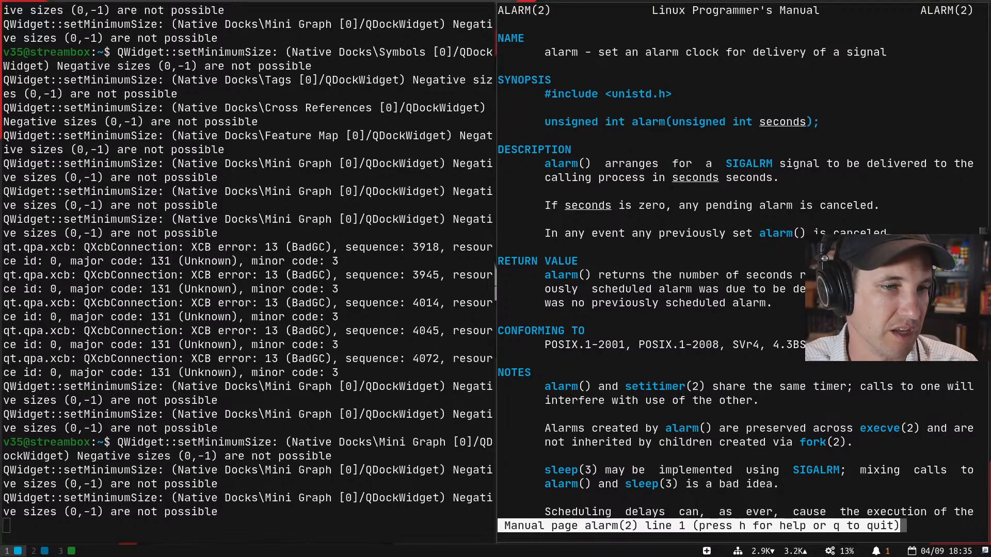
# - Scroll the alarm(2) man page to confirm it takes seconds, then quit it
pyautogui.press('Down')
pyautogui.press('Down')
pyautogui.press('Down')
pyautogui.press('Down')
pyautogui.press('Down')
pyautogui.press('Down')
pyautogui.press('Down')
pyautogui.press('Down')
pyautogui.press('Down')
pyautogui.press('Down')
pyautogui.press('Down')
pyautogui.press('Down')
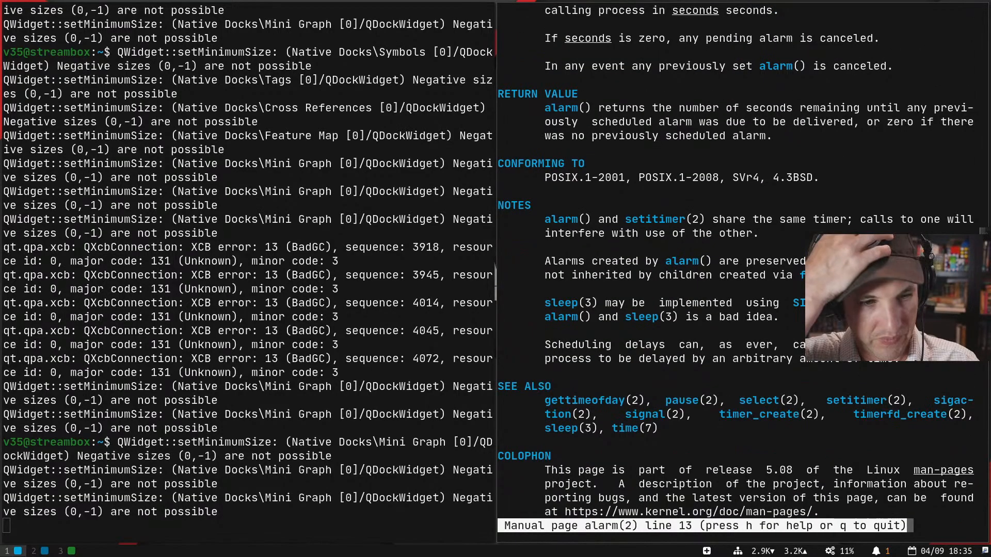
pyautogui.press('q')
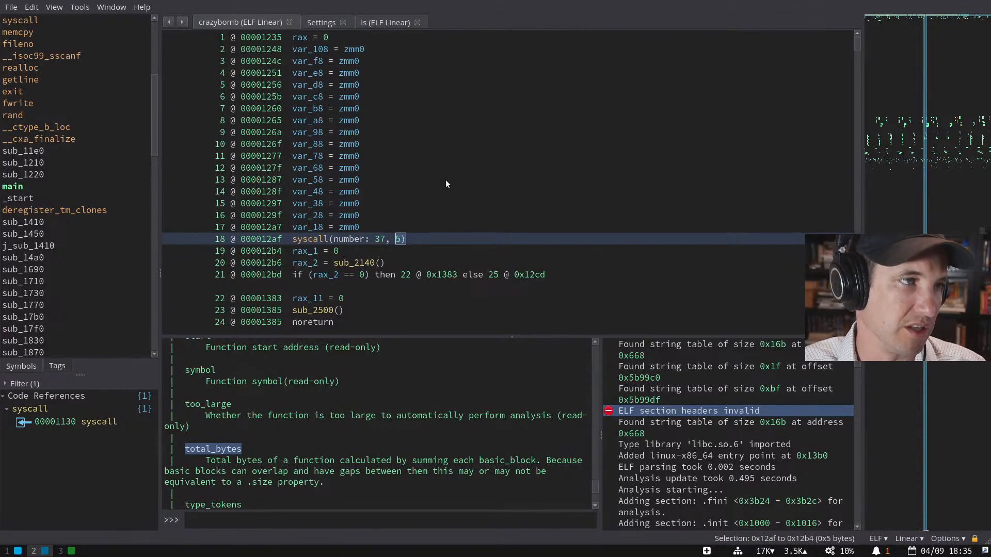
# - Switch main to HLIL and add the comment 'alarm in 5s' to the syscall(number: 37, 5) line
pyautogui.scroll(2, 447, 184)
pyautogui.scroll(-1, 446, 184)
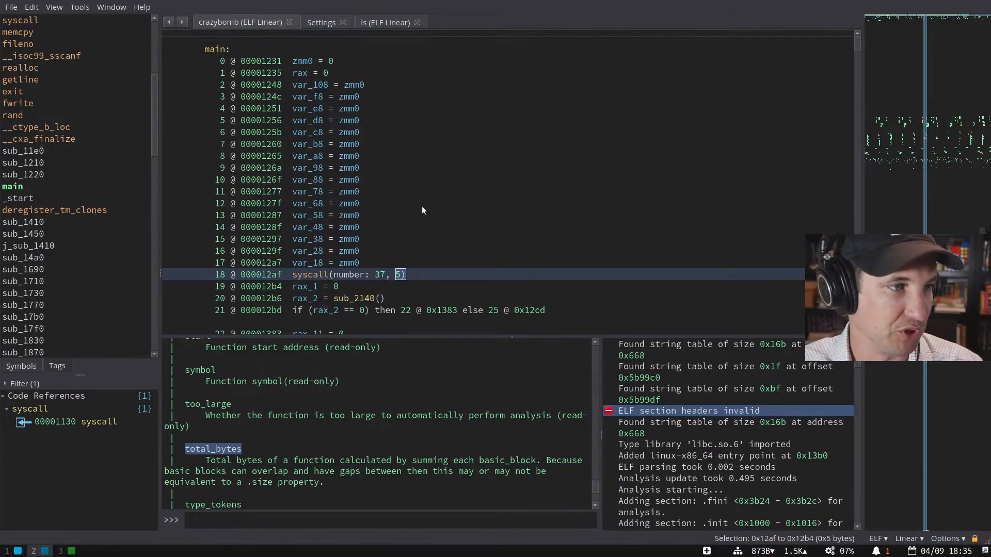
pyautogui.scroll(-1, 422, 205)
pyautogui.click(424, 228)
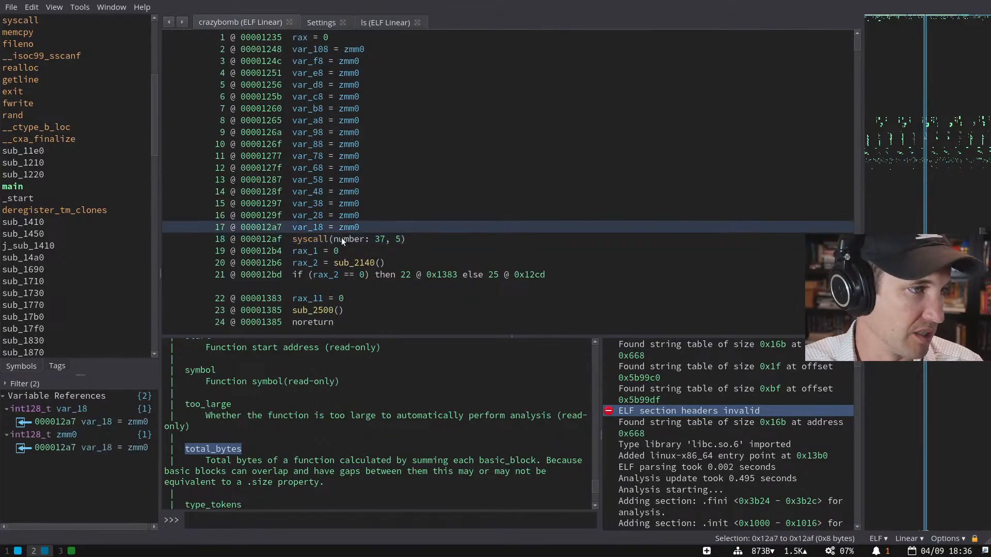
pyautogui.click(448, 240)
pyautogui.press('i')
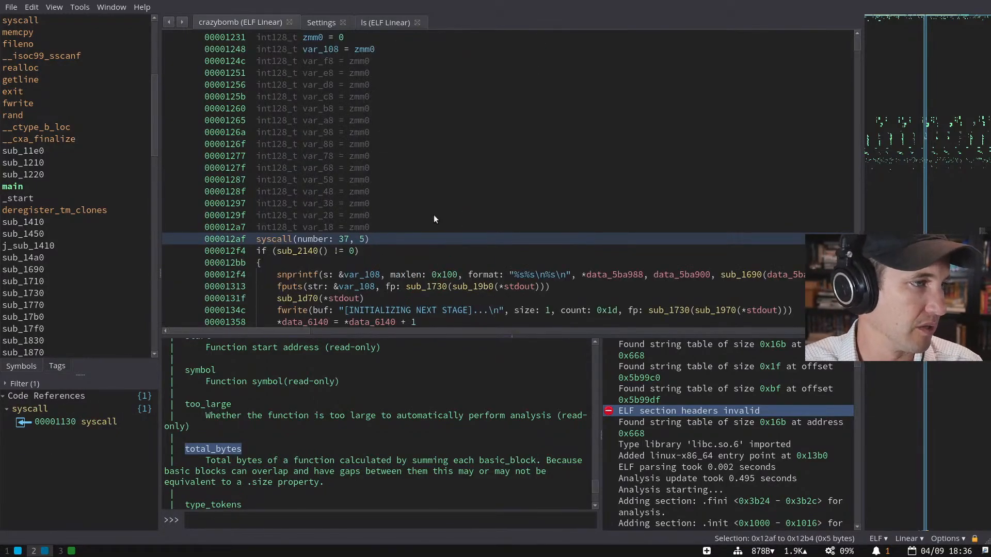
pyautogui.scroll(1, 409, 228)
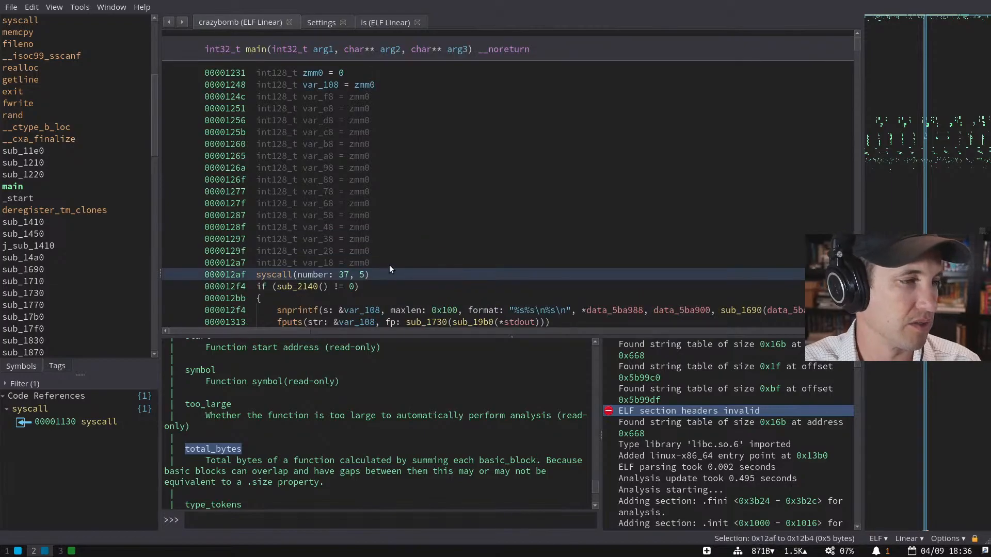
pyautogui.write(';alarm in 5s')
pyautogui.press('Return')
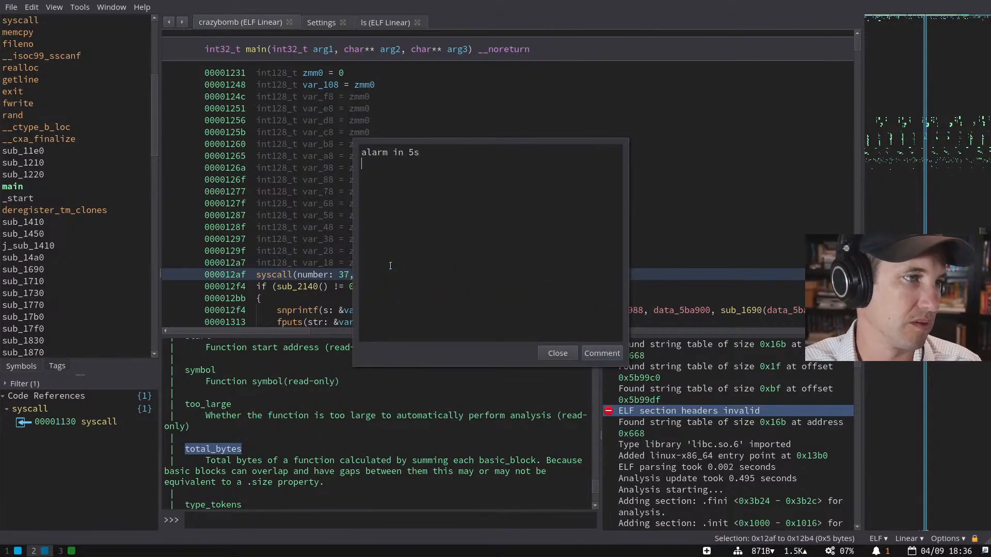
pyautogui.press('Return')
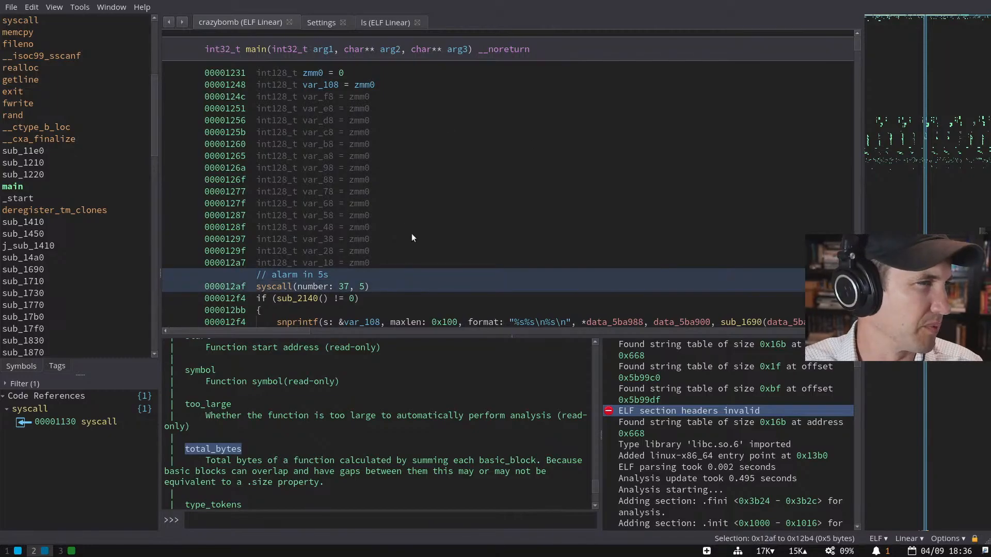
pyautogui.scroll(-1, 410, 229)
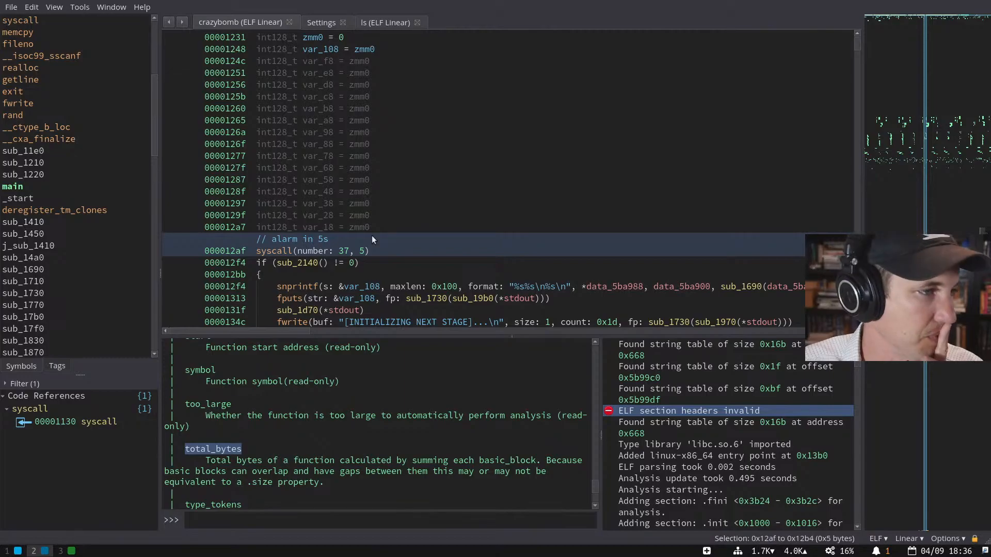
# - Open sub_2140 from main's if line to inspect its body, then return to main
pyautogui.click(370, 259)
pyautogui.doubleClick(292, 262)
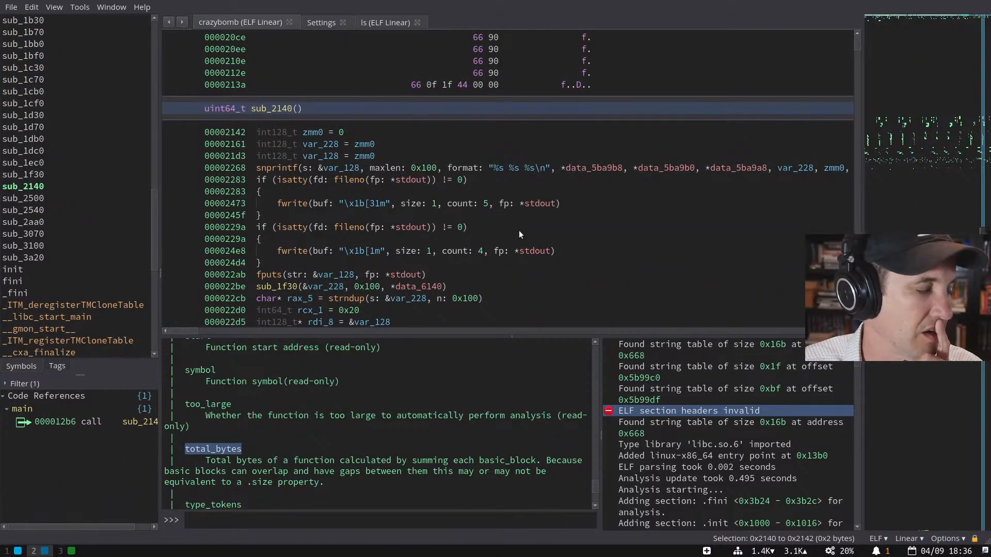
pyautogui.scroll(-5, 518, 230)
pyautogui.scroll(-5, 519, 235)
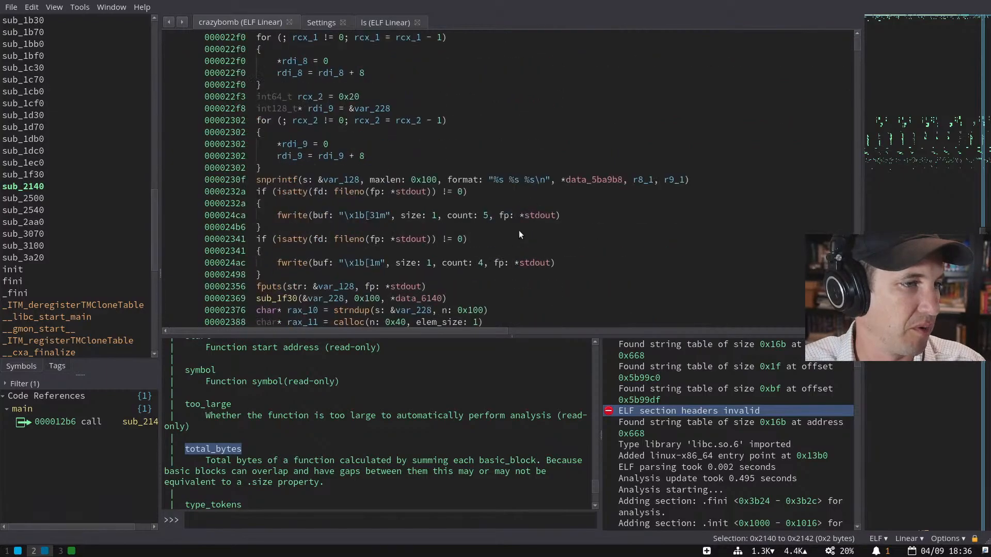
pyautogui.scroll(2, 519, 235)
pyautogui.press('Escape')
# - Rename sub_2140 in main's if condition to stage1
pyautogui.scroll(-3, 385, 245)
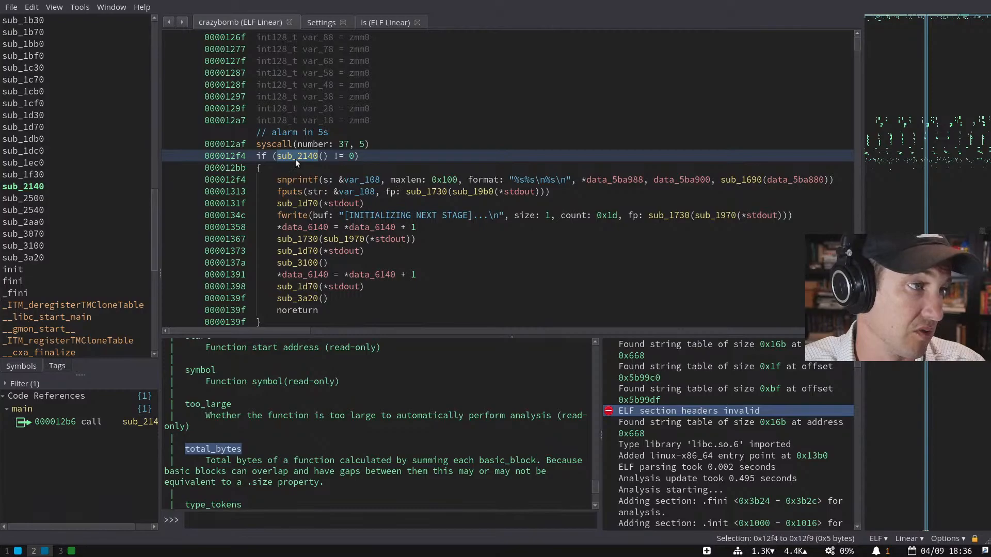
pyautogui.moveTo(309, 168); pyautogui.dragTo(445, 298)
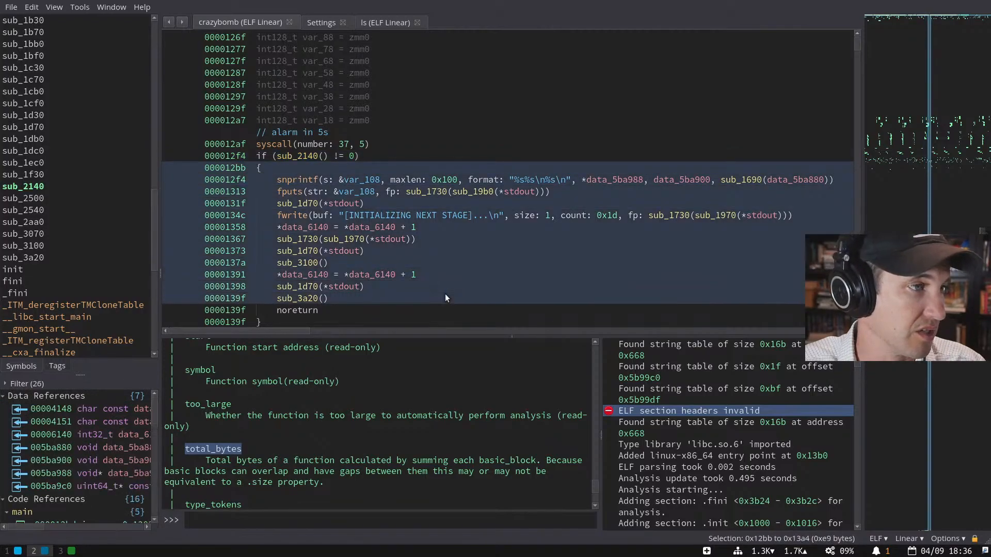
pyautogui.click(306, 156)
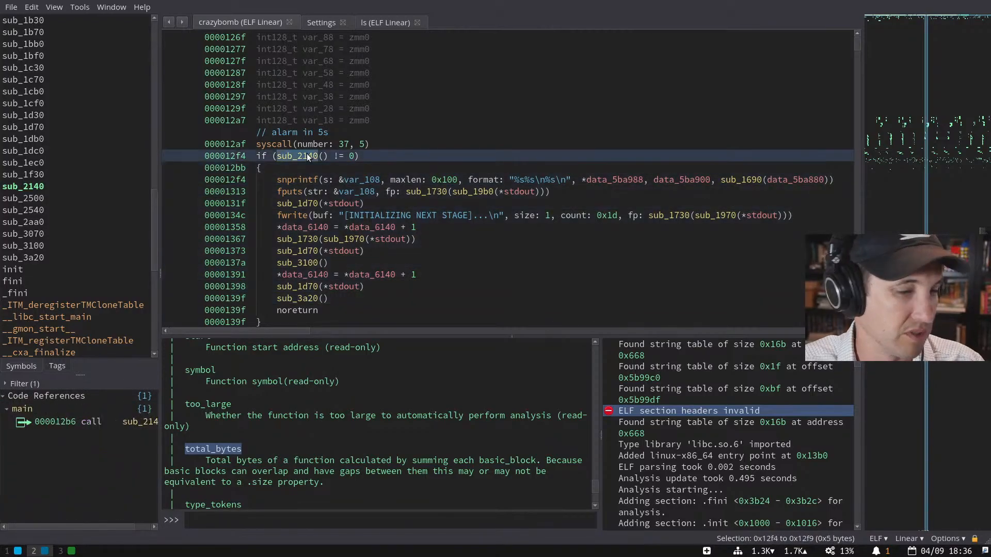
pyautogui.press('n')
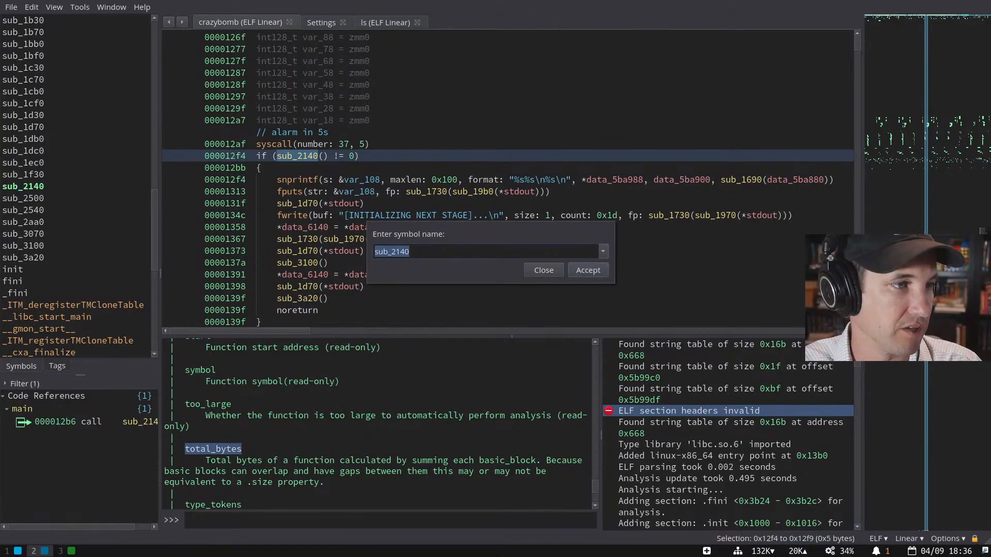
pyautogui.write('first')
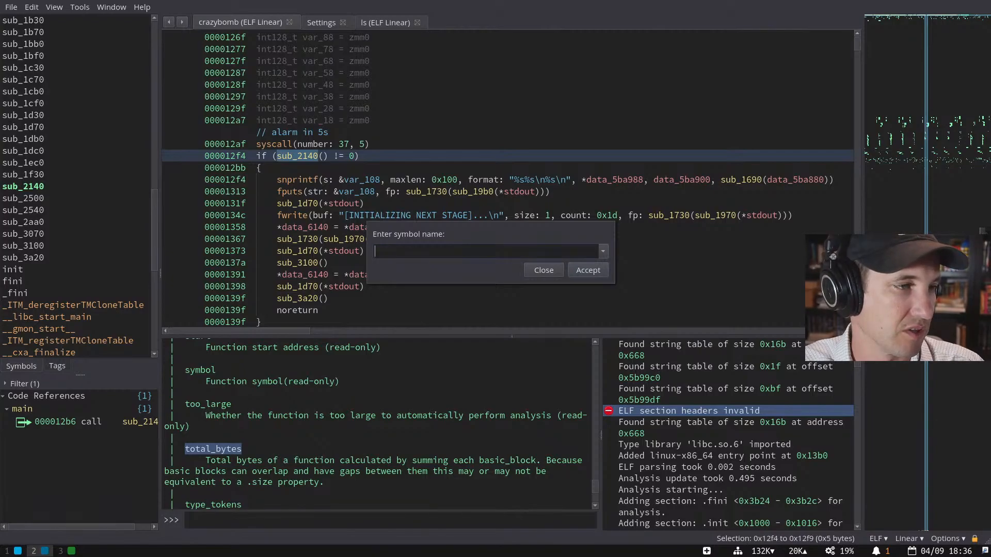
pyautogui.press('BackSpace')
pyautogui.press('BackSpace')
pyautogui.press('BackSpace')
pyautogui.press('BackSpace')
pyautogui.press('BackSpace')
pyautogui.write('stage1')
pyautogui.press('Return')
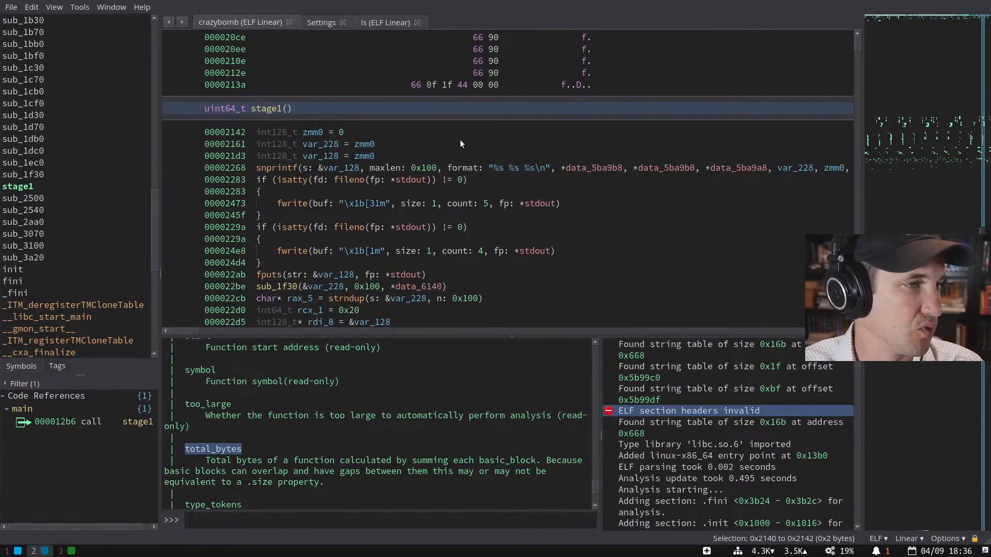
# - Follow stage1's snprintf argument data_5ba9b8 to its .data pointer and its .rodata string
pyautogui.click(353, 167)
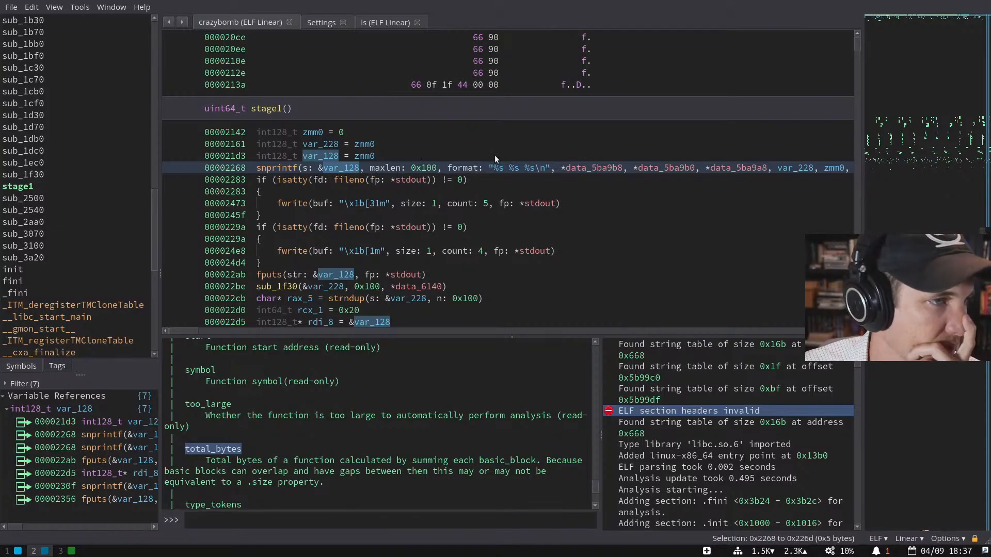
pyautogui.click(518, 168)
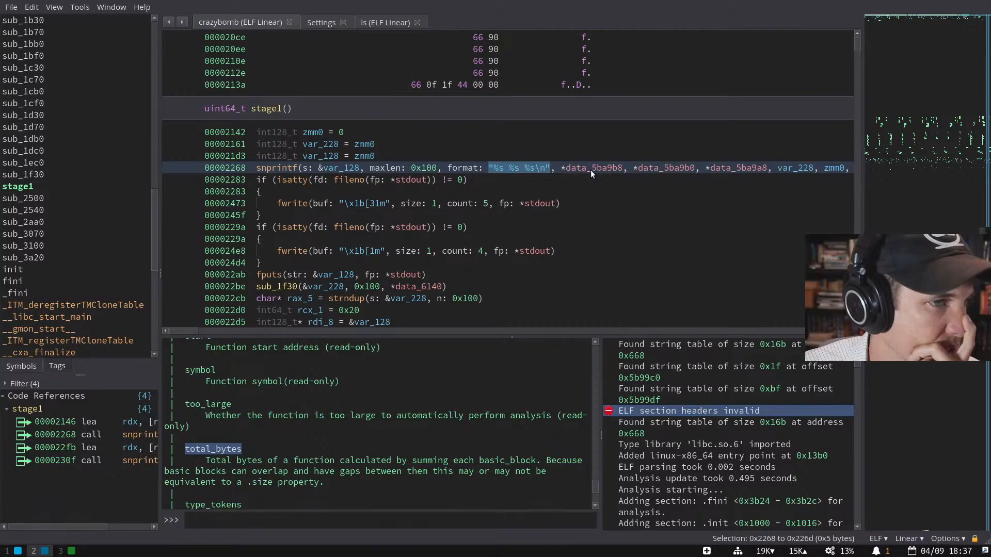
pyautogui.doubleClick(590, 169)
pyautogui.scroll(1, 562, 165)
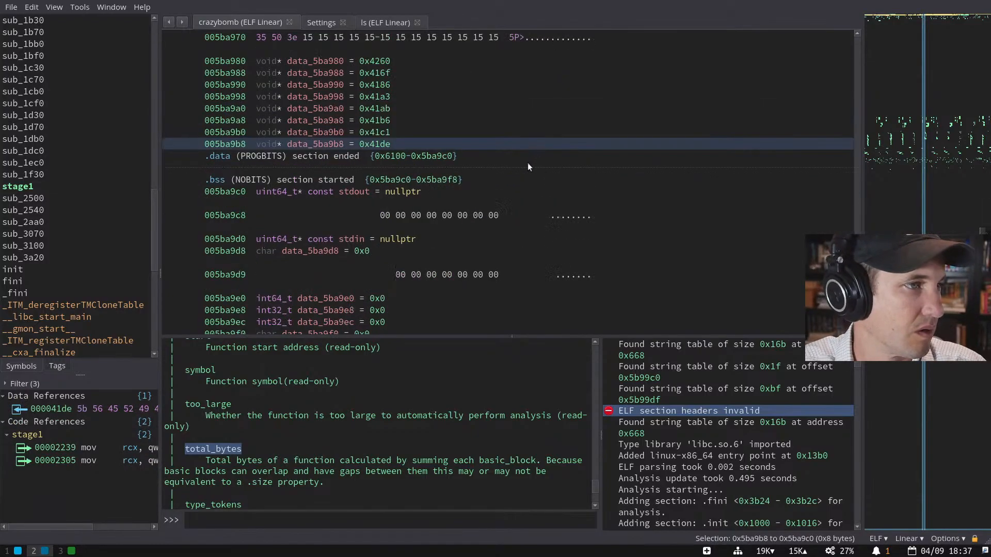
pyautogui.doubleClick(383, 144)
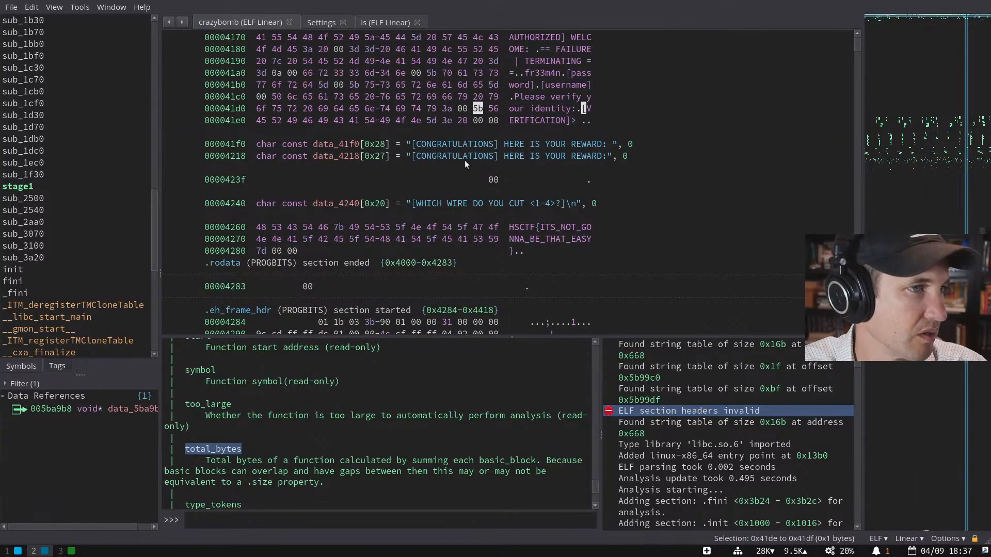
pyautogui.press('Escape')
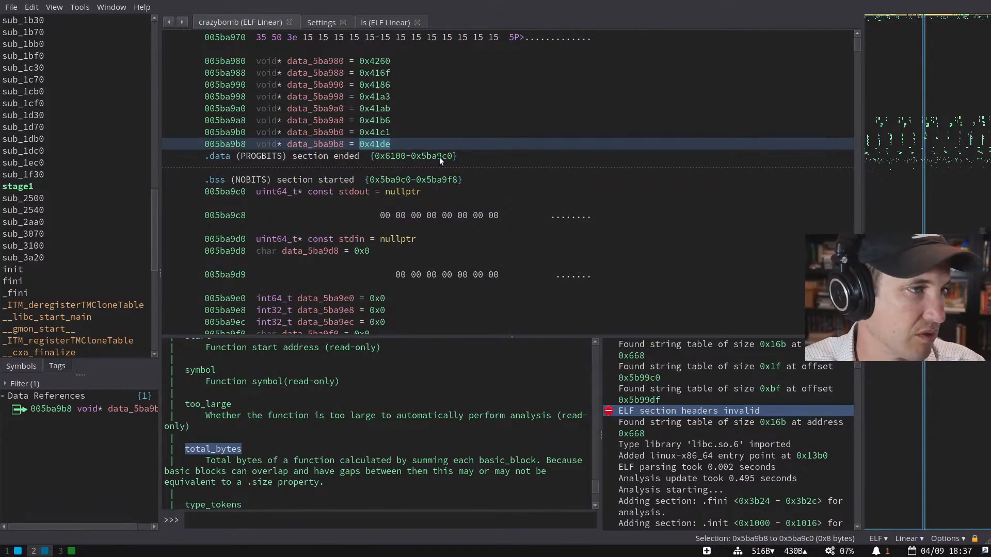
# - Retype the eight pointers from data_5ba9b8 up to data_5ba980 as int64_t
pyautogui.press('8')
pyautogui.click(378, 134)
pyautogui.press('8')
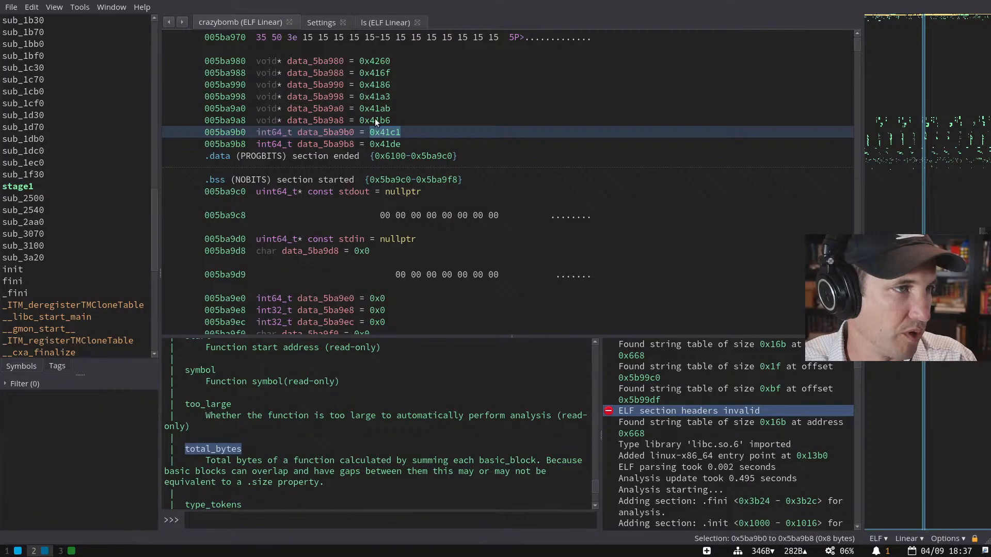
pyautogui.click(375, 119)
pyautogui.press('8')
pyautogui.click(375, 107)
pyautogui.press('8')
pyautogui.click(374, 97)
pyautogui.press('8')
pyautogui.click(373, 82)
pyautogui.press('8')
pyautogui.click(374, 72)
pyautogui.press('8')
pyautogui.click(373, 61)
pyautogui.press('8')
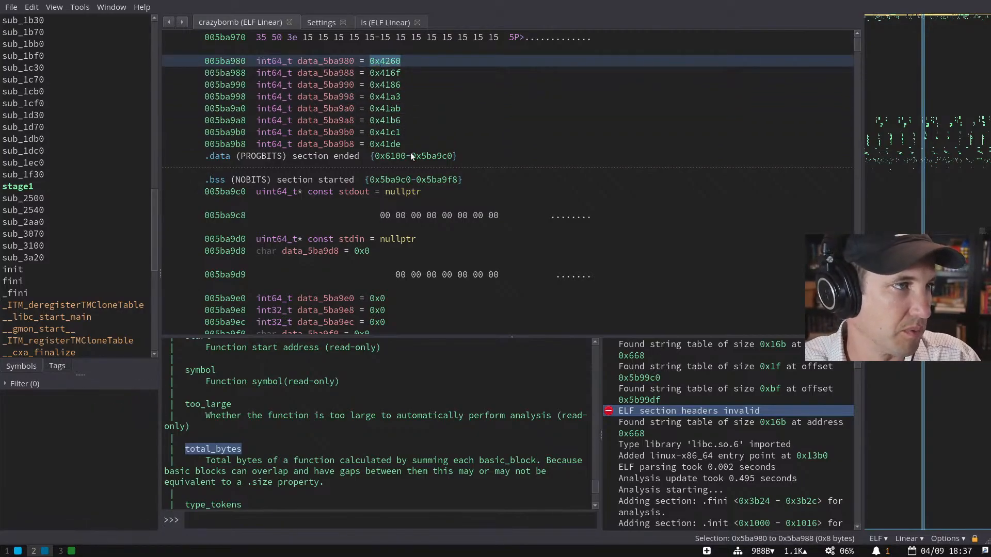
# - Rename data_5ba9b8 to verification, then follow data_5ba9b0 to its string
pyautogui.press('Escape')
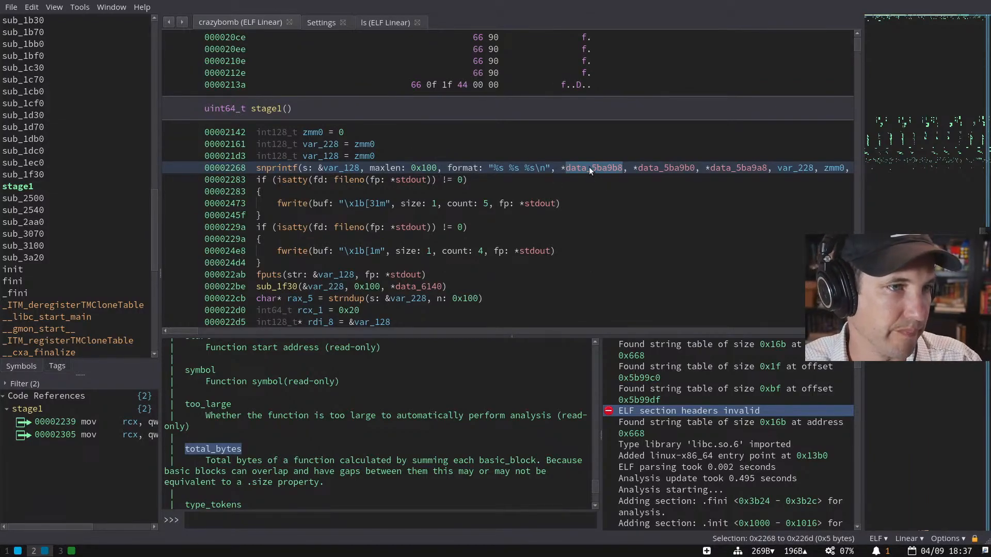
pyautogui.hscroll(3, 603, 170)
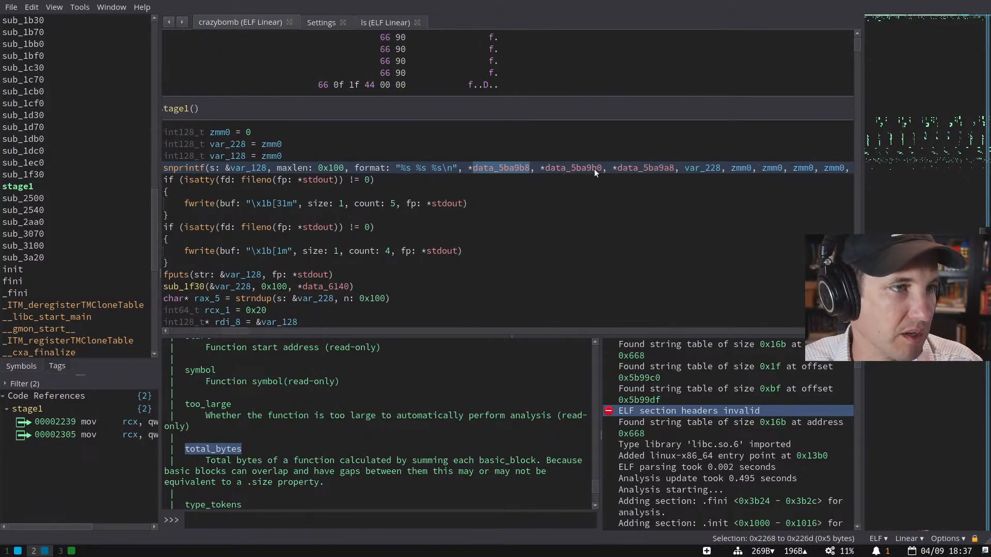
pyautogui.doubleClick(513, 168)
pyautogui.doubleClick(332, 131)
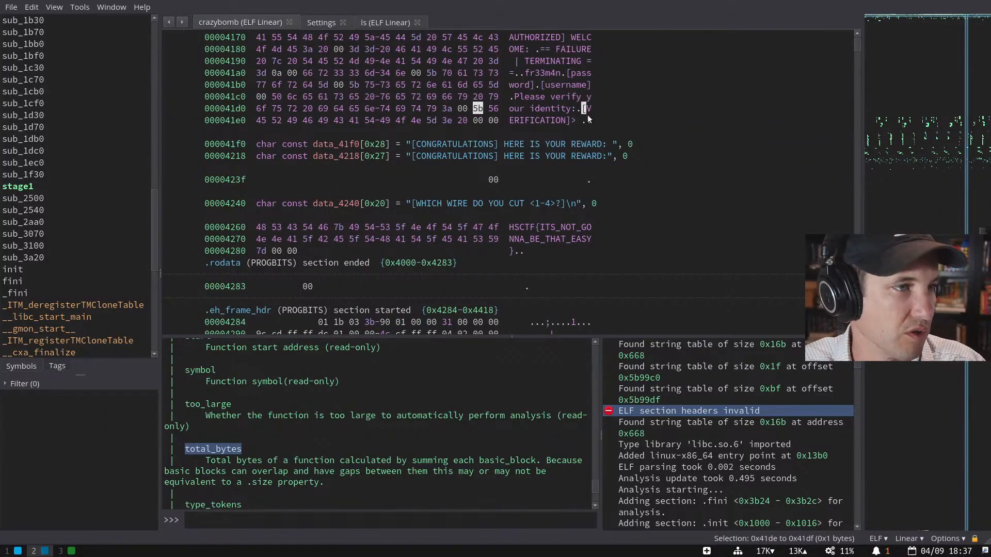
pyautogui.press('Escape')
pyautogui.press('Escape')
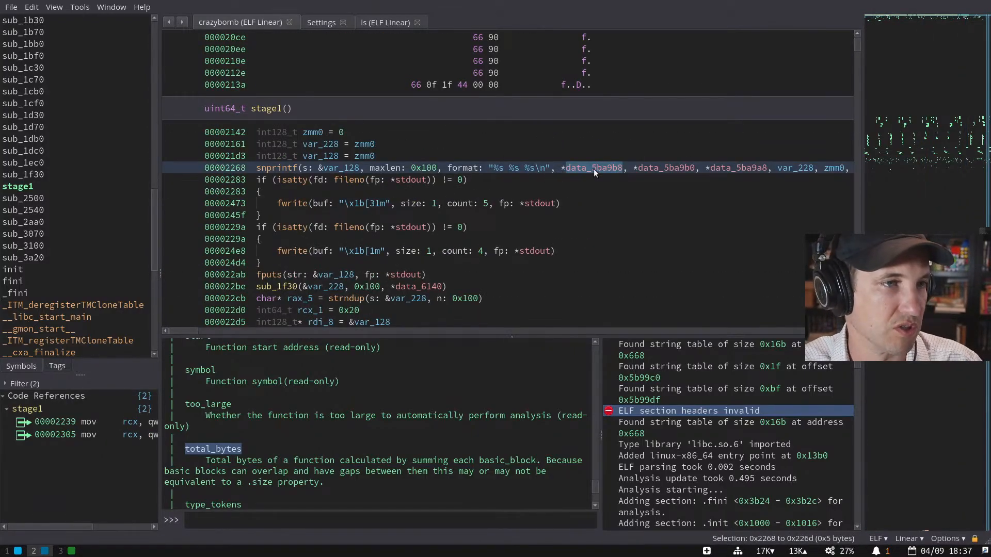
pyautogui.write('n", *verification')
pyautogui.press('Return')
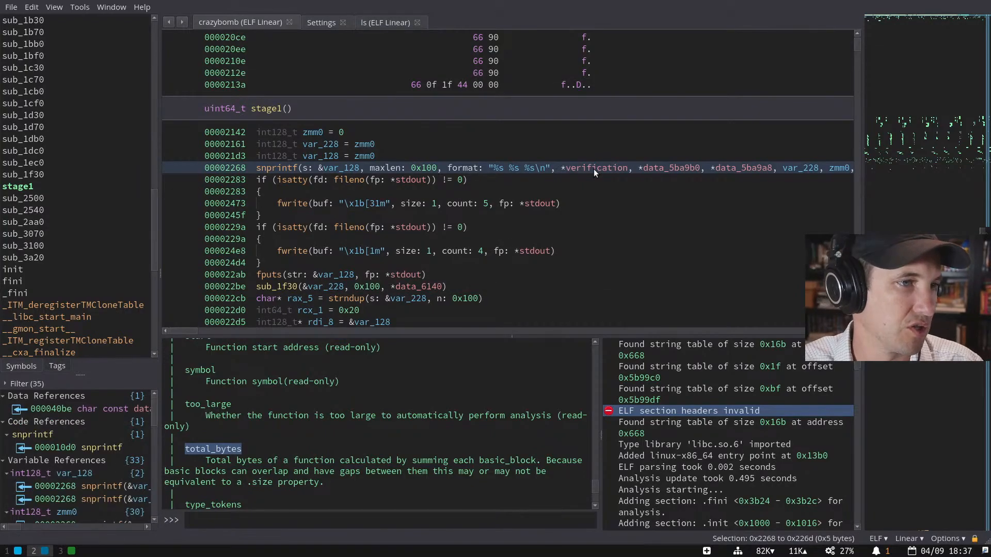
pyautogui.doubleClick(669, 168)
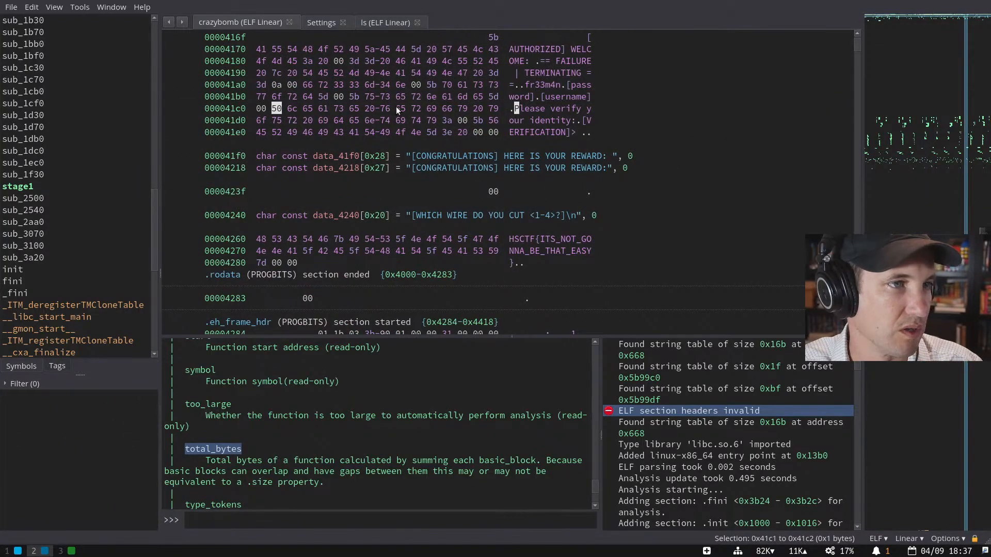
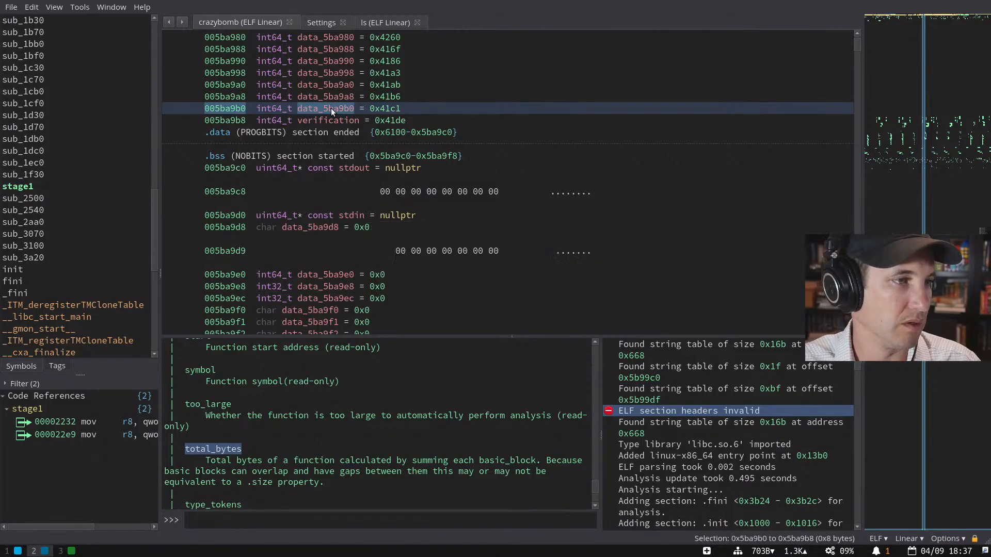
# - Rename the data_5ba9a8 pointer to username and follow it to its string bytes
pyautogui.click(375, 98)
pyautogui.click(318, 99)
pyautogui.write('nuser')
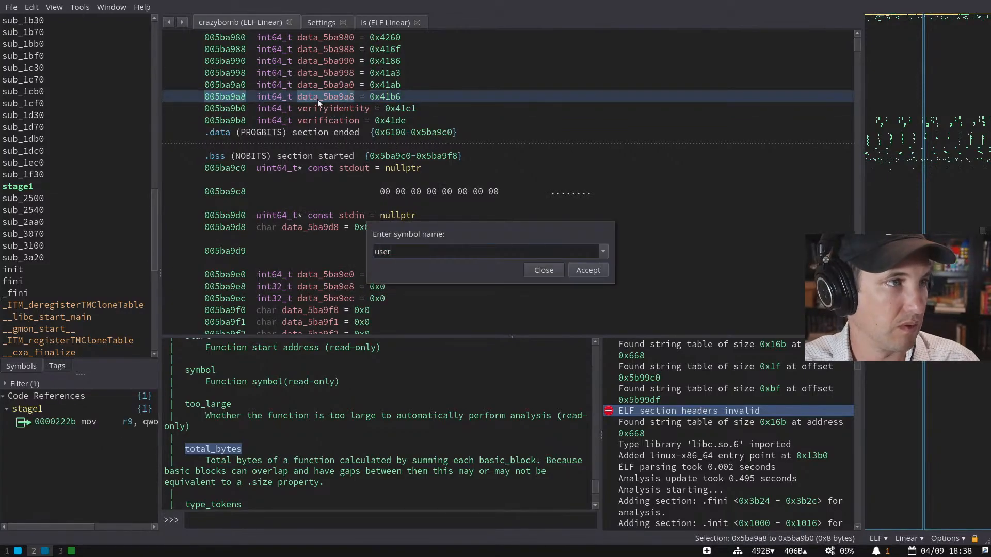
pyautogui.write('name')
pyautogui.press('Return')
pyautogui.doubleClick(383, 83)
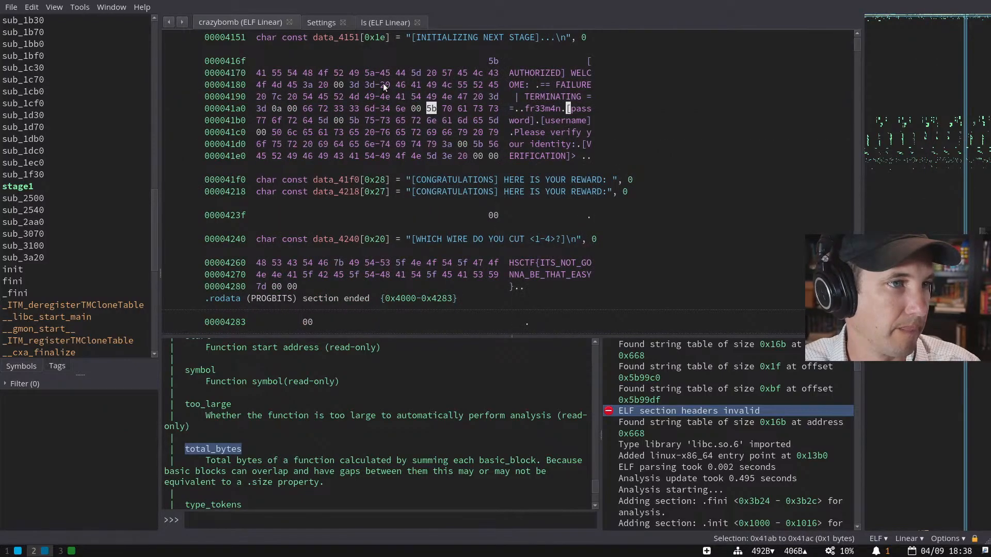
pyautogui.press('Escape')
# - Rename data_5ba9a0 to password and follow it to its bytes at 0x41a3
pyautogui.click(306, 84)
pyautogui.write('npassword')
pyautogui.press('Return')
pyautogui.scroll(1, 348, 91)
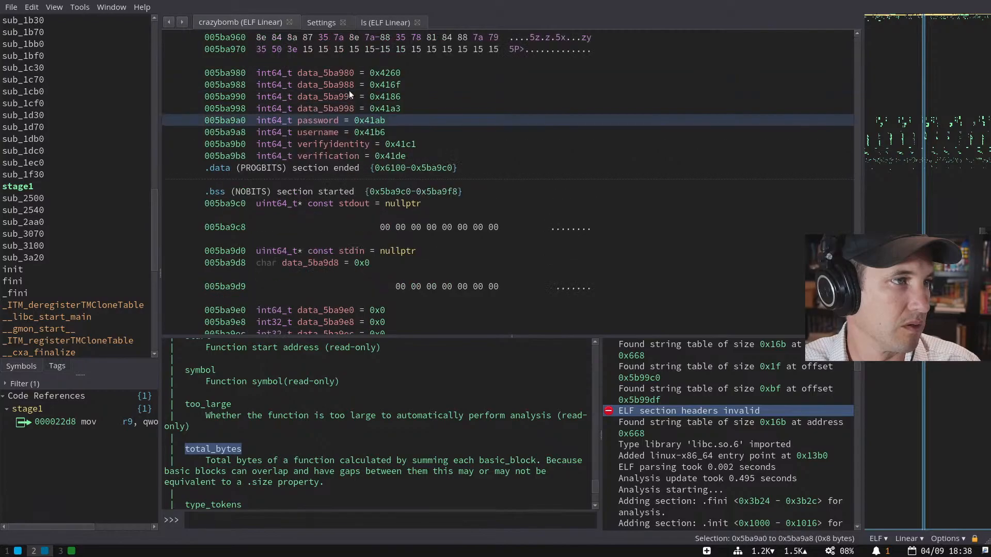
pyautogui.doubleClick(382, 118)
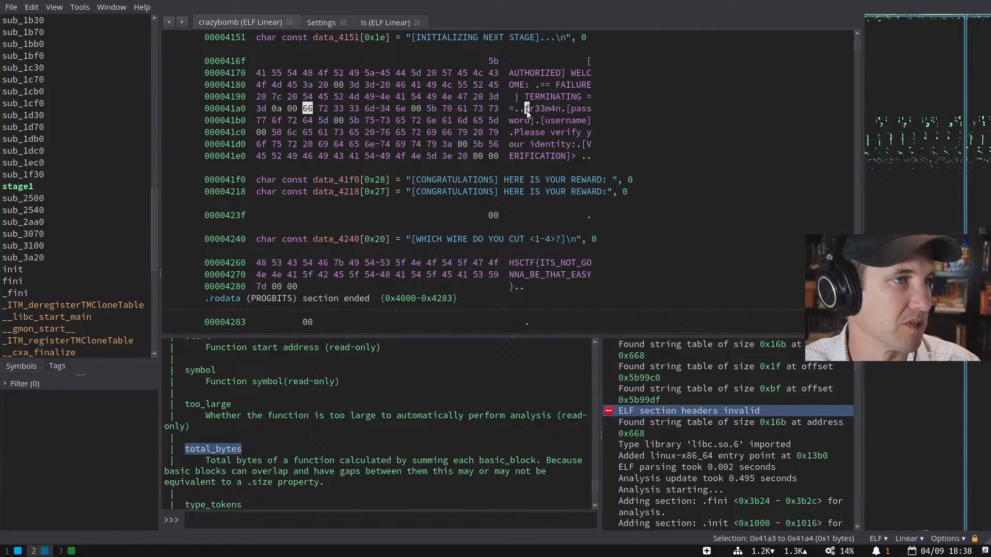
pyautogui.scroll(1, 527, 128)
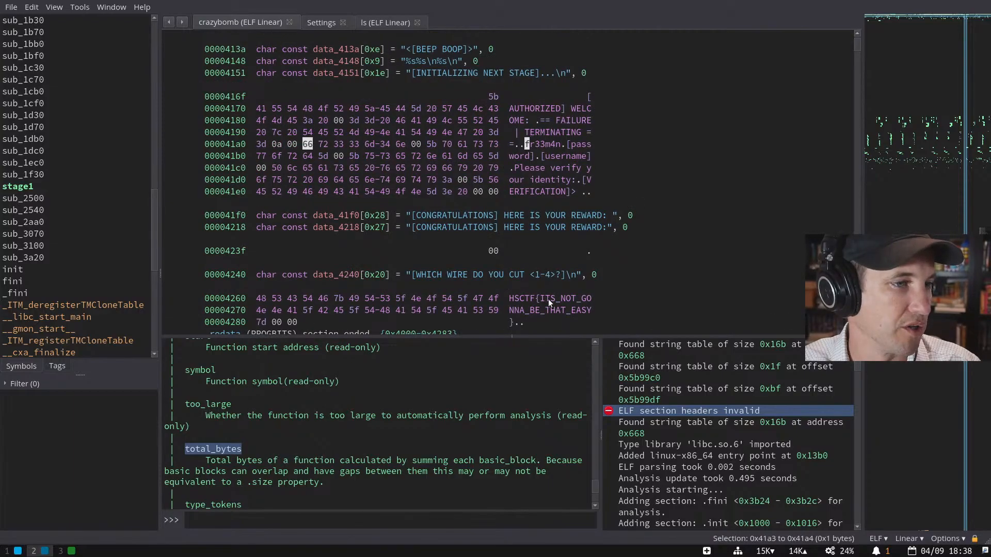
# - Select the whole HSCTF flag string in the .rodata bytes
pyautogui.moveTo(519, 299); pyautogui.dragTo(467, 297)
pyautogui.click(543, 315)
pyautogui.scroll(-2, 542, 298)
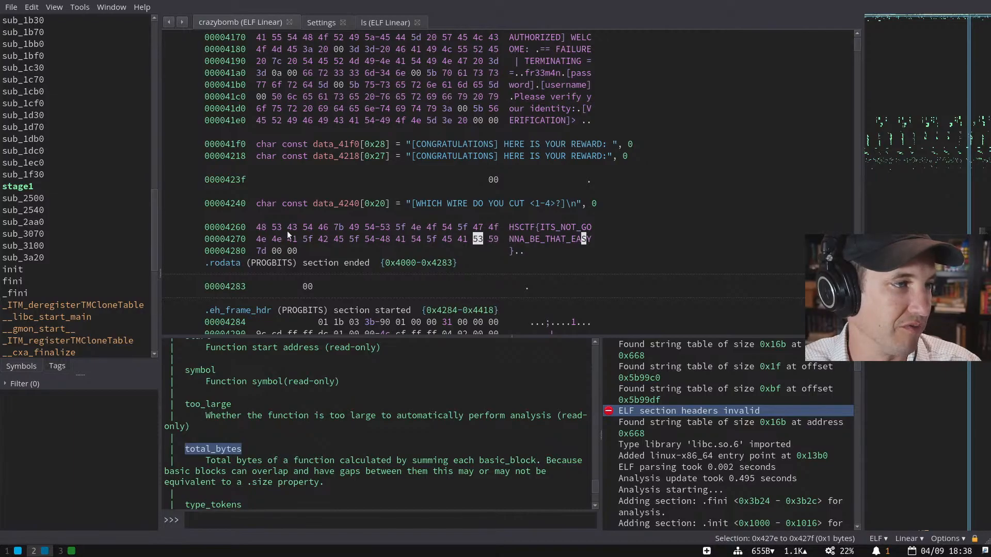
pyautogui.click(263, 227)
pyautogui.moveTo(264, 227); pyautogui.dragTo(383, 248)
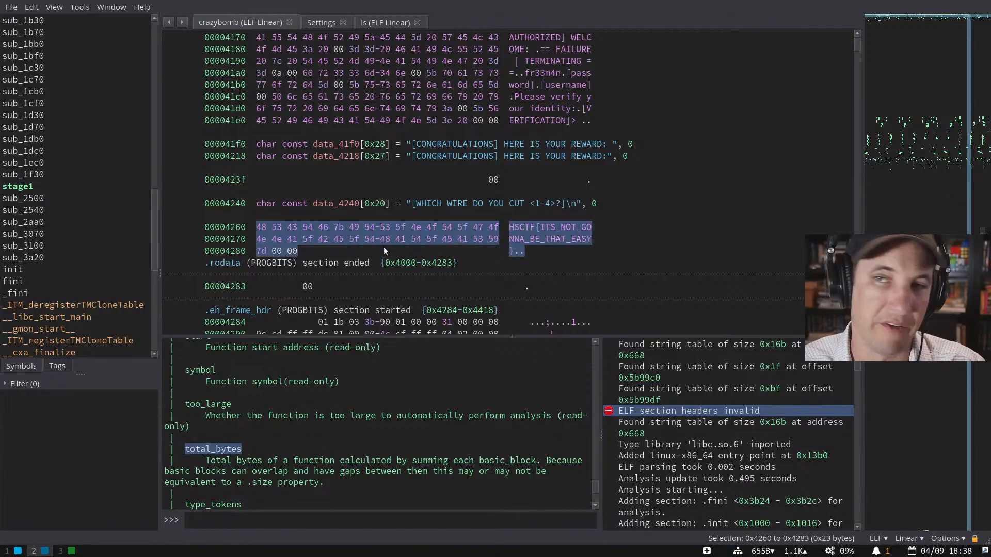
# - Back in the stage1 pointers, retype verification as char* with Y
pyautogui.press('Escape')
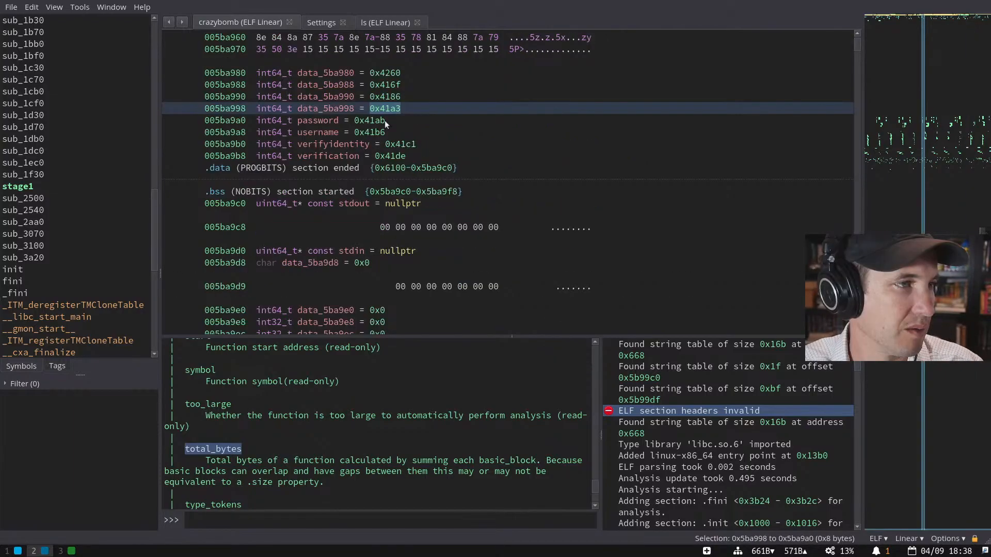
pyautogui.click(284, 156)
pyautogui.write('ycha')
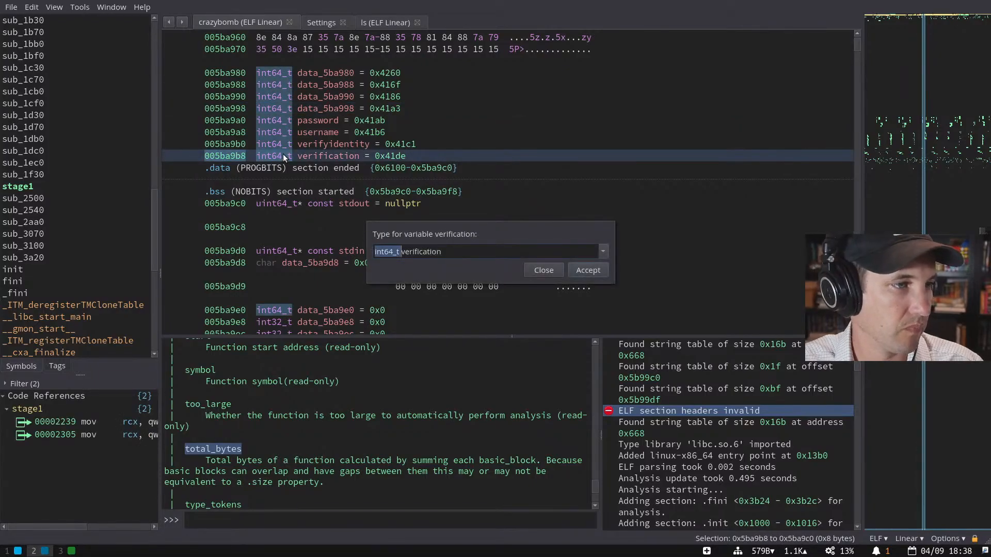
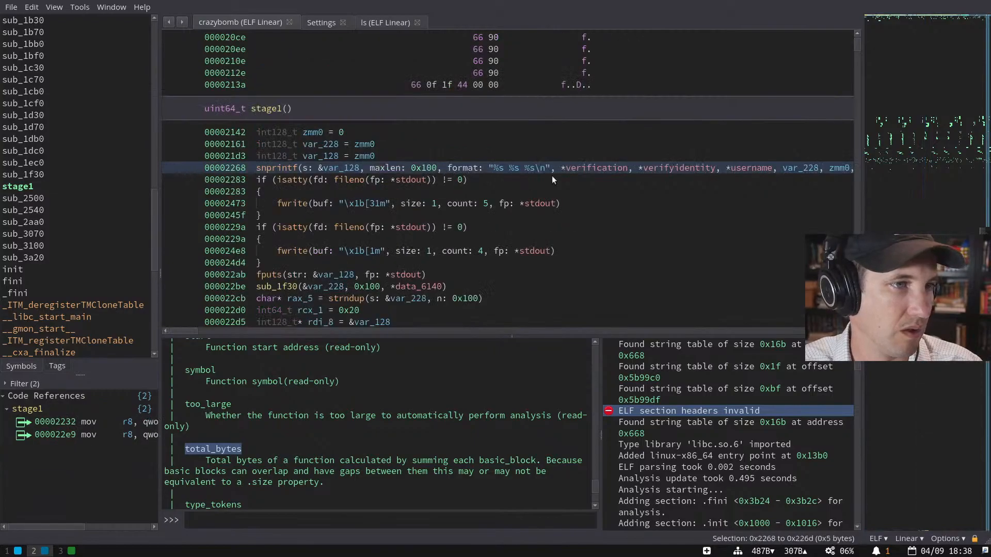
# - Jump from snprintf's verification argument to its data at 005ba9b8; undo the accidental string conversion of verifyidentity
pyautogui.click(571, 171)
pyautogui.doubleClick(624, 168)
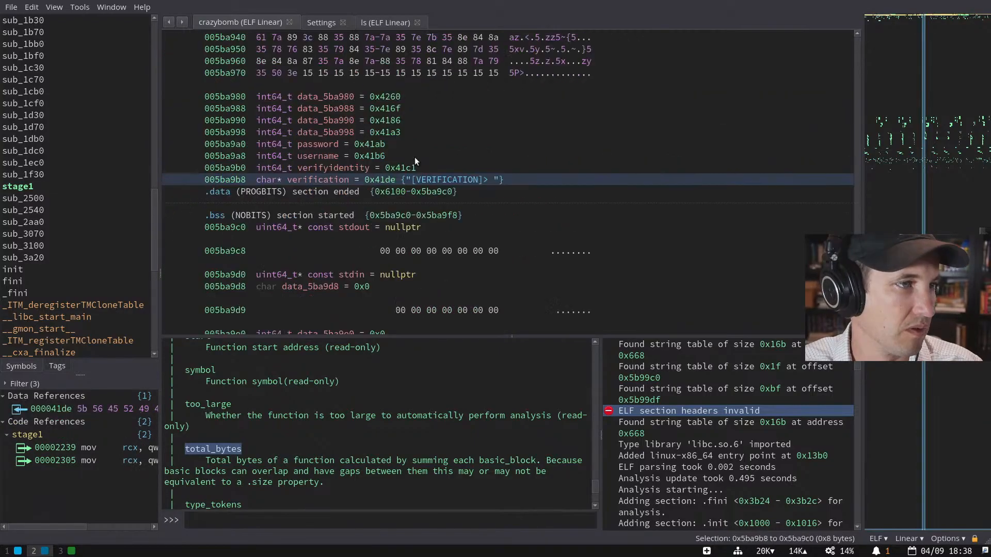
pyautogui.click(331, 168)
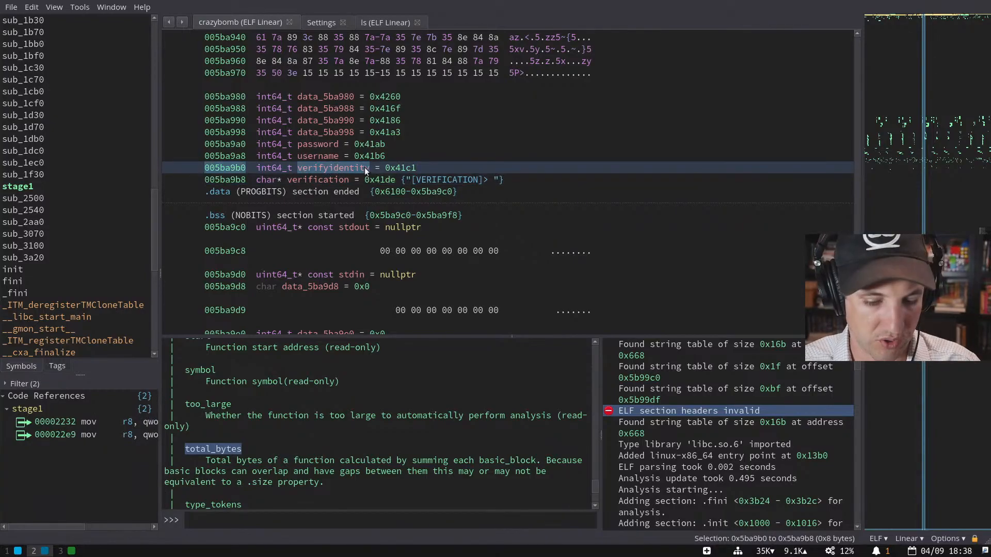
pyautogui.press('a')
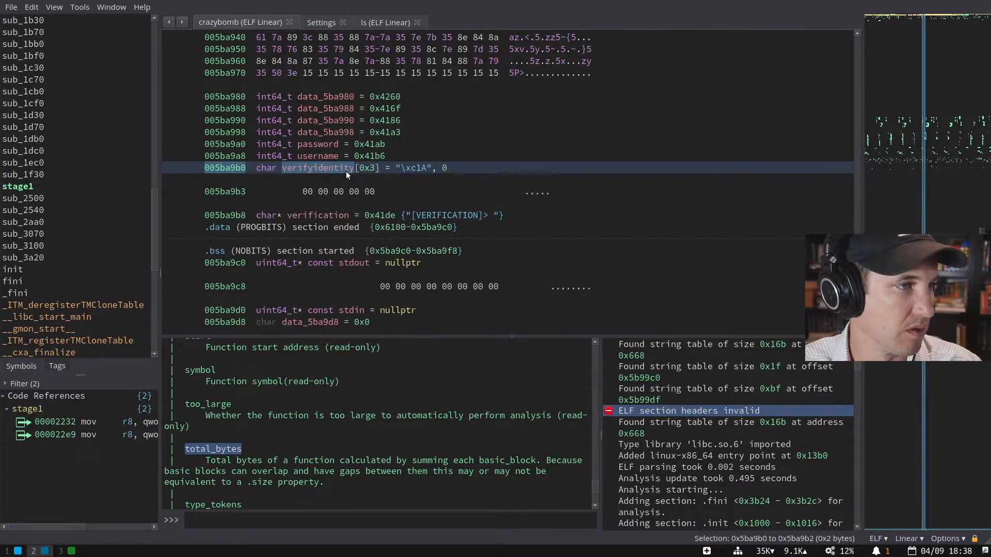
pyautogui.hotkey('ctrl', 'z')
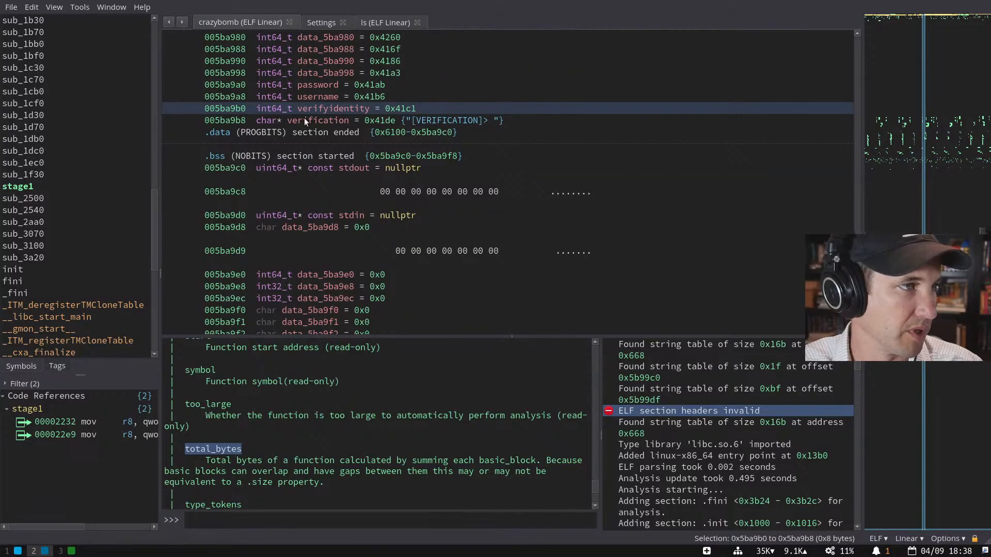
pyautogui.click(291, 111)
# - Retype verifyidentity at 005ba9b0 as char* so it reads 'Please verify your identity:'
pyautogui.click(340, 111)
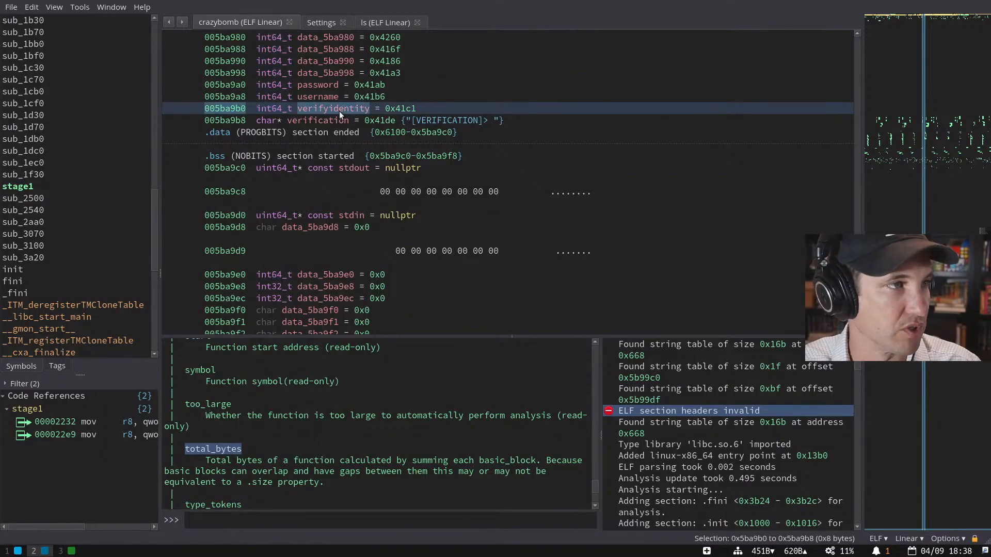
pyautogui.write('ychar* verifyidentity')
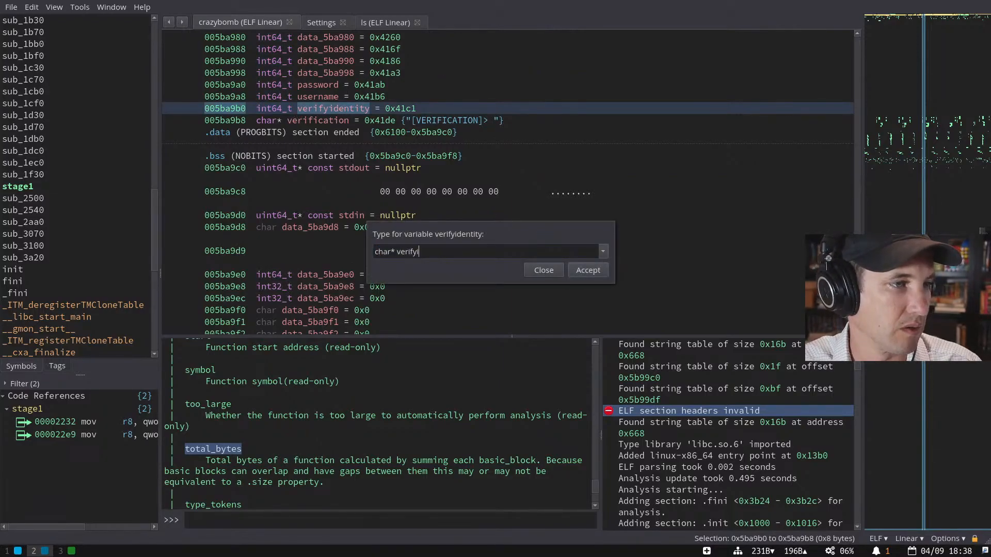
pyautogui.press('Return')
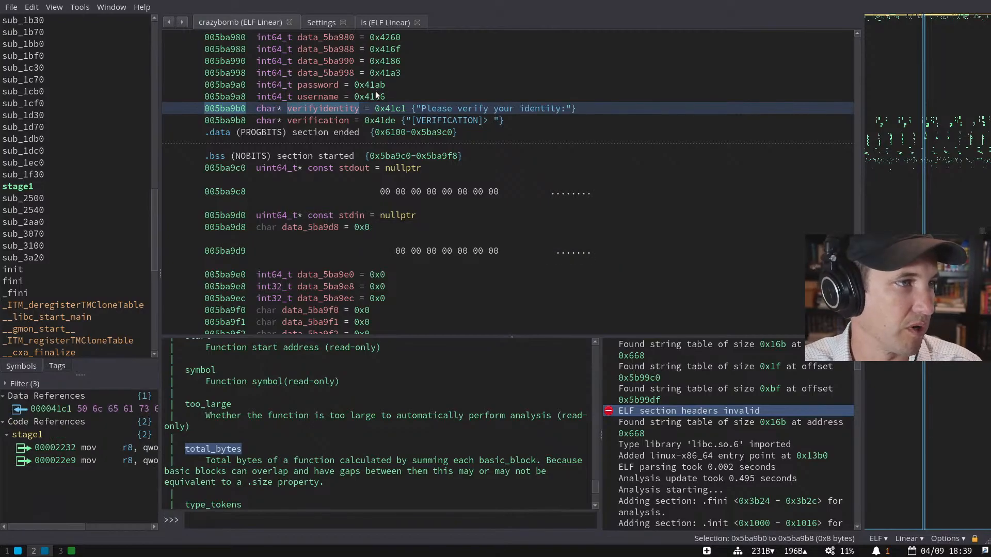
pyautogui.click(372, 96)
pyautogui.scroll(1, 372, 98)
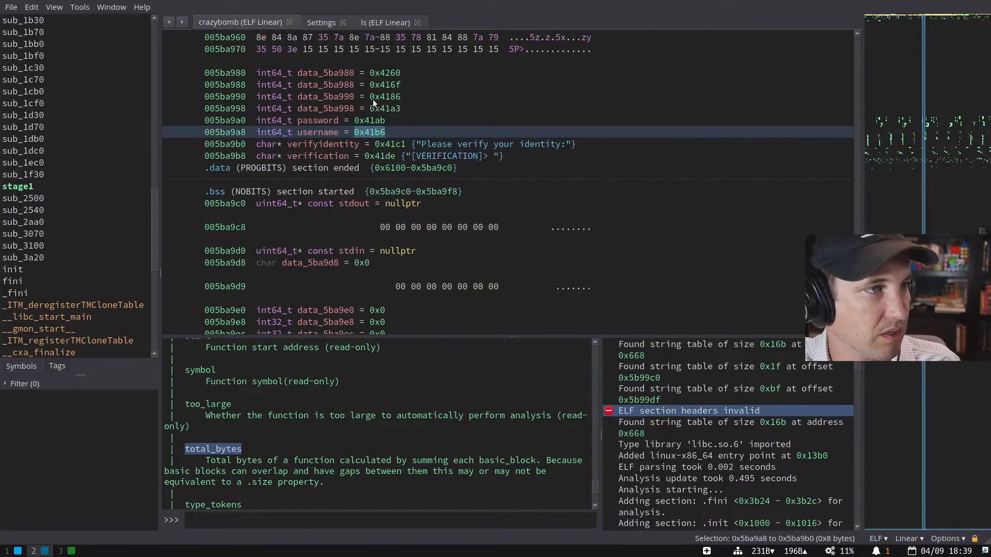
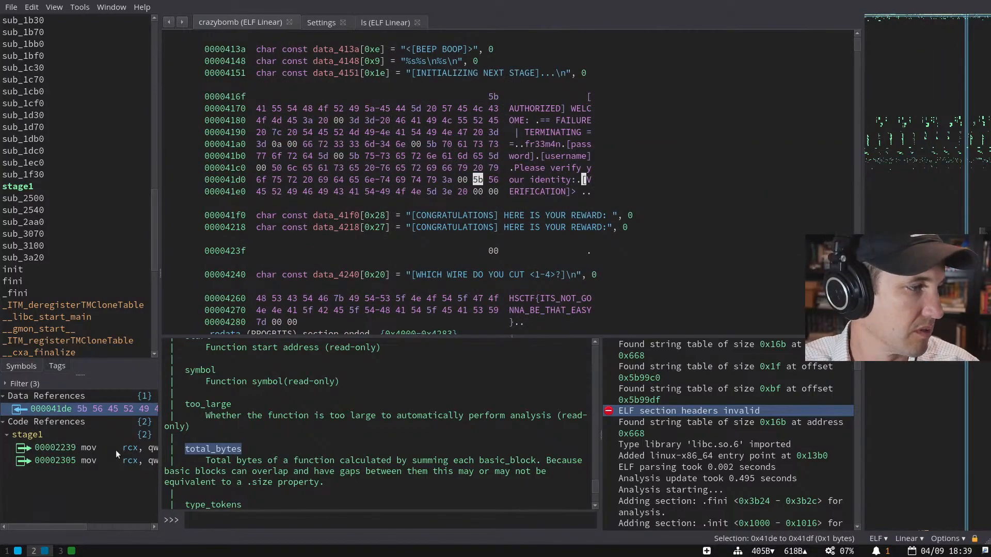
# - Jump to stage1's snprintf call via the code reference and scroll across its long zmm0 argument list
pyautogui.click(116, 448)
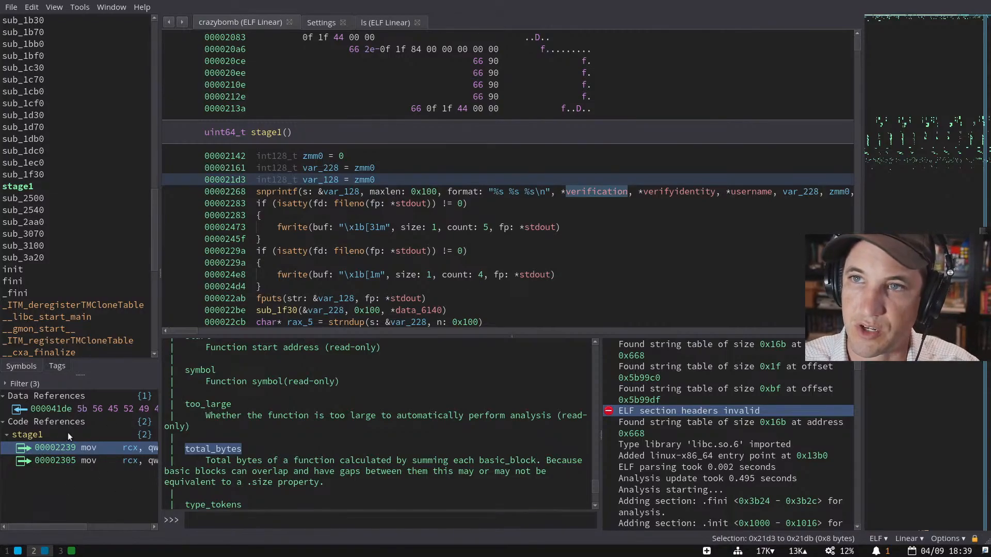
pyautogui.scroll(-3, 451, 248)
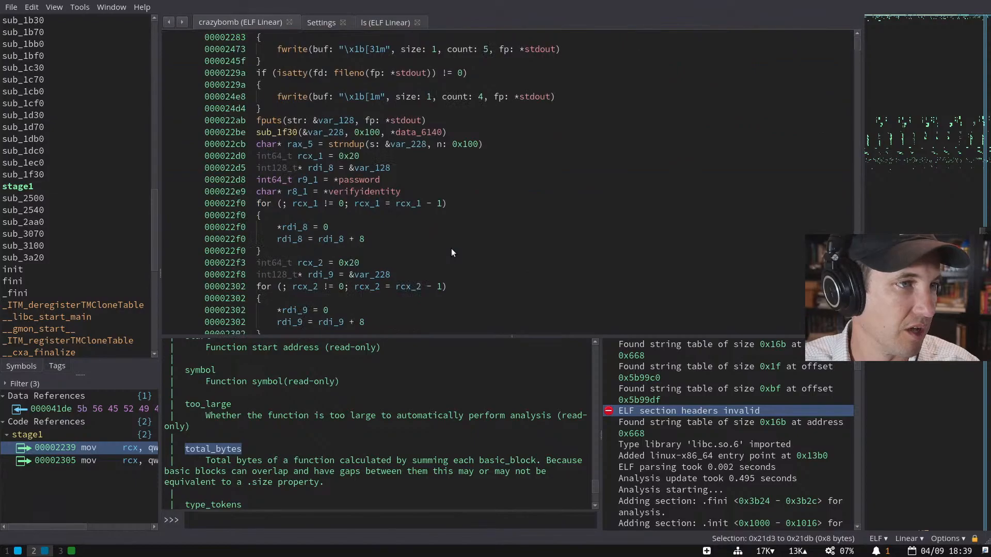
pyautogui.hscroll(5, 540, 110)
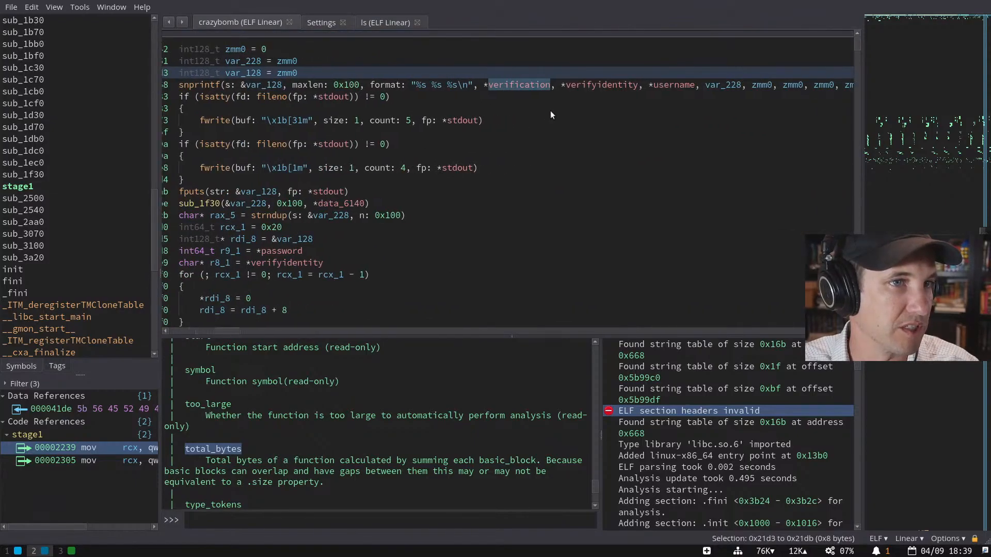
pyautogui.hscroll(12, 549, 109)
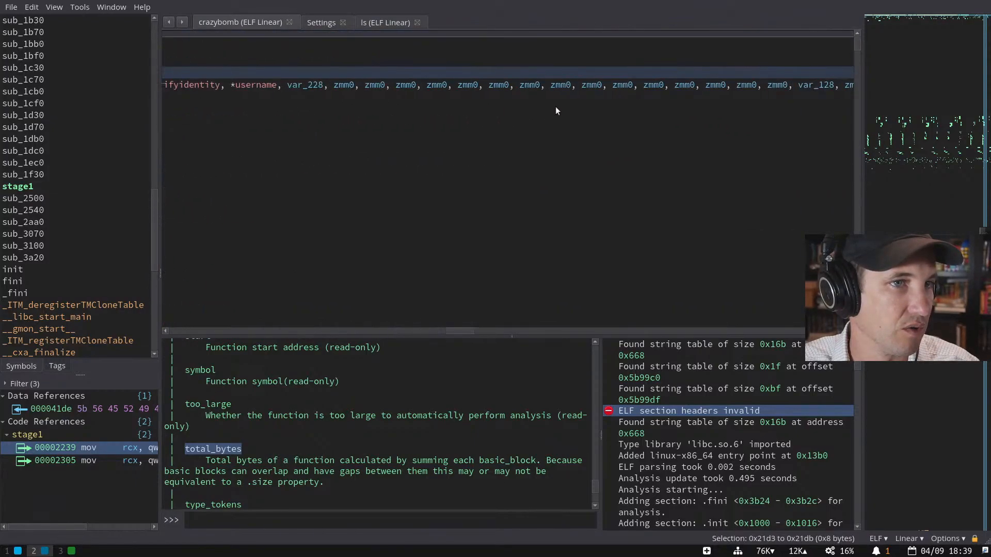
pyautogui.hscroll(12, 557, 102)
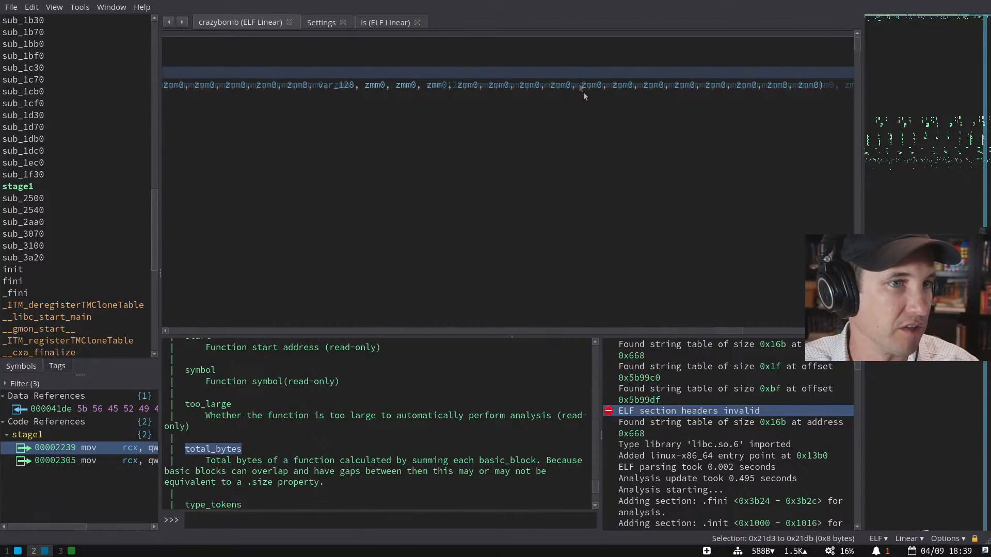
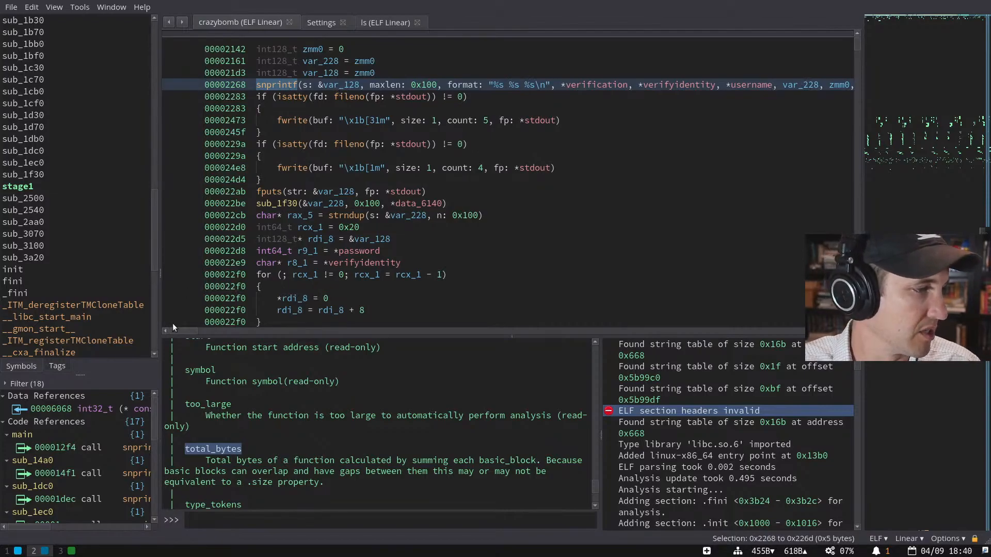
# - Widen the symbols sidebar so the snprintf cross-references at 0x2268 read in full
pyautogui.moveTo(157, 320); pyautogui.dragTo(240, 320)
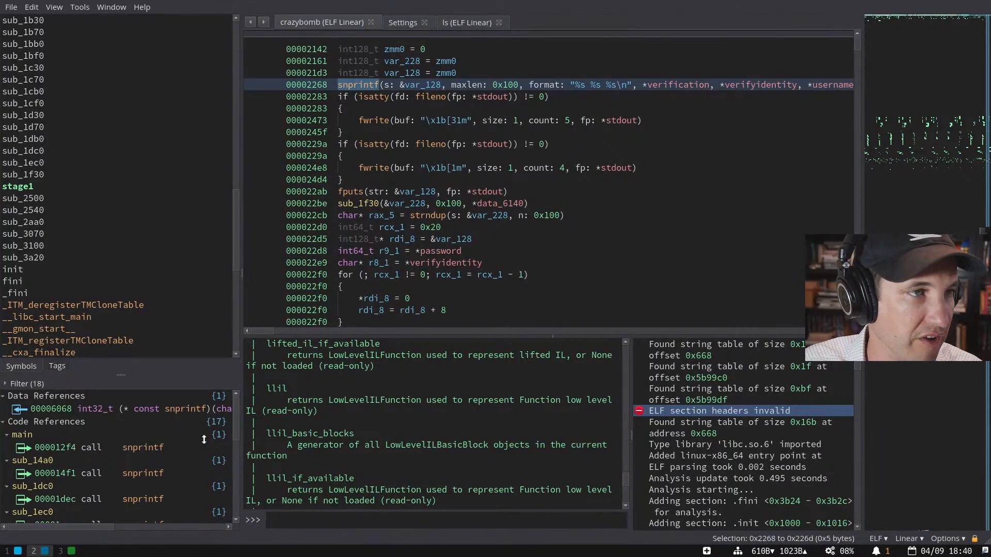
pyautogui.moveTo(269, 329); pyautogui.dragTo(549, 326)
pyautogui.hscroll(-10, 825, 136)
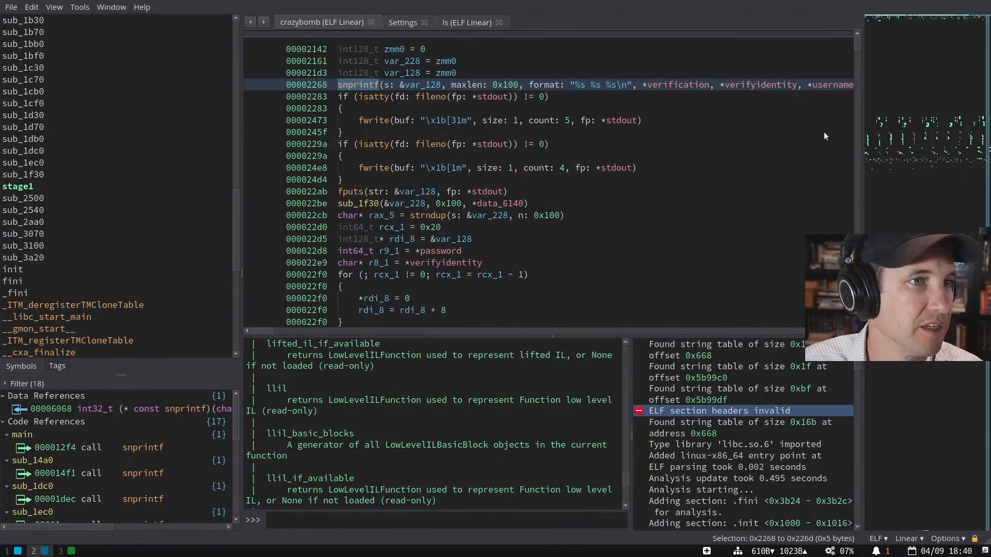
# - Override the call type of the snprintf call at 0x2268, starting from its int32_t prototype
pyautogui.rightClick(364, 83)
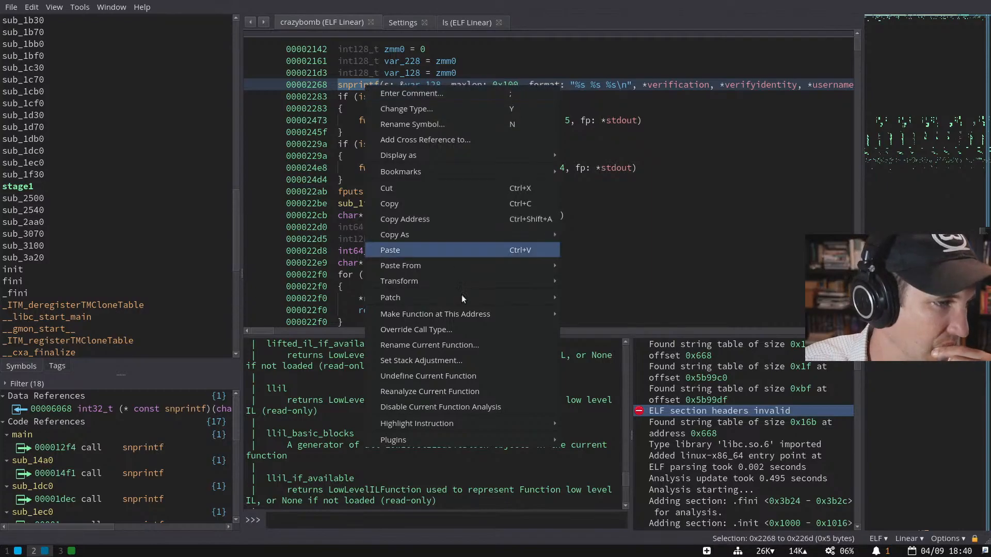
pyautogui.click(468, 328)
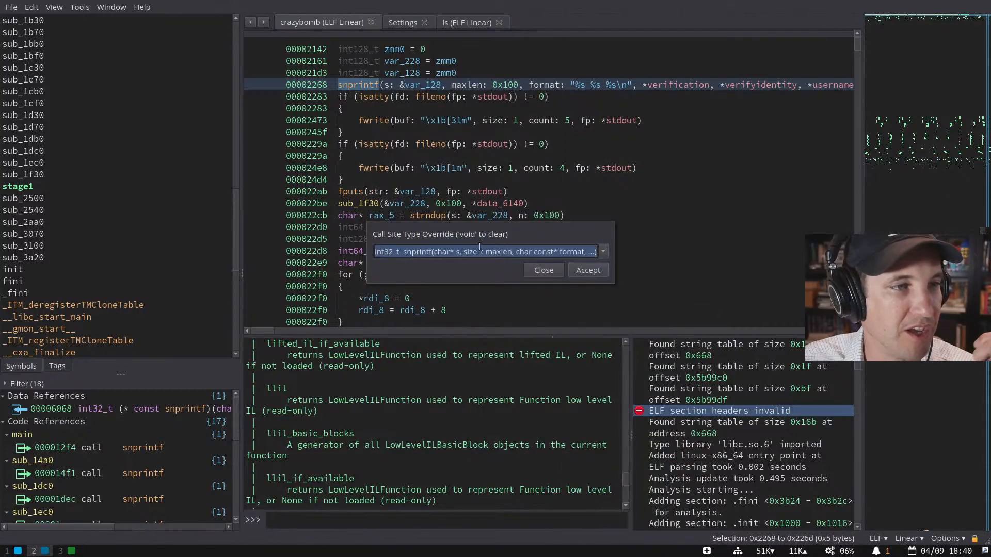
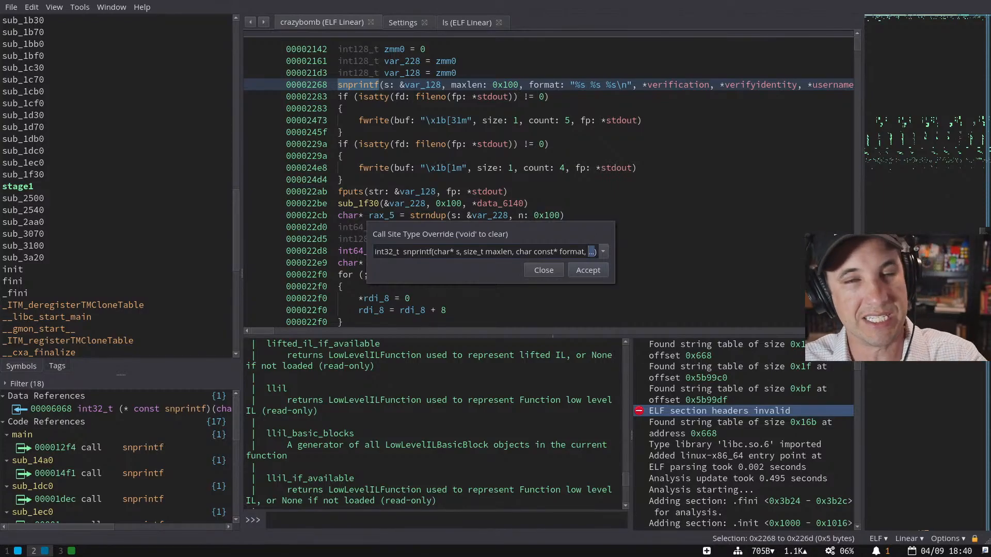
# - Begin typing explicit char* parameters (var1, var2, var3) in place of the snprintf ellipsis
pyautogui.write('char* var1, char*2, char3, var3')
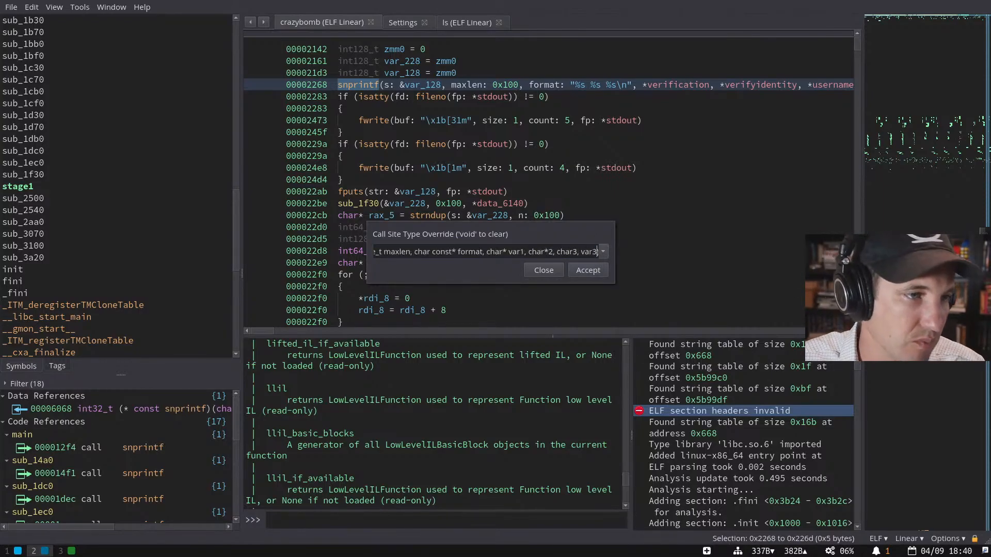
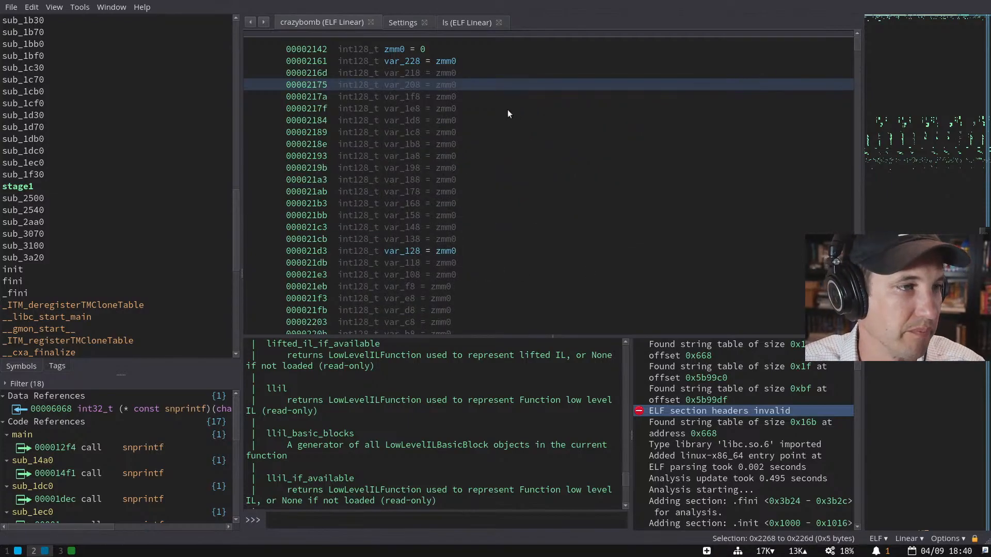
# - Scroll to the snprintf call at 0x2268 to view *verification, *verifyidentity and *username arguments
pyautogui.hscroll(3, 375, 328)
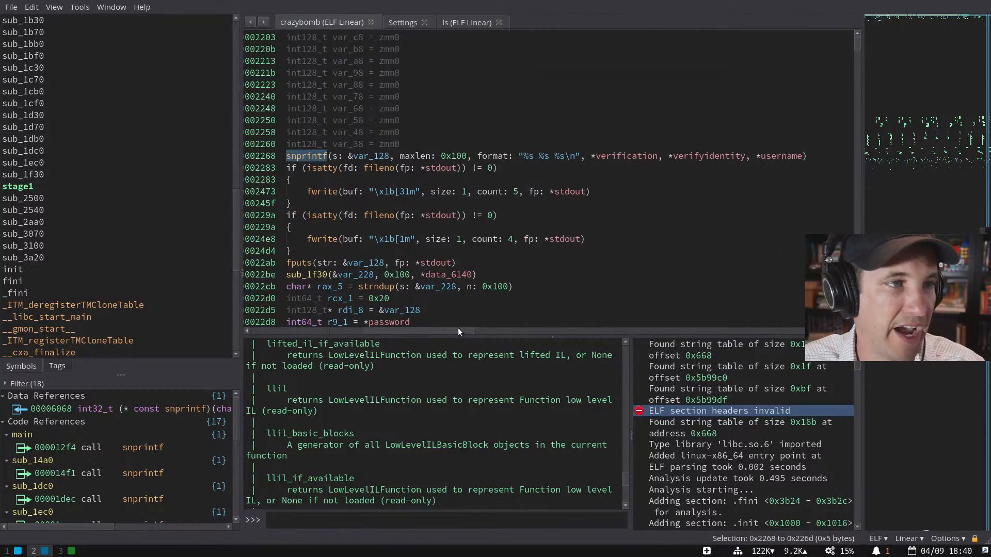
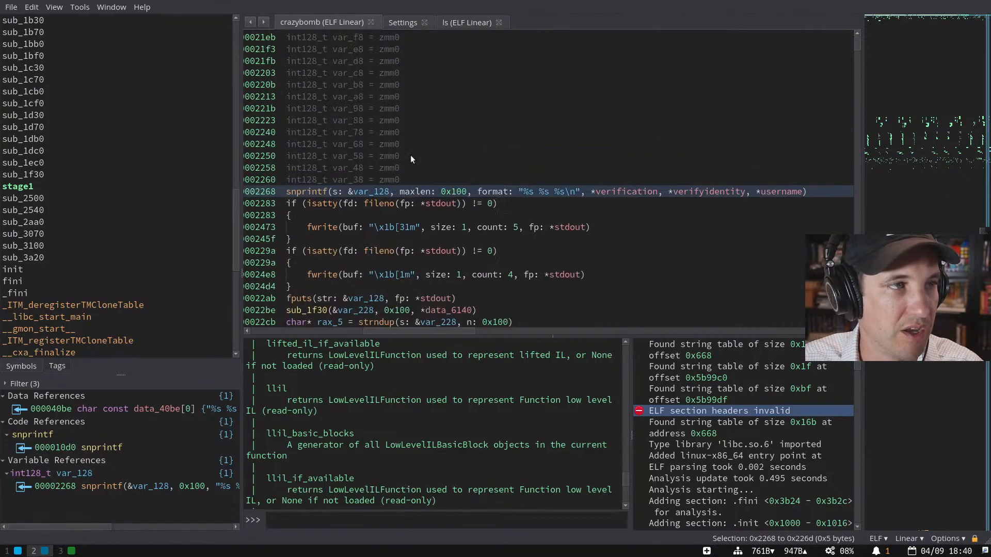
# - Select the snprintf call in stage1 to list all snprintf callers in Cross References
pyautogui.scroll(-2, 436, 298)
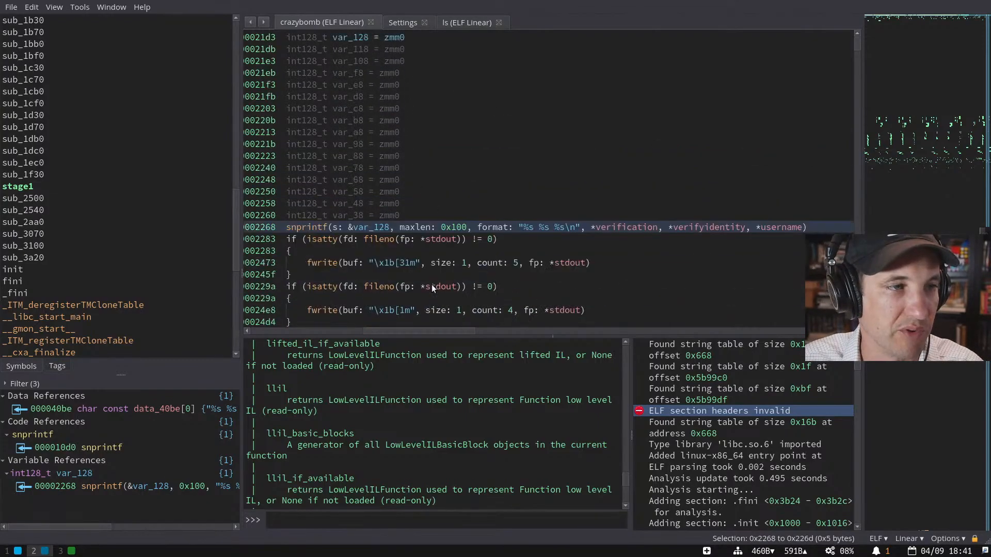
pyautogui.moveTo(409, 332); pyautogui.dragTo(258, 330)
pyautogui.click(351, 226)
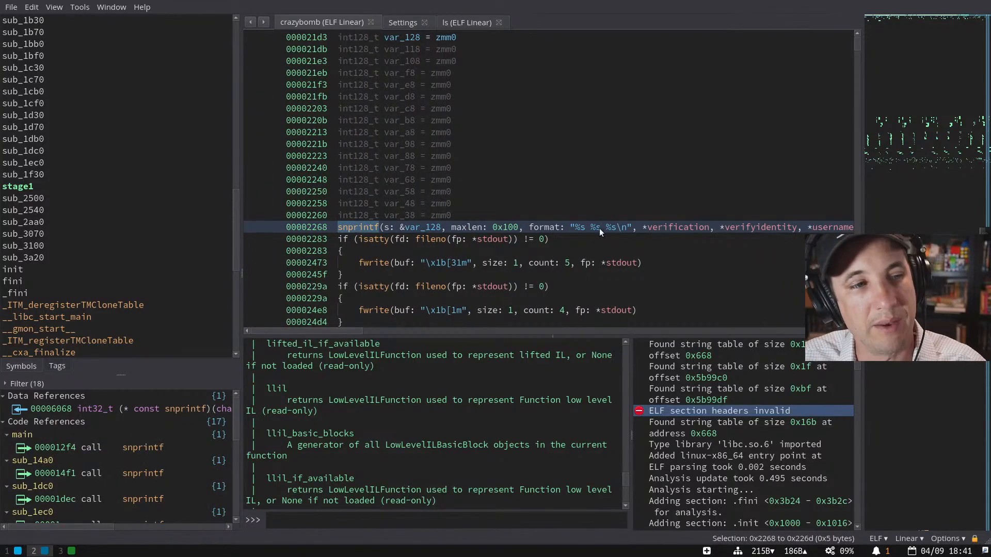
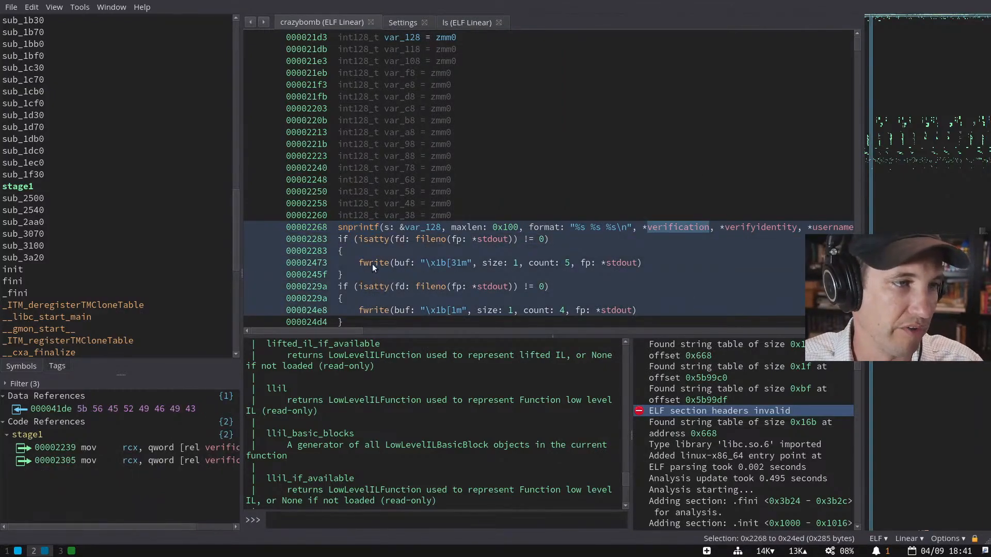
# - Inspect the cross-references to fwrite and isatty, including the fd argument of the first isatty check
pyautogui.click(373, 264)
pyautogui.click(379, 286)
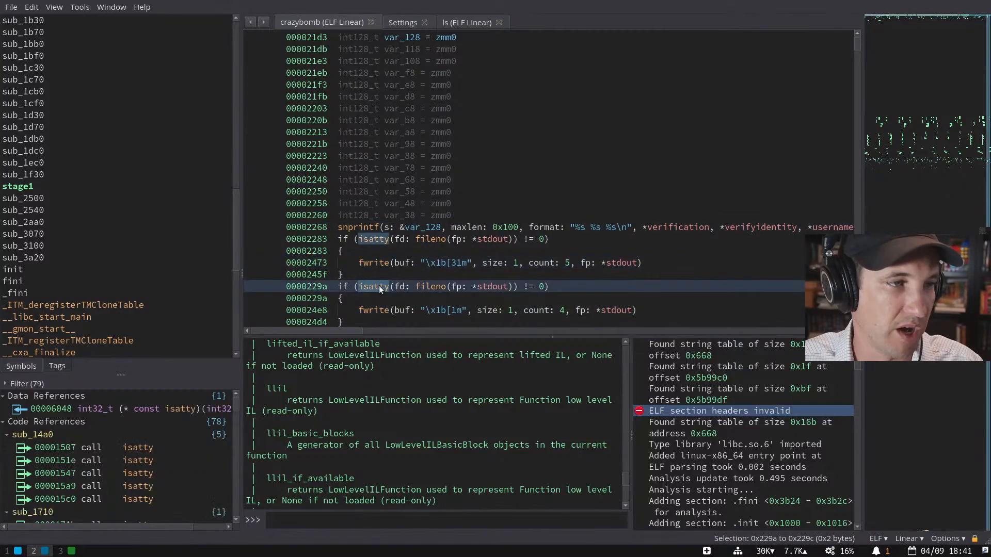
pyautogui.click(403, 287)
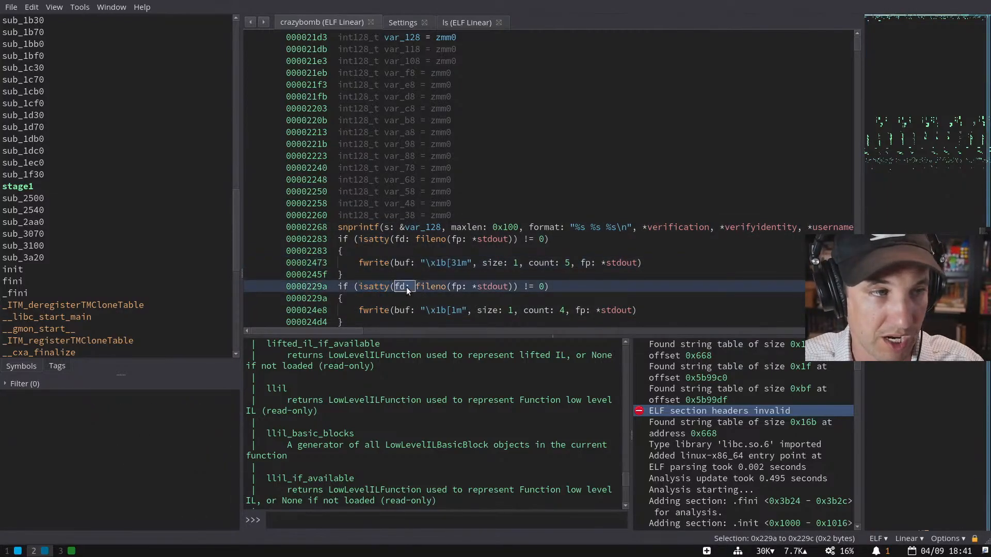
pyautogui.click(399, 239)
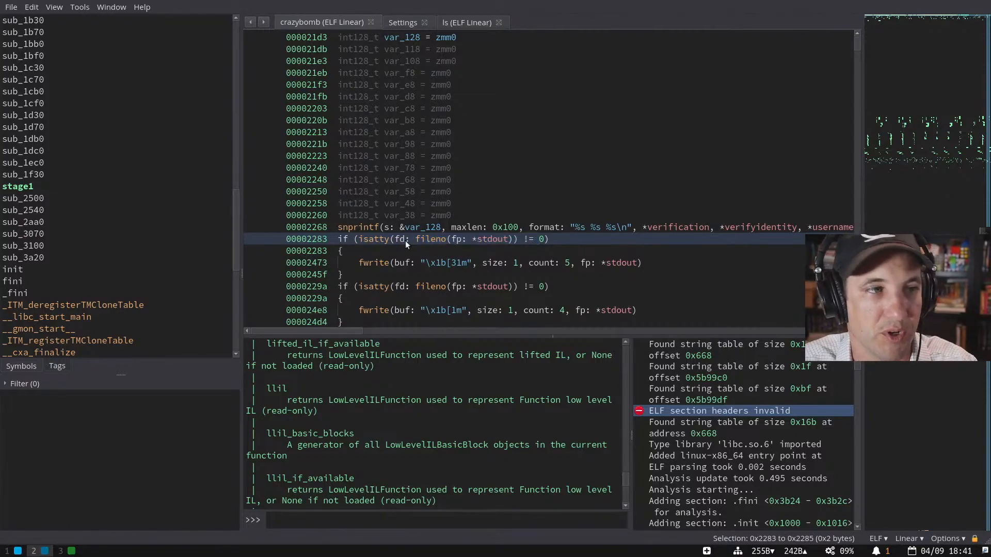
pyautogui.click(405, 265)
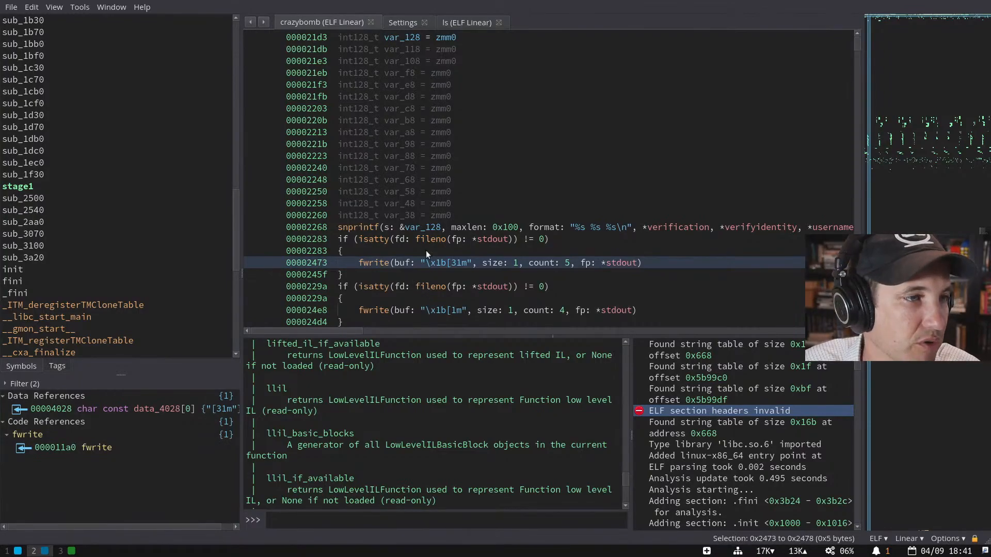
# - Retype the verification global in .data as const char*, pointing at "[VERIFICATION]> "
pyautogui.doubleClick(658, 227)
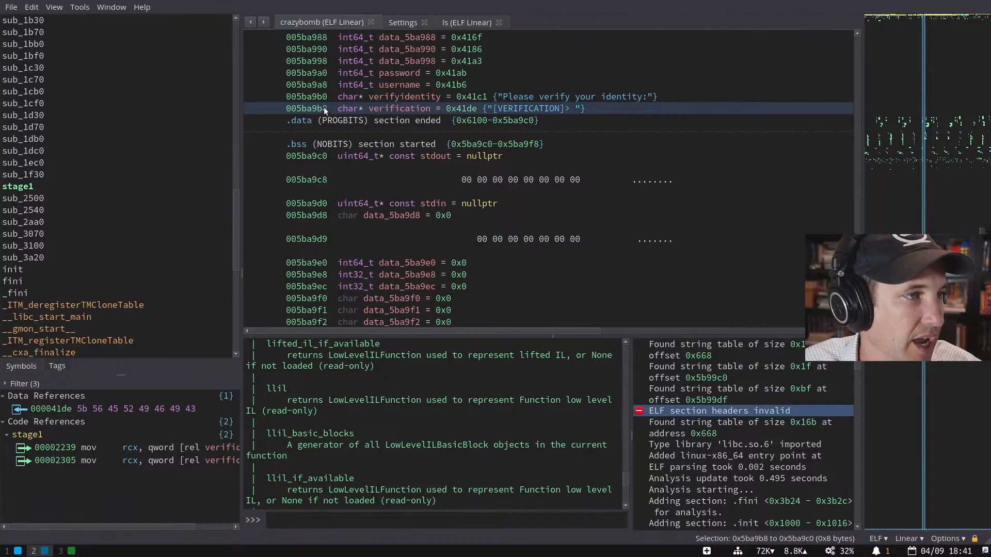
pyautogui.click(345, 107)
pyautogui.press('y')
pyautogui.press('Home')
pyautogui.write('c')
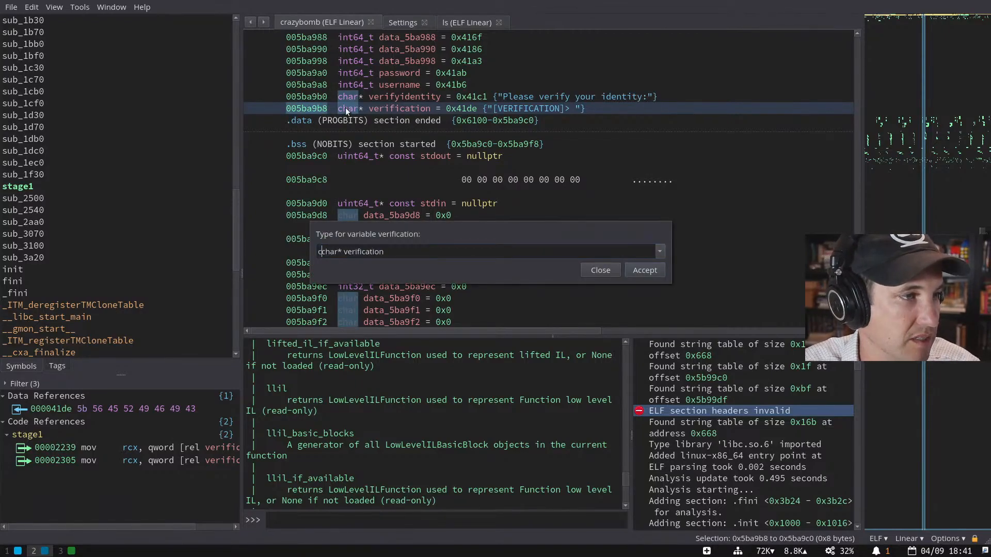
pyautogui.write('onst')
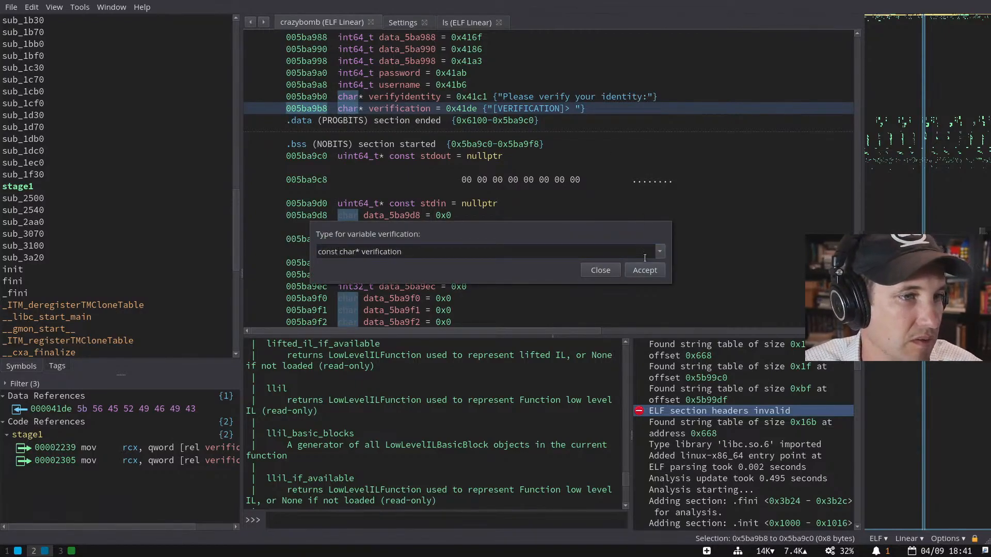
pyautogui.click(642, 270)
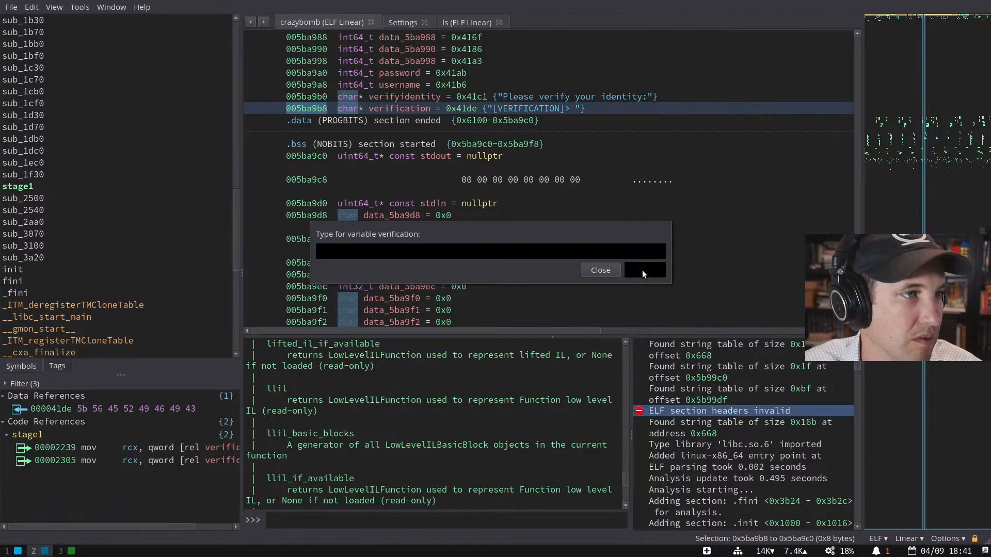
pyautogui.click(384, 100)
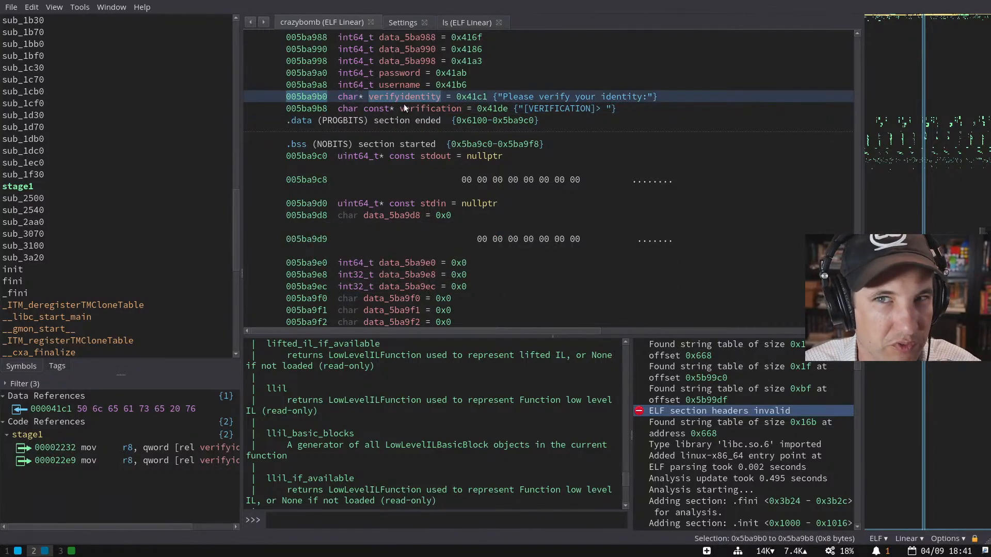
# - Retype verifyidentity as const char*, pointing at "Please verify your identity:"
pyautogui.press('y')
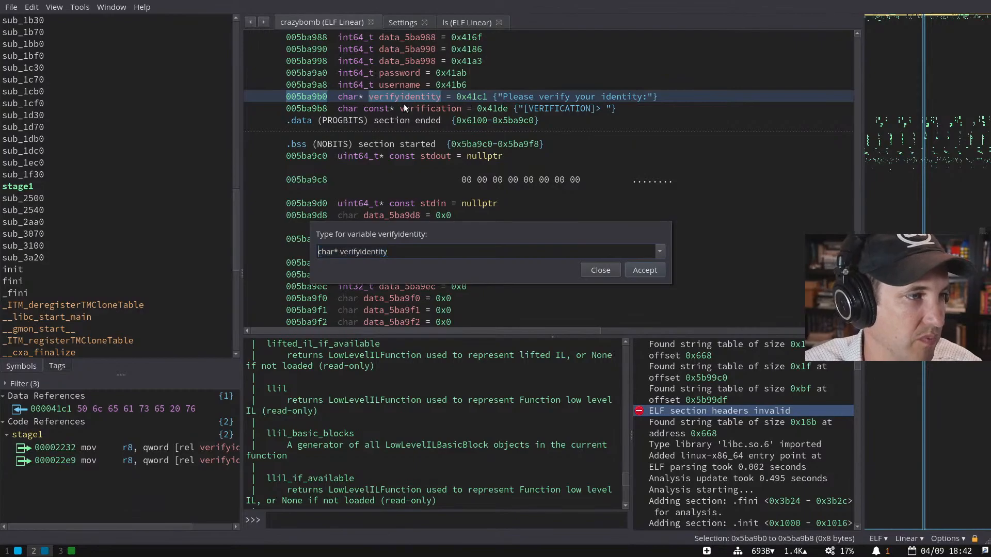
pyautogui.write('const')
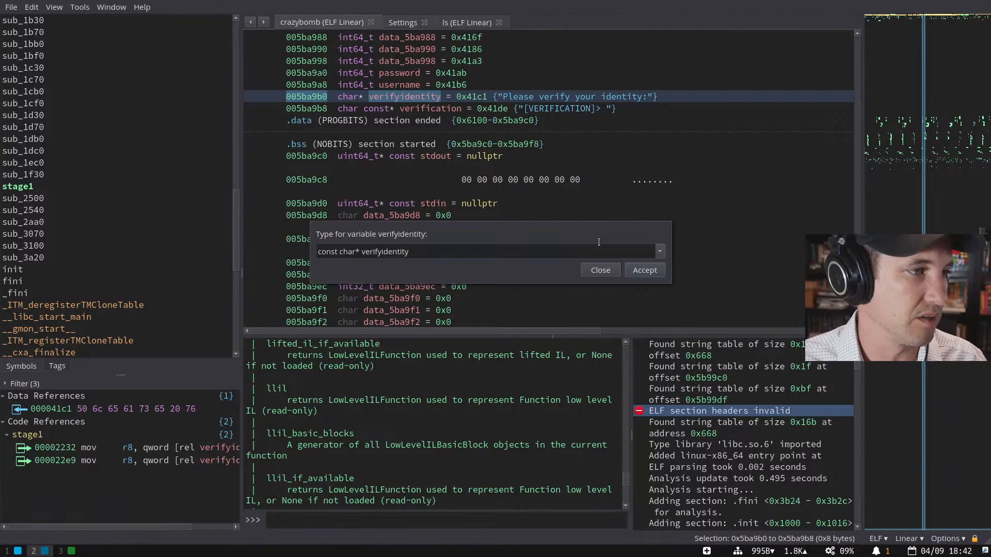
pyautogui.click(644, 269)
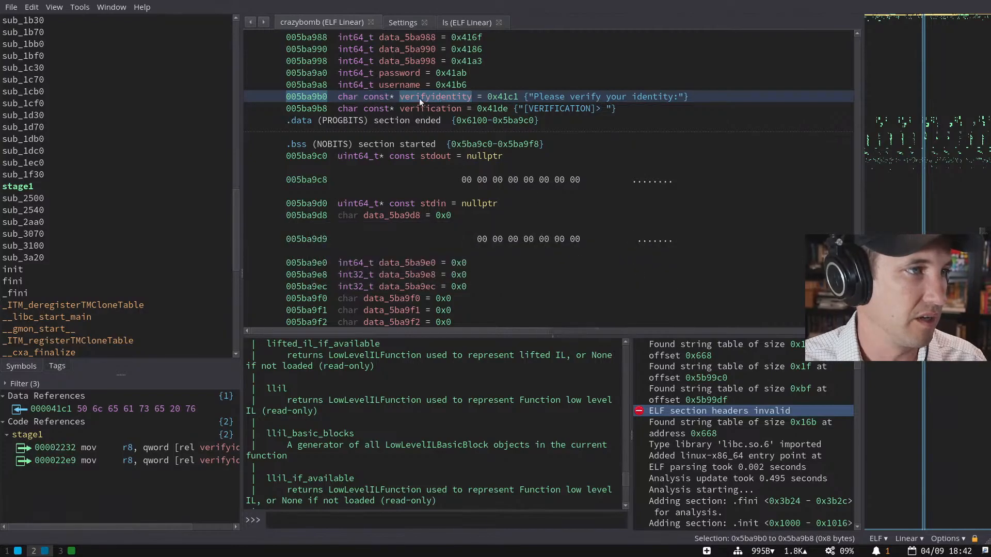
# - Replace the username global's 64-bit integer type with 'const char* username'
pyautogui.click(387, 85)
pyautogui.write('ychar const*')
pyautogui.hotkey('ctrl', 'a')
pyautogui.write('const char* ')
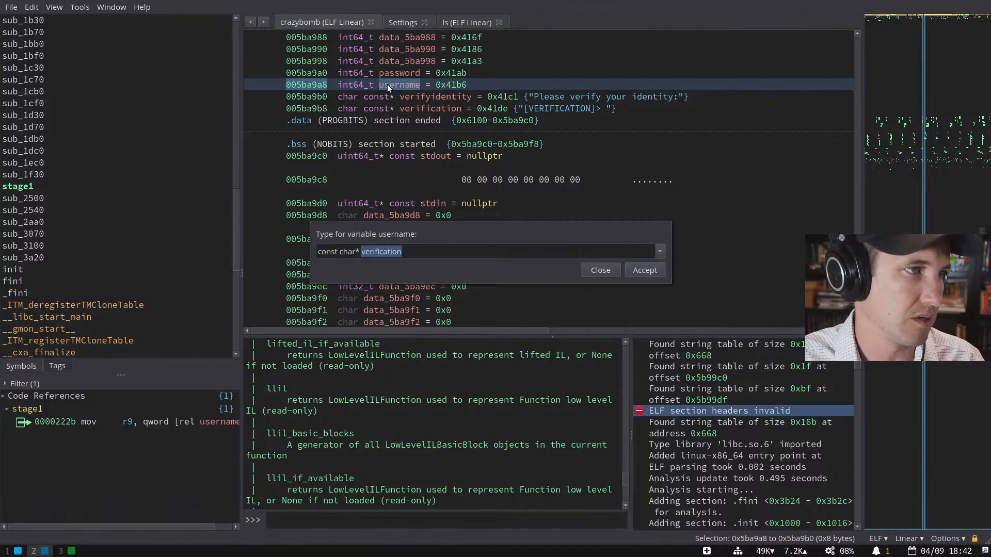
pyautogui.write('username')
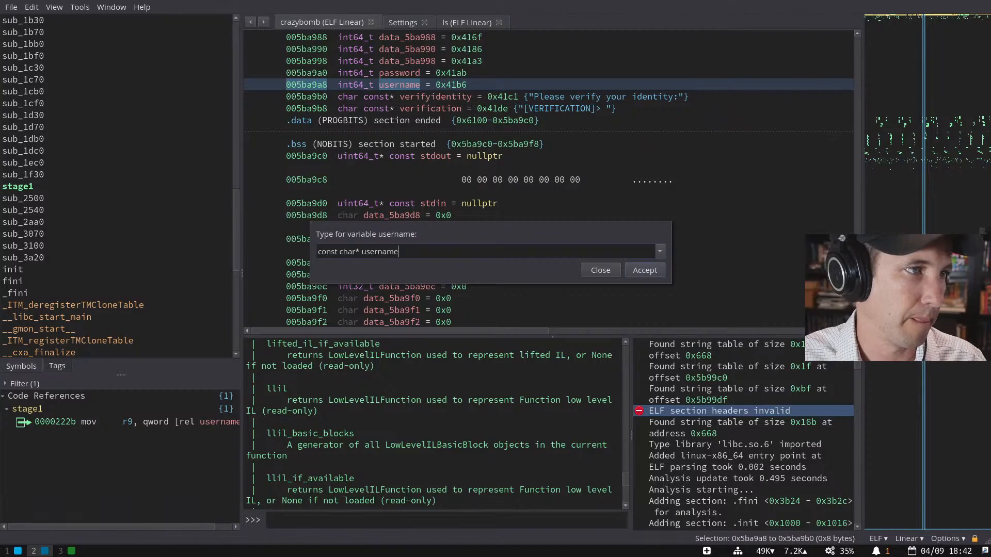
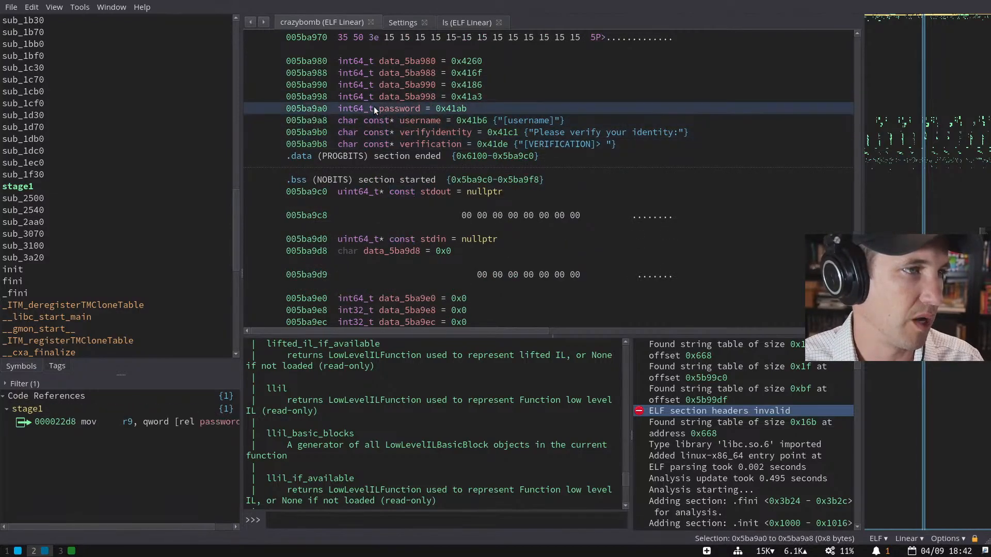
# - Retype the password global as 'const char* password' so it shows "[password]"
pyautogui.press('y')
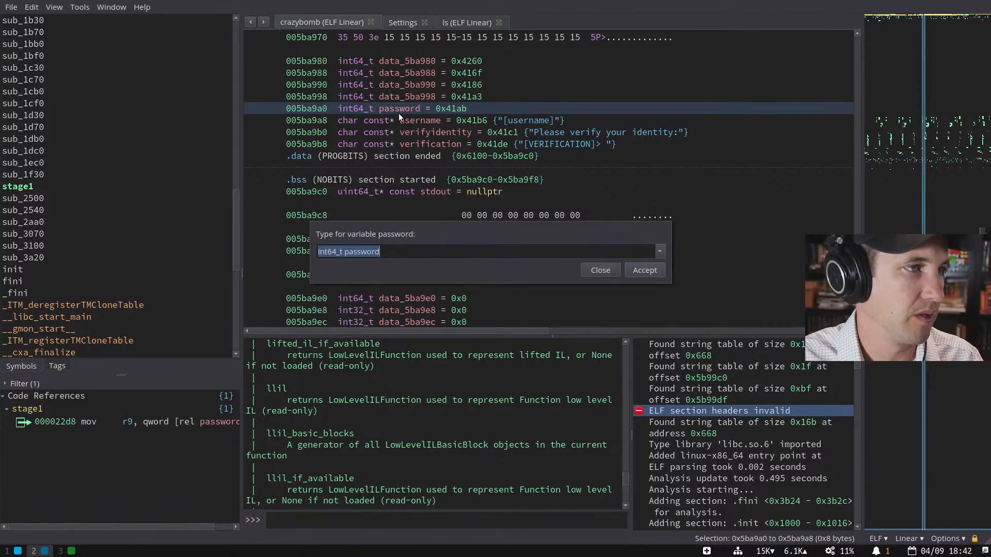
pyautogui.write('const char* ')
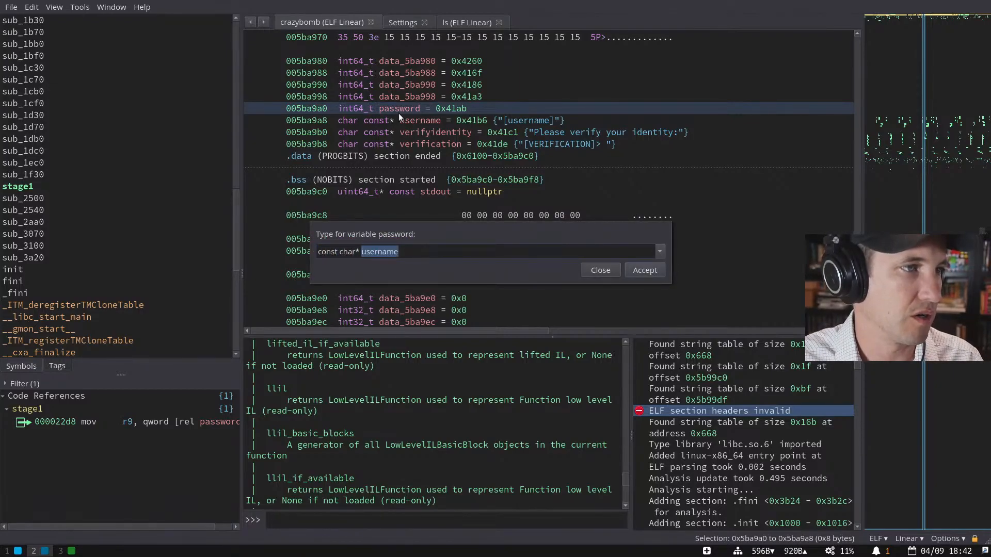
pyautogui.write('password')
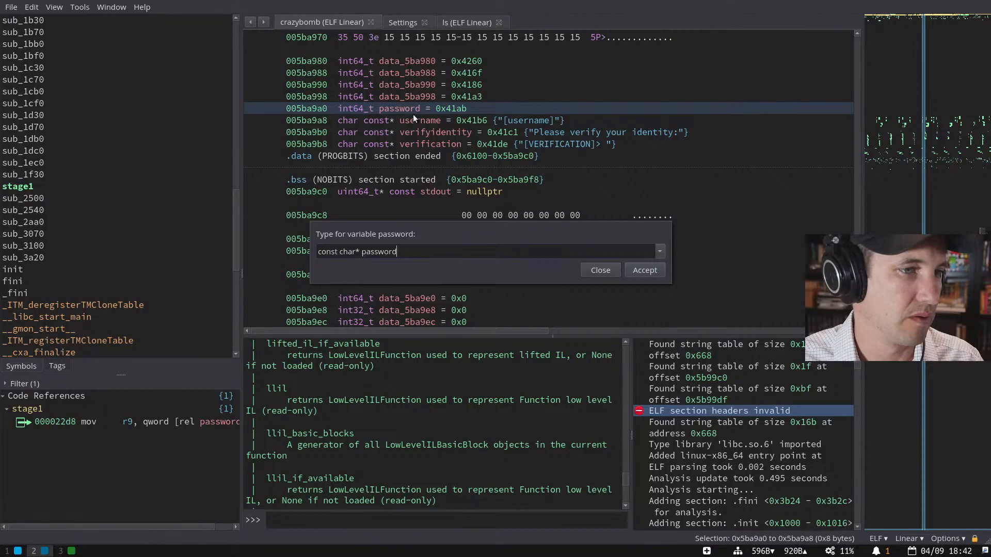
pyautogui.press('Return')
pyautogui.click(409, 92)
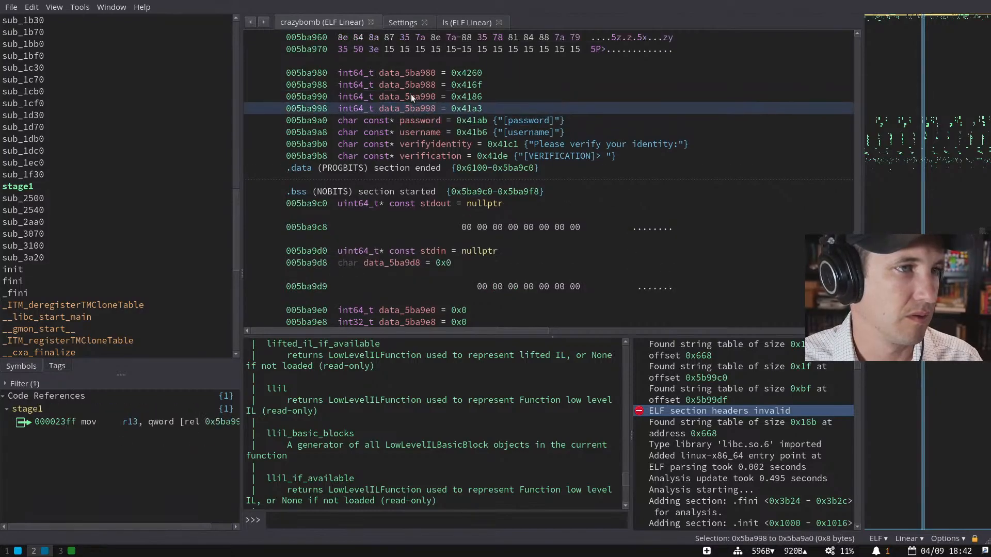
pyautogui.doubleClick(462, 111)
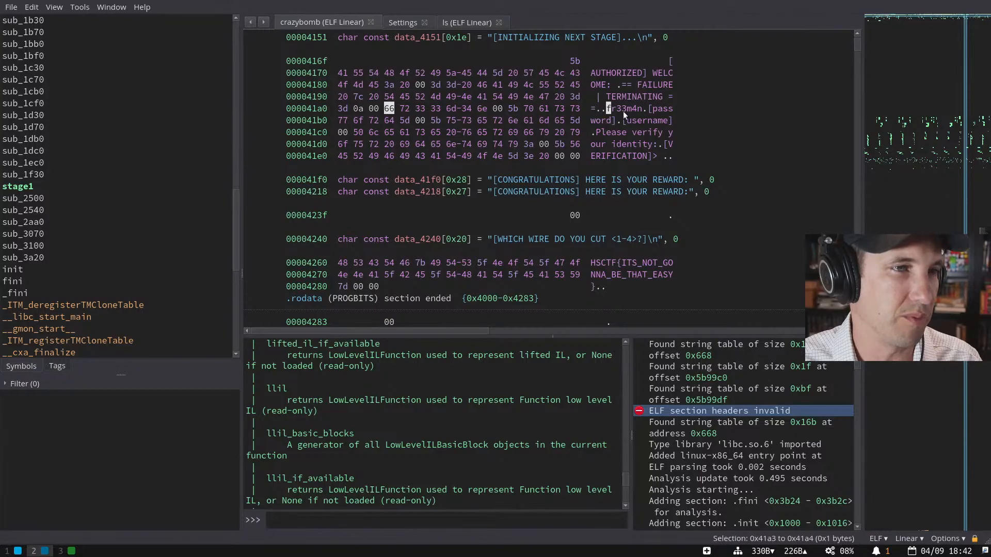
pyautogui.moveTo(643, 109); pyautogui.dragTo(609, 110)
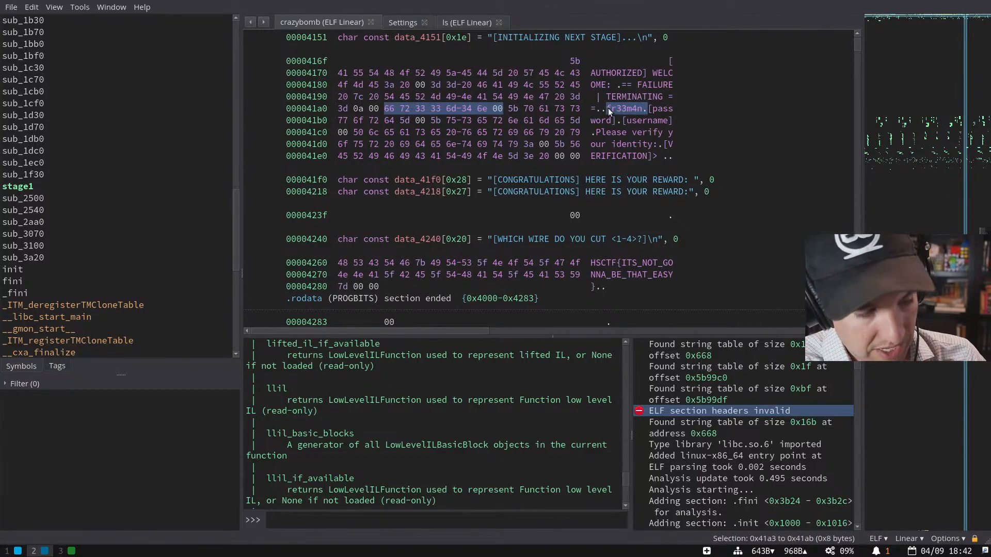
pyautogui.press('Escape')
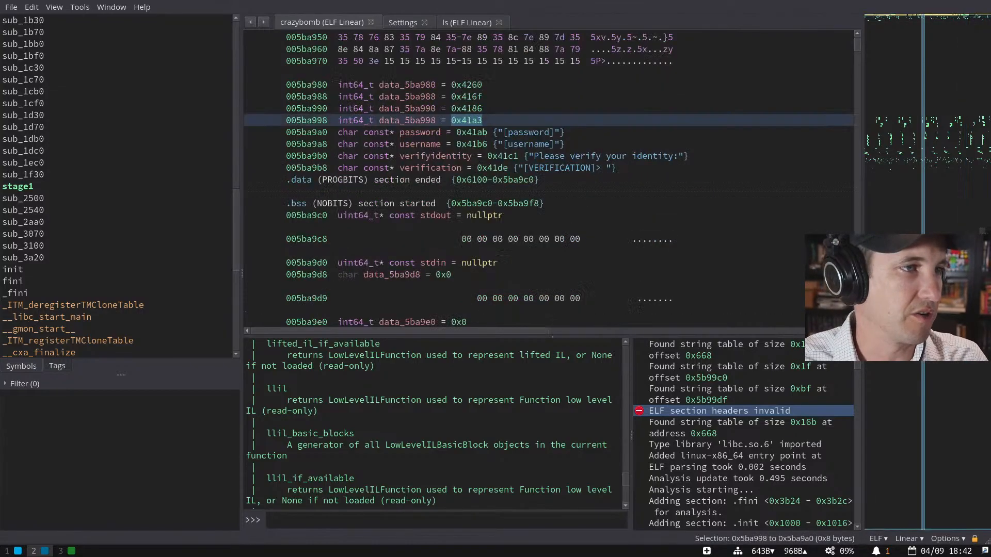
# - Select data_5ba998 and start entering a const char* fr33m… type for it
pyautogui.click(413, 118)
pyautogui.write('y')
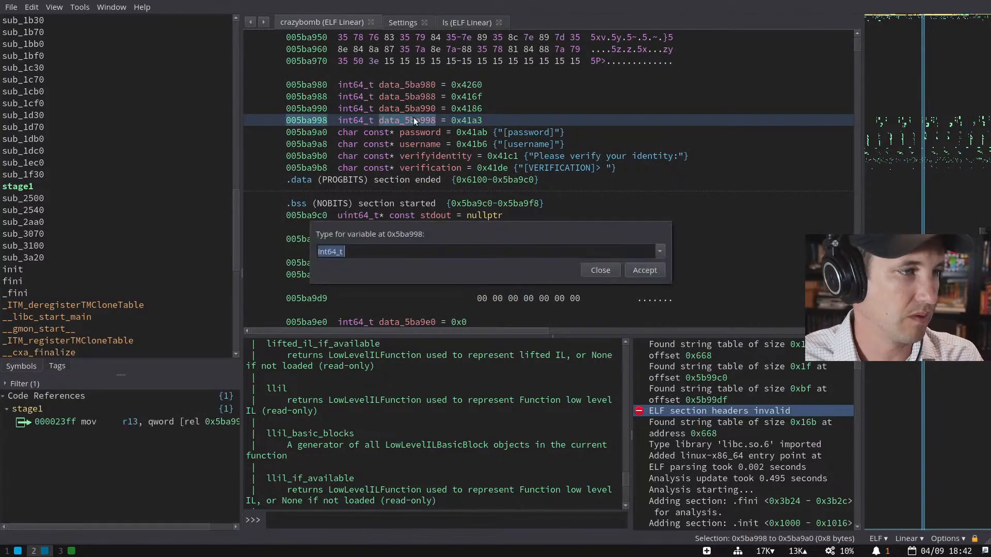
pyautogui.write('const char* ')
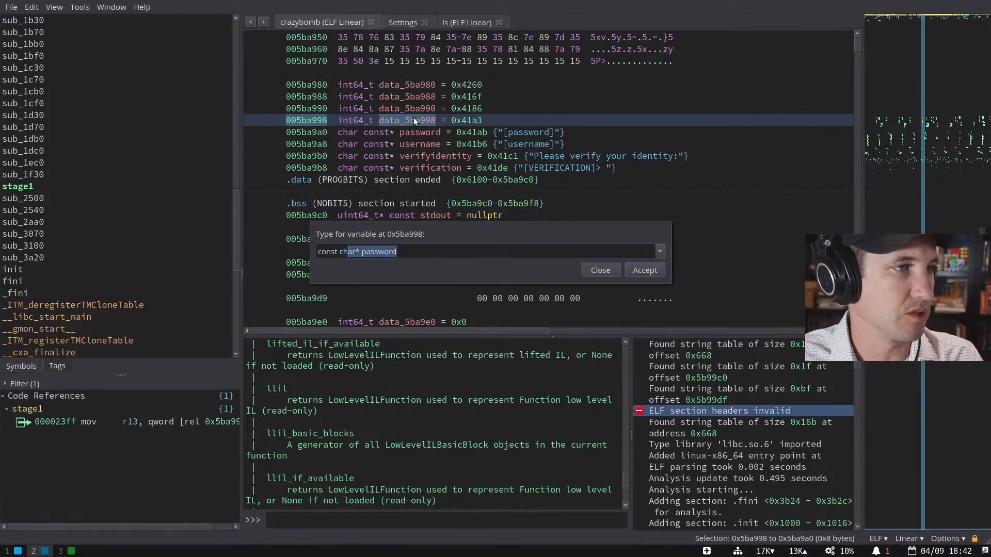
pyautogui.write('fr33m3')
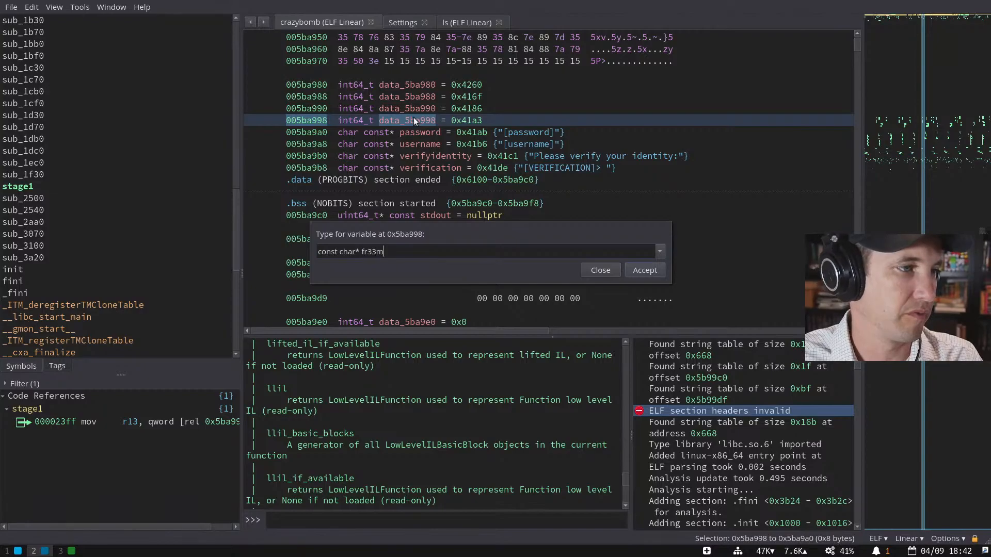
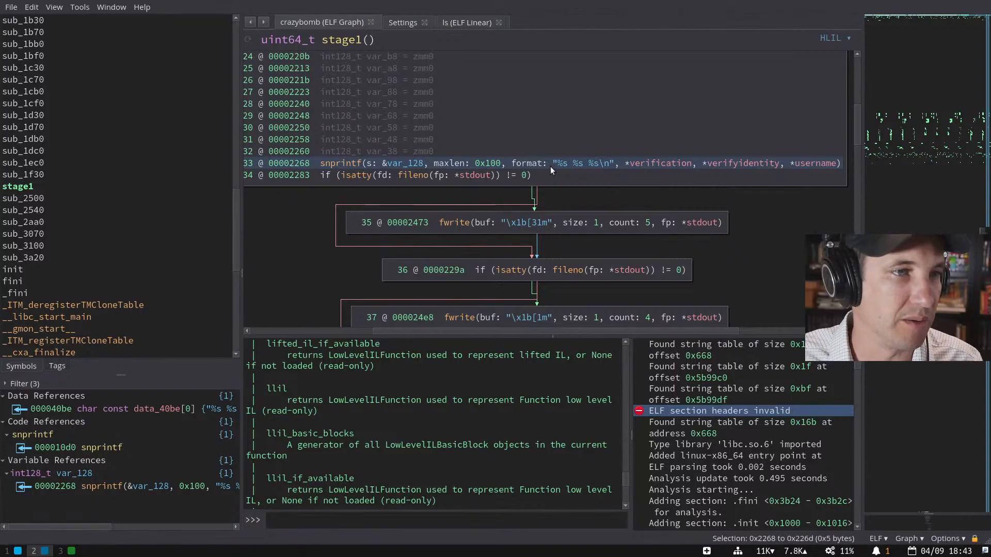
# - Jump from verification to linear view and select the unnamed global data_5ba990
pyautogui.doubleClick(645, 167)
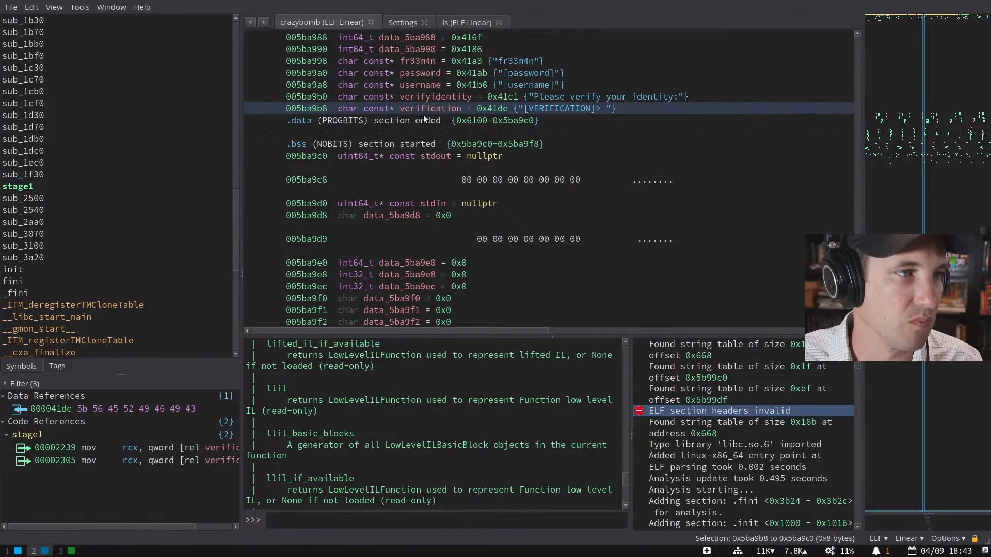
pyautogui.scroll(1, 424, 115)
pyautogui.click(414, 97)
pyautogui.click(413, 86)
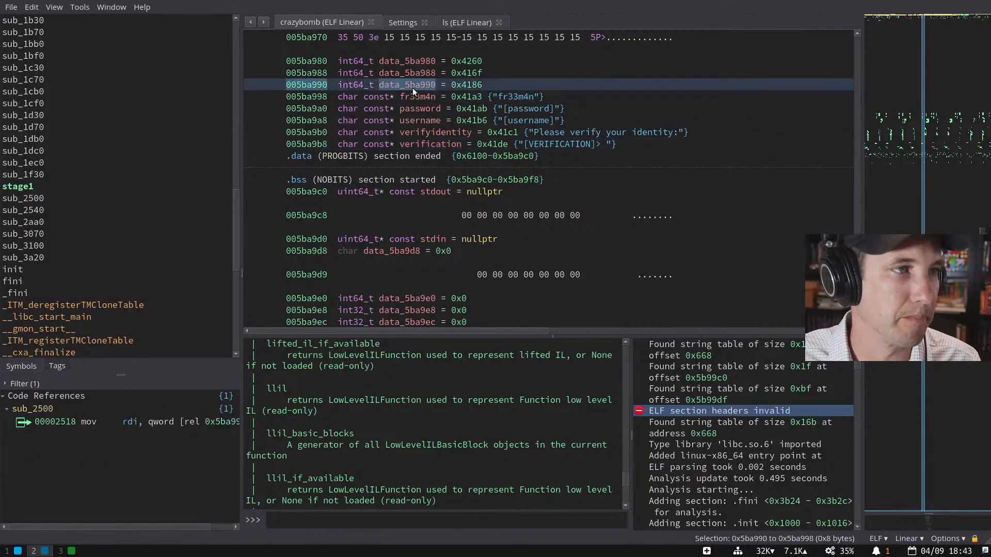
# - Retype data_5ba990 as 'const char* failure', then return to the stage1 graph
pyautogui.press('y')
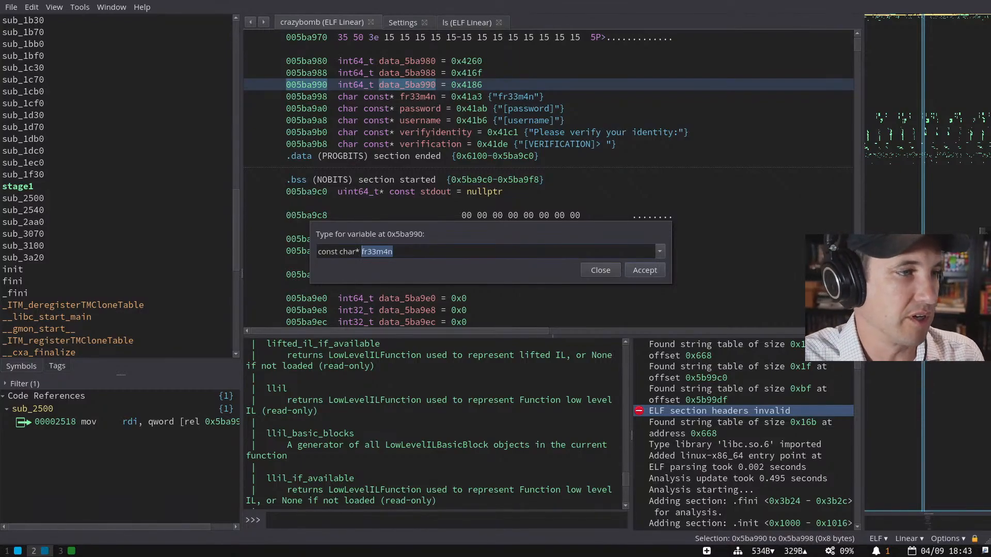
pyautogui.write('failrue')
pyautogui.hotkey('ctrl', 'BackSpace')
pyautogui.write('failure')
pyautogui.press('Return')
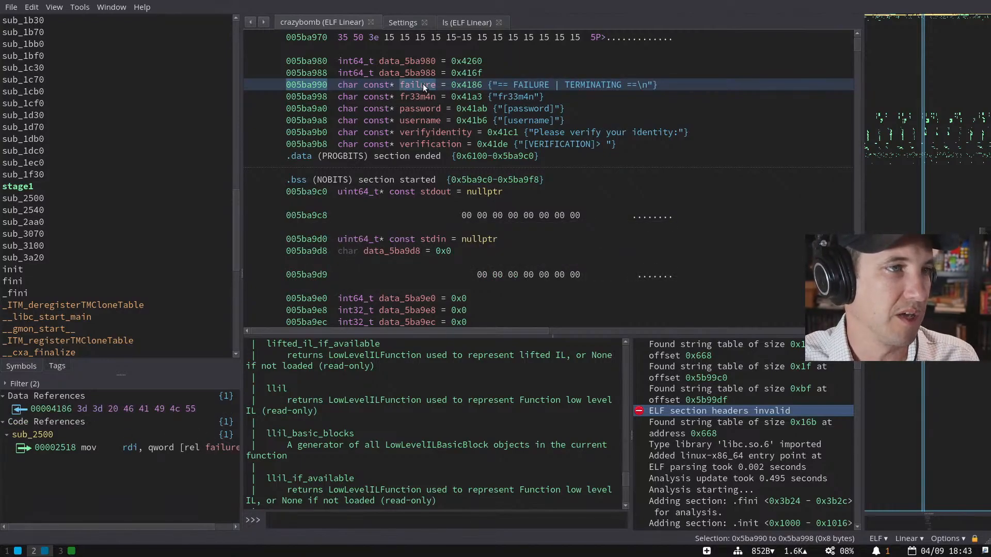
pyautogui.press('Escape')
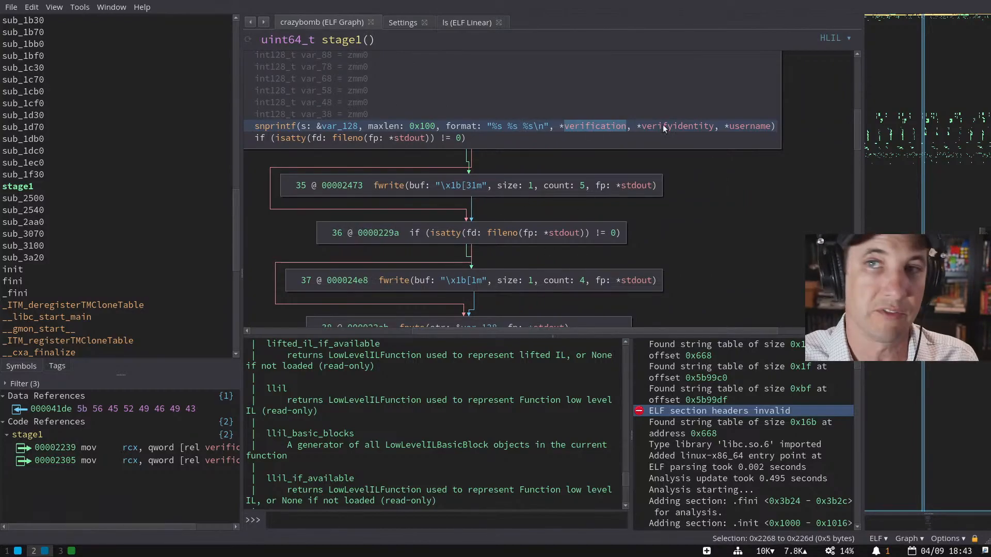
# - Highlight verifyidentity and username in the stage1 graph to list their references
pyautogui.hscroll(-3, 610, 139)
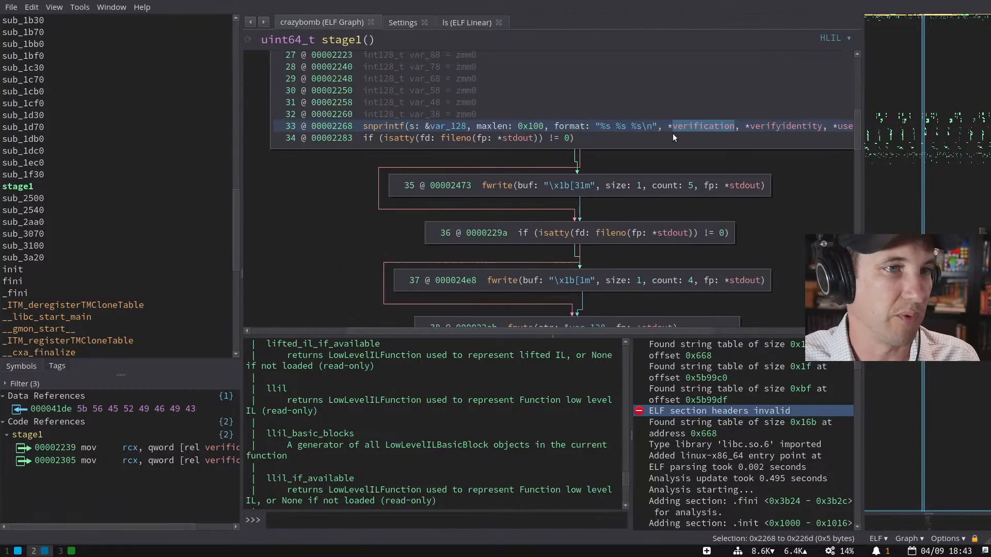
pyautogui.hscroll(1, 691, 134)
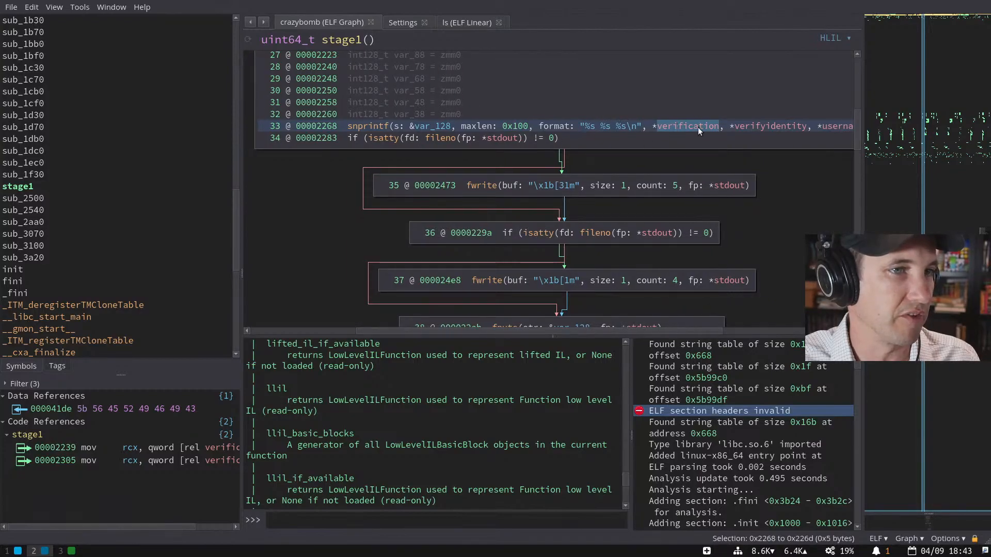
pyautogui.click(785, 127)
pyautogui.hscroll(3, 794, 127)
pyautogui.click(793, 126)
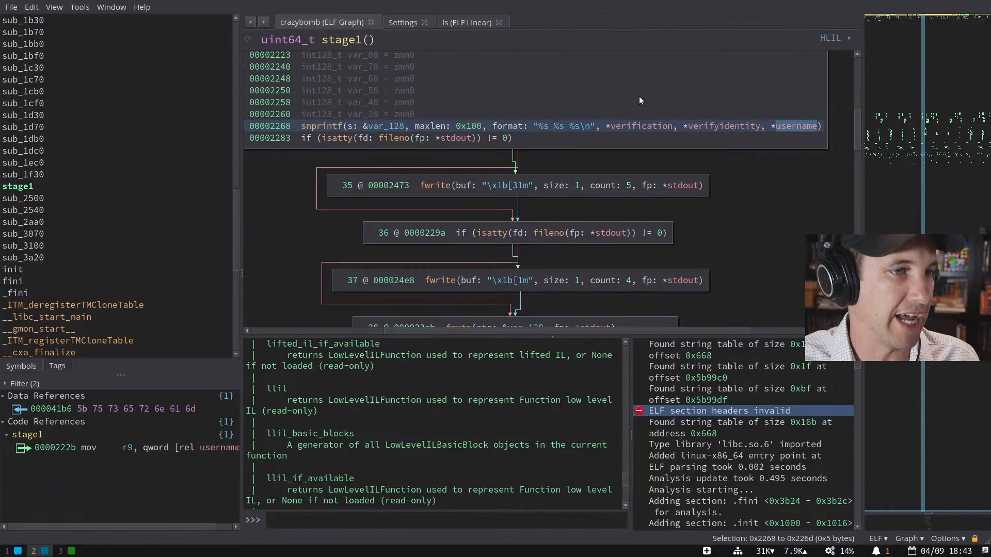
# - Follow the username global's pointer to its raw string bytes at 0x416f
pyautogui.scroll(-1, 671, 165)
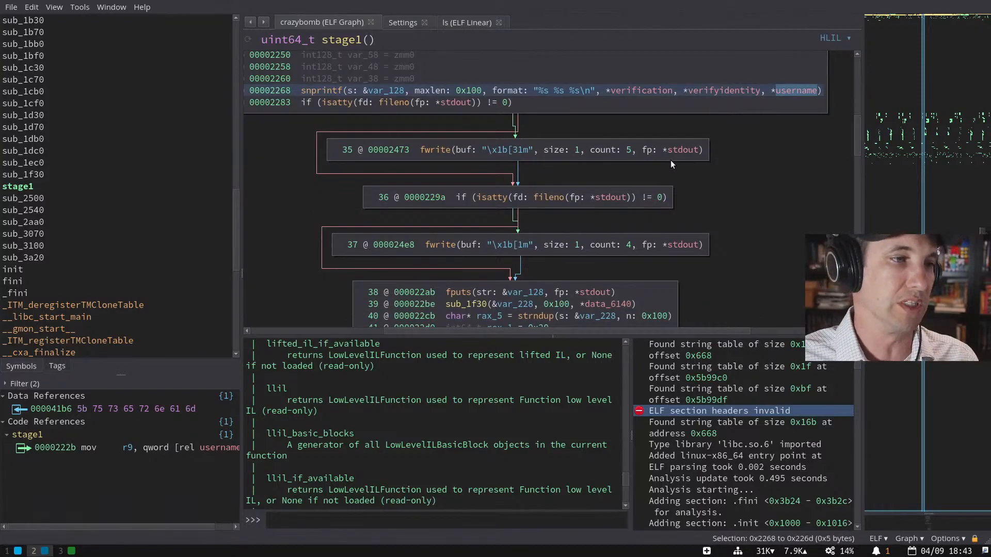
pyautogui.scroll(-2, 670, 164)
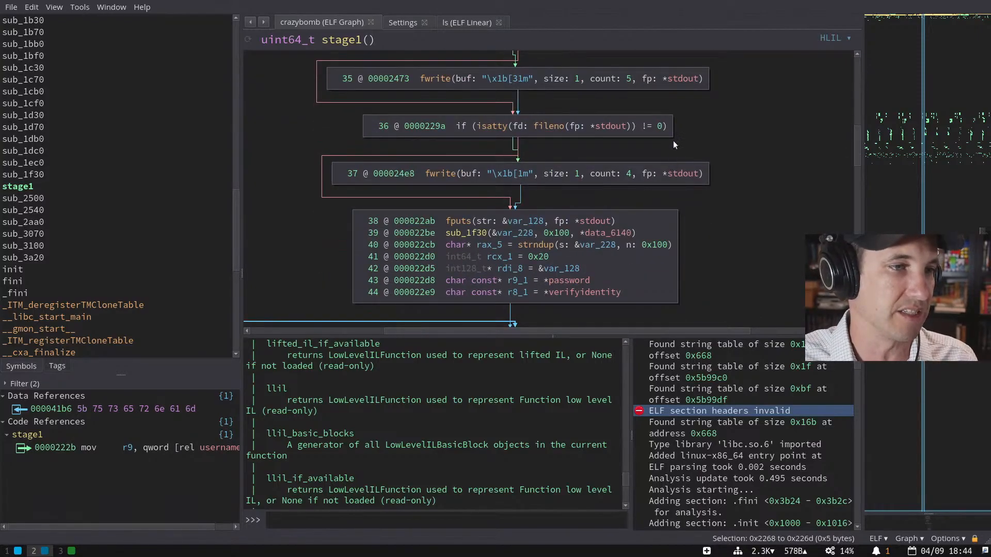
pyautogui.scroll(2, 672, 141)
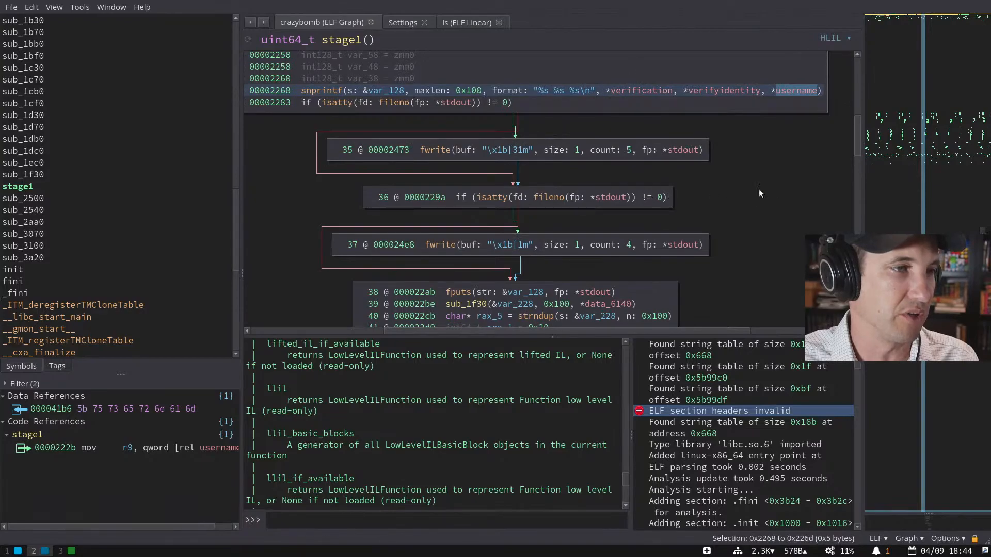
pyautogui.scroll(-2, 667, 176)
pyautogui.scroll(-1, 667, 174)
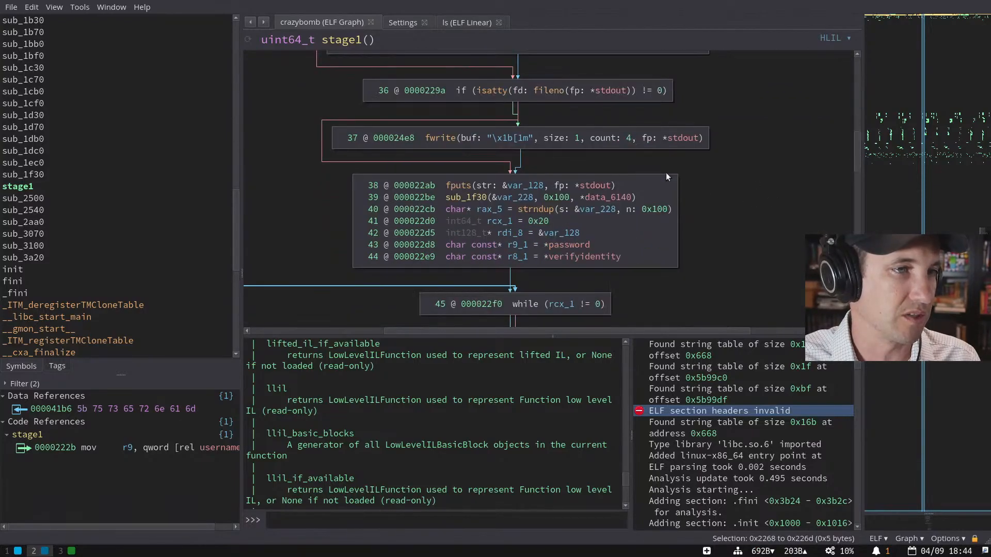
pyautogui.scroll(1, 671, 173)
pyautogui.scroll(4, 679, 165)
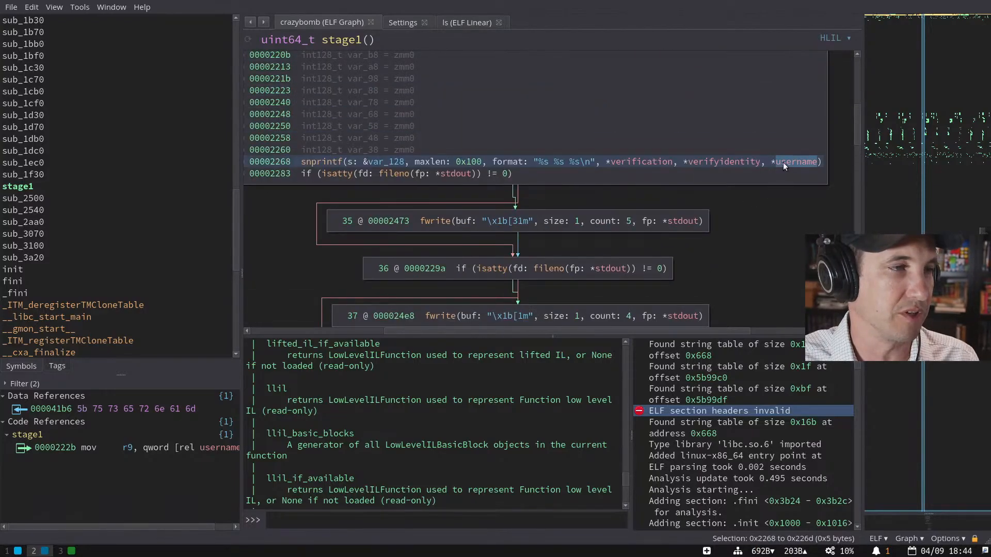
pyautogui.doubleClick(783, 162)
pyautogui.doubleClick(532, 121)
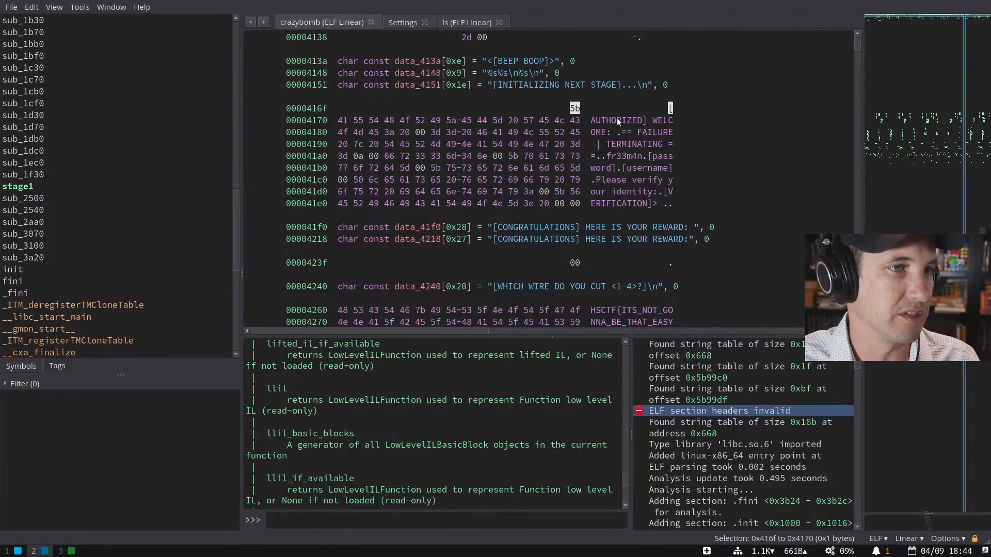
# - Retype data_5ba988 as 'char* authorized' so it shows "[AUTHORIZED] WELCOME: "
pyautogui.press('Escape')
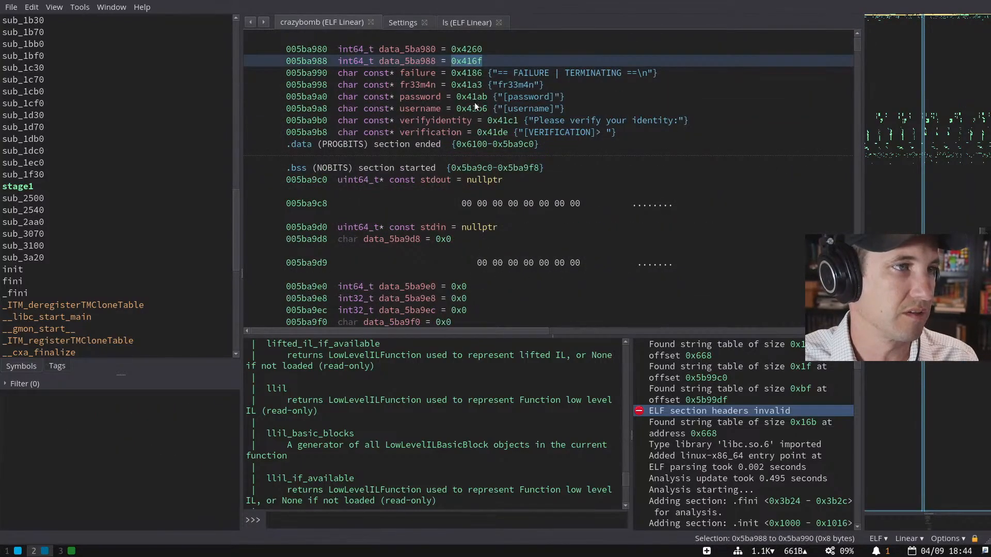
pyautogui.click(413, 62)
pyautogui.write('yconst char*')
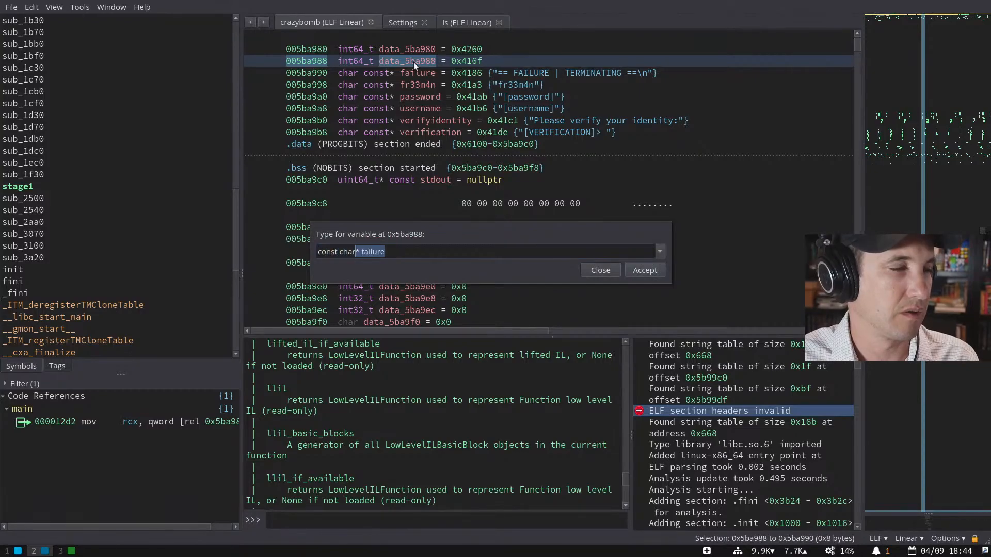
pyautogui.press('Home')
pyautogui.hotkey('ctrl', 'shift', 'Right')
pyautogui.press('Delete')
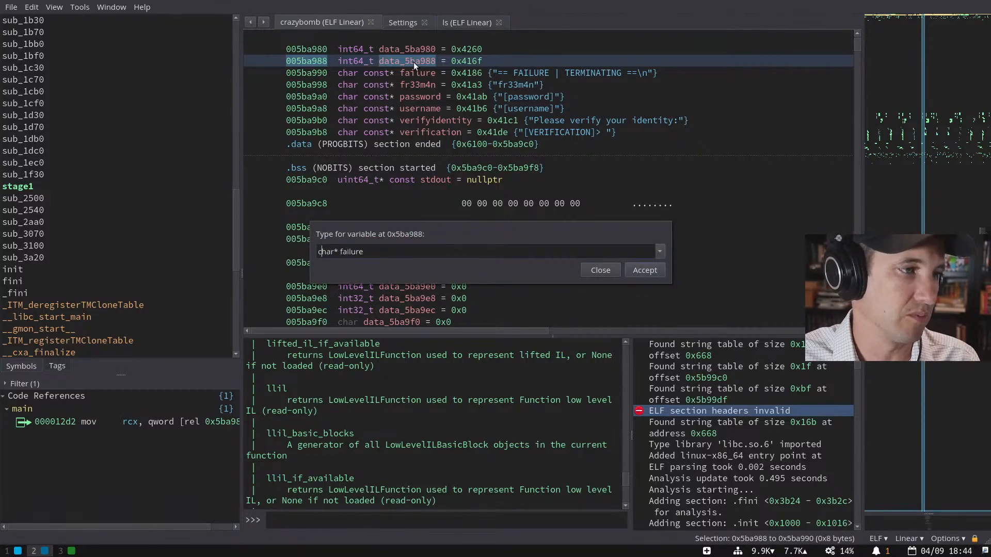
pyautogui.hotkey('ctrl', 'Delete')
pyautogui.write('authorized')
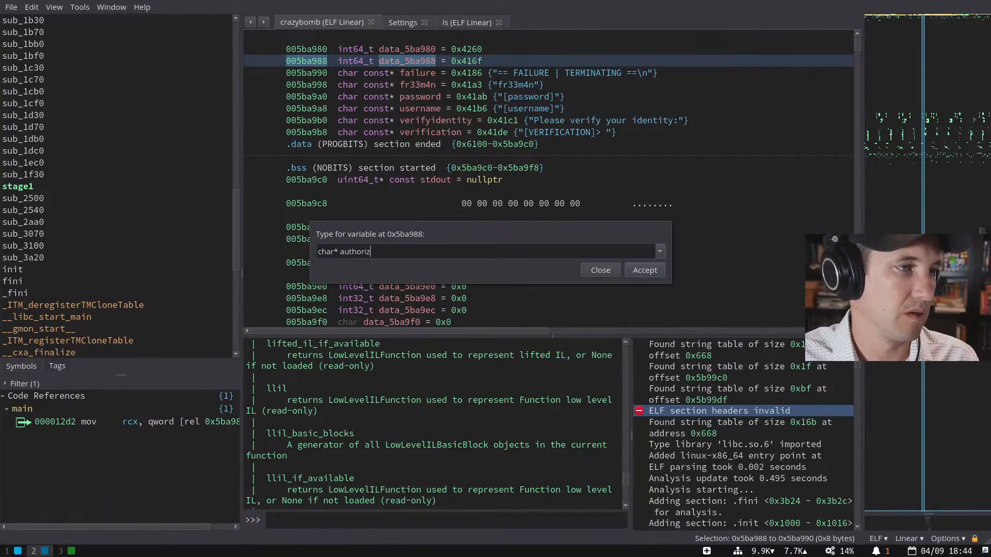
pyautogui.press('Return')
pyautogui.press('Up')
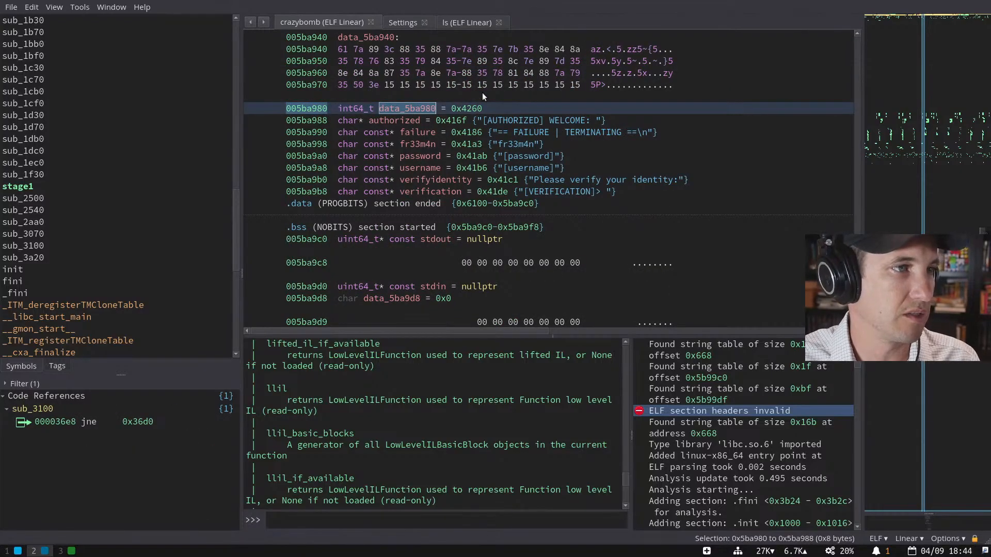
# - Follow data_5ba980's 0x4260 pointer to the HSCTF flag bytes, then inspect its int64_t type
pyautogui.press('Right')
pyautogui.press('Right')
pyautogui.press('Return')
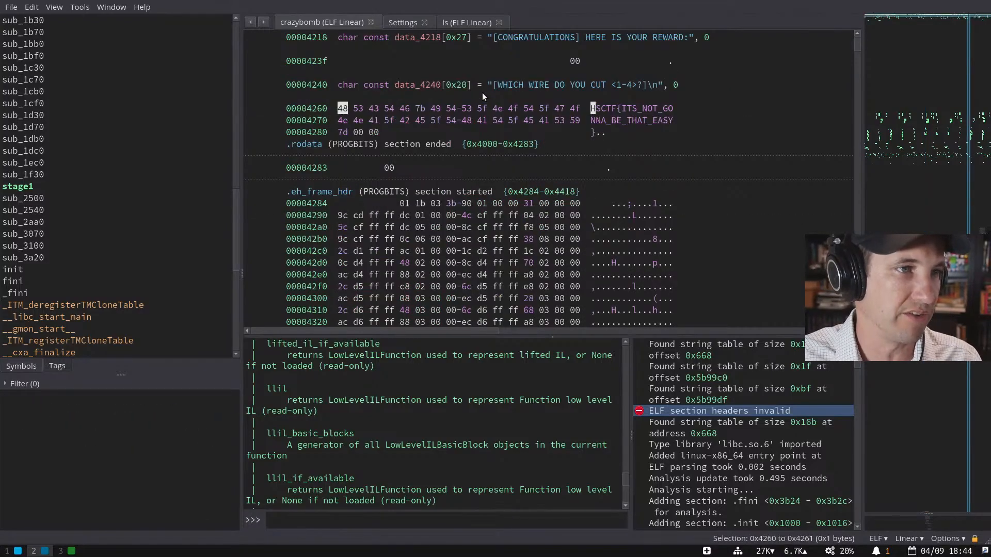
pyautogui.press('Escape')
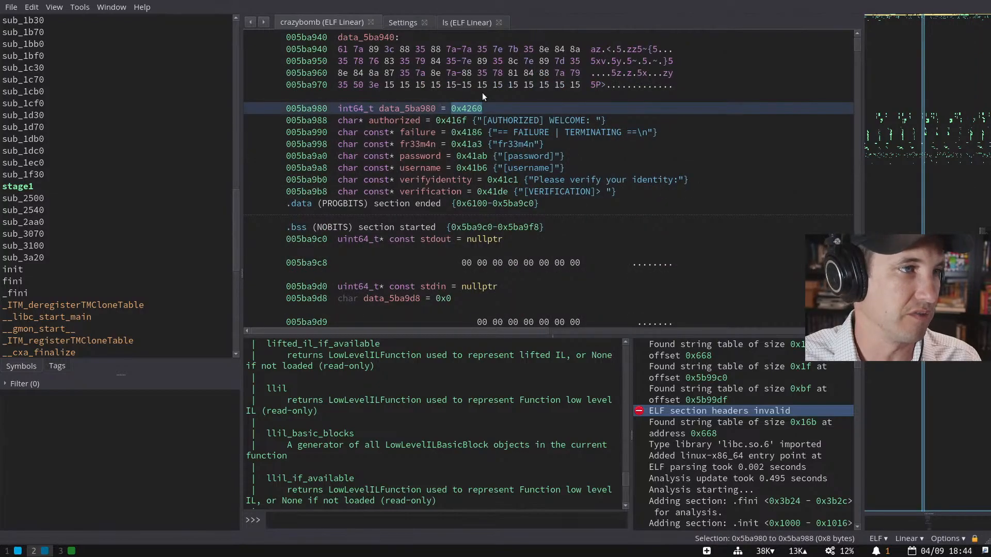
pyautogui.hotkey('ctrl', ']')
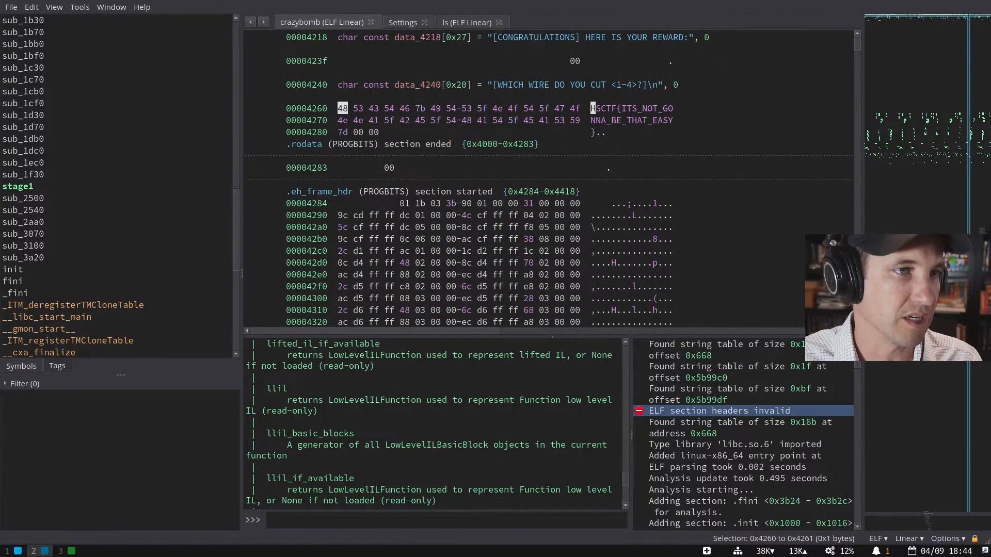
pyautogui.press('Escape')
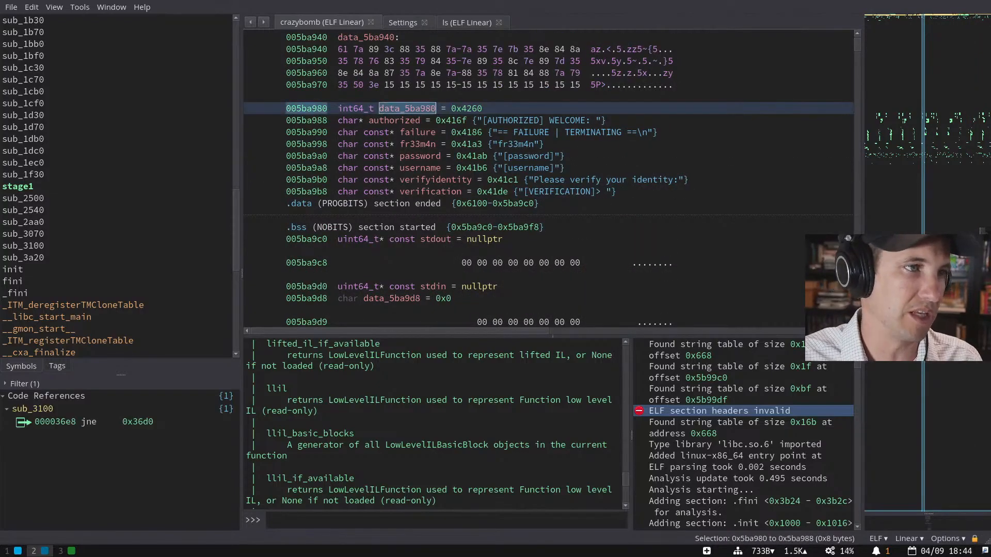
pyautogui.press('y')
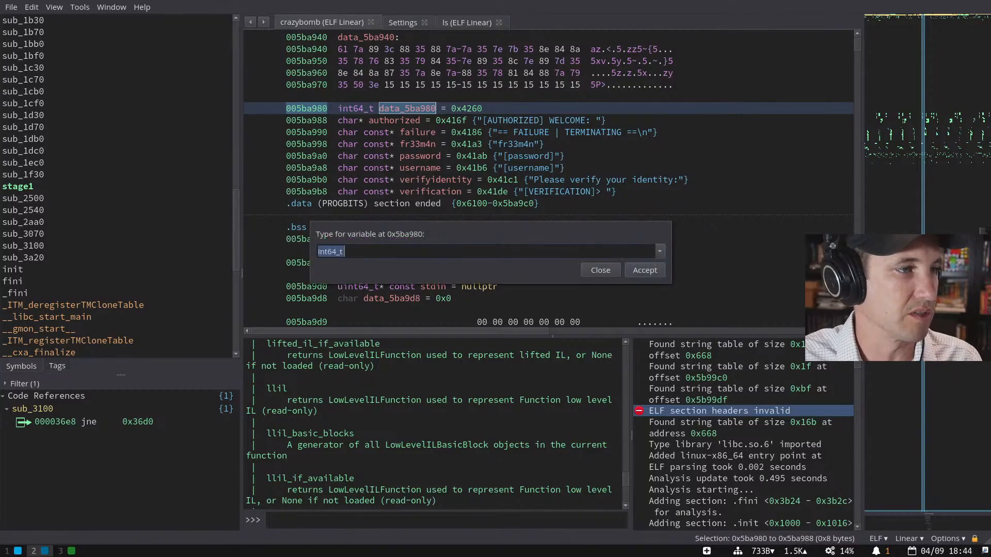
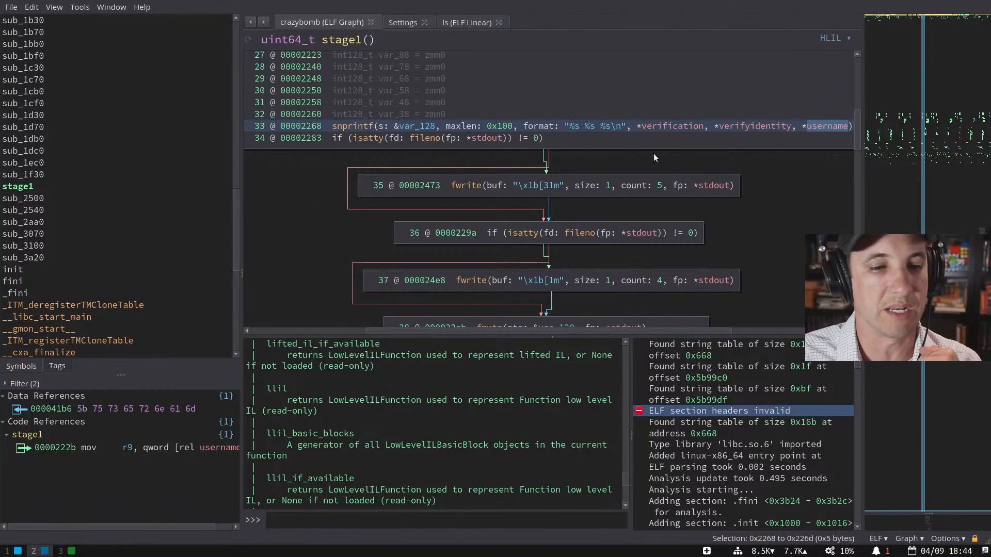
# - Jump from verifyidentity to the data section and rename data_5ba940 to garbage
pyautogui.doubleClick(752, 123)
pyautogui.scroll(2, 423, 110)
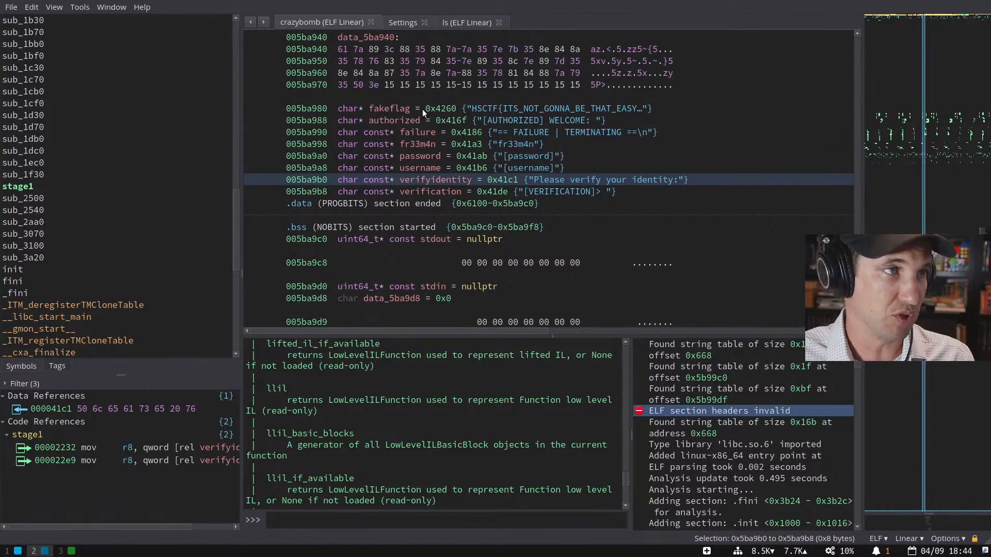
pyautogui.scroll(2, 390, 93)
pyautogui.click(373, 107)
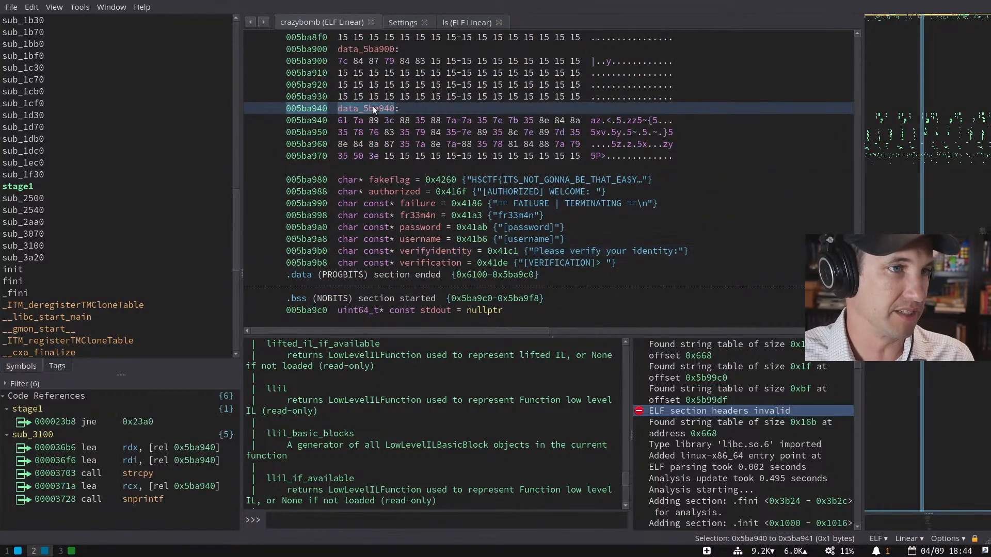
pyautogui.write('ngarbage')
pyautogui.press('Return')
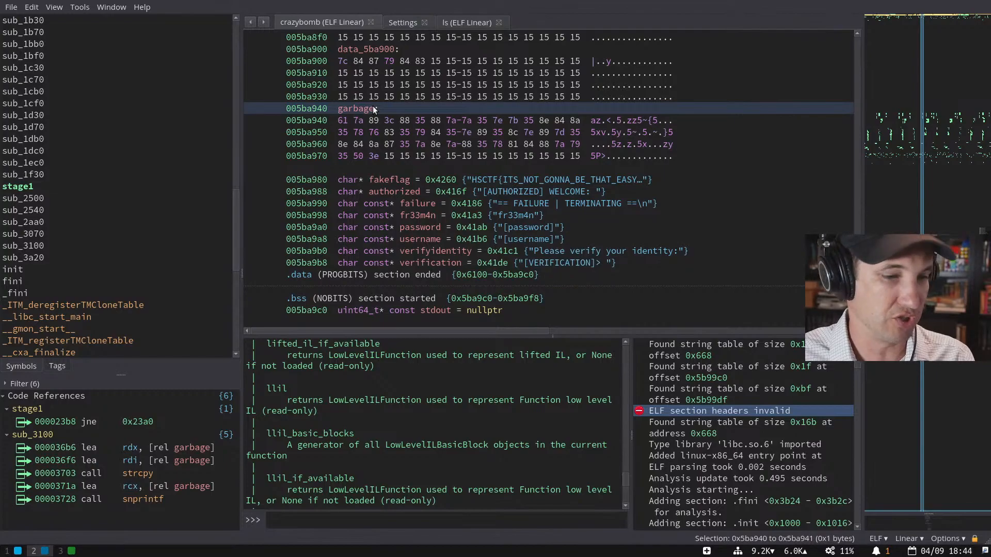
# - Start retyping garbage as char*, cancel the change, and return to the stage1 graph
pyautogui.press('y')
pyautogui.doubleClick(356, 251)
pyautogui.press('BackSpace')
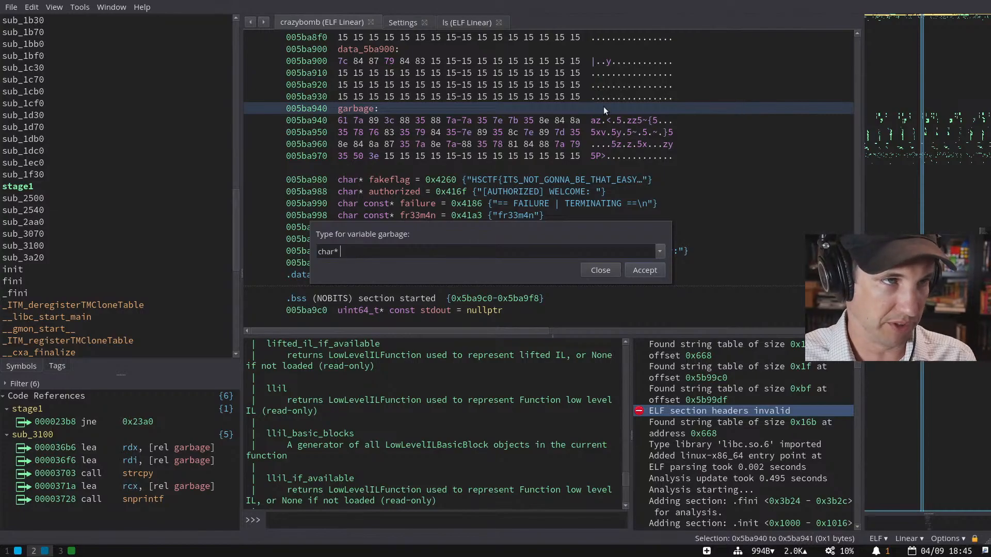
pyautogui.press('Escape')
pyautogui.scroll(3, 596, 119)
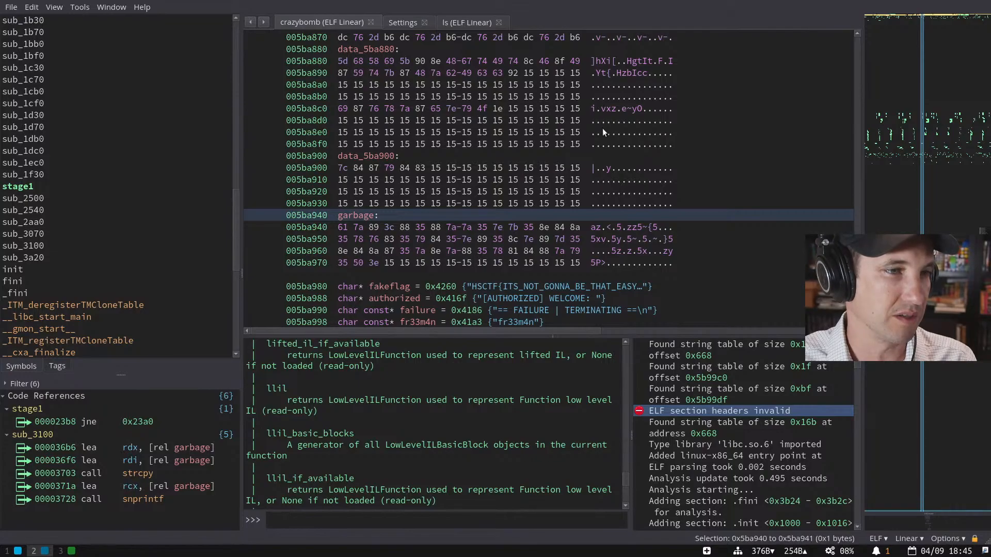
pyautogui.scroll(-2, 604, 132)
pyautogui.scroll(3, 604, 133)
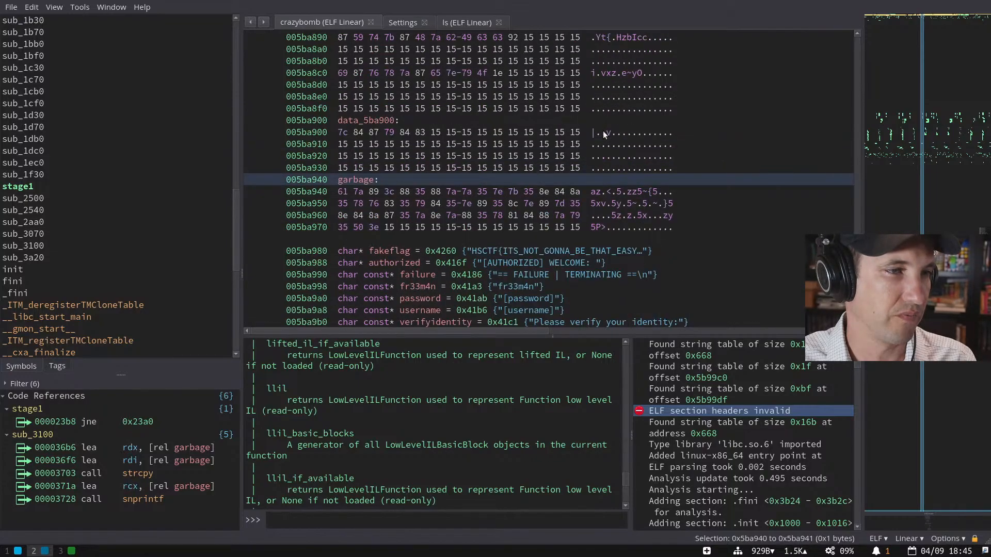
pyautogui.press('Escape')
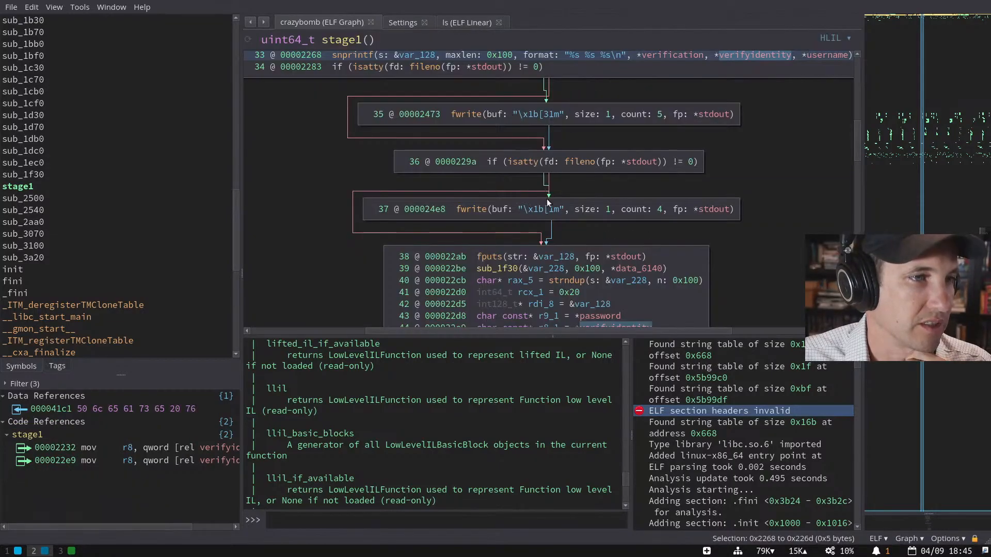
# - Rename stage1's var_128 to output, then highlight where var_228 is used
pyautogui.scroll(-1, 581, 158)
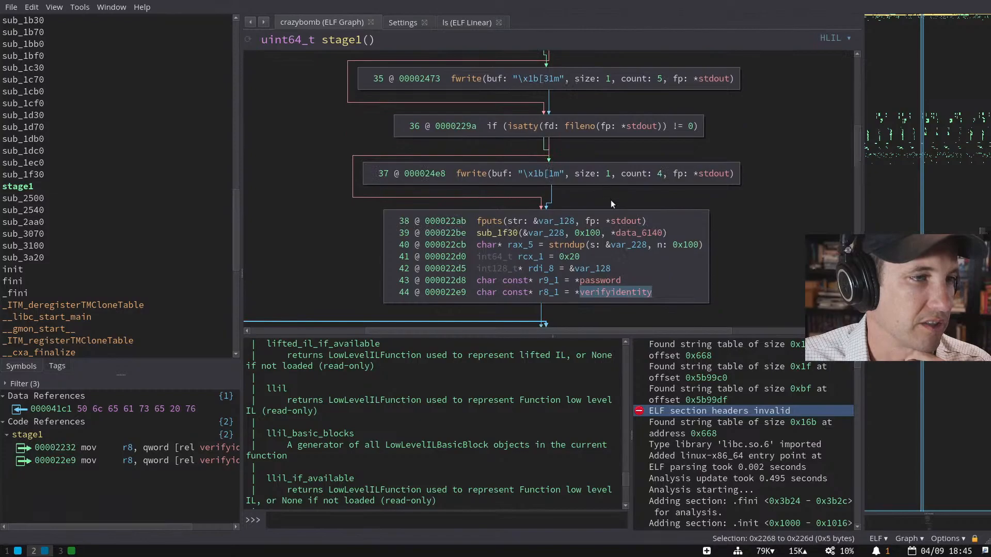
pyautogui.click(553, 221)
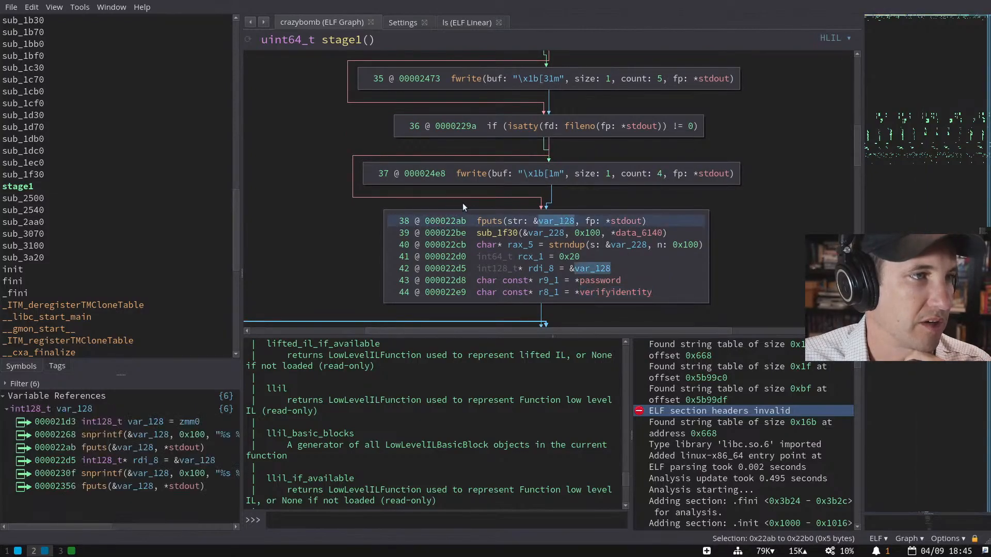
pyautogui.scroll(4, 332, 190)
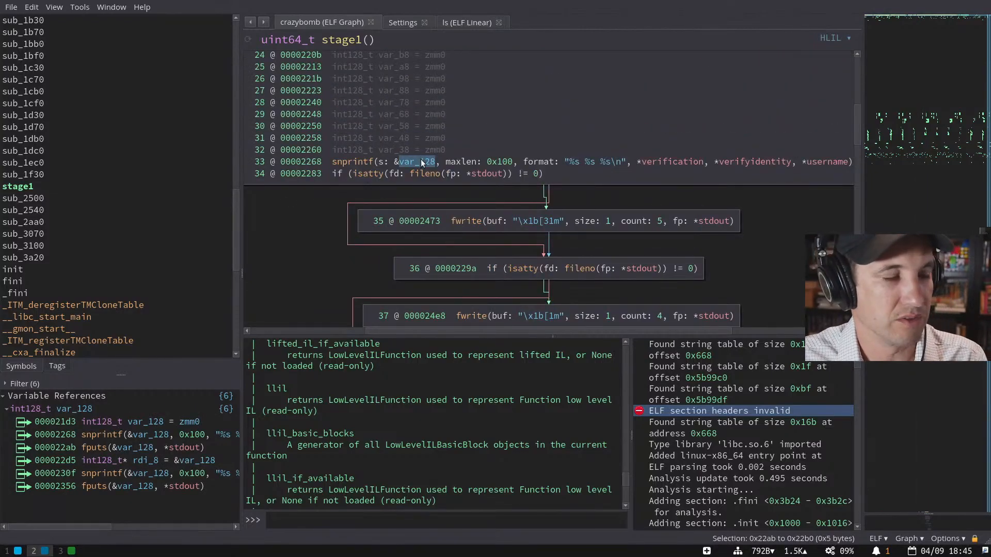
pyautogui.scroll(-3, 421, 159)
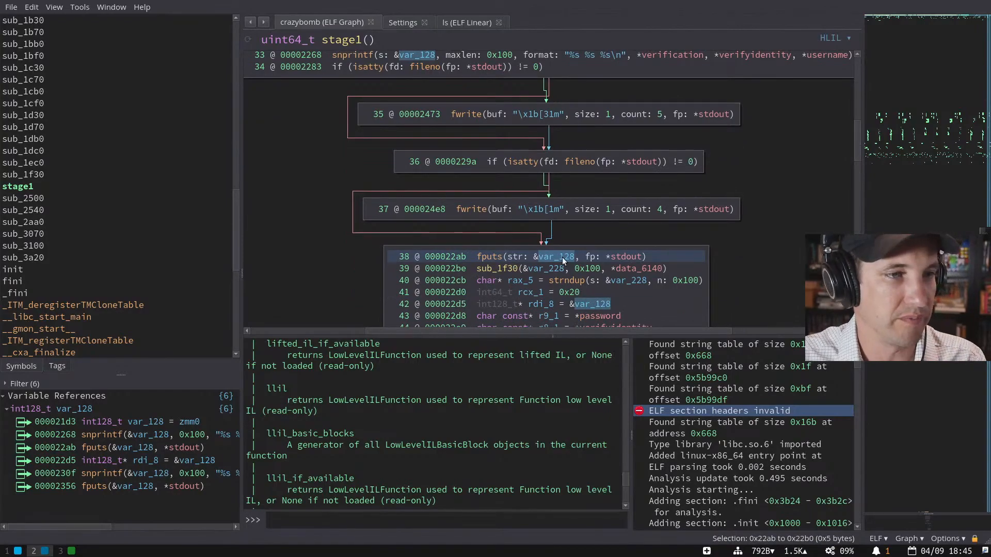
pyautogui.write('noutput')
pyautogui.press('Return')
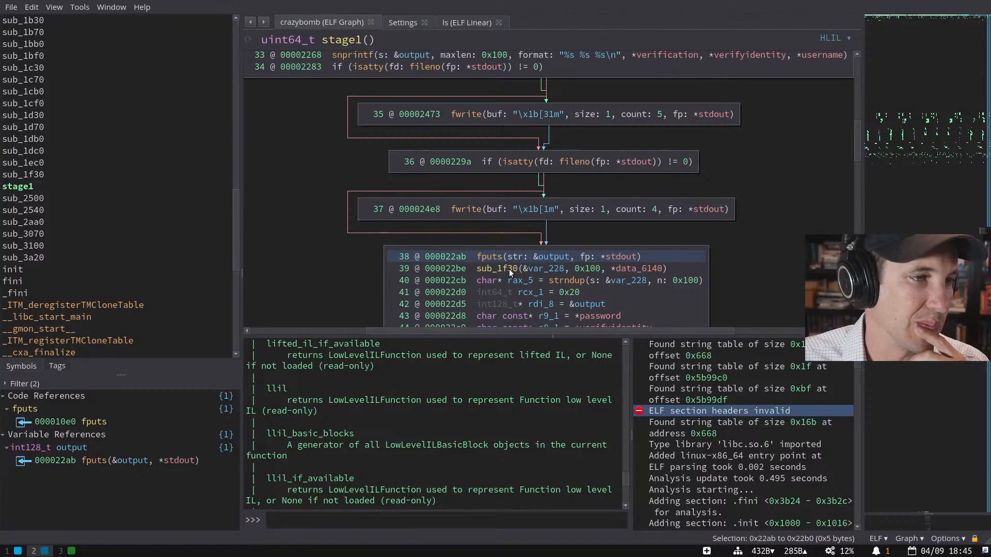
pyautogui.click(543, 268)
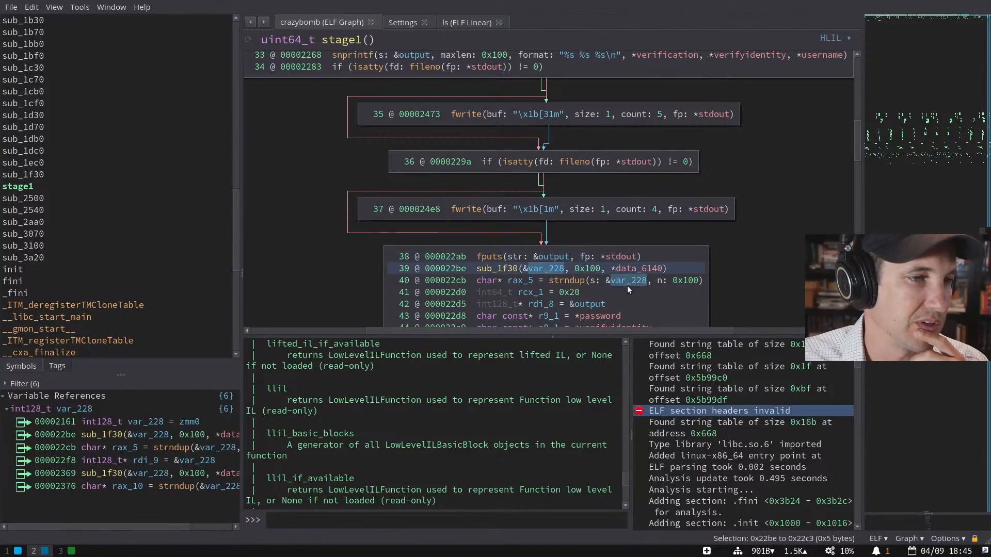
pyautogui.scroll(6, 306, 216)
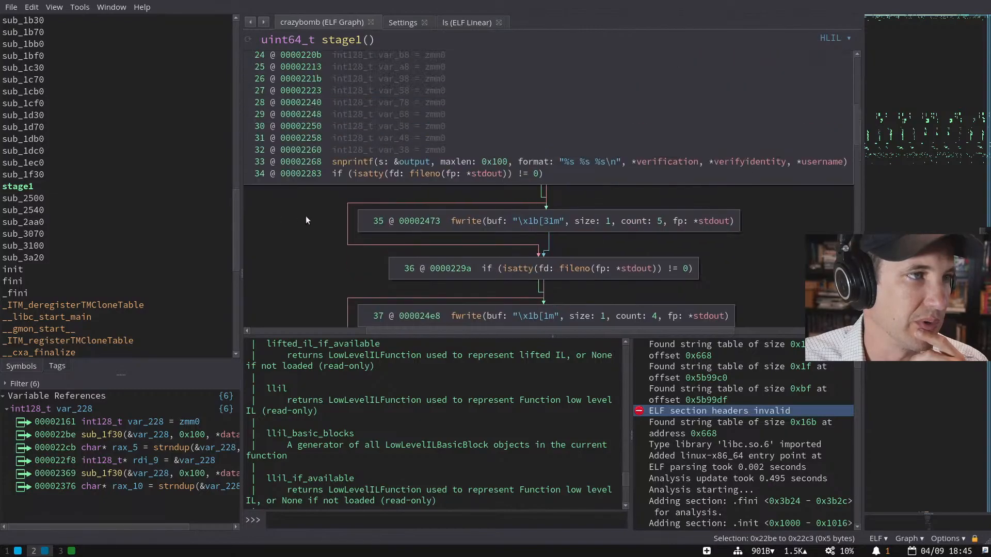
pyautogui.scroll(-5, 306, 216)
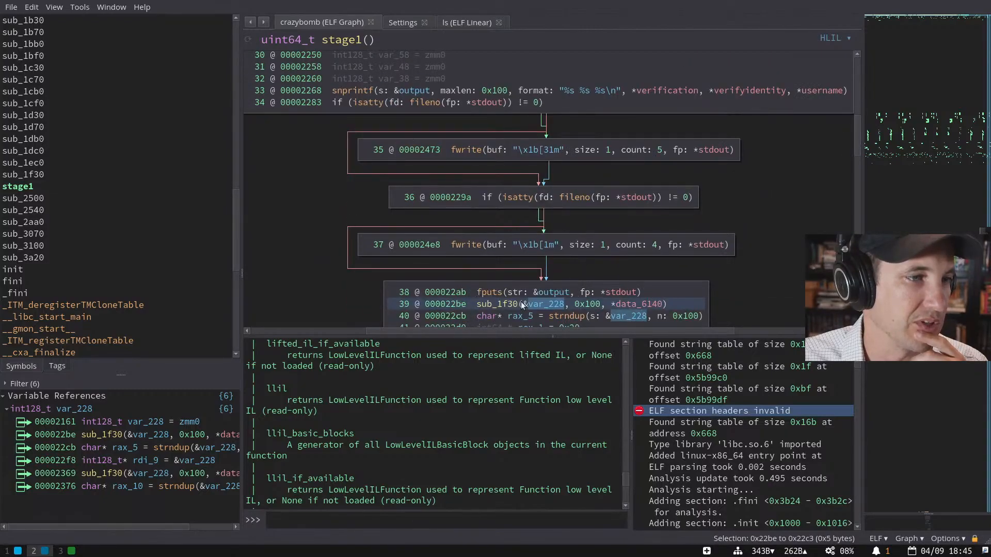
# - Follow the call into sub_1f30, pan through its graph blocks, then read it as a linear listing
pyautogui.doubleClick(490, 302)
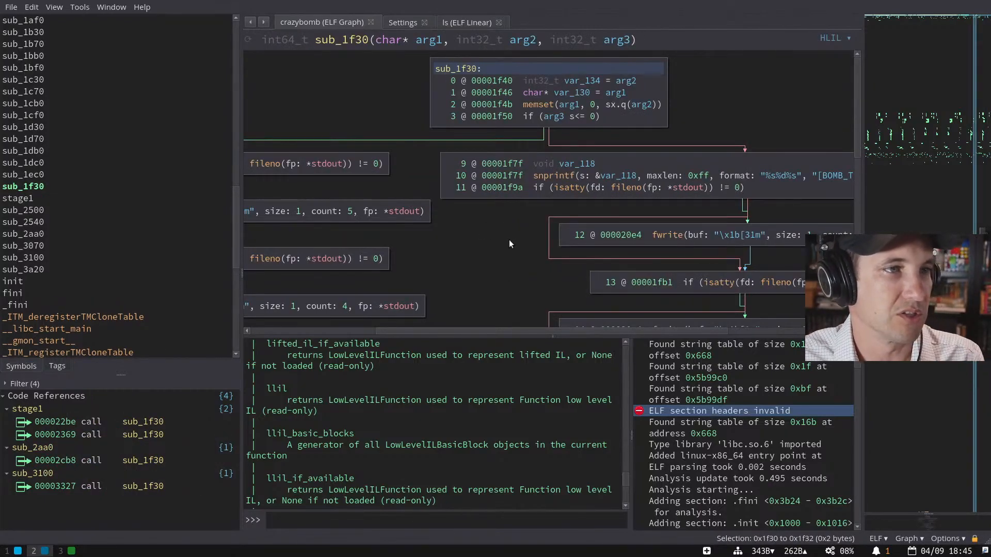
pyautogui.moveTo(706, 206); pyautogui.dragTo(524, 115)
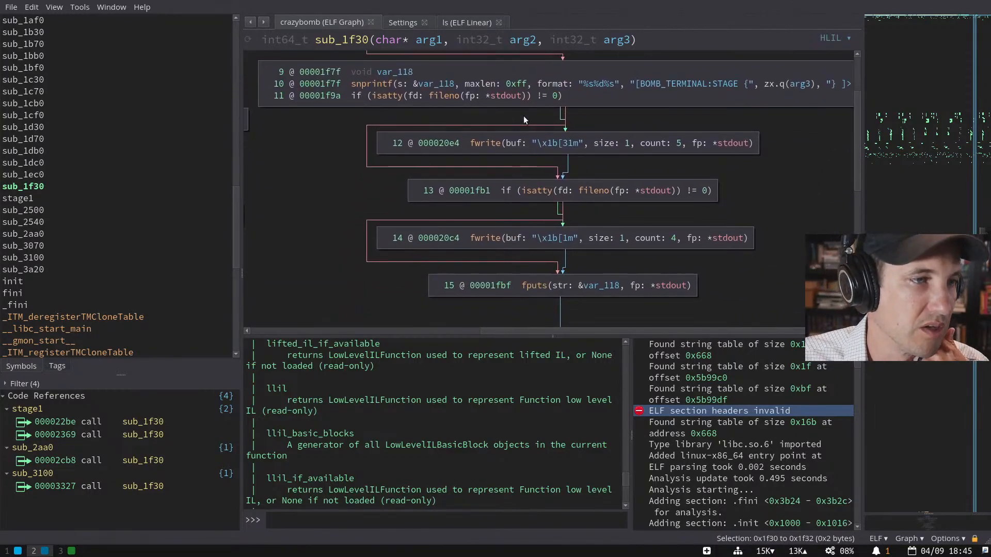
pyautogui.moveTo(523, 116); pyautogui.dragTo(605, 26)
pyautogui.moveTo(481, 210); pyautogui.dragTo(584, 85)
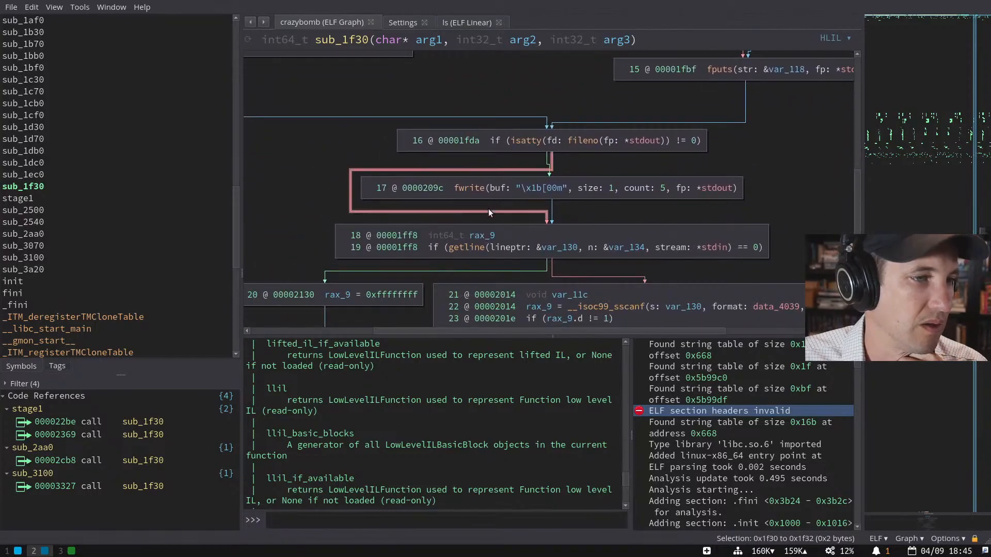
pyautogui.press('space')
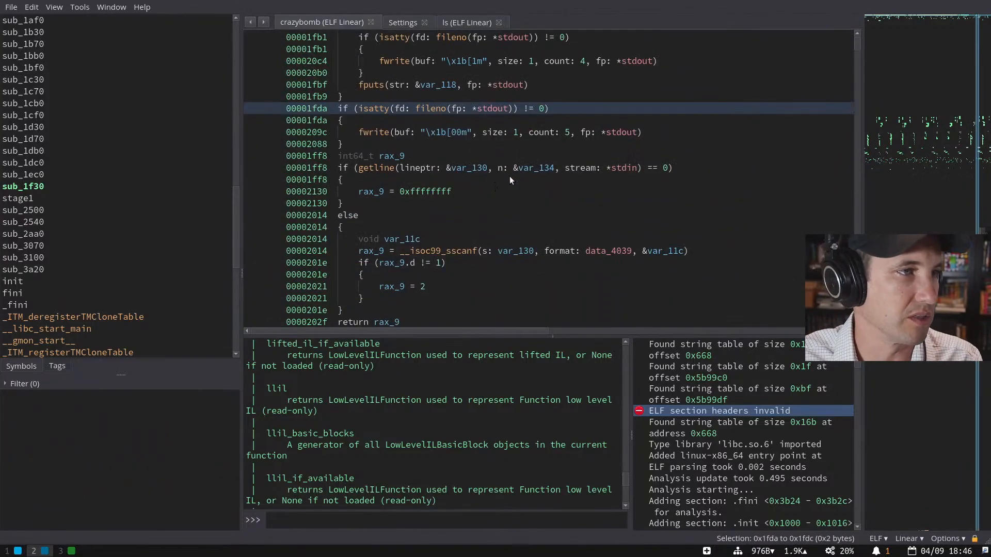
pyautogui.scroll(3, 509, 178)
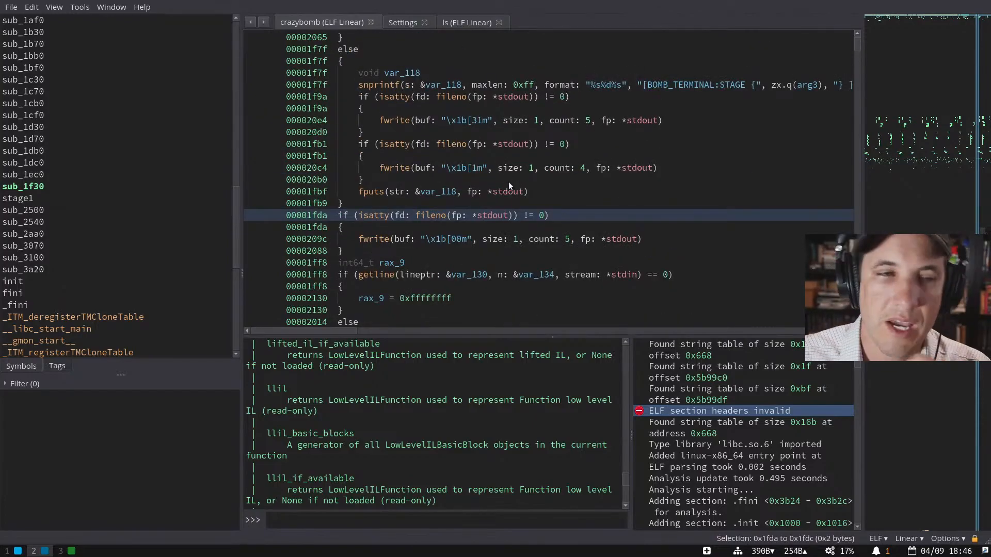
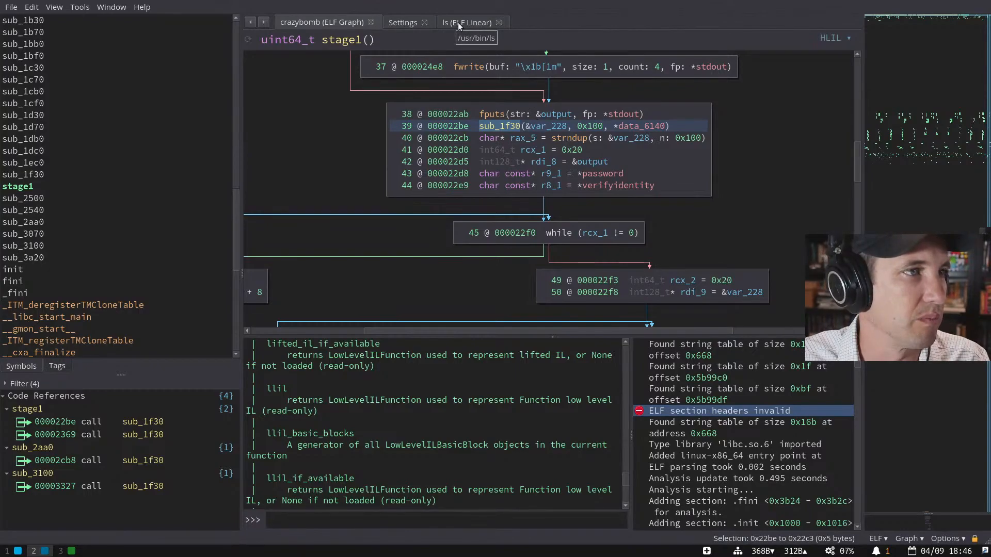
# - Undo an in-place string conversion of verification, then define the [VERIFICATION]> string at 0x41de
pyautogui.scroll(3, 628, 140)
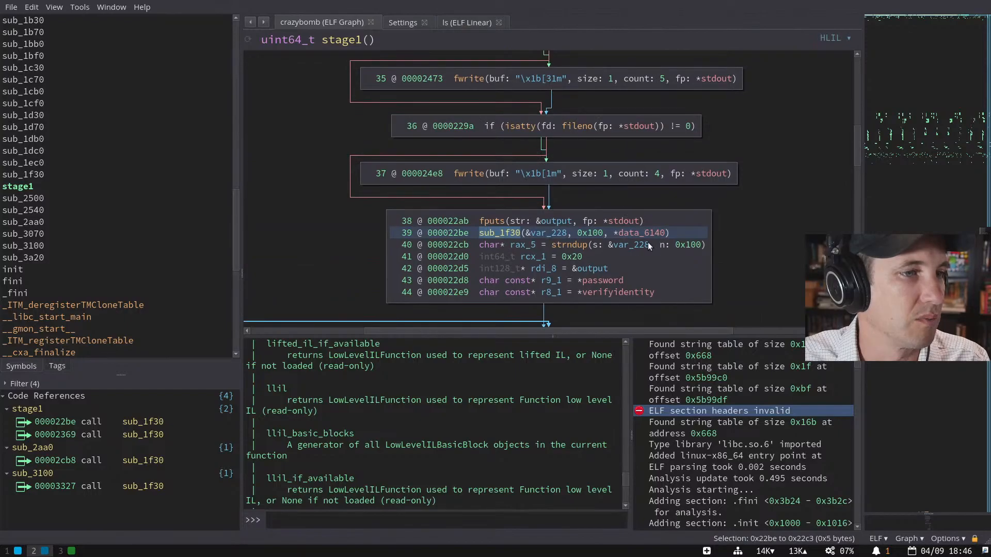
pyautogui.doubleClick(601, 280)
pyautogui.click(432, 143)
pyautogui.press('a')
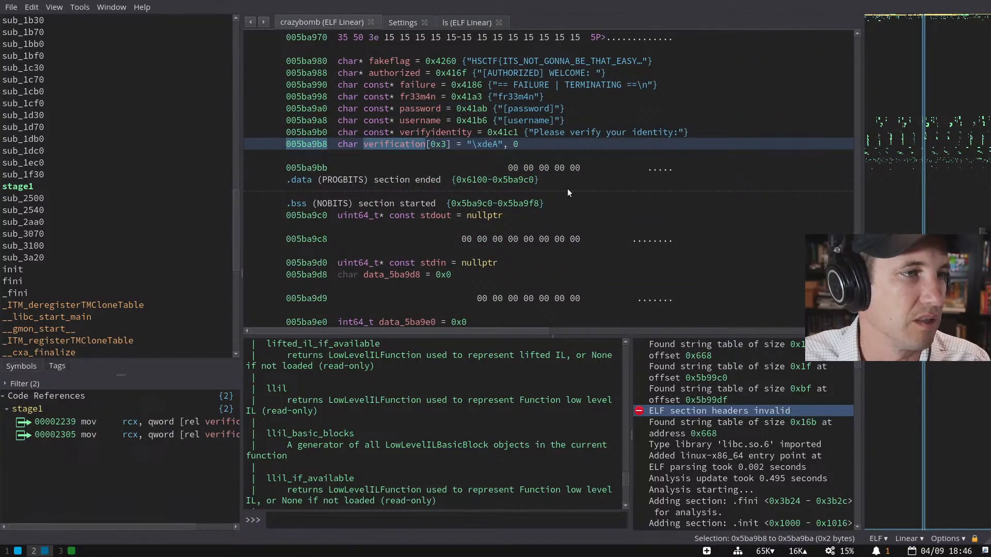
pyautogui.press('Escape')
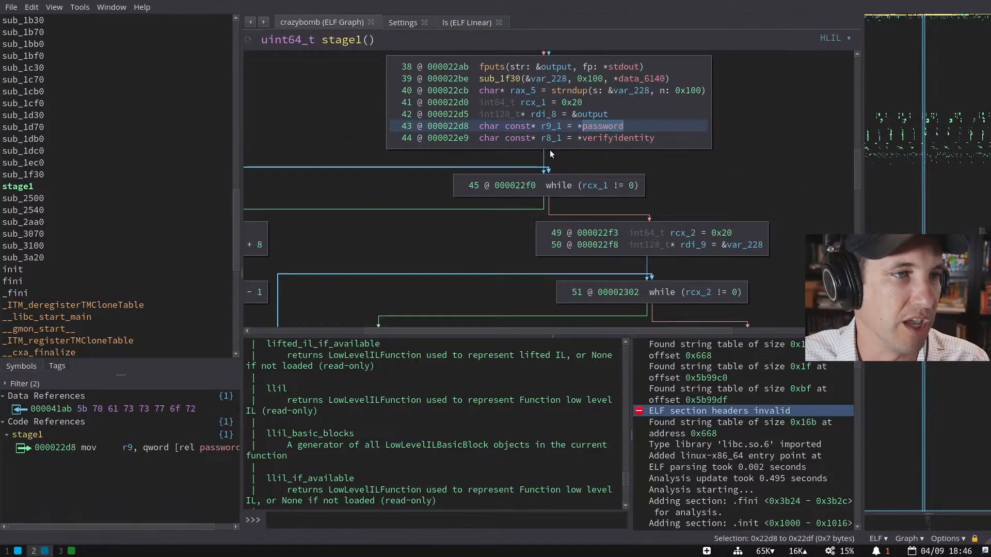
pyautogui.hotkey('ctrl', 'z')
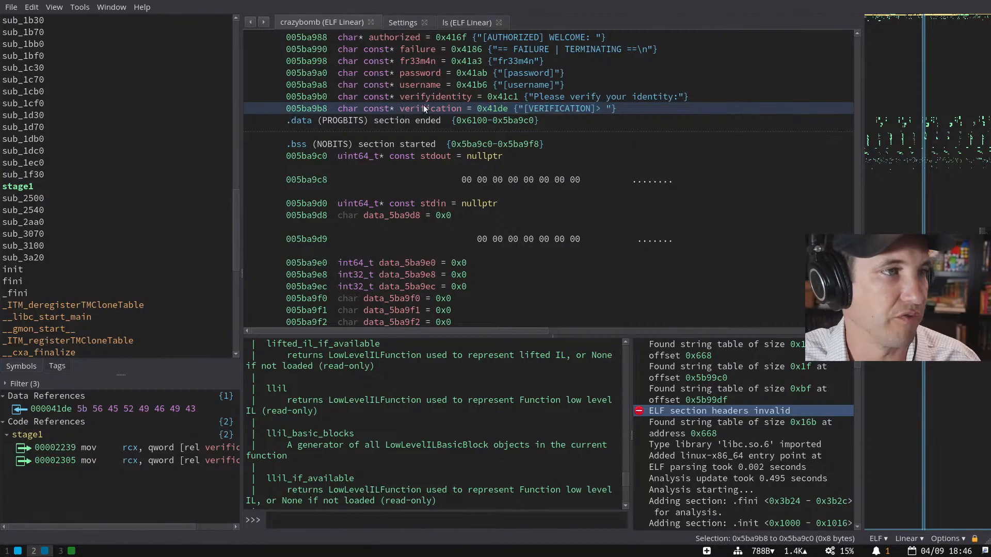
pyautogui.doubleClick(505, 108)
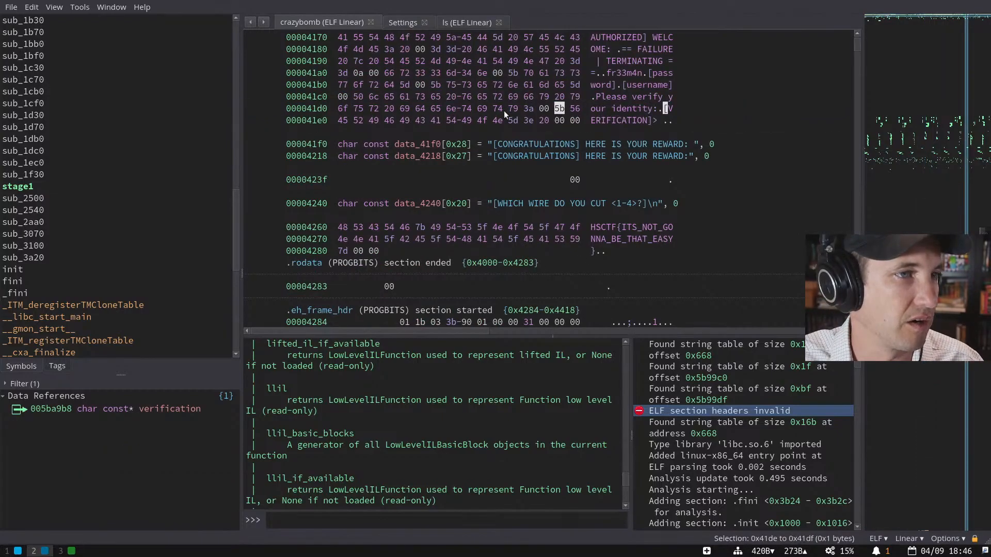
pyautogui.press('a')
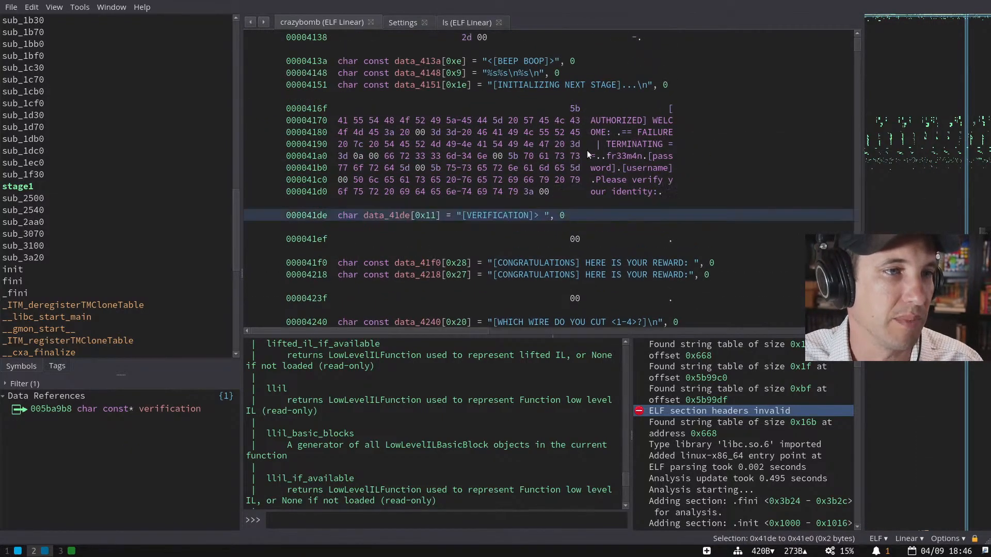
pyautogui.press('Escape')
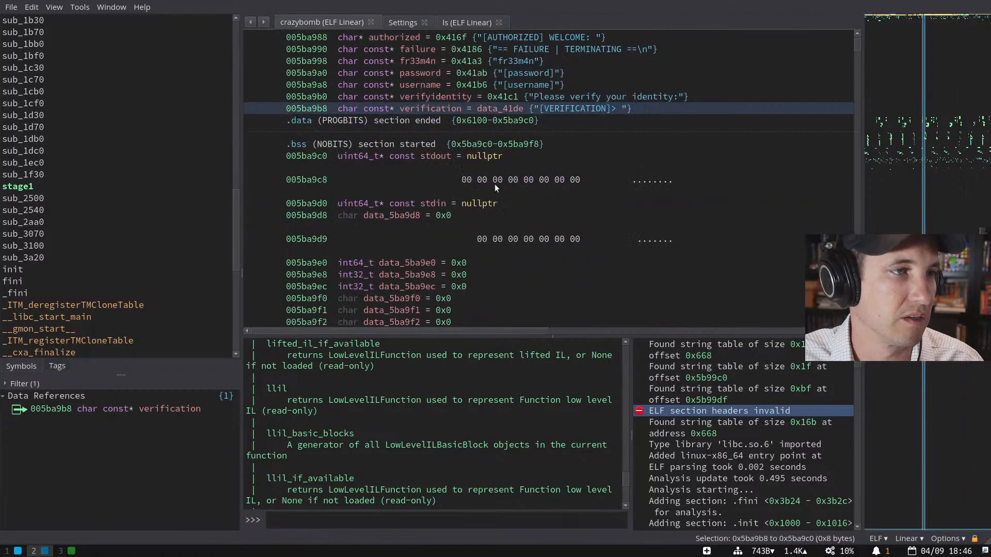
# - Define the verifyidentity prompt string at 0x41c1 after undoing an in-place attempt
pyautogui.scroll(1, 479, 147)
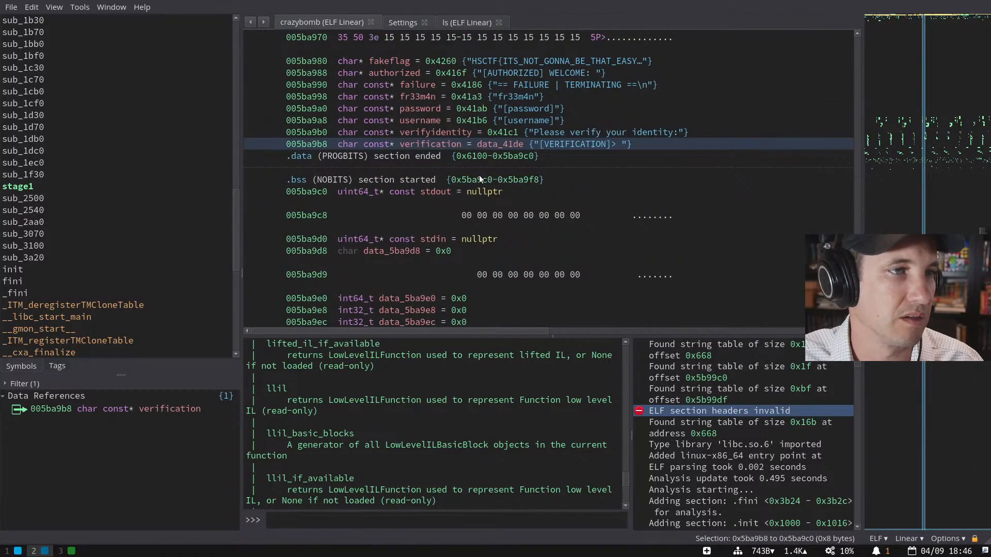
pyautogui.click(499, 133)
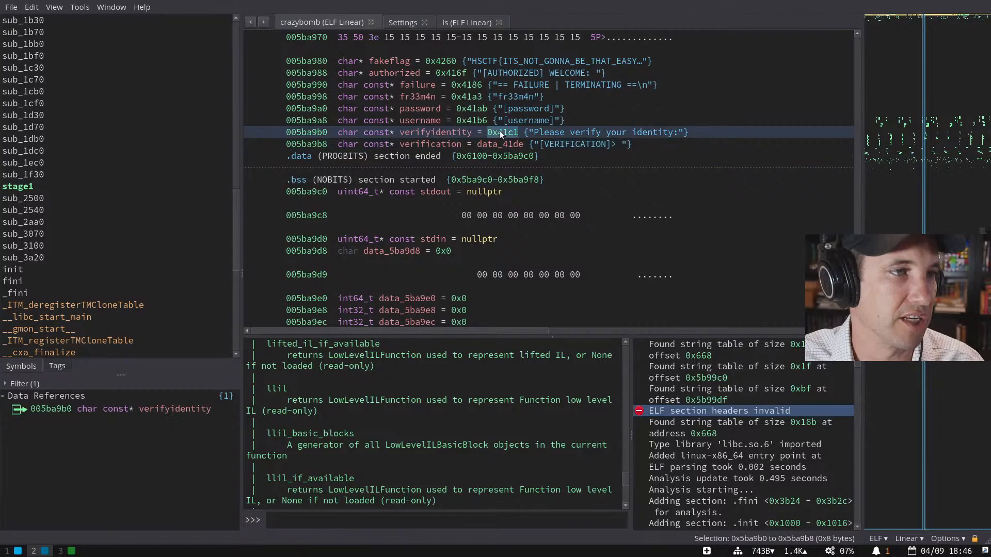
pyautogui.press('a')
pyautogui.hotkey('ctrl', 'z')
pyautogui.doubleClick(496, 108)
pyautogui.press('a')
pyautogui.press('Escape')
# - Define the [username] string at 0x41b6 and the [password] string at 0x41ab
pyautogui.doubleClick(479, 94)
pyautogui.press('a')
pyautogui.press('Escape')
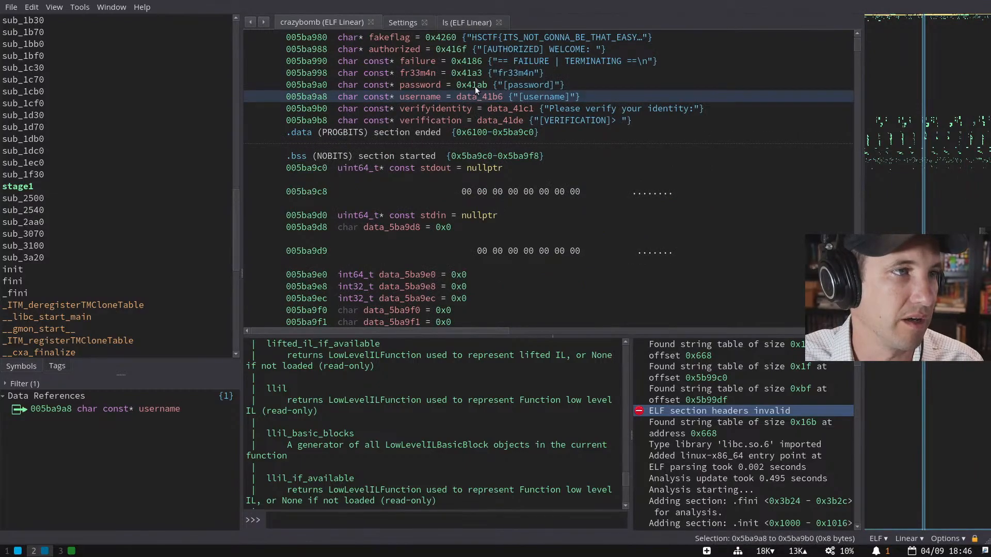
pyautogui.doubleClick(474, 84)
pyautogui.press('a')
pyautogui.press('Escape')
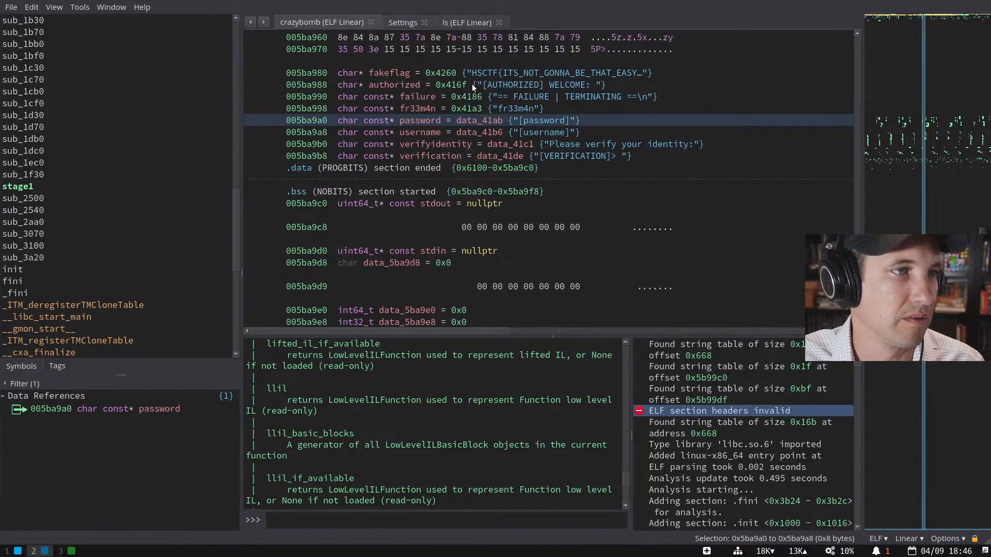
# - Define the fr33m4n string at 0x41a3, then the FAILURE and [AUTHORIZED] WELCOME: strings
pyautogui.doubleClick(469, 108)
pyautogui.press('a')
pyautogui.press('Escape')
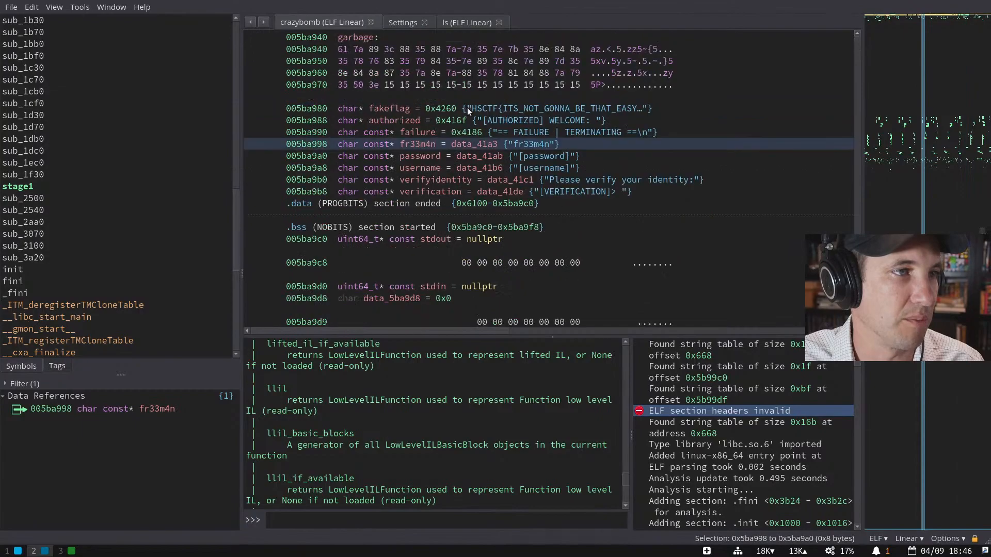
pyautogui.doubleClick(466, 121)
pyautogui.press('Escape')
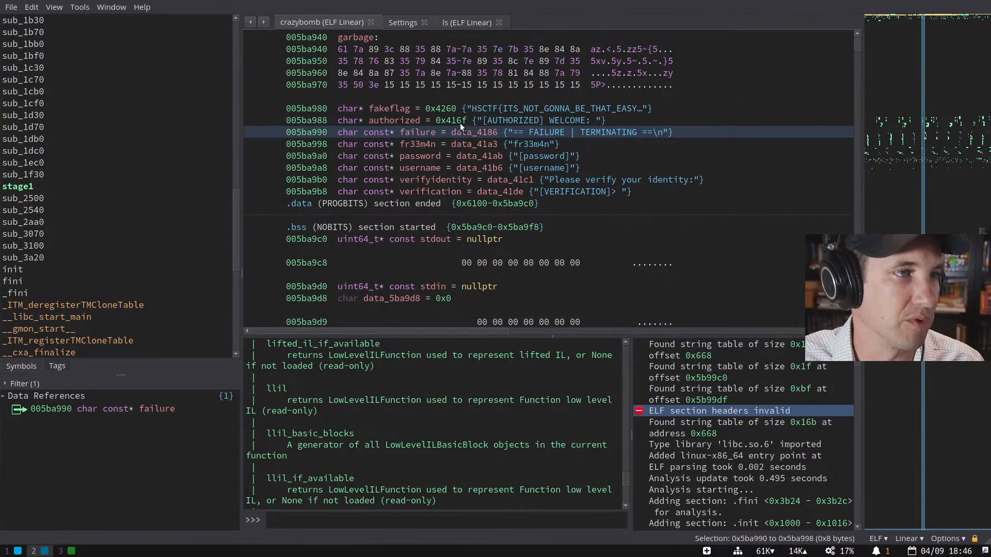
pyautogui.doubleClick(461, 123)
pyautogui.press('a')
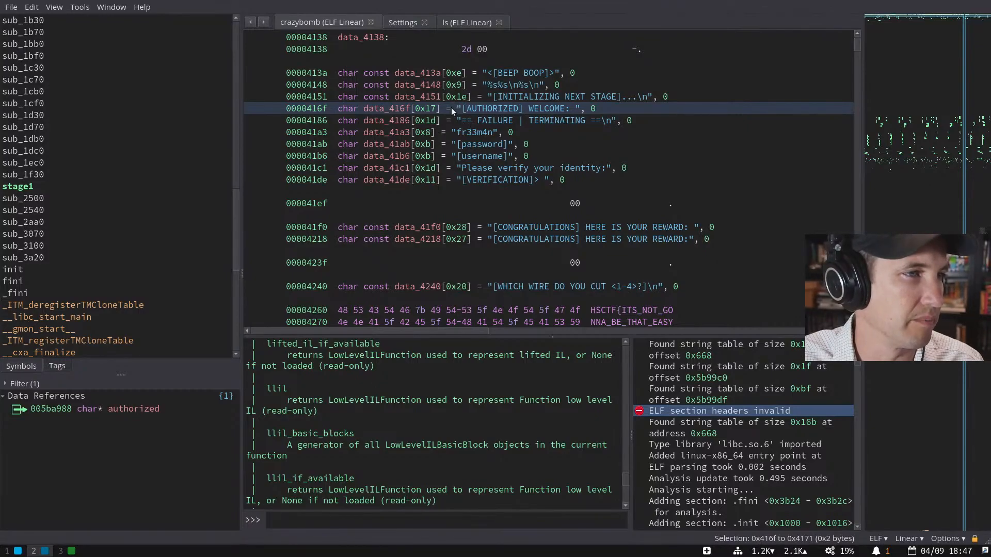
# - Check which code references the INITIALIZING NEXT STAGE string at 0x4151
pyautogui.scroll(1, 539, 139)
pyautogui.moveTo(524, 112); pyautogui.dragTo(531, 137)
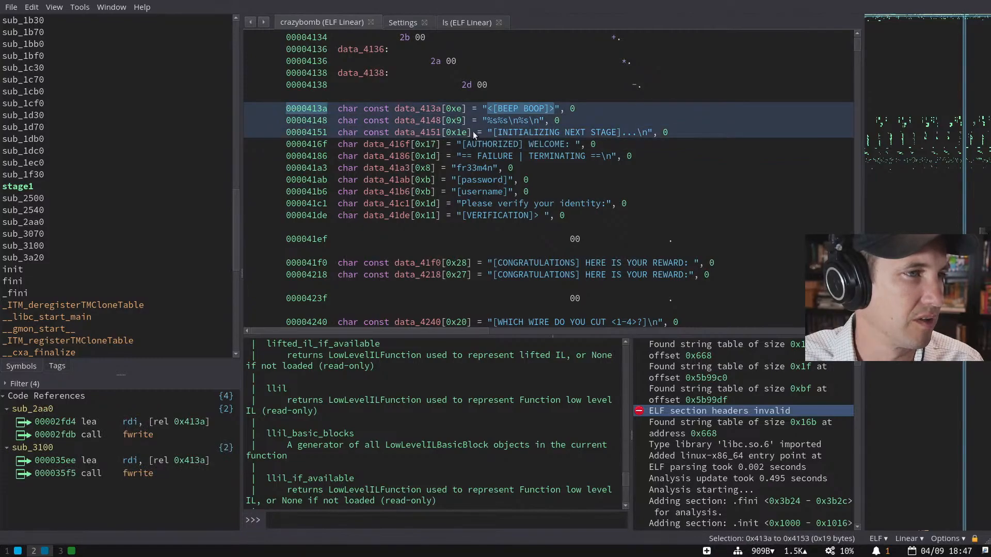
pyautogui.click(510, 133)
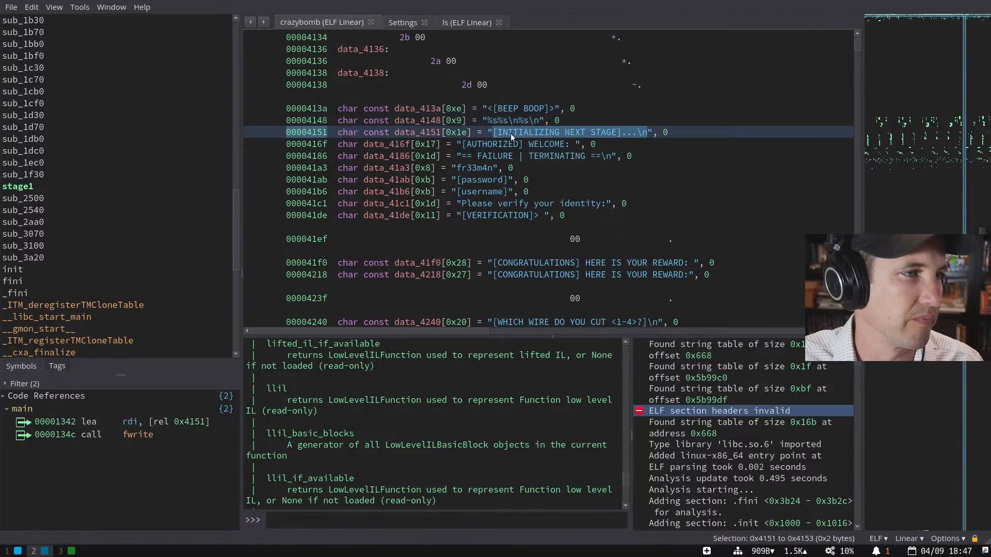
pyautogui.click(321, 135)
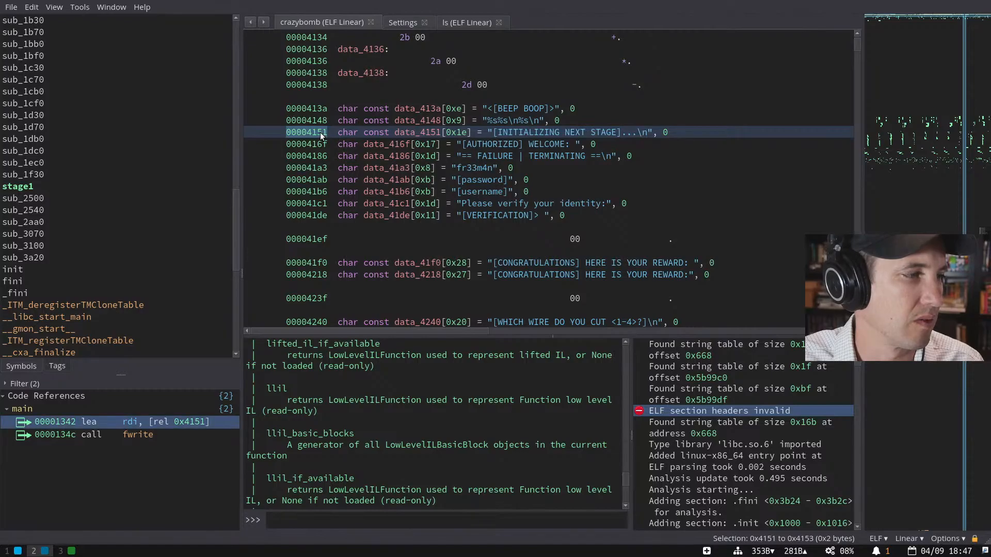
pyautogui.press('Escape')
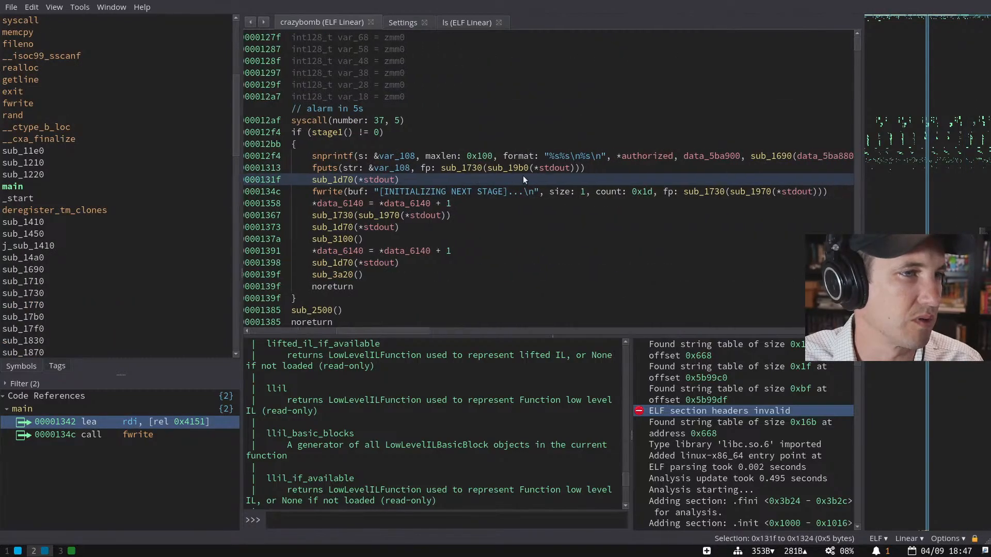
# - Open sub_1d70 from main, next to the fwrite call printing INITIALIZING NEXT STAGE
pyautogui.scroll(1, 459, 199)
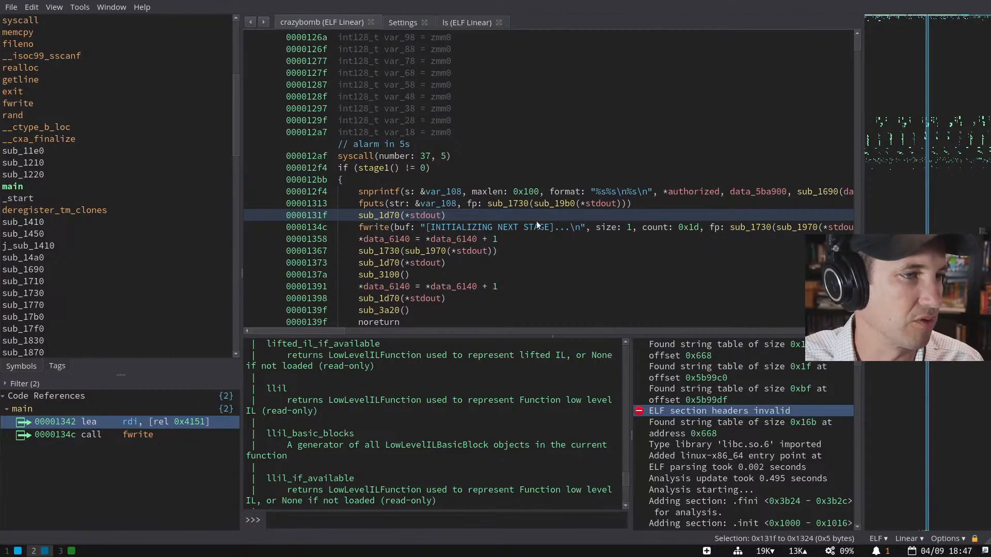
pyautogui.click(554, 231)
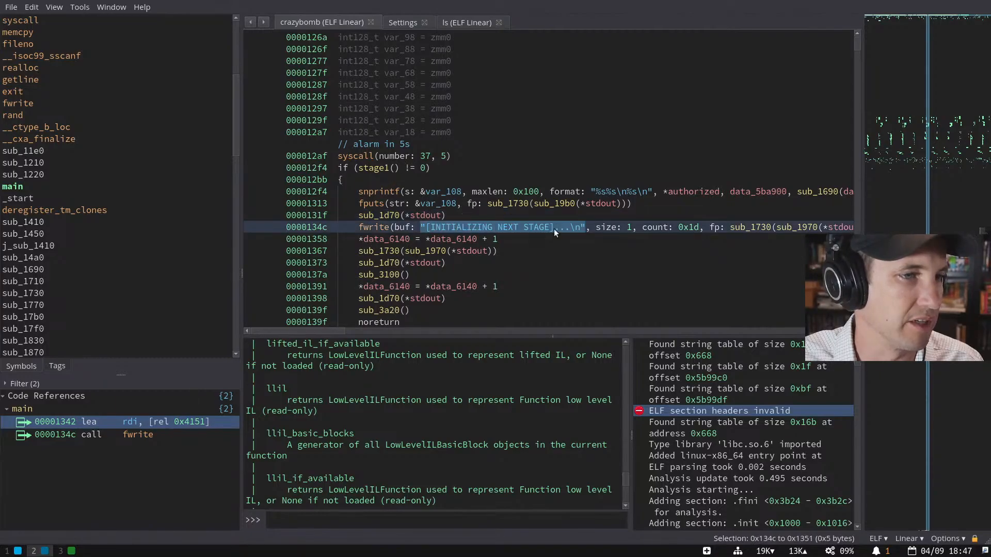
pyautogui.doubleClick(382, 216)
pyautogui.scroll(-10, 478, 190)
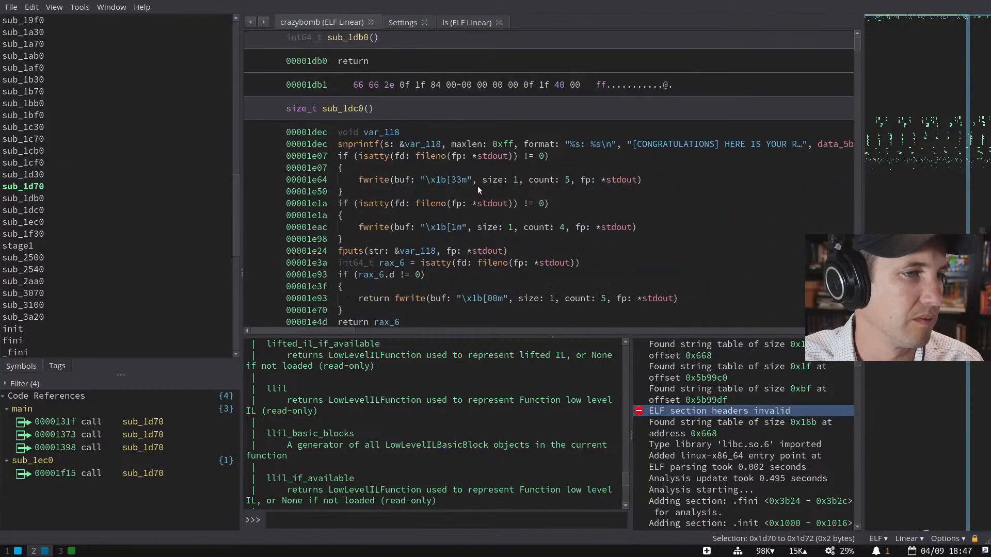
pyautogui.scroll(-3, 478, 189)
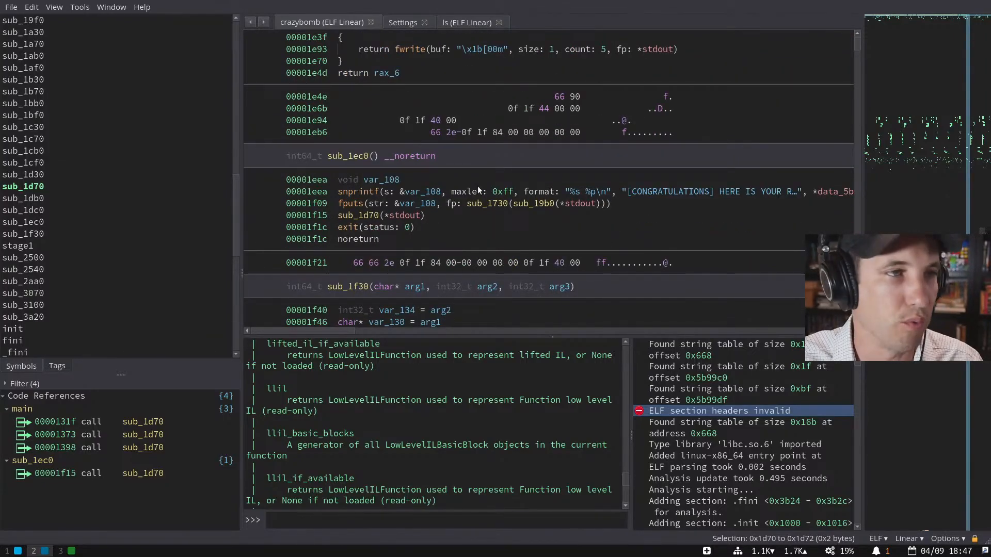
# - Return to main and jump to the authorized pointer's definition in .data
pyautogui.press('Escape')
pyautogui.scroll(-2, 481, 217)
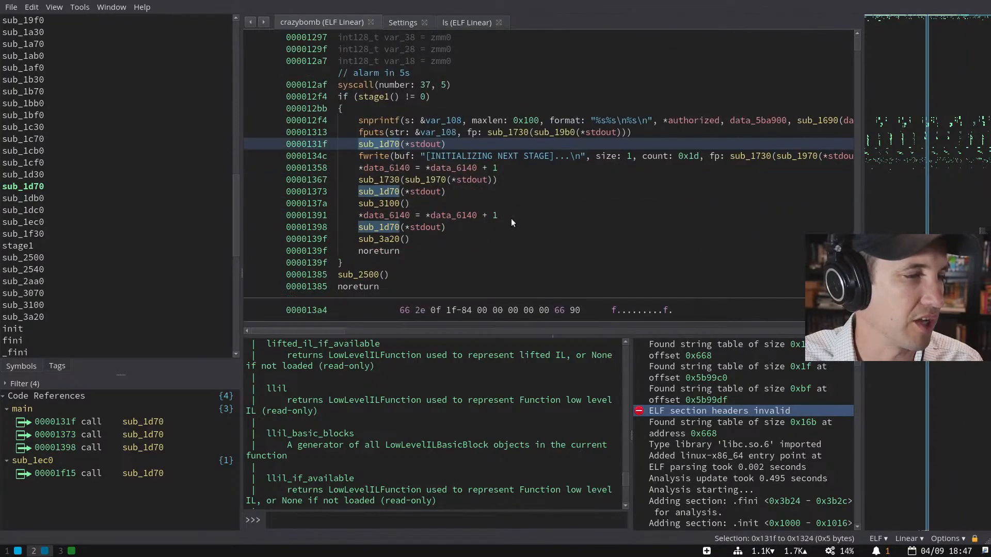
pyautogui.click(510, 207)
pyautogui.doubleClick(696, 120)
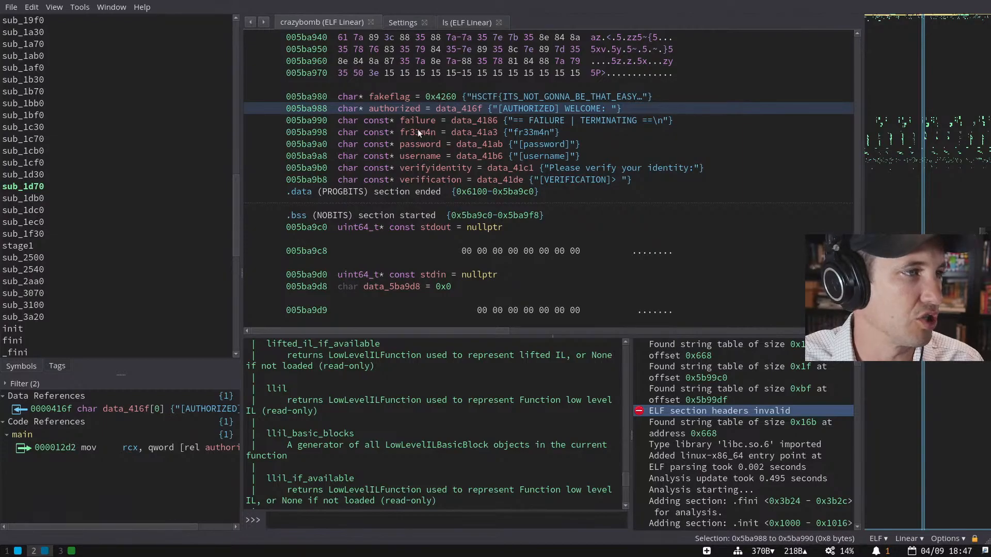
# - Reopen crazybomb in a new tab and go to the verification pointer at 005ba9b8
pyautogui.click(308, 179)
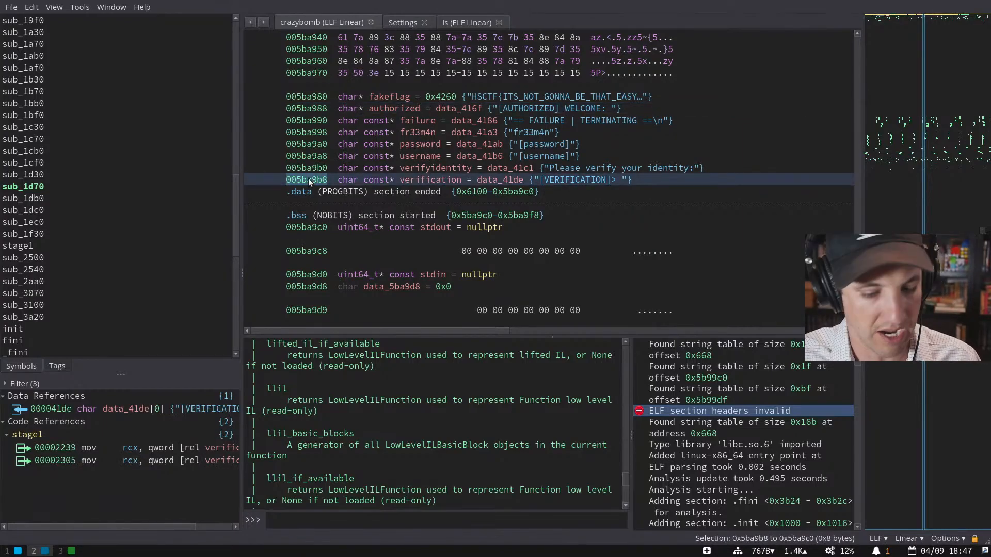
pyautogui.hotkey('ctrl', 't')
pyautogui.press('2')
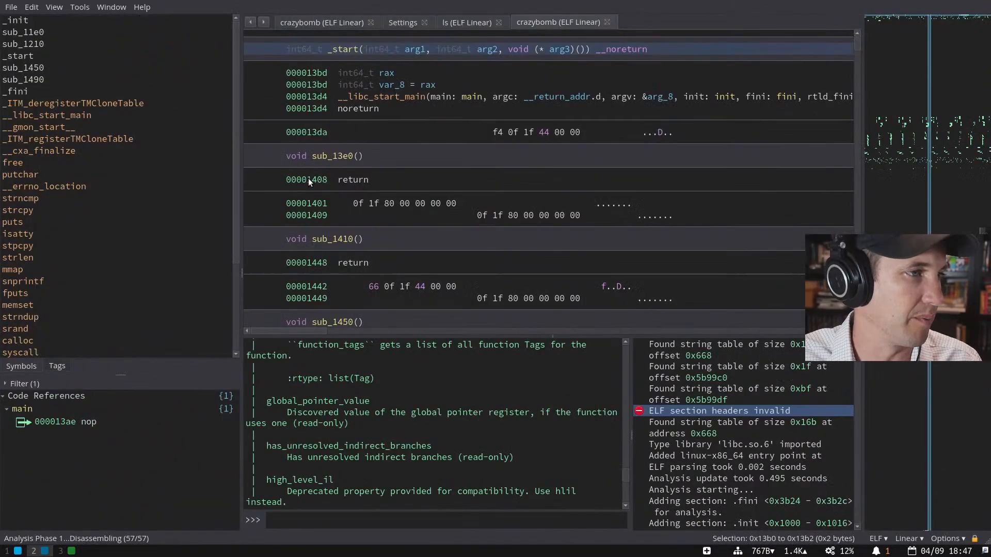
pyautogui.press('g')
pyautogui.write('005ba9b8')
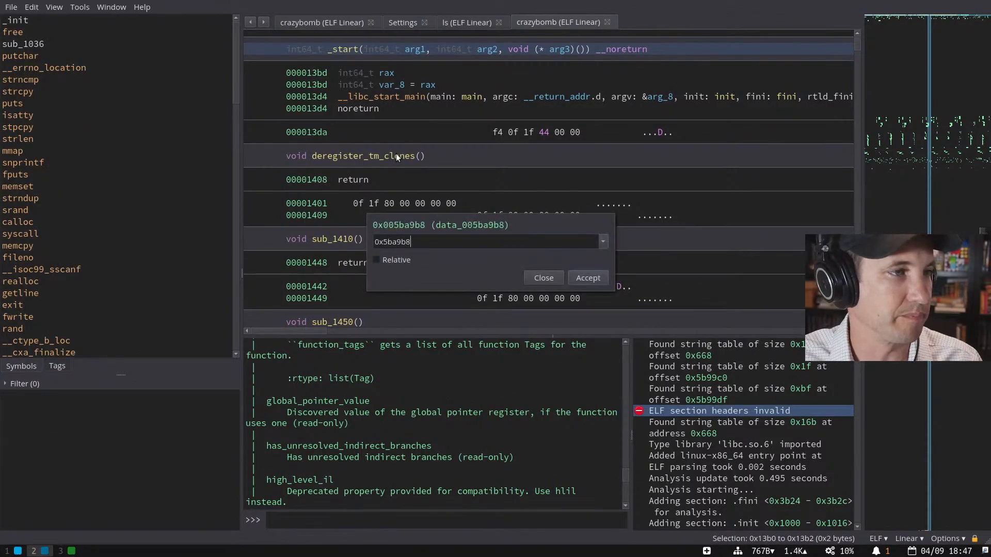
pyautogui.press('Return')
# - Retype data_5ba9b8 as char (*)[0x11] so it shows the "[VERIFICATION]> " string at 0x41de
pyautogui.click(452, 108)
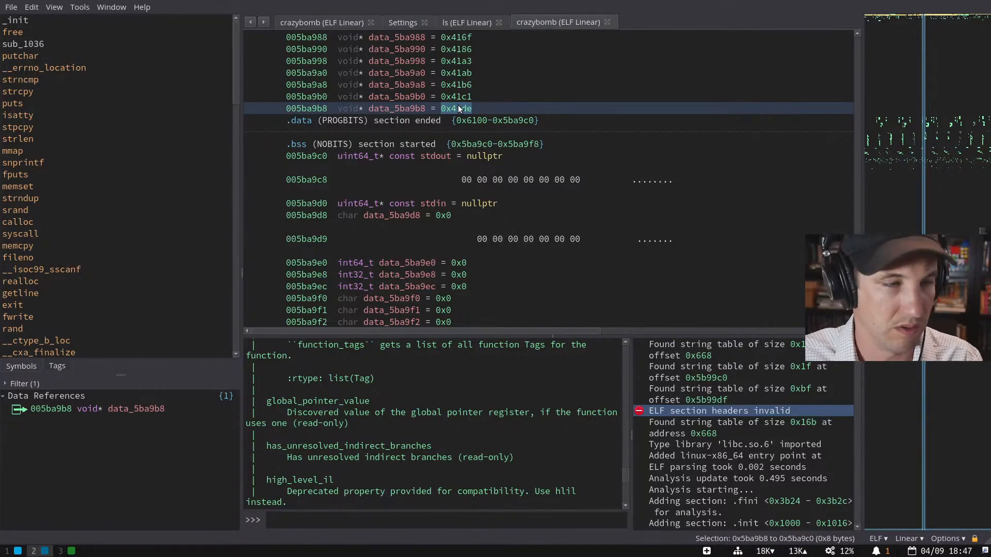
pyautogui.doubleClick(458, 108)
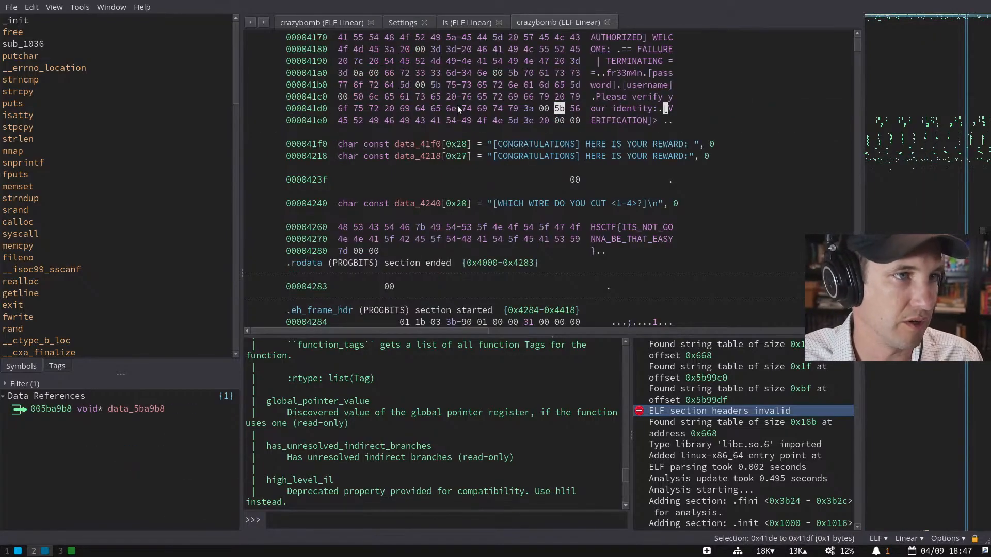
pyautogui.press('Escape')
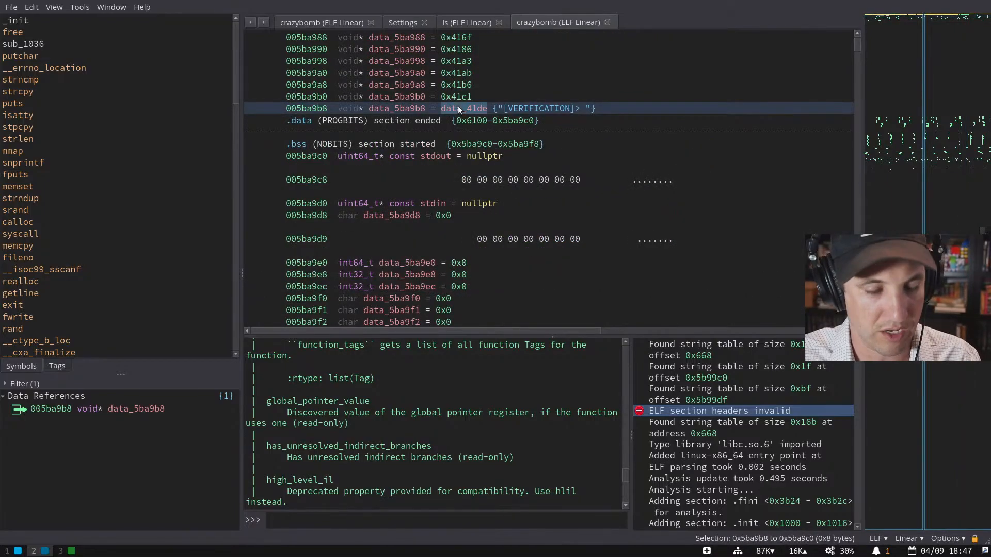
pyautogui.press('a')
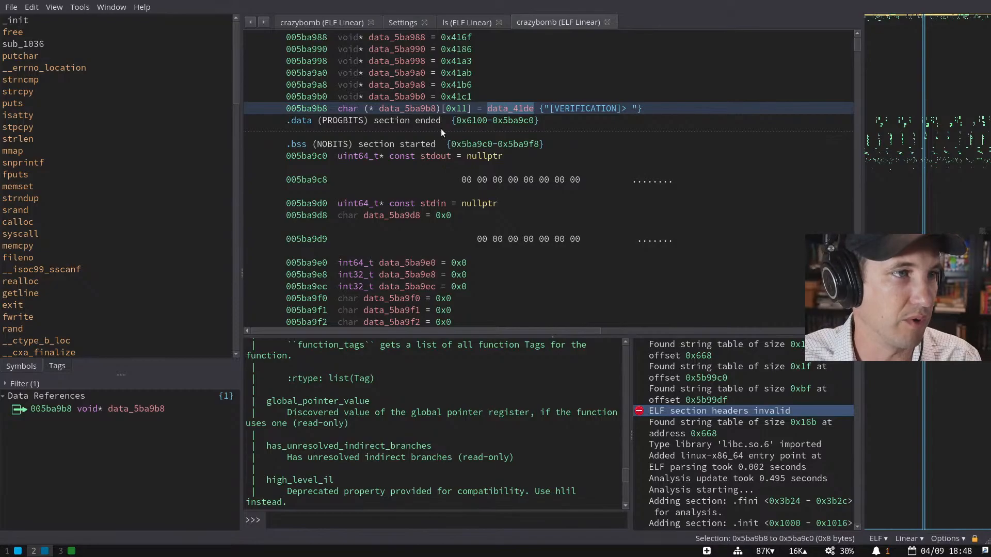
pyautogui.scroll(3, 562, 147)
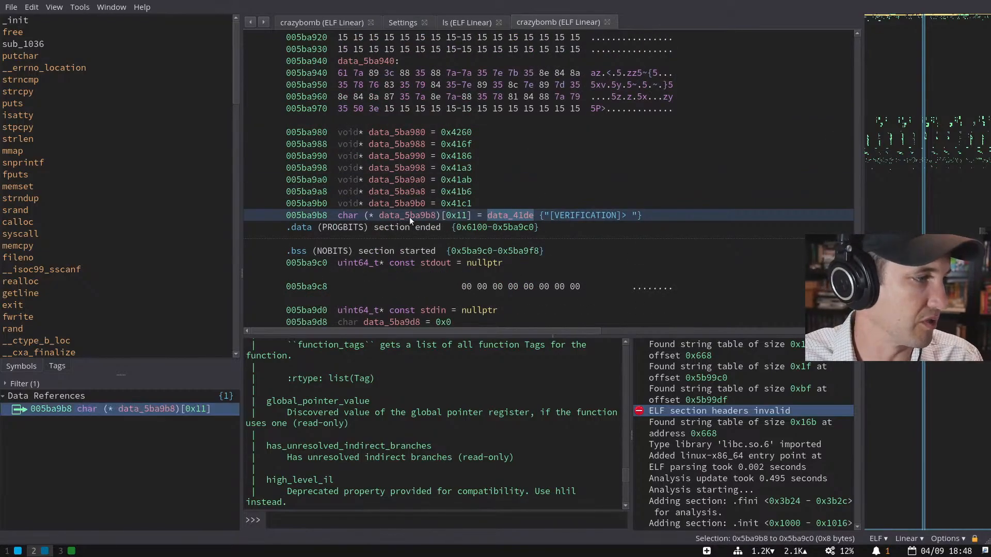
pyautogui.scroll(-1, 410, 217)
pyautogui.click(450, 169)
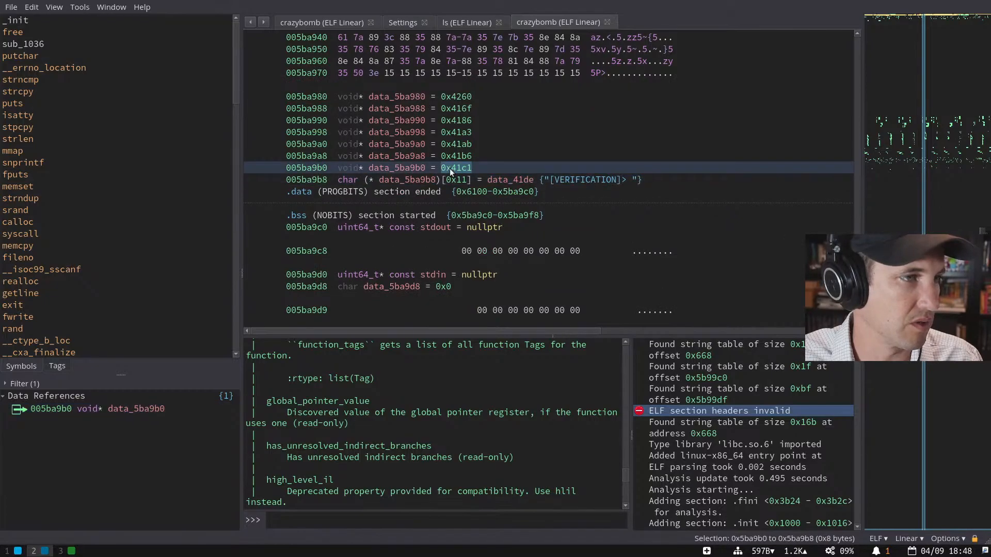
pyautogui.doubleClick(450, 168)
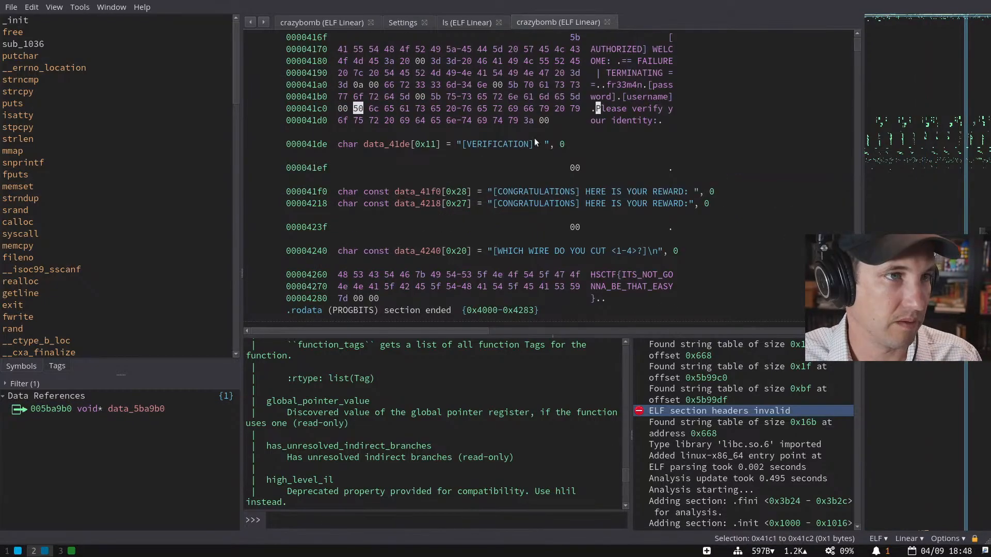
pyautogui.scroll(2, 598, 110)
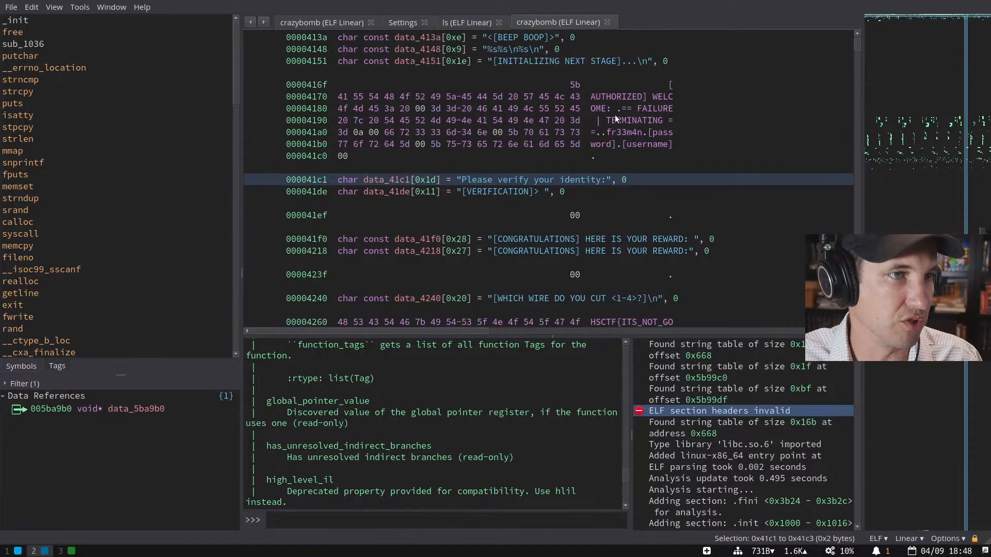
pyautogui.click(622, 109)
pyautogui.press('a')
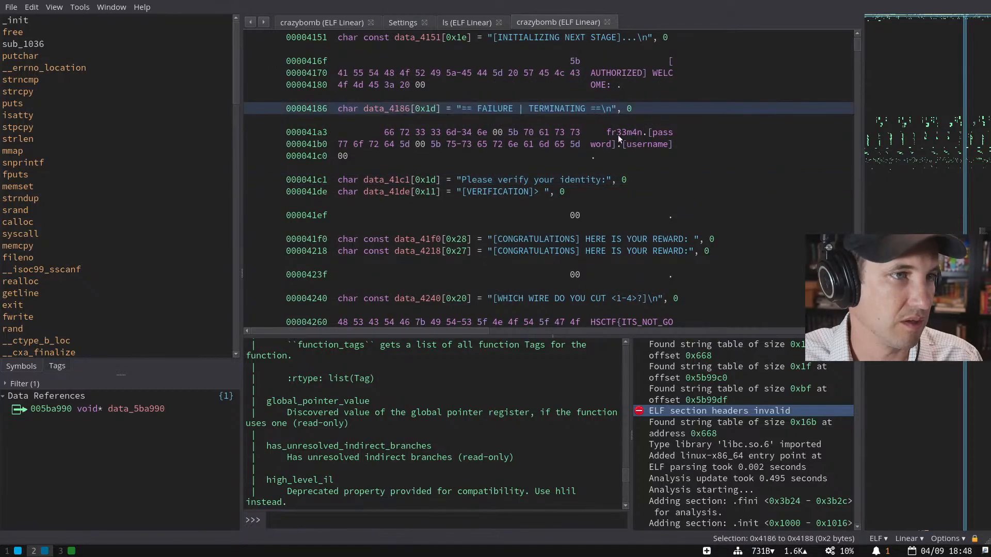
pyautogui.click(605, 130)
pyautogui.press('a')
pyautogui.click(514, 156)
pyautogui.press('a')
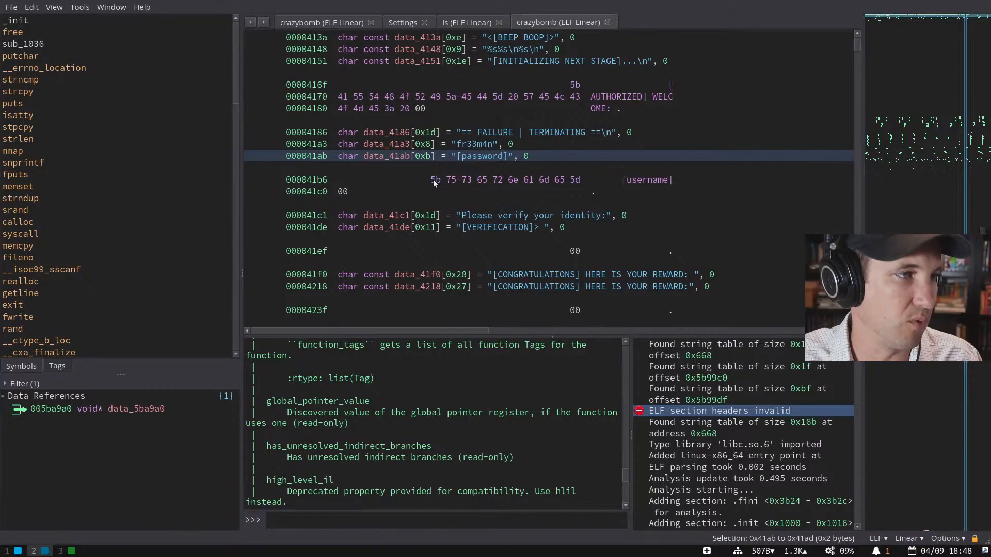
pyautogui.click(434, 179)
pyautogui.press('a')
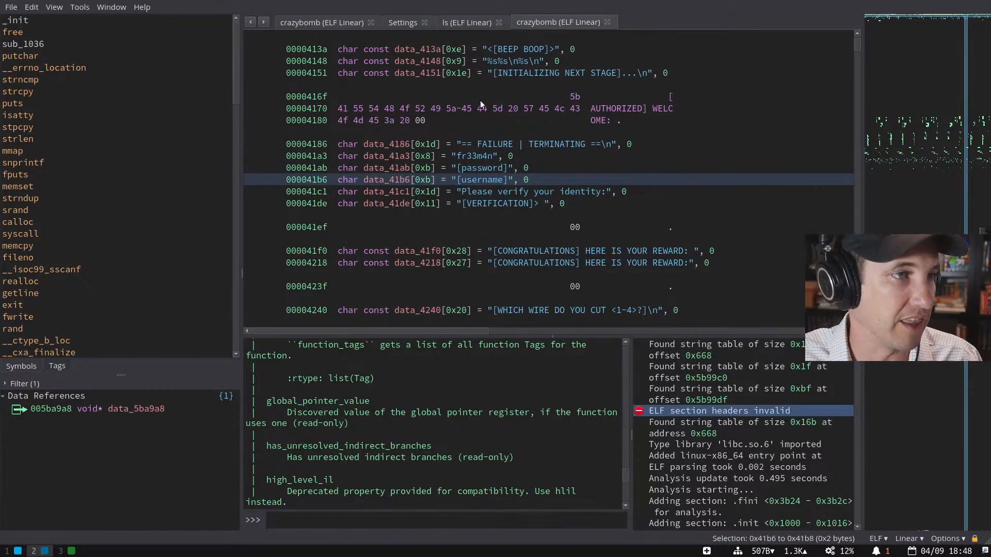
# - Define strings across the whole byte range 0x416f to 0x41f0
pyautogui.press('Escape')
pyautogui.press('Escape')
pyautogui.press('Escape')
pyautogui.press('Escape')
pyautogui.press('Escape')
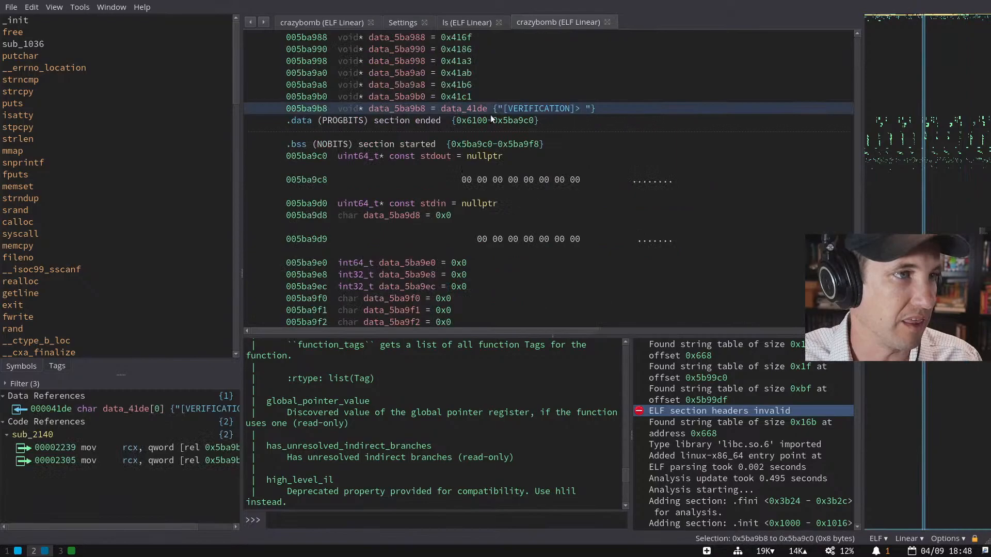
pyautogui.doubleClick(478, 109)
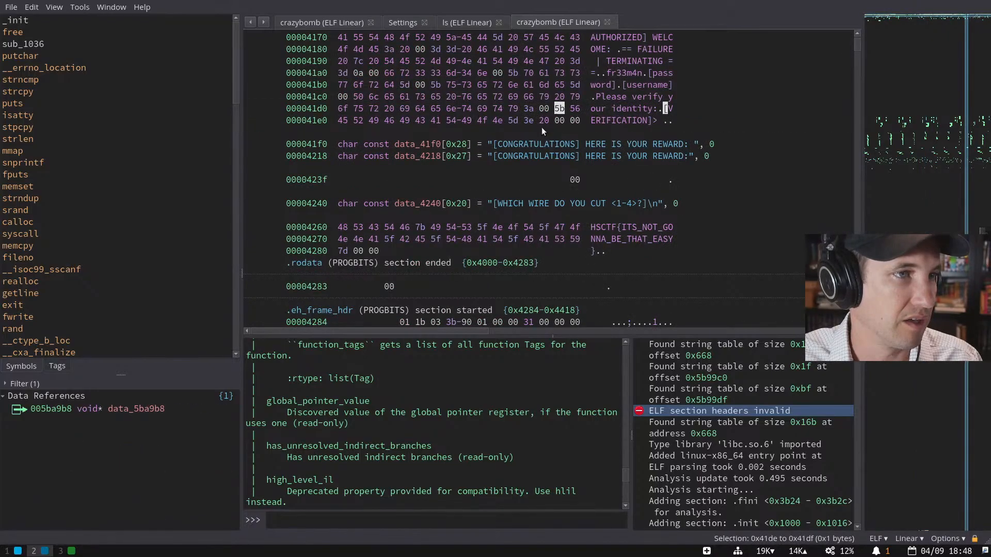
pyautogui.scroll(4, 558, 139)
pyautogui.moveTo(570, 168); pyautogui.dragTo(653, 264)
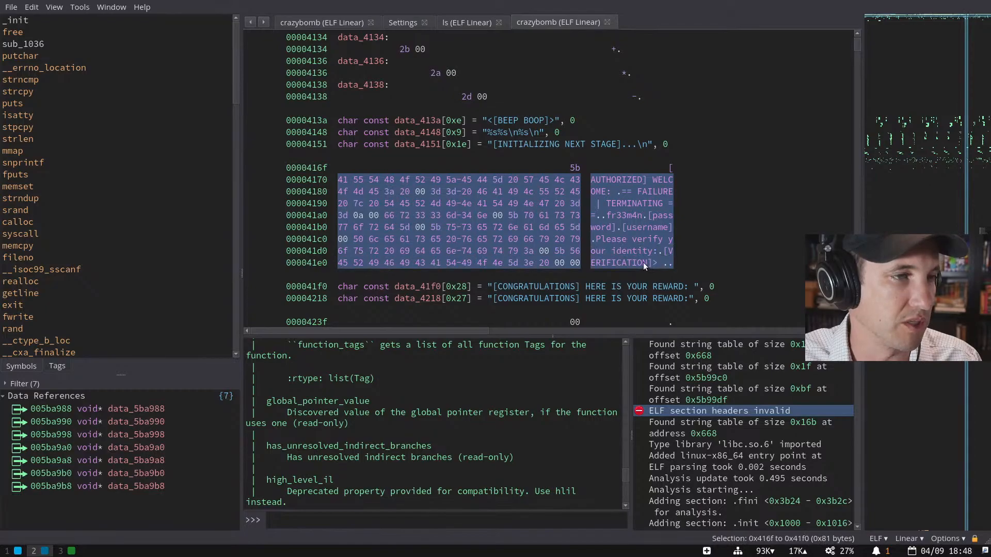
pyautogui.press('a')
# - Retype the seven pointers 005ba988–005ba9b8 as char array pointers and check each row
pyautogui.click(536, 204)
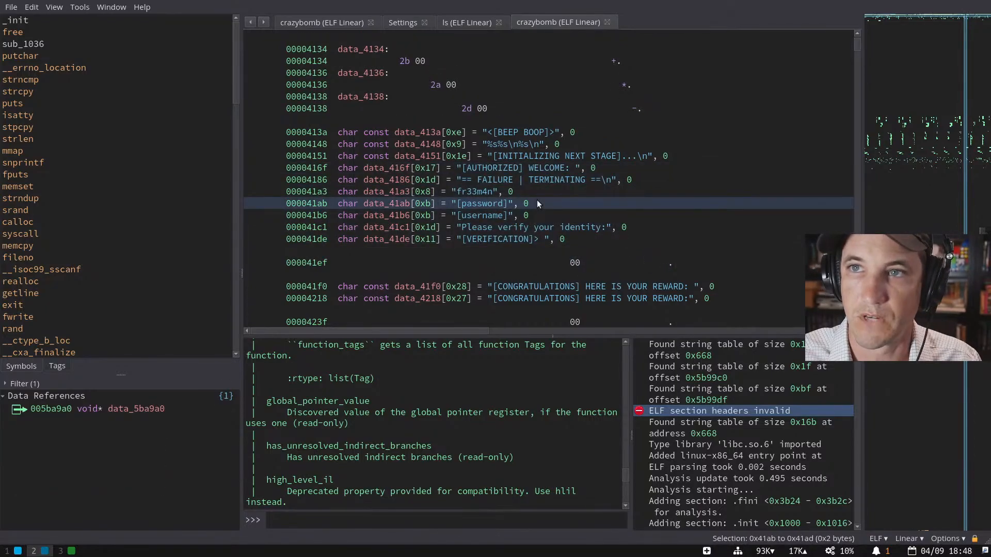
pyautogui.doubleClick(558, 229)
pyautogui.keyDown('shift'); pyautogui.click(538, 108); pyautogui.keyUp('shift')
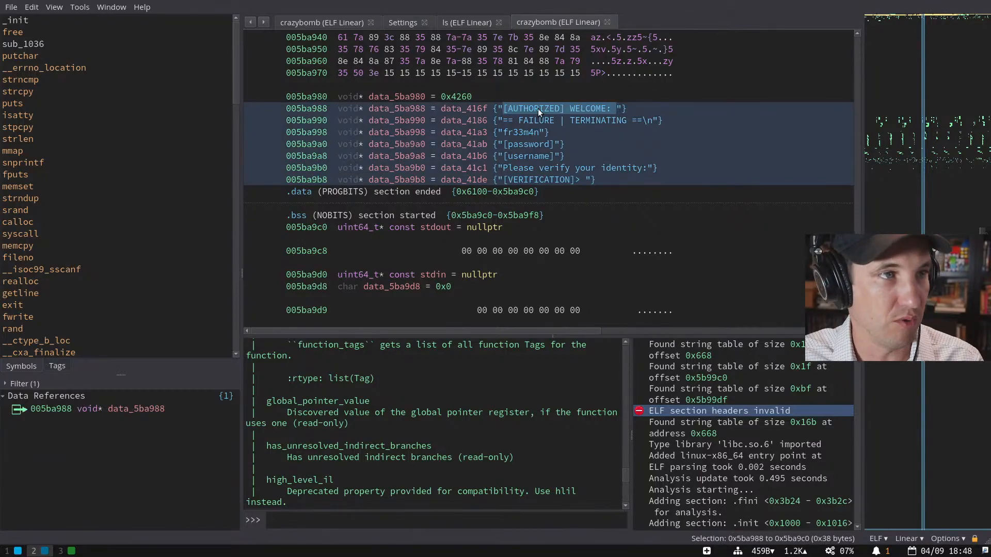
pyautogui.press('a')
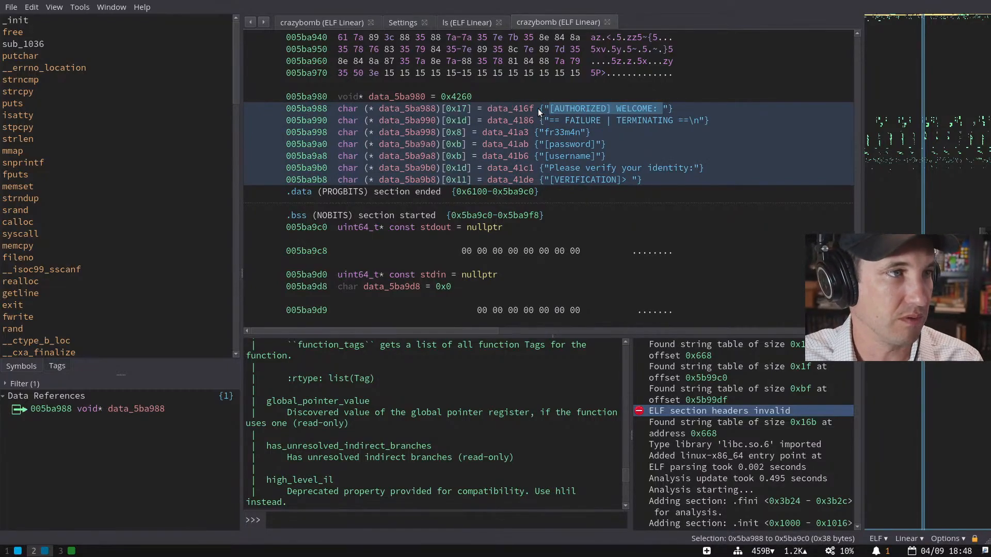
pyautogui.click(503, 178)
pyautogui.press('Up')
pyautogui.press('Up')
pyautogui.press('Up')
pyautogui.press('Up')
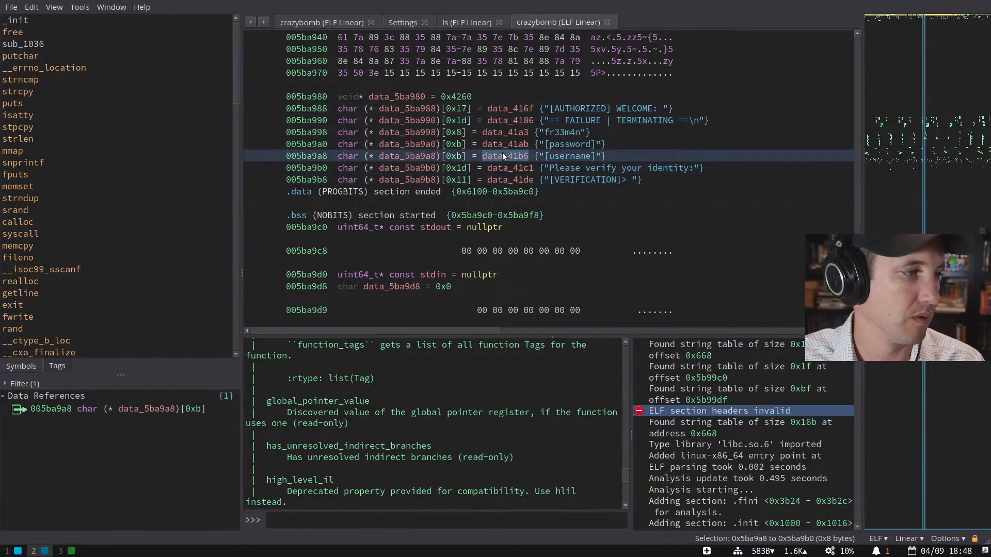
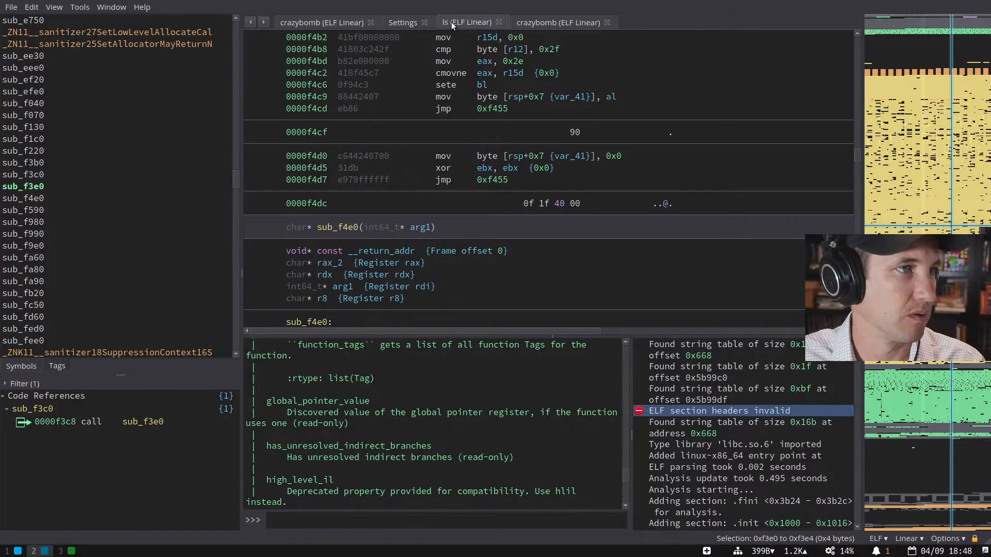
# - Close the ls binary and Settings tabs, then jump to the code using authorized
pyautogui.click(498, 21)
pyautogui.click(425, 22)
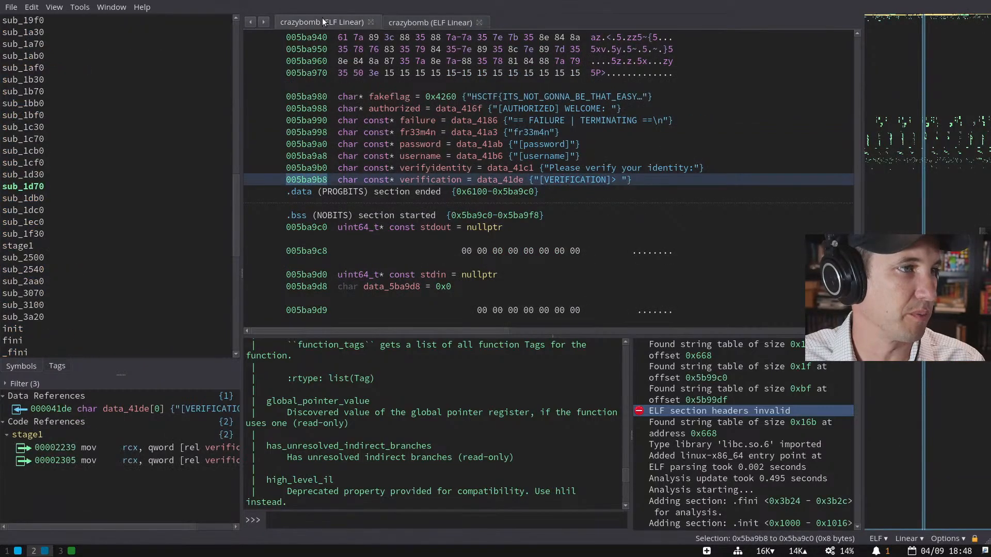
pyautogui.click(376, 136)
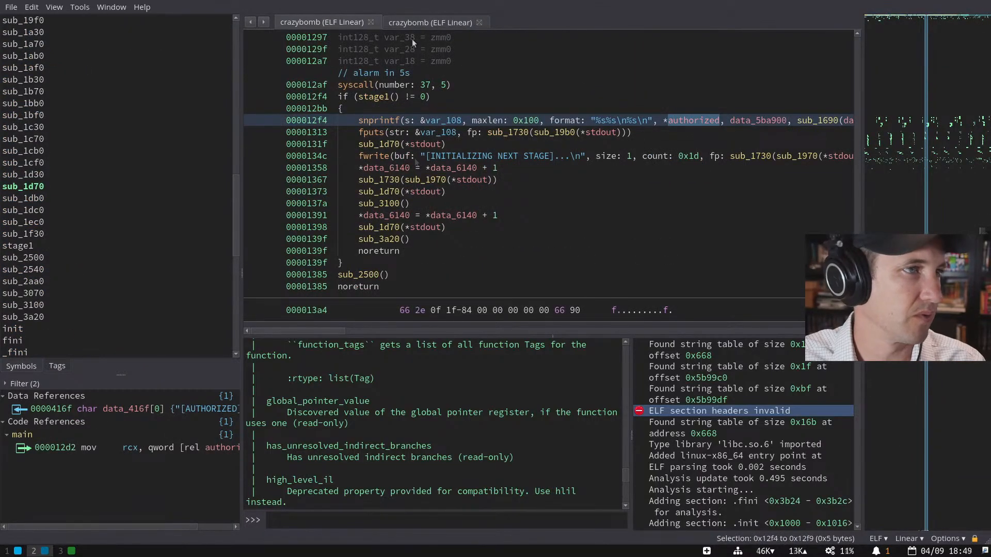
# - In the un-renamed crazybomb copy, highlight data_5ba988 in main's snprintf call at 0x12f4
pyautogui.click(414, 21)
pyautogui.click(324, 26)
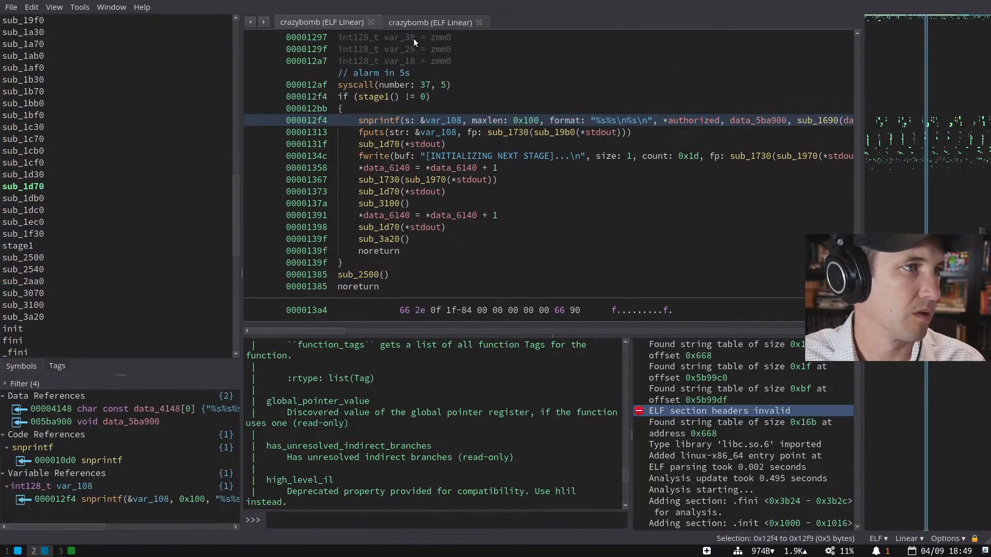
pyautogui.click(416, 21)
pyautogui.press('Escape')
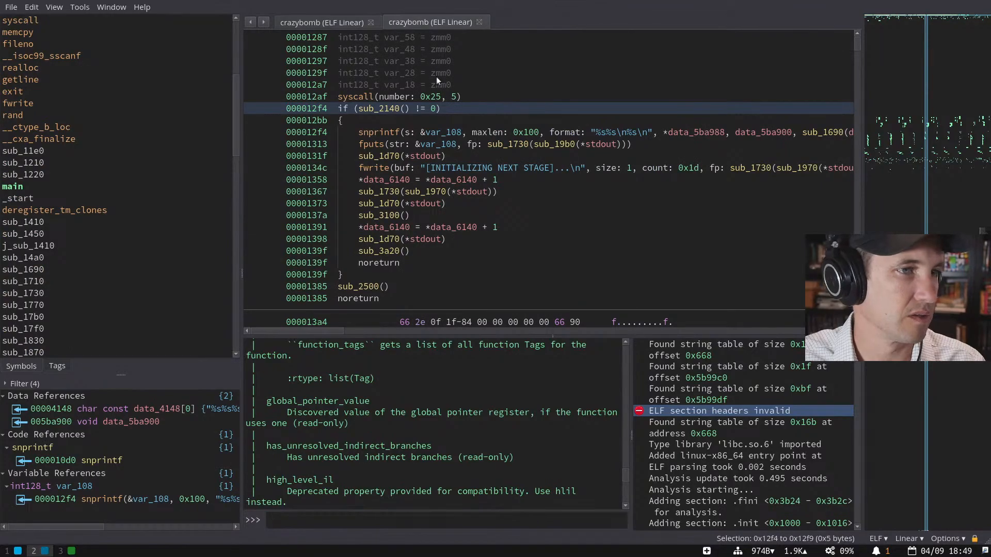
pyautogui.hscroll(5, 468, 128)
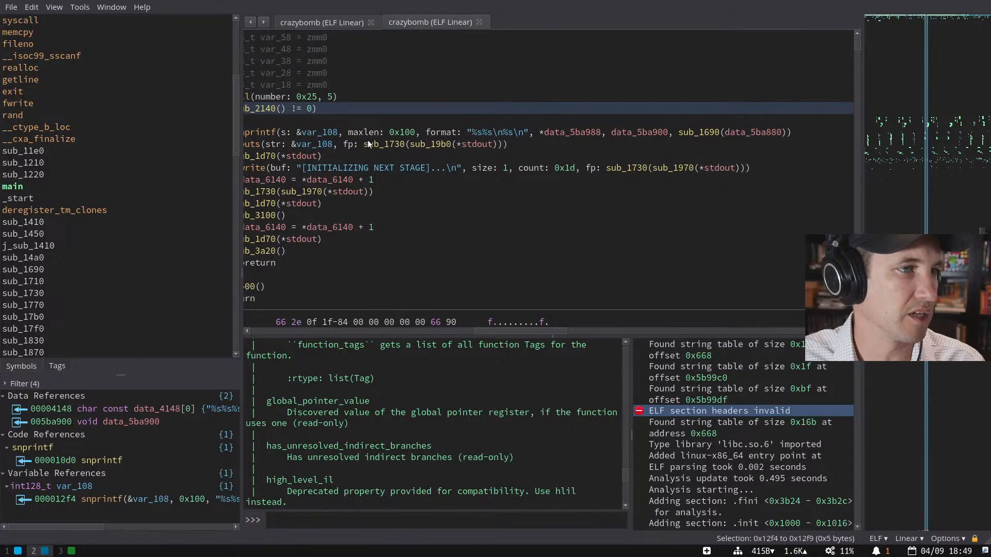
pyautogui.hscroll(-5, 465, 132)
pyautogui.click(612, 131)
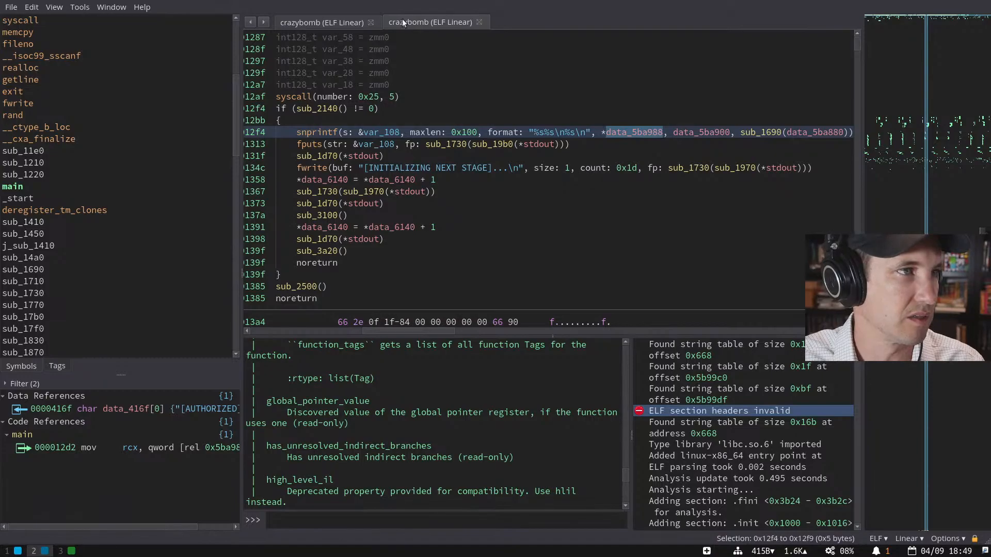
# - Follow data_5ba988 from main's snprintf to its .data pointer to '[AUTHORIZED] WELCOME: '
pyautogui.doubleClick(629, 131)
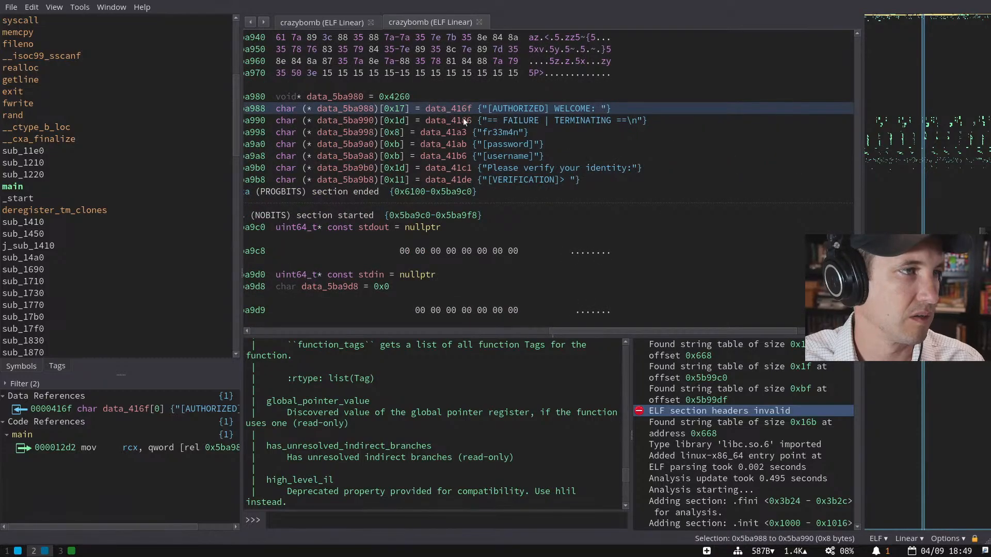
pyautogui.press('Escape')
pyautogui.press('space')
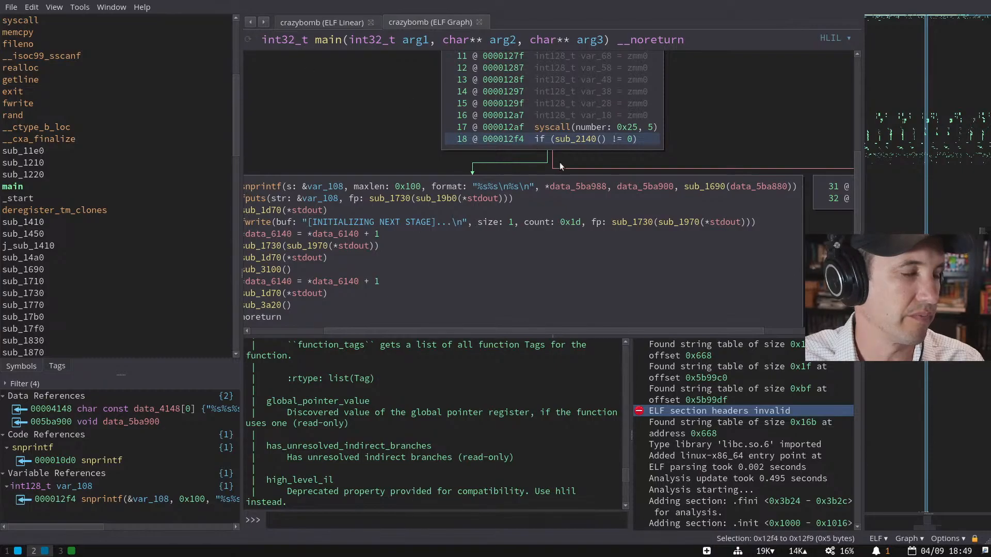
pyautogui.press('space')
pyautogui.click(630, 109)
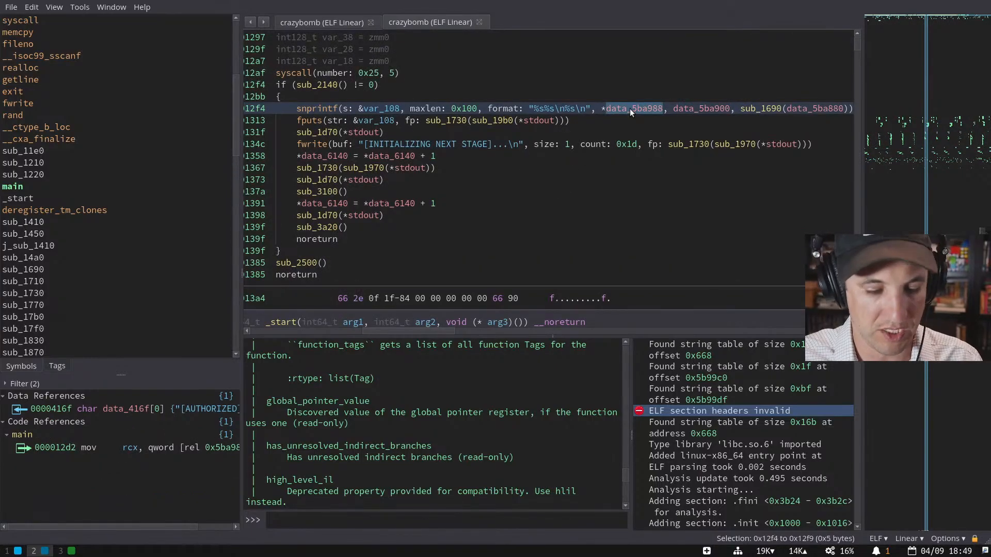
pyautogui.click(695, 110)
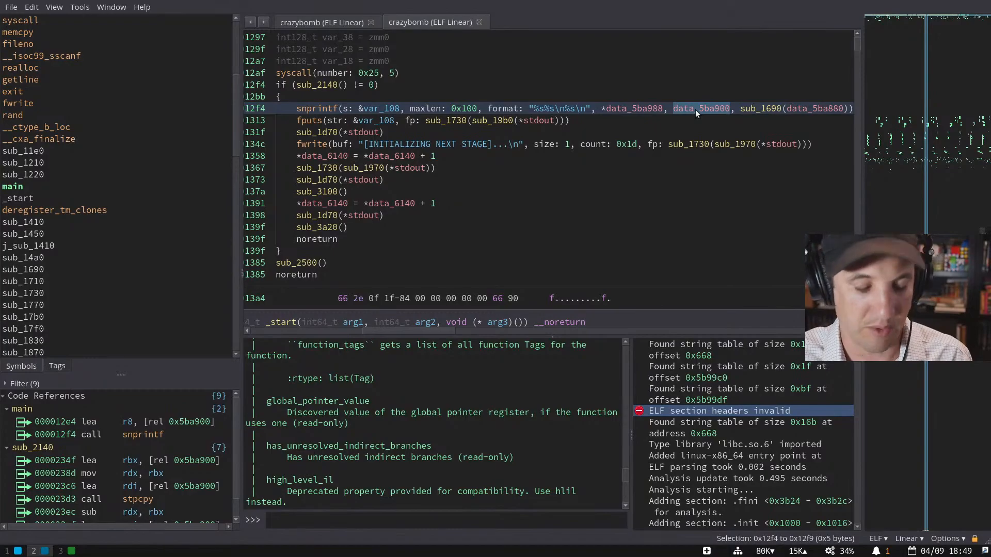
pyautogui.doubleClick(648, 110)
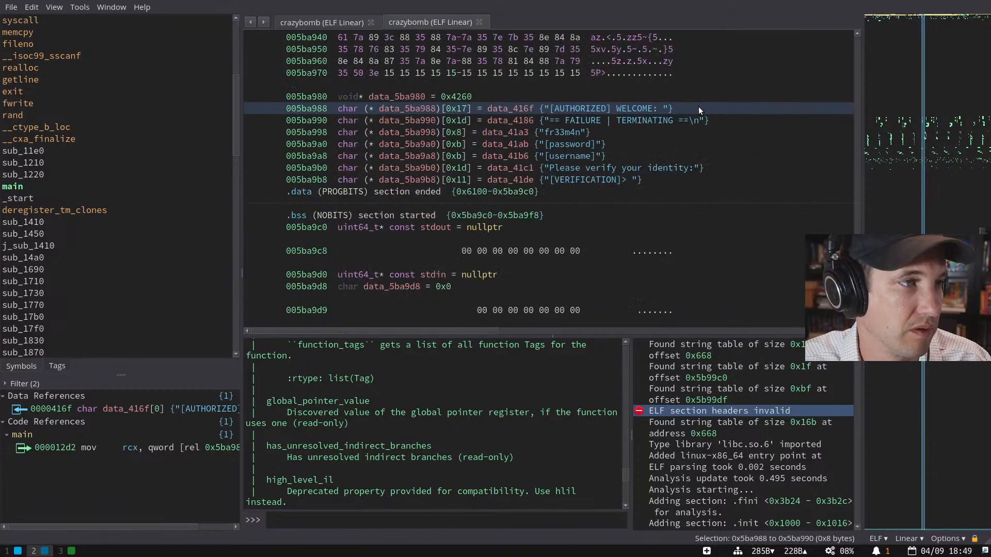
# - Name the first three .data pointers authorized, failure and fr33m4n
pyautogui.click(405, 110)
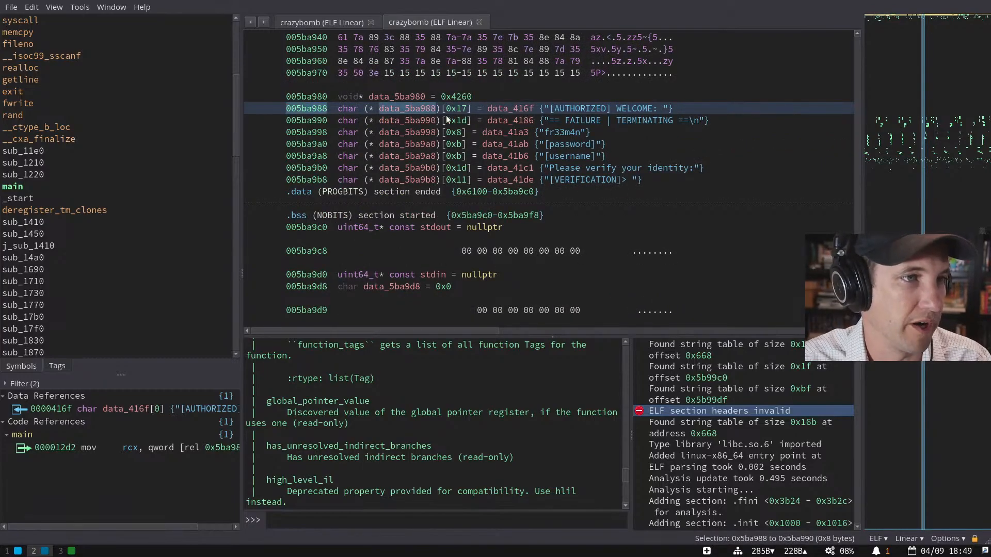
pyautogui.write('nauthorized')
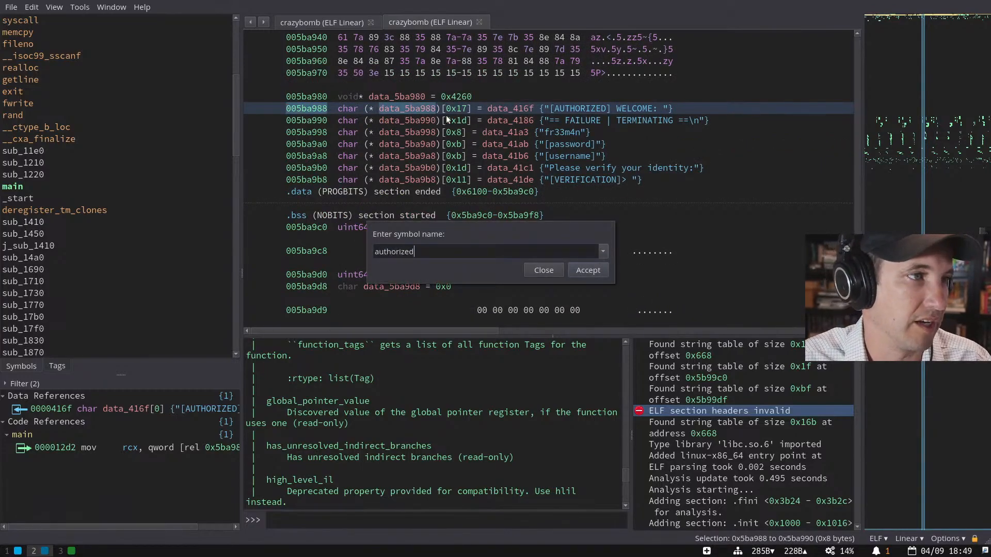
pyautogui.press('Return')
pyautogui.press('Down')
pyautogui.write('nfailure')
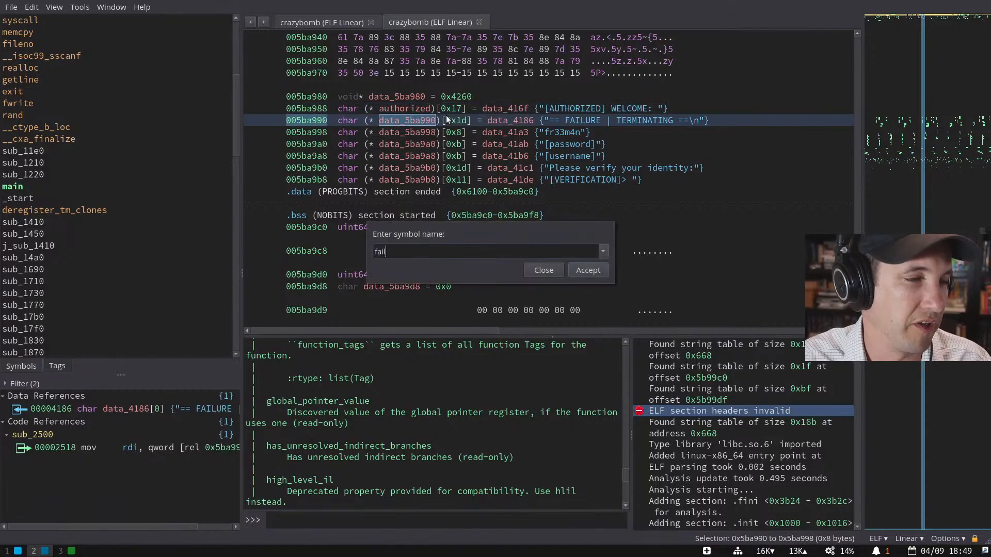
pyautogui.press('Return')
pyautogui.press('Down')
pyautogui.write('nfr33m')
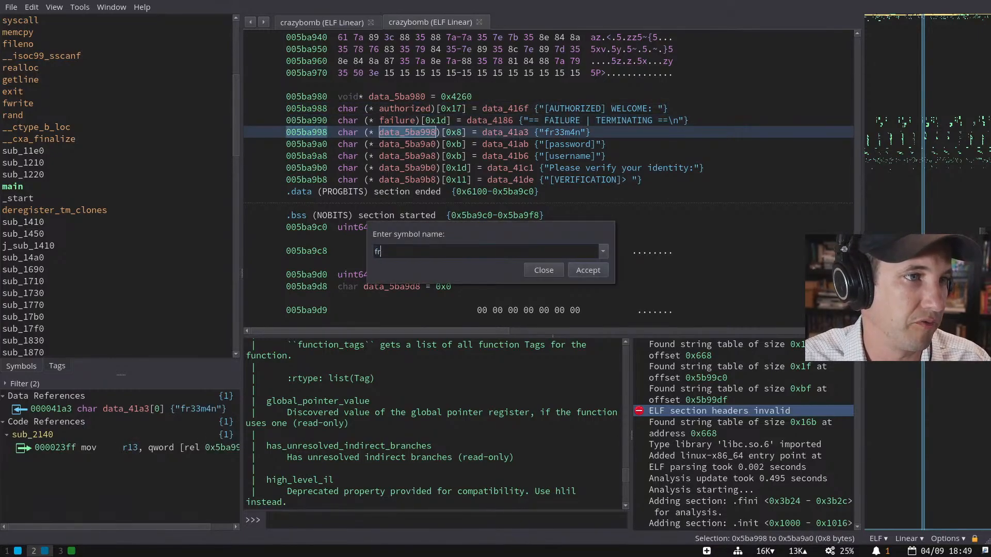
pyautogui.write('4n')
pyautogui.press('Return')
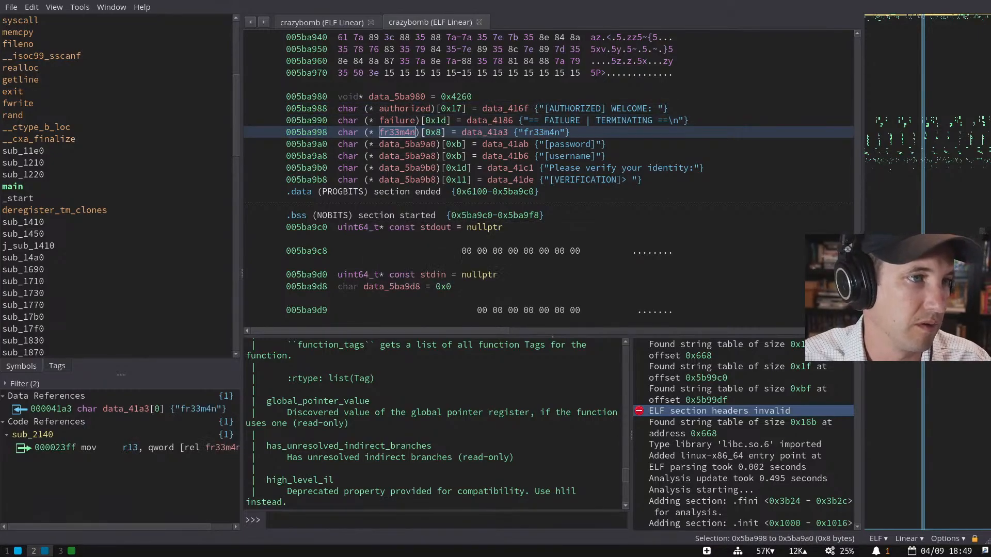
# - Name the next two pointers password and username
pyautogui.press('Down')
pyautogui.write('npassword')
pyautogui.press('Return')
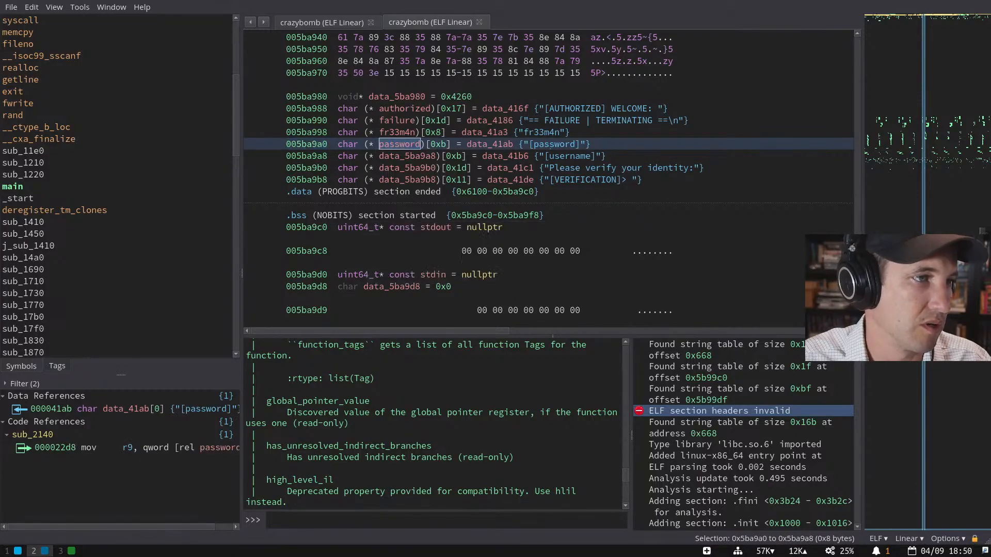
pyautogui.press('Down')
pyautogui.write('nusername')
pyautogui.press('Return')
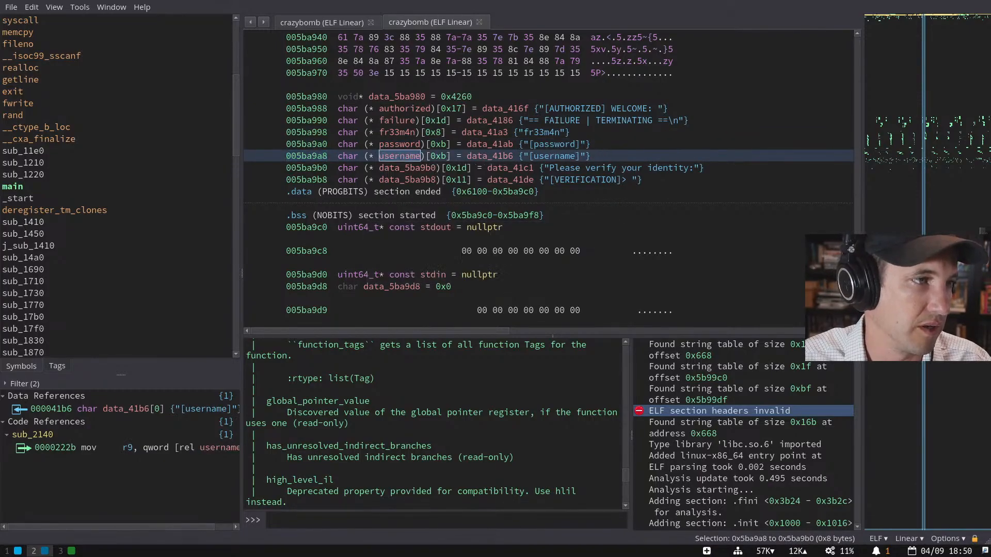
# - Name the last two pointers verify and verification, correcting a mistyped name
pyautogui.press('Down')
pyautogui.write('nverification')
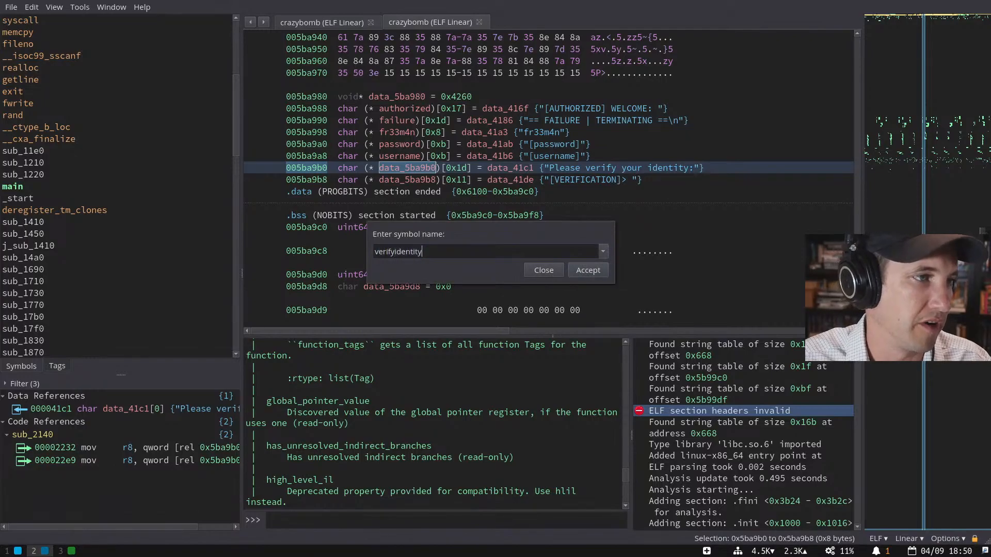
pyautogui.hotkey('ctrl', 'BackSpace')
pyautogui.write('re')
pyautogui.press('BackSpace')
pyautogui.press('BackSpace')
pyautogui.write('verify')
pyautogui.press('Delete')
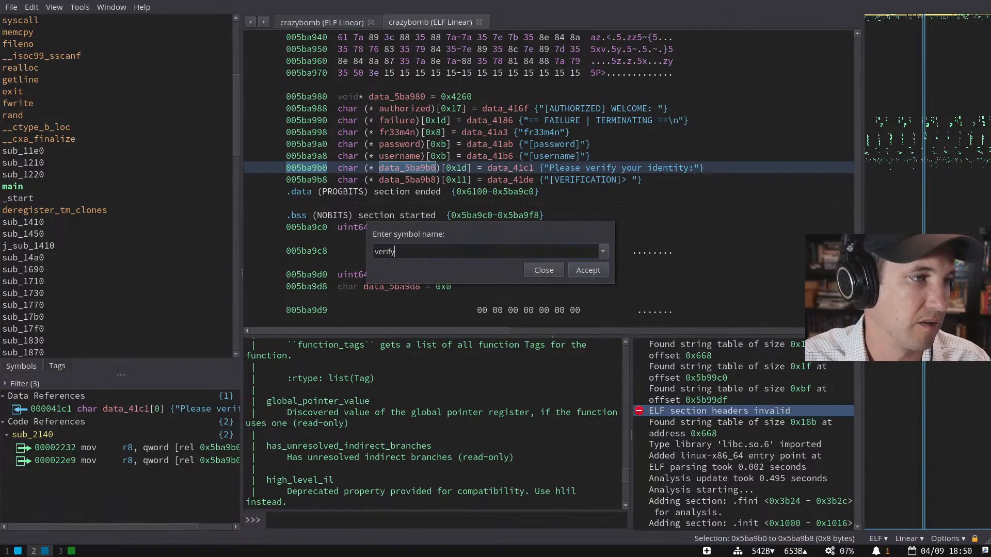
pyautogui.press('Return')
pyautogui.press('Down')
pyautogui.write('nverification')
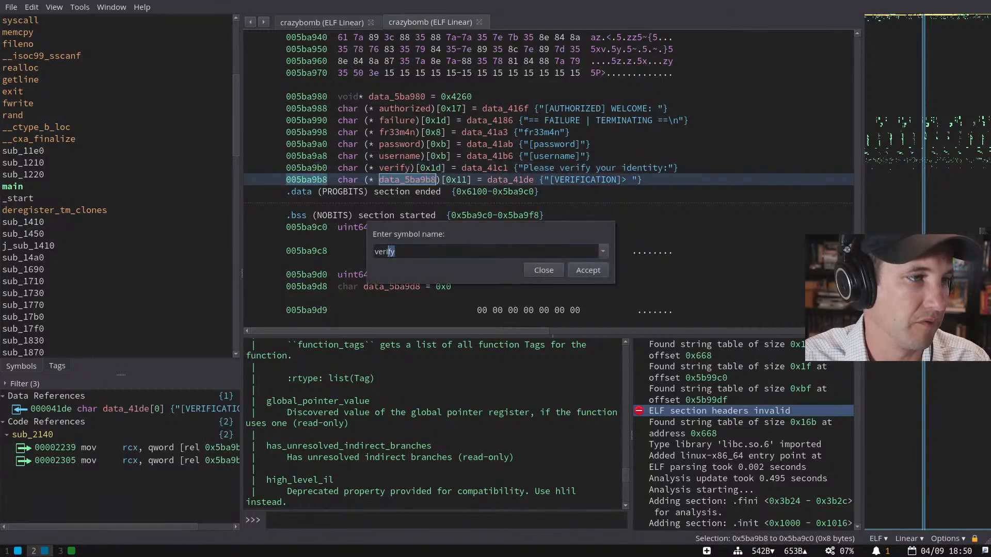
pyautogui.press('Return')
# - Select the whole block of renamed pointer globals to review them
pyautogui.press('Up')
pyautogui.press('Up')
pyautogui.press('Up')
pyautogui.press('Up')
pyautogui.press('Up')
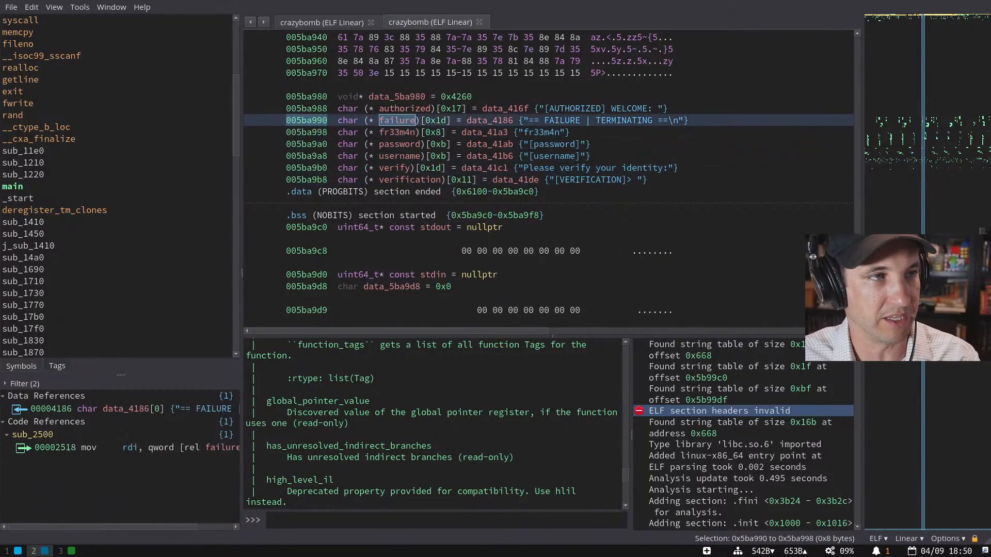
pyautogui.press('Up')
pyautogui.press('Down')
pyautogui.press('Down')
pyautogui.press('Down')
pyautogui.press('Down')
pyautogui.press('Down')
pyautogui.press('Down')
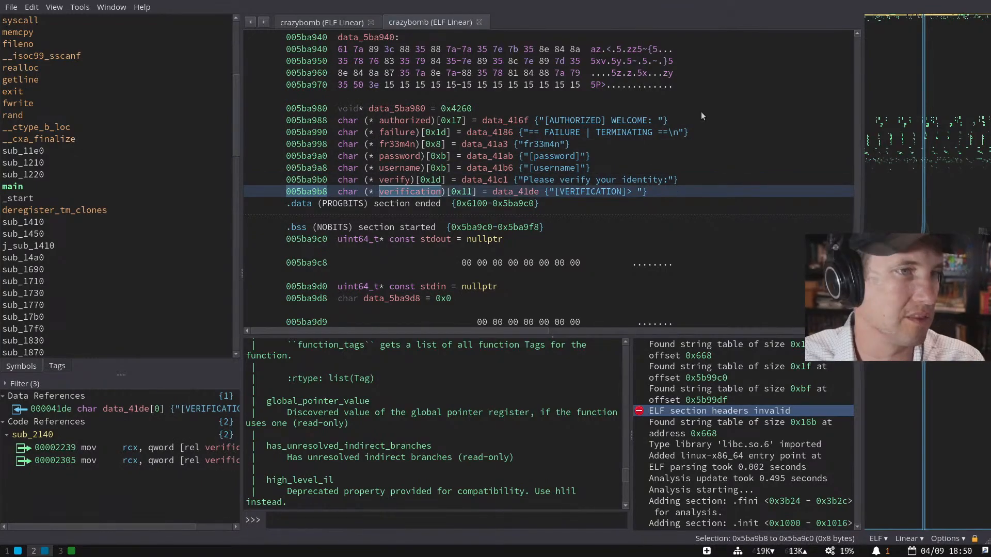
pyautogui.moveTo(705, 114); pyautogui.dragTo(705, 212)
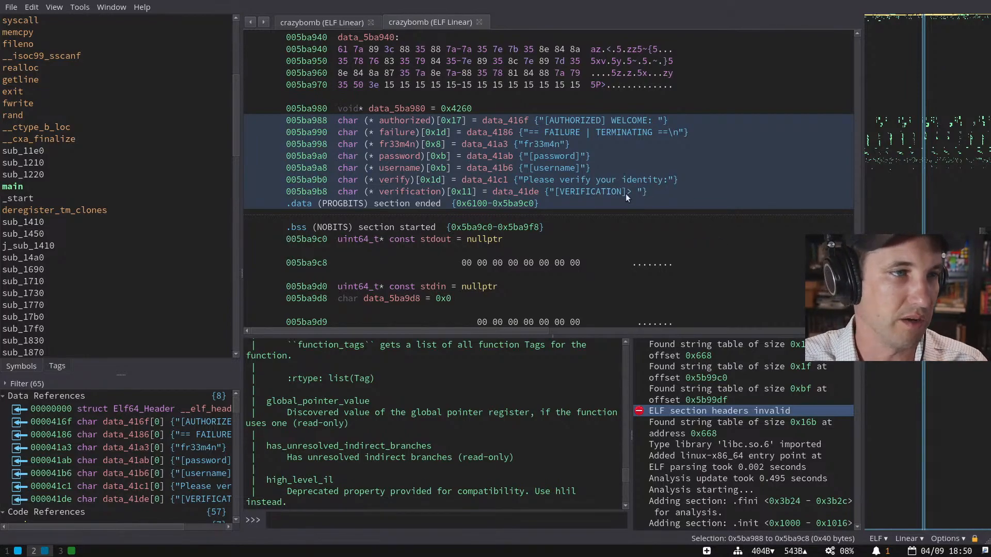
# - Check references to VERIFICATION, data_5ba900 and authorized, then select the sub_2140 call in main
pyautogui.click(527, 189)
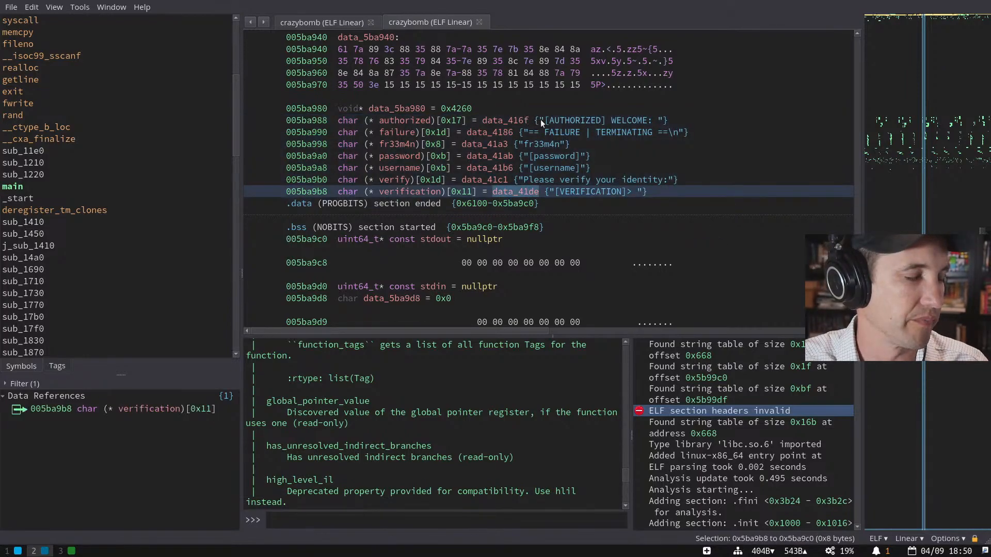
pyautogui.press('Escape')
pyautogui.doubleClick(763, 109)
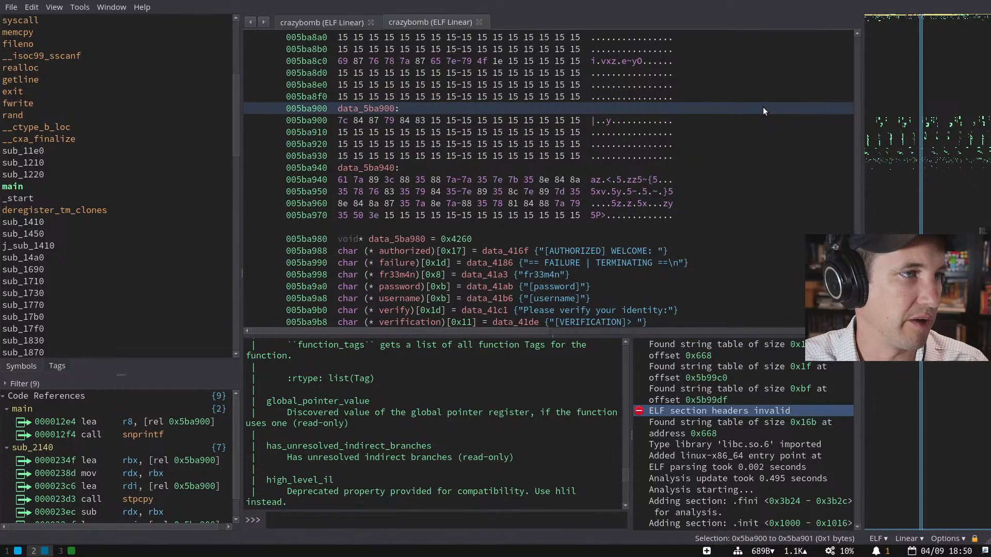
pyautogui.press('Escape')
pyautogui.click(684, 109)
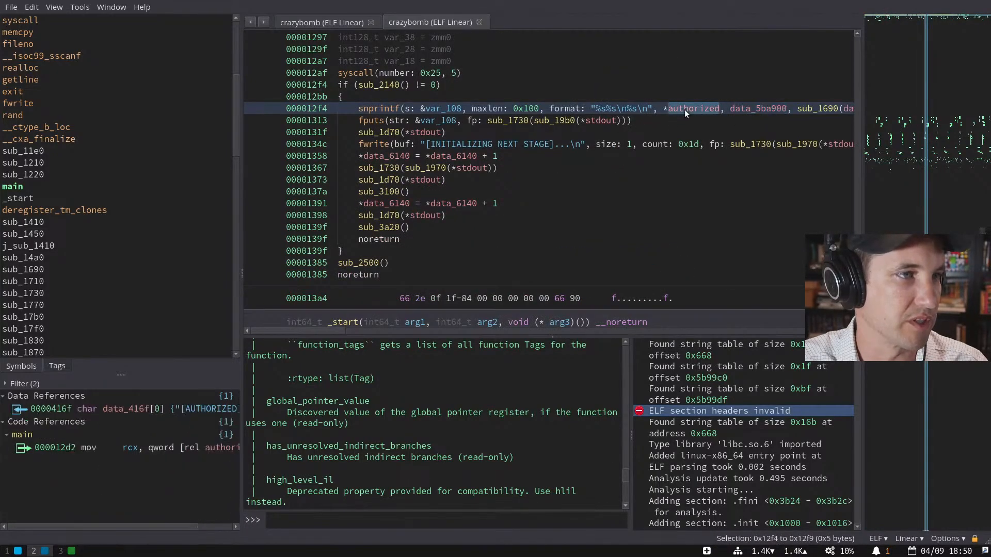
pyautogui.click(384, 85)
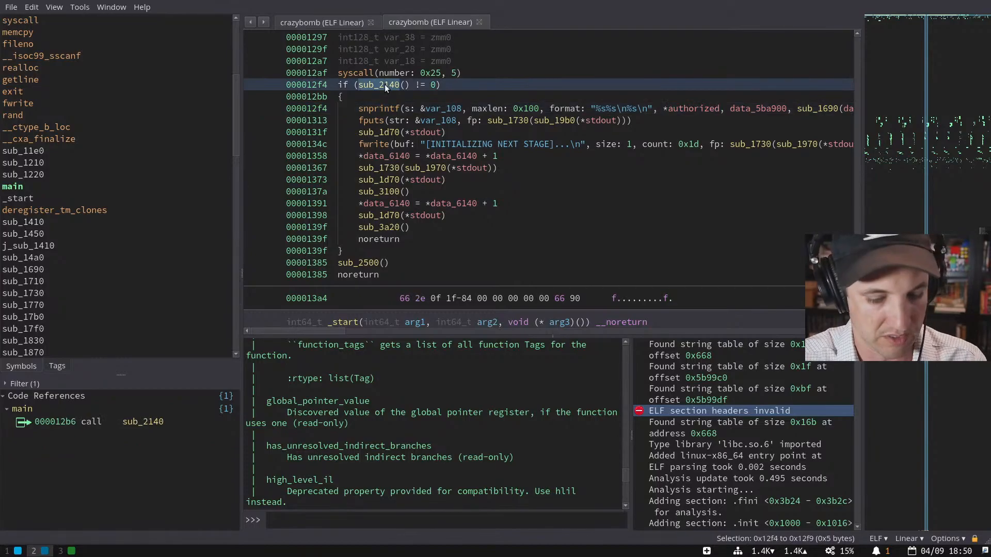
pyautogui.click(325, 21)
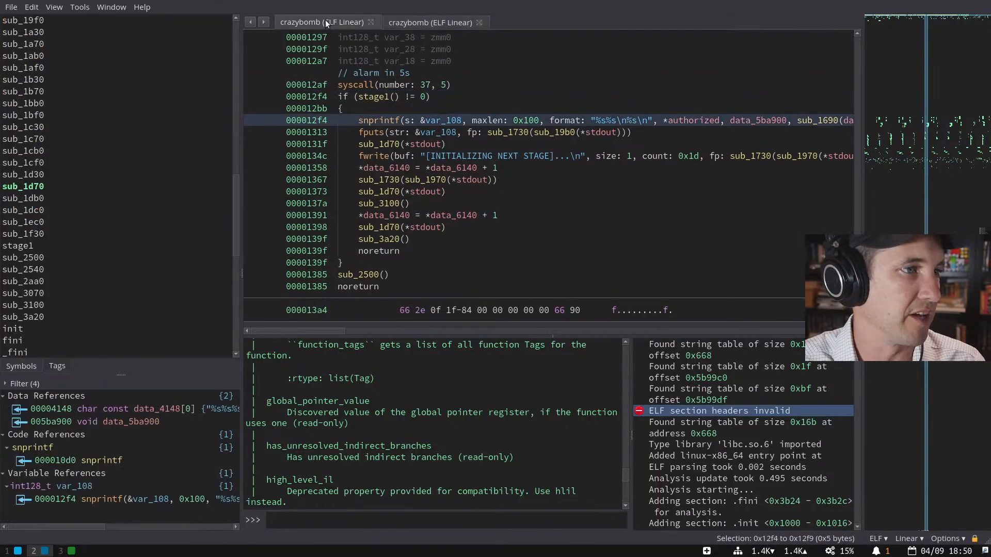
# - Close the duplicate crazybomb tab without saving, rename sub_2140 to stage1 and open it
pyautogui.click(370, 22)
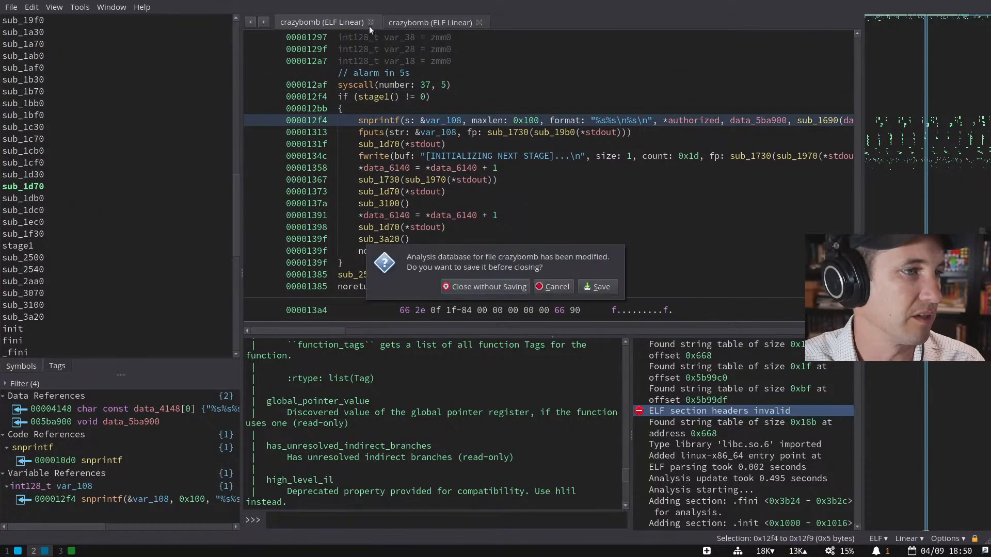
pyautogui.click(498, 284)
pyautogui.write('nstage1')
pyautogui.press('Return')
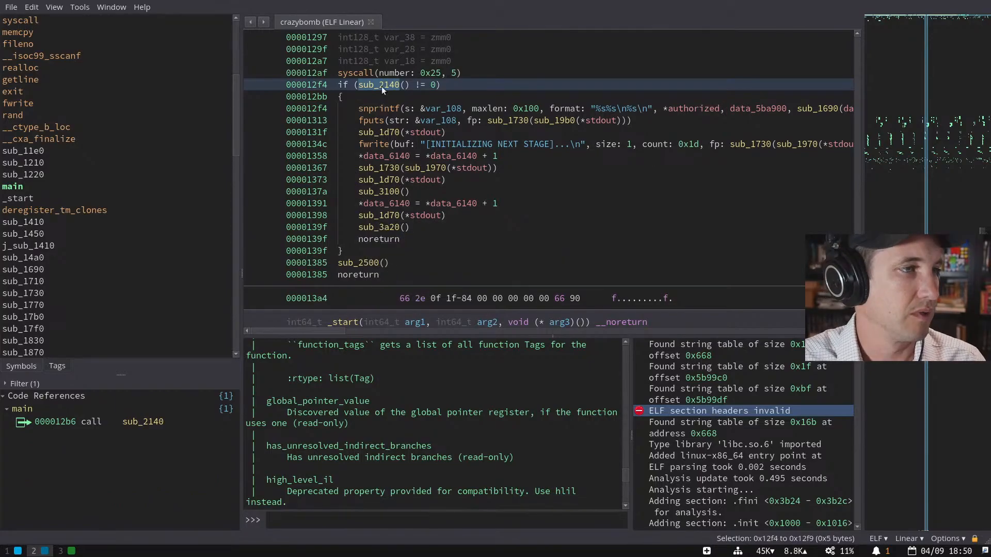
pyautogui.doubleClick(382, 86)
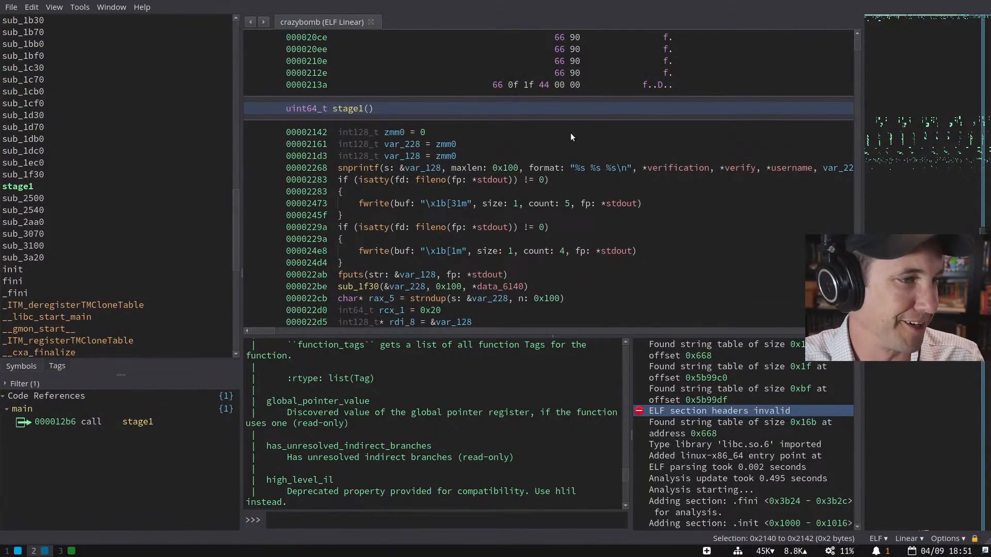
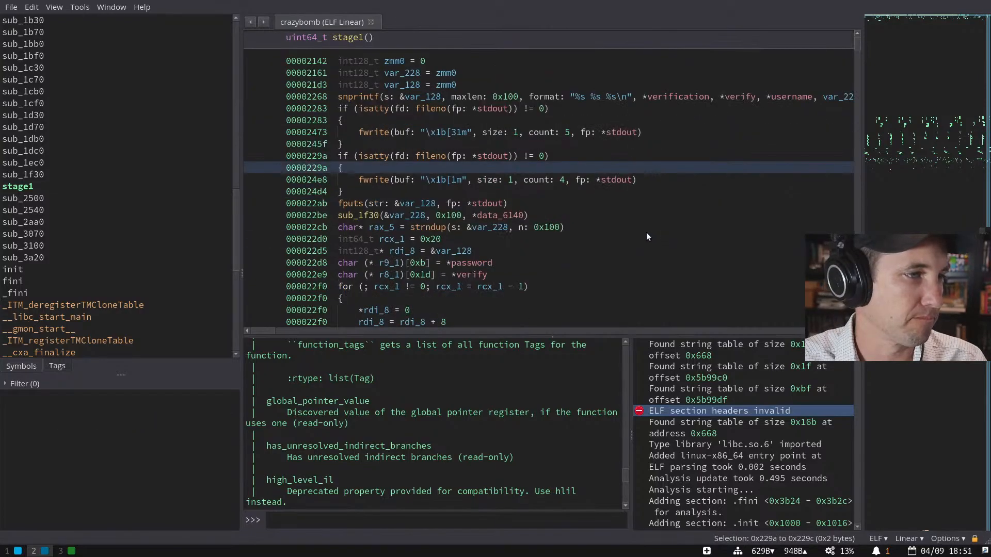
# - Check the fputs references, then rename the printed buffer var_128 to outputbuffer
pyautogui.click(357, 203)
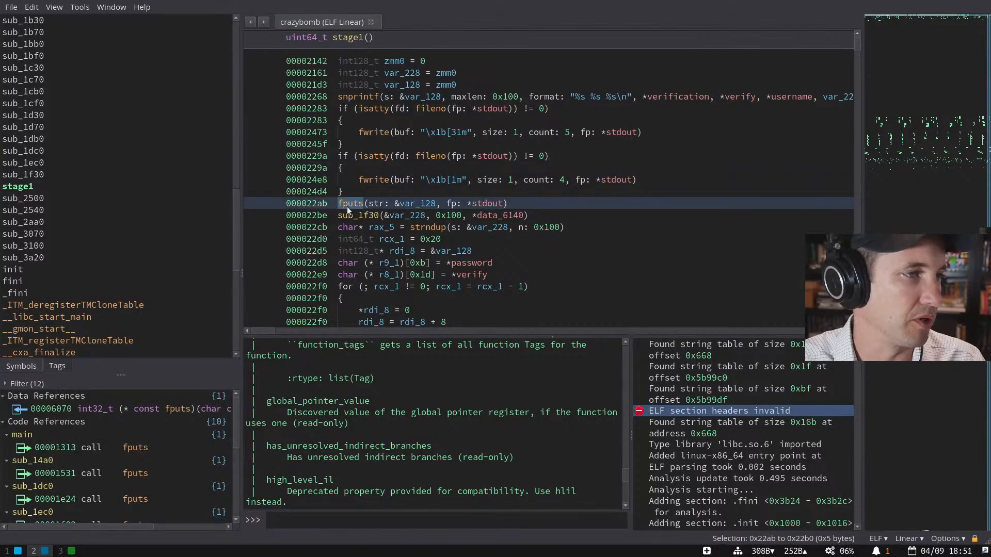
pyautogui.click(525, 208)
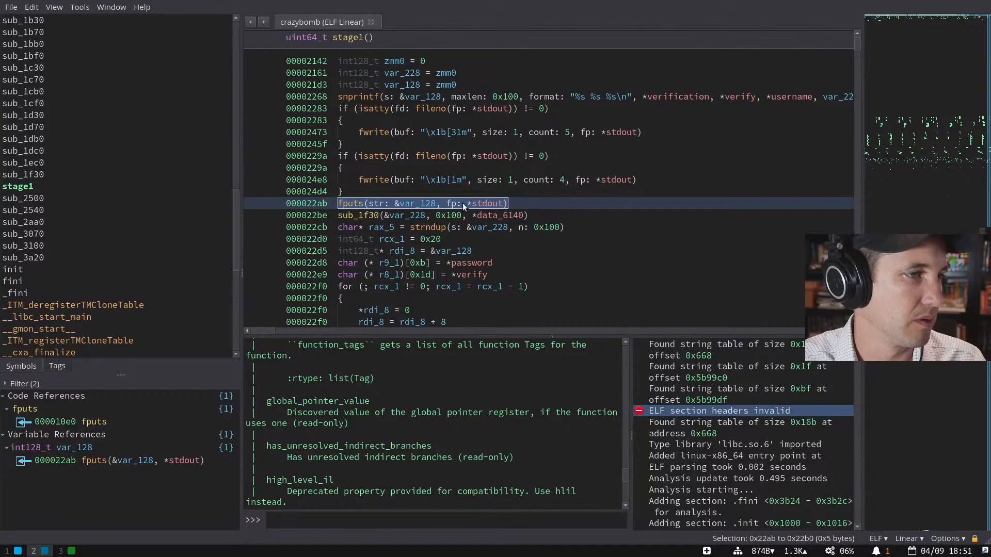
pyautogui.click(422, 205)
pyautogui.press('n')
pyautogui.press('Escape')
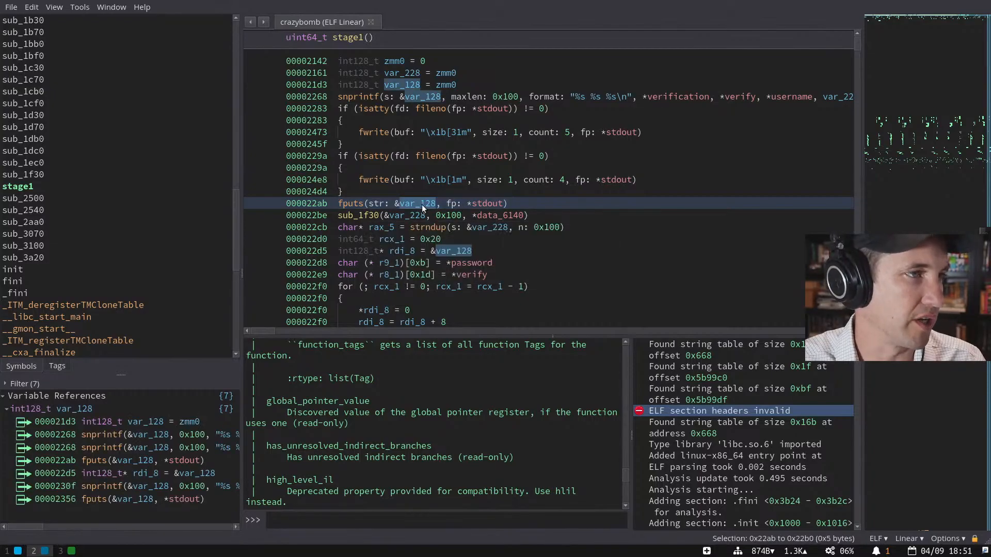
pyautogui.write('noutputbuff')
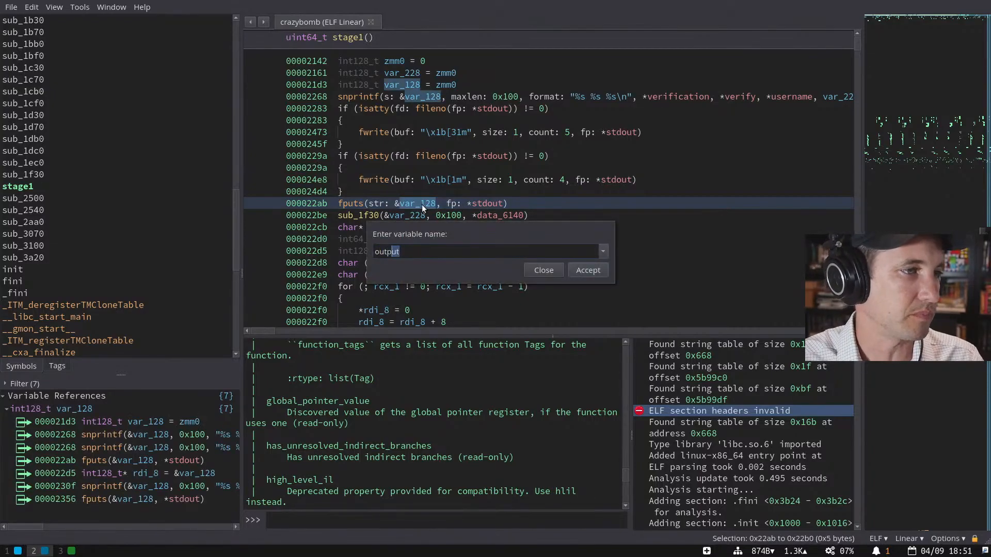
pyautogui.write('er')
pyautogui.press('Return')
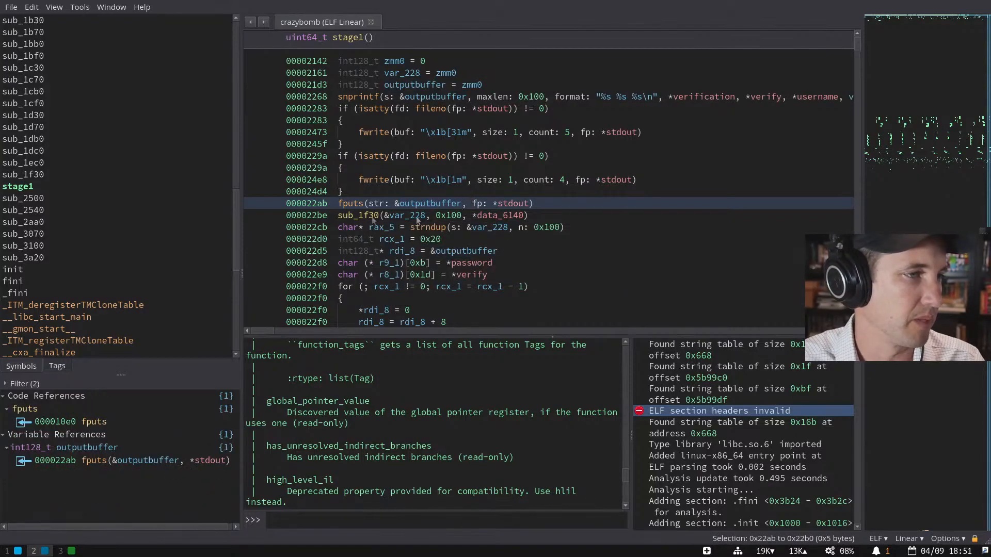
# - Rename the var_228 buffer passed to sub_1f30 to input at its declaration
pyautogui.click(417, 215)
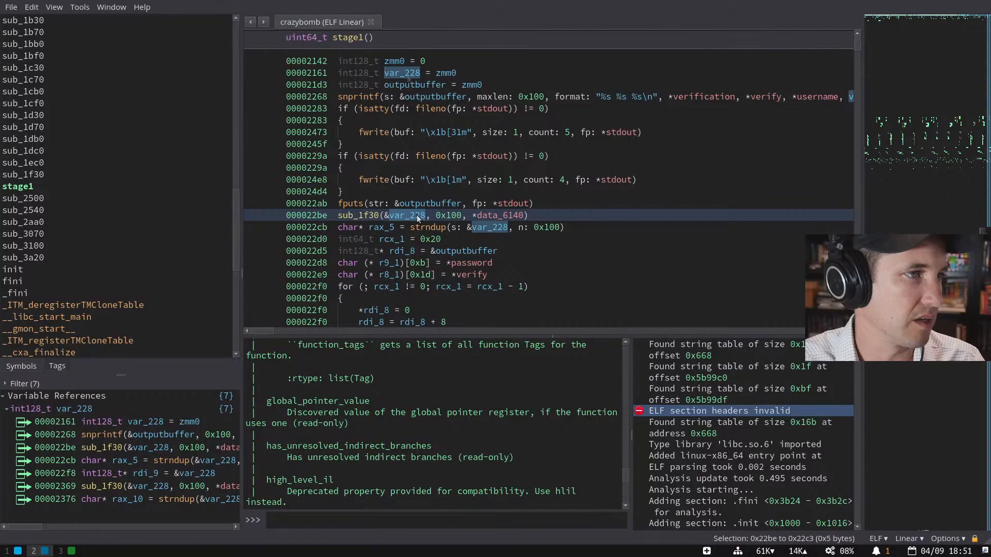
pyautogui.click(407, 73)
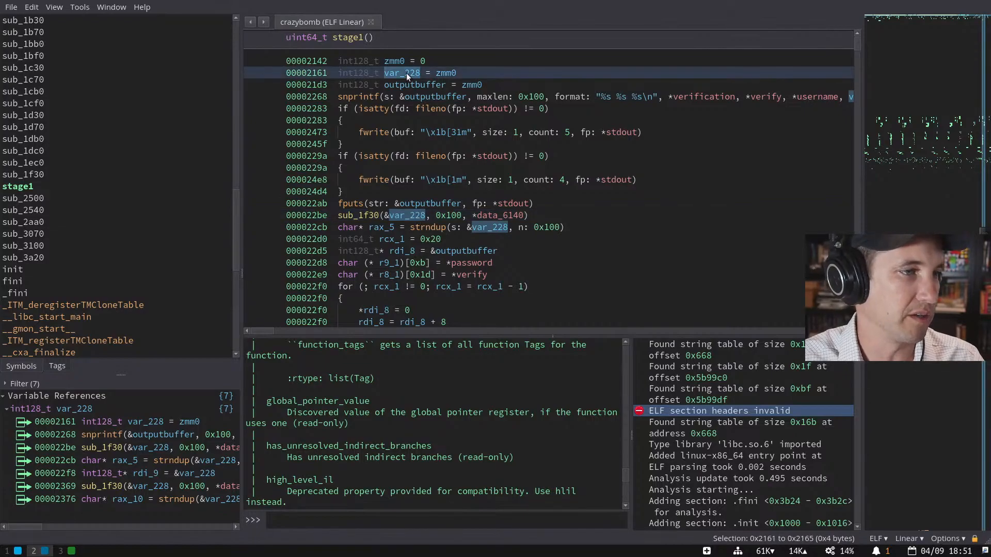
pyautogui.write('ninputbuffer')
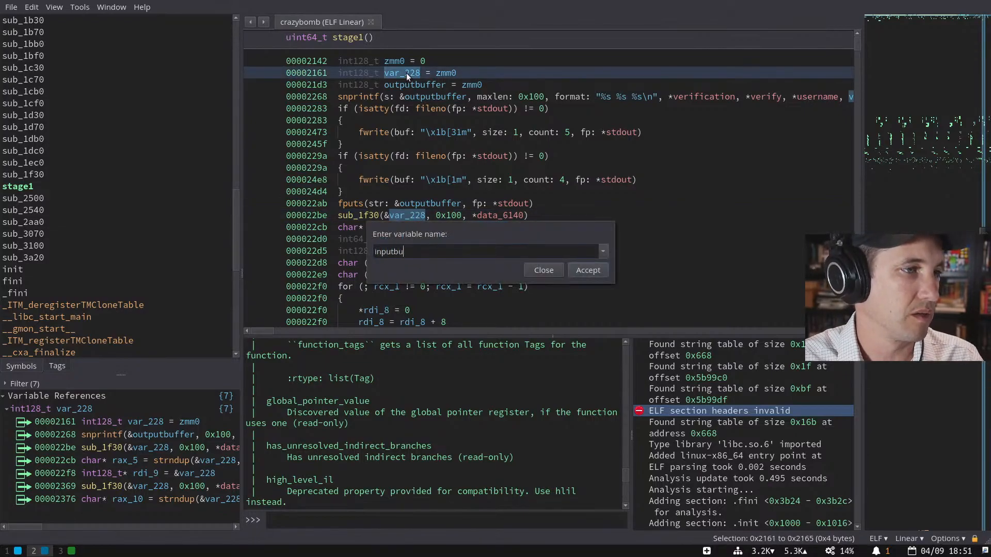
pyautogui.hotkey('ctrl', 'BackSpace')
pyautogui.write('input')
pyautogui.press('Return')
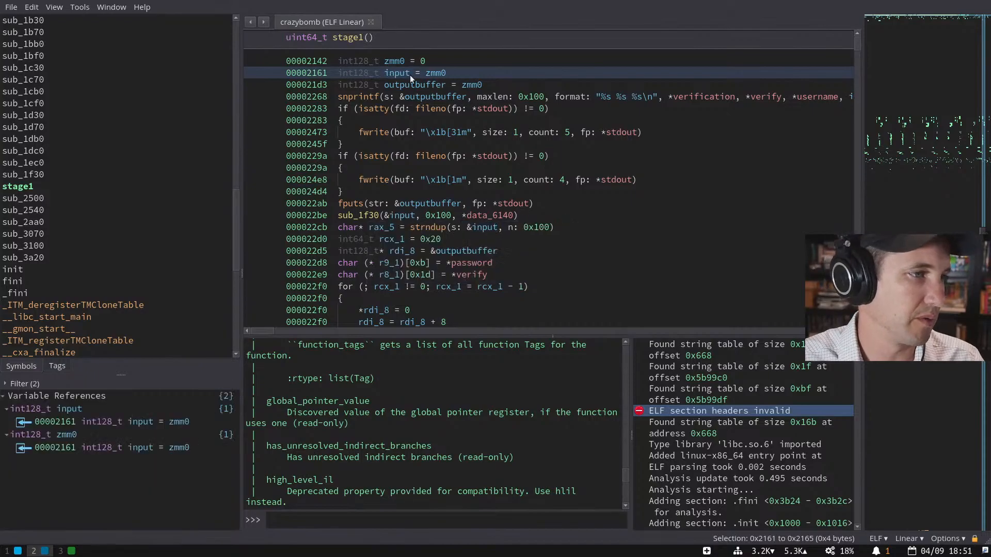
# - Shorten outputbuffer to output on the fputs line
pyautogui.click(417, 202)
pyautogui.press('n')
pyautogui.hotkey('shift', 'Right')
pyautogui.hotkey('shift', 'Right')
pyautogui.hotkey('shift', 'Right')
pyautogui.hotkey('shift', 'Right')
pyautogui.hotkey('shift', 'Right')
pyautogui.hotkey('shift', 'Right')
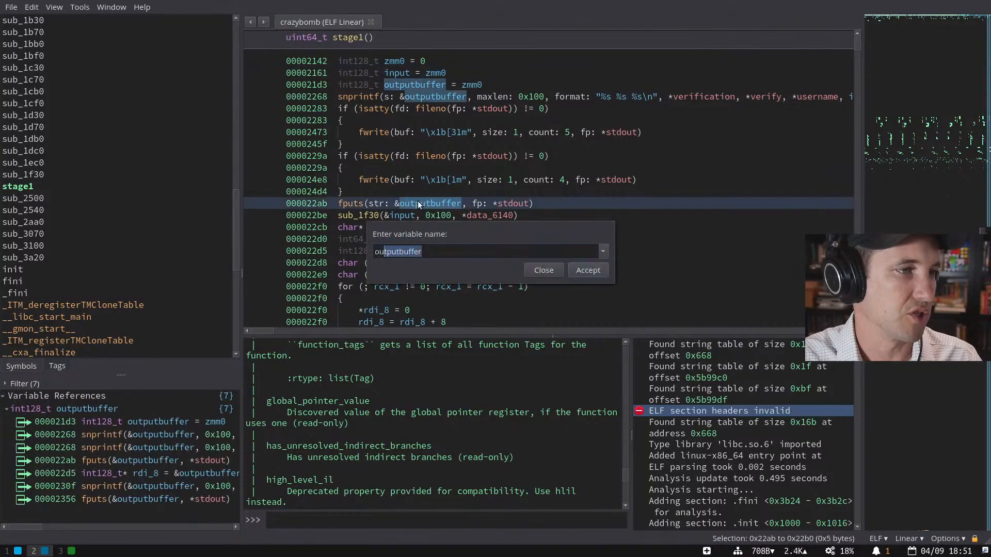
pyautogui.press('BackSpace')
pyautogui.press('Return')
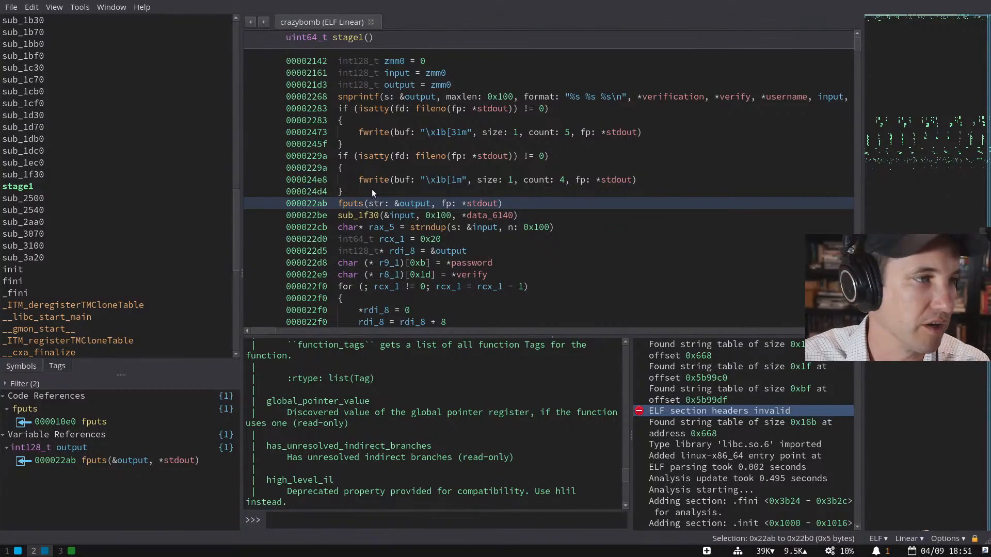
# - List sub_1f30's callers and select the password and verify assignment lines
pyautogui.click(370, 214)
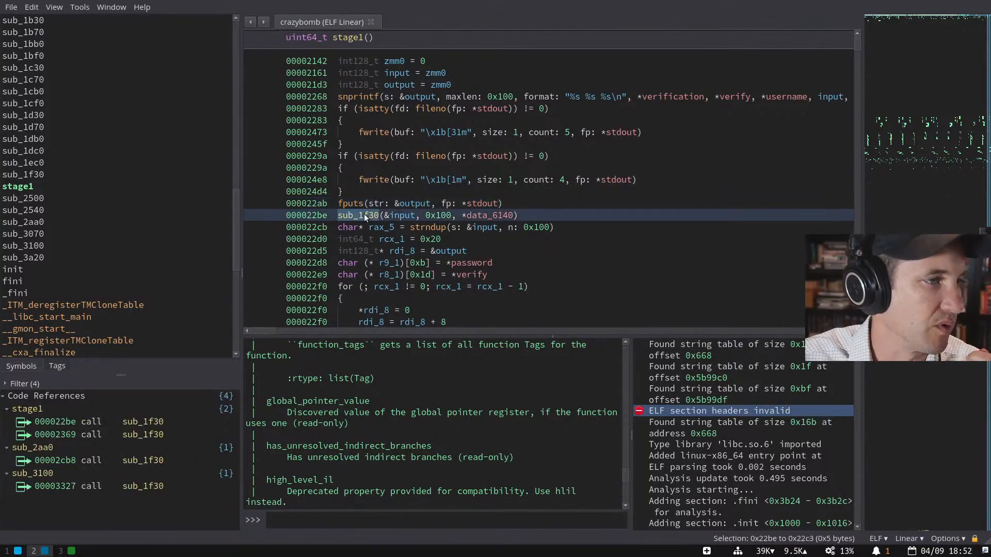
pyautogui.scroll(-1, 364, 214)
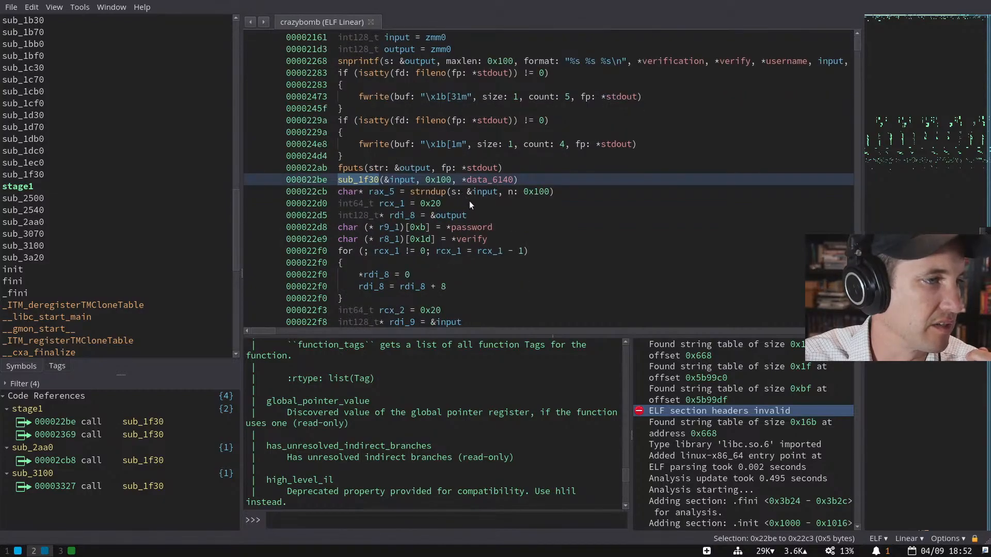
pyautogui.moveTo(494, 227); pyautogui.dragTo(500, 242)
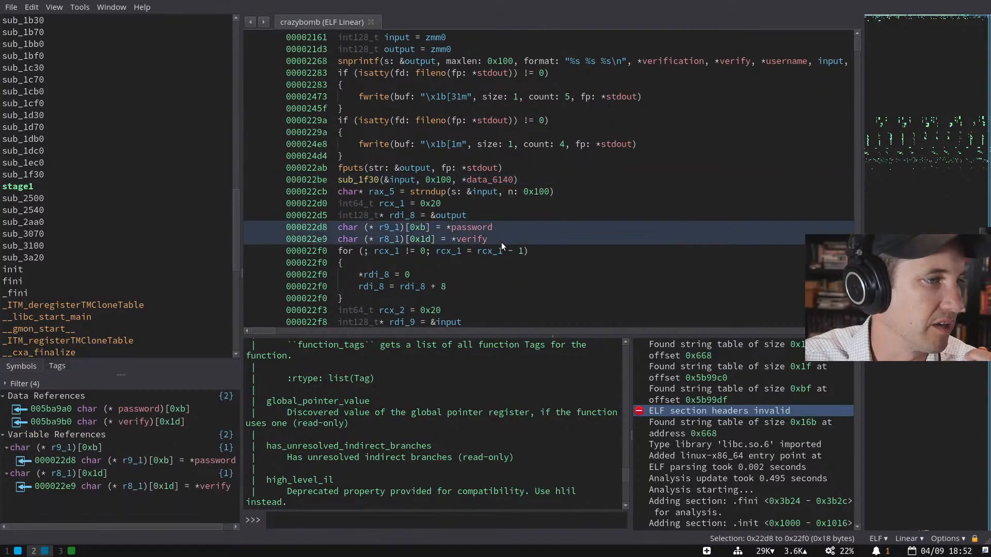
# - Scroll to the second snprintf and inspect its r8_1 argument, leaving the name unchanged
pyautogui.scroll(-1, 501, 242)
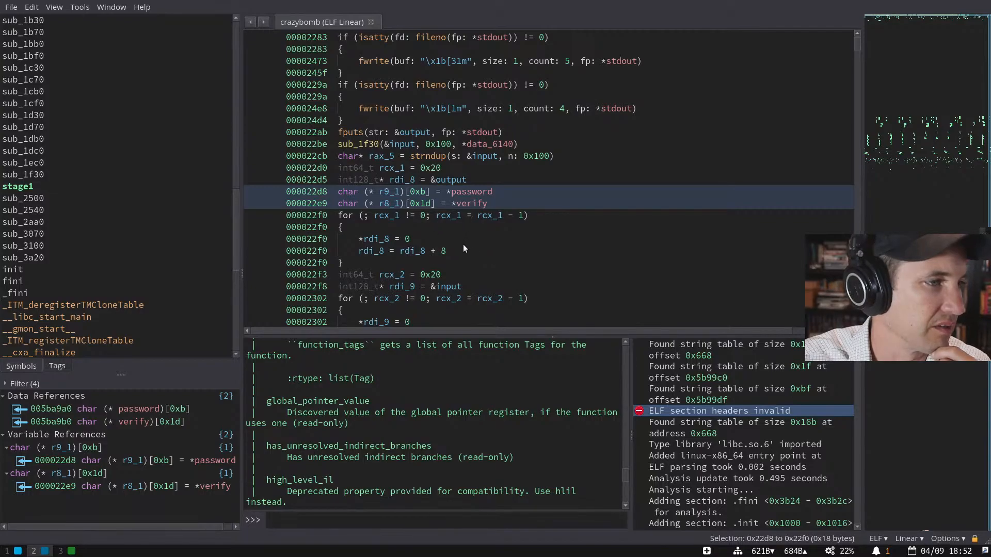
pyautogui.scroll(-3, 458, 248)
pyautogui.click(725, 251)
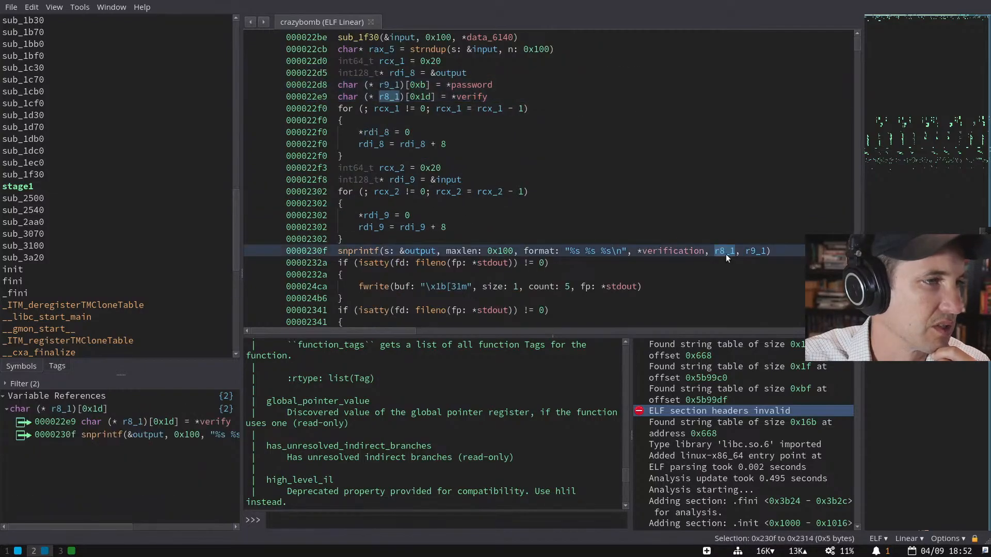
pyautogui.press('n')
pyautogui.press('Escape')
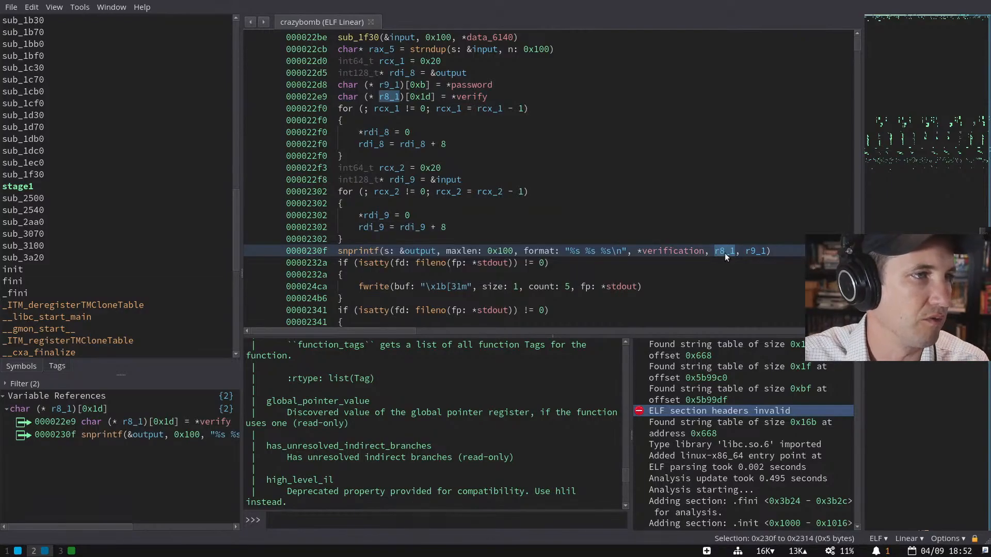
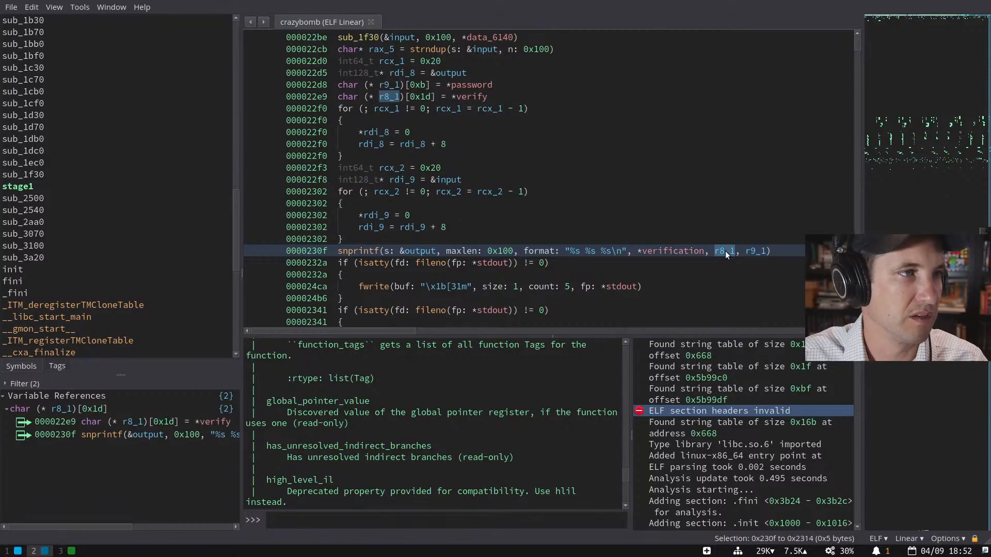
# - Rename snprintf's r8_1 argument to verify
pyautogui.moveTo(535, 85); pyautogui.dragTo(540, 97)
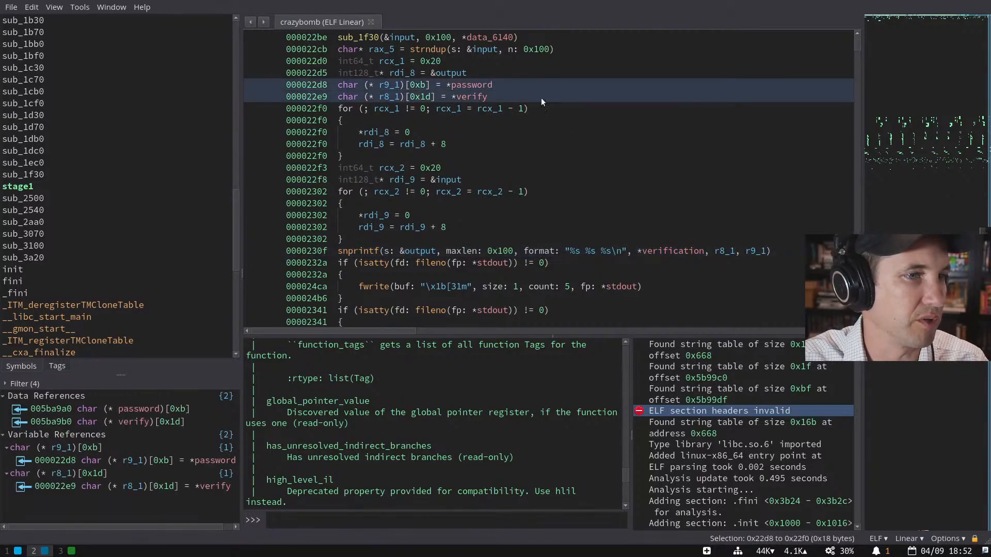
pyautogui.click(725, 251)
pyautogui.click(380, 86)
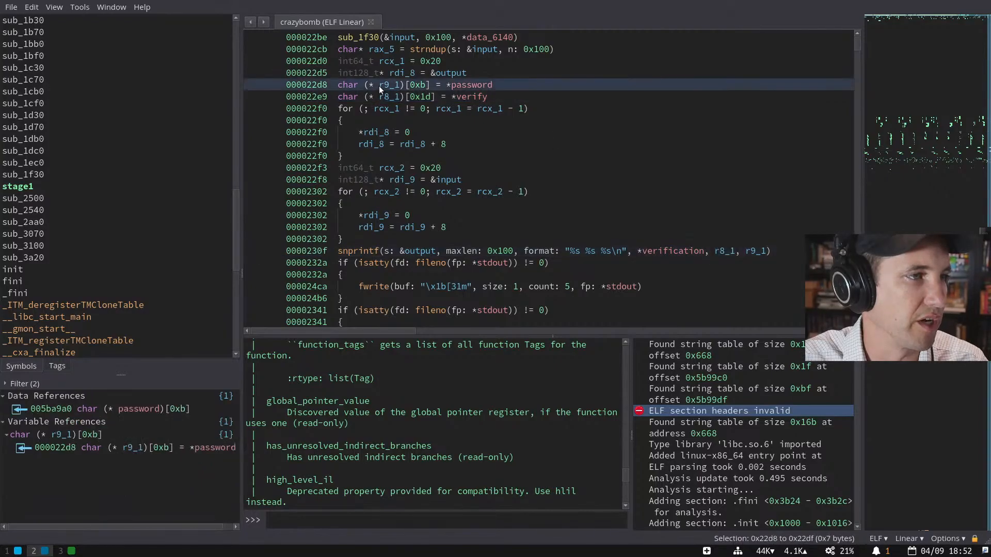
pyautogui.click(729, 250)
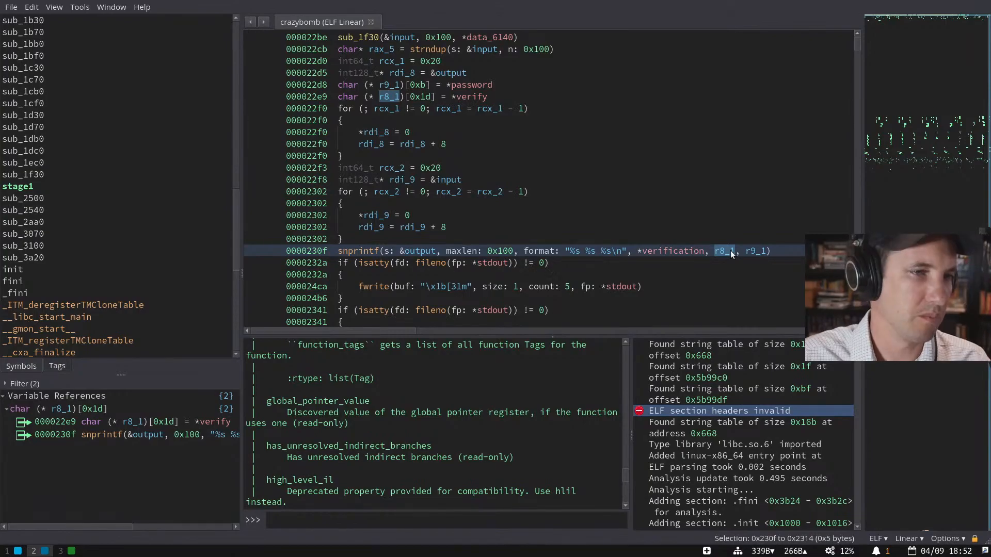
pyautogui.write('nverify')
pyautogui.press('Return')
# - Rename r9_1 to password and jump to its string in the data section
pyautogui.click(771, 251)
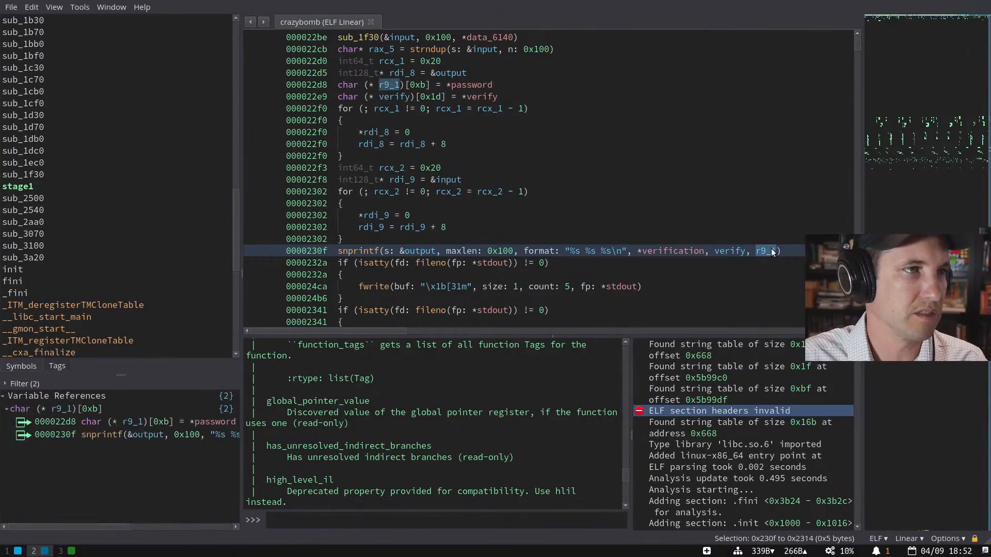
pyautogui.write('npassword')
pyautogui.press('Return')
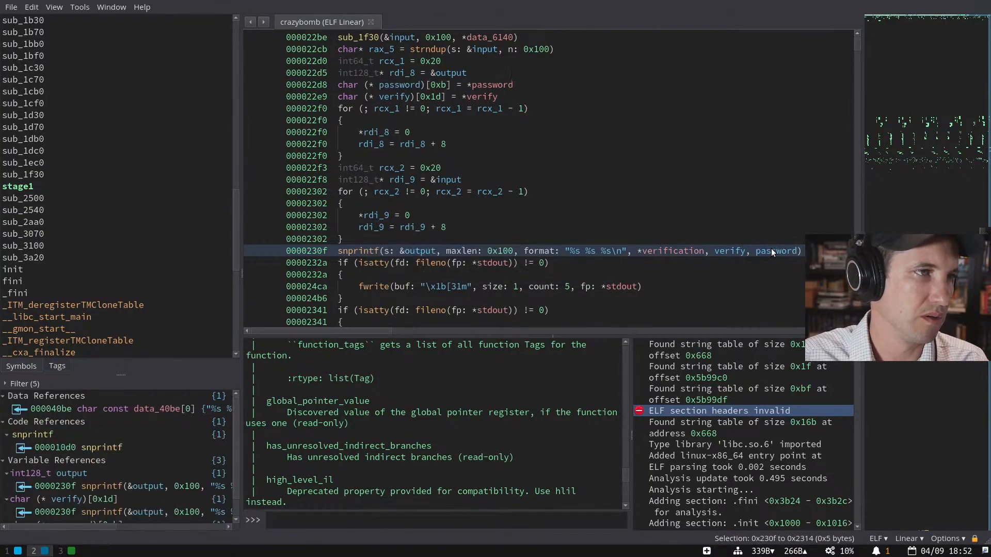
pyautogui.click(498, 84)
pyautogui.doubleClick(497, 85)
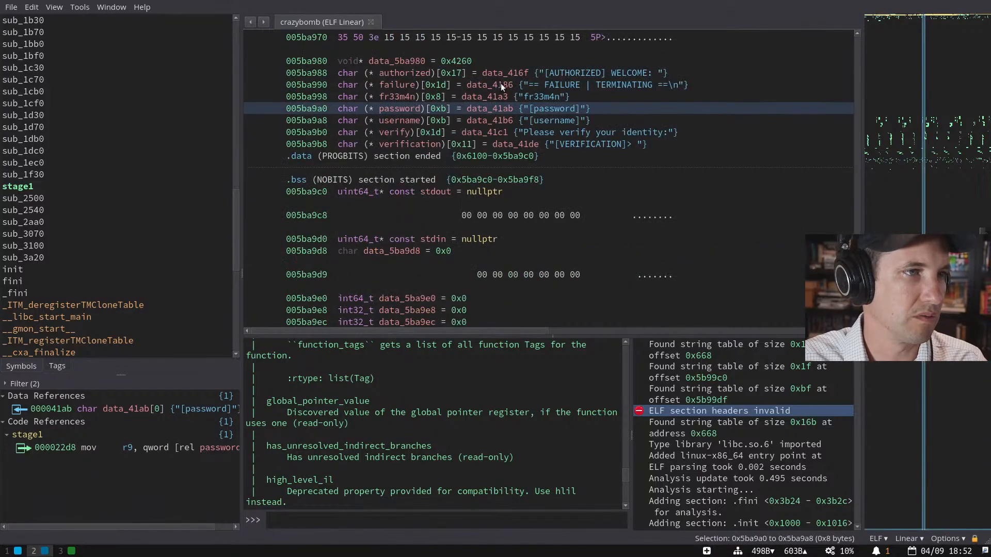
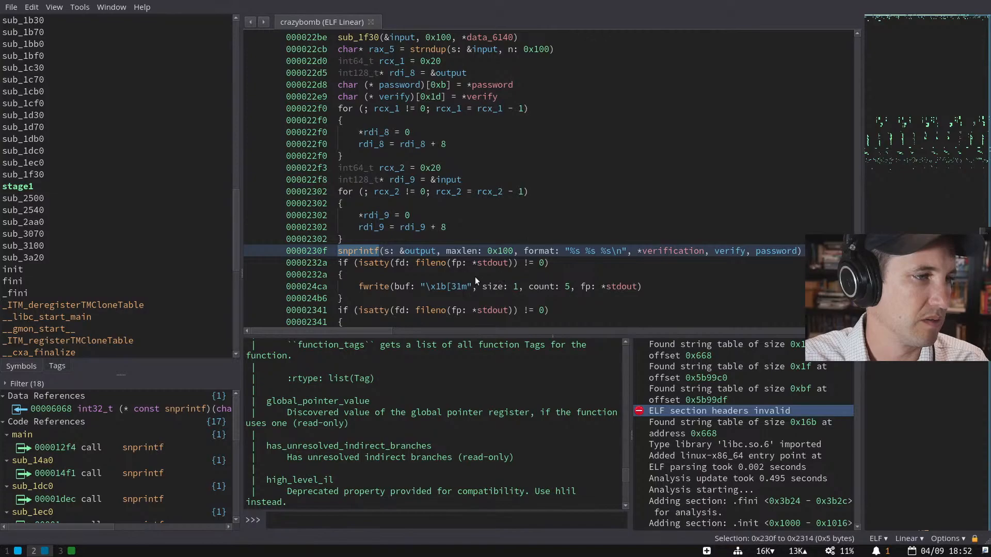
# - Select the two zeroing loops above snprintf and list all cross-references to the rcx_1 loop counter
pyautogui.scroll(-3, 474, 277)
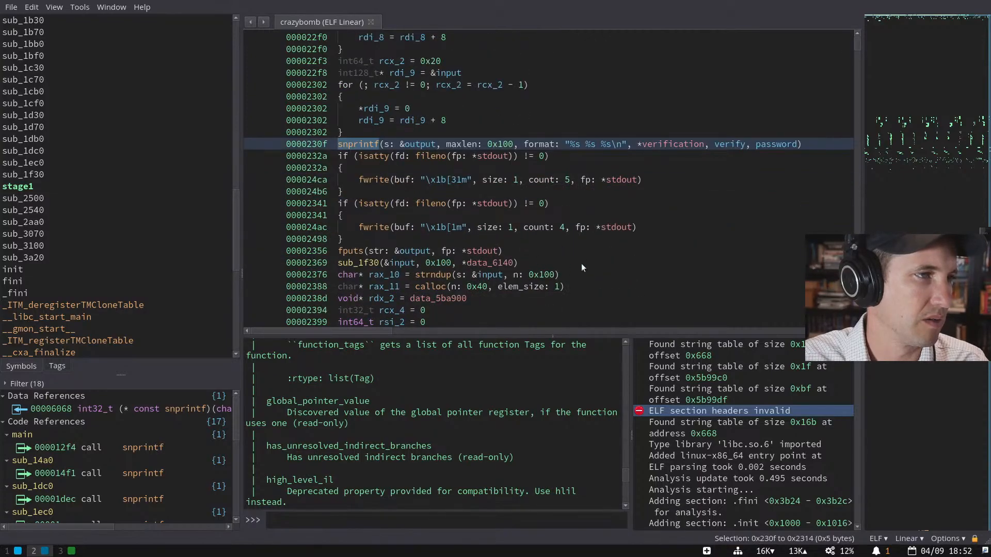
pyautogui.scroll(1, 552, 238)
pyautogui.scroll(1, 550, 232)
pyautogui.moveTo(540, 82); pyautogui.dragTo(550, 185)
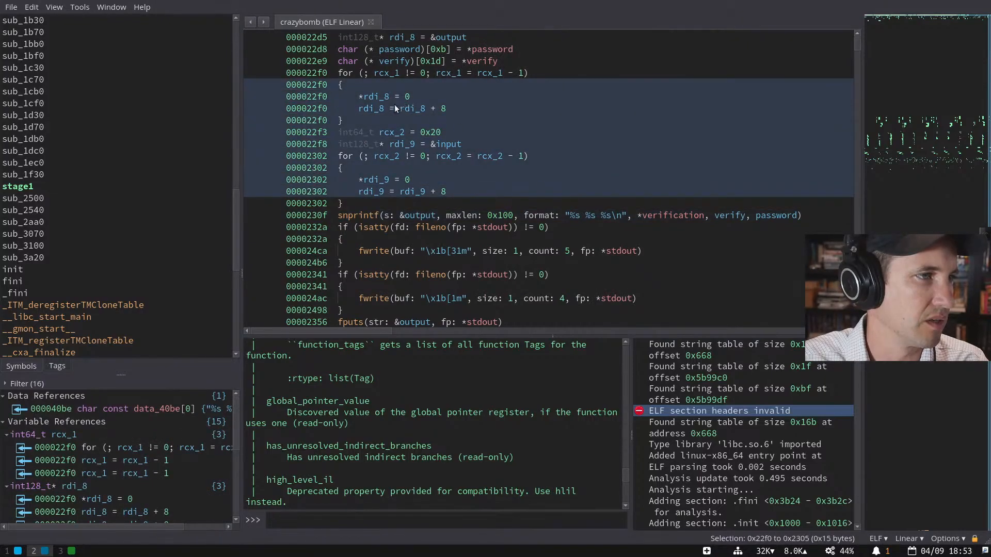
pyautogui.click(393, 73)
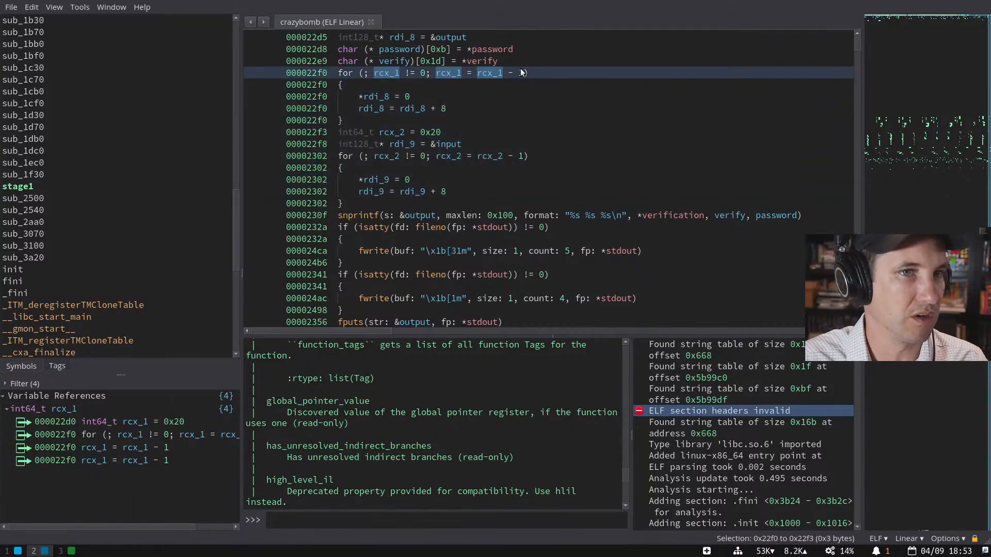
# - Run Show Reflection from the command palette to open the split MLIL view of stage1's rep stosq loops
pyautogui.hotkey('ctrl', 'p')
pyautogui.write('show ref')
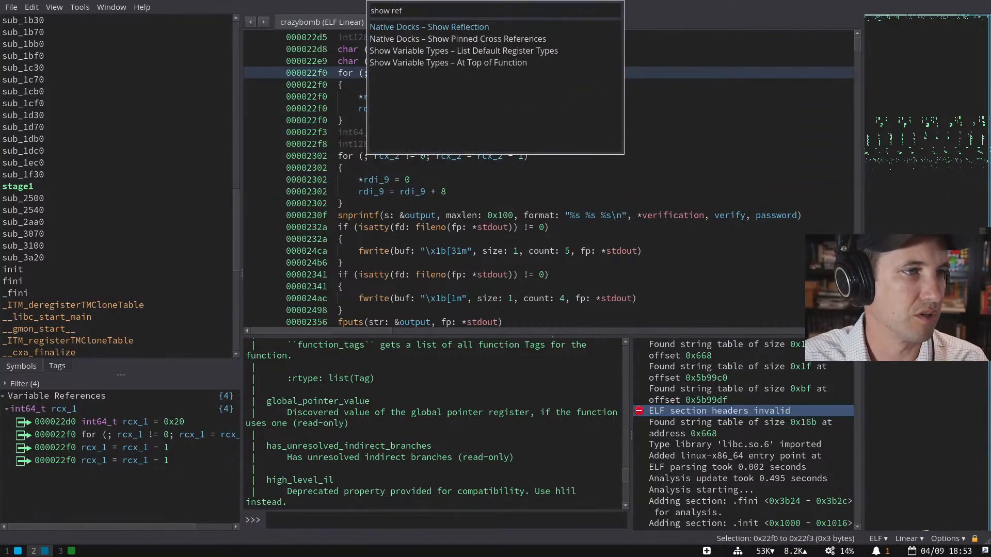
pyautogui.press('Return')
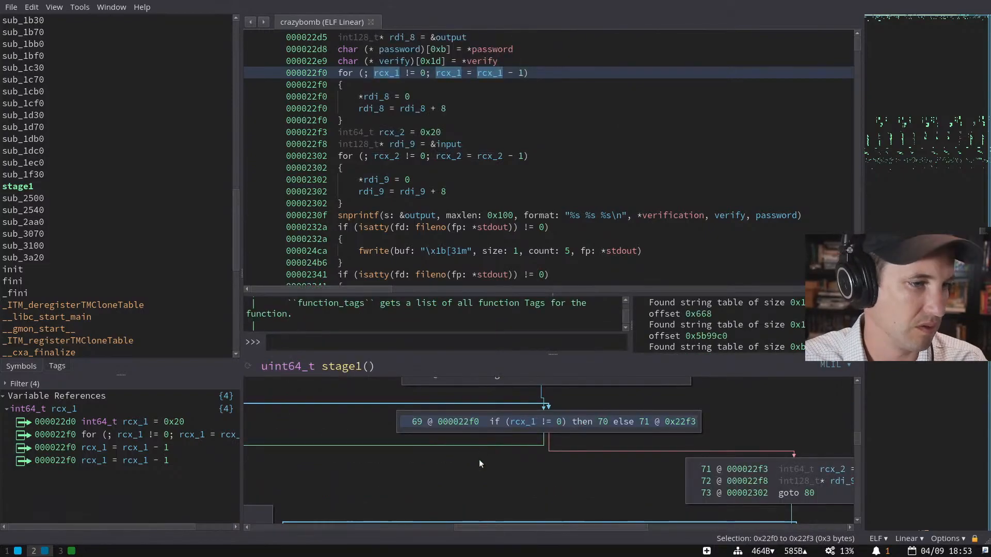
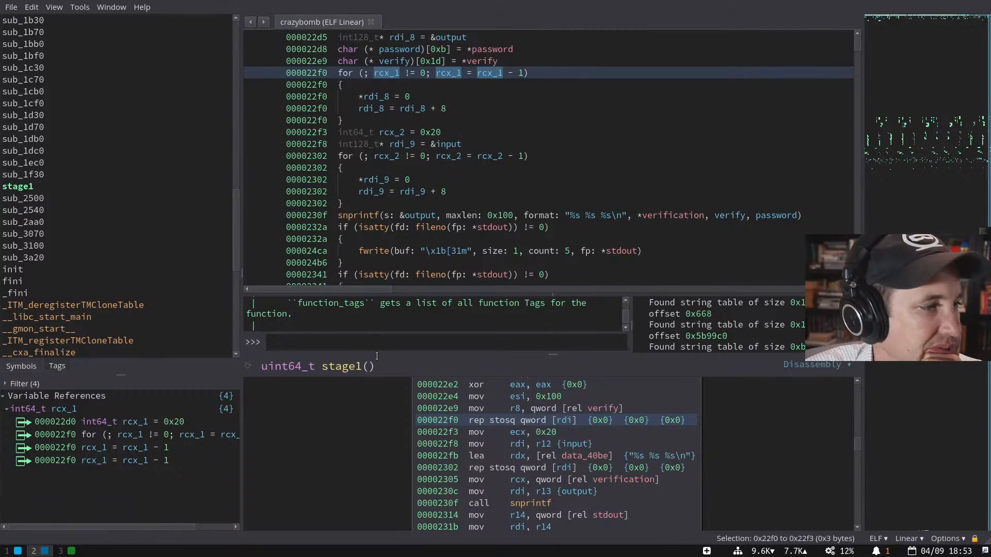
# - Select the password argument of stage1's snprintf call and bring up its rename prompt
pyautogui.scroll(-5, 451, 145)
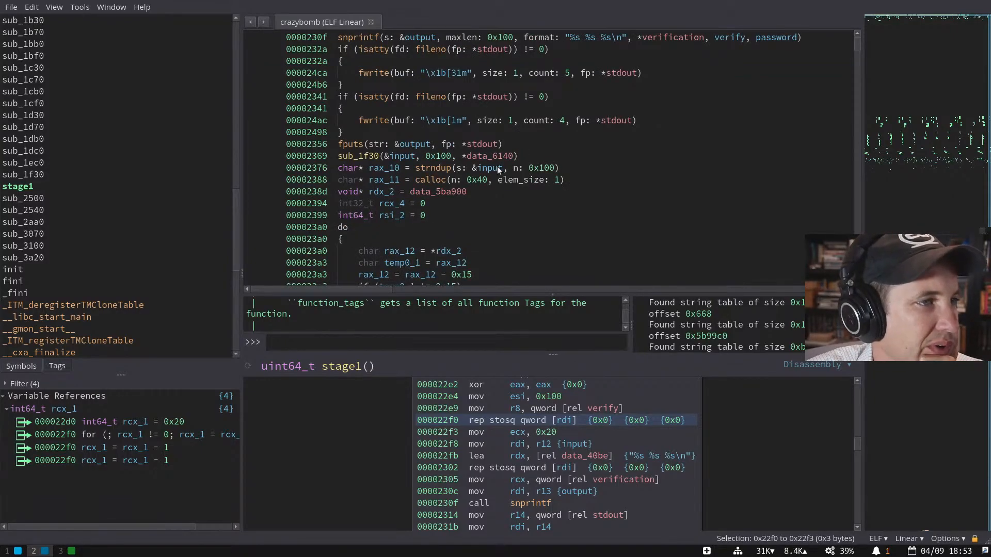
pyautogui.scroll(1, 503, 165)
pyautogui.click(768, 72)
pyautogui.press('n')
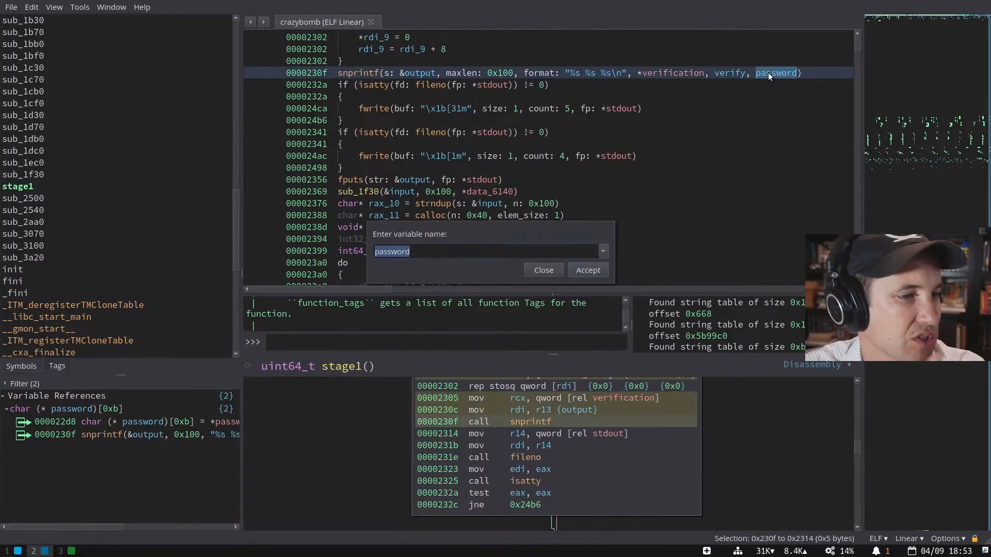
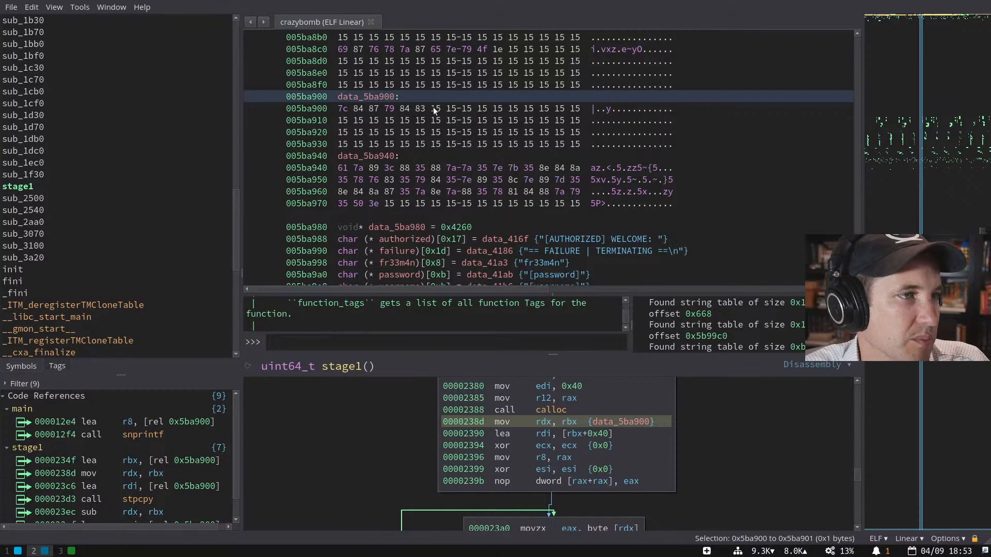
# - Select the 0x100 bytes from 0x5ba880 to 0x5ba97f spanning data_5ba880, data_5ba900 and data_5ba940
pyautogui.moveTo(427, 108); pyautogui.dragTo(340, 109)
pyautogui.scroll(2, 439, 162)
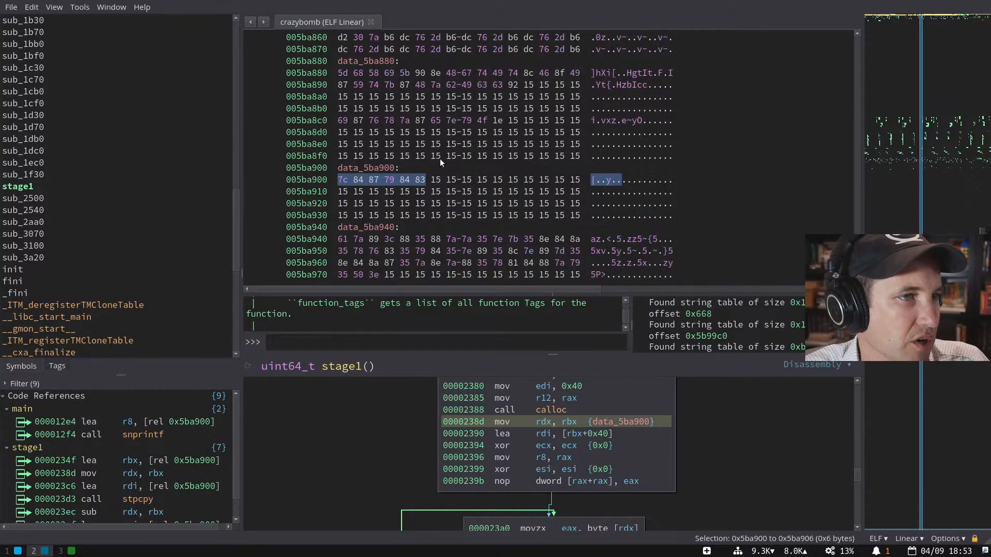
pyautogui.scroll(2, 440, 162)
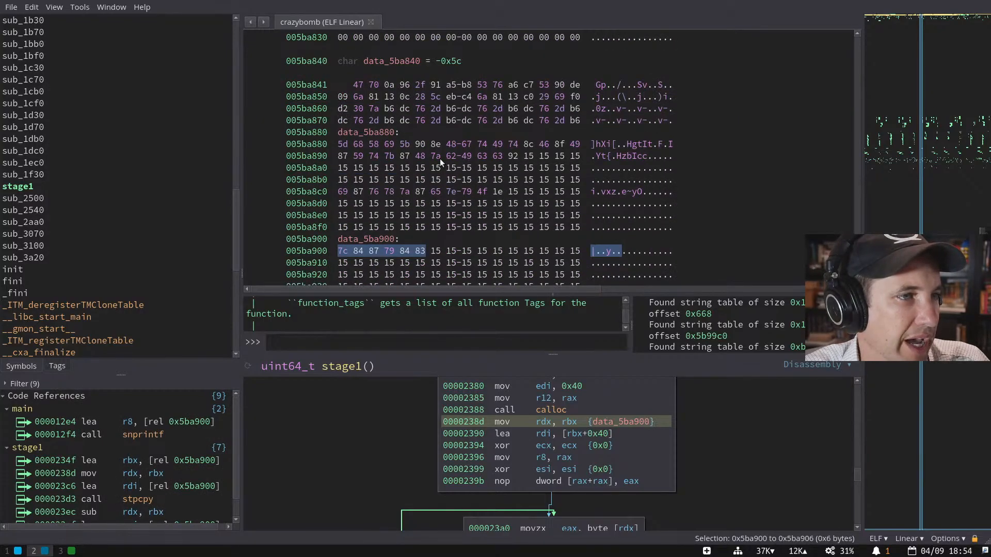
pyautogui.moveTo(341, 143); pyautogui.dragTo(500, 226)
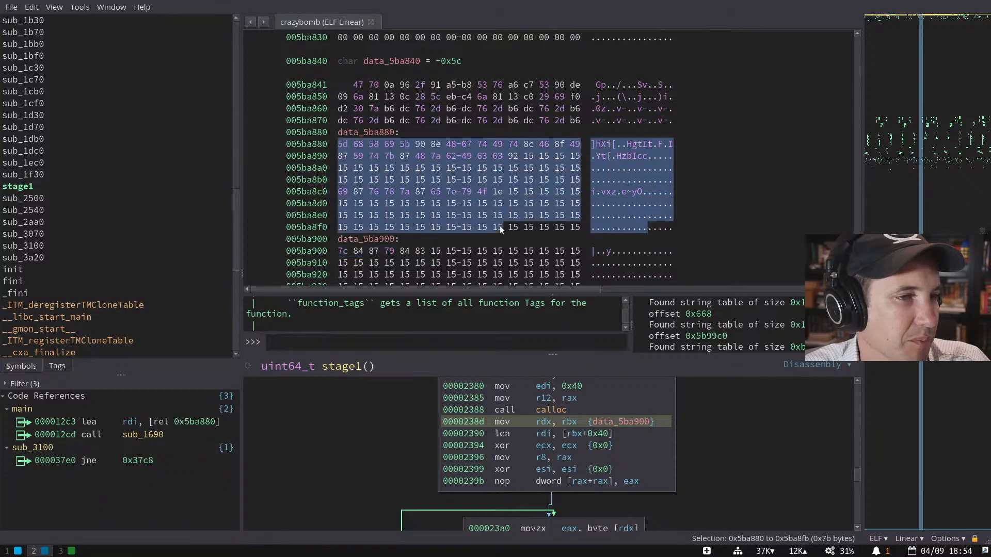
pyautogui.scroll(-5, 499, 225)
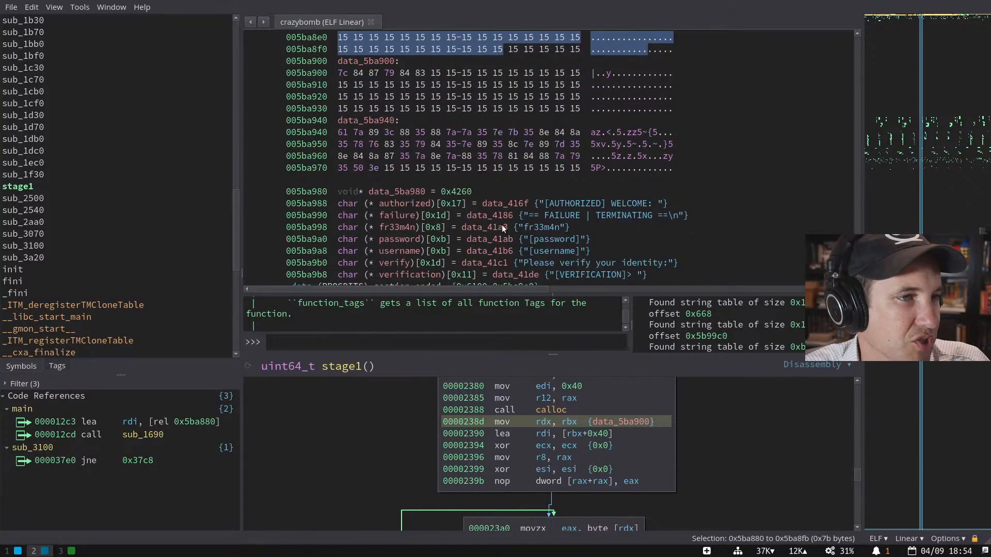
pyautogui.keyDown('shift'); pyautogui.click(582, 166); pyautogui.keyUp('shift')
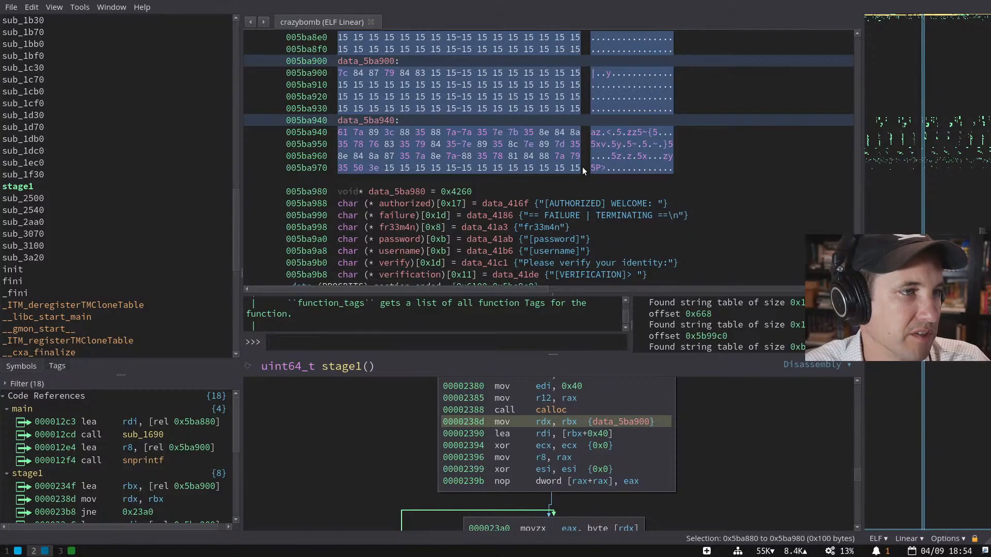
pyautogui.scroll(1, 465, 121)
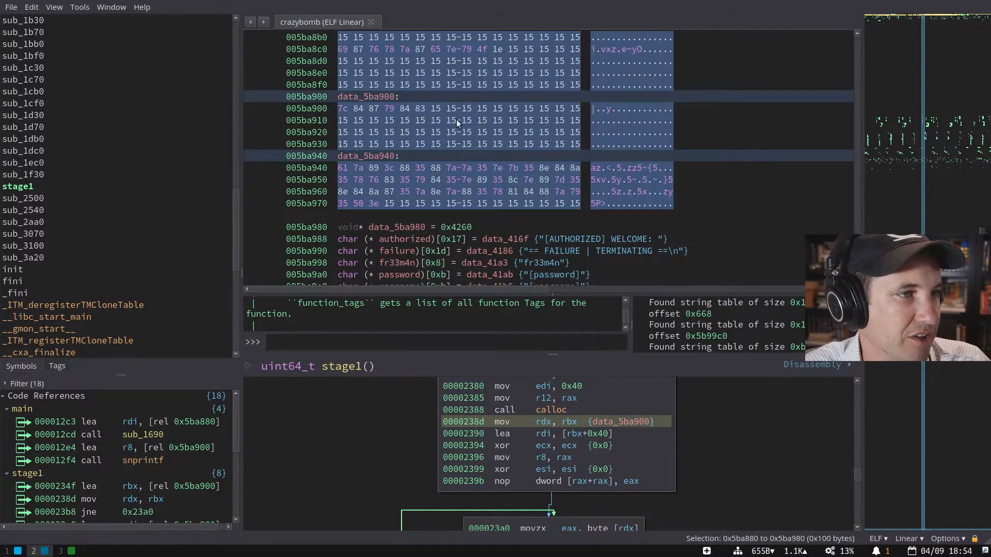
pyautogui.scroll(2, 495, 119)
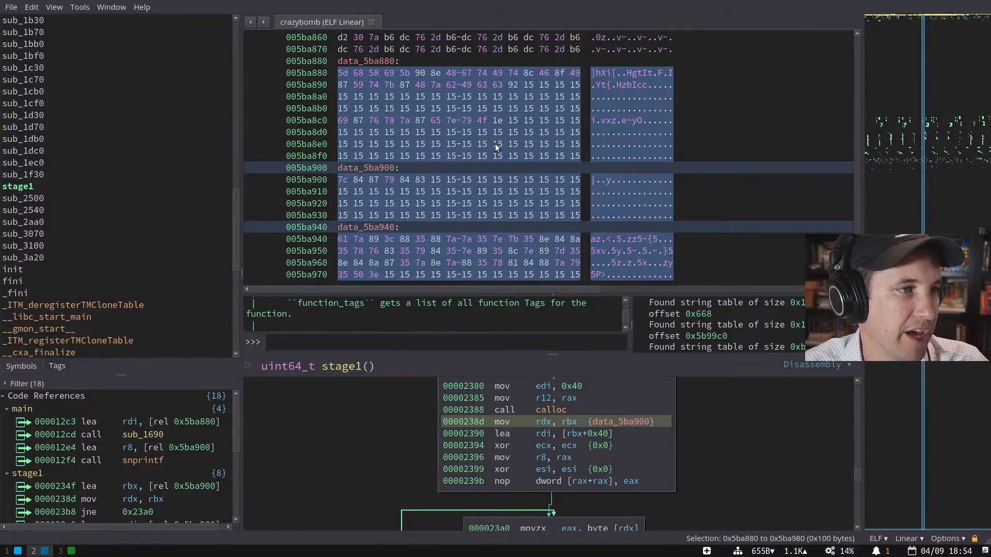
pyautogui.hotkey('ctrl', 'p')
pyautogui.write('xoer')
pyautogui.press('BackSpace')
pyautogui.press('BackSpace')
pyautogui.write('r')
pyautogui.press('Down')
pyautogui.press('Down')
pyautogui.press('Down')
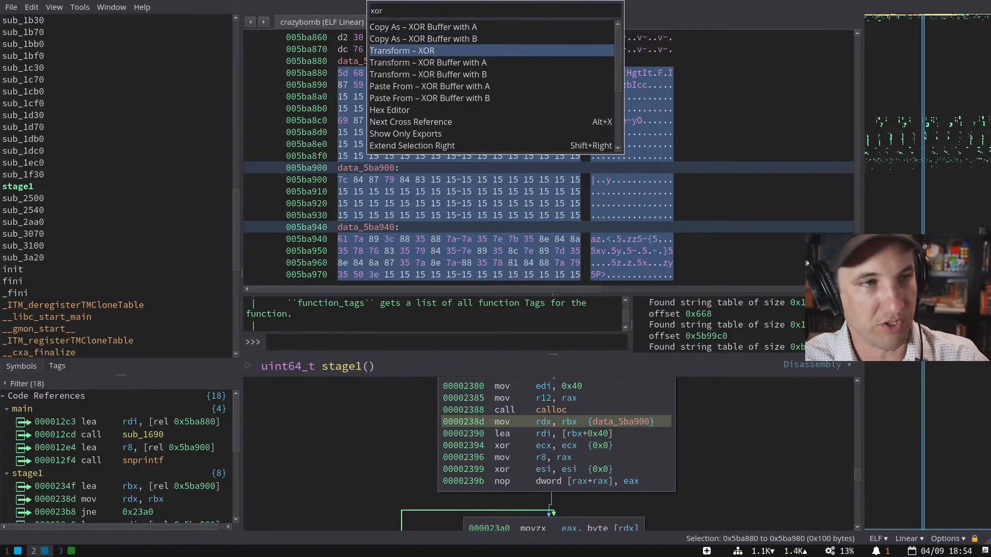
pyautogui.press('Return')
pyautogui.write('0140')
pyautogui.press('BackSpace')
pyautogui.press('BackSpace')
pyautogui.press('BackSpace')
pyautogui.write('14')
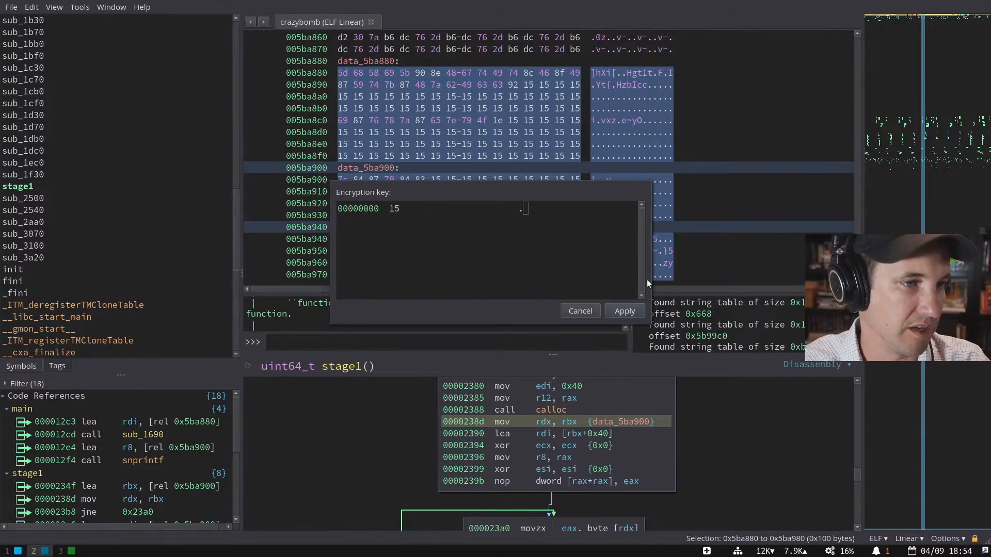
pyautogui.click(625, 311)
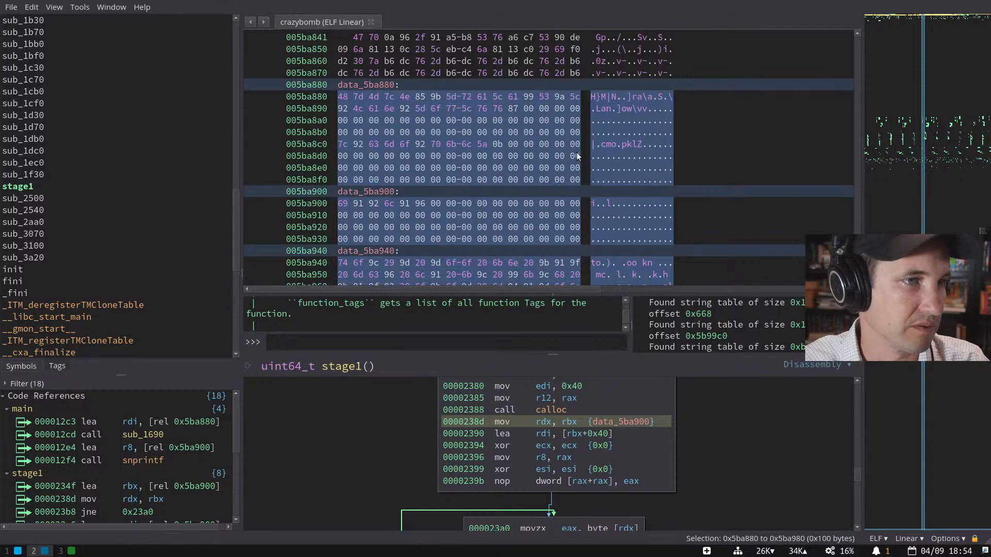
pyautogui.scroll(-2, 526, 125)
pyautogui.scroll(2, 525, 123)
pyautogui.scroll(1, 525, 123)
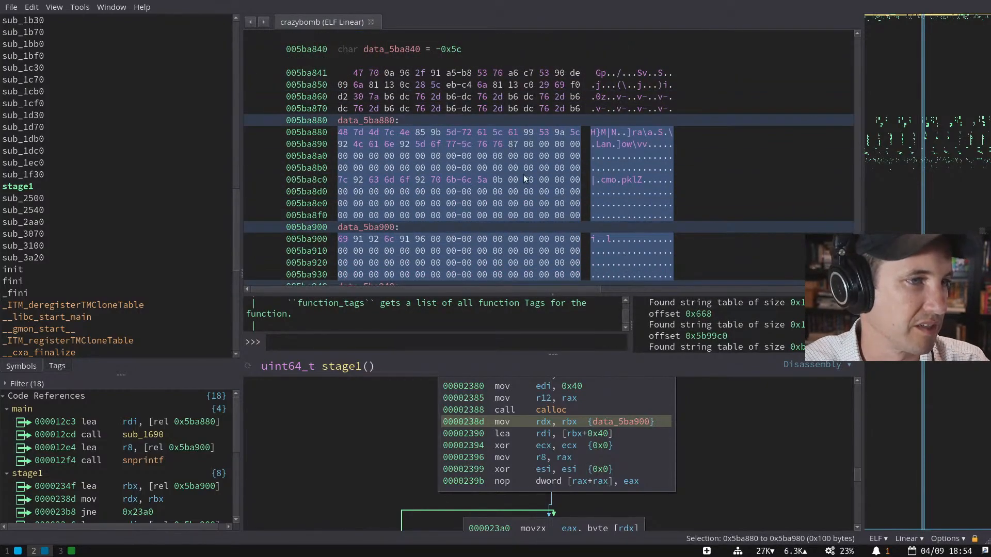
pyautogui.scroll(-4, 518, 170)
pyautogui.scroll(3, 509, 160)
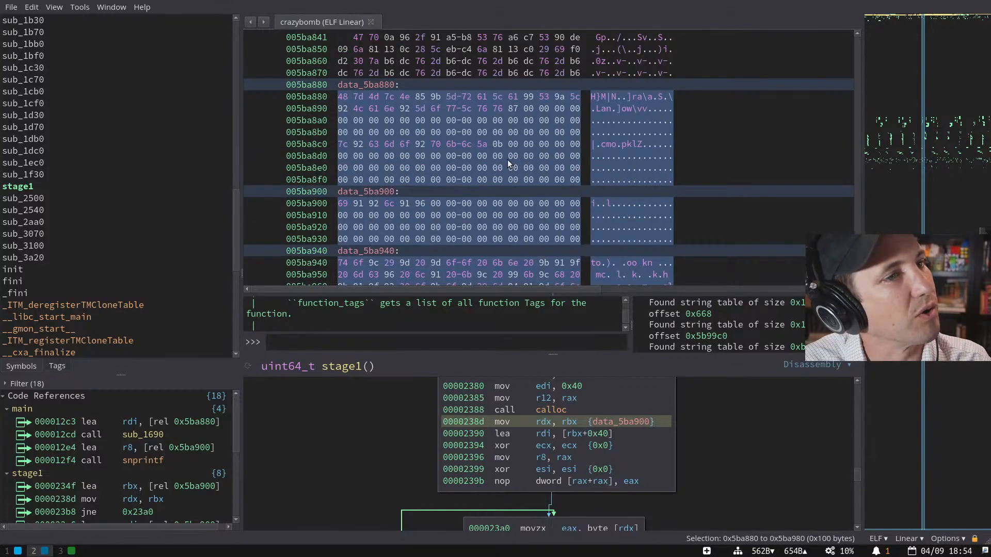
pyautogui.hotkey('ctrl', 'shift', 'x')
pyautogui.scroll(1, 507, 160)
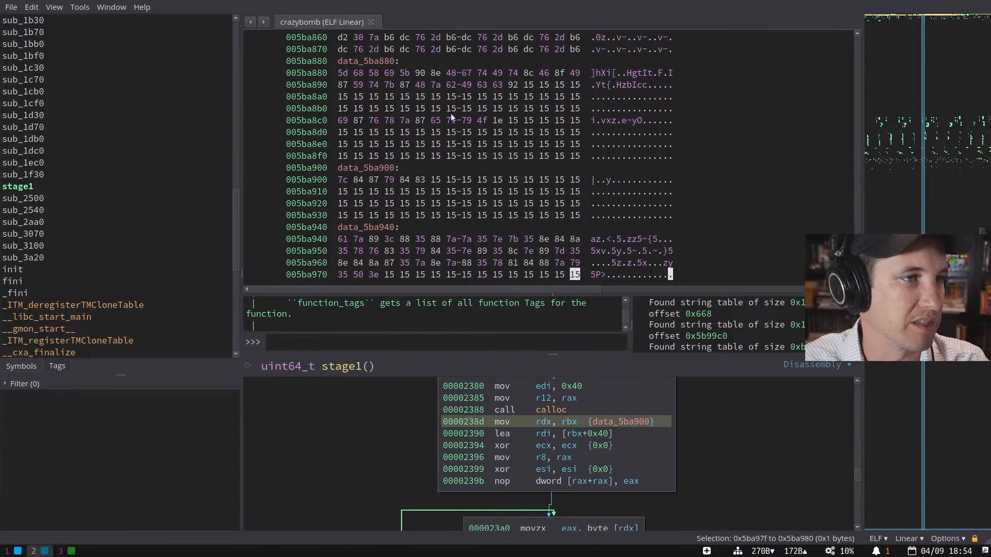
# - List the code references to data_5ba900, visit its use in main, then return to the bytes
pyautogui.click(376, 62)
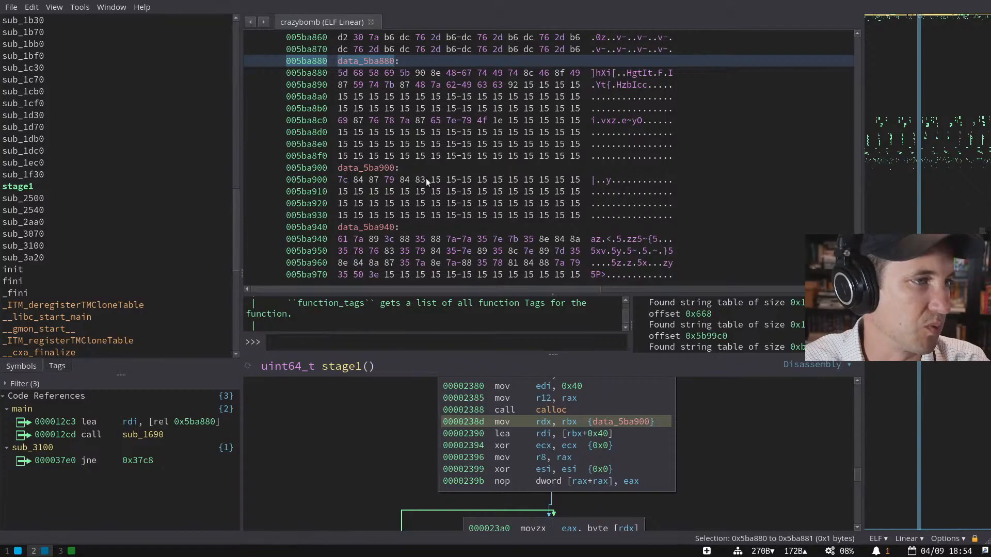
pyautogui.moveTo(426, 178); pyautogui.dragTo(343, 180)
pyautogui.click(365, 165)
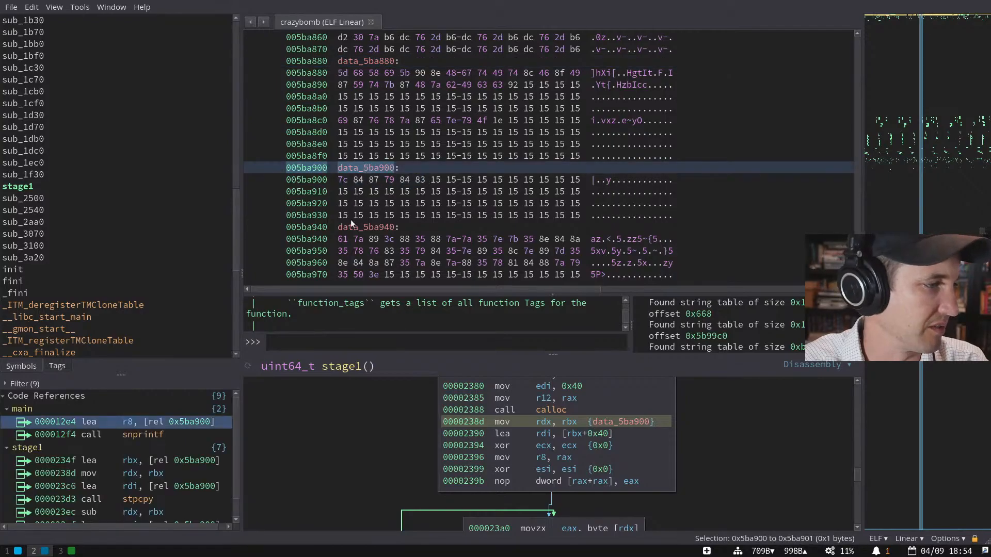
pyautogui.click(154, 424)
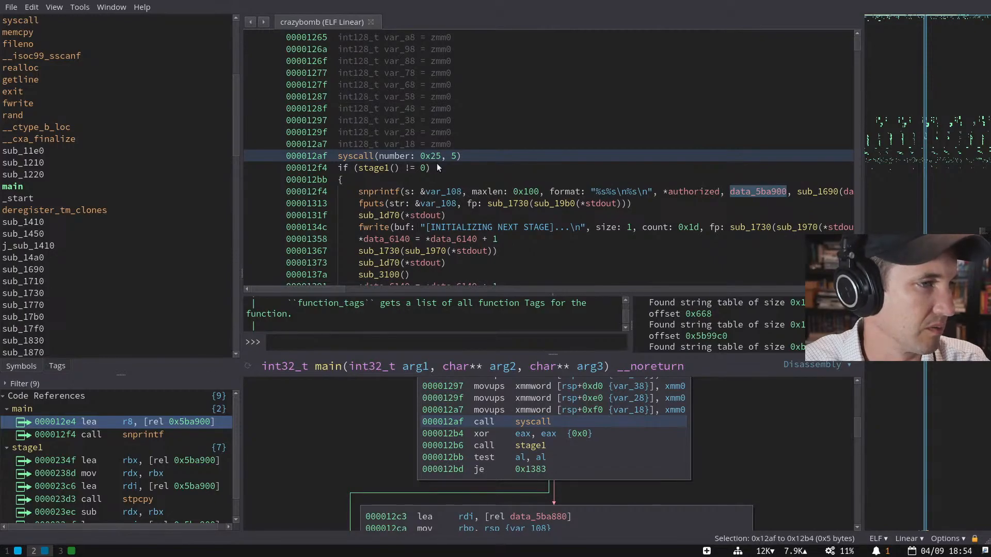
pyautogui.click(249, 21)
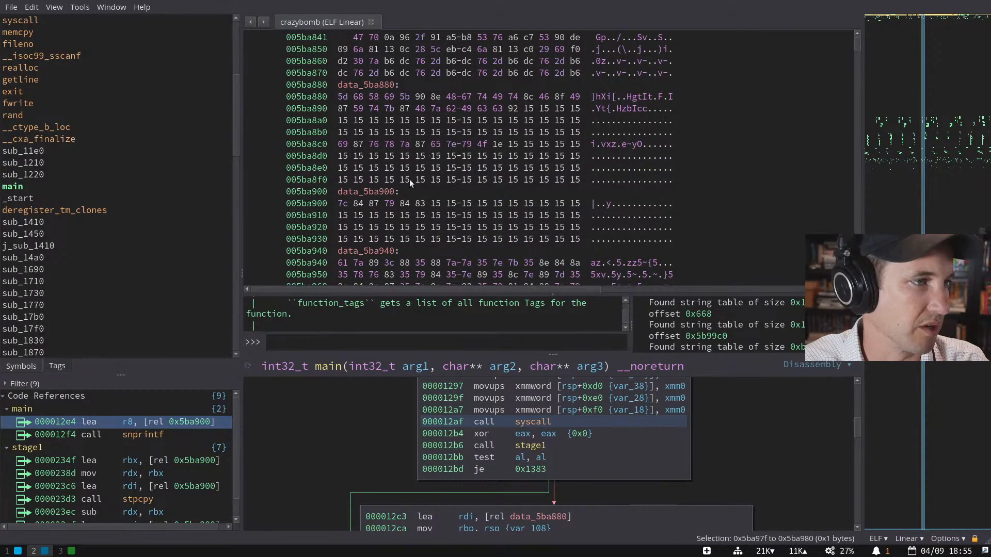
pyautogui.click(383, 193)
pyautogui.scroll(2, 424, 113)
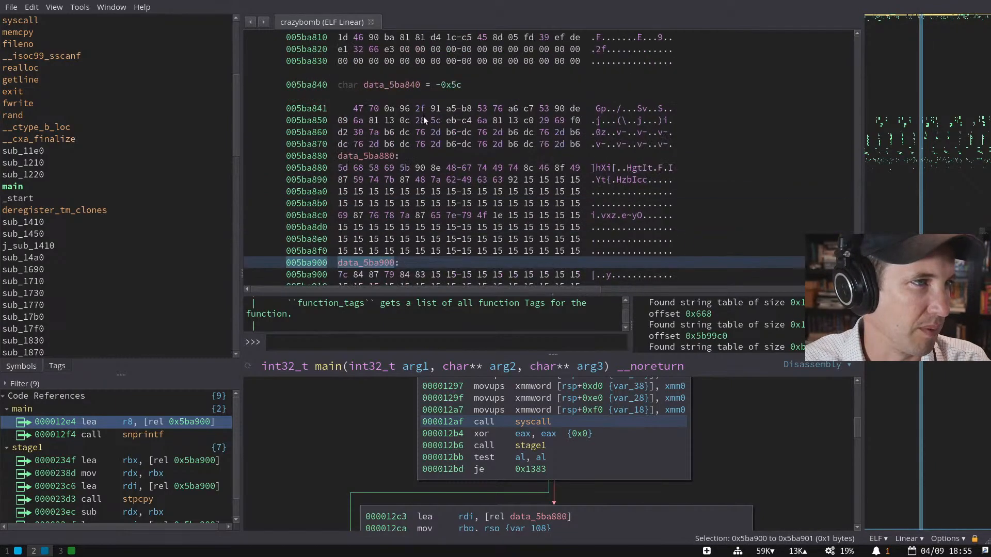
pyautogui.scroll(-1, 423, 116)
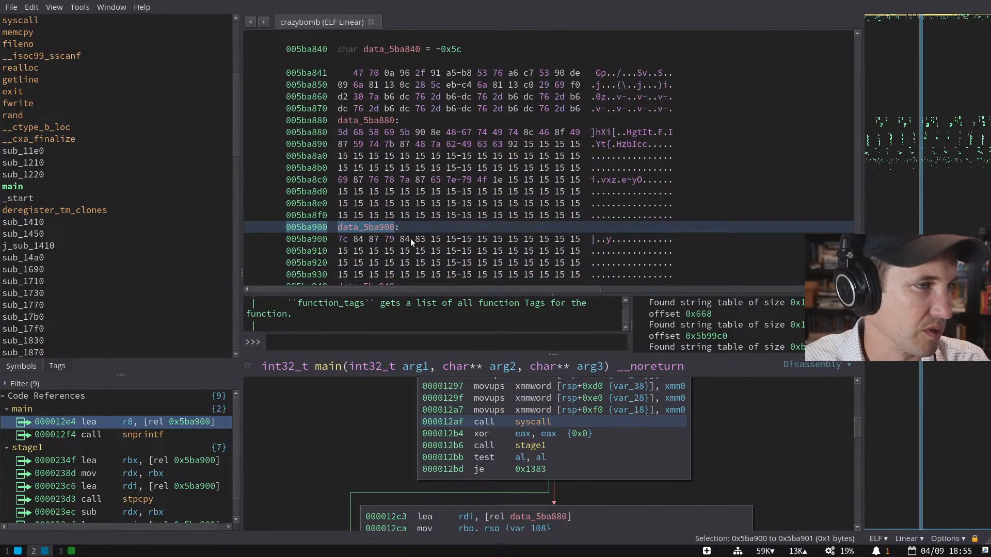
pyautogui.moveTo(423, 238); pyautogui.dragTo(346, 241)
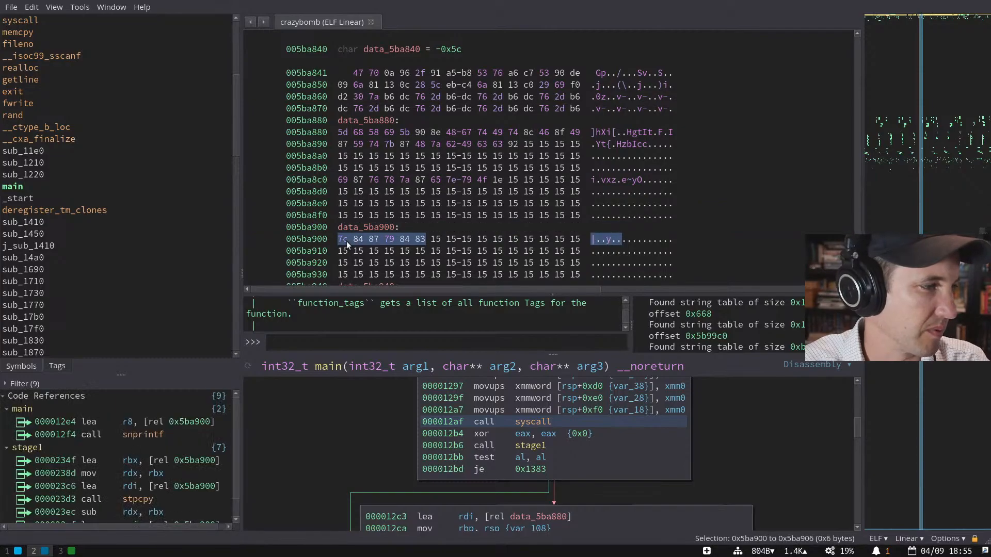
pyautogui.click(384, 227)
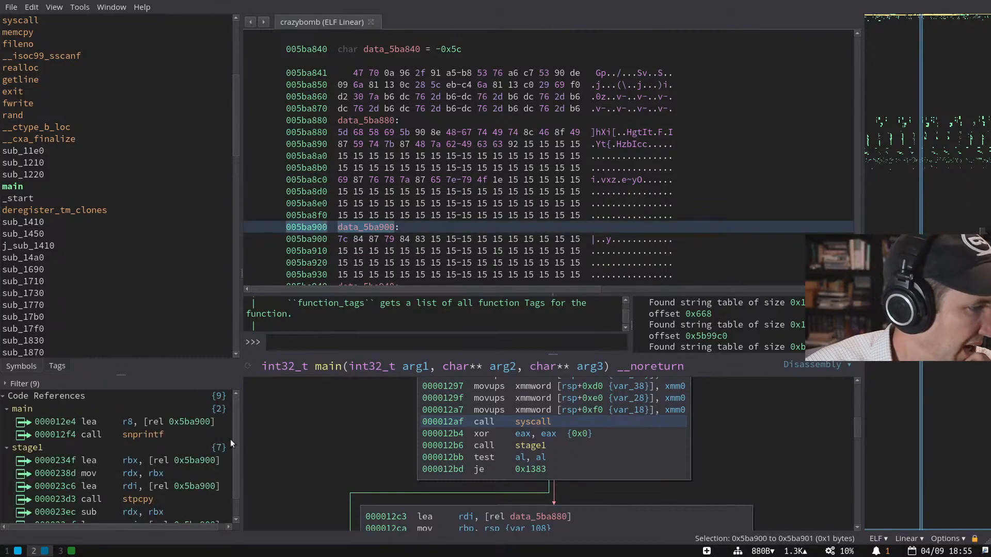
# - Inspect main's snprintf formatting data_5ba900 into var_108, then open the stage1 function
pyautogui.click(206, 431)
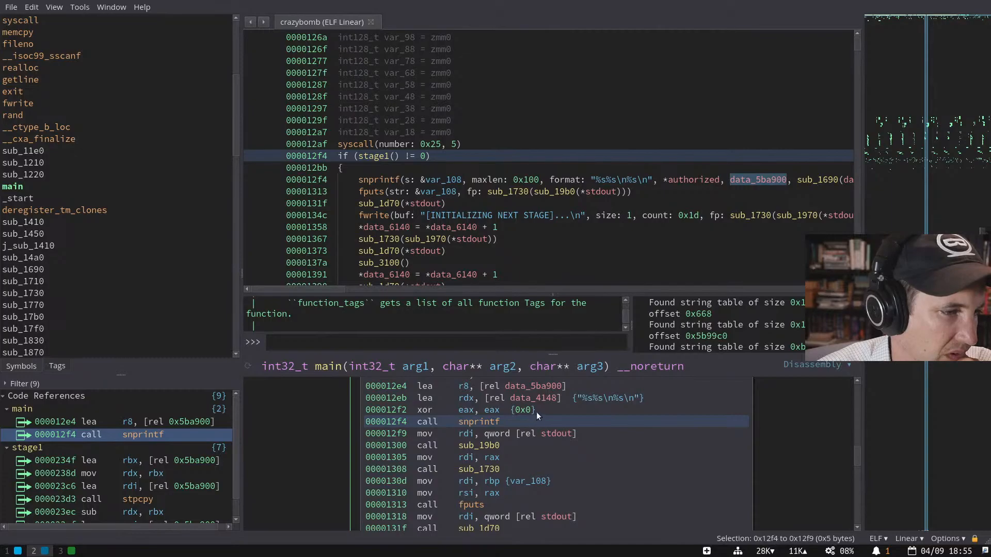
pyautogui.scroll(2, 581, 384)
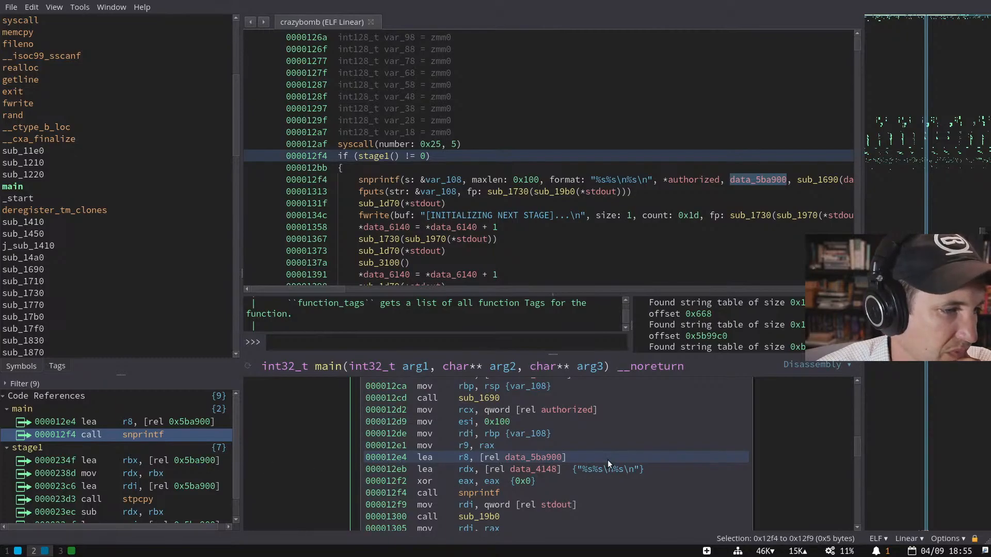
pyautogui.scroll(2, 607, 461)
pyautogui.scroll(2, 607, 461)
pyautogui.scroll(-4, 608, 460)
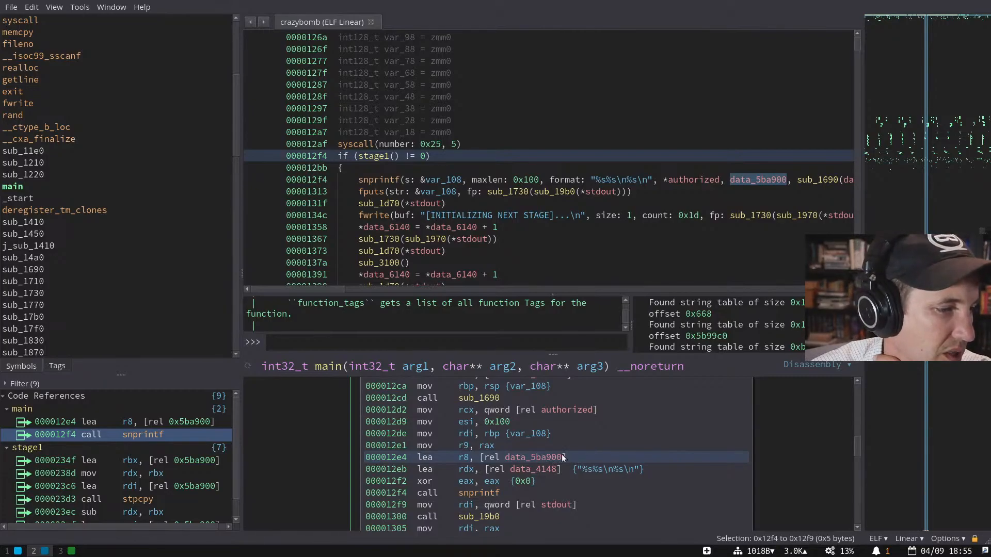
pyautogui.scroll(-4, 562, 457)
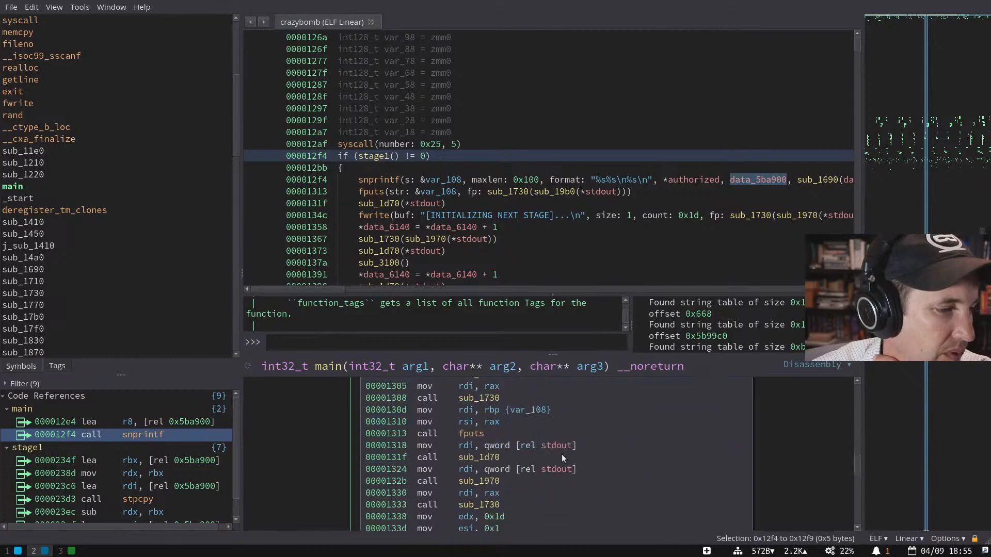
pyautogui.click(453, 194)
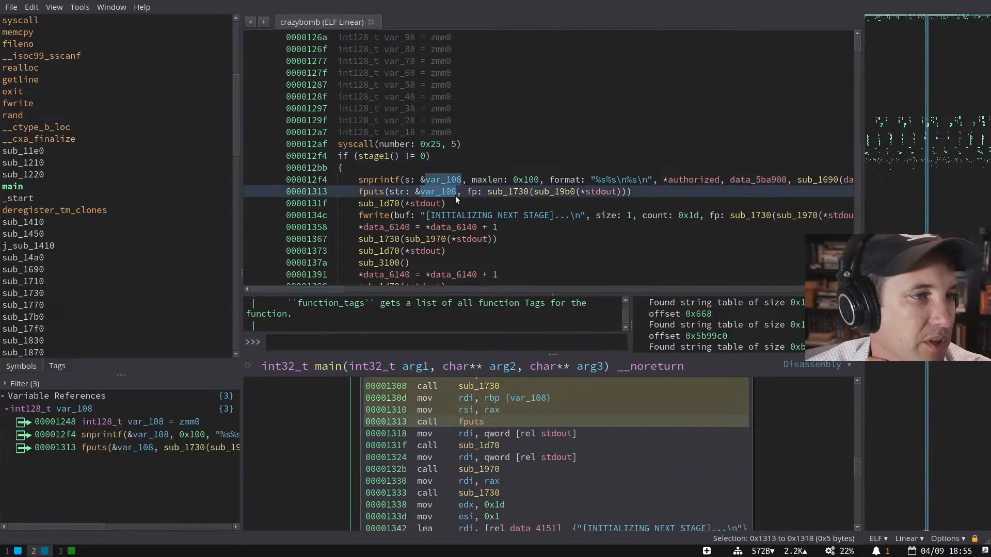
pyautogui.doubleClick(375, 156)
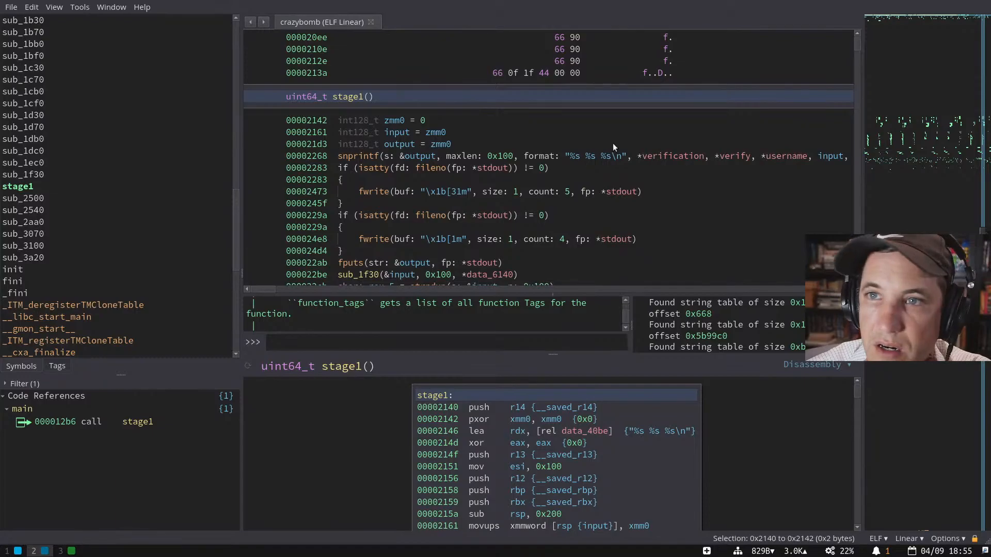
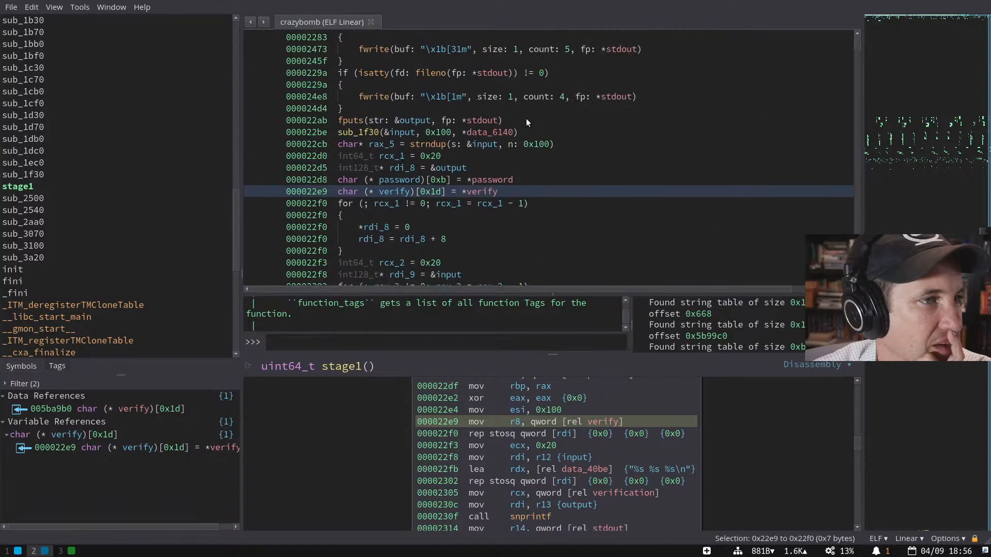
# - List the references to the username argument in stage1's snprintf call, then focus the symbol list
pyautogui.scroll(-3, 526, 118)
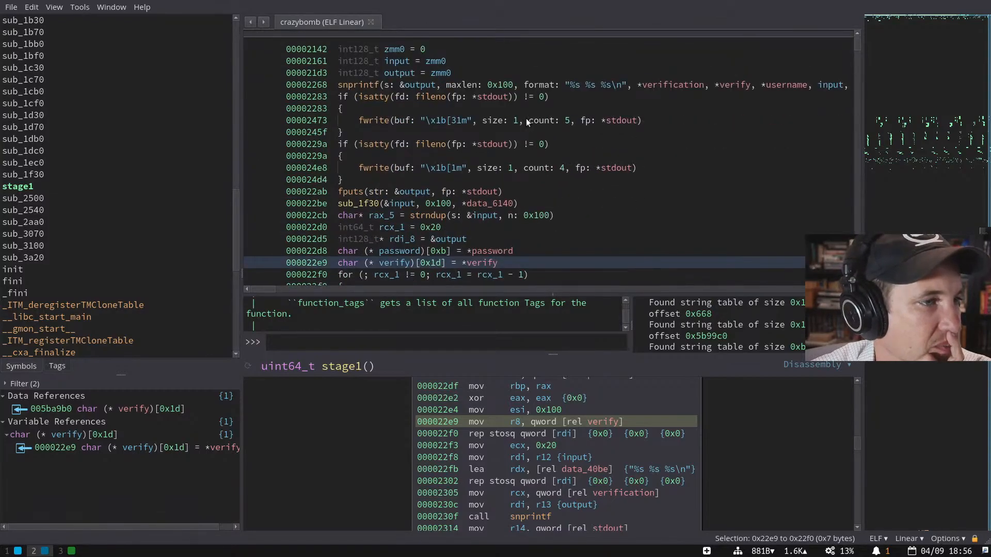
pyautogui.scroll(-3, 525, 118)
pyautogui.scroll(3, 516, 116)
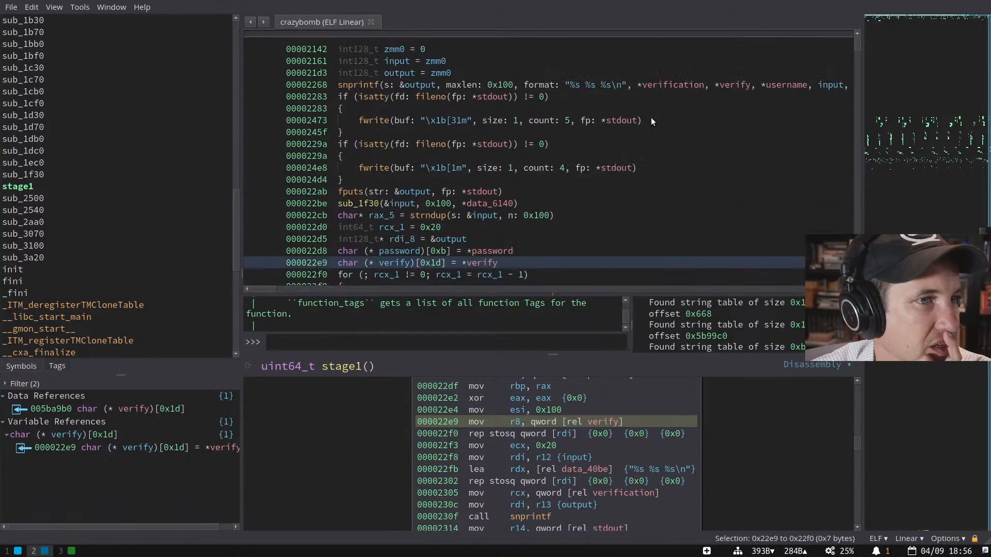
pyautogui.click(786, 86)
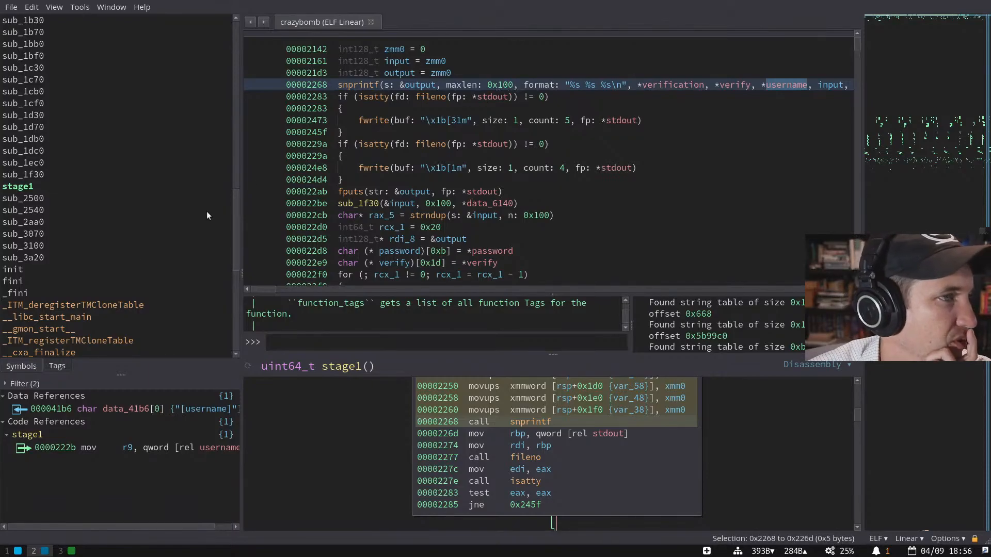
pyautogui.scroll(-3, 419, 139)
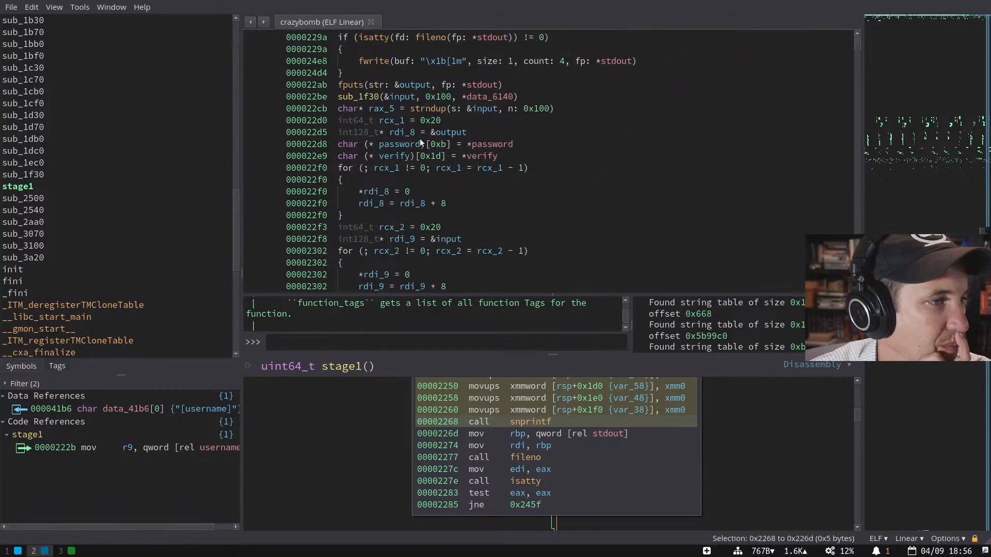
pyautogui.click(161, 182)
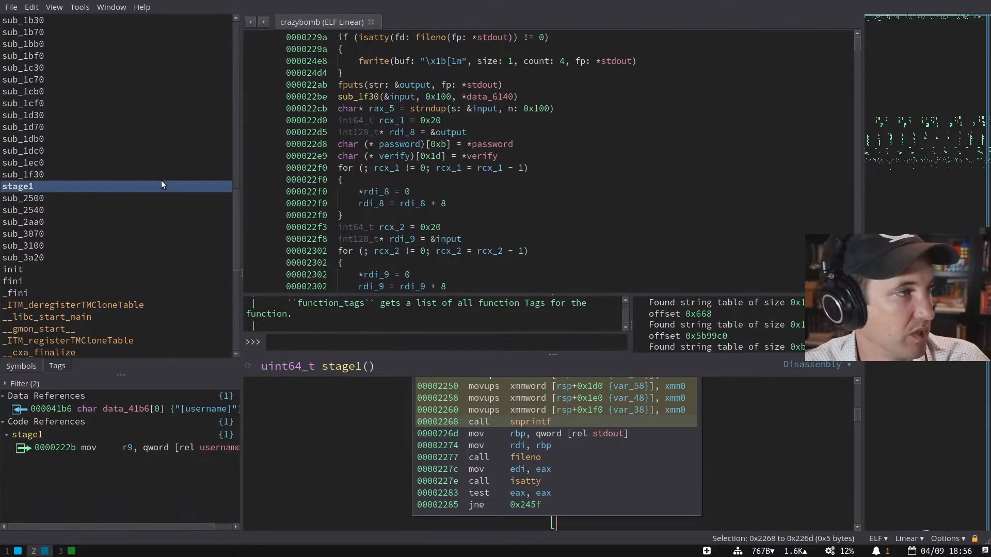
# - Filter the symbol list for 'get' and open the getline function
pyautogui.press('g')
pyautogui.press('Escape')
pyautogui.write('e')
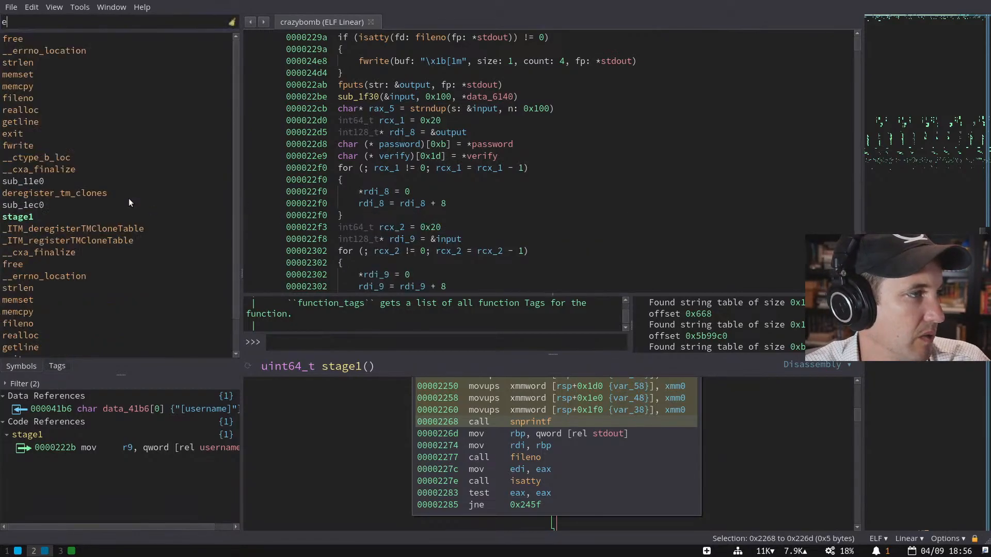
pyautogui.write('tget')
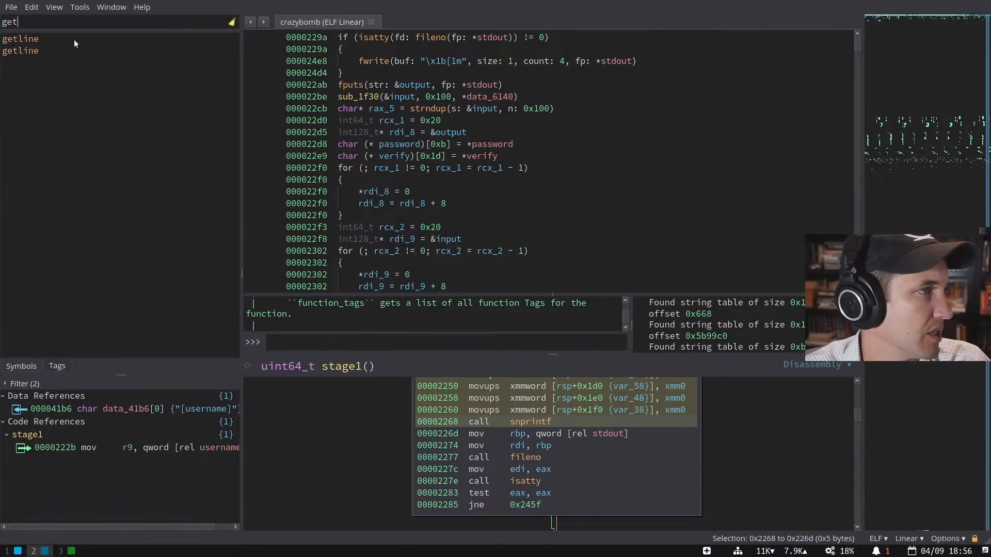
pyautogui.click(74, 40)
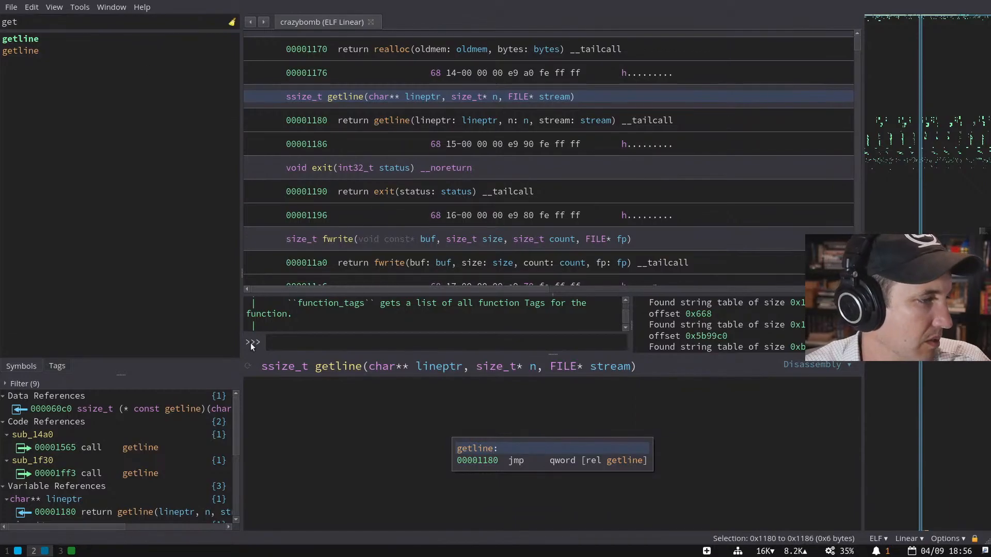
# - Follow getline's 'call getline' cross-reference into sub_14a0 and view the code above it
pyautogui.click(164, 447)
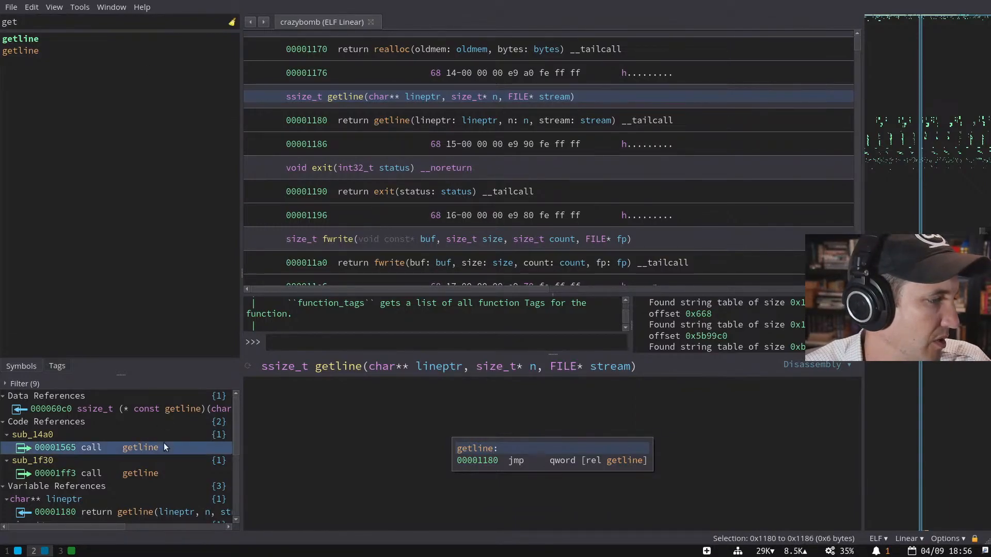
pyautogui.scroll(4, 402, 250)
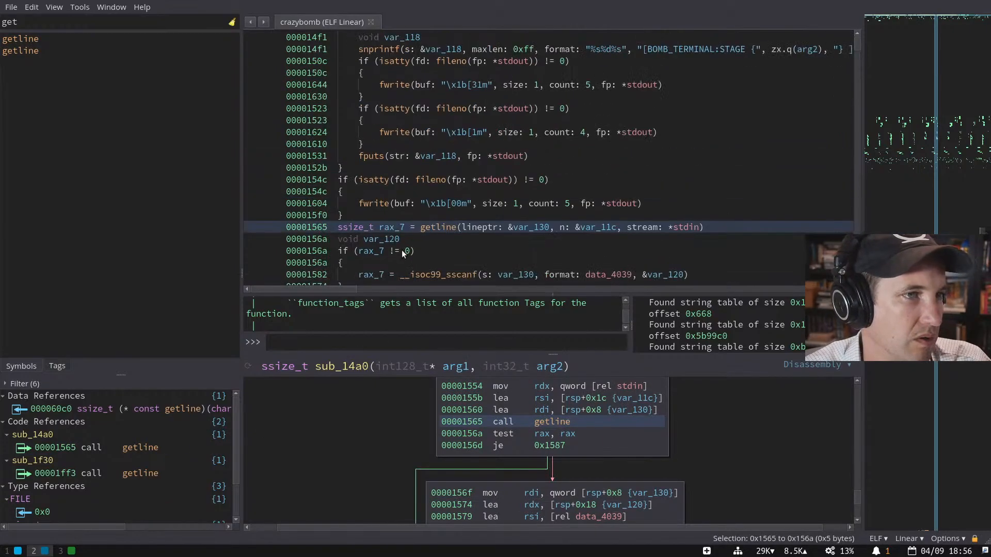
pyautogui.scroll(4, 401, 250)
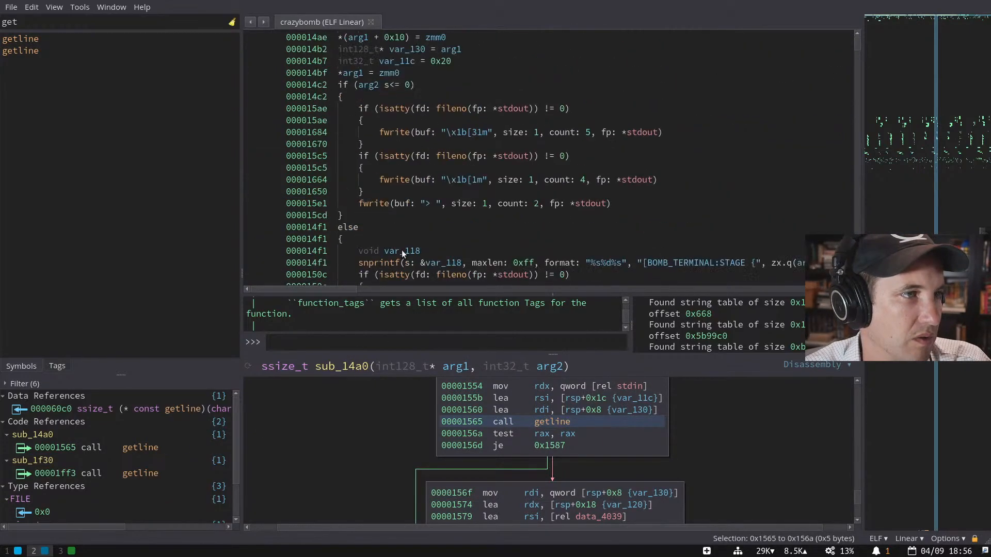
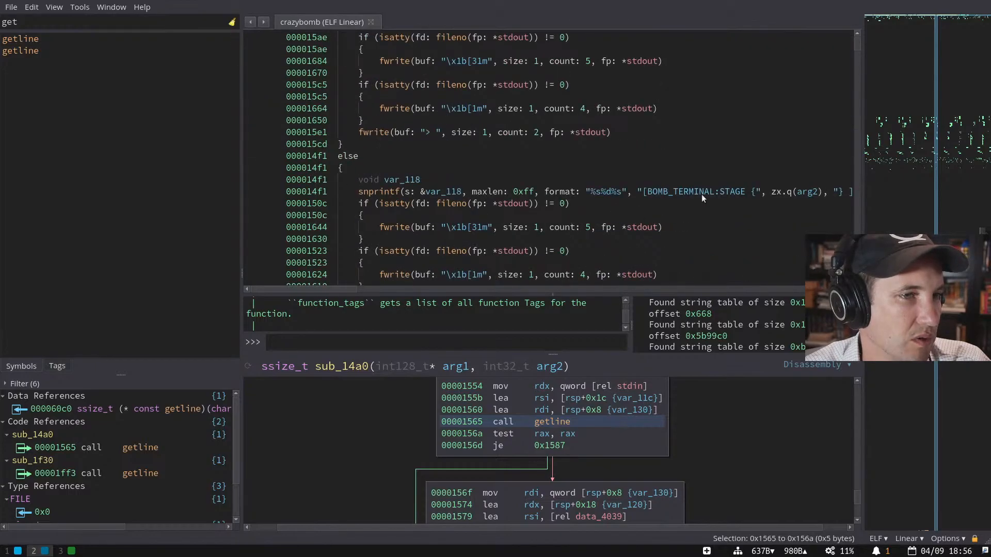
# - Rename sub_14a0, which reads stdin via getline and __isoc99_sscanf, to 'takesinput'
pyautogui.scroll(-4, 730, 192)
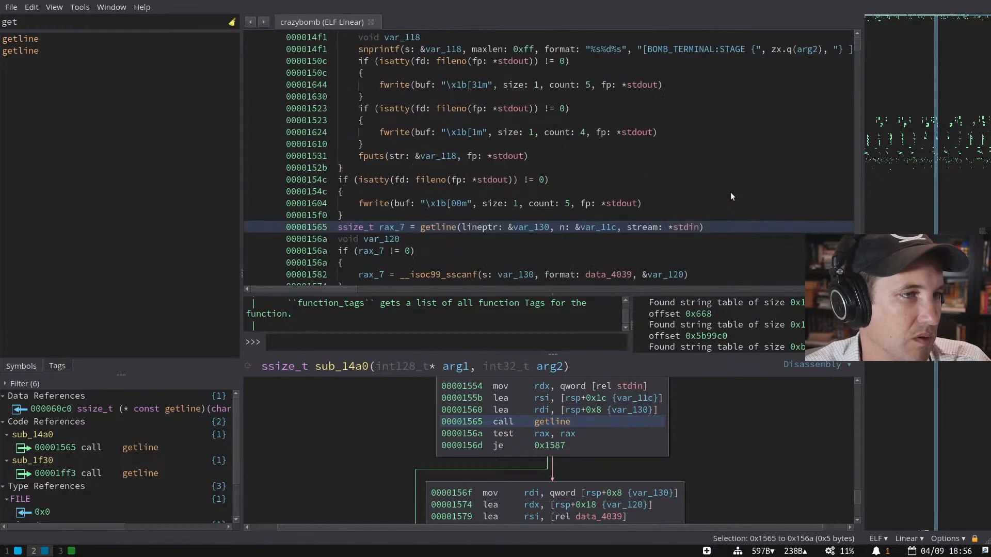
pyautogui.scroll(-2, 731, 196)
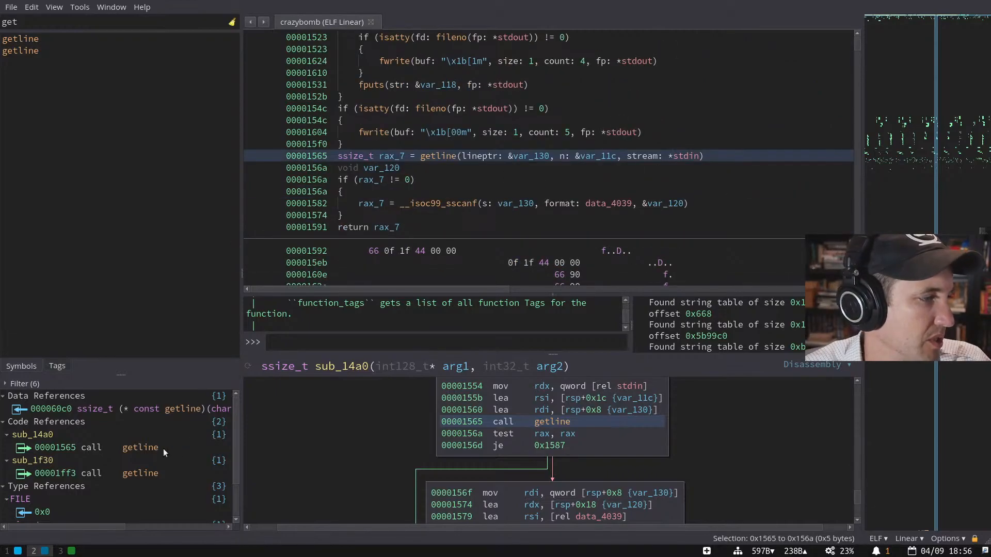
pyautogui.scroll(5, 392, 195)
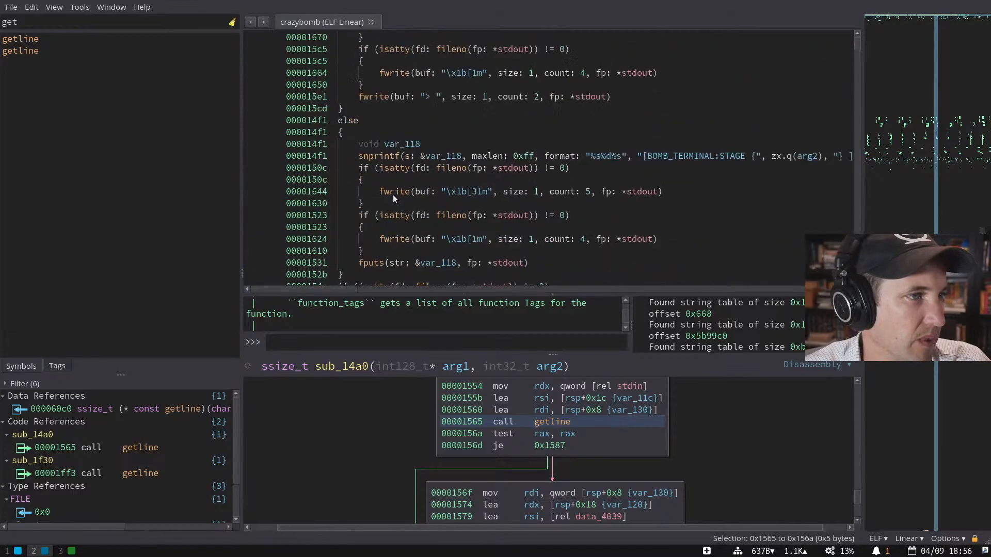
pyautogui.scroll(5, 393, 194)
pyautogui.click(350, 73)
pyautogui.write('ntakesinput')
pyautogui.press('Return')
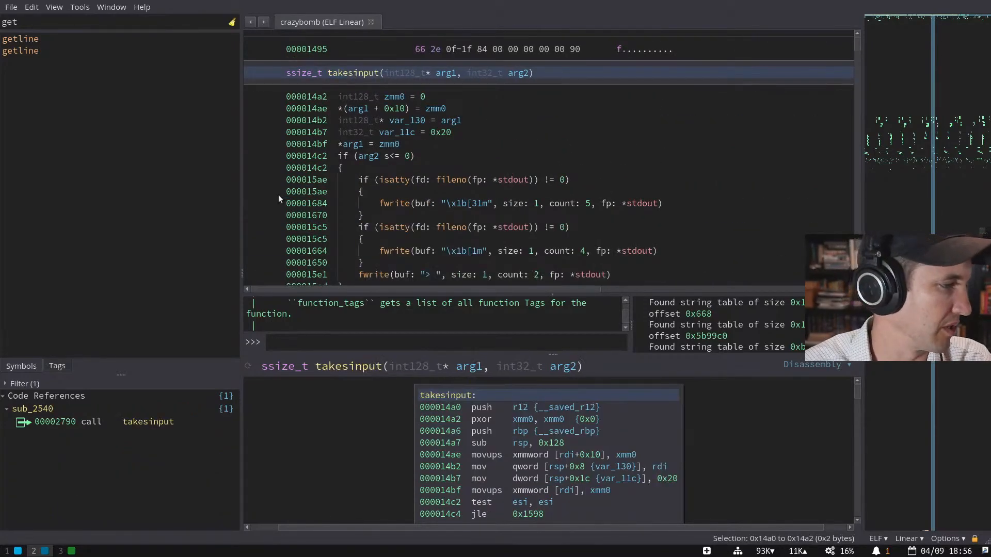
pyautogui.scroll(-10, 502, 181)
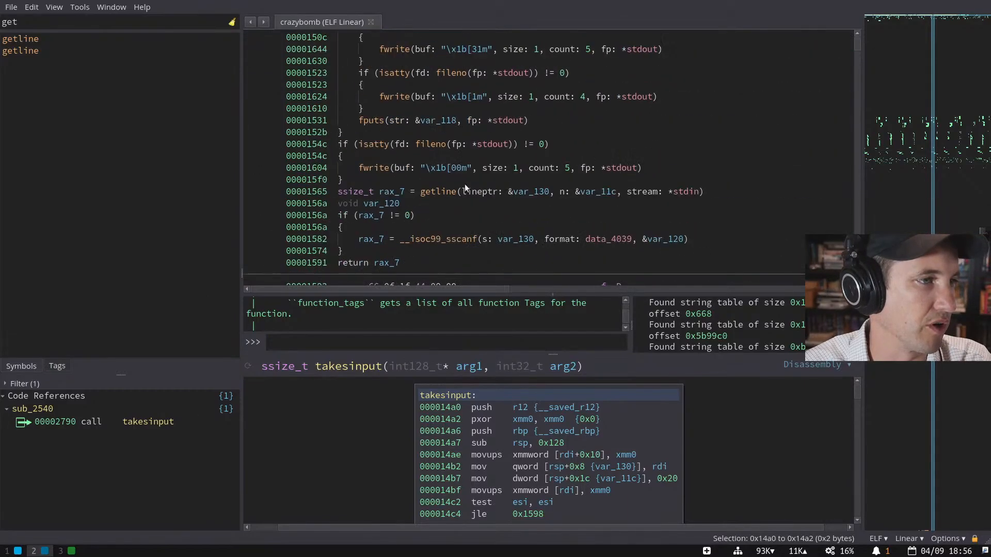
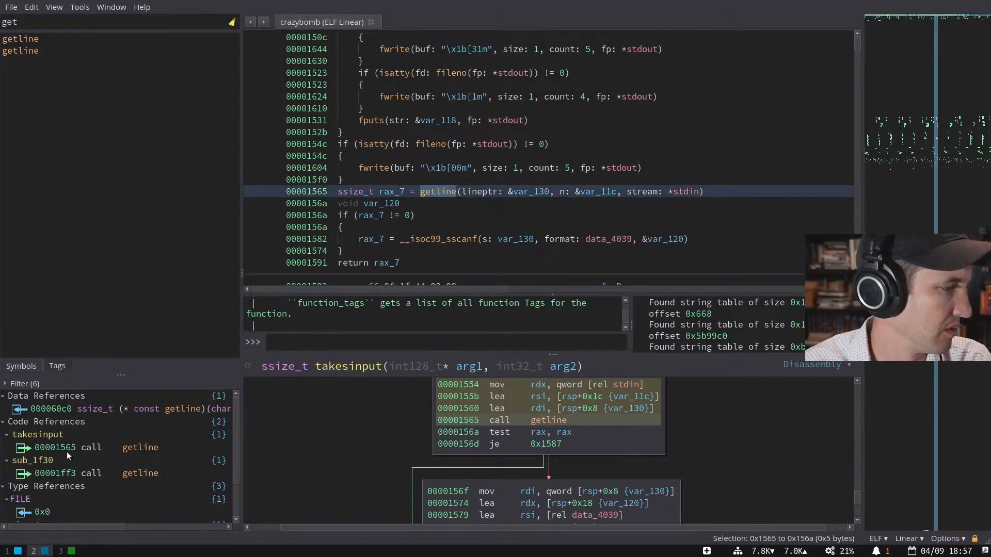
# - Jump to sub_1f30, the other getline caller, and scroll down through its pseudo-C
pyautogui.click(48, 463)
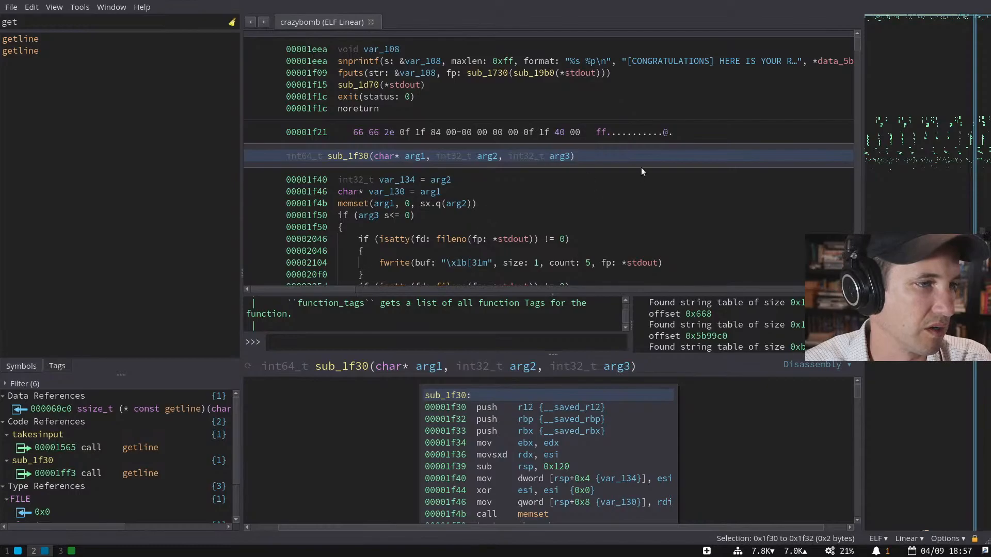
pyautogui.scroll(-2, 641, 168)
pyautogui.scroll(-2, 641, 167)
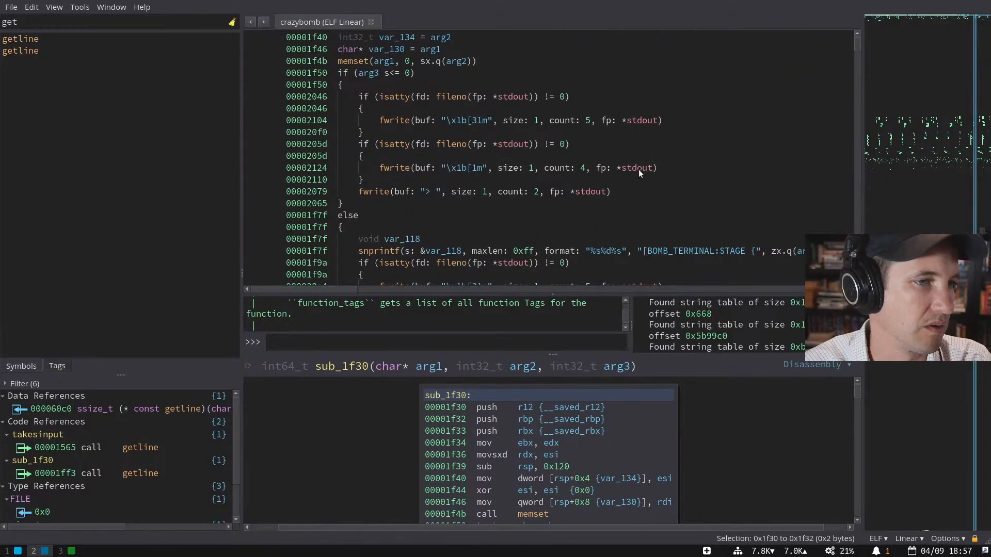
pyautogui.scroll(-5, 520, 207)
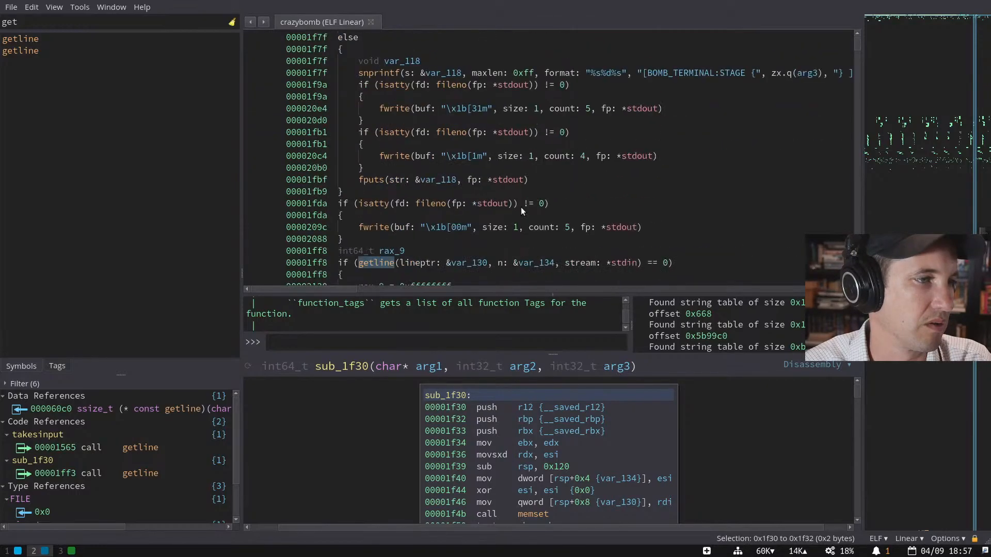
pyautogui.scroll(-1, 521, 207)
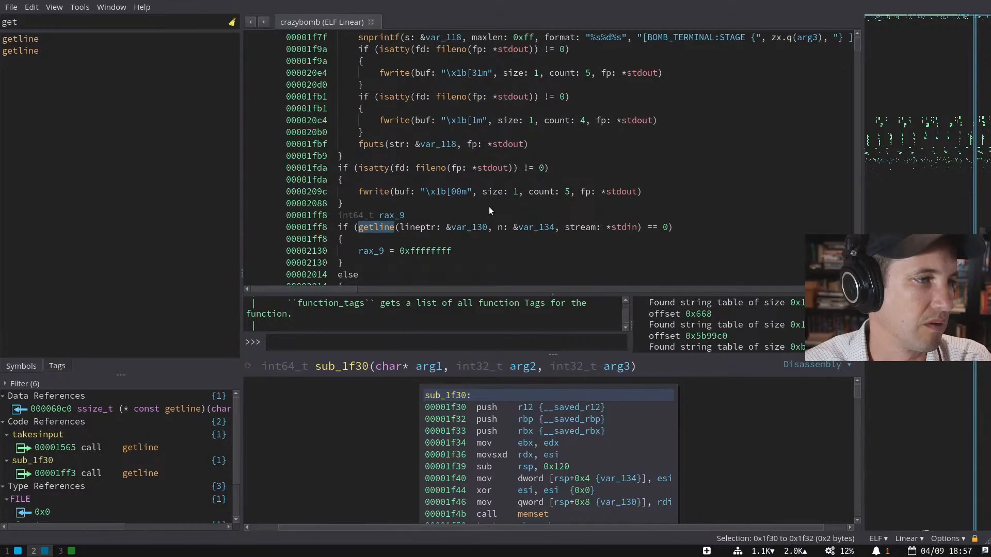
pyautogui.scroll(-3, 489, 208)
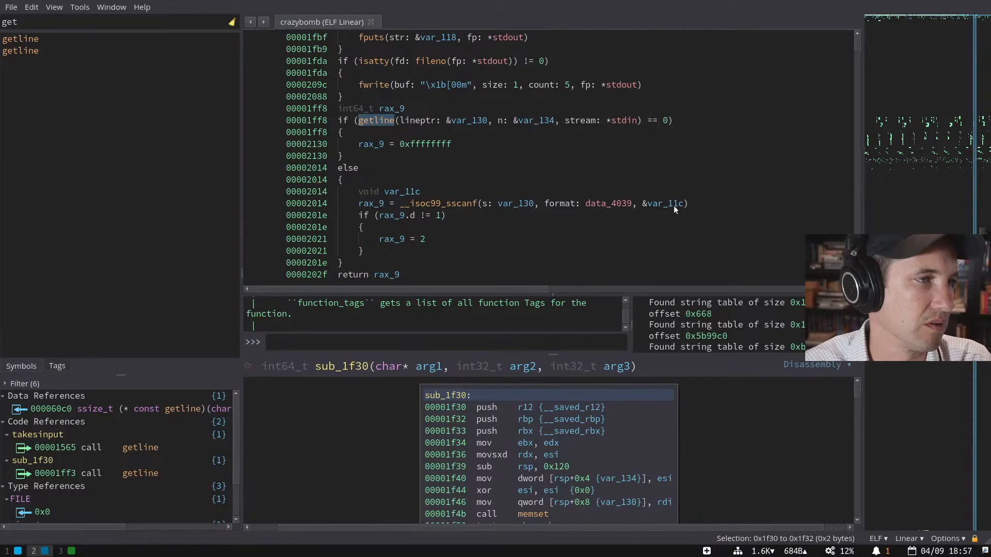
# - Select the __isoc99_sscanf call at 0x2014 that parses the input line
pyautogui.click(575, 170)
pyautogui.scroll(4, 575, 170)
pyautogui.scroll(7, 559, 166)
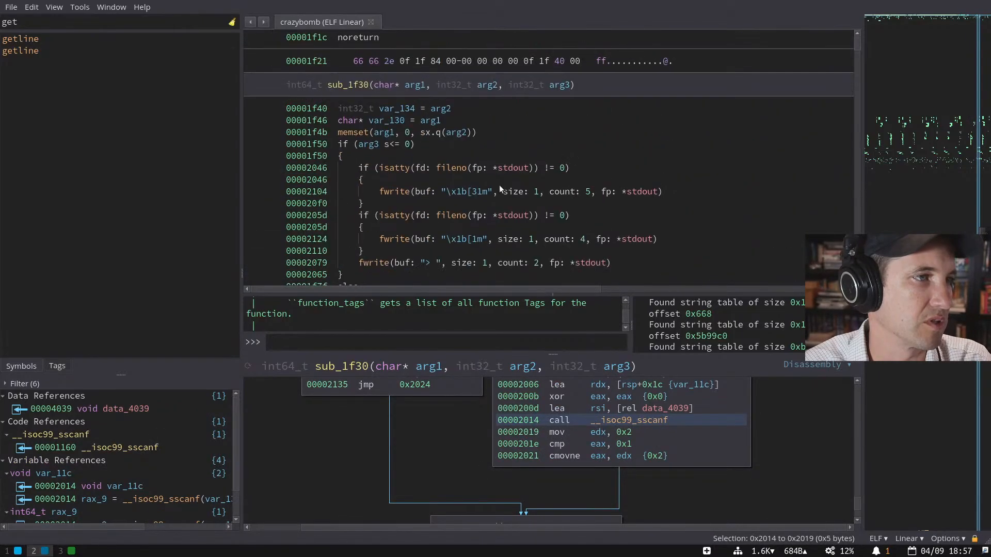
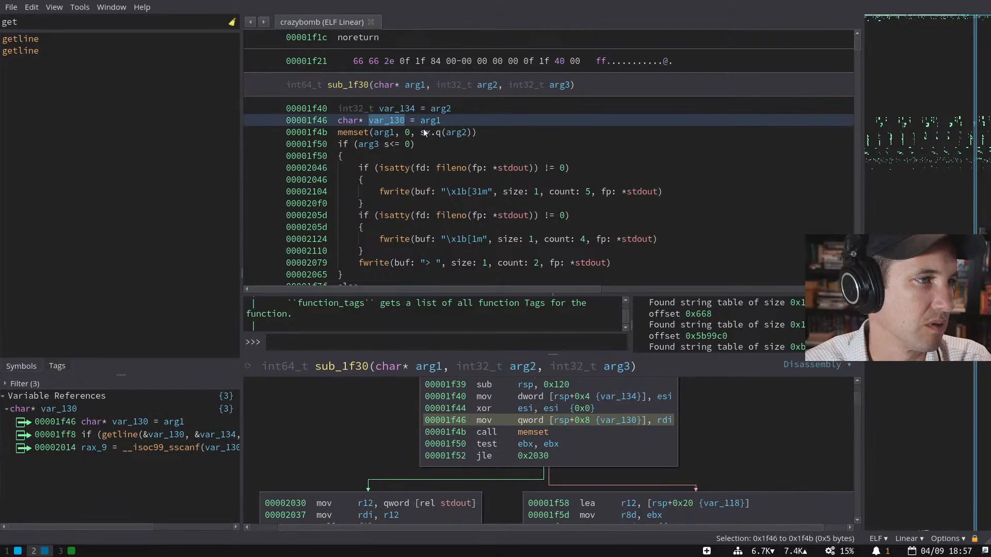
# - Scroll through sub_1f30's HLIL and jump to where var_130 is assigned
pyautogui.scroll(-5, 504, 148)
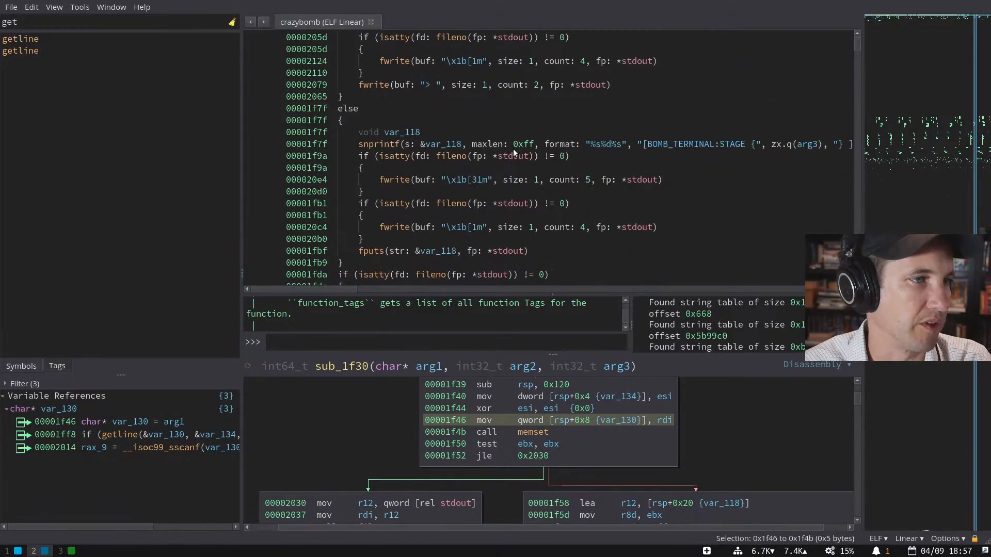
pyautogui.hscroll(2, 643, 148)
pyautogui.hscroll(-2, 651, 146)
pyautogui.scroll(-5, 640, 159)
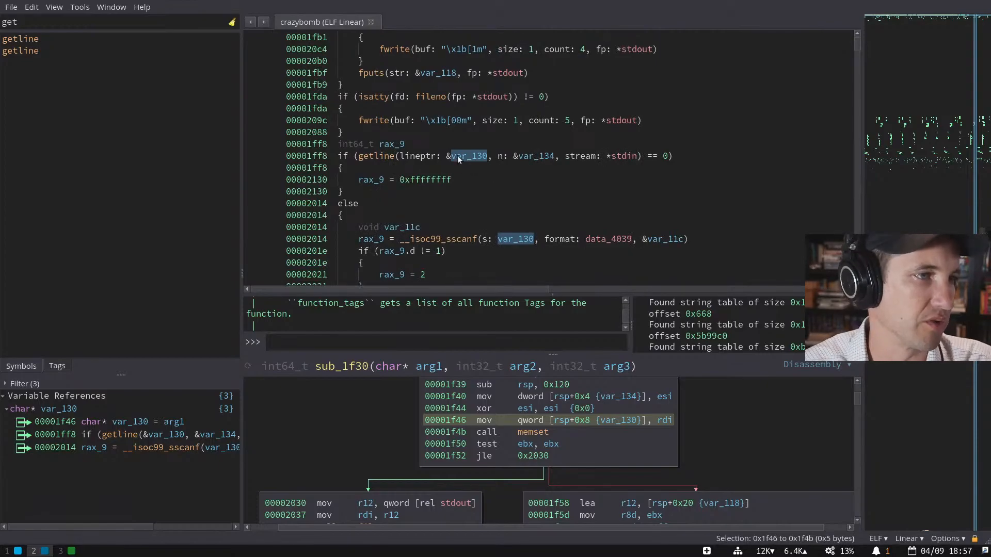
pyautogui.doubleClick(458, 157)
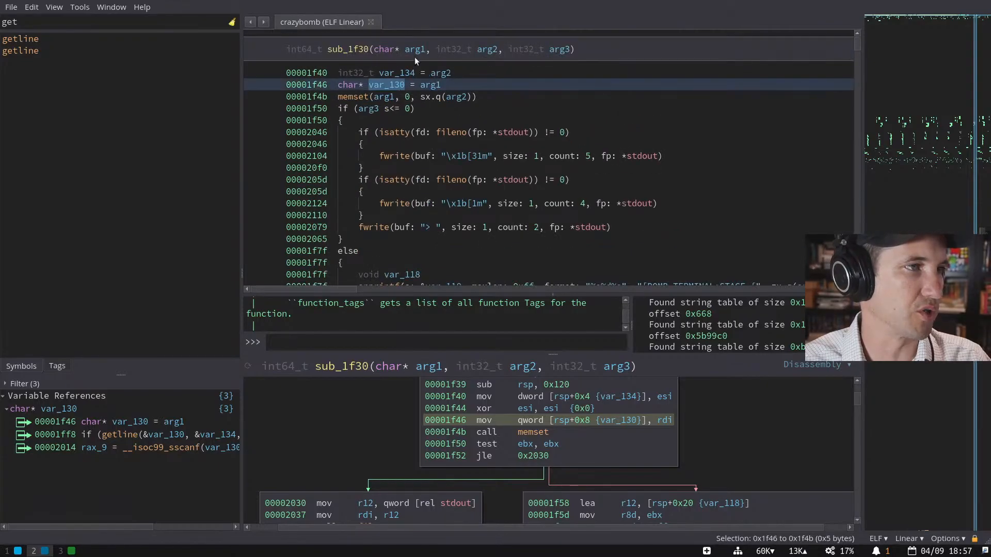
# - Show sub_1f30's callers in the Code References sidebar and select its arg1 parameter
pyautogui.click(360, 50)
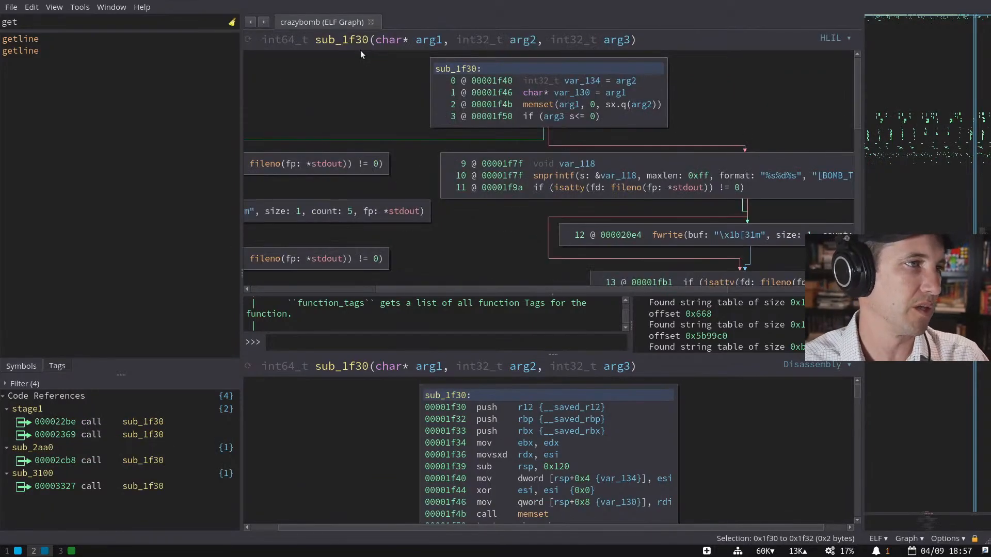
pyautogui.scroll(2, 392, 93)
pyautogui.click(410, 95)
# - Rename arg1 to buf and sub_1f30 to input, using N
pyautogui.write('nbuf')
pyautogui.press('Return')
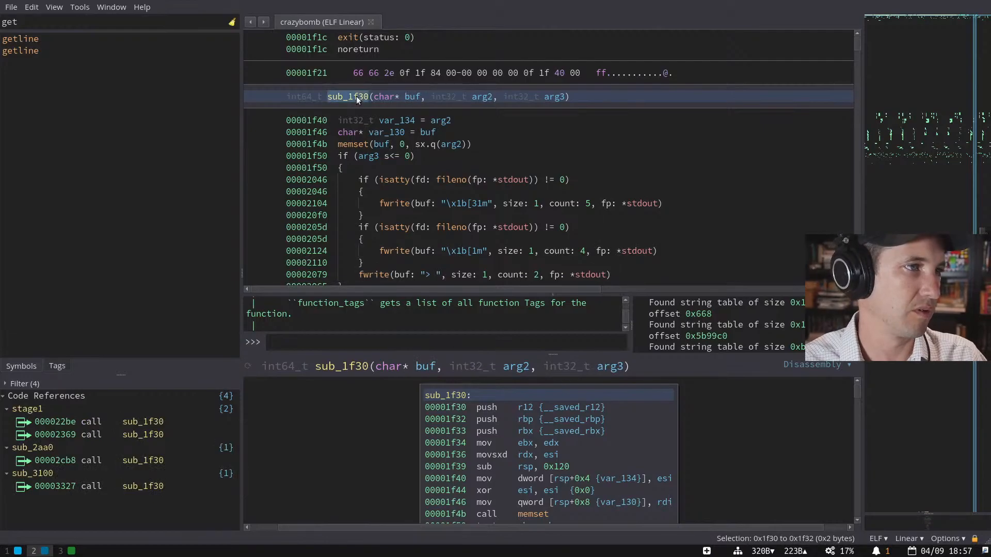
pyautogui.write('nt64_t input')
pyautogui.press('Return')
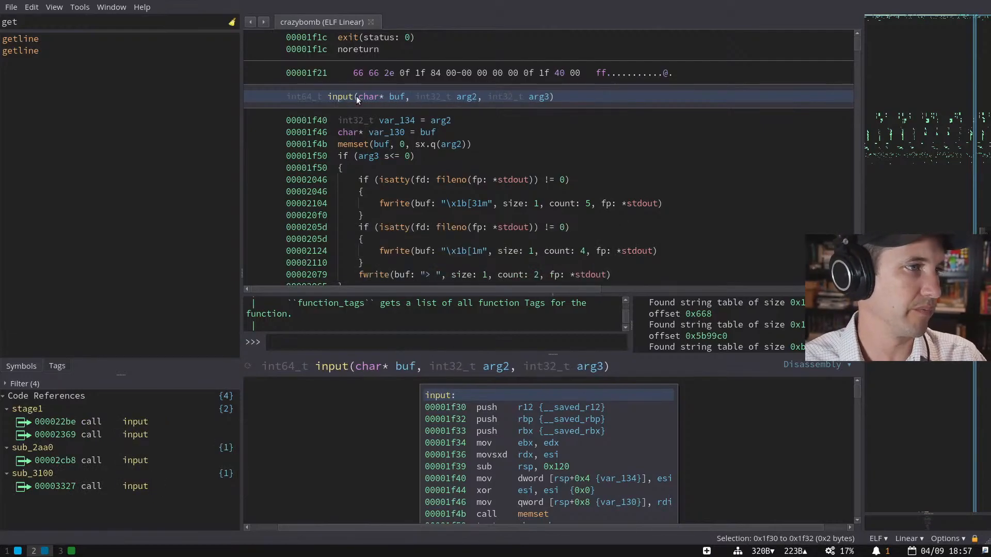
# - Check buf's uses and input's callers, then go to the first stage1 call
pyautogui.click(393, 97)
pyautogui.click(343, 96)
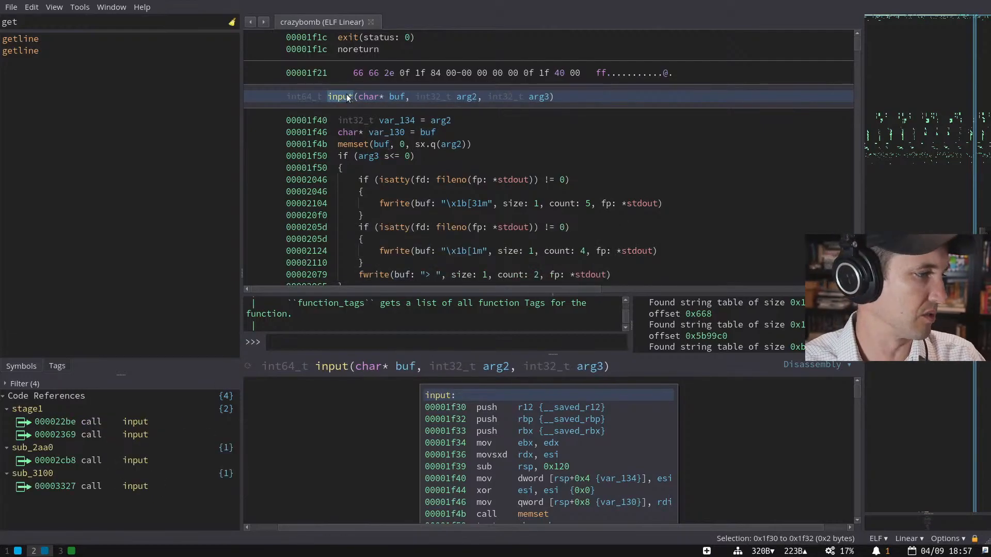
pyautogui.click(159, 421)
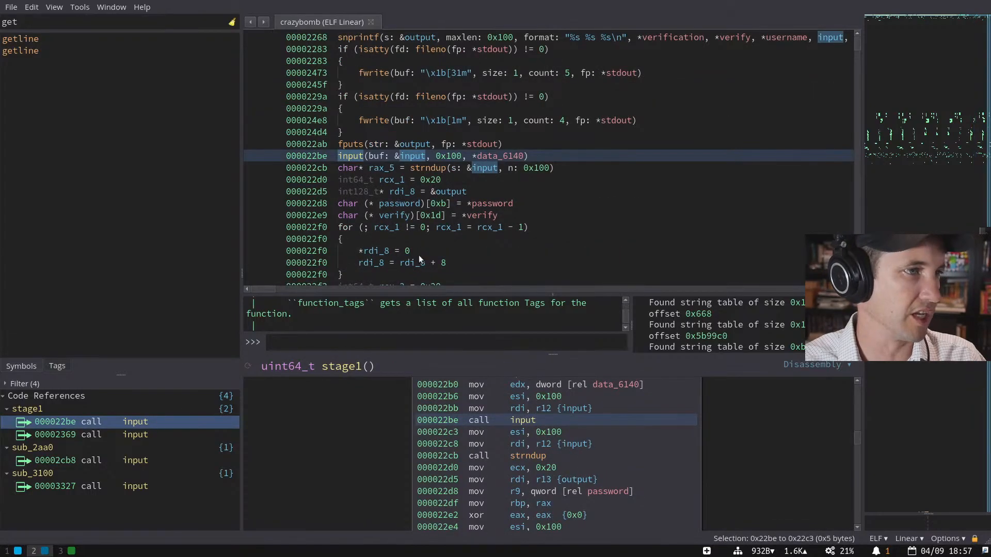
# - Inspect references to the &input buffer and data_6140, then return into input's definition
pyautogui.click(402, 156)
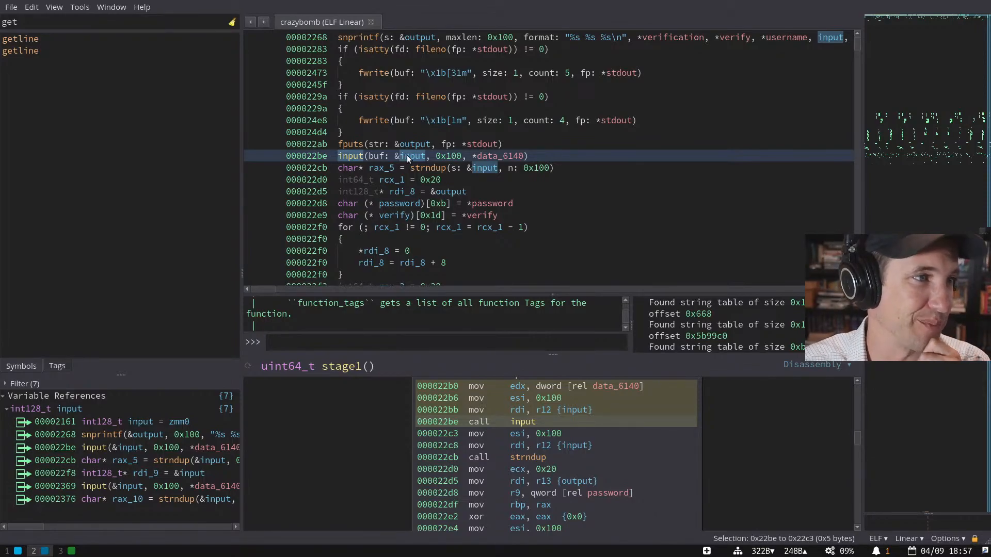
pyautogui.click(340, 156)
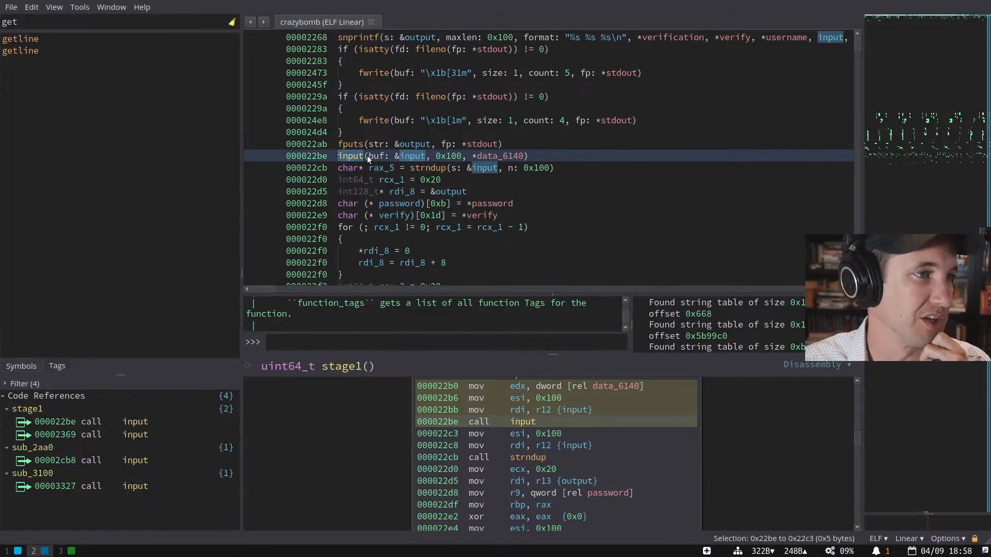
pyautogui.click(400, 155)
pyautogui.click(486, 156)
pyautogui.doubleClick(486, 157)
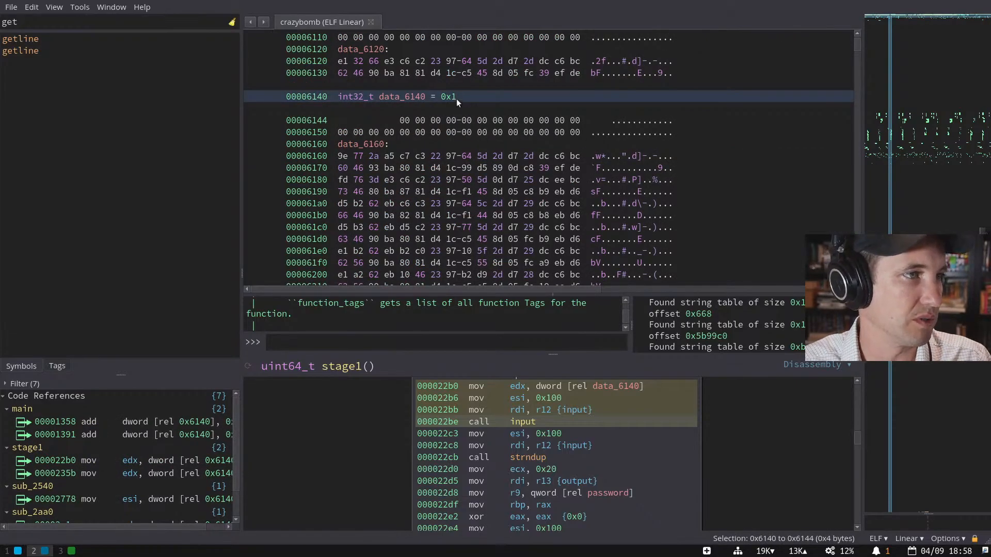
pyautogui.press('Escape')
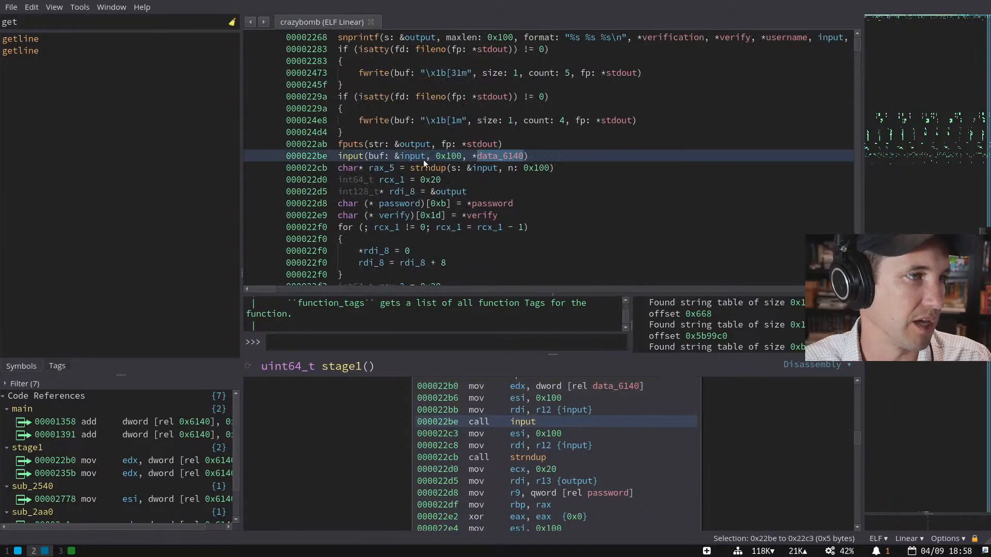
pyautogui.doubleClick(357, 156)
pyautogui.click(529, 97)
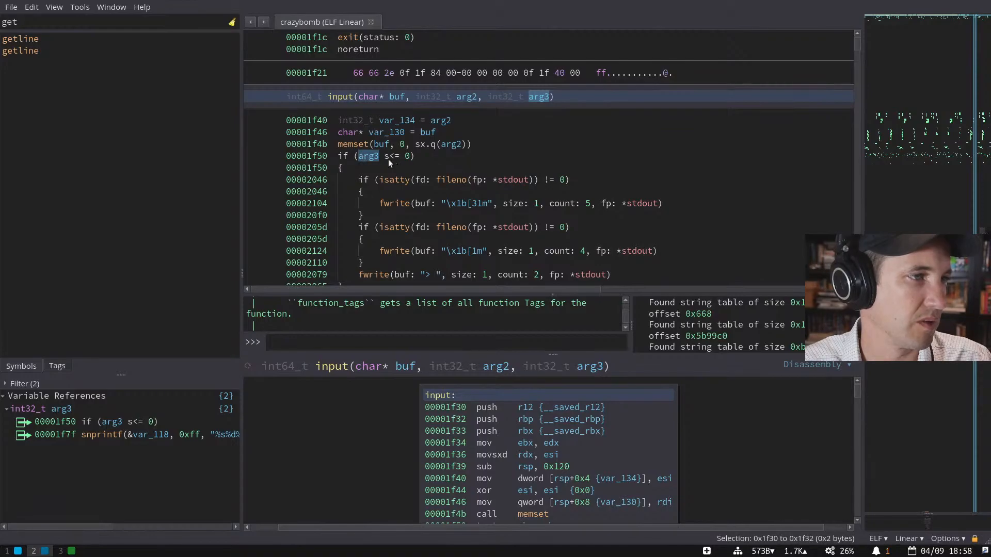
# - Rename input's third parameter to stageno and its second parameter to default
pyautogui.click(374, 157)
pyautogui.scroll(-4, 468, 162)
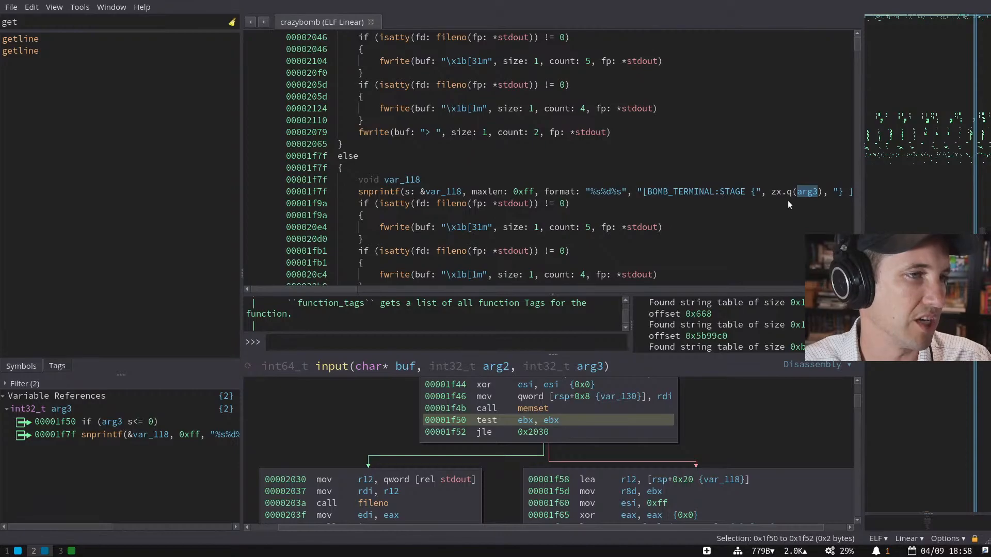
pyautogui.scroll(3, 525, 126)
pyautogui.click(543, 62)
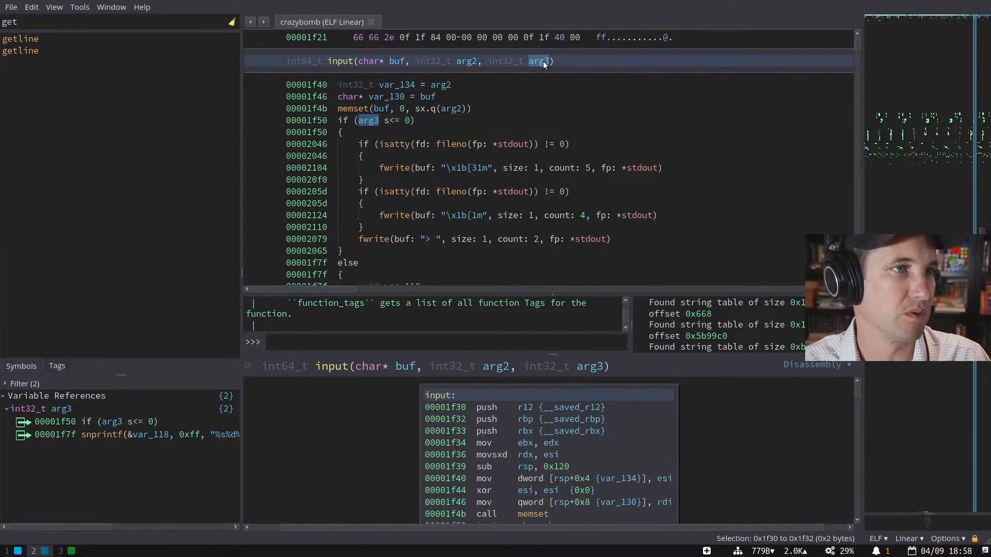
pyautogui.write('nt32_t stageno')
pyautogui.press('Return')
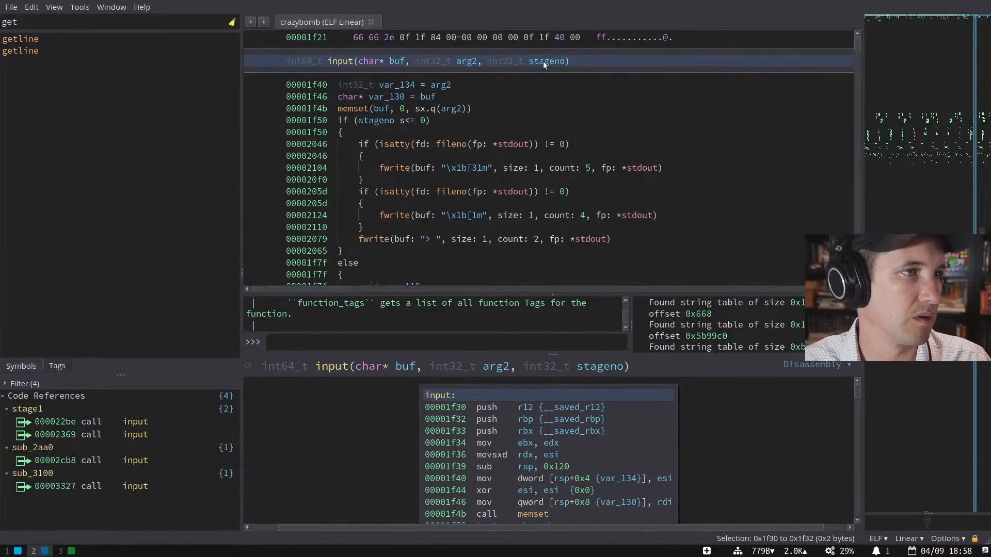
pyautogui.click(459, 61)
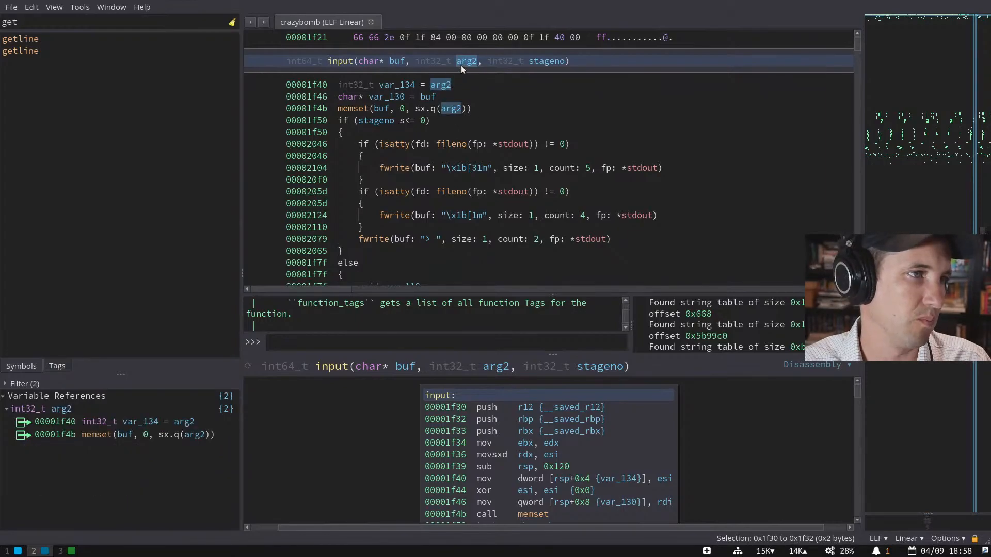
pyautogui.write('nt32_t default')
pyautogui.press('Return')
# - Re-enter input from its stage1 call and list every reference to default
pyautogui.click(336, 59)
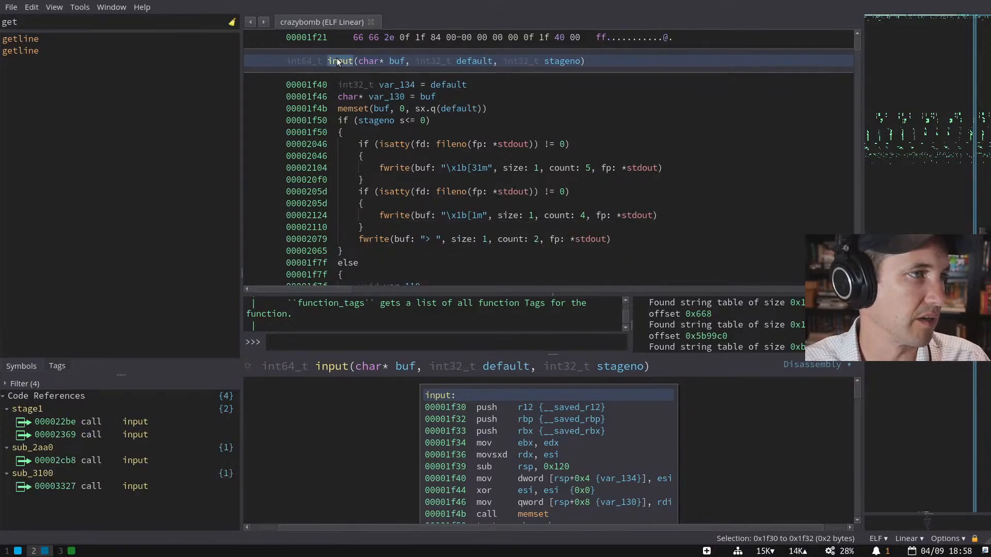
pyautogui.doubleClick(165, 420)
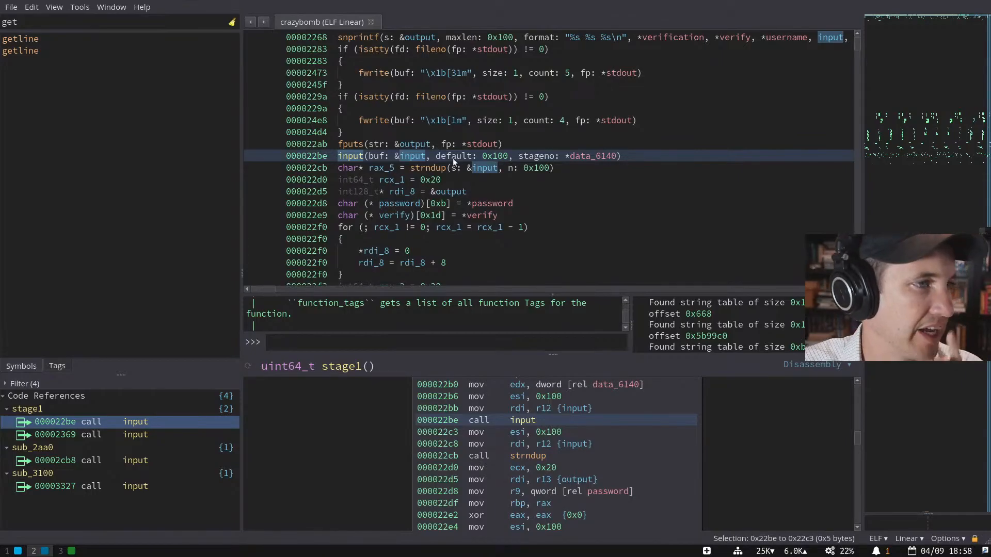
pyautogui.doubleClick(353, 155)
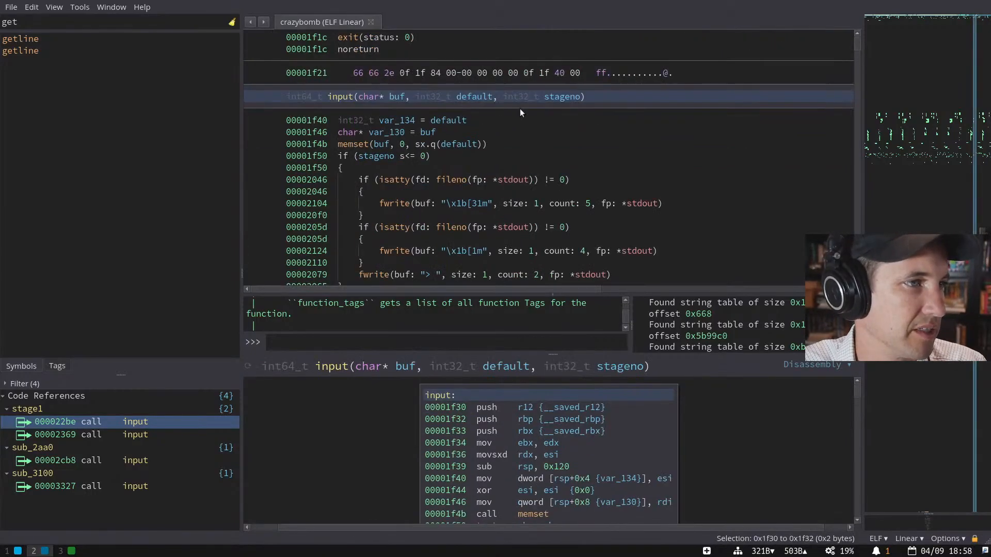
pyautogui.click(483, 96)
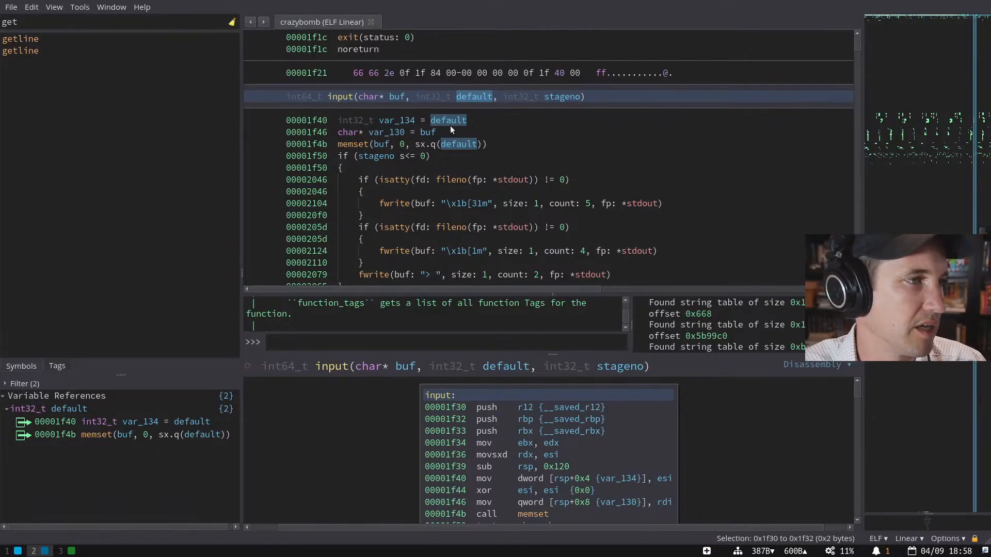
pyautogui.click(500, 135)
# - View input as disassembly then low-level IL, highlighting eax in the isatty check
pyautogui.press('i')
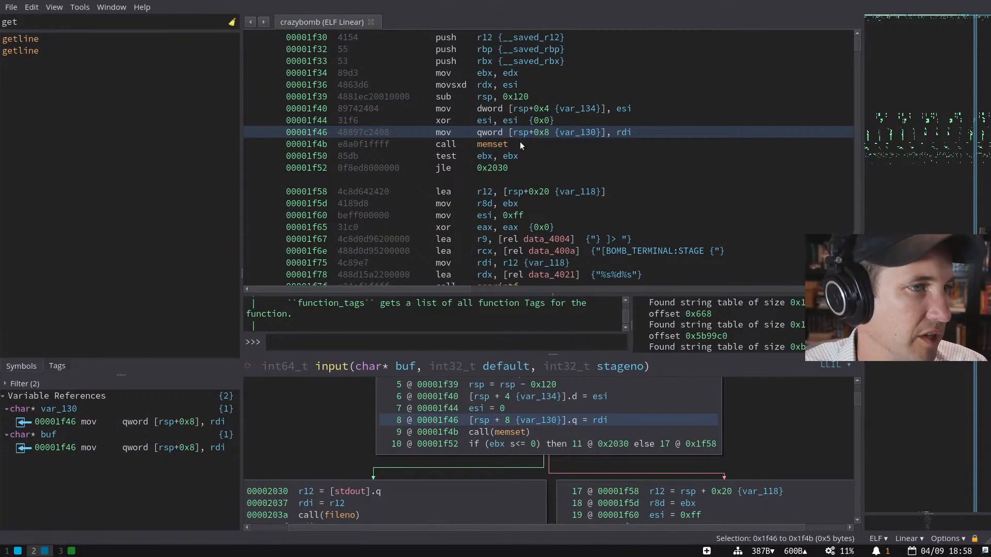
pyautogui.press('i')
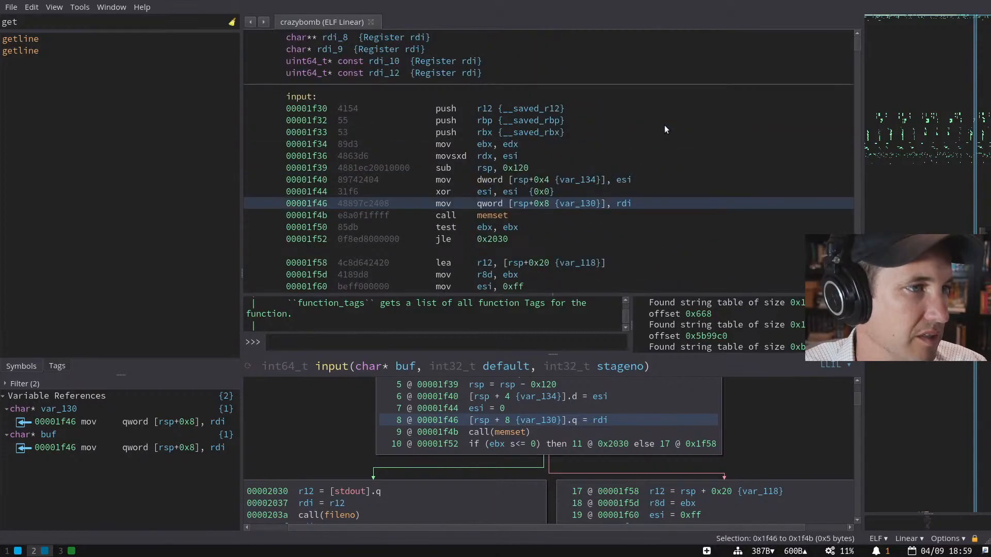
pyautogui.scroll(2, 449, 186)
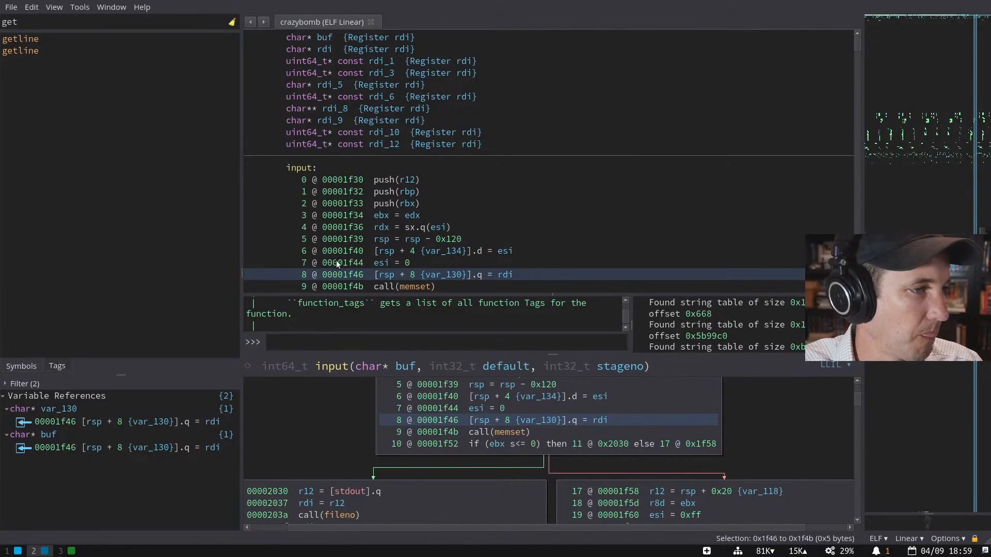
pyautogui.scroll(-10, 435, 215)
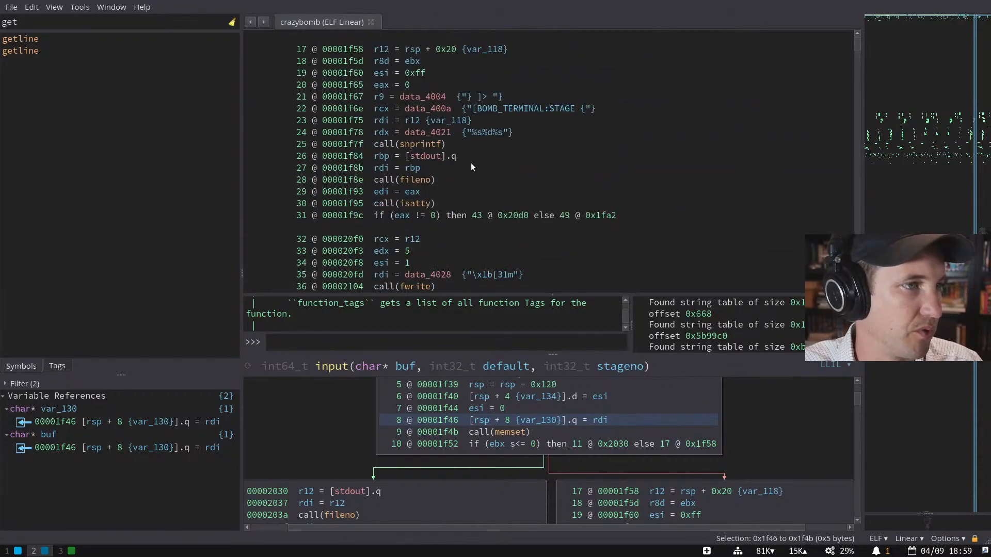
pyautogui.scroll(-2, 472, 168)
pyautogui.scroll(6, 471, 169)
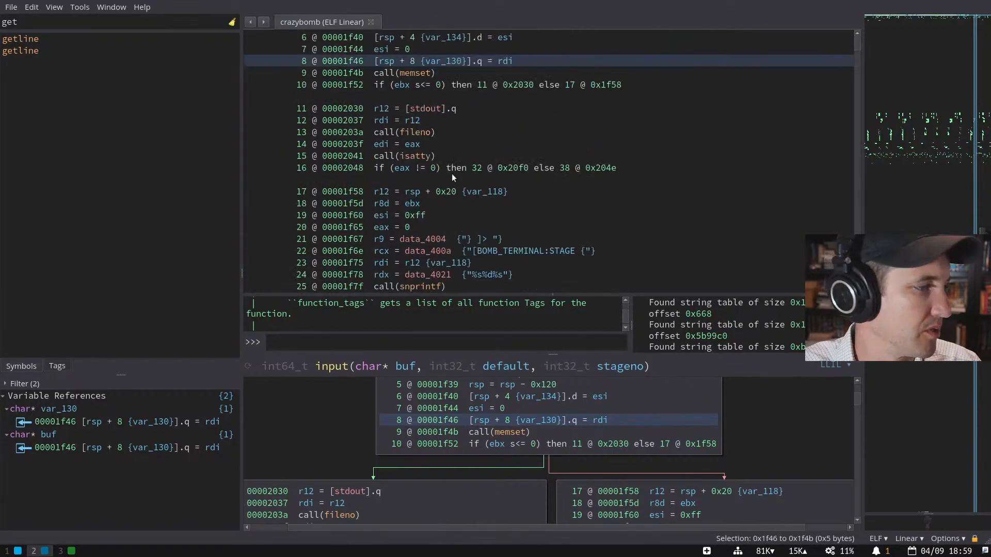
pyautogui.click(402, 168)
# - Search the function list for input and jump to its first stage1 call site
pyautogui.click(91, 26)
pyautogui.write('input')
pyautogui.press('Return')
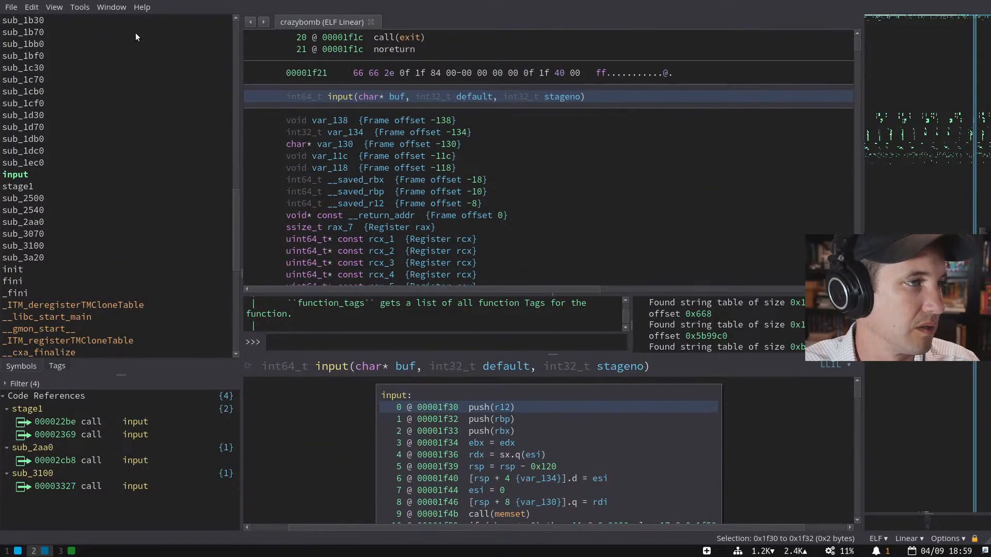
pyautogui.click(346, 95)
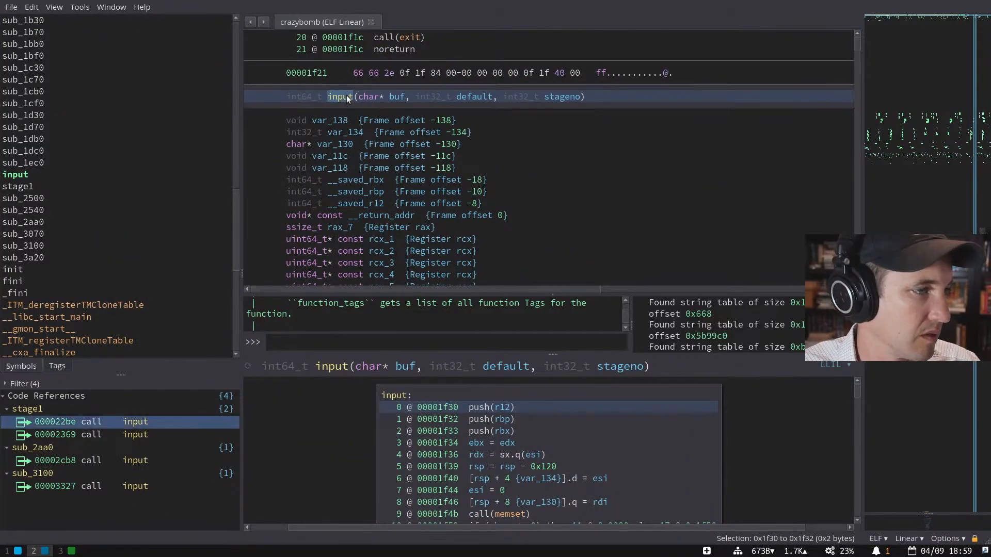
pyautogui.press('Return')
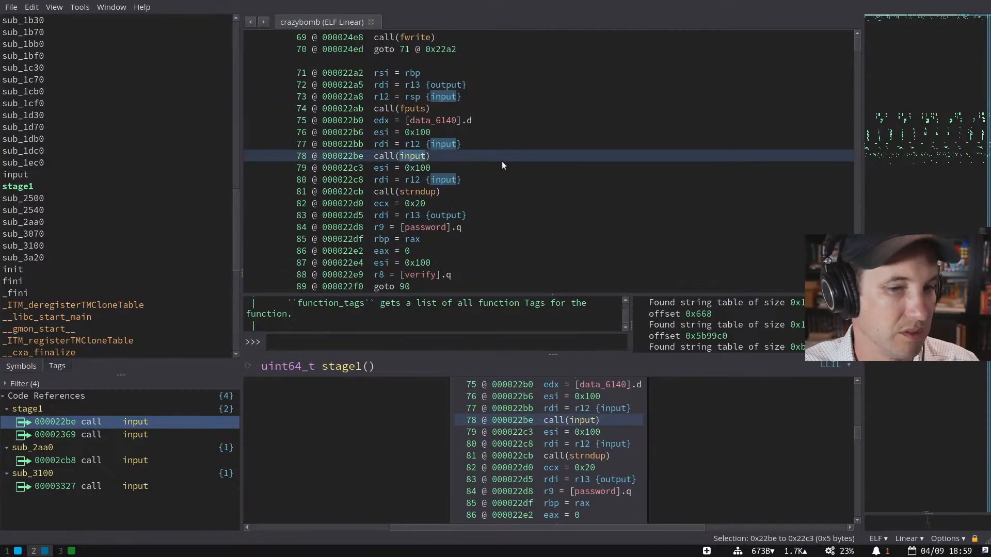
# - Compare the stage1 call in disassembly, LLIL, graph and linear views
pyautogui.press('i')
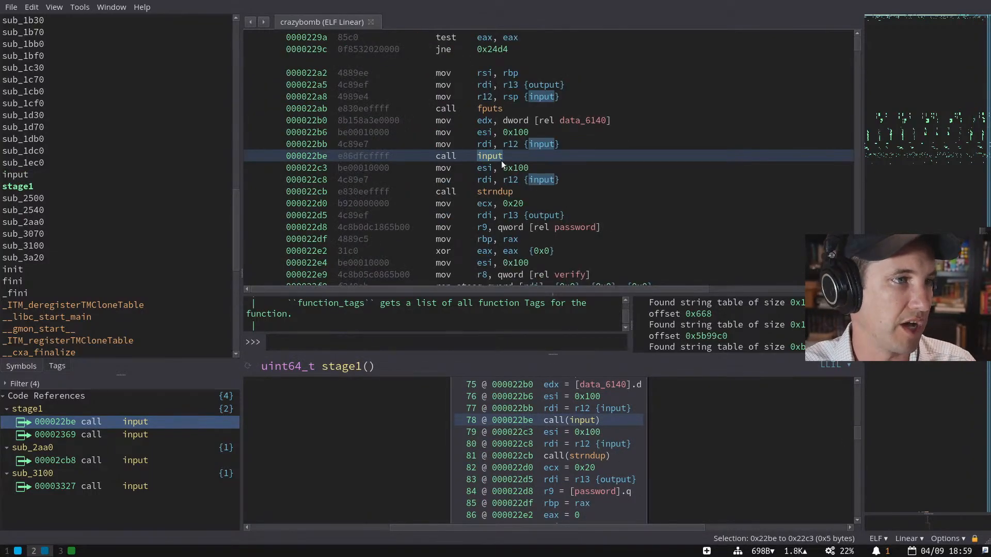
pyautogui.press('i')
pyautogui.scroll(10, 571, 157)
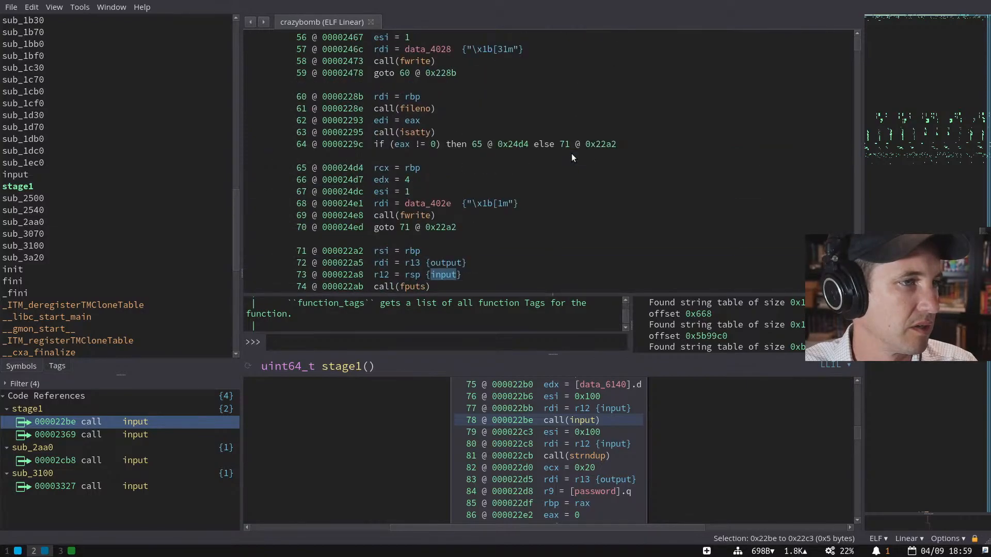
pyautogui.scroll(5, 572, 157)
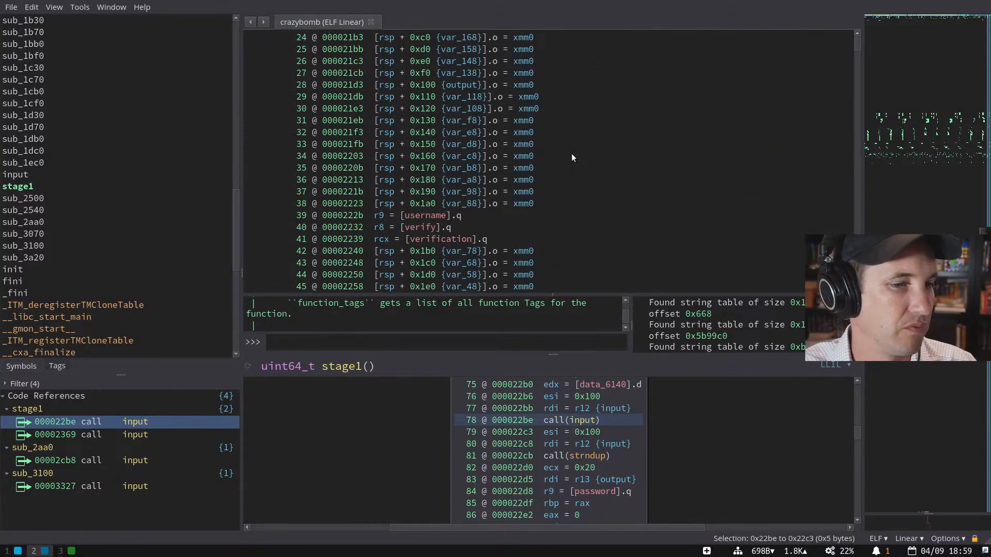
pyautogui.press('space')
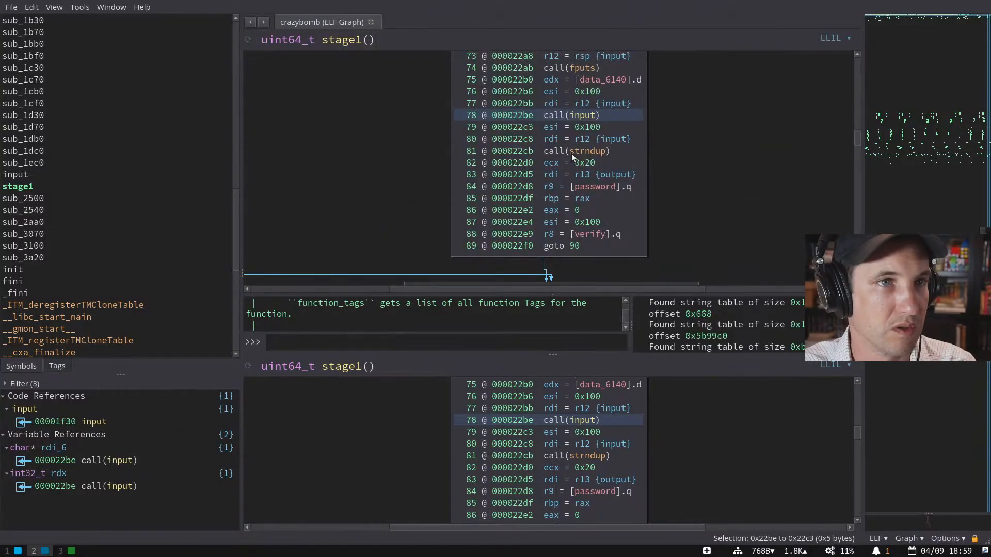
pyautogui.press('space')
# - Switch stage1 to MLIL then HLIL and select the second input call at 0x2369
pyautogui.press('i')
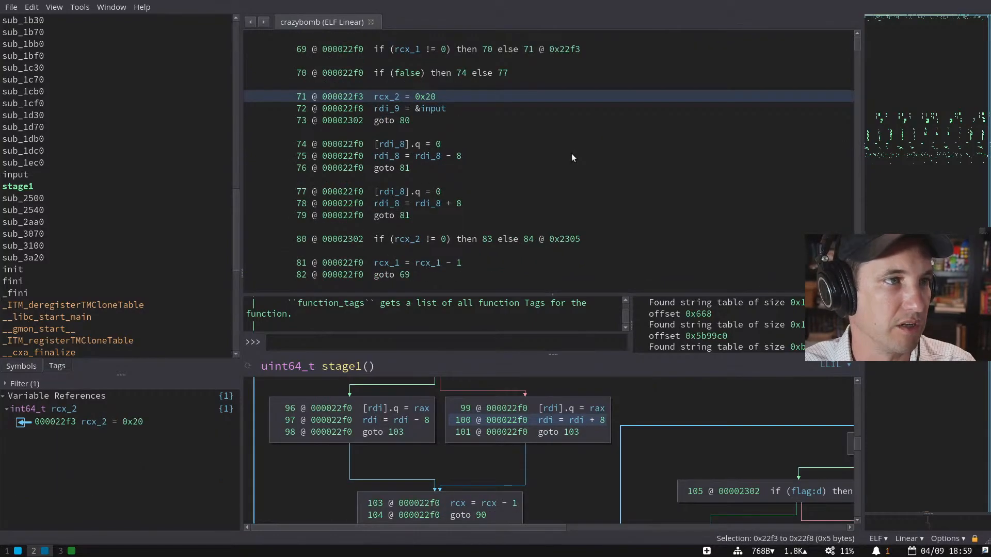
pyautogui.press('i')
pyautogui.scroll(8, 561, 155)
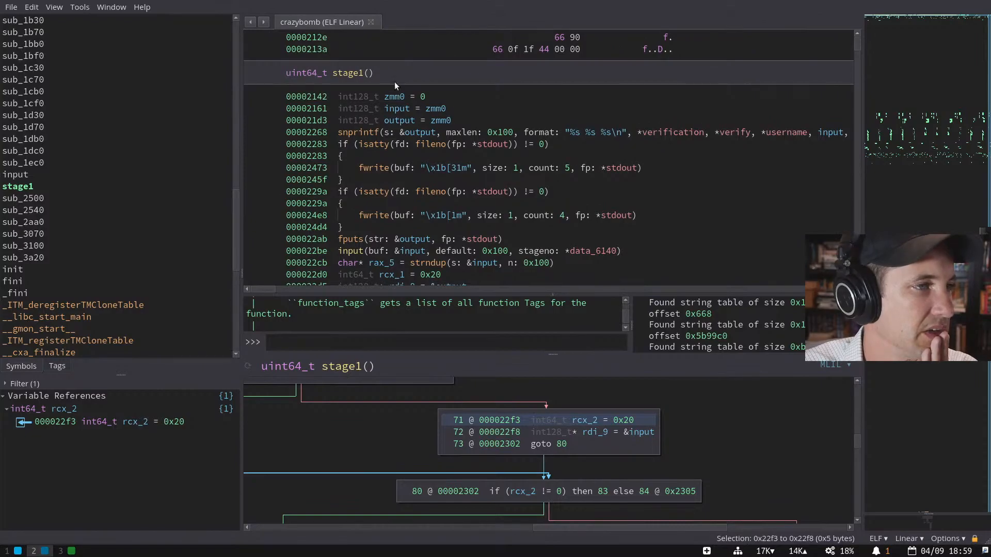
pyautogui.scroll(-8, 438, 138)
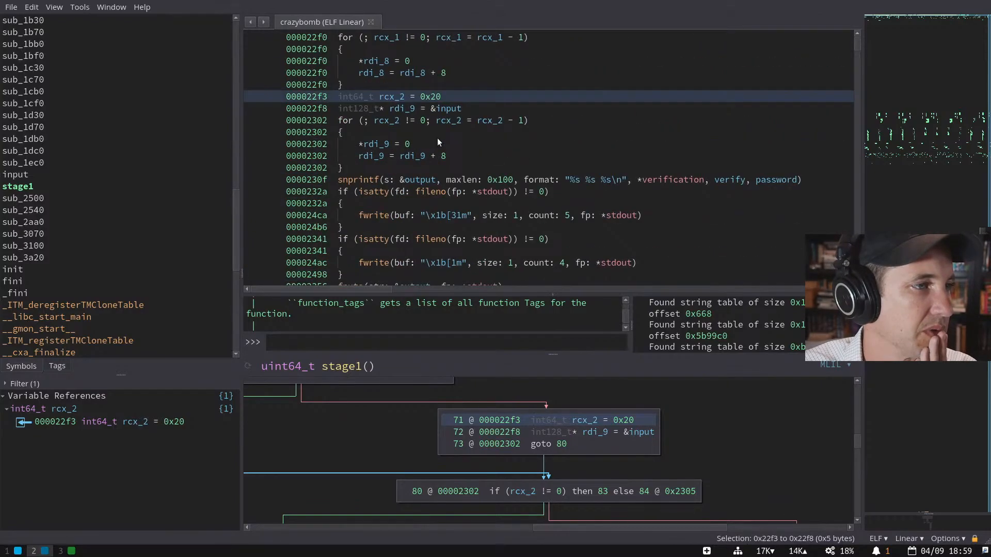
pyautogui.scroll(-5, 410, 221)
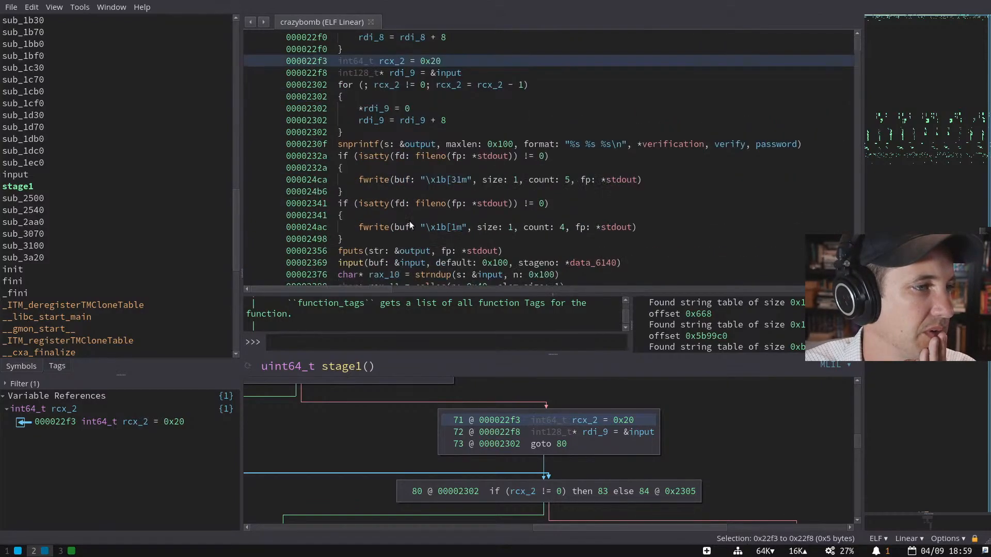
pyautogui.click(353, 122)
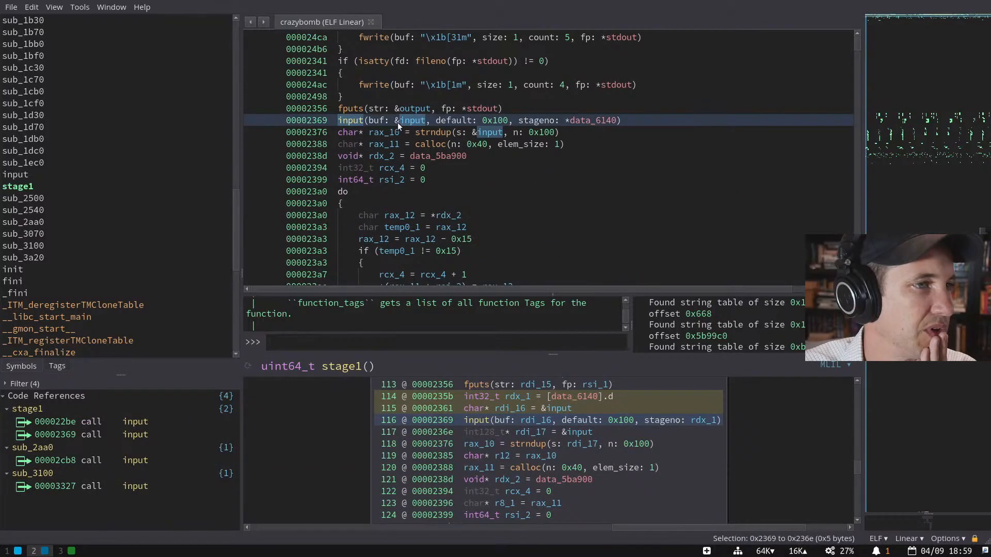
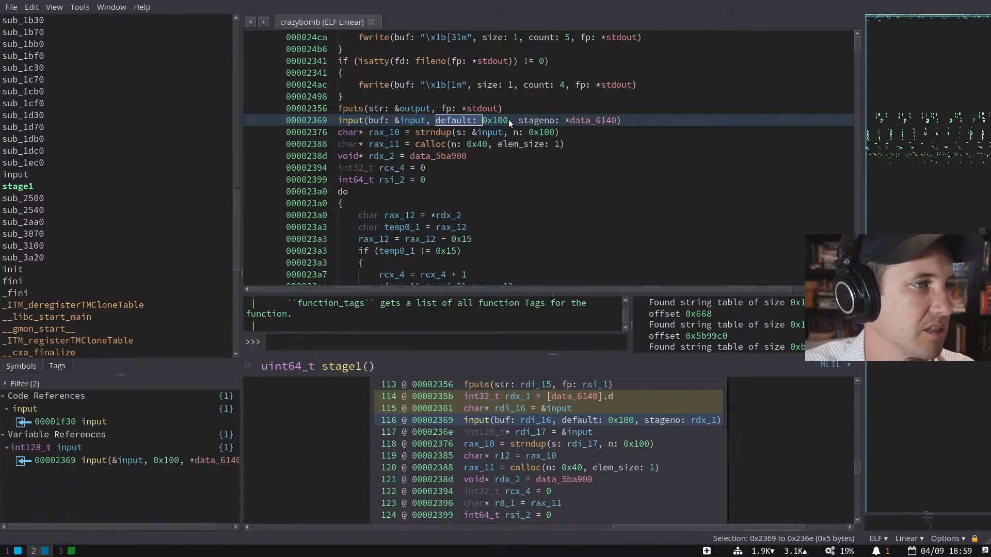
# - Inspect the input function's decompiled body, then return to stage1 at the input call
pyautogui.doubleClick(354, 119)
pyautogui.scroll(-3, 511, 191)
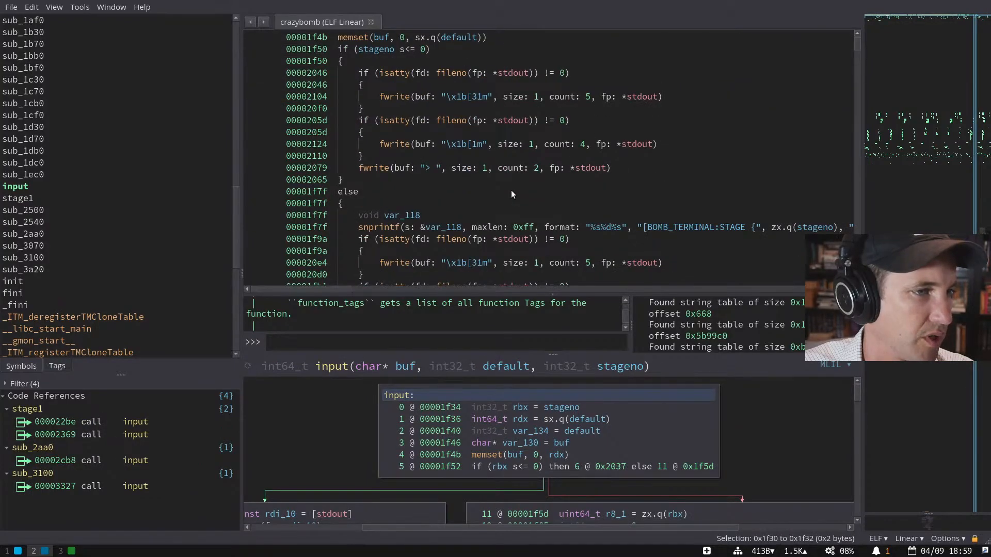
pyautogui.scroll(-3, 510, 195)
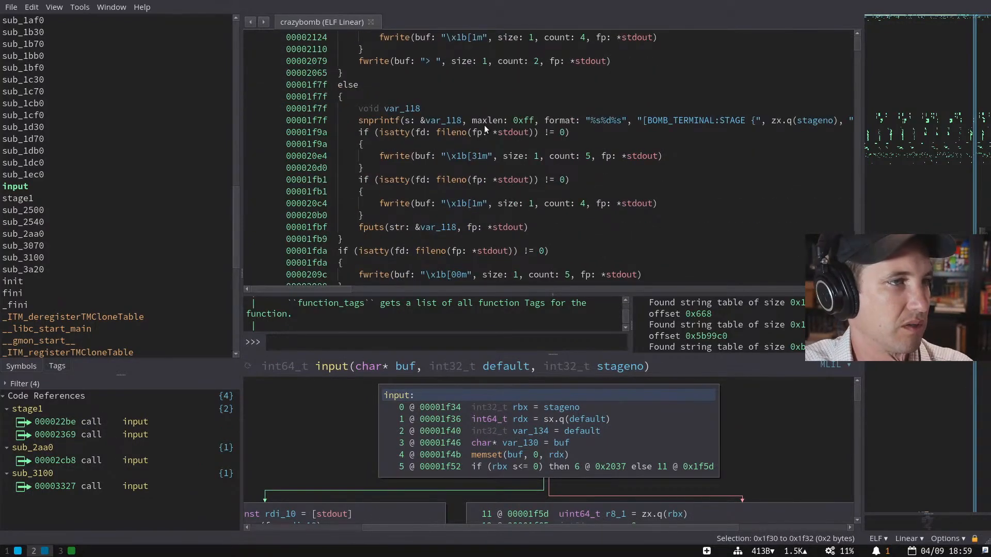
pyautogui.press('Escape')
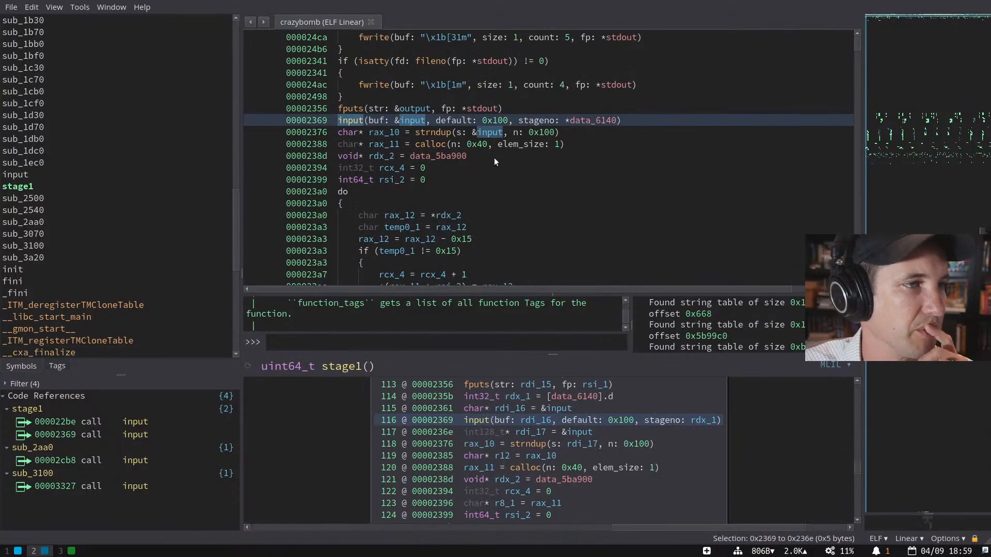
# - List the references to data_6140, data_5ba900 and the loop bound data_5ba940
pyautogui.click(579, 121)
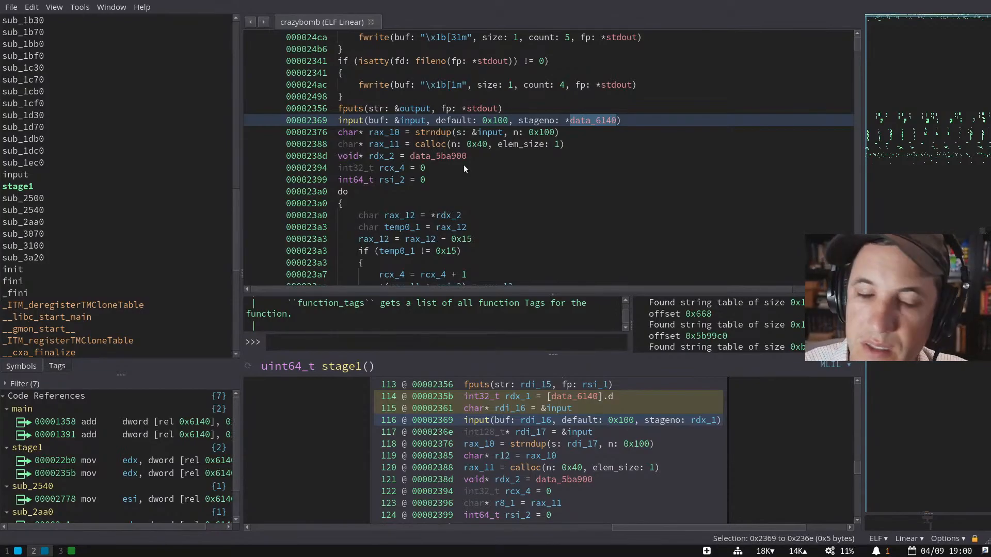
pyautogui.scroll(-5, 459, 179)
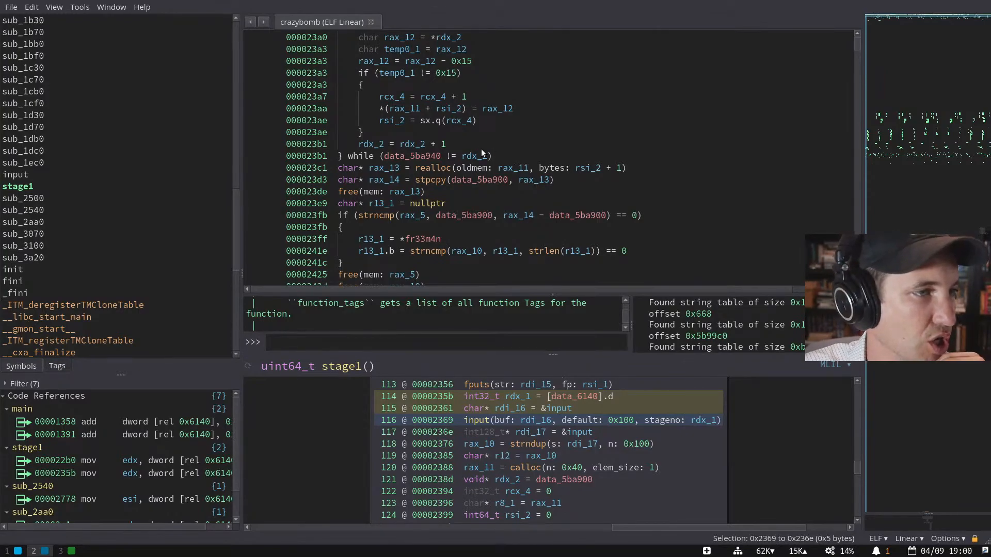
pyautogui.scroll(-1, 466, 155)
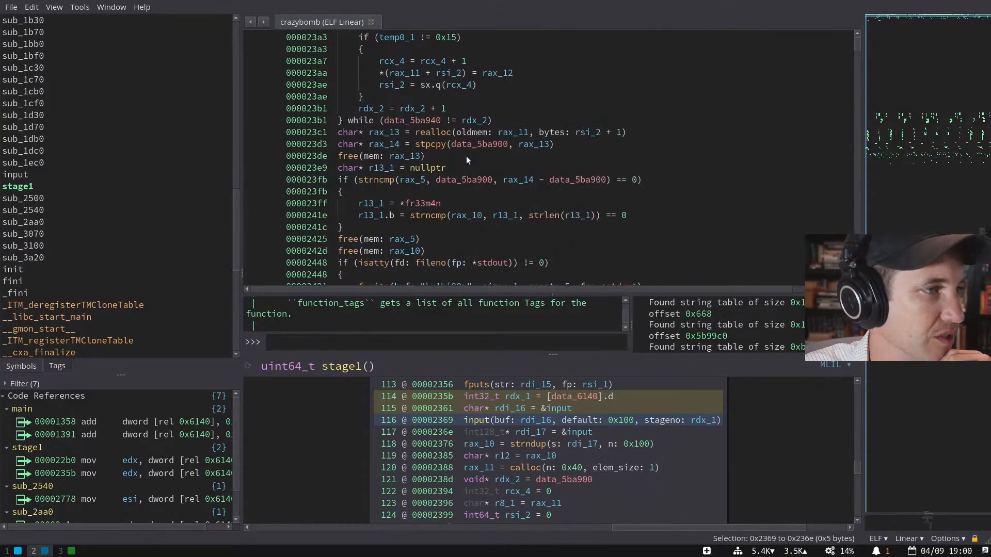
pyautogui.scroll(2, 466, 155)
pyautogui.scroll(2, 466, 156)
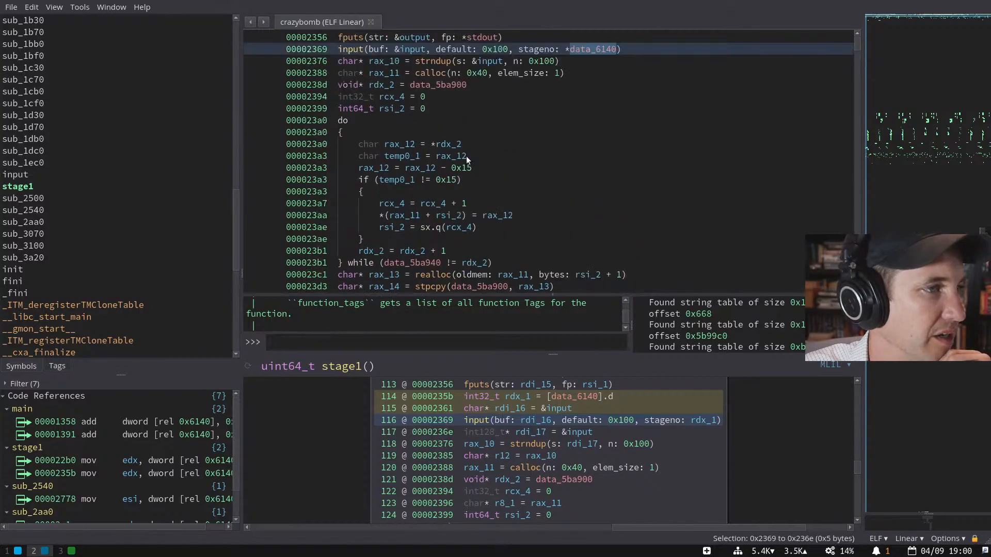
pyautogui.click(451, 84)
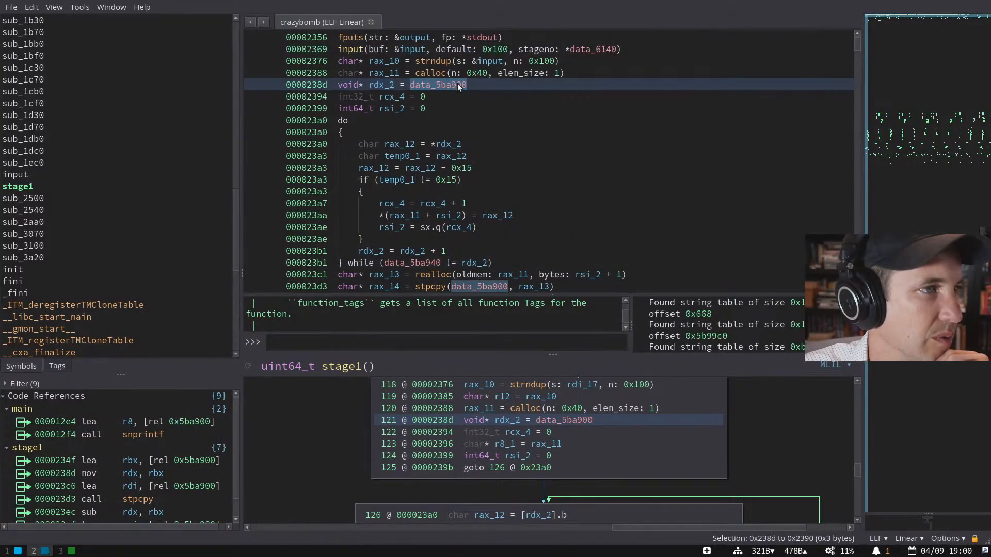
pyautogui.click(412, 263)
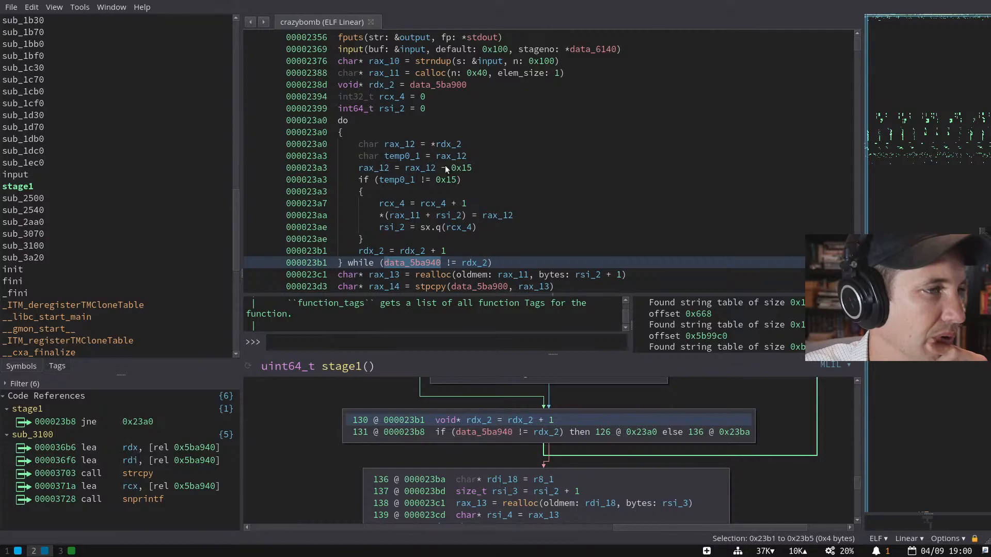
# - Examine the loop's 0x15 subtraction, then open data_5ba900 and select its six encoded bytes
pyautogui.moveTo(447, 168); pyautogui.dragTo(473, 170)
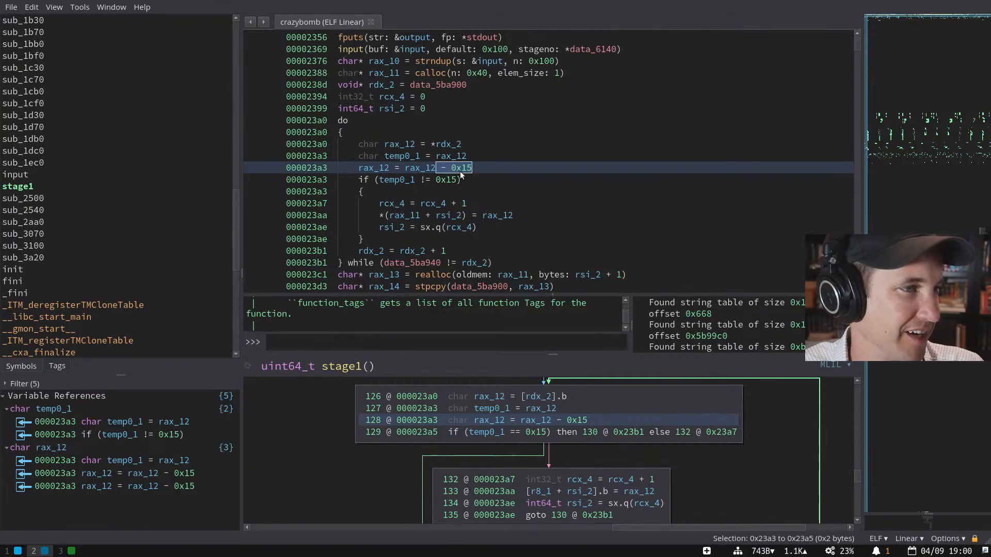
pyautogui.click(438, 181)
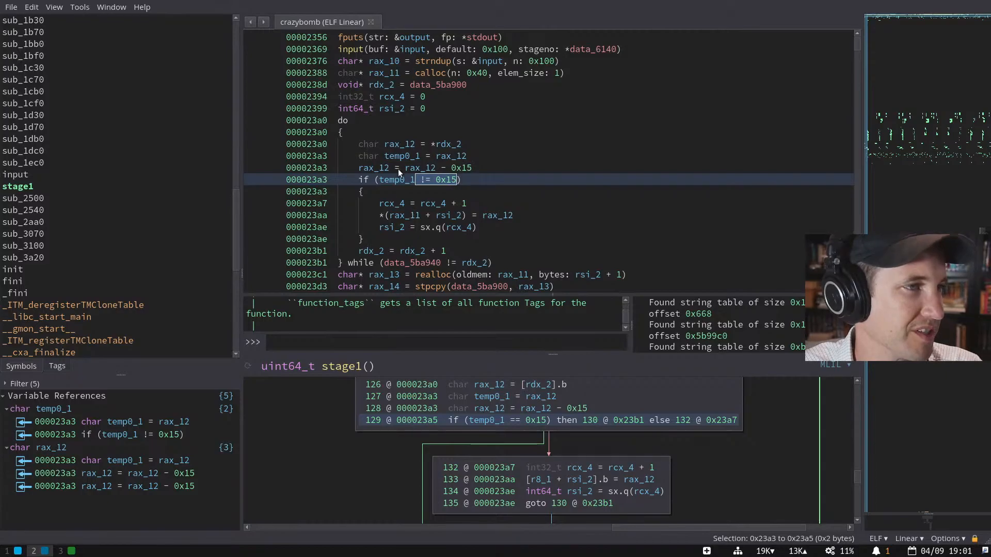
pyautogui.doubleClick(428, 85)
pyautogui.moveTo(346, 107); pyautogui.dragTo(426, 110)
# - Create empty list a and start a loop over the six data_5ba900 bytes copied as a C array
pyautogui.write('a=[]')
pyautogui.press('Return')
pyautogui.write('for byte in')
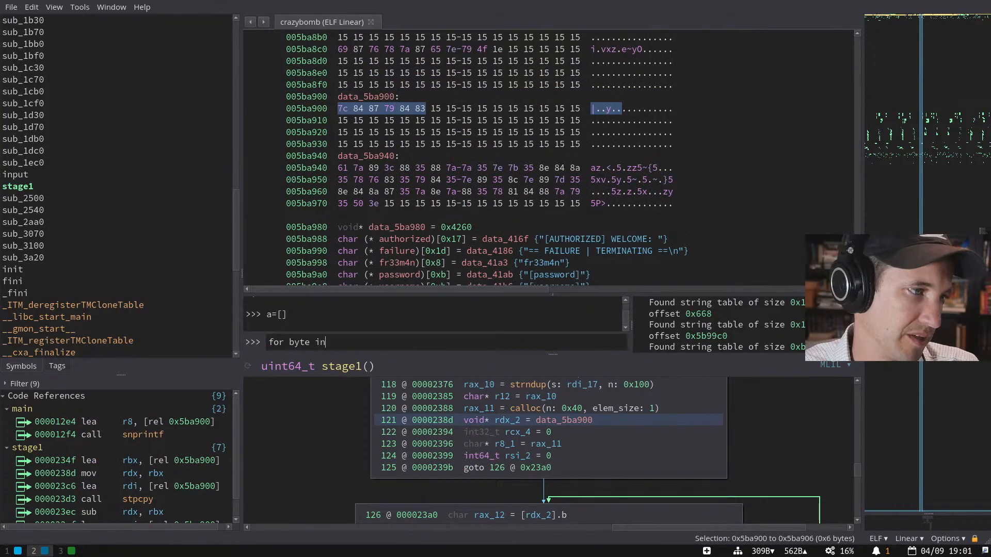
pyautogui.write('|\\x84\\x87y\\x84\\x83')
pyautogui.rightClick(392, 109)
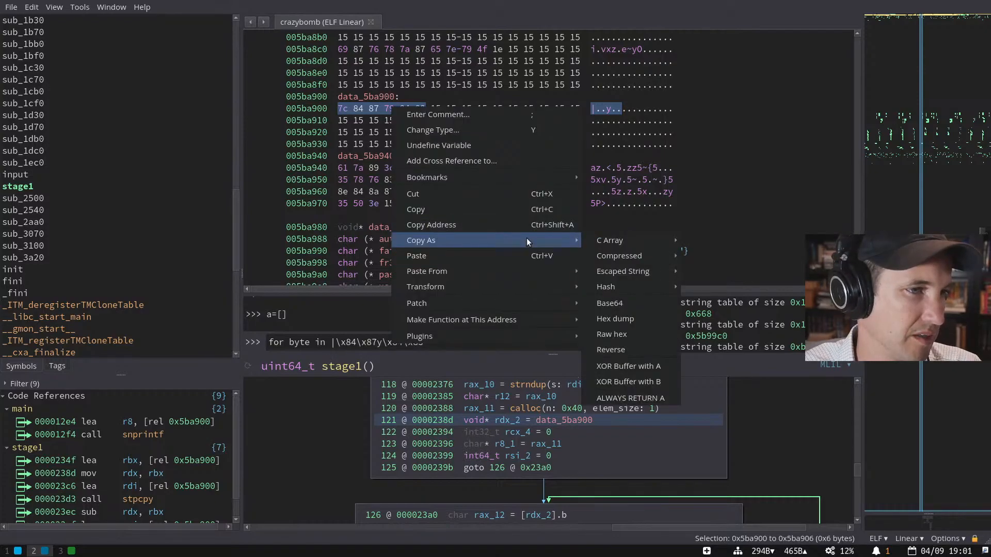
pyautogui.moveTo(631, 240)
pyautogui.click(718, 333)
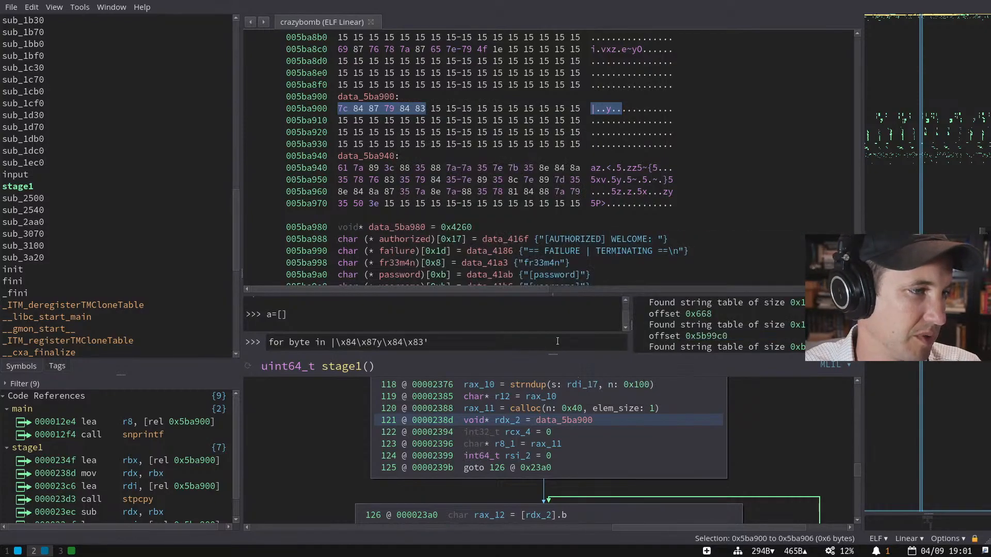
pyautogui.moveTo(341, 346); pyautogui.dragTo(462, 344)
pyautogui.press('BackSpace')
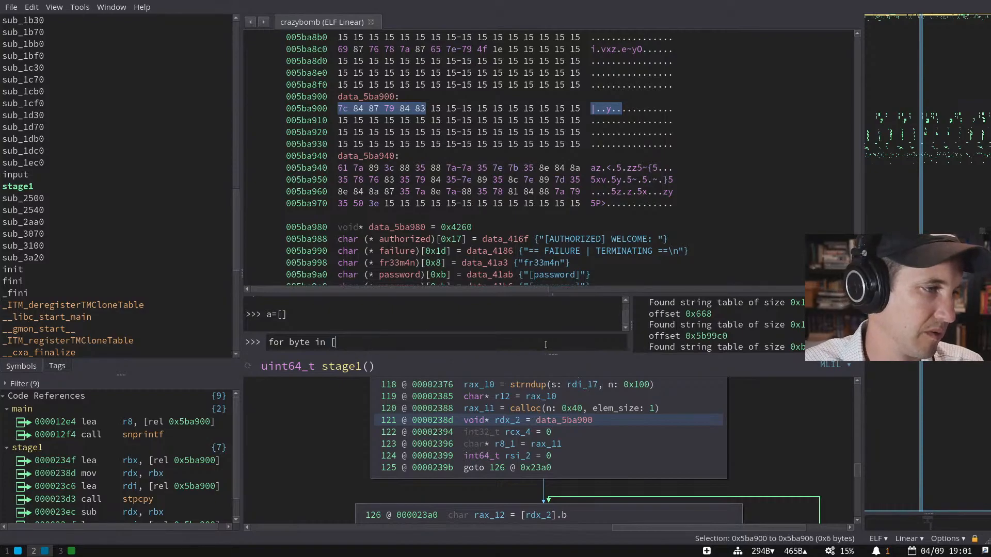
pyautogui.write('const uint8_t data[6] = {     0x7c, 0x84, 0x87, 0x79, 0x84, 0x83 };')
pyautogui.press('BackSpace')
pyautogui.press('BackSpace')
pyautogui.press('BackSpace')
pyautogui.press('BackSpace')
pyautogui.write(']')
pyautogui.press('BackSpace')
pyautogui.press('BackSpace')
pyautogui.press('BackSpace')
pyautogui.press('BackSpace')
pyautogui.press('BackSpace')
pyautogui.press('BackSpace')
pyautogui.press('BackSpace')
pyautogui.press('BackSpace')
pyautogui.press('BackSpace')
pyautogui.press('BackSpace')
pyautogui.press('BackSpace')
pyautogui.press('BackSpace')
pyautogui.press('BackSpace')
pyautogui.press('BackSpace')
pyautogui.press('BackSpace')
pyautogui.press('BackSpace')
pyautogui.press('BackSpace')
pyautogui.press('BackSpace')
pyautogui.press('BackSpace')
pyautogui.press('BackSpace')
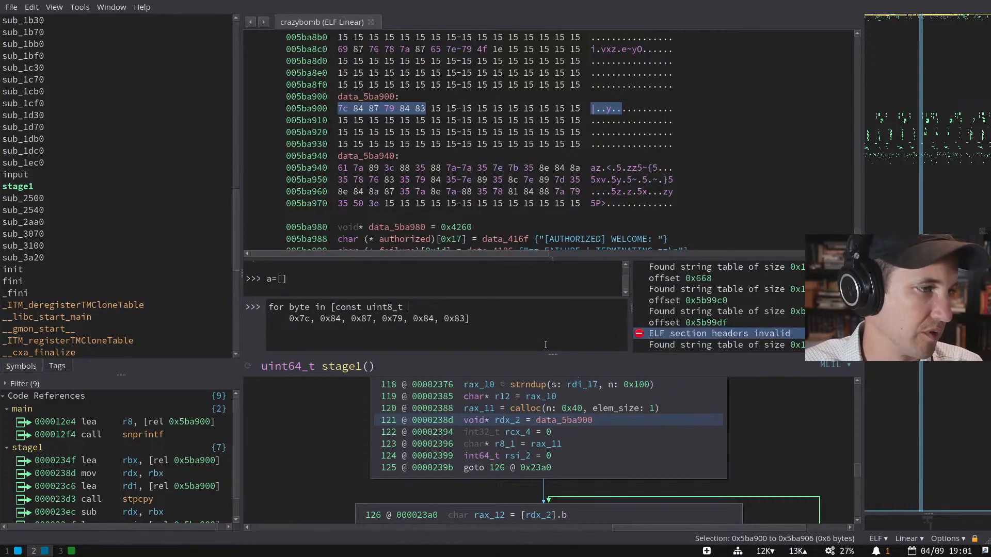
pyautogui.press('Delete')
pyautogui.press('Delete')
pyautogui.press('Delete')
pyautogui.press('Delete')
pyautogui.press('End')
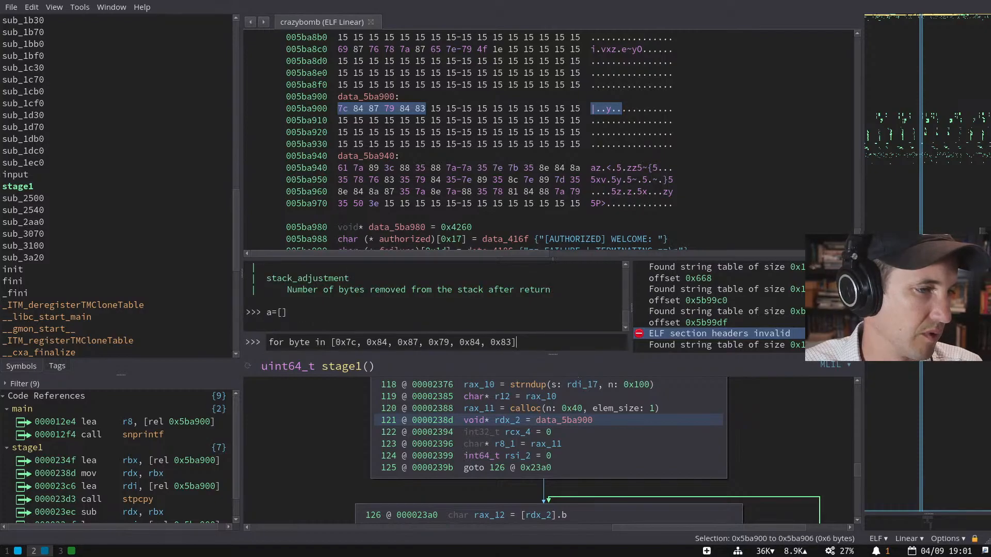
# - Add the a.append(byte-0x15) loop body, fix the missing colon, and run the loop
pyautogui.hotkey('shift', 'Return')
pyautogui.write('a.appen')
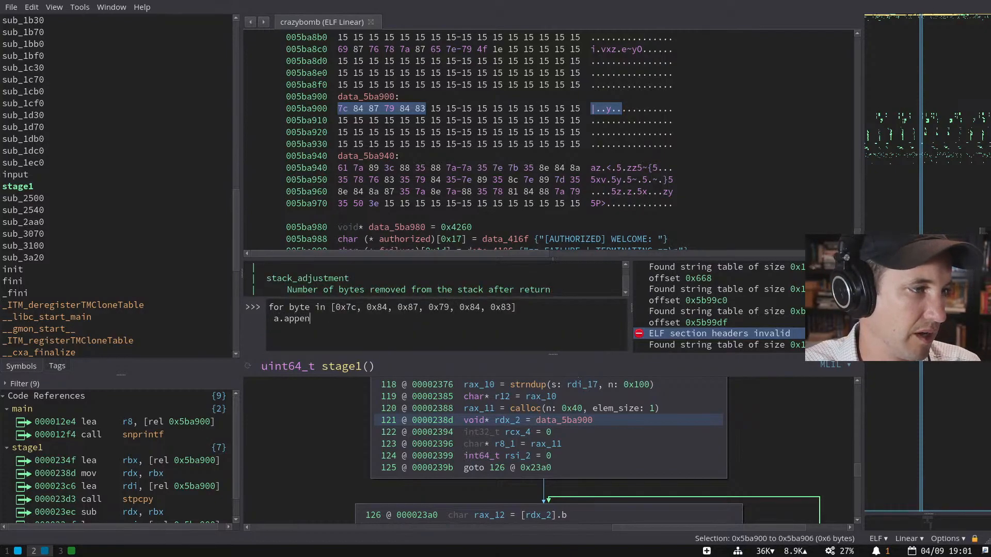
pyautogui.write('d(byte')
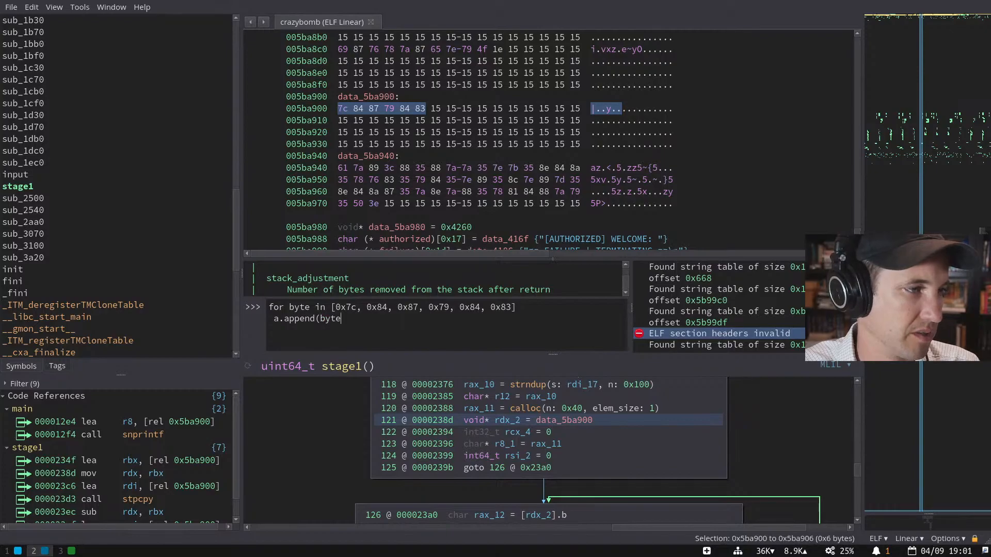
pyautogui.write('-0x15)')
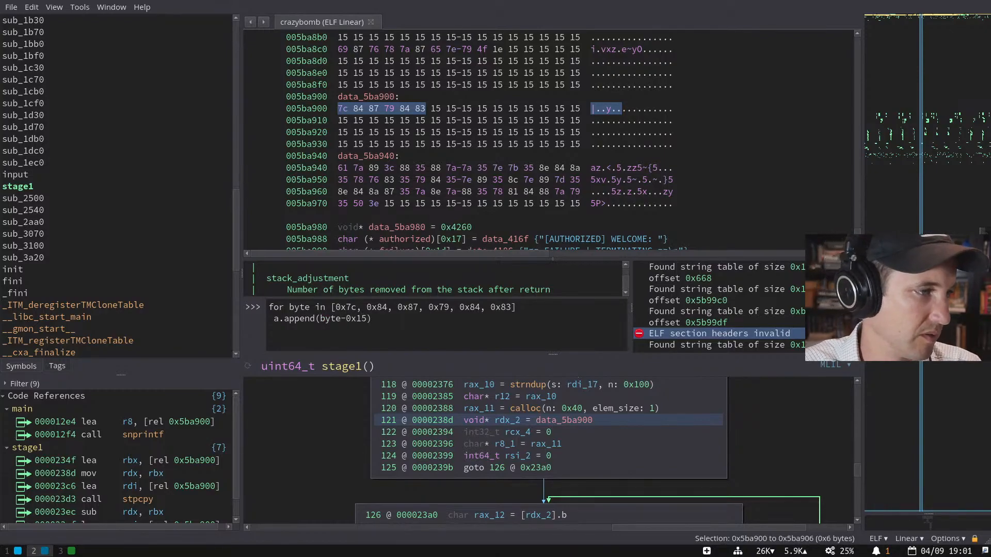
pyautogui.press('Return')
pyautogui.press('Up')
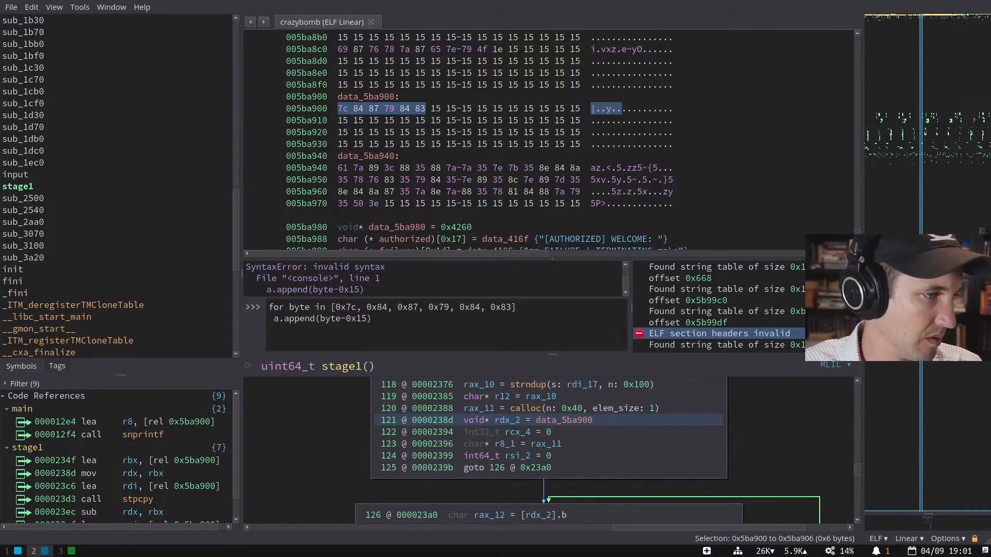
pyautogui.press('Up')
pyautogui.click(518, 307)
pyautogui.write(':')
pyautogui.press('BackSpace')
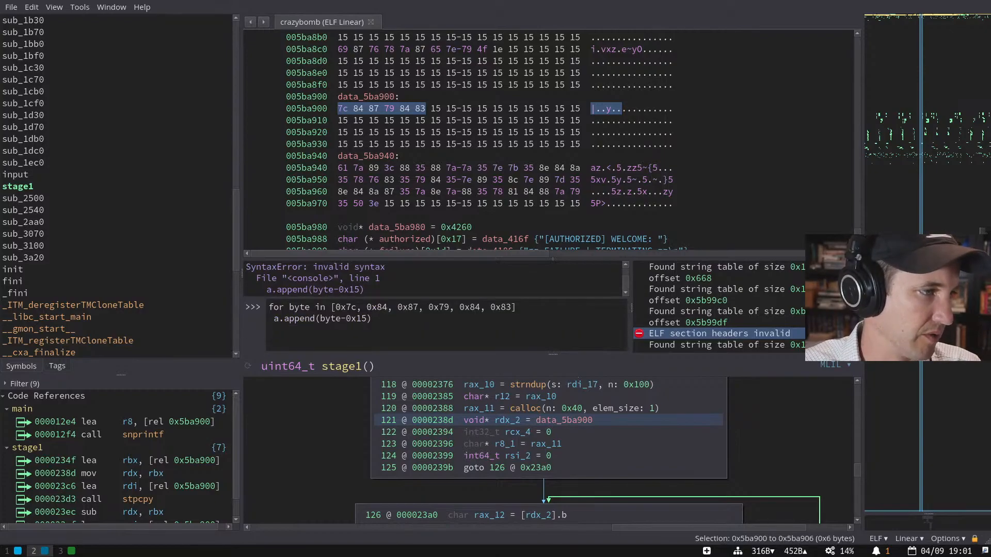
pyautogui.click(269, 319)
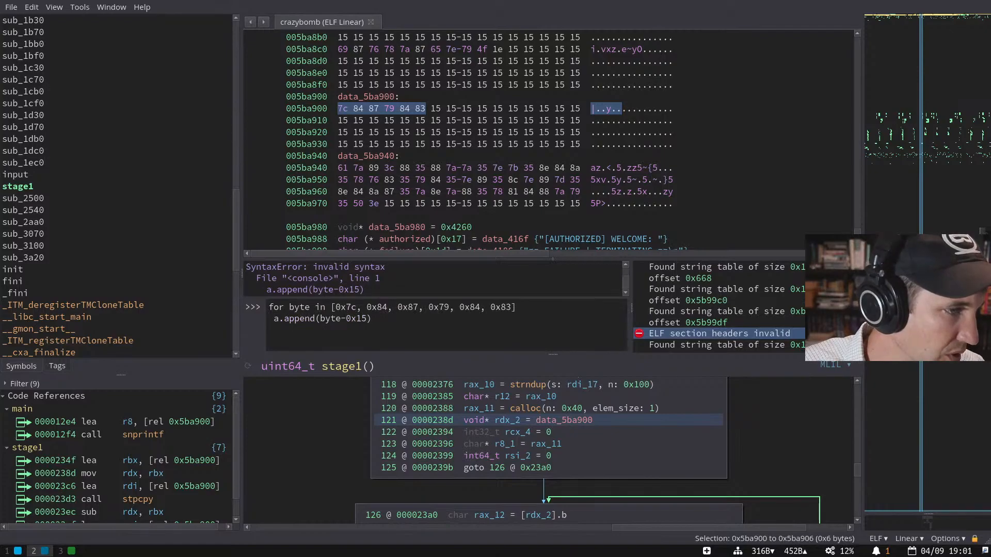
pyautogui.write(':')
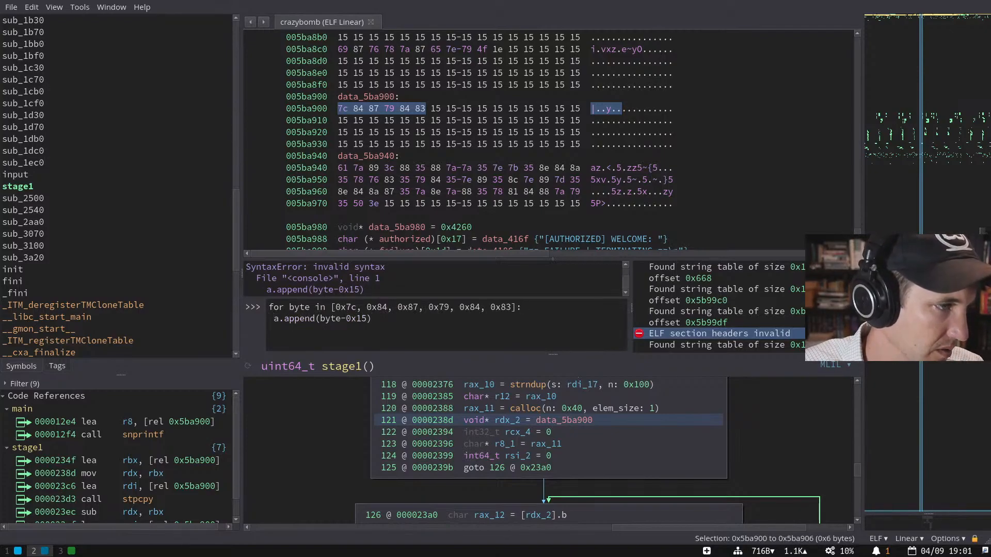
pyautogui.press('Return')
# - Print a, try ''.join(a), and check that chr(103) gives 'g'
pyautogui.write('a')
pyautogui.press('Return')
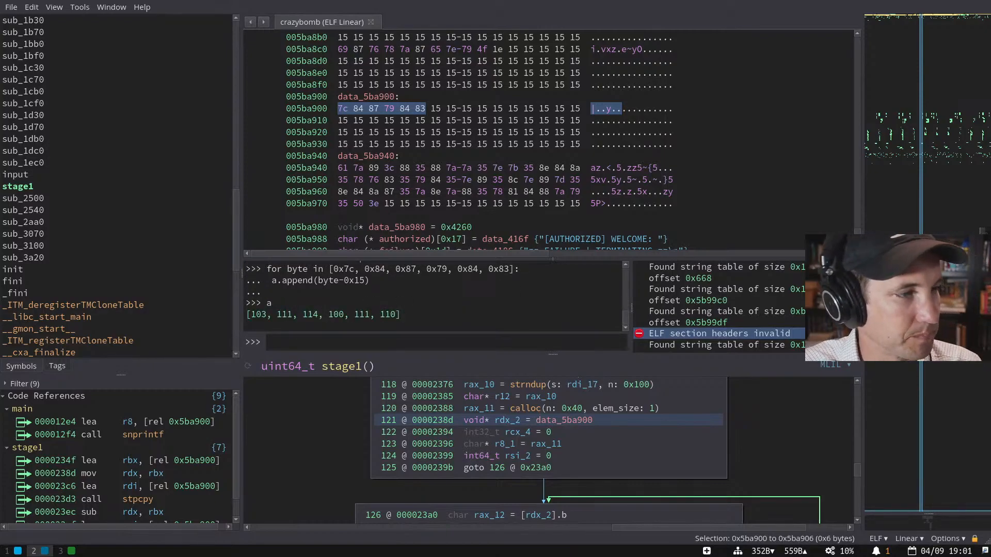
pyautogui.write("''.join(a)")
pyautogui.press('Return')
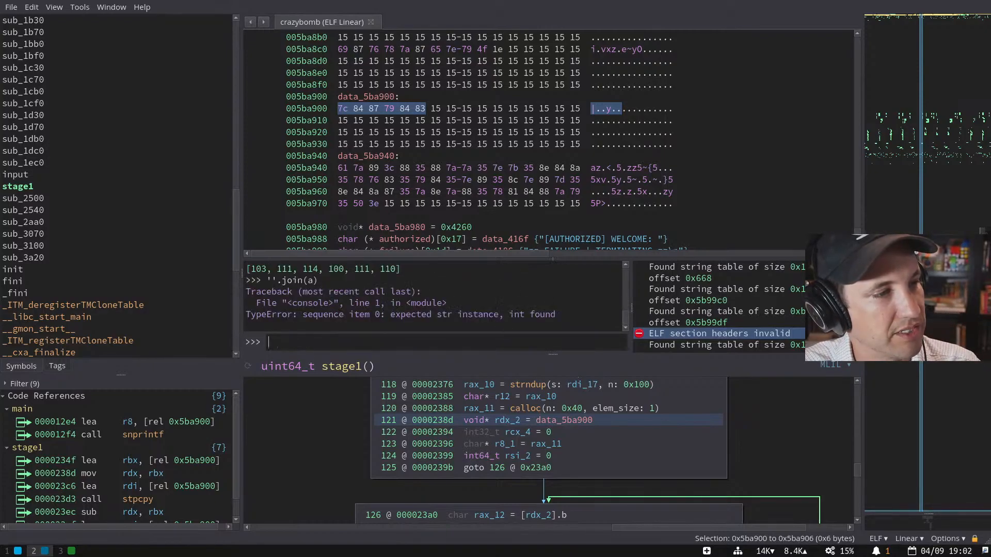
pyautogui.write('chr(103)')
pyautogui.press('Return')
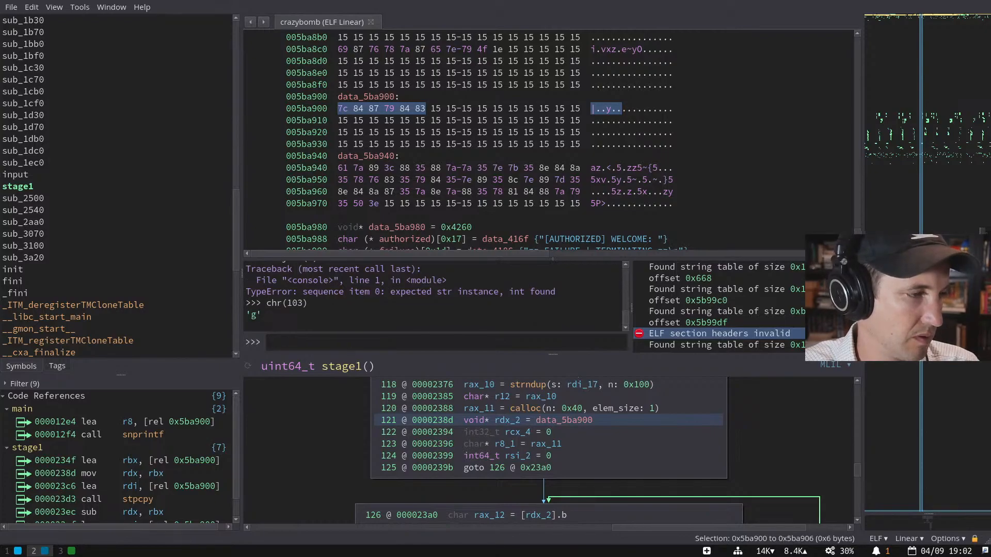
# - Map a to characters with list(map(chr, a)), yielding ['g', 'o', 'r', 'd', 'o', 'n']
pyautogui.write('map(a,chr)')
pyautogui.press('Return')
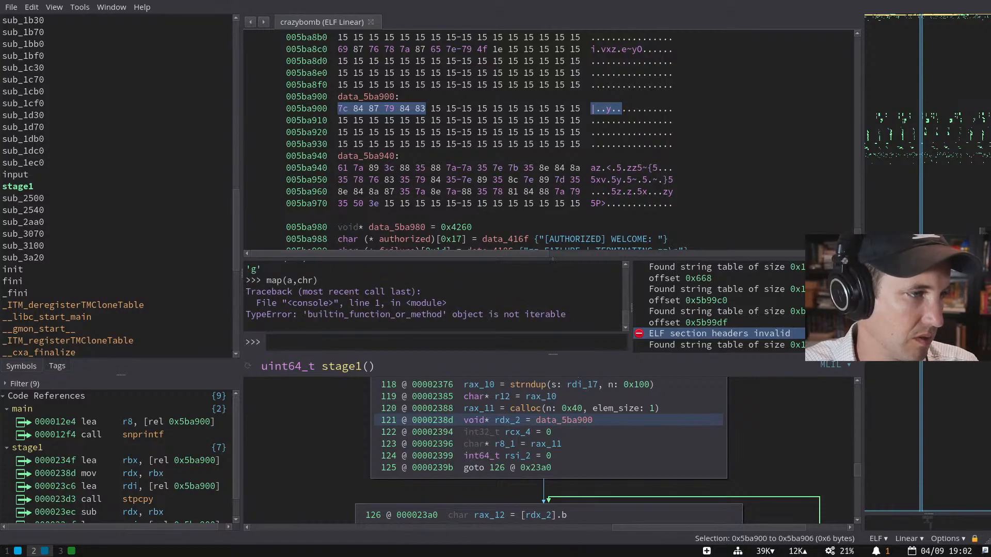
pyautogui.press('Up')
pyautogui.press('BackSpace')
pyautogui.press('BackSpace')
pyautogui.press('BackSpace')
pyautogui.press('BackSpace')
pyautogui.press('BackSpace')
pyautogui.write('chr, a')
pyautogui.press('Return')
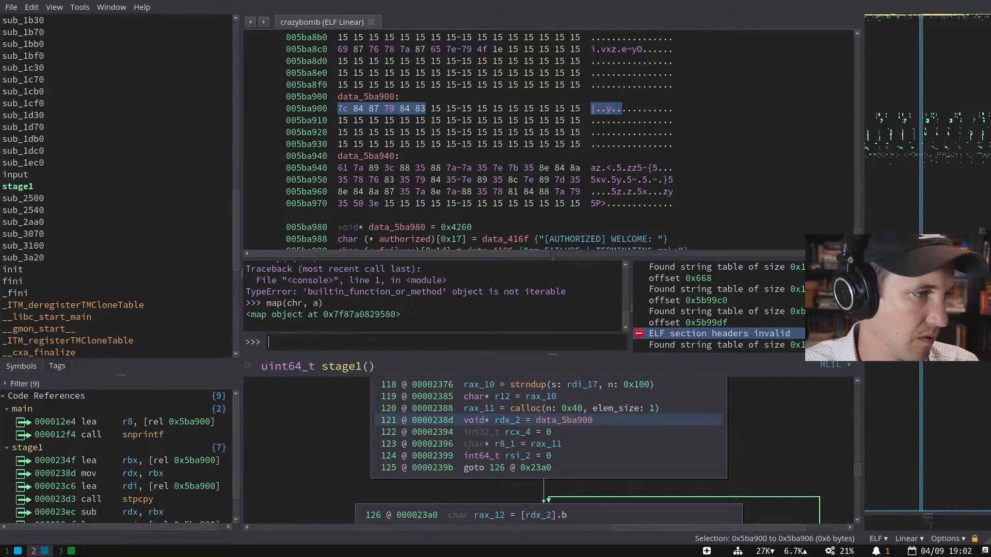
pyautogui.press('Up')
pyautogui.write('list(')
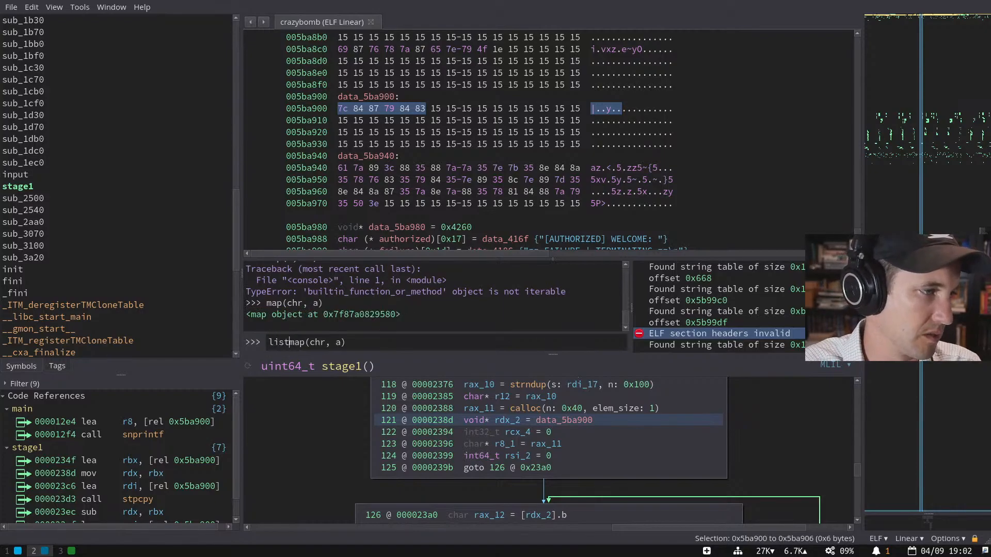
pyautogui.press('End')
pyautogui.write(')')
pyautogui.press('Return')
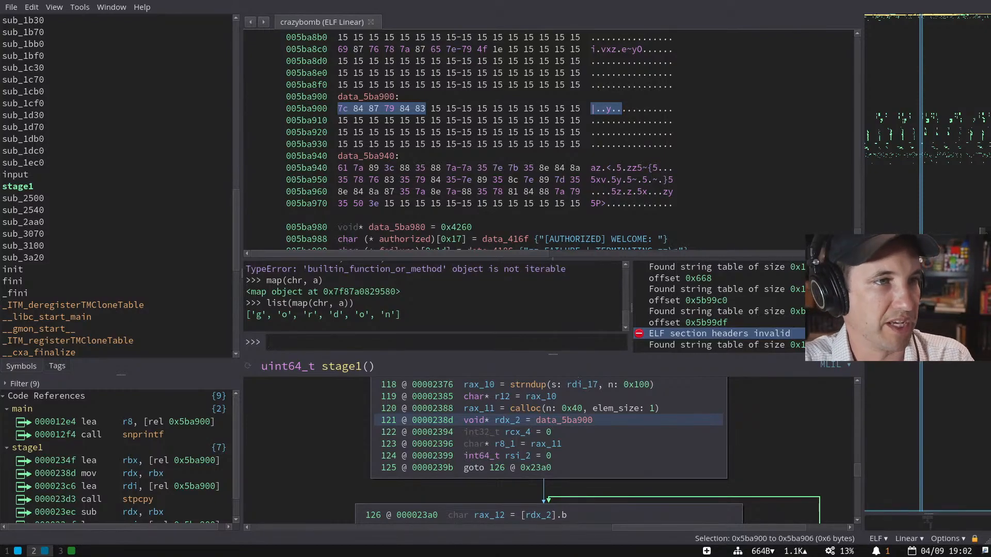
pyautogui.moveTo(420, 109); pyautogui.dragTo(493, 118)
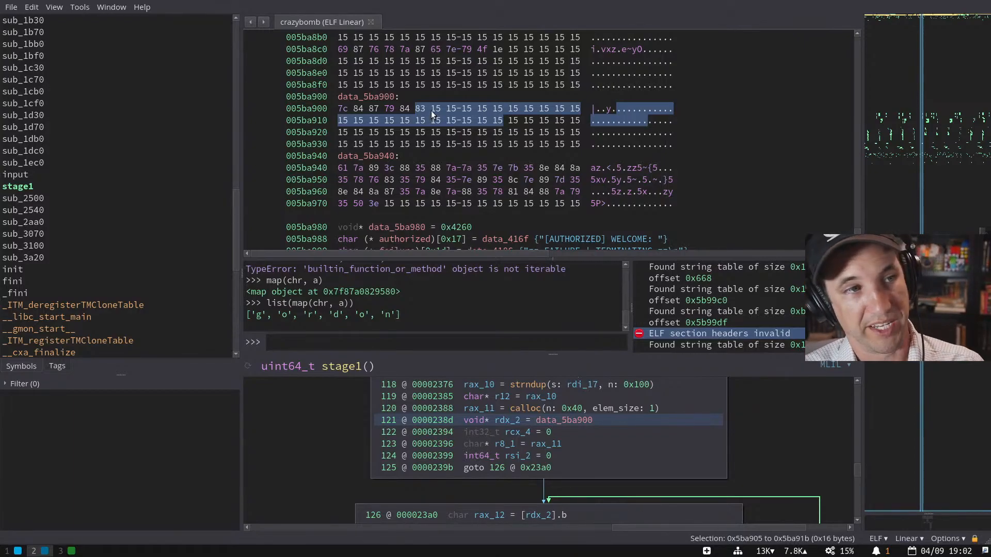
# - Select all 0x80 bytes of data_5ba880 and copy them as an 8-bit C array
pyautogui.scroll(3, 431, 110)
pyautogui.moveTo(353, 48); pyautogui.dragTo(572, 192)
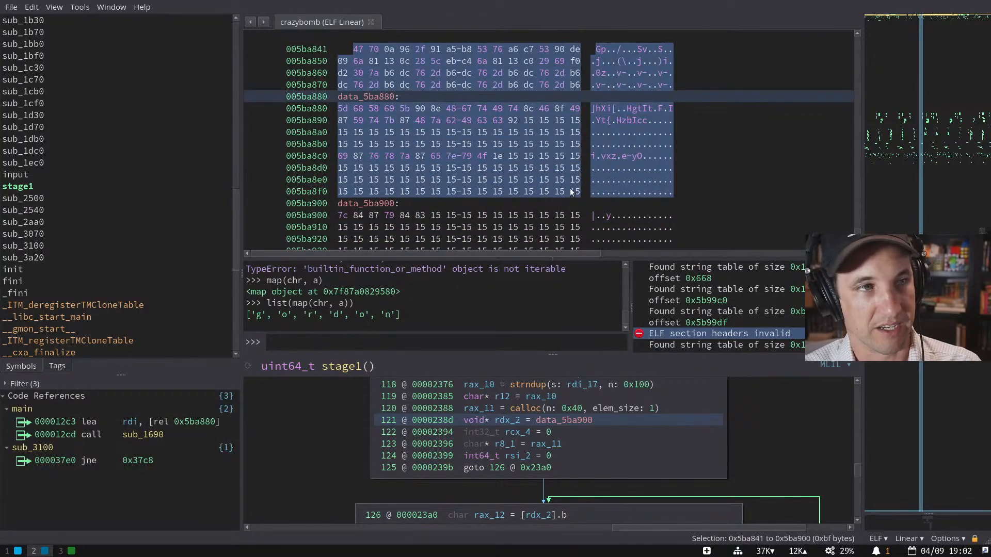
pyautogui.click(455, 109)
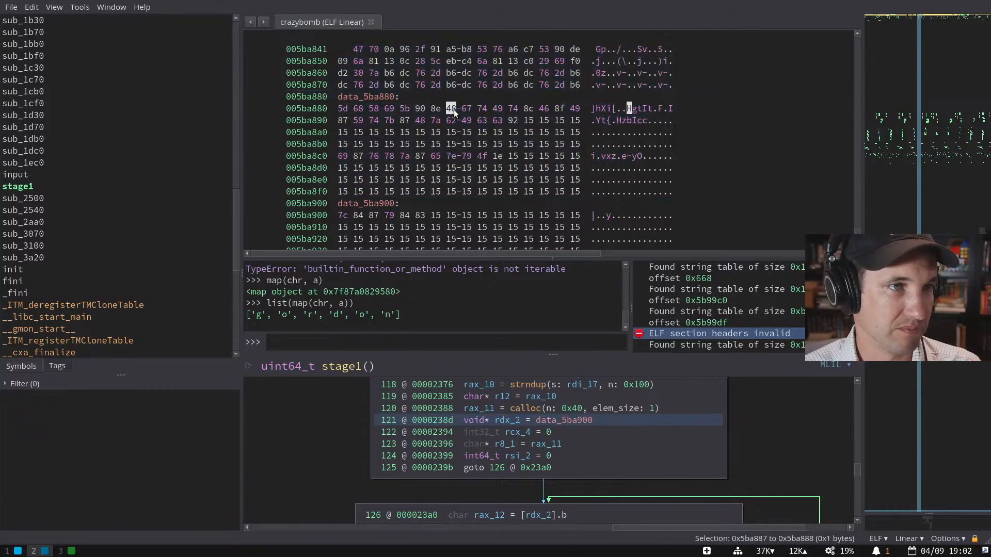
pyautogui.moveTo(341, 108); pyautogui.dragTo(575, 193)
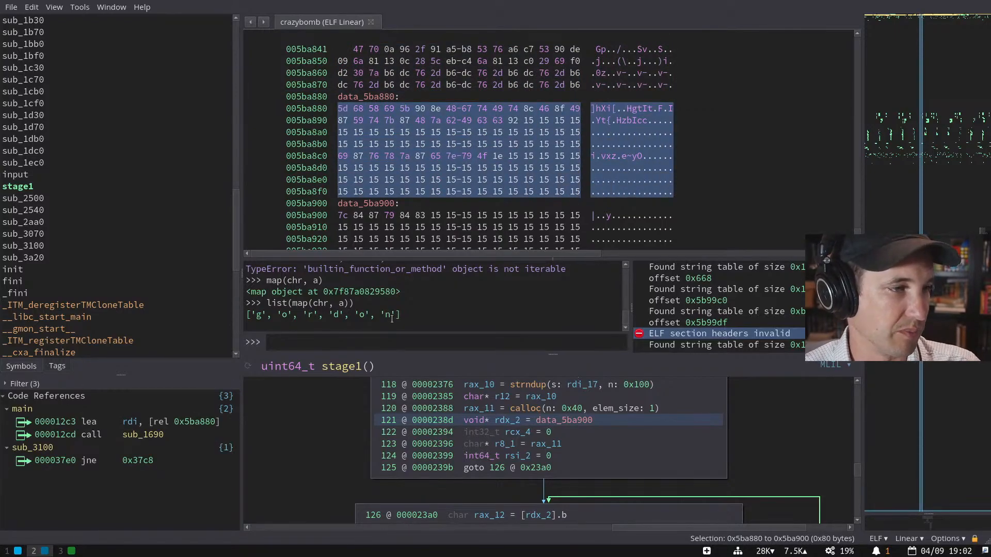
pyautogui.hotkey('ctrl', 'p')
pyautogui.write('copy as')
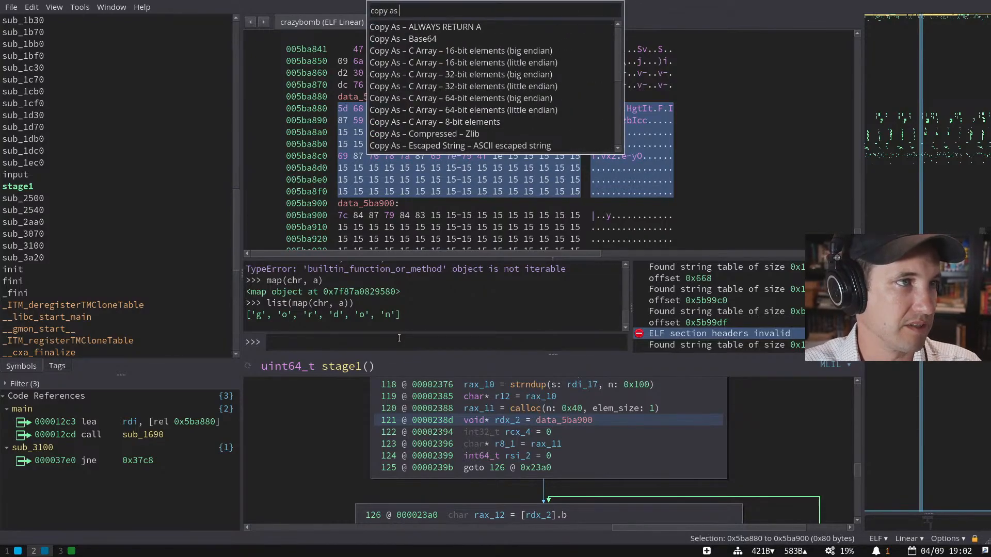
pyautogui.press('Down')
pyautogui.press('Down')
pyautogui.press('Down')
pyautogui.press('Down')
pyautogui.press('Down')
pyautogui.press('Down')
pyautogui.press('Down')
pyautogui.press('Down')
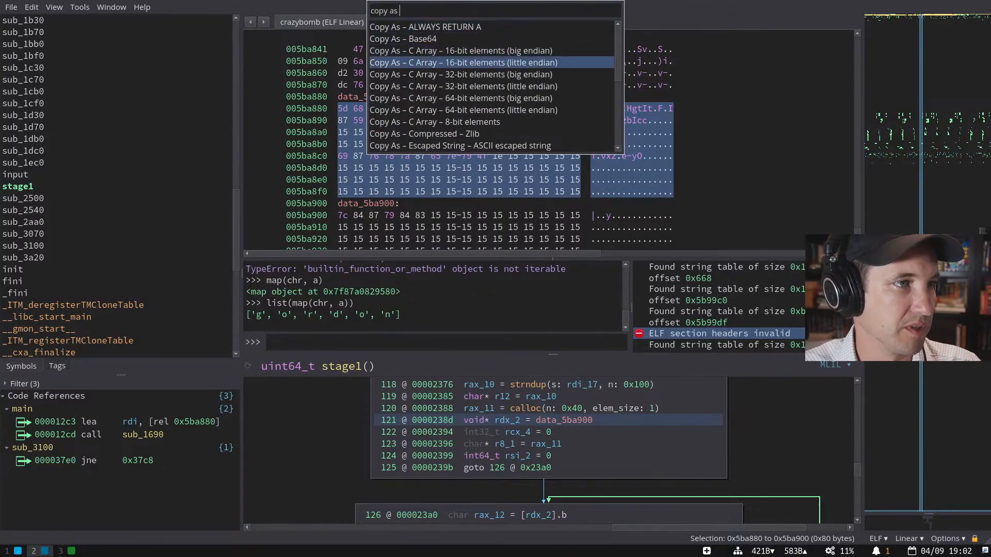
pyautogui.press('Return')
# - Define a in the console as the pasted data_5ba880 byte list in Python brackets
pyautogui.write('a')
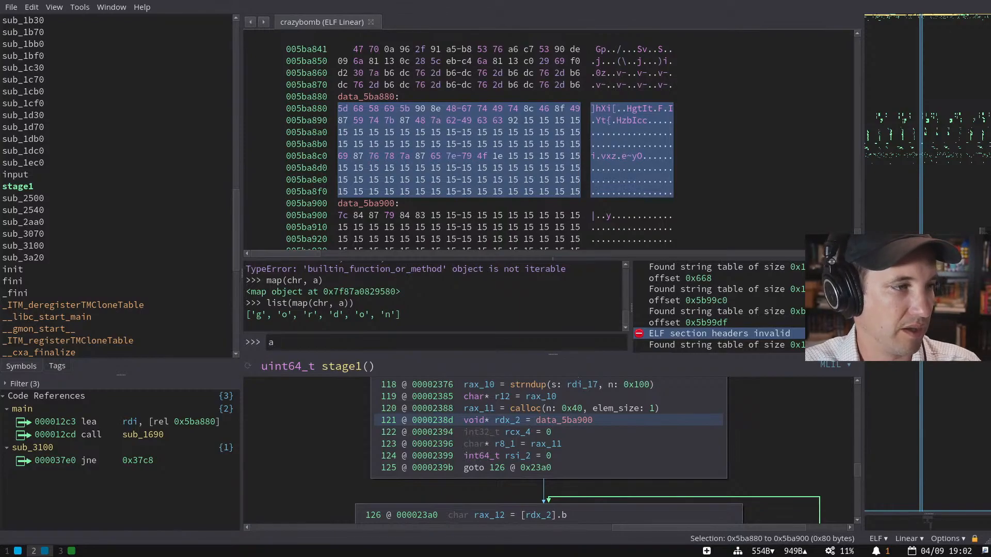
pyautogui.write(' =')
pyautogui.hotkey('ctrl', 'v')
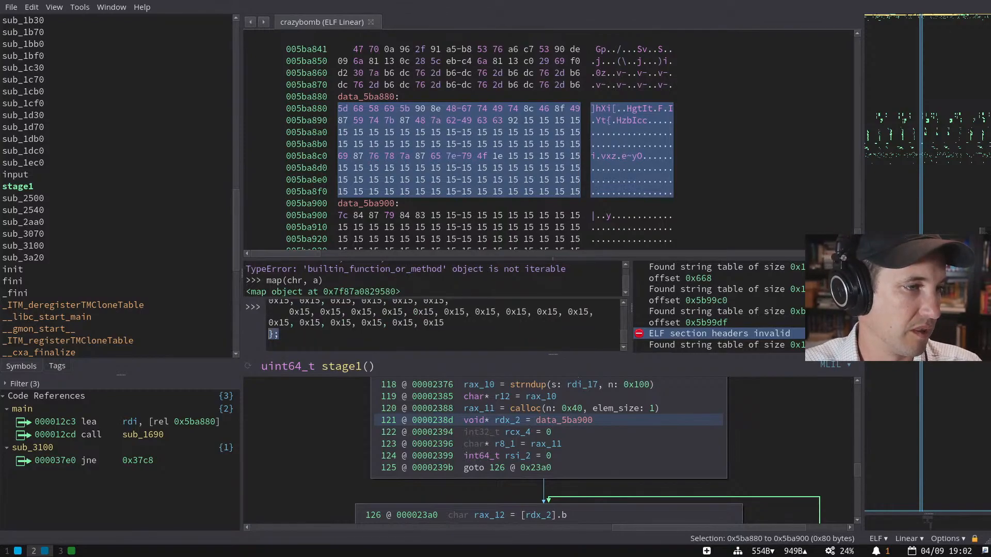
pyautogui.write(']')
pyautogui.press('Home')
pyautogui.press('Up')
pyautogui.press('Up')
pyautogui.press('Up')
pyautogui.press('Up')
pyautogui.press('Up')
pyautogui.press('Up')
pyautogui.press('Up')
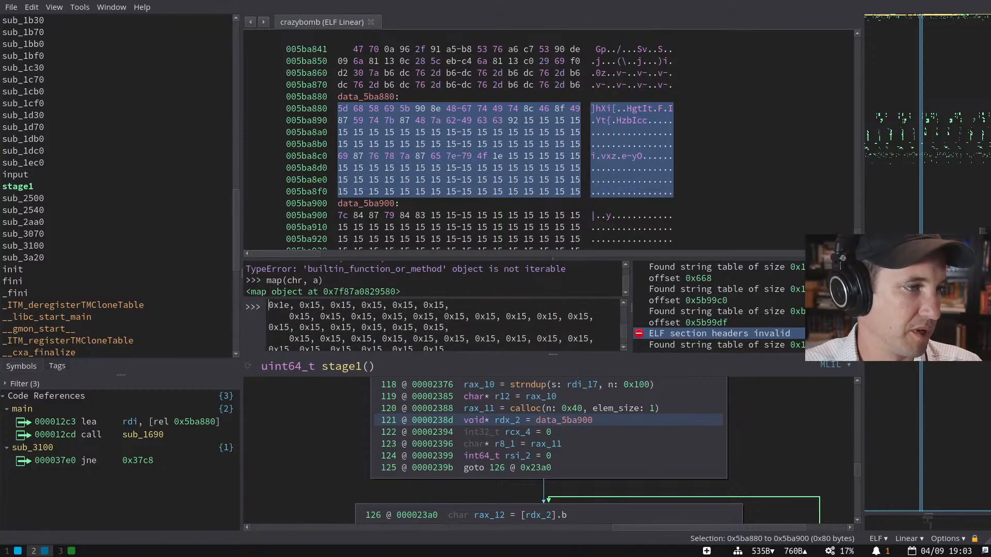
pyautogui.press('Up')
pyautogui.press('Up')
pyautogui.press('Up')
pyautogui.press('Up')
pyautogui.press('Up')
pyautogui.press('Up')
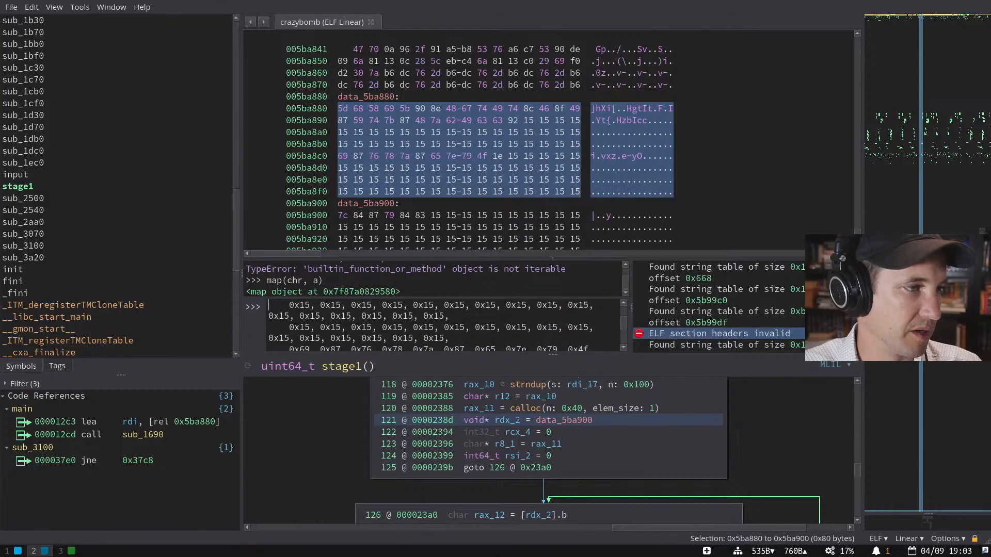
pyautogui.press('Up')
pyautogui.press('Up')
pyautogui.press('Up')
pyautogui.press('Up')
pyautogui.press('Up')
pyautogui.press('Up')
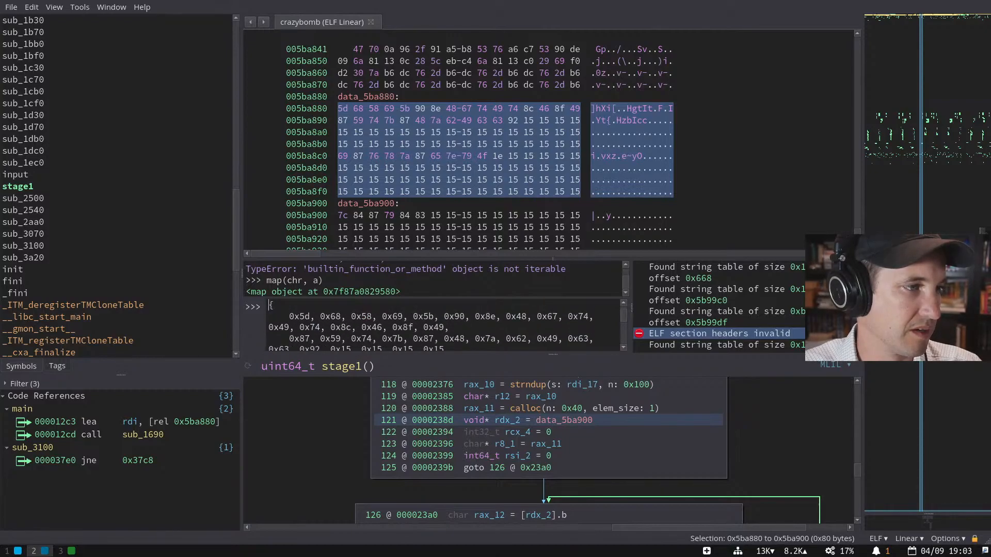
pyautogui.press('Down')
pyautogui.press('End')
pyautogui.hotkey('ctrl', 'shift', 'Left')
pyautogui.hotkey('ctrl', 'shift', 'Left')
pyautogui.hotkey('ctrl', 'shift', 'Left')
pyautogui.hotkey('ctrl', 'shift', 'Left')
pyautogui.hotkey('ctrl', 'shift', 'Left')
pyautogui.hotkey('ctrl', 'shift', 'Left')
pyautogui.hotkey('ctrl', 'shift', 'Left')
pyautogui.hotkey('ctrl', 'shift', 'Left')
pyautogui.hotkey('ctrl', 'shift', 'Left')
pyautogui.write('[')
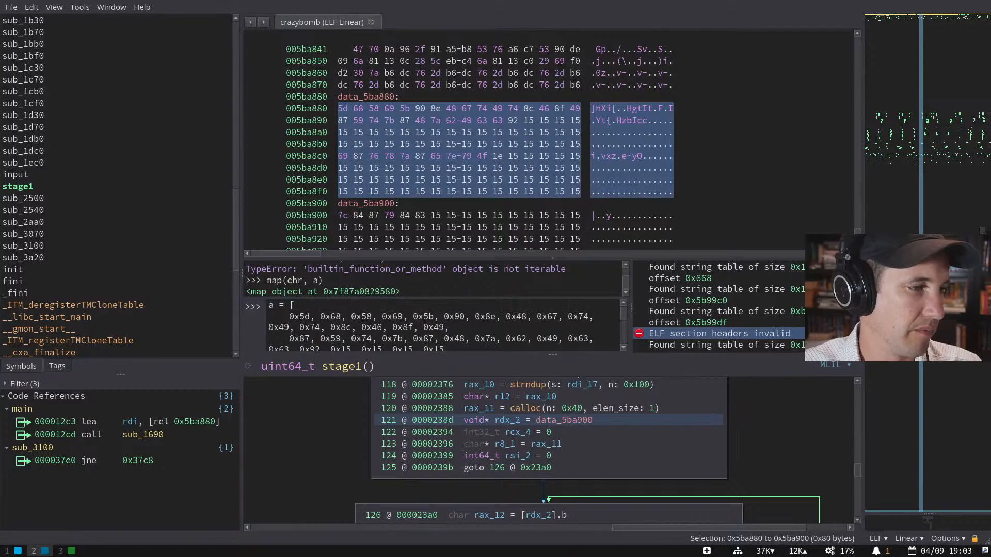
pyautogui.press('Return')
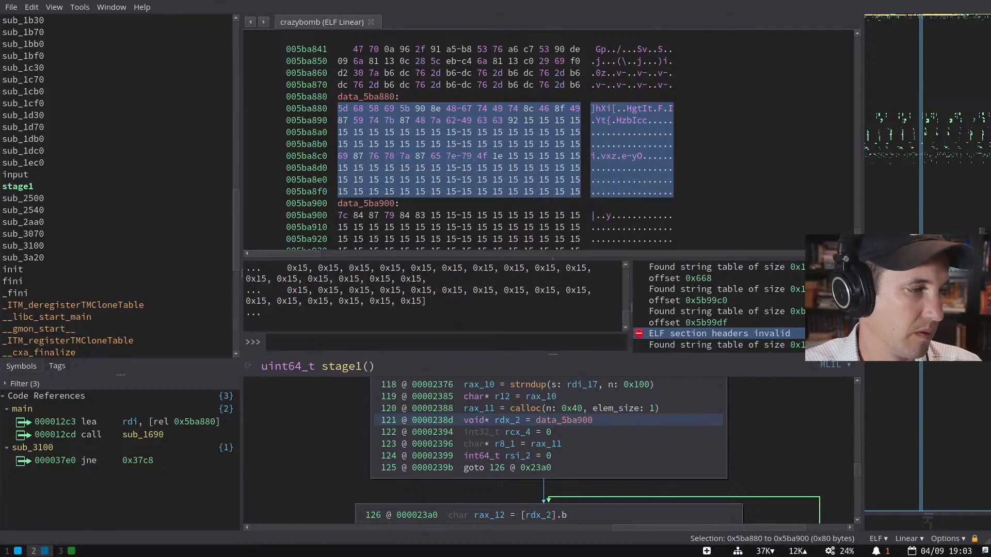
# - Store the byte list as b with b=a and reset a to an empty list
pyautogui.press('Up')
pyautogui.press('Up')
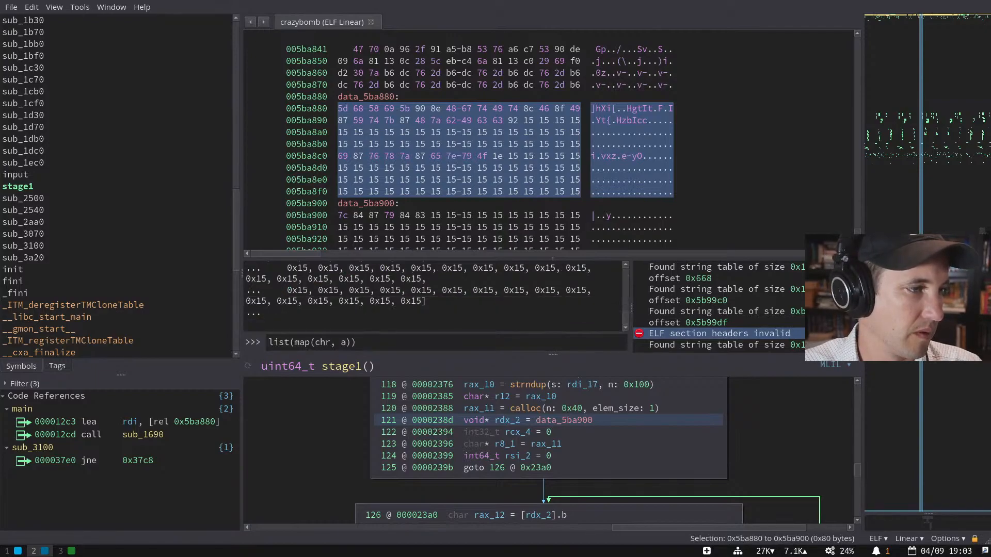
pyautogui.press('Up')
pyautogui.press('Up')
pyautogui.press('Up')
pyautogui.press('Up')
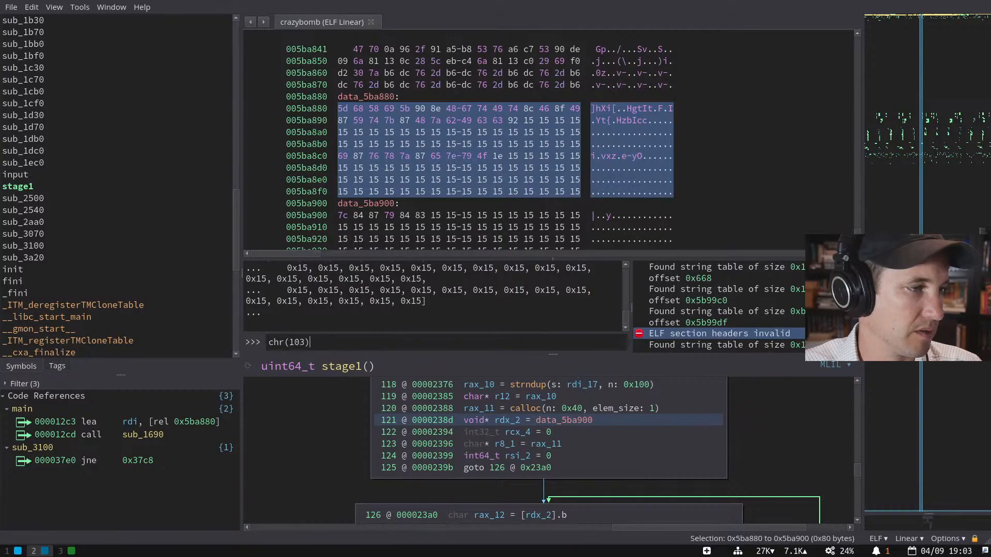
pyautogui.press('Up')
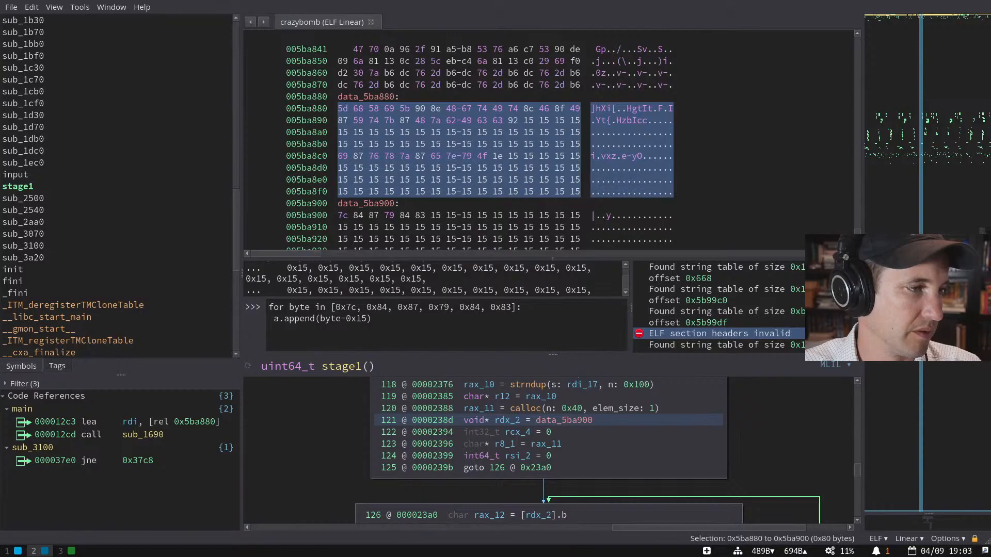
pyautogui.press('Up')
pyautogui.hotkey('ctrl', 'a')
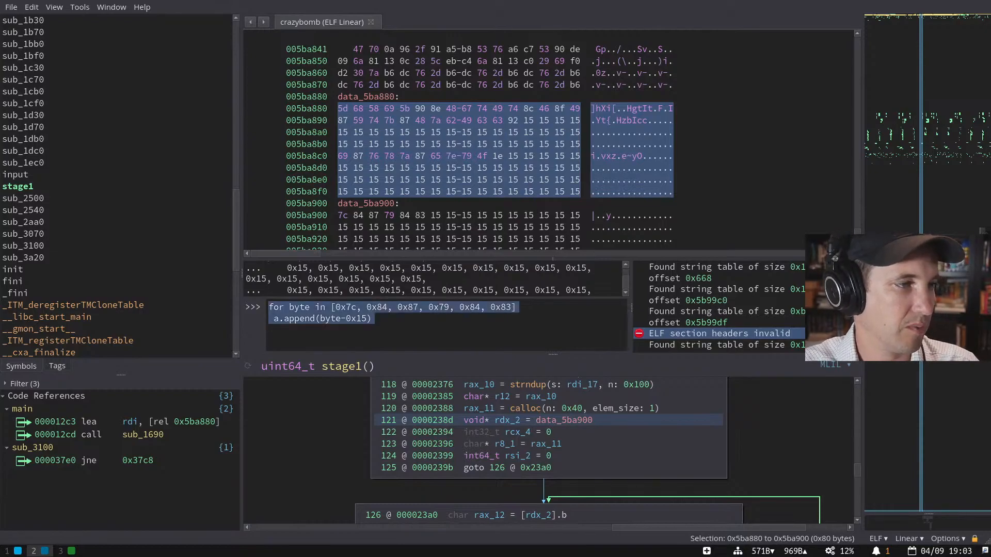
pyautogui.write('b=a')
pyautogui.press('Return')
pyautogui.write('a=[]')
pyautogui.press('Return')
# - Rerun the subtract-0x15 loop with its hard-coded bytes replaced by b
pyautogui.press('Up')
pyautogui.press('Up')
pyautogui.press('Up')
pyautogui.press('Up')
pyautogui.press('Up')
pyautogui.press('Up')
pyautogui.press('Up')
pyautogui.press('Up')
pyautogui.press('Up')
pyautogui.press('Up')
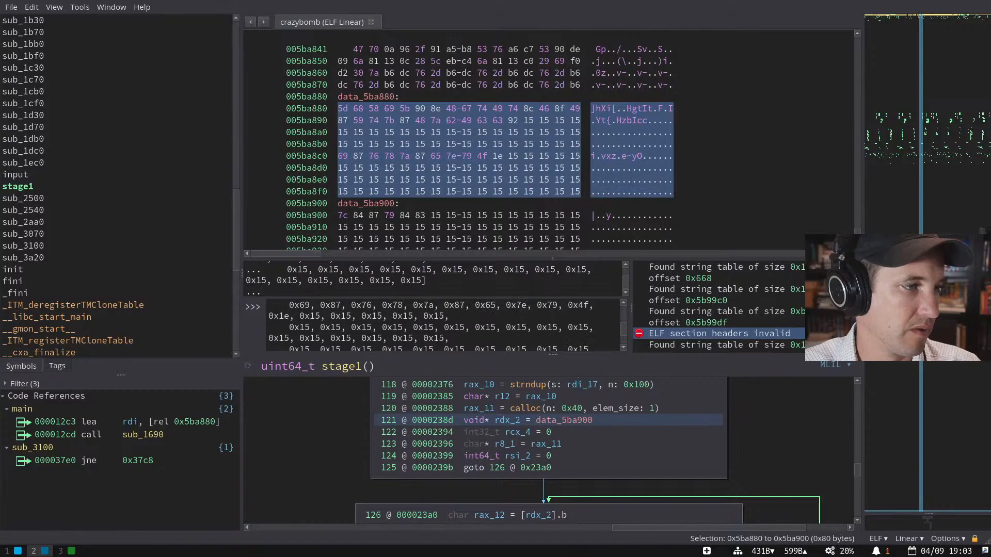
pyautogui.press('Up')
pyautogui.press('Up')
pyautogui.press('Up')
pyautogui.press('Up')
pyautogui.press('Up')
pyautogui.press('Up')
pyautogui.press('Up')
pyautogui.press('Up')
pyautogui.press('Up')
pyautogui.press('Up')
pyautogui.press('Up')
pyautogui.press('Up')
pyautogui.press('Up')
pyautogui.press('Up')
pyautogui.press('Up')
pyautogui.press('Up')
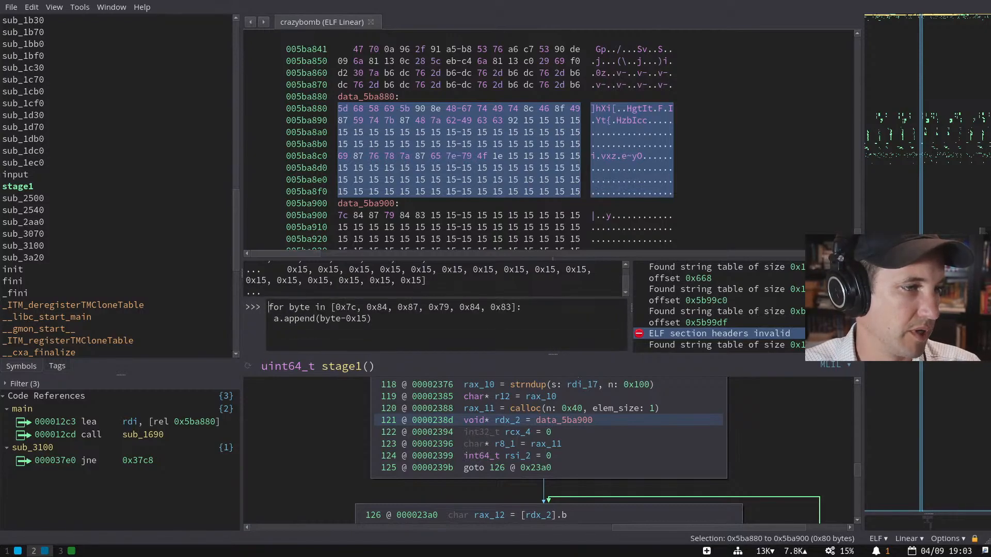
pyautogui.press('Left')
pyautogui.hotkey('shift', 'Left')
pyautogui.hotkey('shift', 'Left')
pyautogui.hotkey('shift', 'Left')
pyautogui.hotkey('shift', 'Left')
pyautogui.hotkey('shift', 'Left')
pyautogui.hotkey('shift', 'Left')
pyautogui.hotkey('shift', 'Left')
pyautogui.hotkey('shift', 'Left')
pyautogui.hotkey('shift', 'Left')
pyautogui.hotkey('shift', 'Left')
pyautogui.hotkey('shift', 'Left')
pyautogui.hotkey('shift', 'Left')
pyautogui.hotkey('shift', 'Left')
pyautogui.hotkey('shift', 'Left')
pyautogui.hotkey('shift', 'Left')
pyautogui.hotkey('shift', 'Left')
pyautogui.hotkey('shift', 'Left')
pyautogui.hotkey('shift', 'Left')
pyautogui.hotkey('shift', 'Left')
pyautogui.hotkey('shift', 'Left')
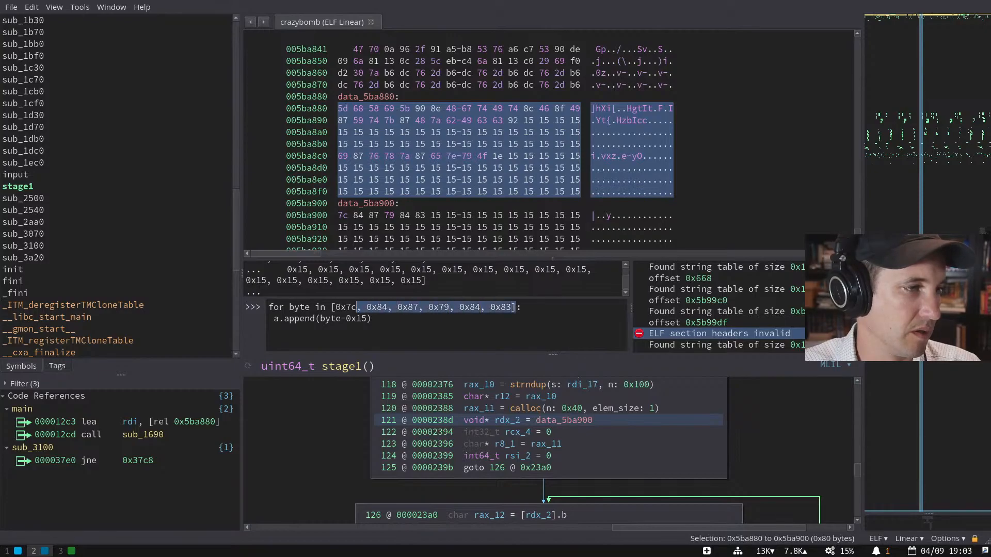
pyautogui.write('byte in b:')
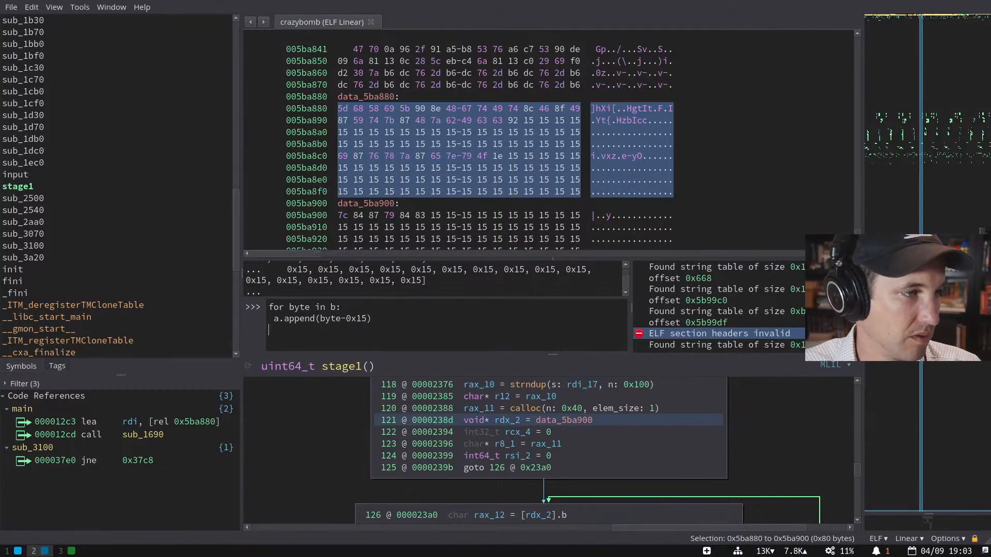
pyautogui.press('Return')
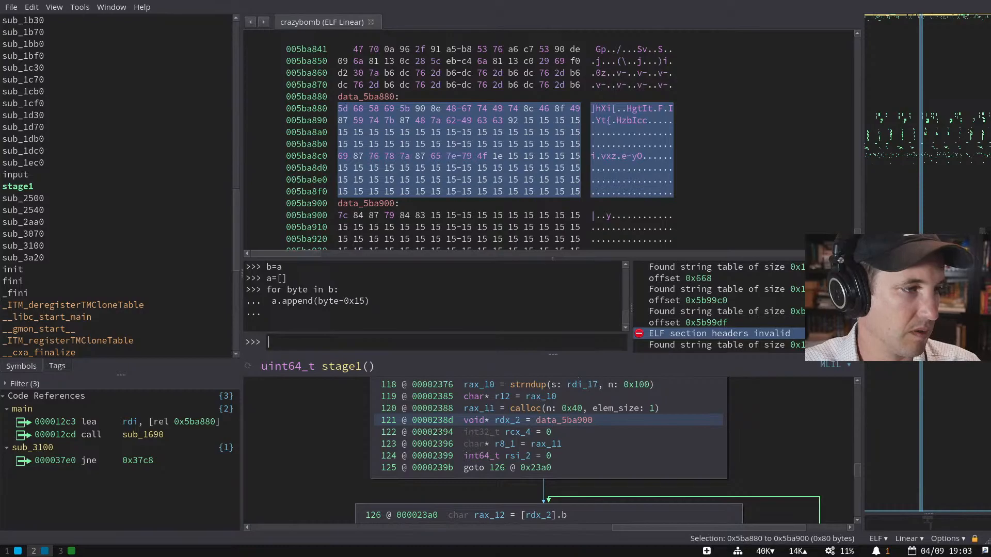
# - Print a and re-run the data_5ba880 byte-list assignment, then recall the subtract-0x15 loop
pyautogui.write('a')
pyautogui.press('Return')
pyautogui.press('Up')
pyautogui.press('Up')
pyautogui.press('Up')
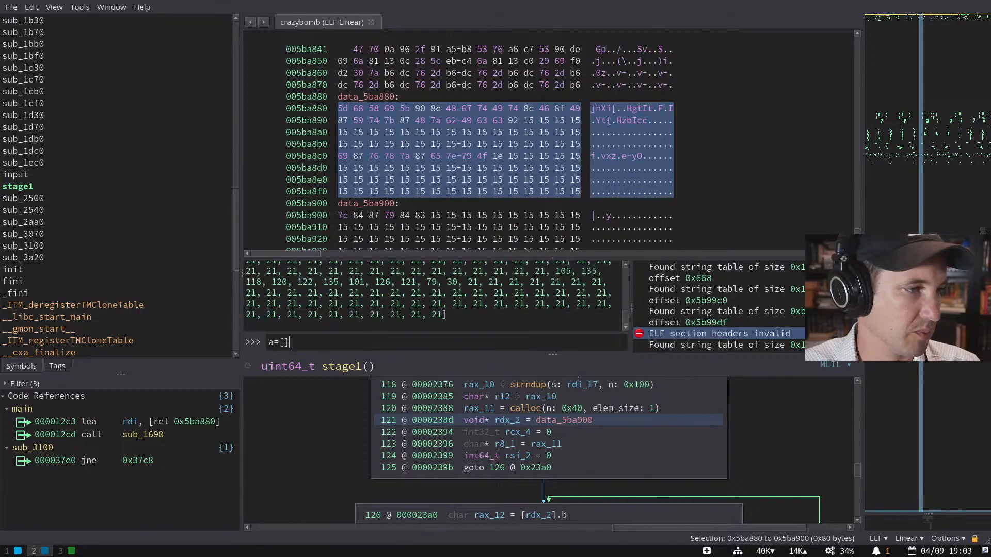
pyautogui.press('Up')
pyautogui.press('Up')
pyautogui.press('Up')
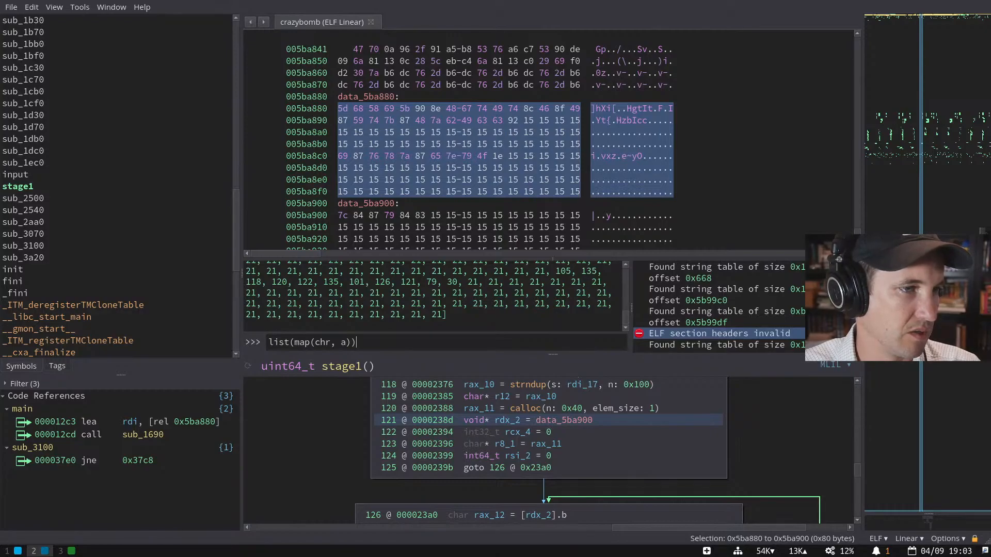
pyautogui.press('Up')
pyautogui.press('Up')
pyautogui.press('Up')
pyautogui.press('Up')
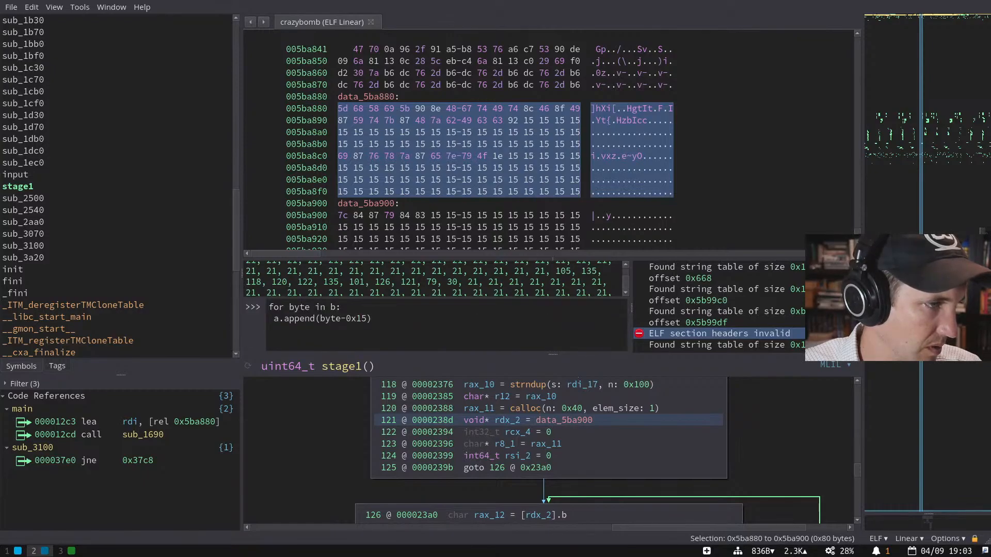
pyautogui.press('Return')
pyautogui.write('b')
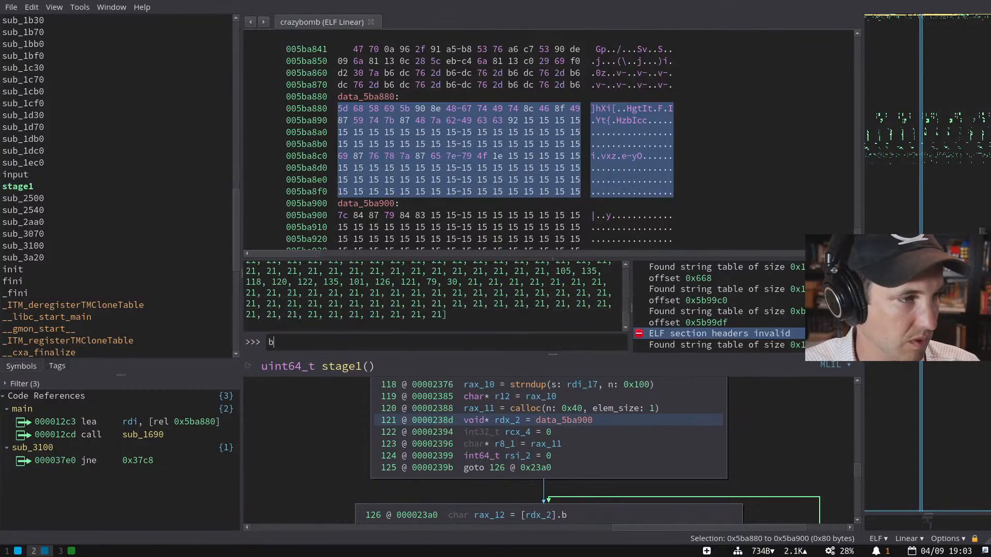
pyautogui.press('Up')
pyautogui.press('Up')
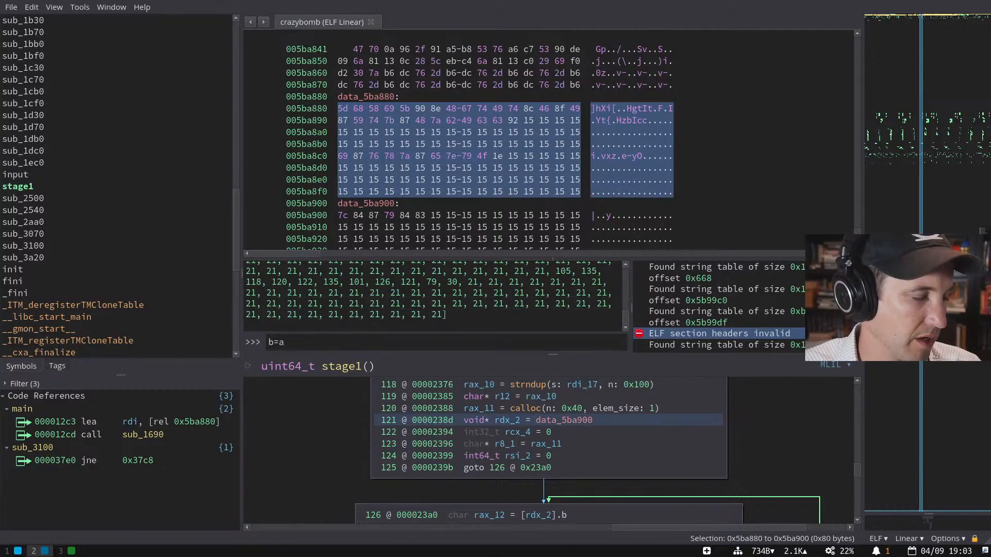
# - Review the console output and print the decoded list a
pyautogui.scroll(2, 476, 320)
pyautogui.scroll(1, 474, 318)
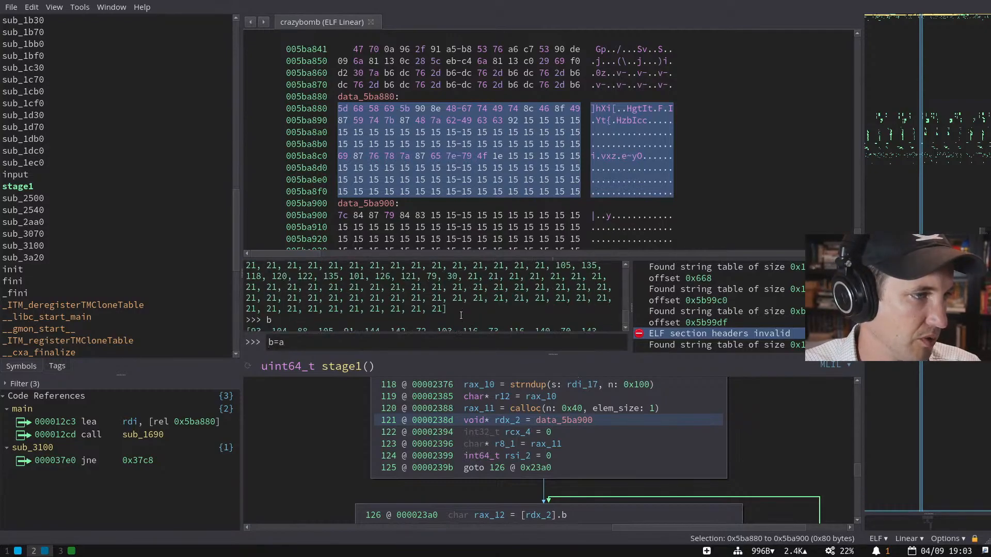
pyautogui.scroll(-2, 460, 315)
pyautogui.scroll(2, 459, 316)
pyautogui.scroll(-3, 460, 316)
pyautogui.write('a')
pyautogui.hotkey('ctrl', 'a')
pyautogui.write('a')
pyautogui.press('Return')
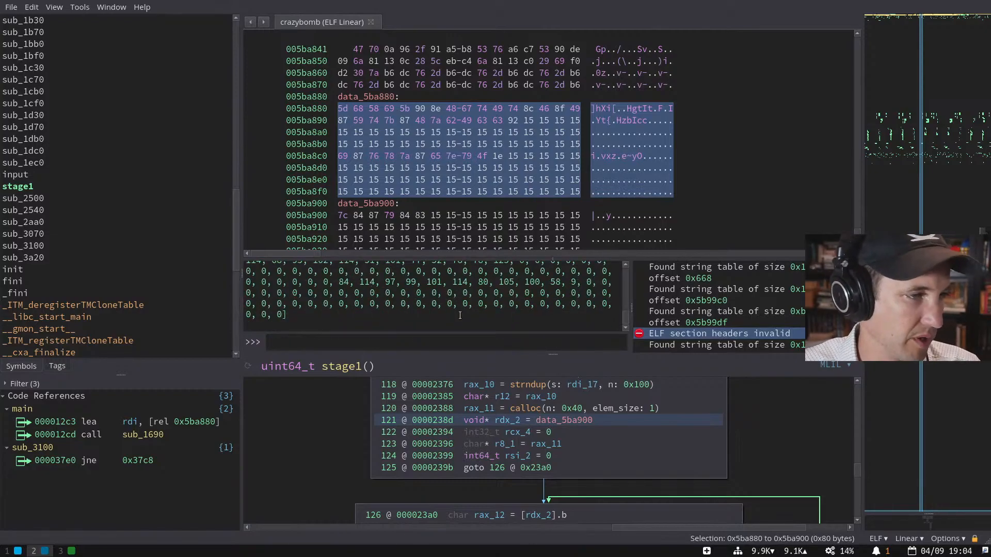
# - Convert a to characters, correcting map(a,chr) to list(map(chr, a))
pyautogui.write('map(a,chr)')
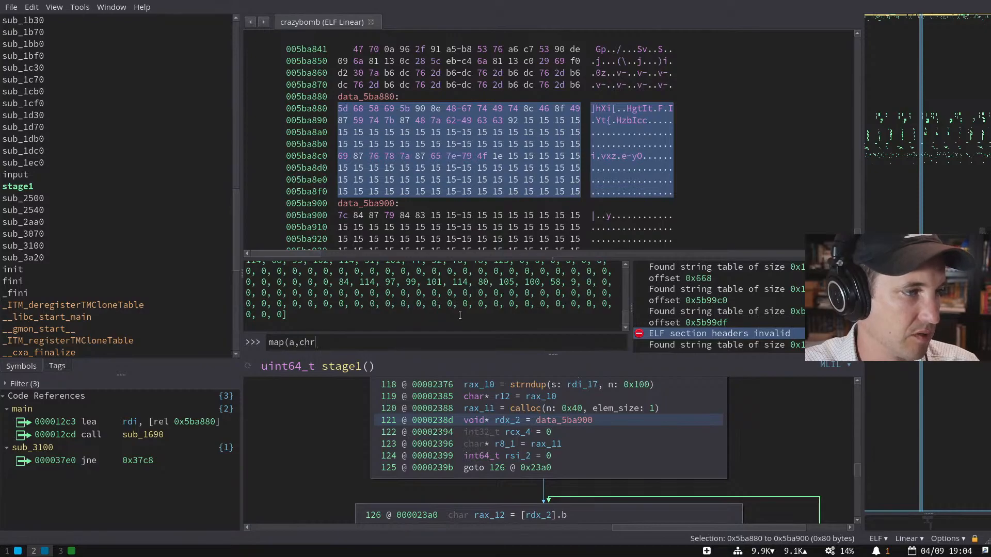
pyautogui.press('Return')
pyautogui.press('Up')
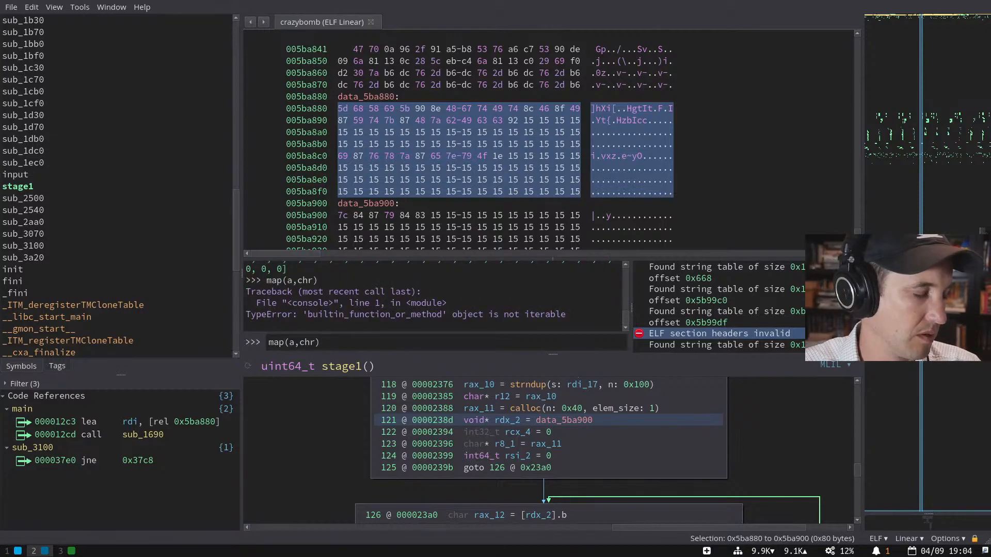
pyautogui.press('Left')
pyautogui.press('Left')
pyautogui.press('Left')
pyautogui.press('Left')
pyautogui.press('BackSpace')
pyautogui.press('BackSpace')
pyautogui.write(', a')
pyautogui.press('Return')
pyautogui.press('Up')
pyautogui.write('list(')
pyautogui.press('End')
pyautogui.write(')')
pyautogui.press('Return')
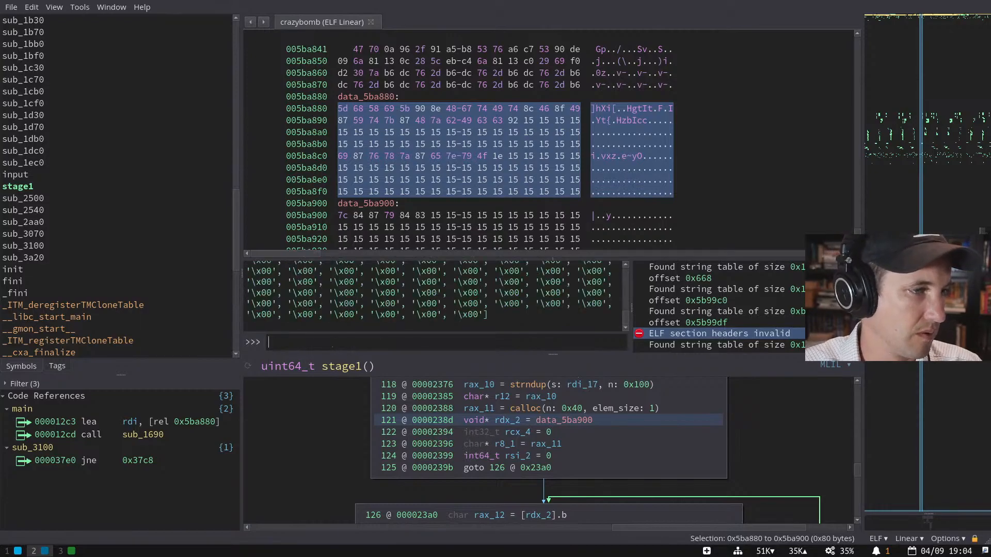
# - Run ''.join(list(map(chr, a))) and select the revealed HSCTF flag text
pyautogui.press('Up')
pyautogui.press('Home')
pyautogui.write("''.join(")
pyautogui.press('End')
pyautogui.write(')')
pyautogui.press('Return')
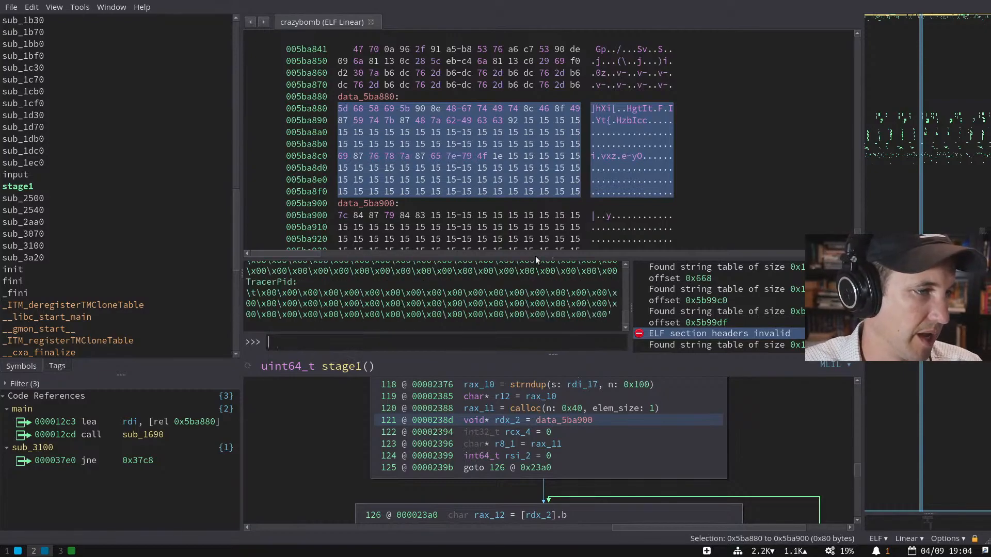
pyautogui.scroll(5, 519, 301)
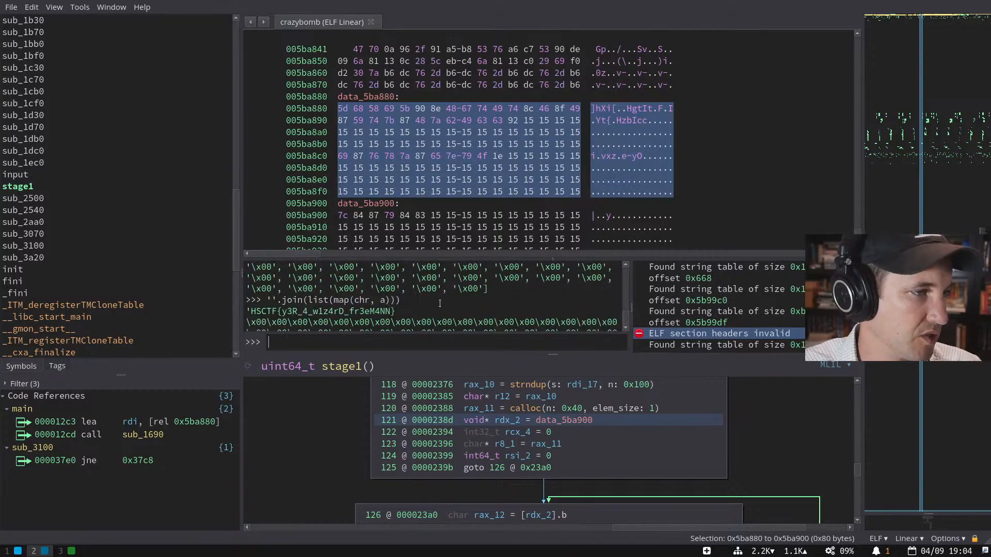
pyautogui.moveTo(394, 311); pyautogui.dragTo(235, 312)
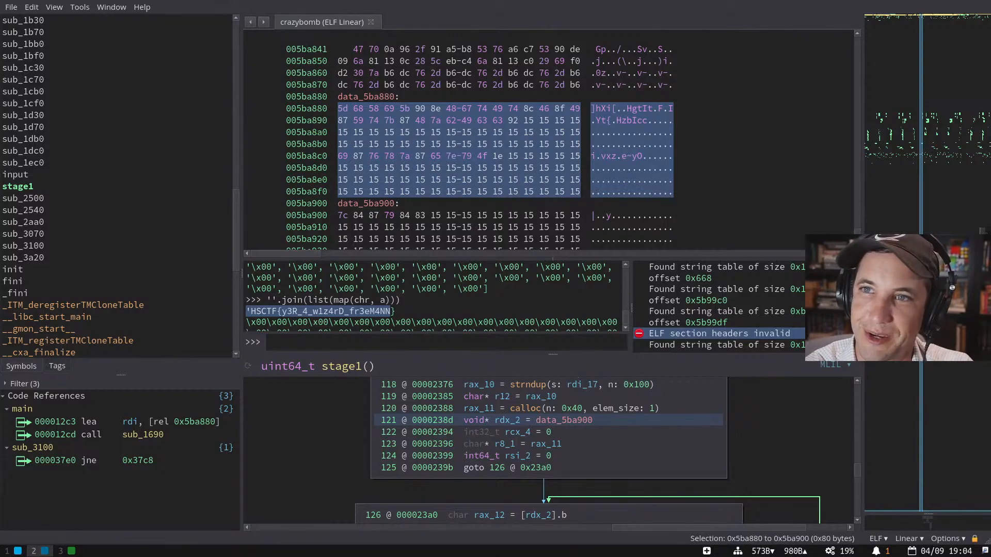
# - Switch from Binary Ninja to the terminal on workspace 1
pyautogui.press('super+1')
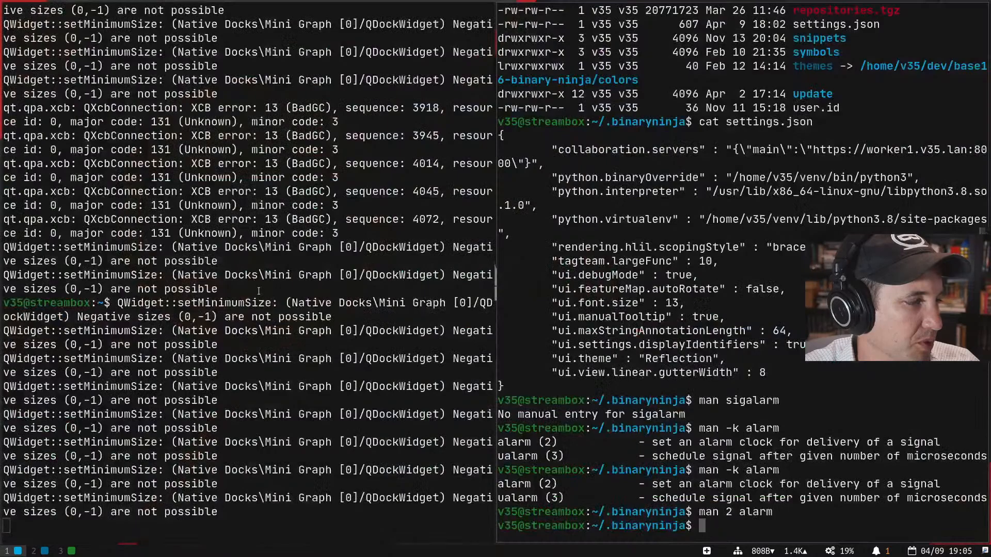
# - Return to the home directory, list crazybomb with ls -l, and enter file crazybomb
pyautogui.write('cd')
pyautogui.press('Return')
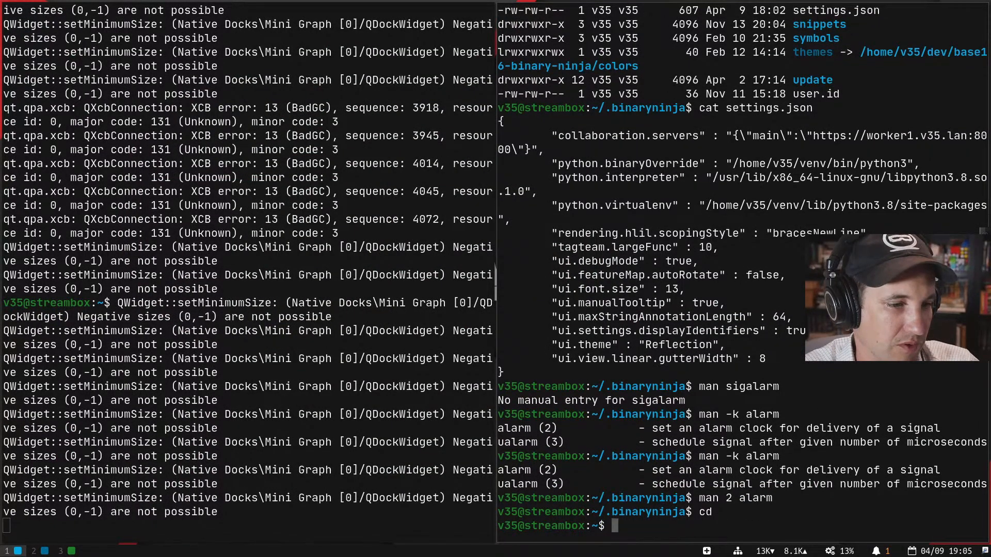
pyautogui.write('ls -l crazybomb')
pyautogui.press('Return')
pyautogui.write('file crazybomb')
pyautogui.press('Return')
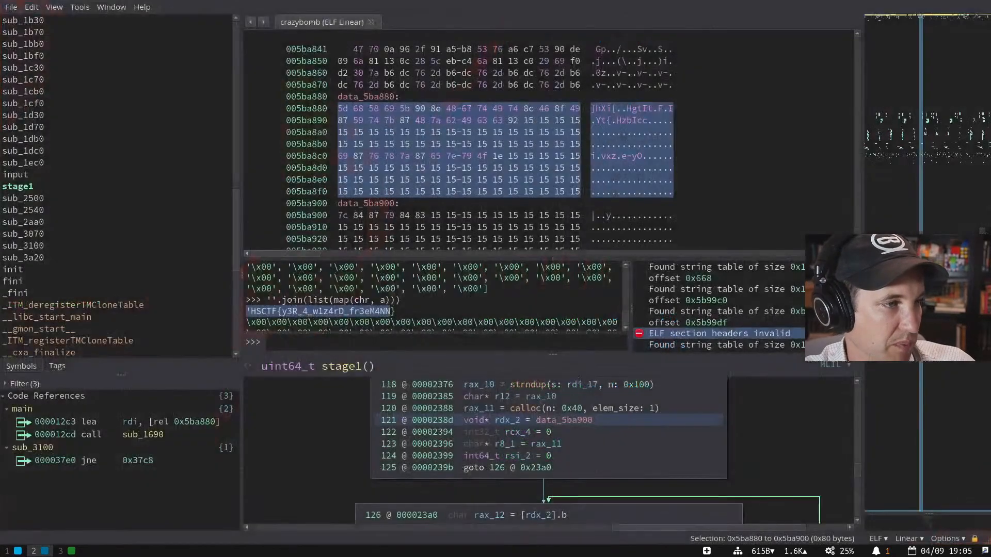
# - Select the first five bytes of data_5ba880 (]hXi[) at 0x5ba880–0x5ba884 in the hex view
pyautogui.click(578, 191)
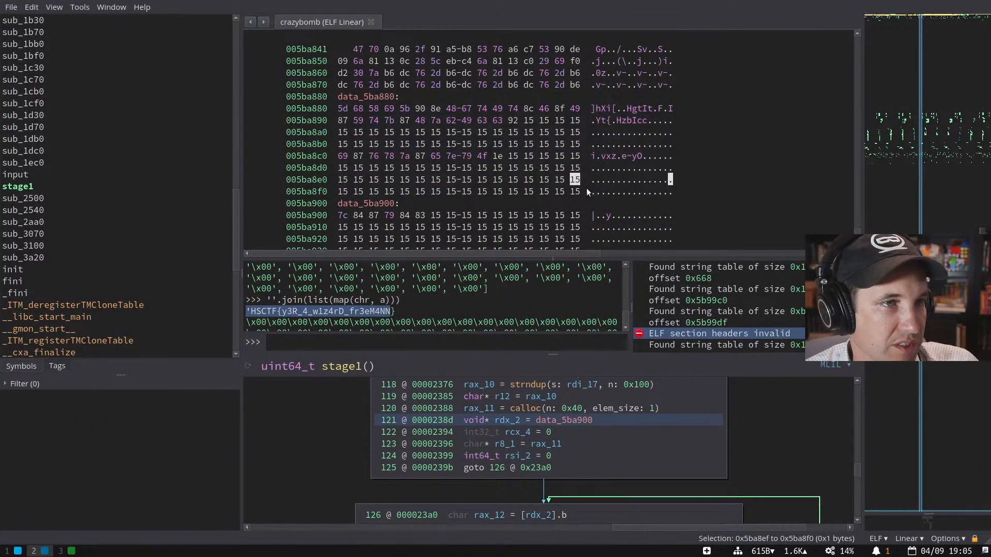
pyautogui.scroll(1, 586, 185)
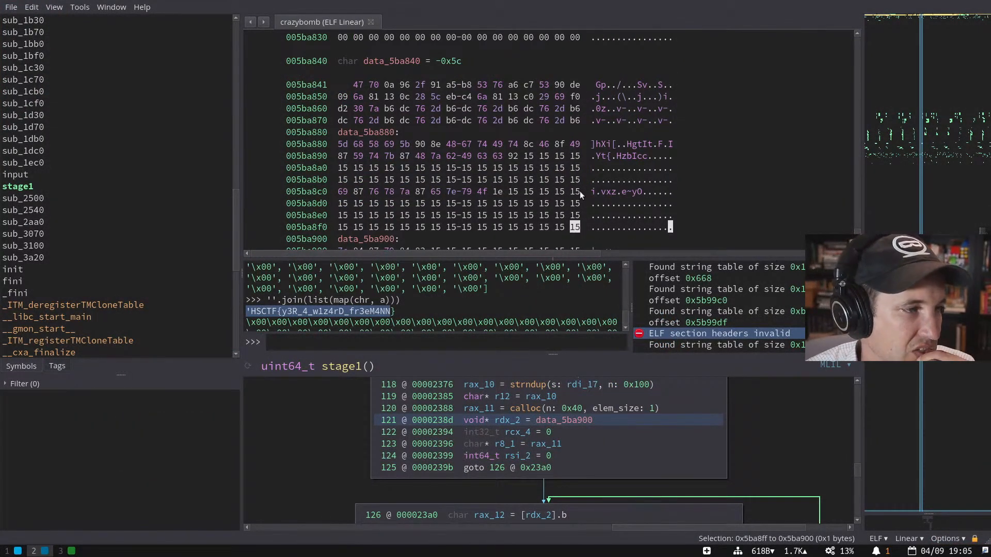
pyautogui.moveTo(590, 144); pyautogui.dragTo(615, 145)
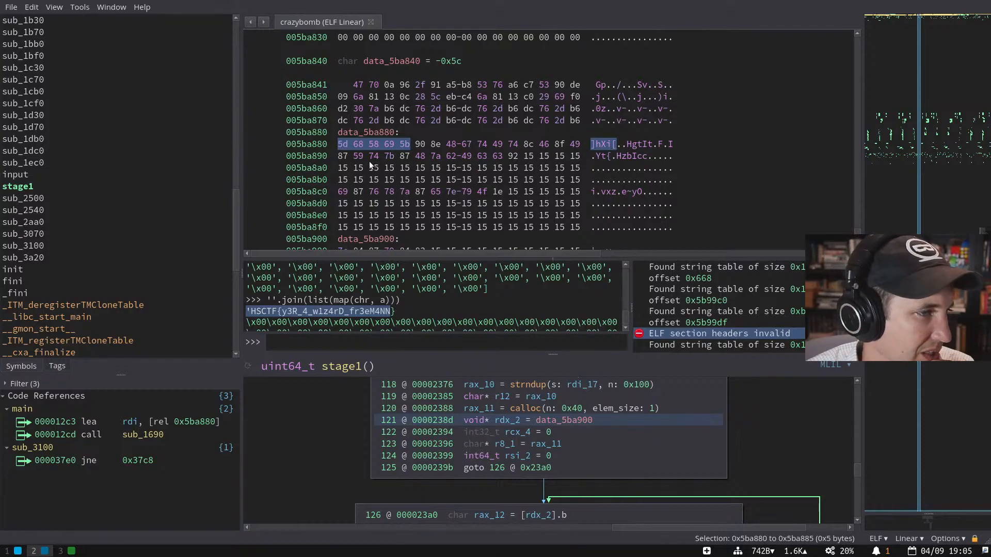
pyautogui.scroll(3, 360, 307)
pyautogui.scroll(-1, 360, 305)
# - Print the decoded list a and the original byte list b (93, 104, 88, 105…) in the Python console
pyautogui.write('a')
pyautogui.press('Return')
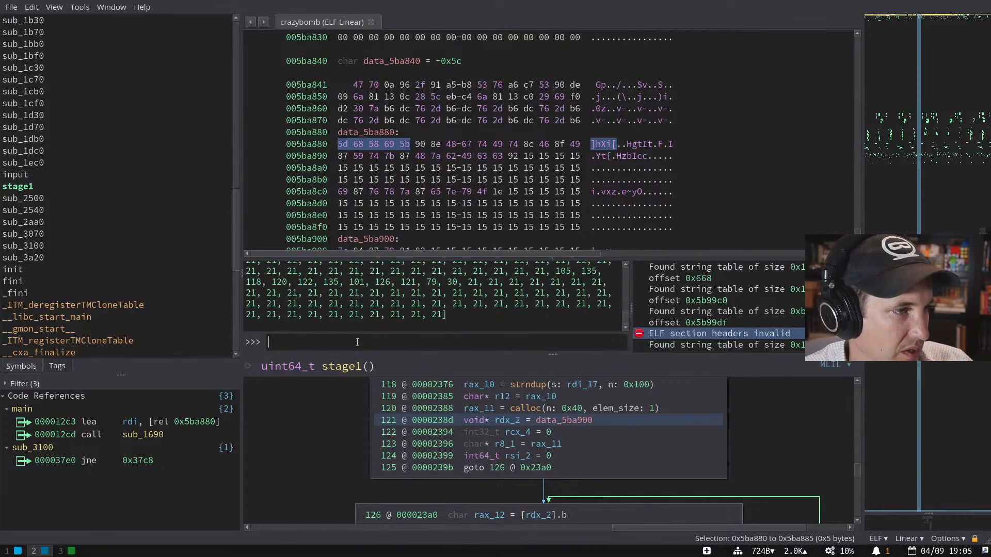
pyautogui.write('b')
pyautogui.press('Return')
pyautogui.scroll(3, 356, 304)
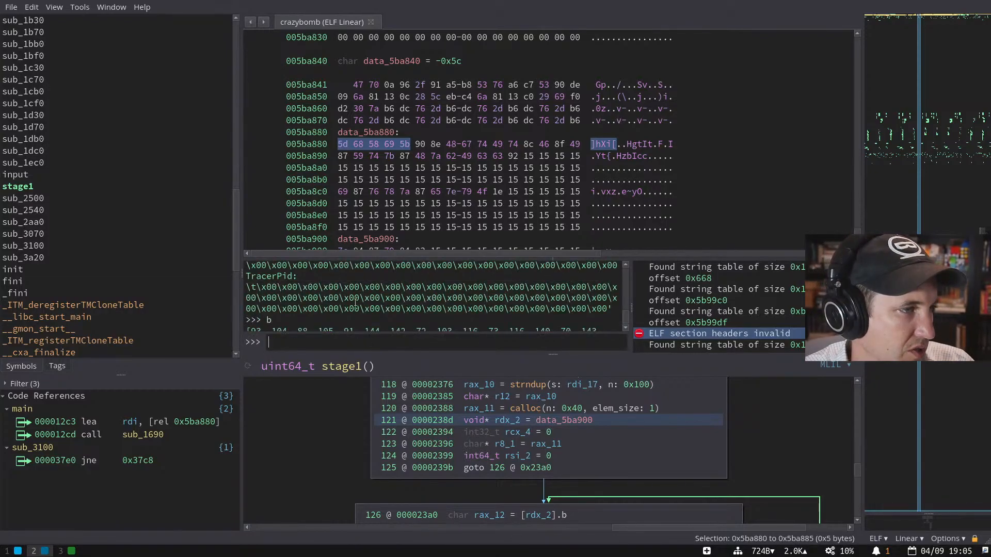
pyautogui.scroll(-1, 324, 311)
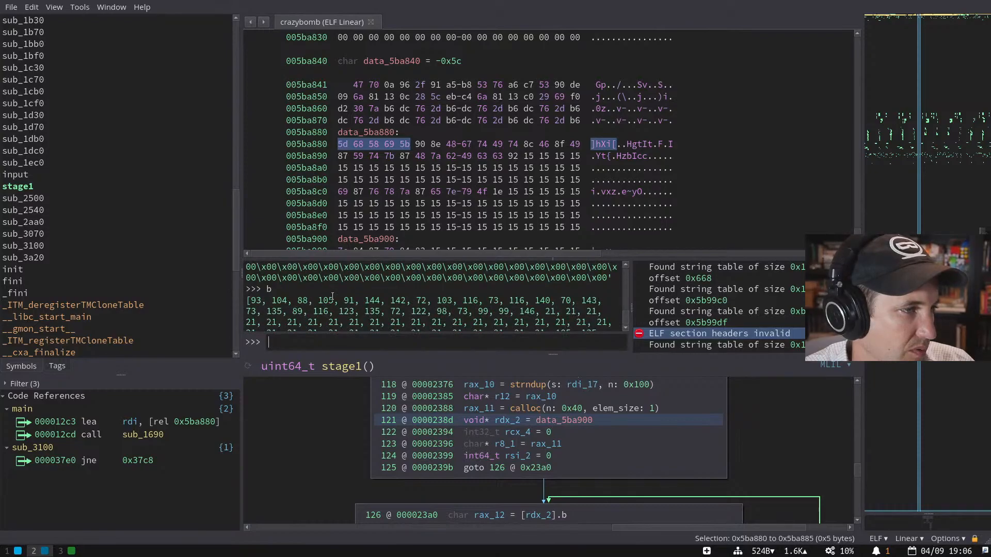